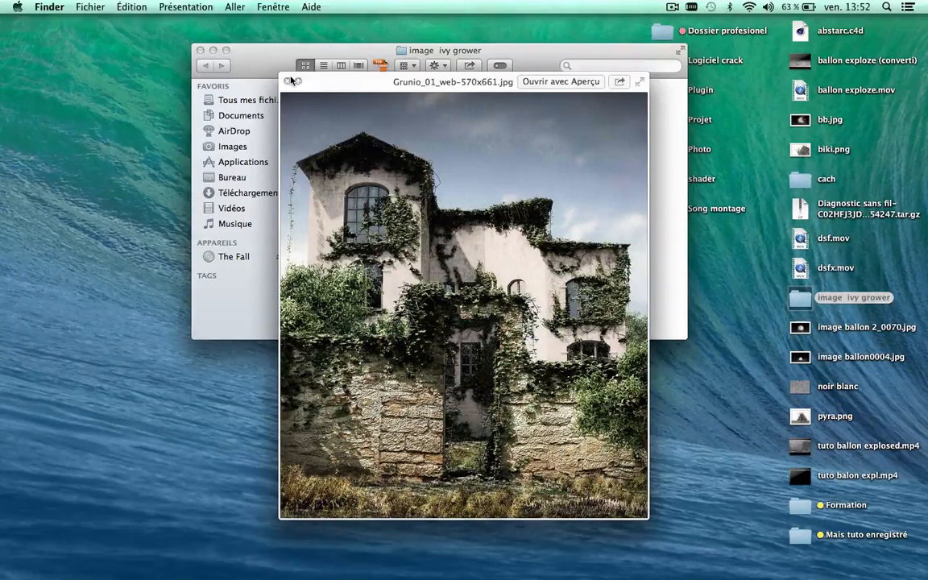
# - Look through the ivy reference pictures in the "image ivy grower" folder one at a time, closing each after viewing
pyautogui.press('space')
pyautogui.doubleClick(418, 104)
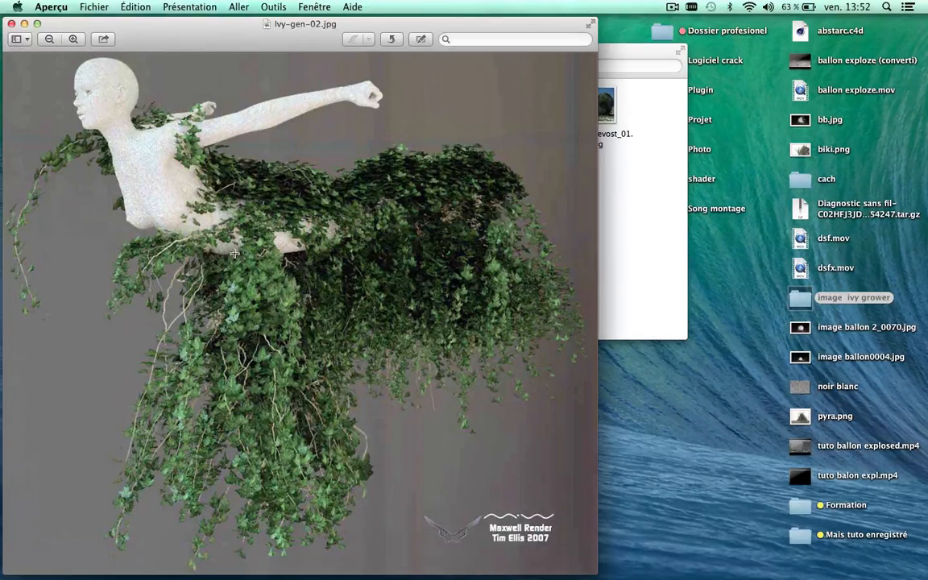
pyautogui.click(11, 23)
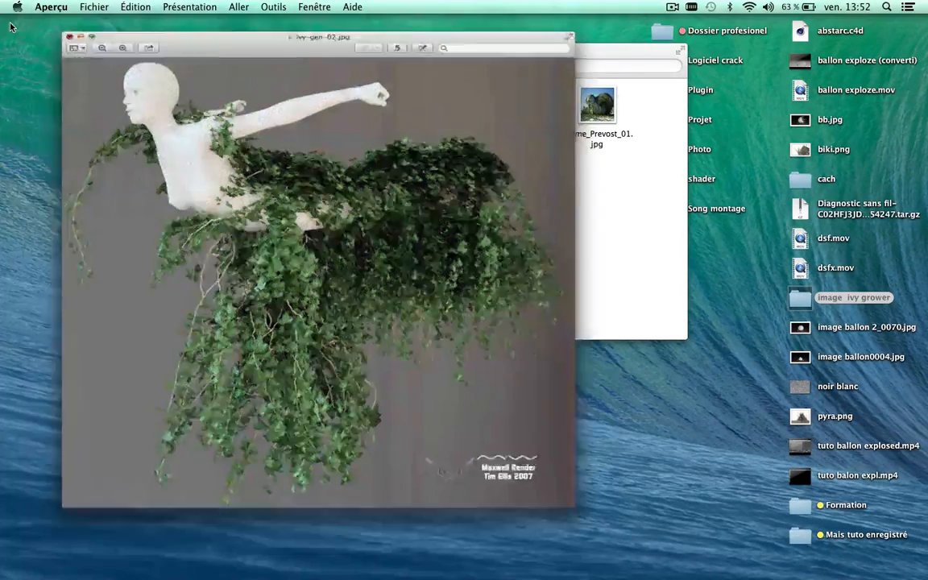
pyautogui.doubleClick(512, 105)
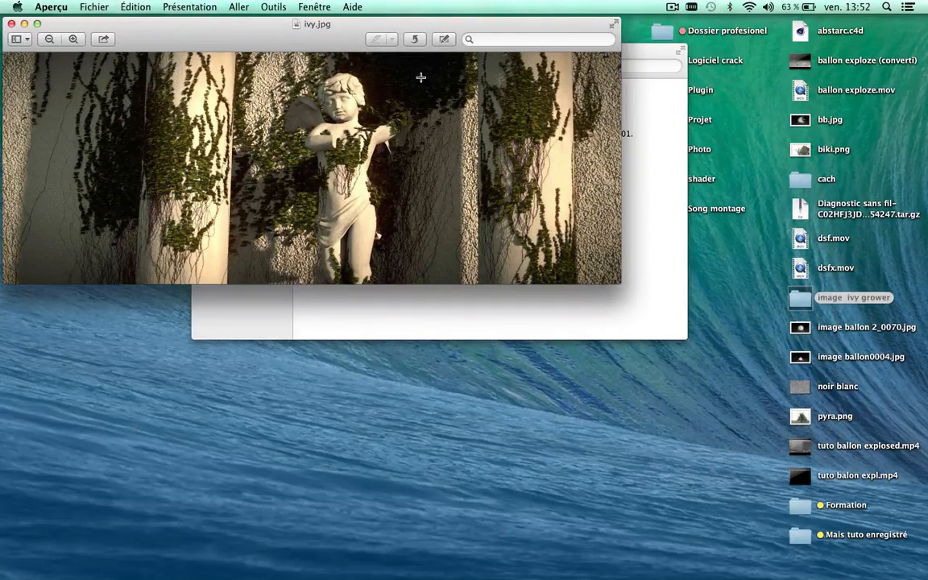
pyautogui.click(11, 24)
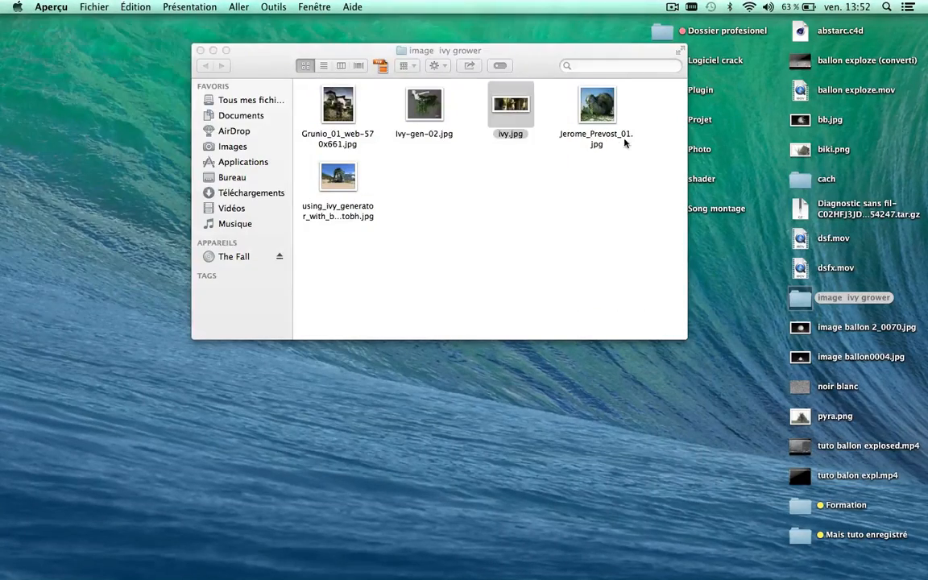
pyautogui.doubleClick(622, 138)
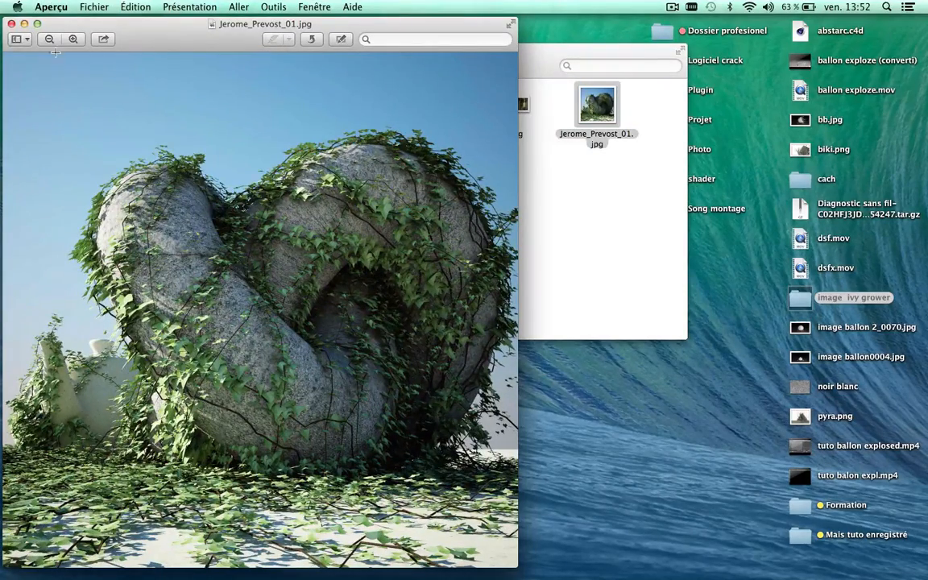
pyautogui.click(11, 23)
pyautogui.doubleClick(322, 174)
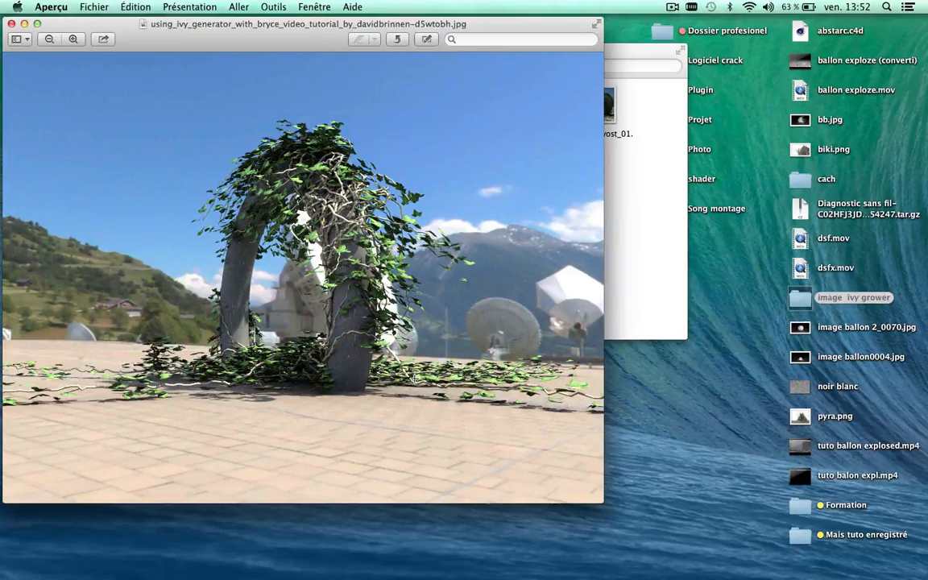
pyautogui.click(49, 39)
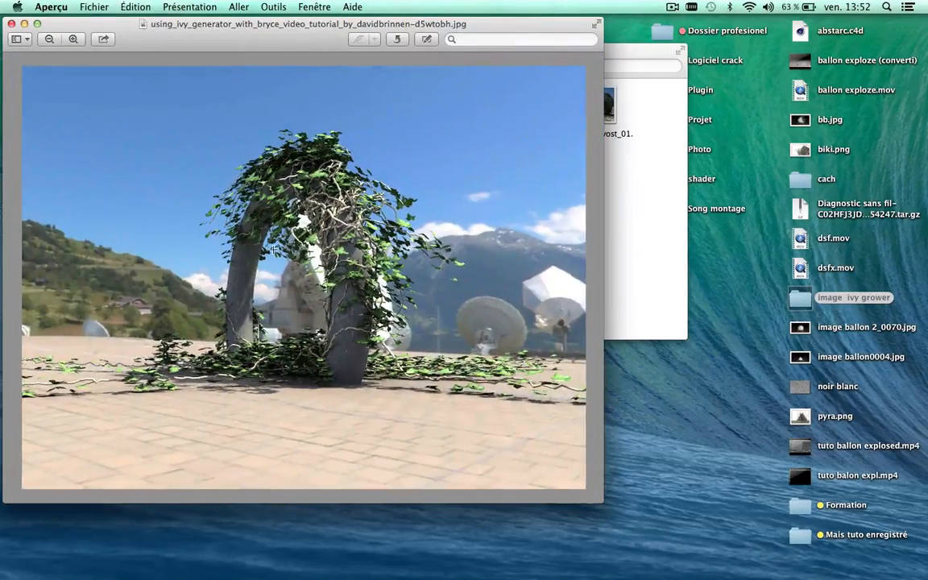
pyautogui.click(73, 39)
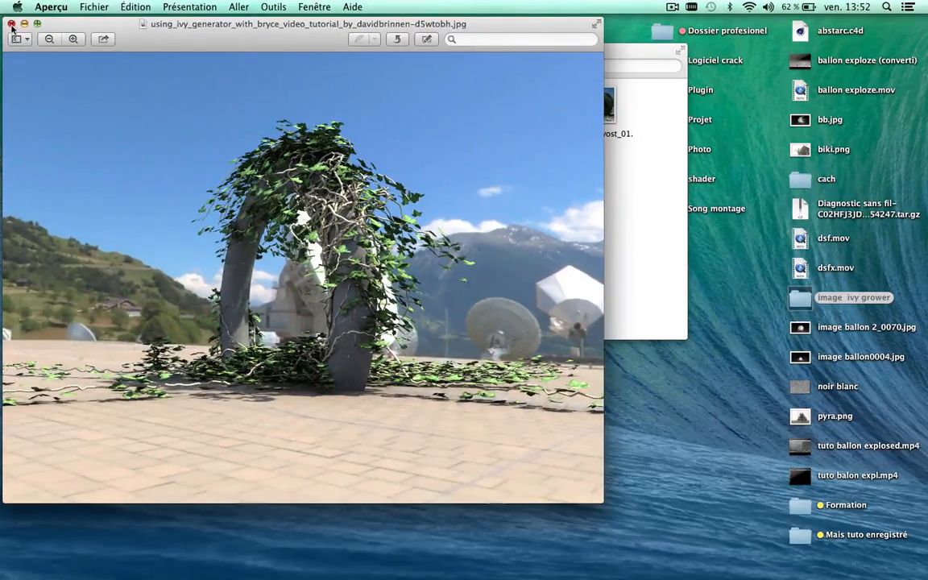
pyautogui.click(11, 24)
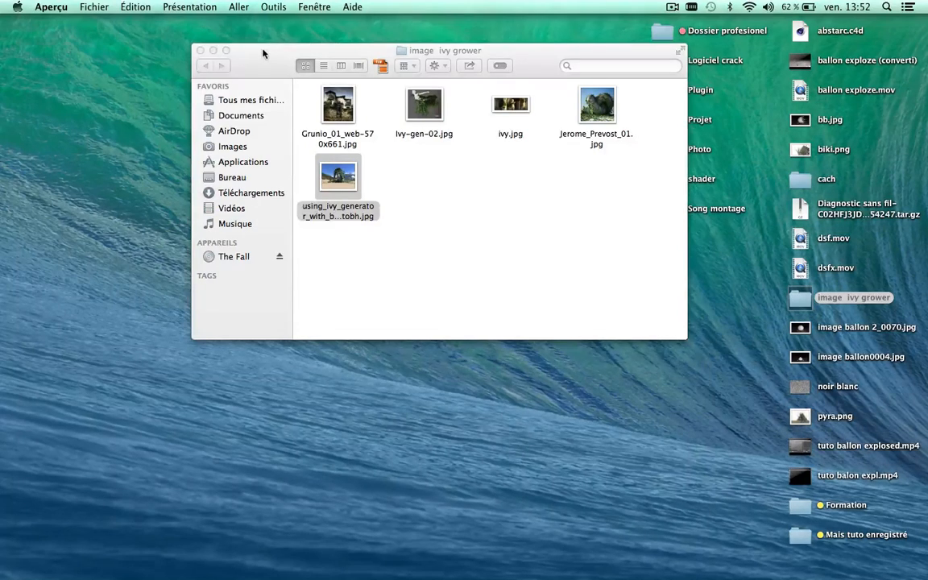
# - Close the "image ivy grower" folder window and switch to CINEMA 4D
pyautogui.moveTo(263, 52); pyautogui.dragTo(203, 66)
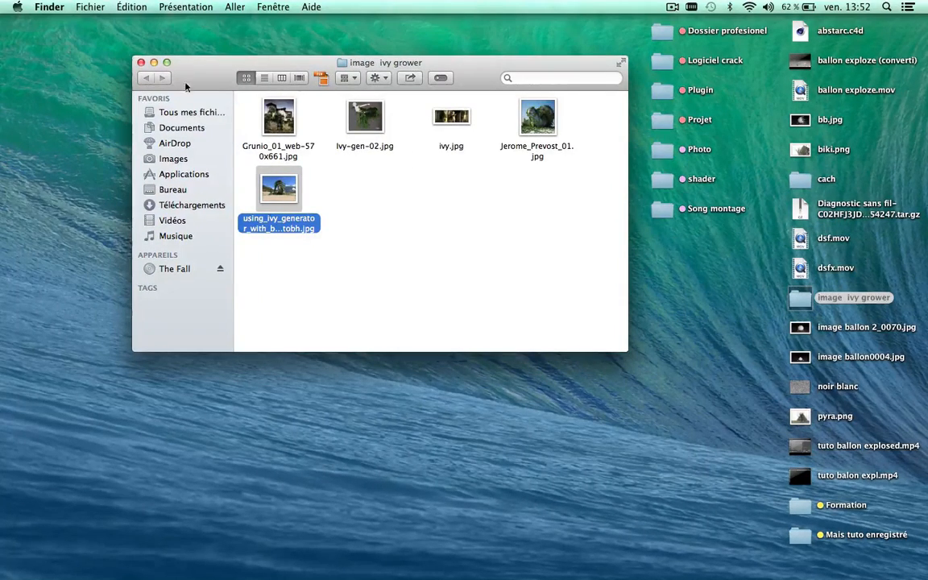
pyautogui.click(140, 64)
pyautogui.moveTo(534, 567)
pyautogui.click(666, 564)
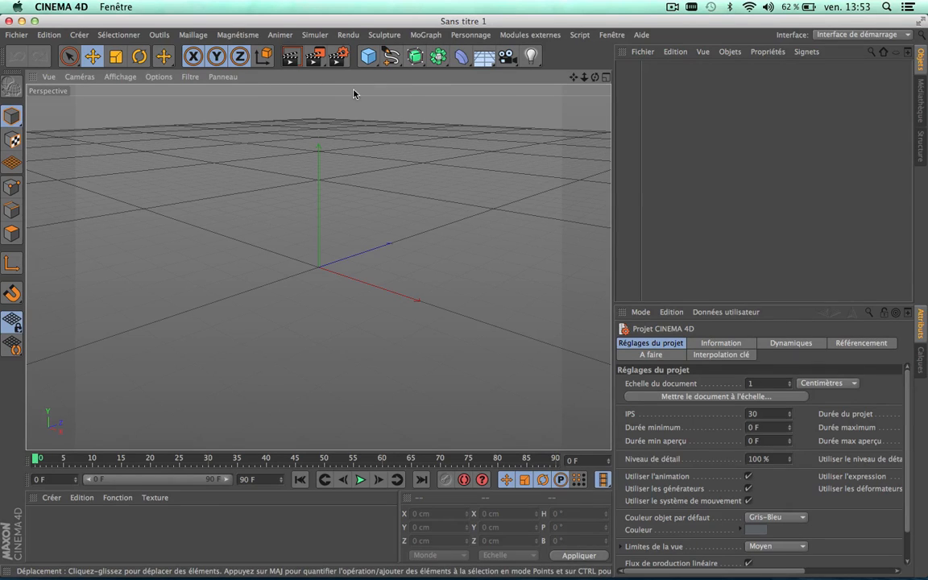
pyautogui.click(530, 35)
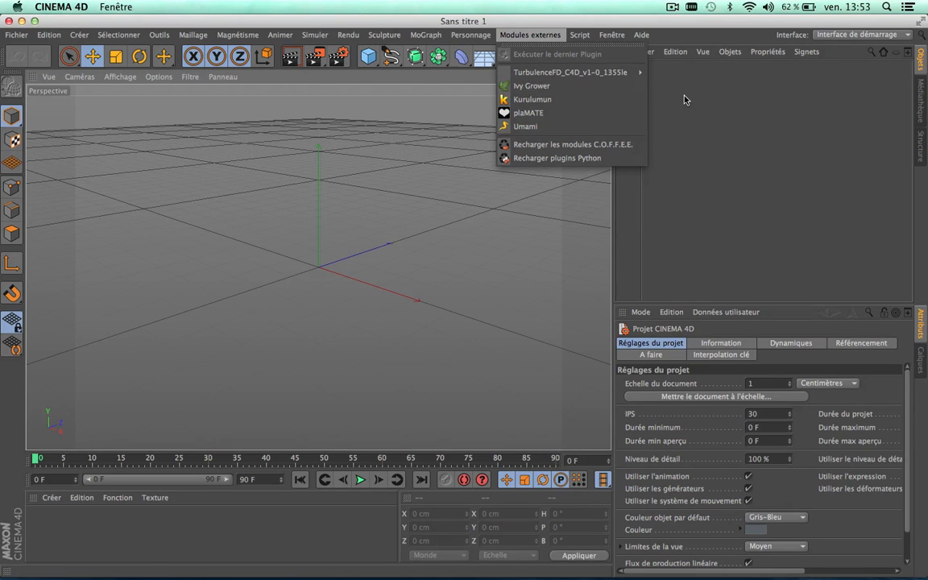
pyautogui.click(615, 85)
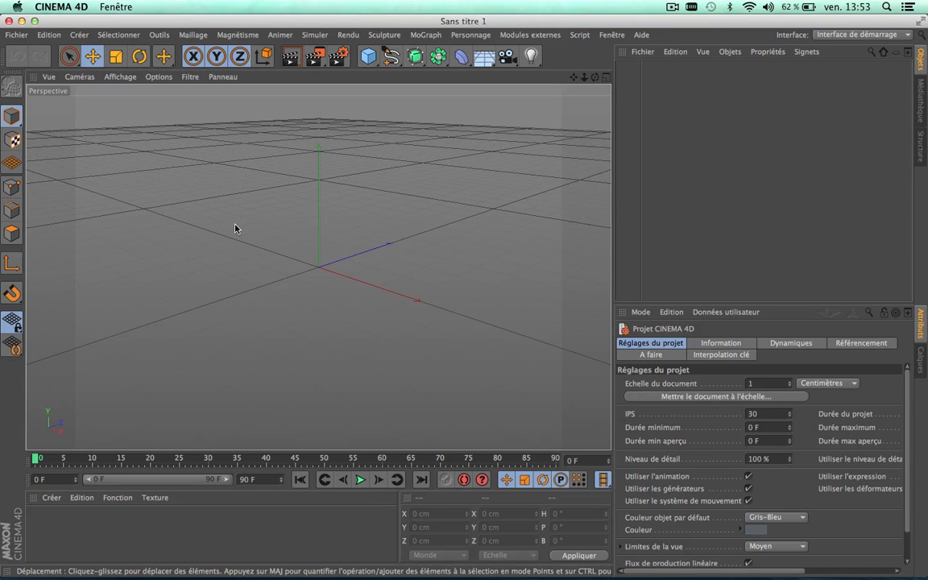
pyautogui.moveTo(572, 77); pyautogui.dragTo(242, 274)
pyautogui.scroll(4, 302, 248)
pyautogui.scroll(-2, 302, 248)
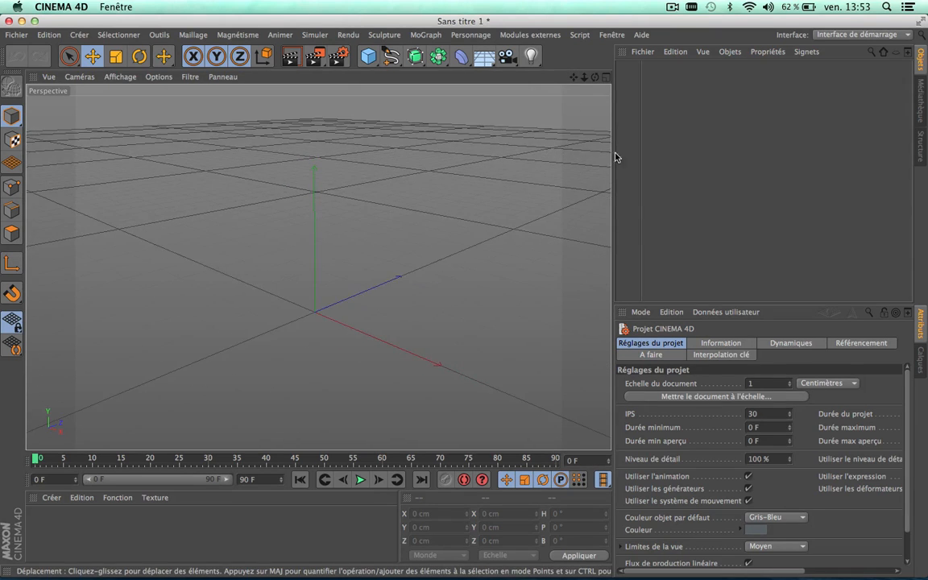
pyautogui.moveTo(572, 76); pyautogui.dragTo(575, 87)
pyautogui.moveTo(319, 267); pyautogui.dragTo(319, 267)
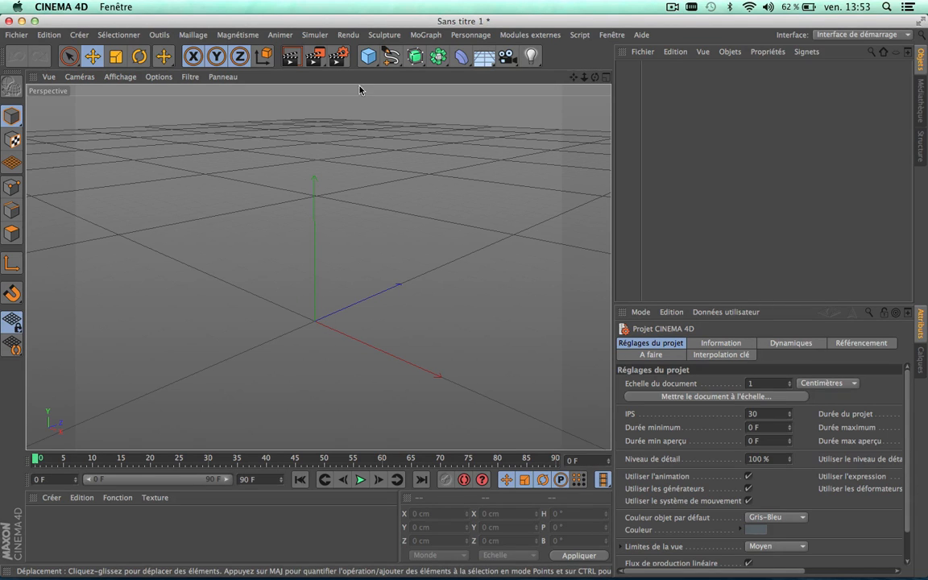
# - Add a Cube primitive to the empty scene and frame it in the perspective view
pyautogui.click(368, 57)
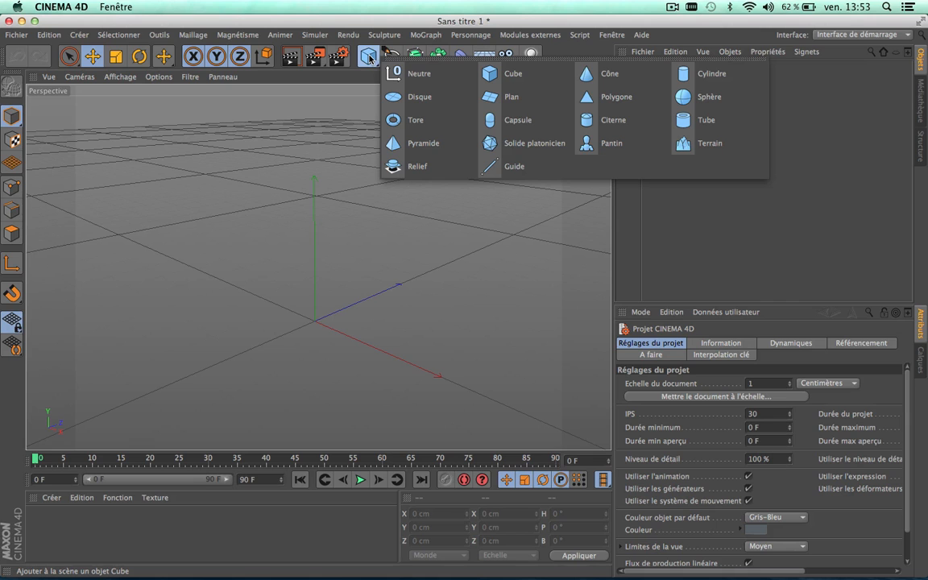
pyautogui.click(514, 74)
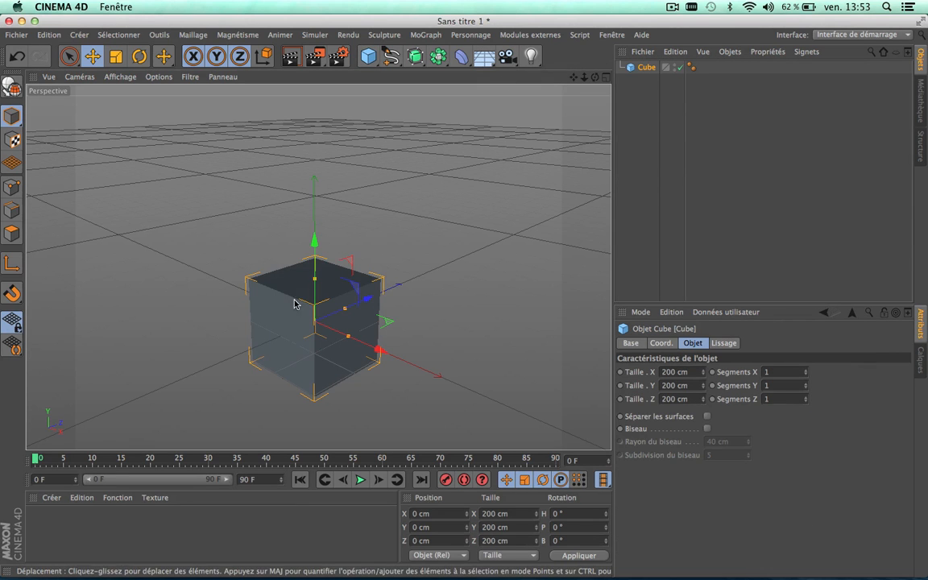
pyautogui.press('h')
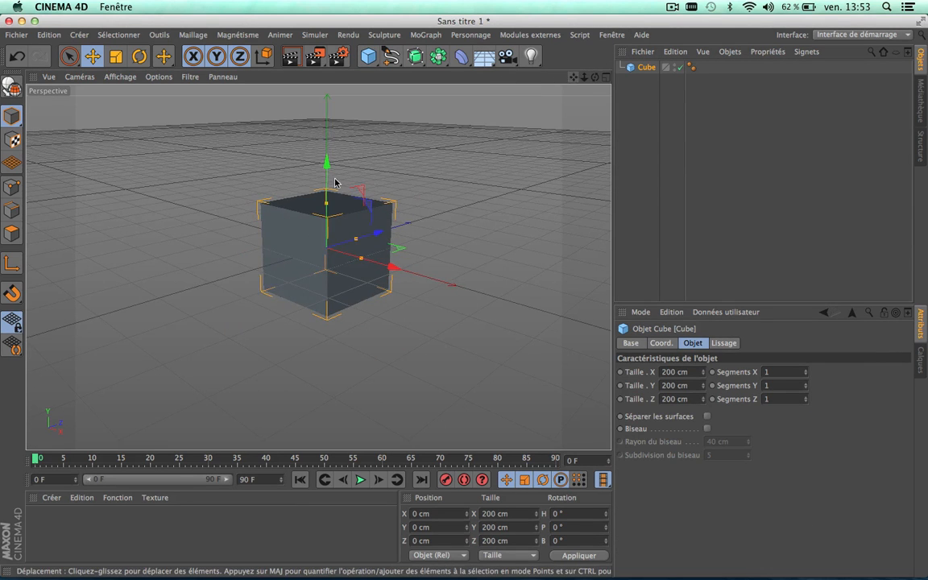
pyautogui.scroll(1, 277, 248)
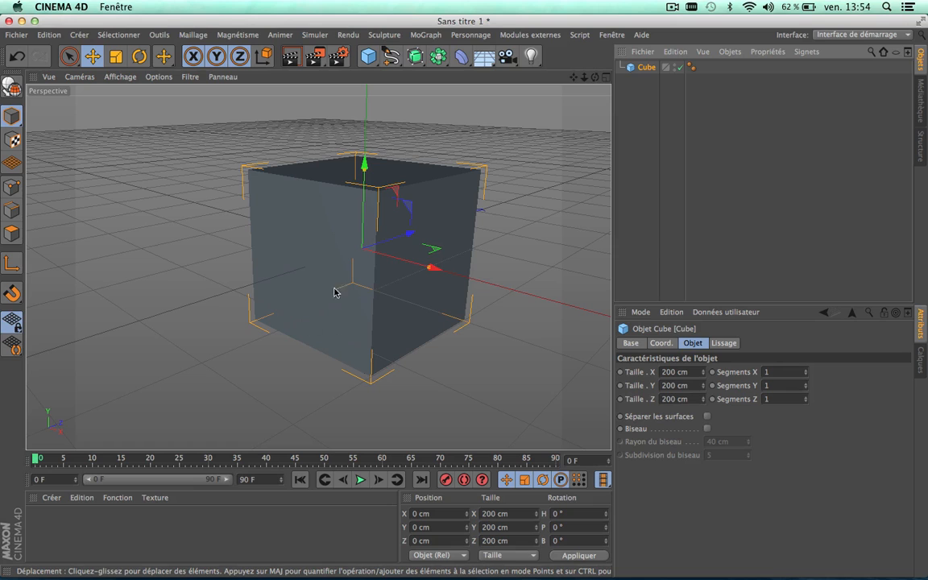
# - Activate the Ivy Grower plugin and place the ivy's growth point near the lower edge of the cube's lighter side face
pyautogui.click(538, 35)
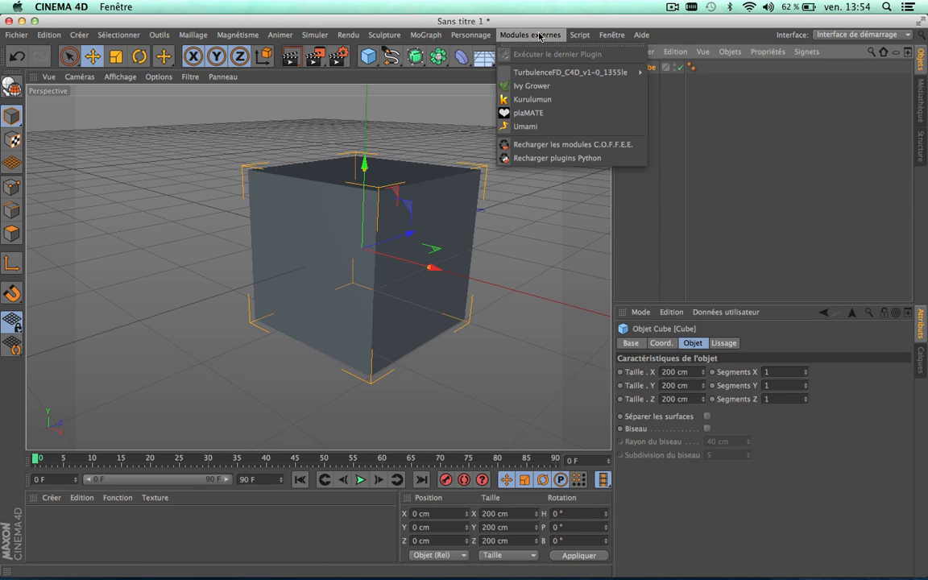
pyautogui.click(532, 86)
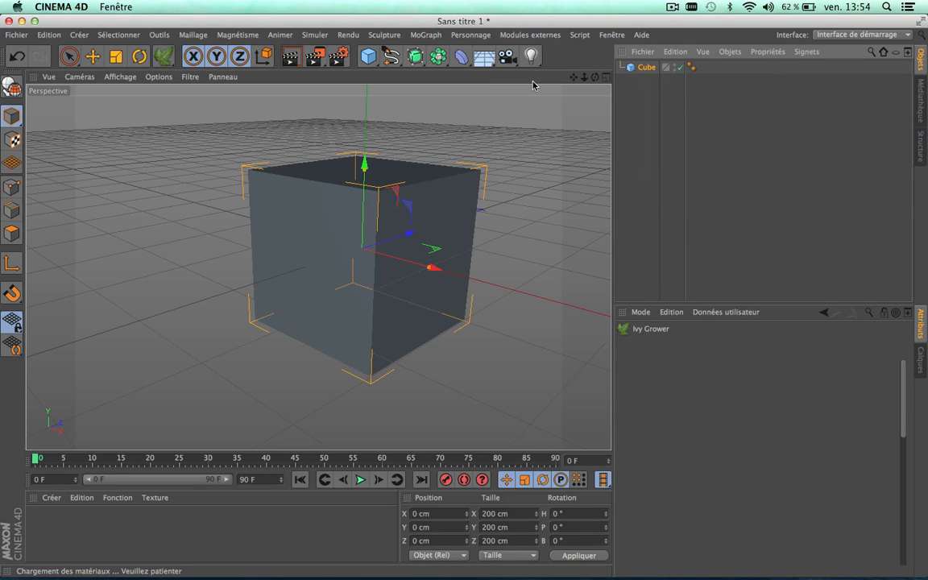
pyautogui.click(166, 60)
pyautogui.click(218, 78)
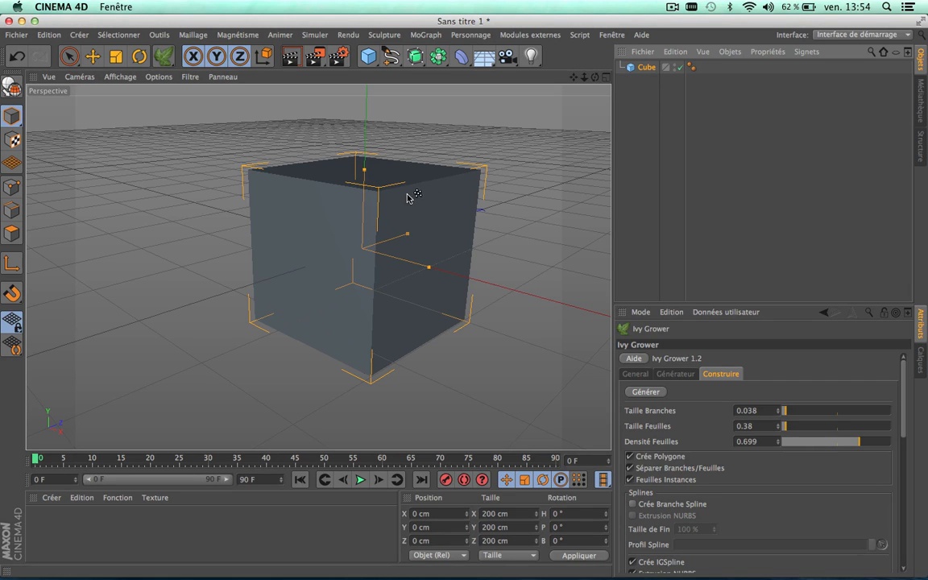
pyautogui.click(308, 330)
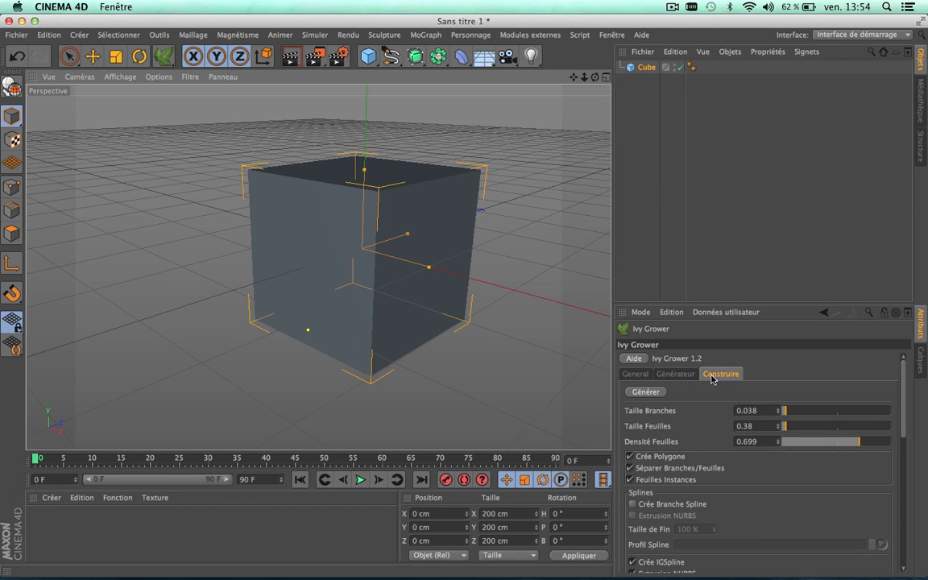
# - Restore Ivy Grower's default generator settings, with Taille set to 0.044 and Primaire to 19 %
pyautogui.click(674, 375)
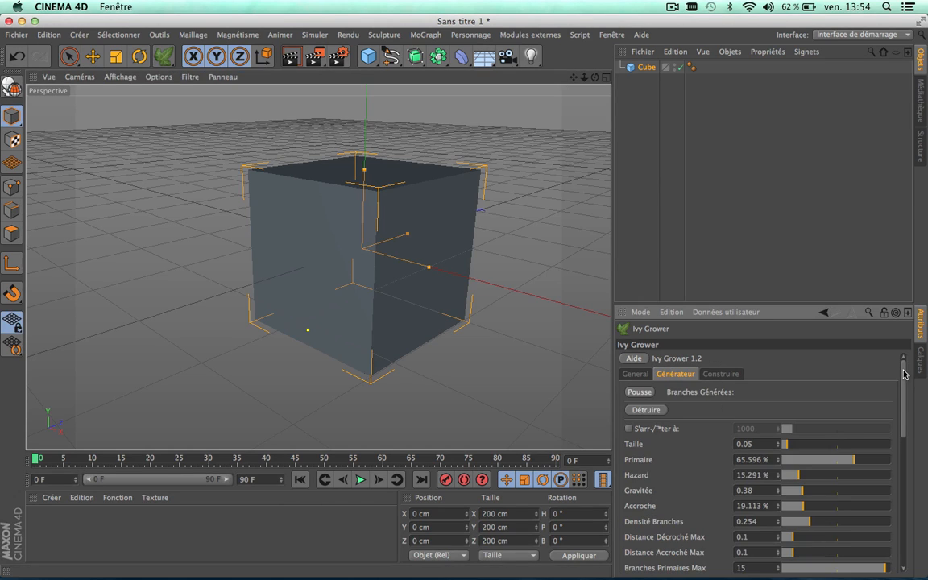
pyautogui.moveTo(902, 369); pyautogui.dragTo(905, 411)
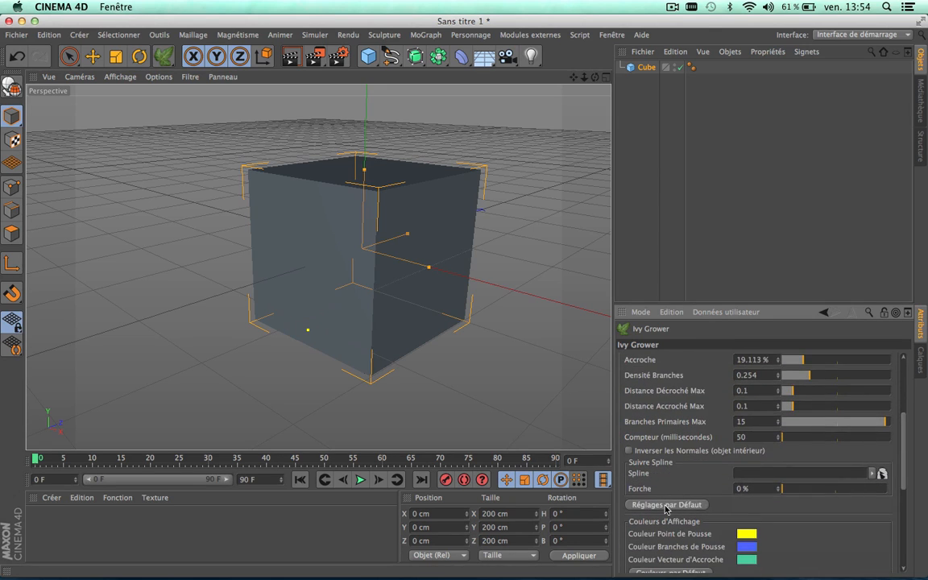
pyautogui.click(665, 505)
pyautogui.moveTo(903, 457); pyautogui.dragTo(905, 403)
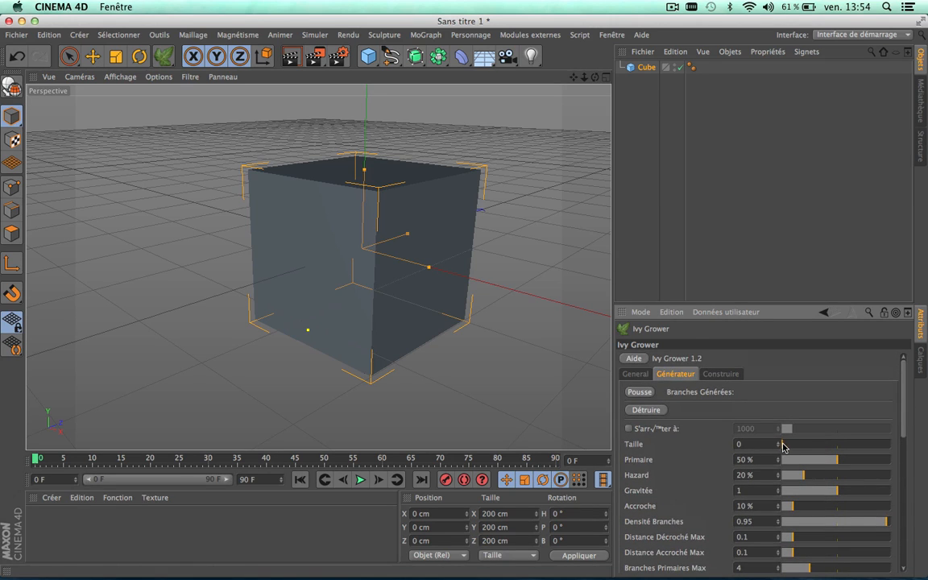
pyautogui.moveTo(782, 447); pyautogui.dragTo(788, 449)
pyautogui.moveTo(837, 459); pyautogui.dragTo(806, 465)
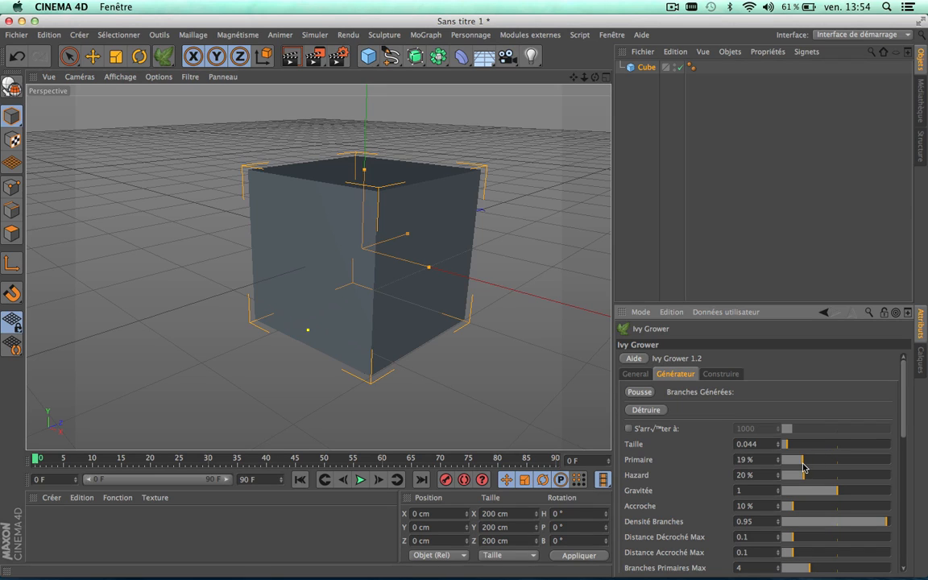
# - Grow a test ivy from the growth point on the cube, stop it for inspection and destroy it
pyautogui.click(639, 392)
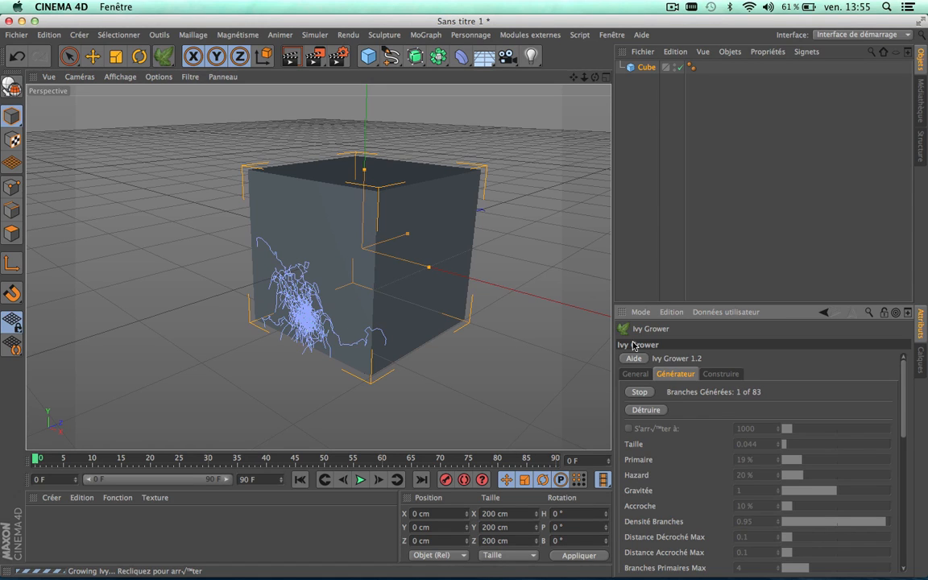
pyautogui.click(647, 391)
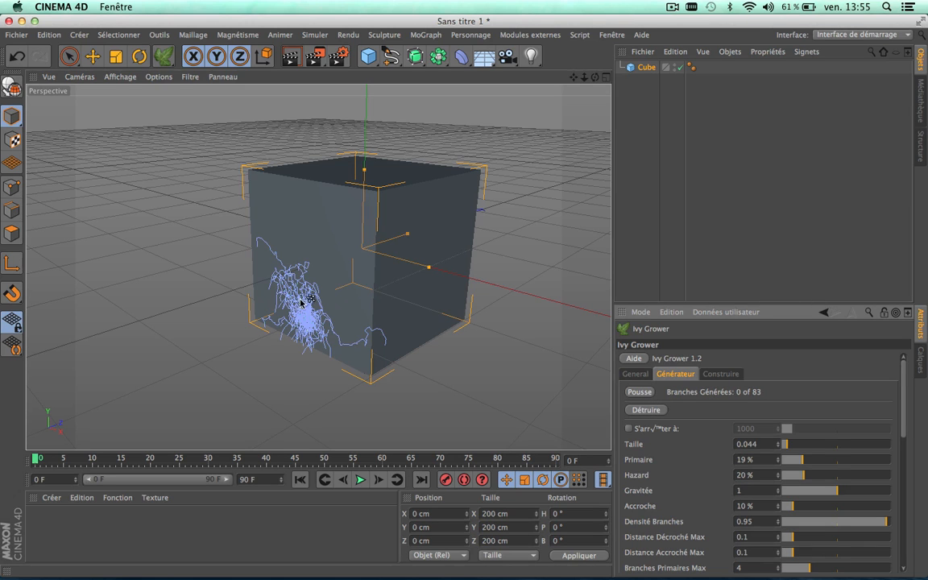
pyautogui.scroll(5, 300, 302)
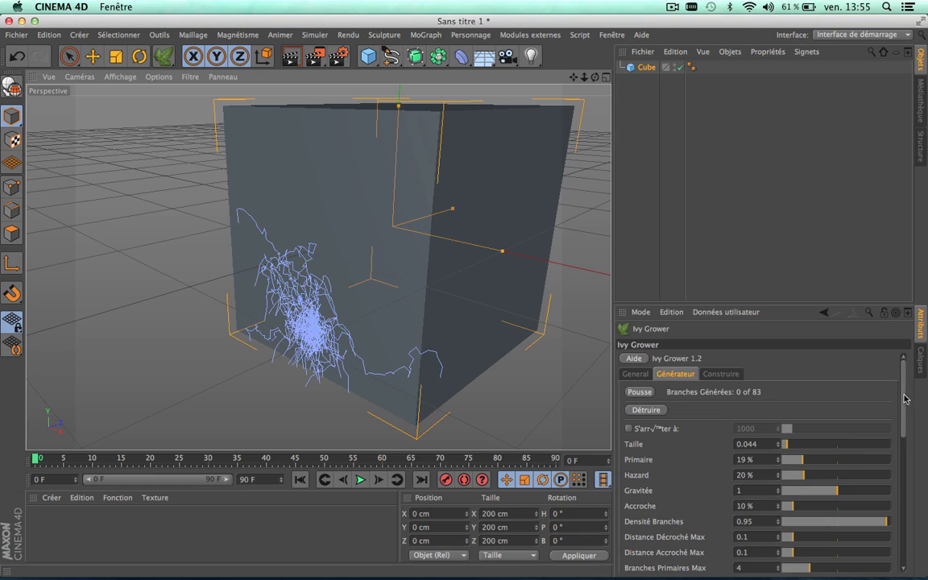
pyautogui.moveTo(902, 409); pyautogui.dragTo(900, 435)
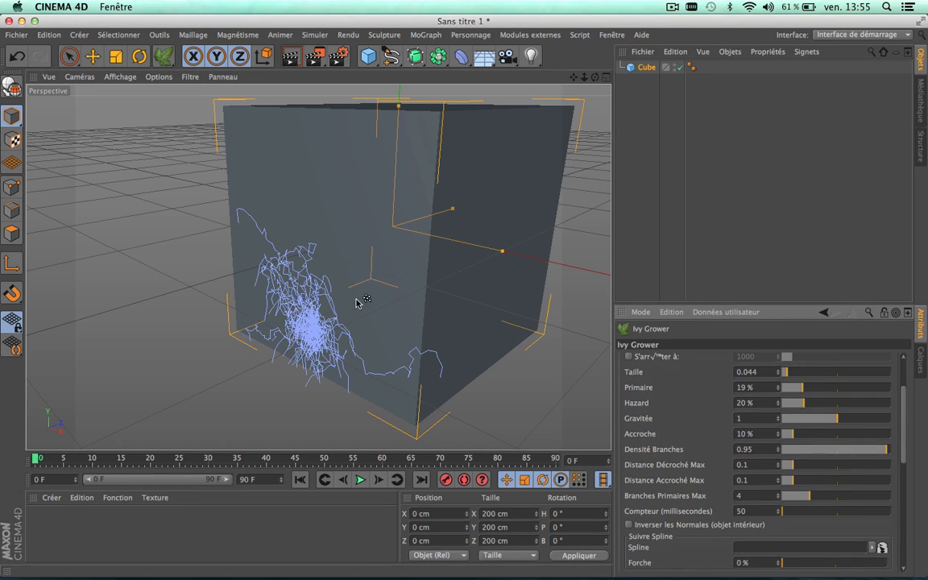
pyautogui.scroll(3, 655, 397)
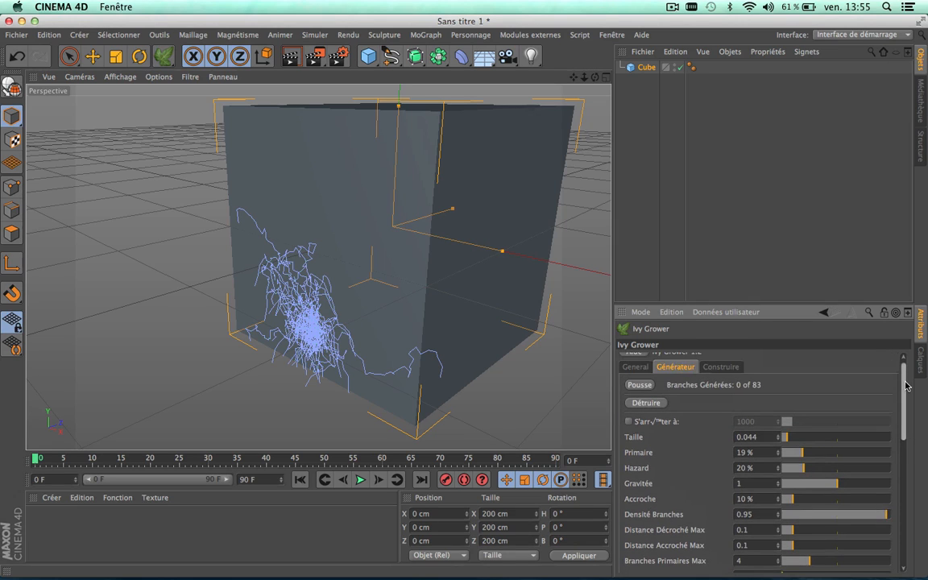
pyautogui.click(648, 402)
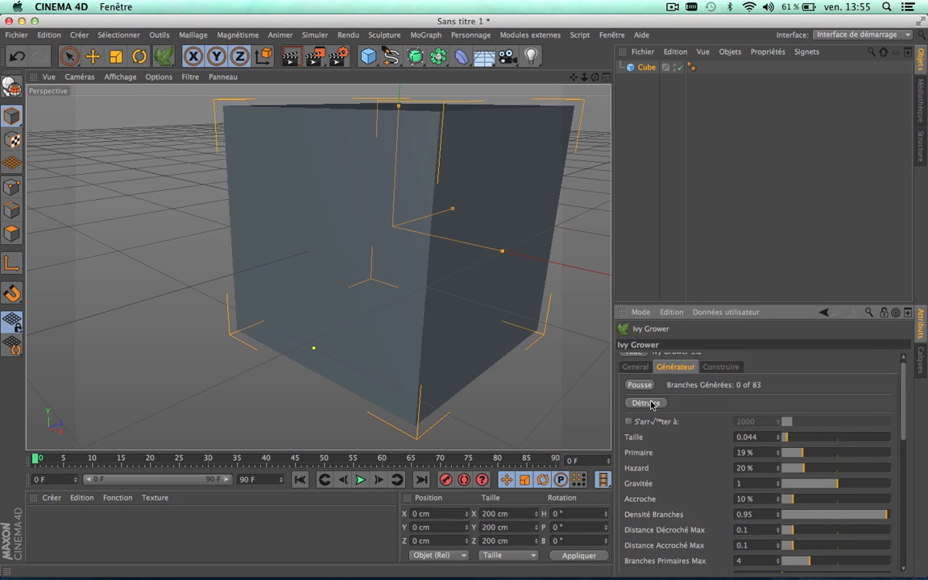
# - Place the growth point again near the lower edge of the cube's lighter face and set Primaire to 85 %
pyautogui.click(296, 335)
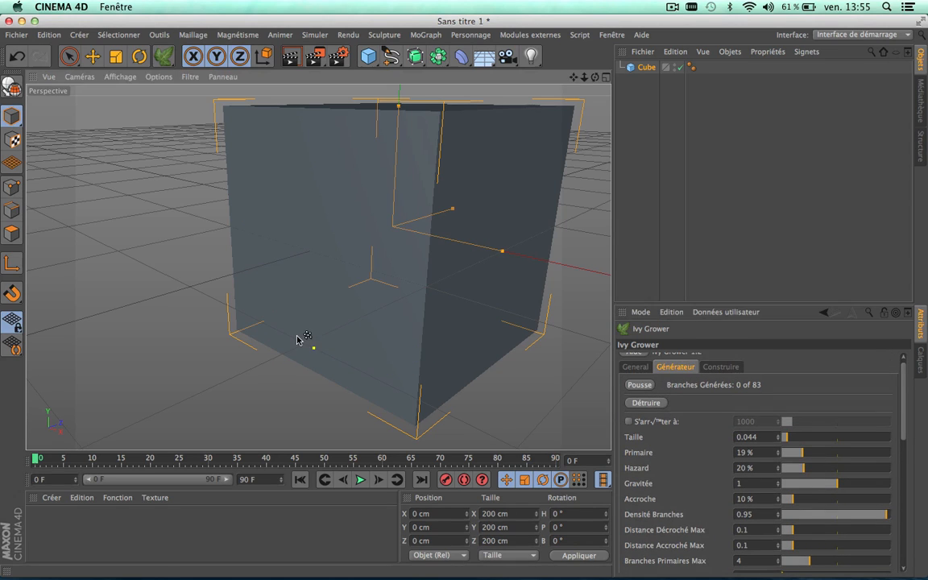
pyautogui.click(350, 363)
pyautogui.moveTo(807, 458); pyautogui.dragTo(876, 461)
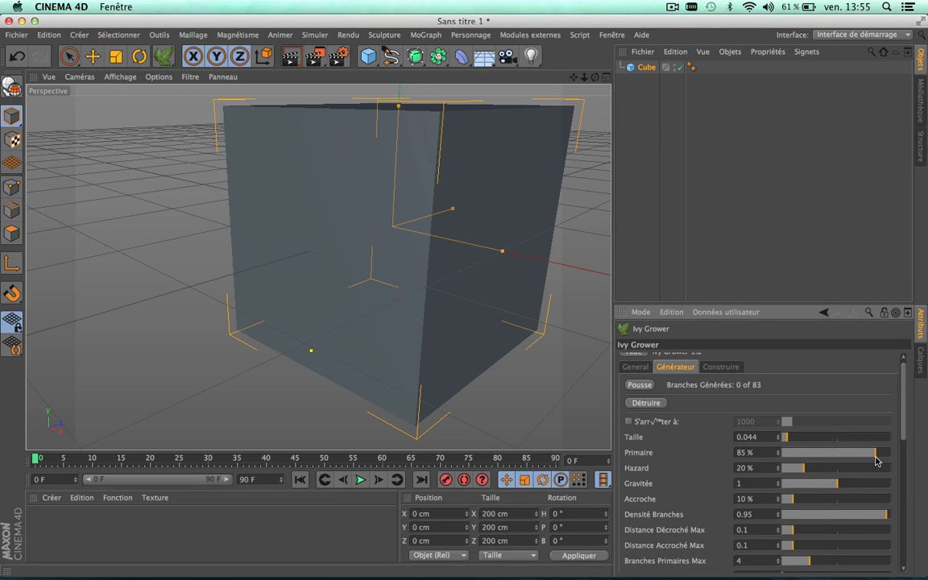
# - Grow a test ivy on the cube with Primaire at 85 %, stop the growth and destroy it
pyautogui.click(640, 385)
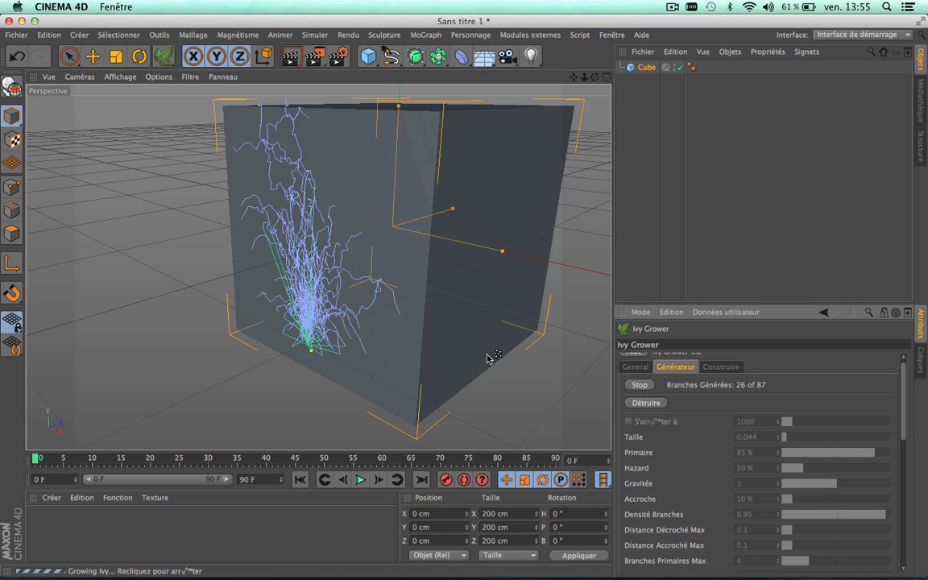
pyautogui.click(641, 385)
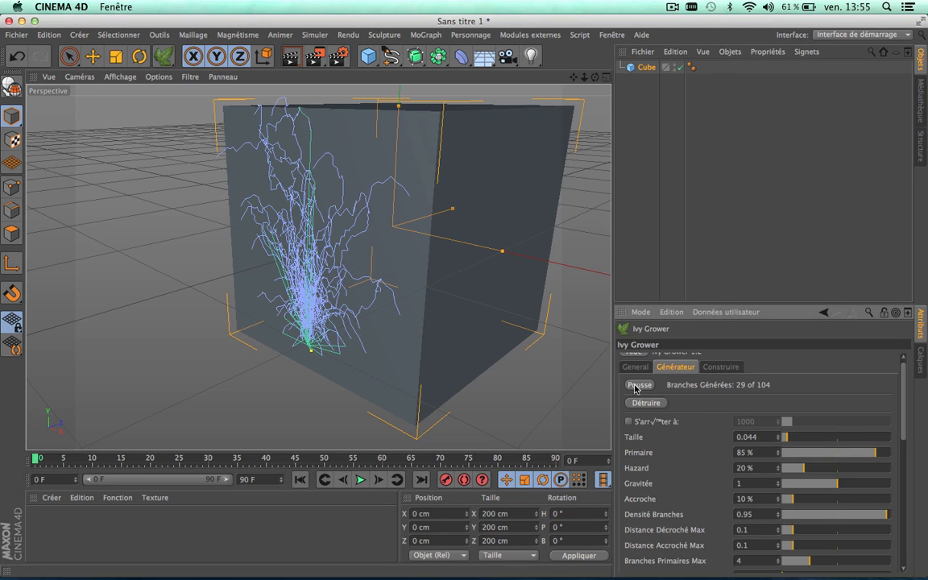
pyautogui.click(642, 404)
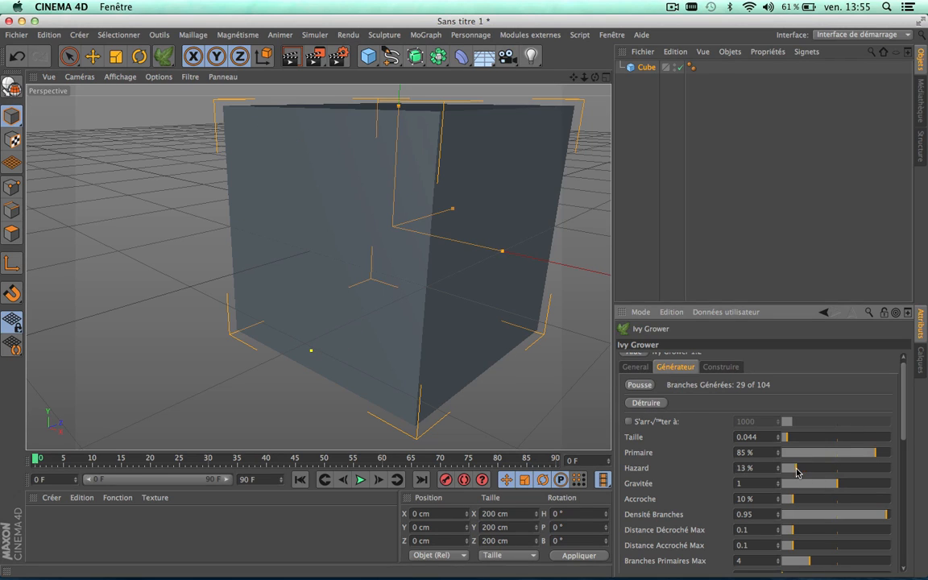
# - Set Hazard to 6 %, grow a test ivy up the cube's lighter face and stop the growth
pyautogui.moveTo(795, 471); pyautogui.dragTo(881, 478)
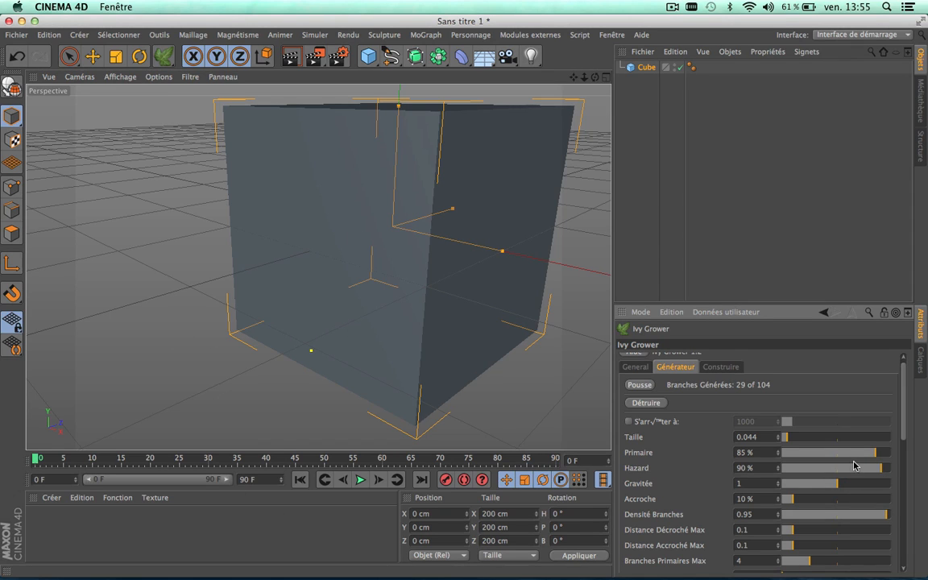
pyautogui.moveTo(837, 474); pyautogui.dragTo(789, 474)
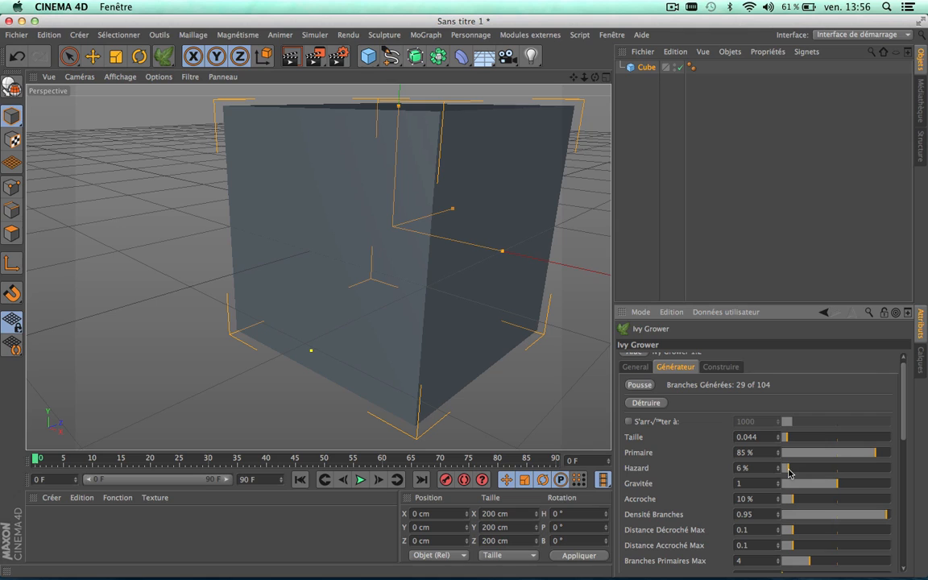
pyautogui.click(639, 384)
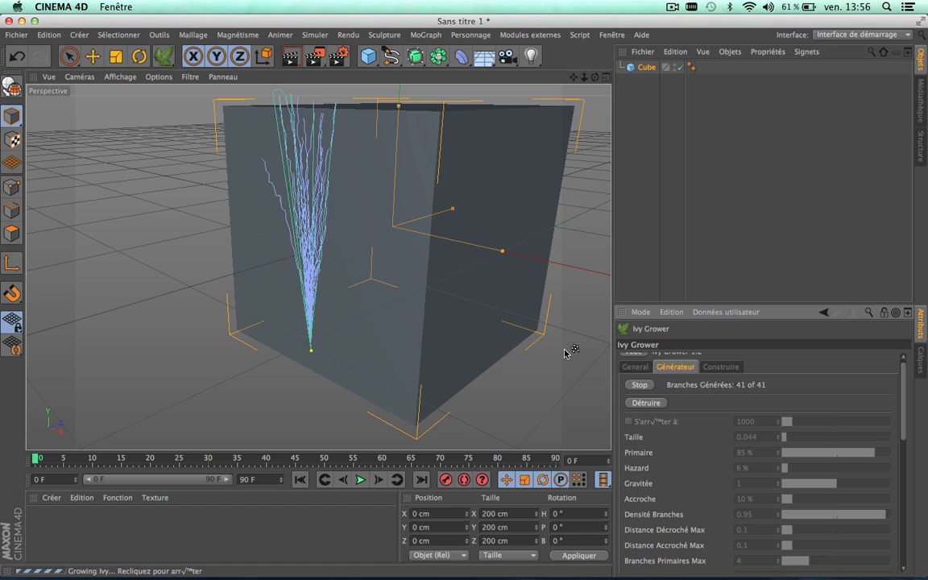
pyautogui.click(637, 385)
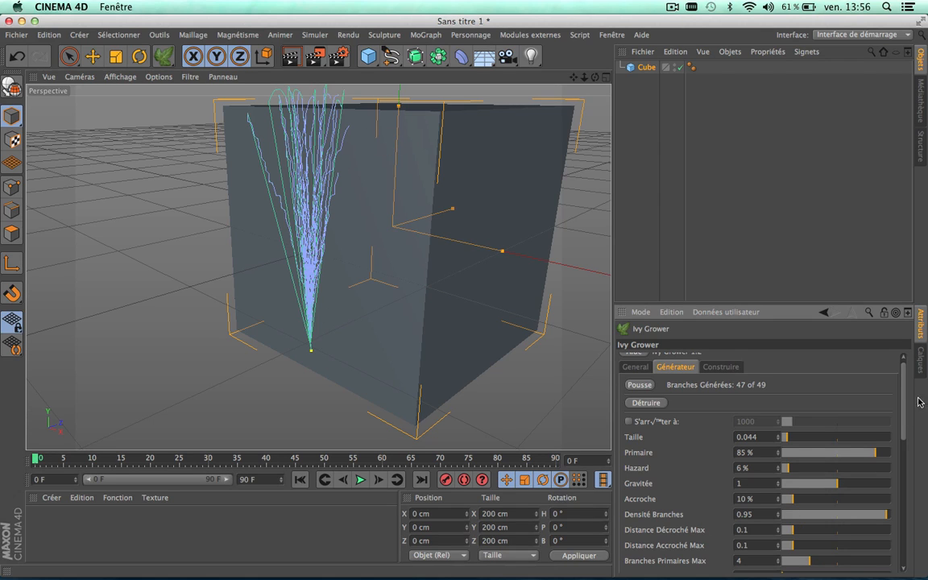
# - Set Compteur to 919 milliseconds and destroy the test ivy on the cube
pyautogui.moveTo(903, 396); pyautogui.dragTo(903, 421)
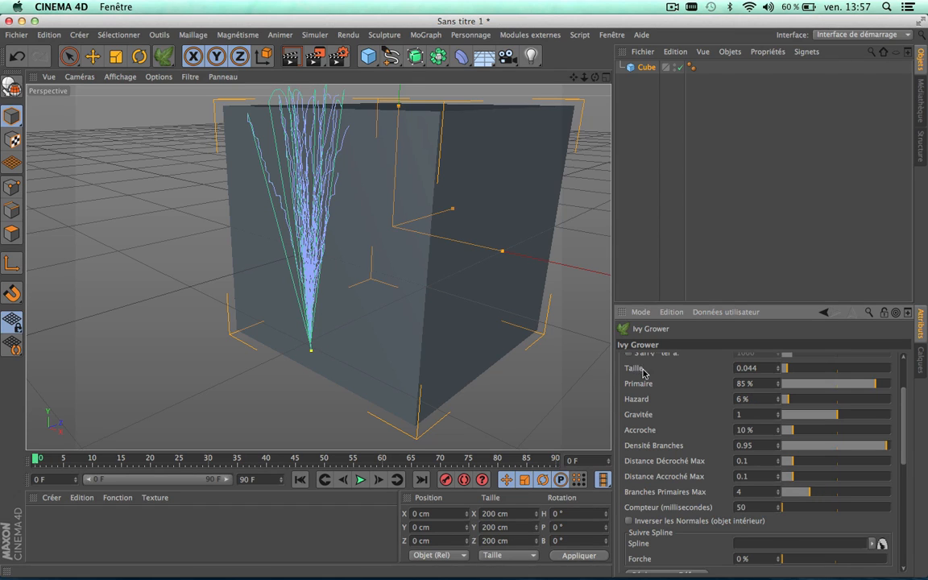
pyautogui.moveTo(843, 506); pyautogui.dragTo(883, 514)
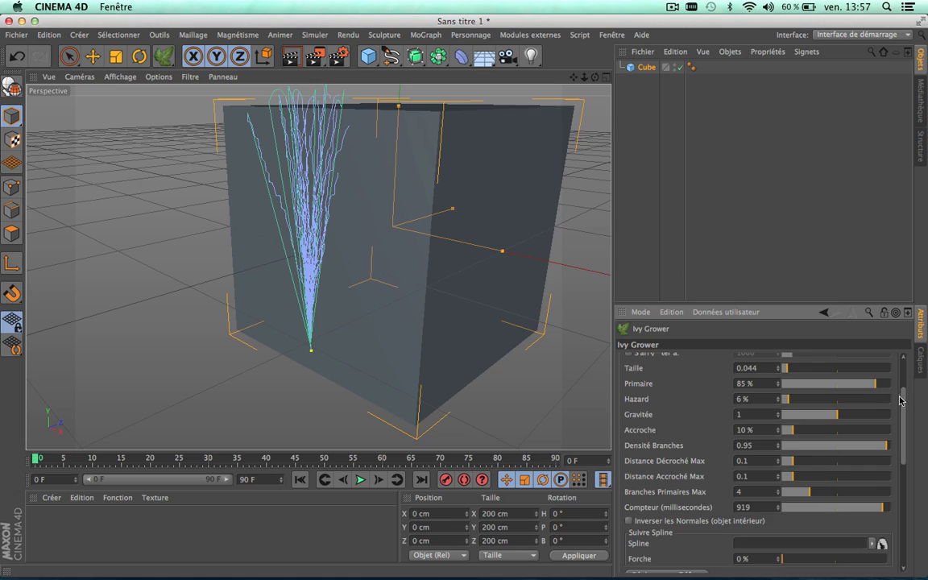
pyautogui.moveTo(899, 400); pyautogui.dragTo(893, 390)
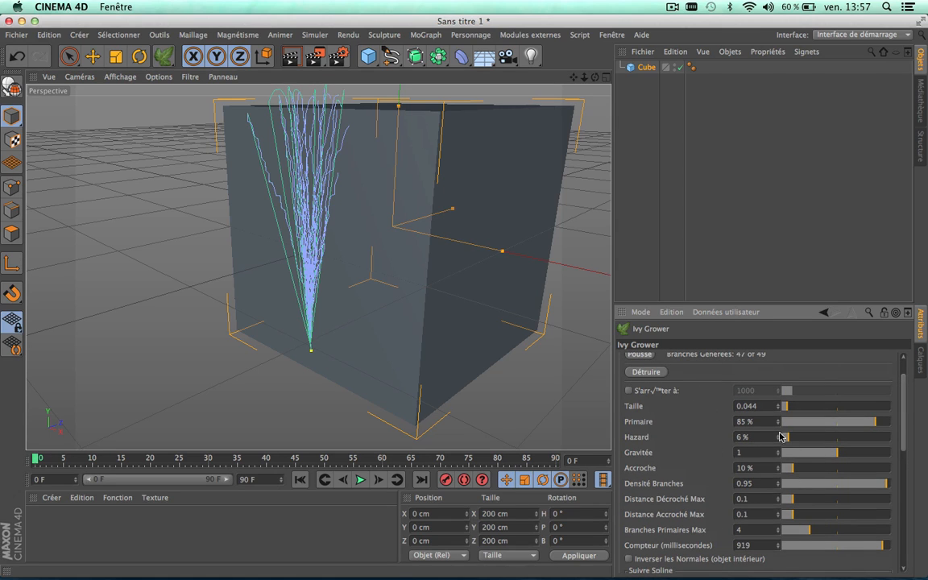
pyautogui.moveTo(901, 422); pyautogui.dragTo(901, 387)
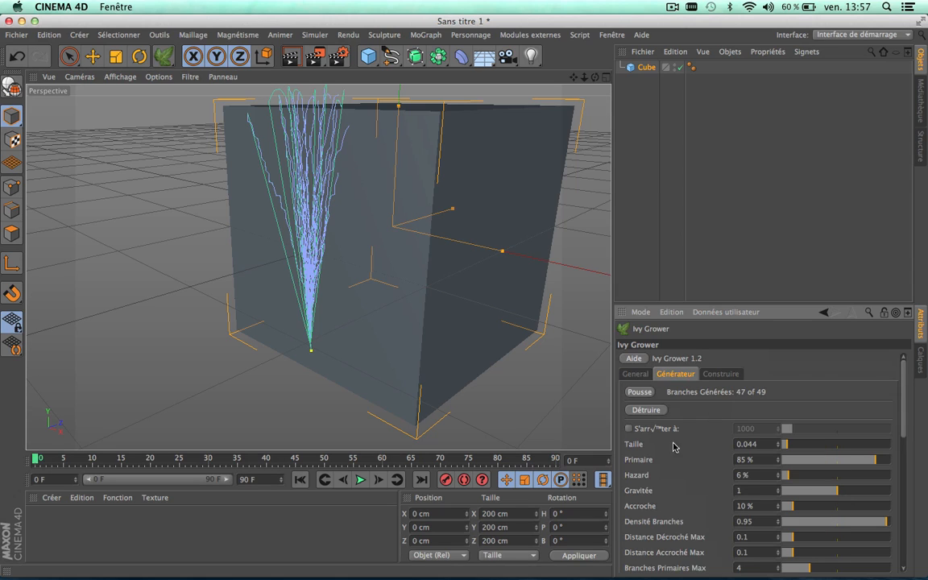
pyautogui.click(647, 411)
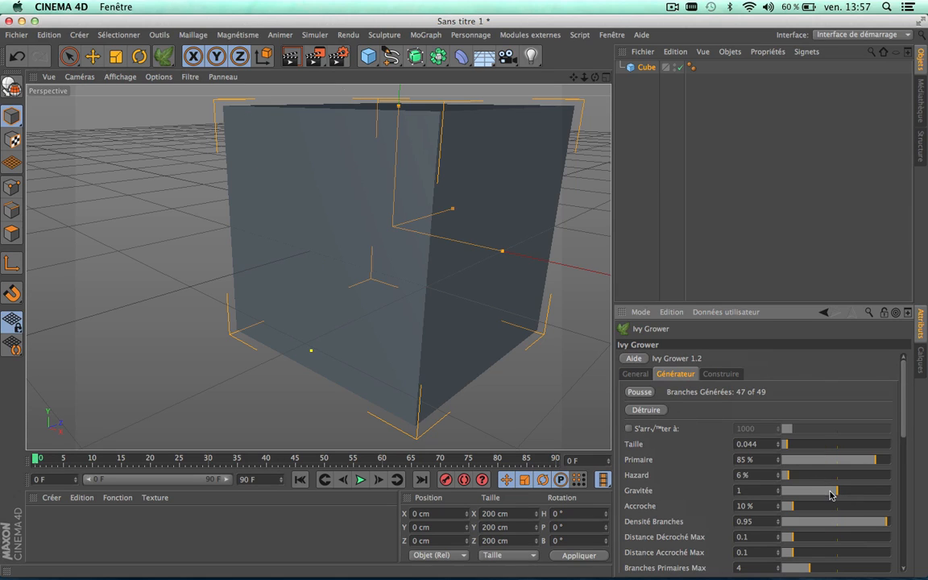
# - Set Hazard to 23 % and grow the ivy briefly, stopping it after a few short branches
pyautogui.moveTo(818, 478); pyautogui.dragTo(806, 479)
pyautogui.click(639, 392)
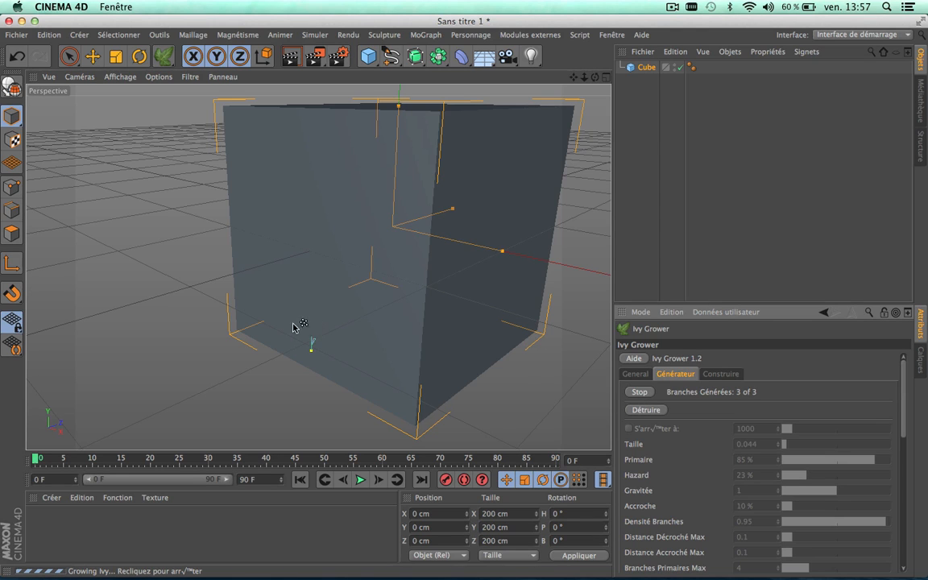
pyautogui.click(644, 393)
# - Set Compteur to 50 milliseconds, destroy the short ivy and place a new growth point near the lighter face's lower edge
pyautogui.moveTo(901, 390); pyautogui.dragTo(771, 442)
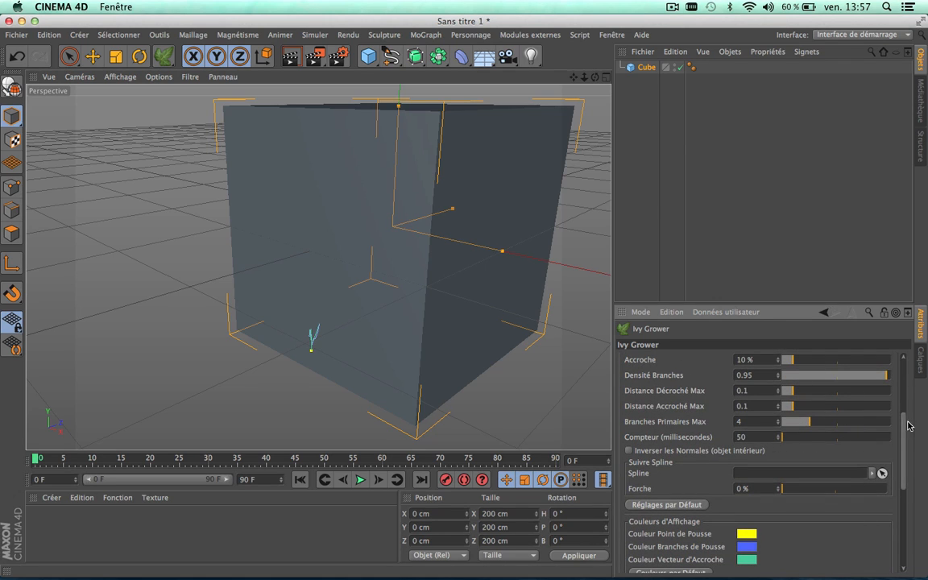
pyautogui.scroll(5, 819, 374)
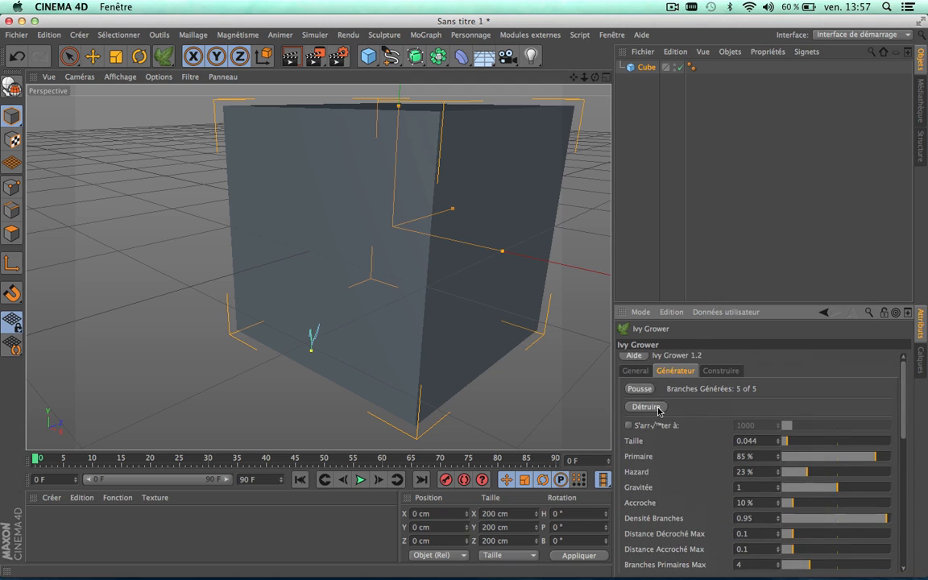
pyautogui.click(318, 353)
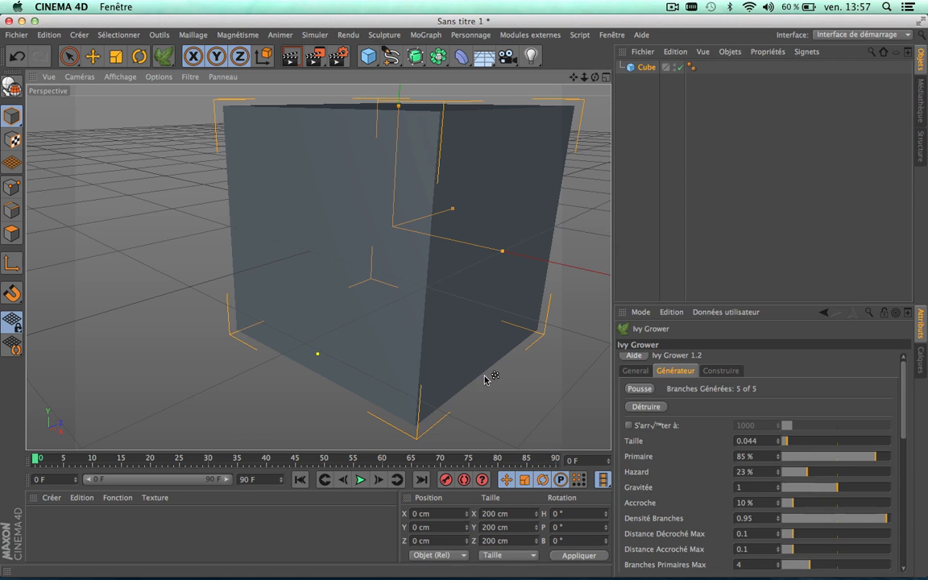
# - Grow the ivy from the new growth point, stop it once branches climb the cube's face, and inspect it
pyautogui.click(642, 390)
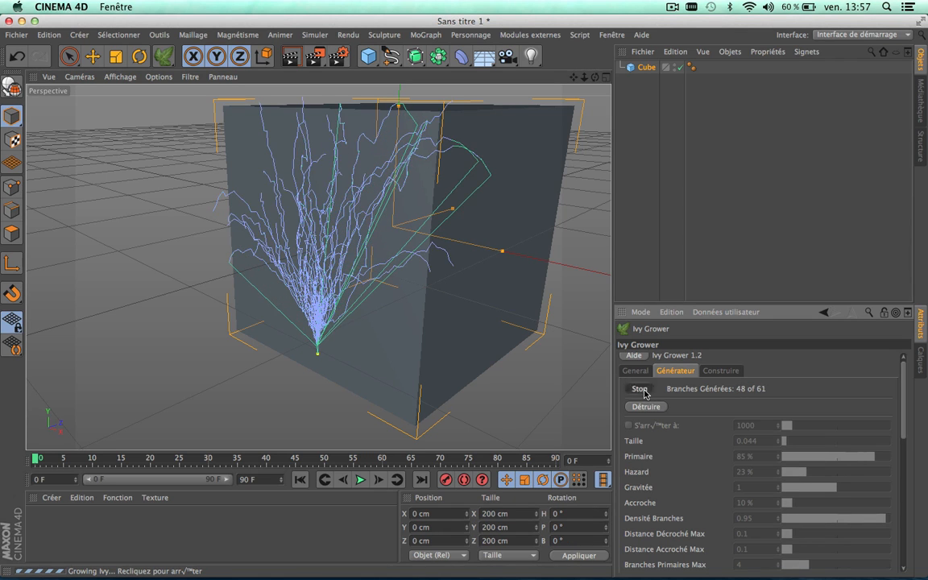
pyautogui.click(643, 390)
pyautogui.scroll(-5, 340, 299)
pyautogui.scroll(5, 340, 299)
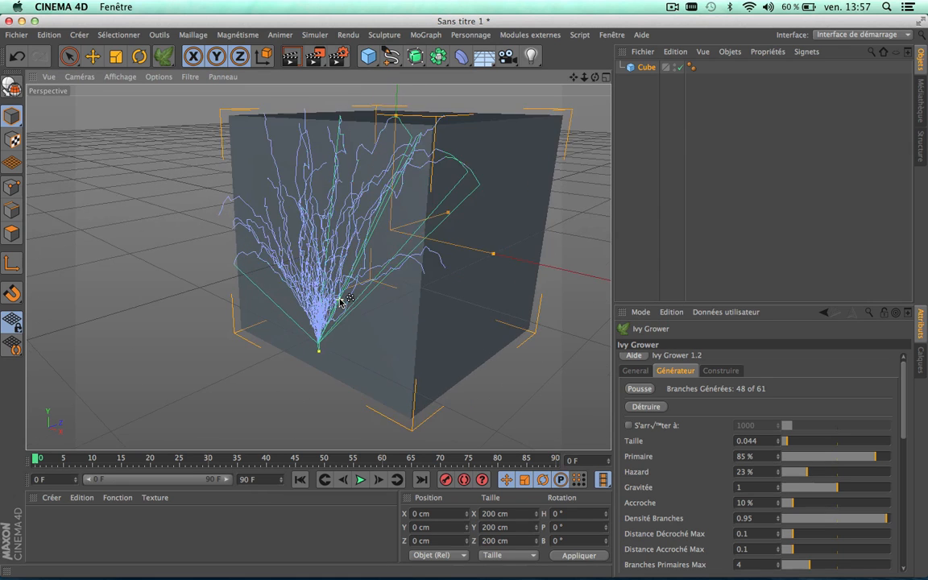
pyautogui.scroll(-5, 339, 300)
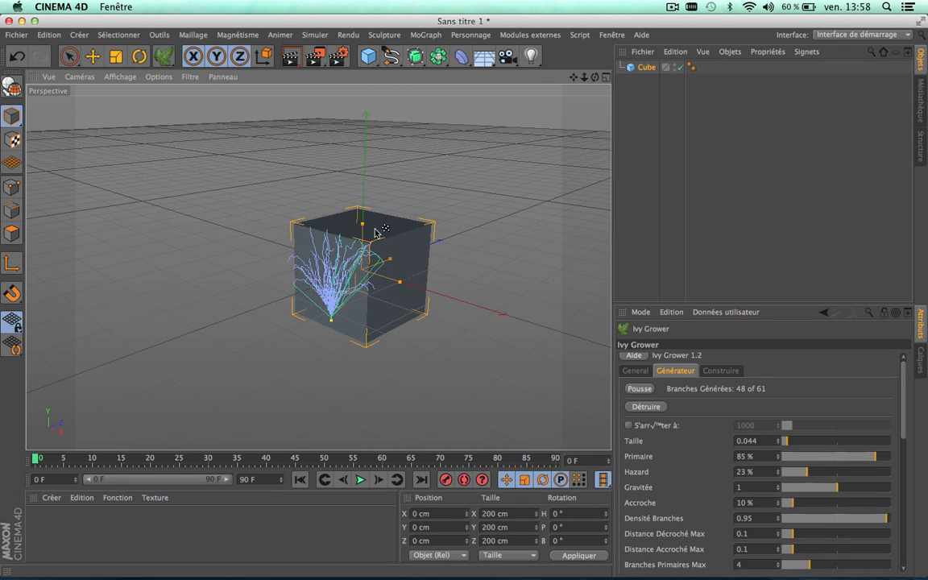
pyautogui.scroll(3, 331, 306)
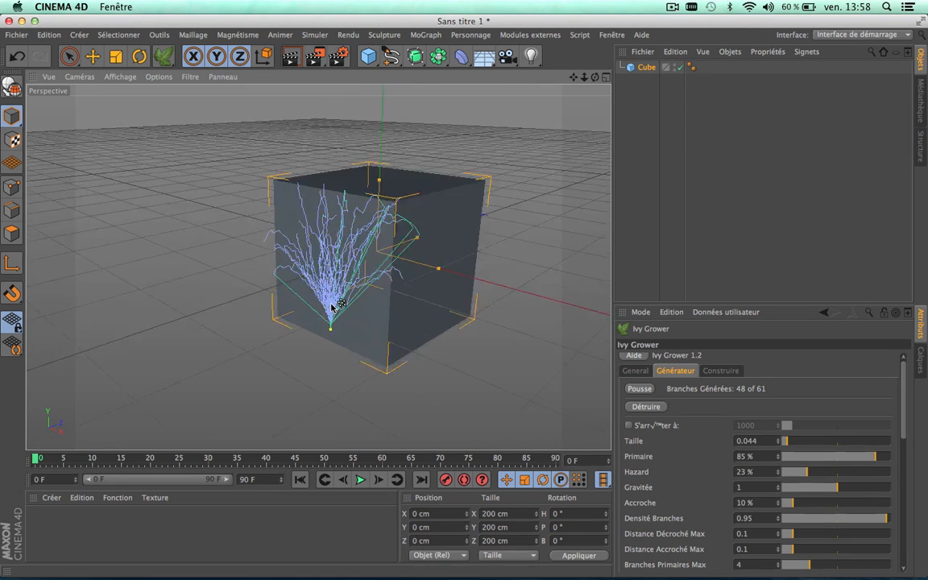
pyautogui.scroll(5, 332, 305)
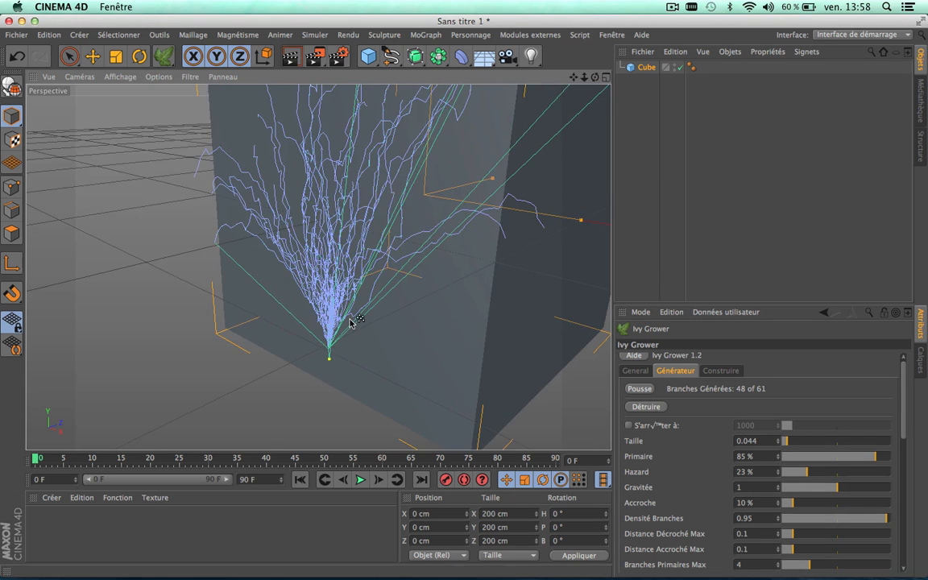
pyautogui.scroll(-4, 352, 321)
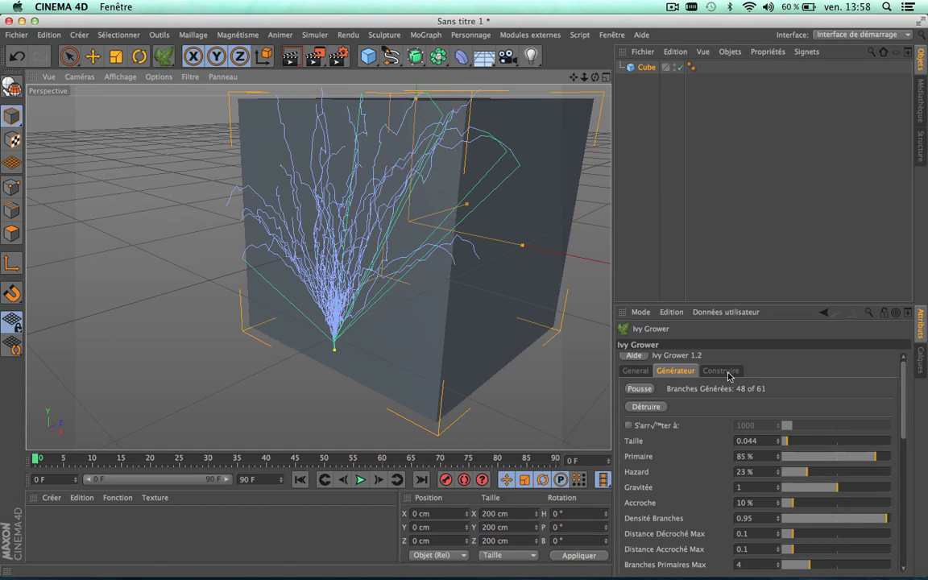
# - Disable the Crée IGSpline option in Ivy Grower's Construire settings
pyautogui.click(721, 371)
pyautogui.moveTo(904, 364); pyautogui.dragTo(903, 360)
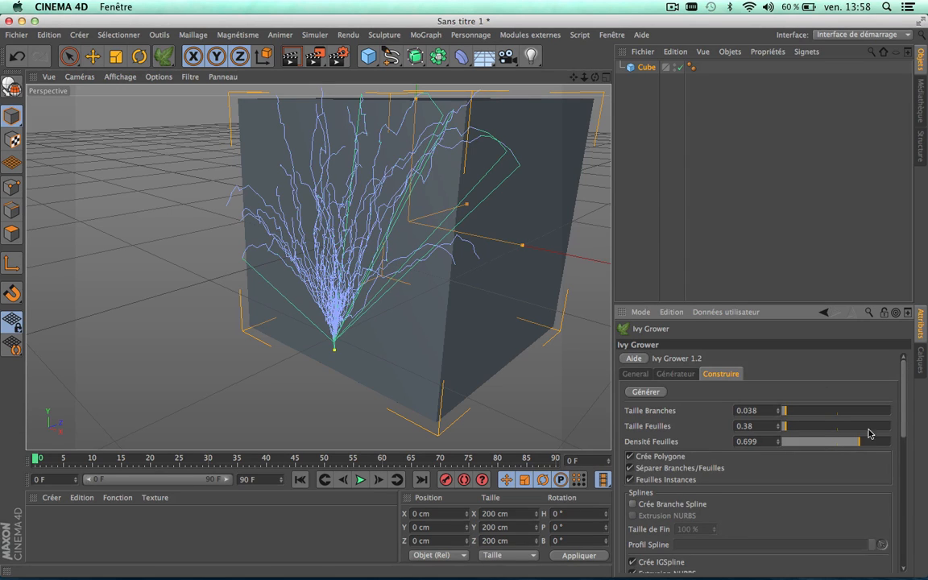
pyautogui.scroll(-4, 729, 415)
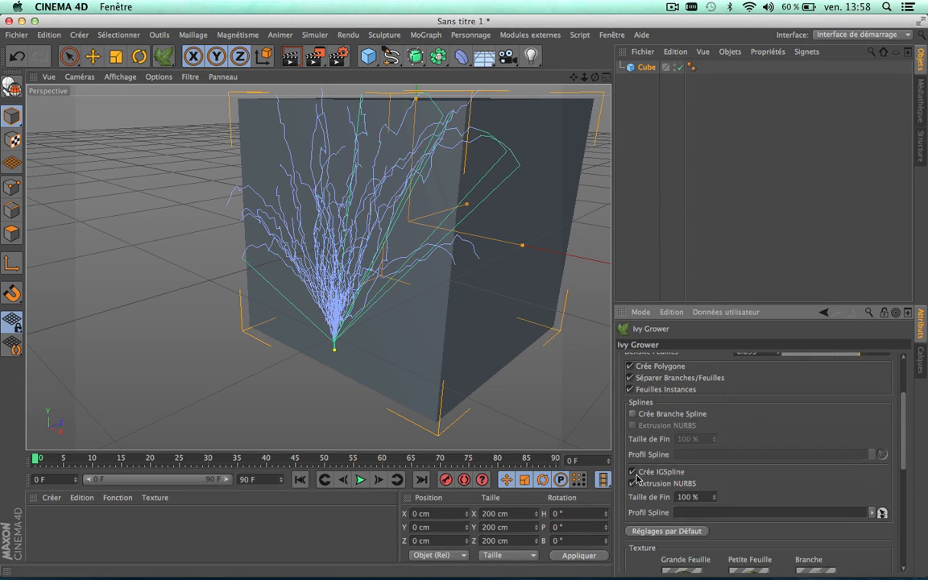
pyautogui.click(632, 472)
pyautogui.scroll(4, 809, 418)
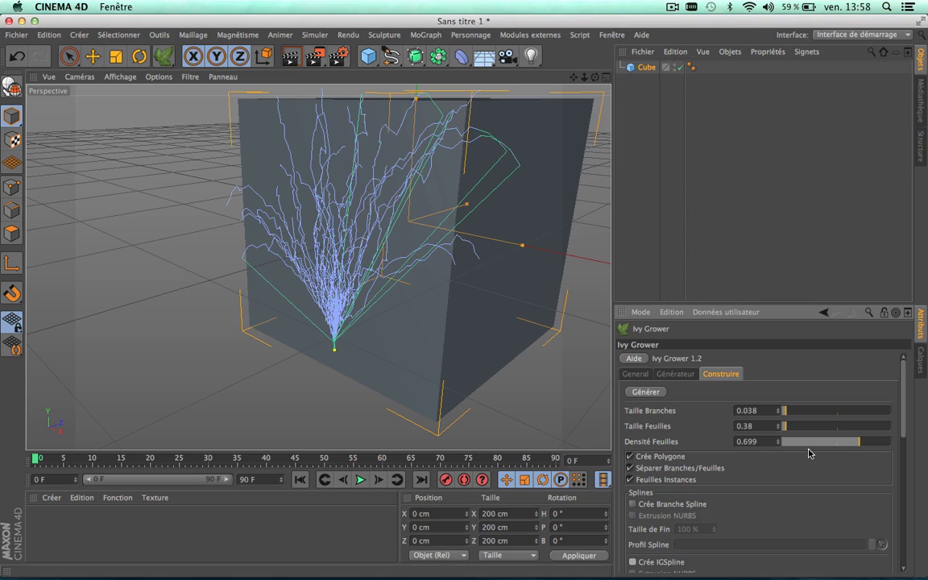
# - Set Taille Feuilles to 0.731 and Densité Feuilles to 0.506, and generate the ivy geometry with leaves
pyautogui.moveTo(841, 450)
pyautogui.mouseDown()
pyautogui.moveTo(894, 443)
pyautogui.moveTo(790, 451)
pyautogui.moveTo(835, 452)
pyautogui.mouseUp()
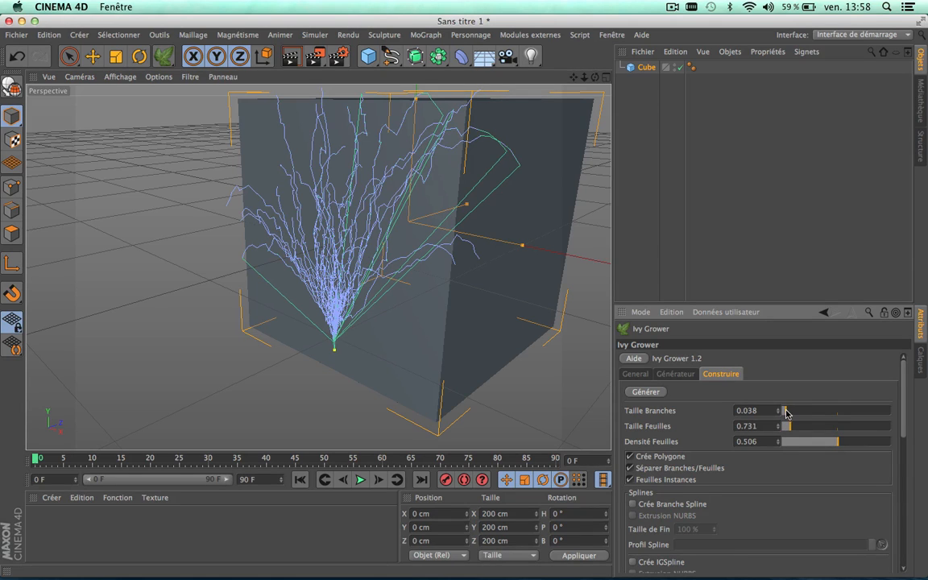
pyautogui.click(646, 392)
pyautogui.scroll(5, 360, 235)
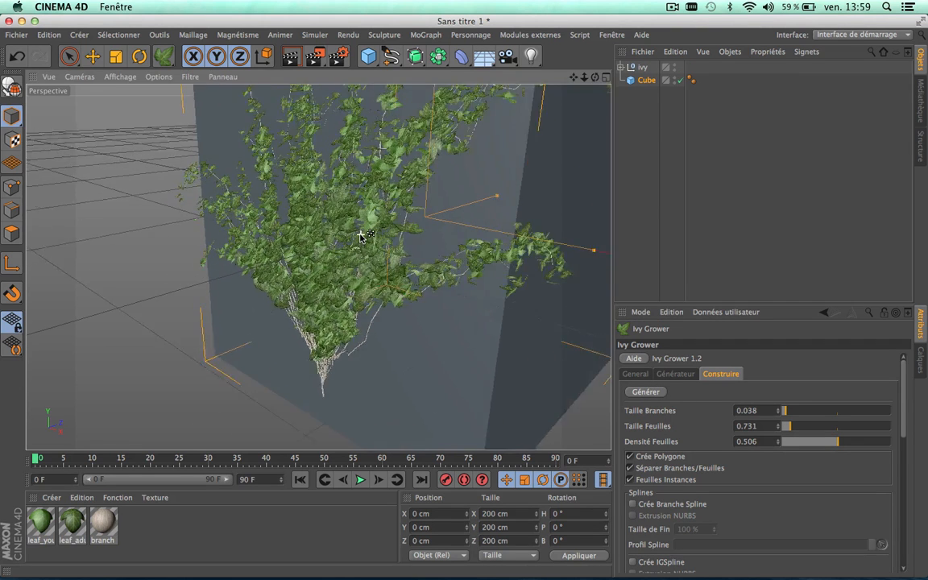
pyautogui.scroll(-4, 361, 235)
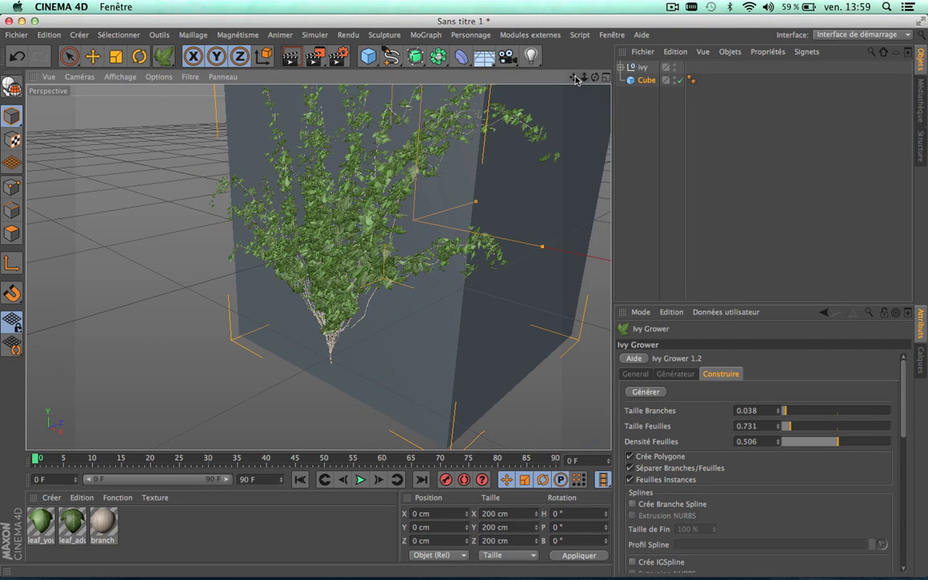
# - Inspect the ivy's leaves and branches up close and render the ivy-covered cube in the perspective view
pyautogui.moveTo(575, 78); pyautogui.dragTo(580, 123)
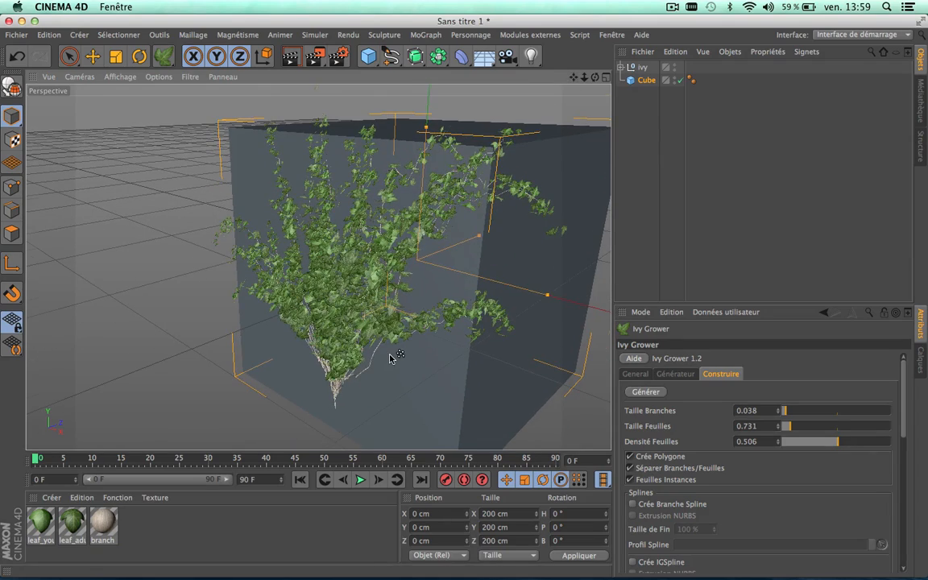
pyautogui.scroll(6, 389, 358)
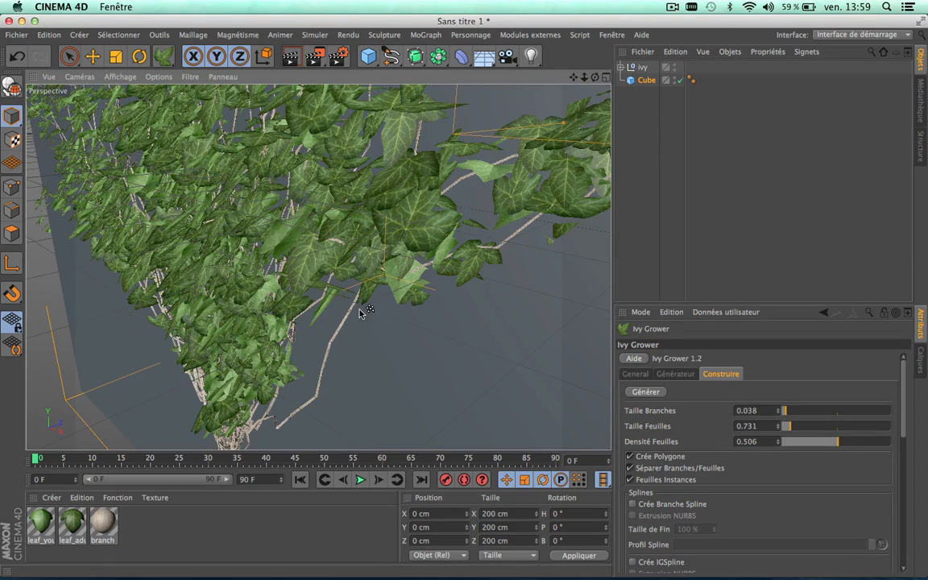
pyautogui.scroll(-6, 460, 235)
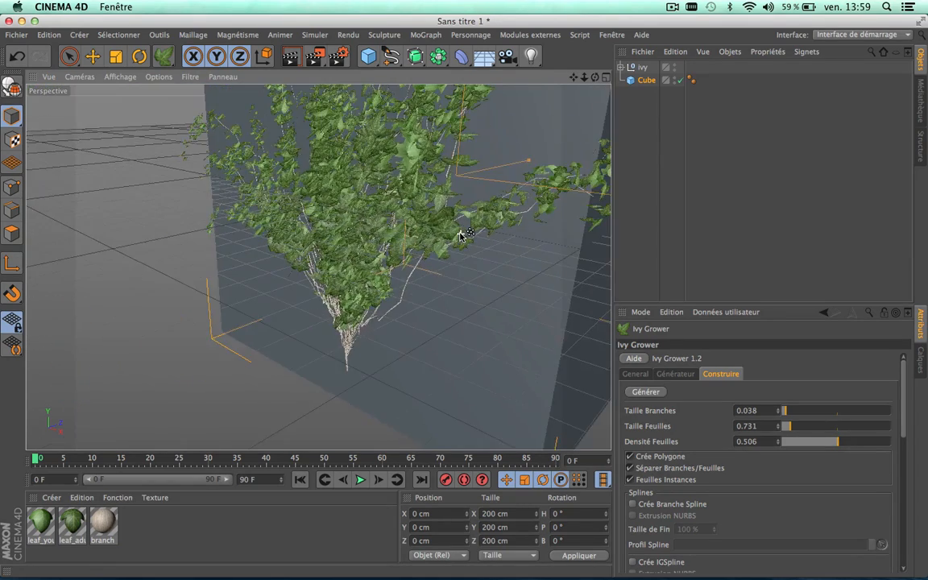
pyautogui.scroll(-4, 462, 234)
pyautogui.moveTo(574, 77); pyautogui.dragTo(532, 127)
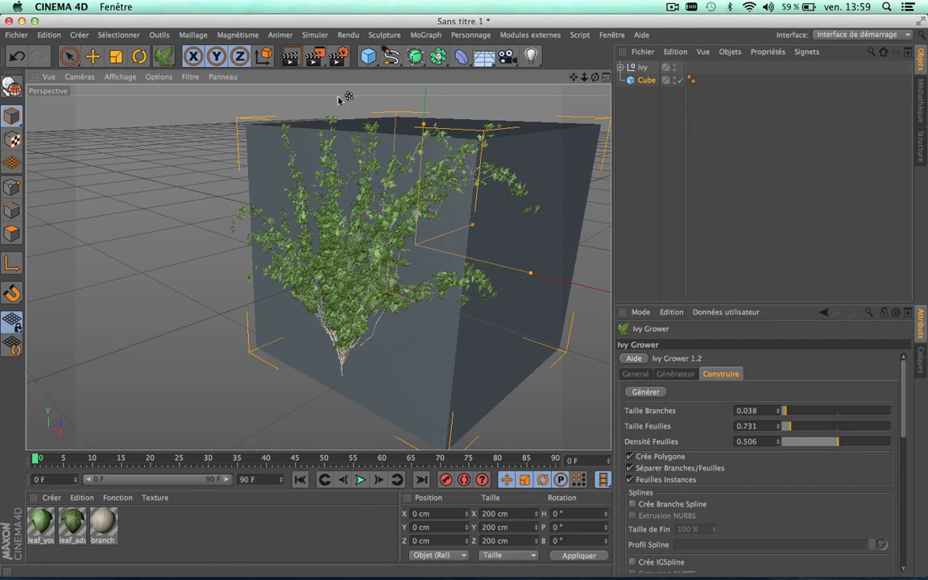
pyautogui.click(291, 56)
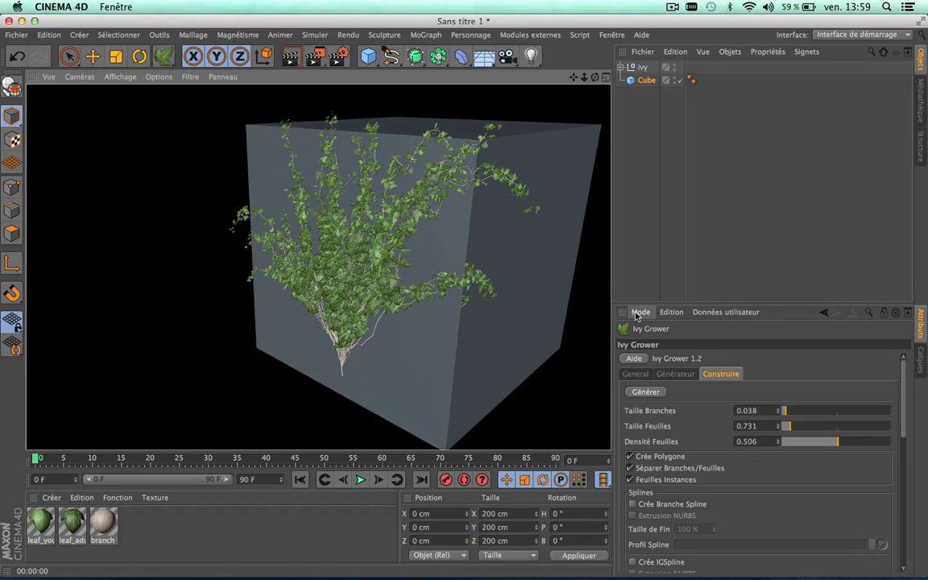
pyautogui.scroll(-5, 399, 342)
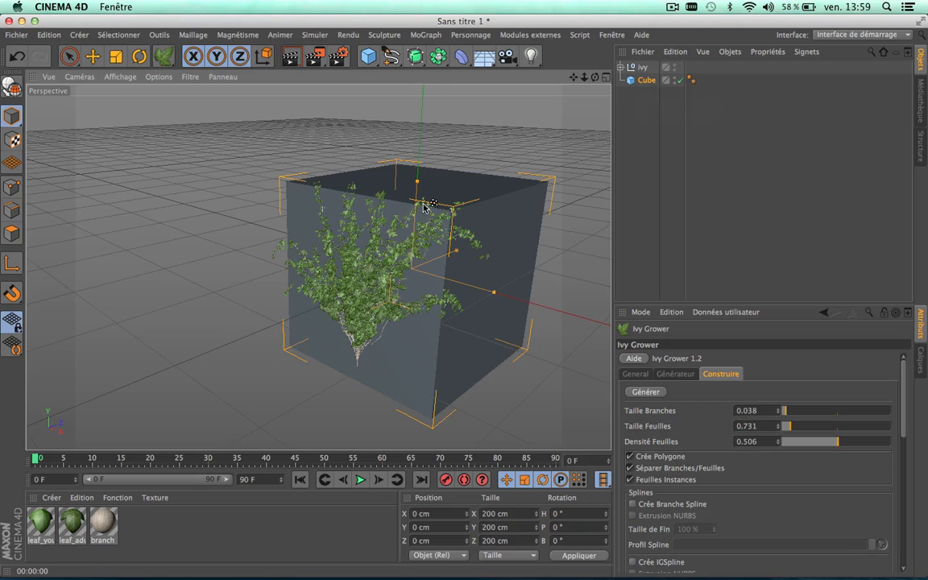
pyautogui.scroll(-3, 423, 204)
pyautogui.scroll(3, 424, 204)
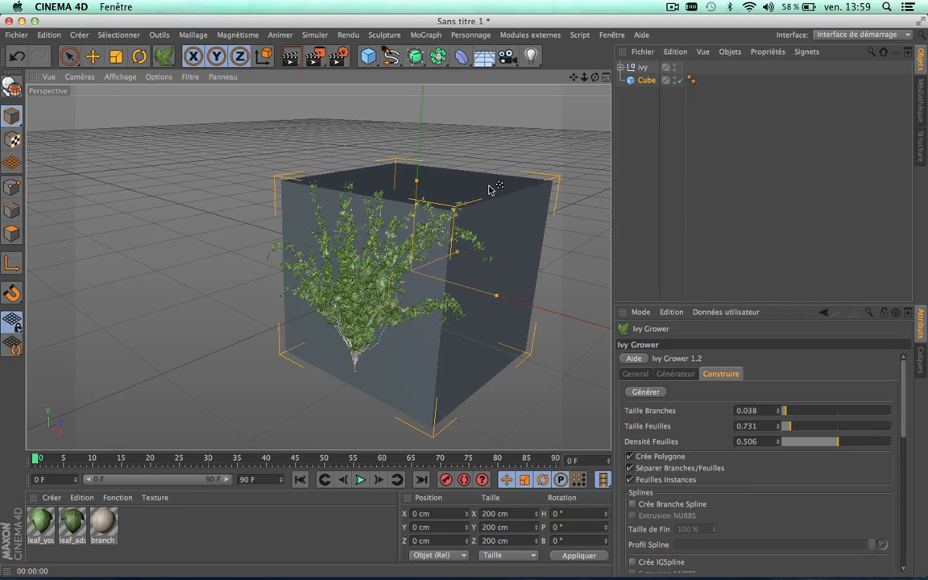
# - Convert the cube to an editable polygon object and switch to polygon mode
pyautogui.click(644, 81)
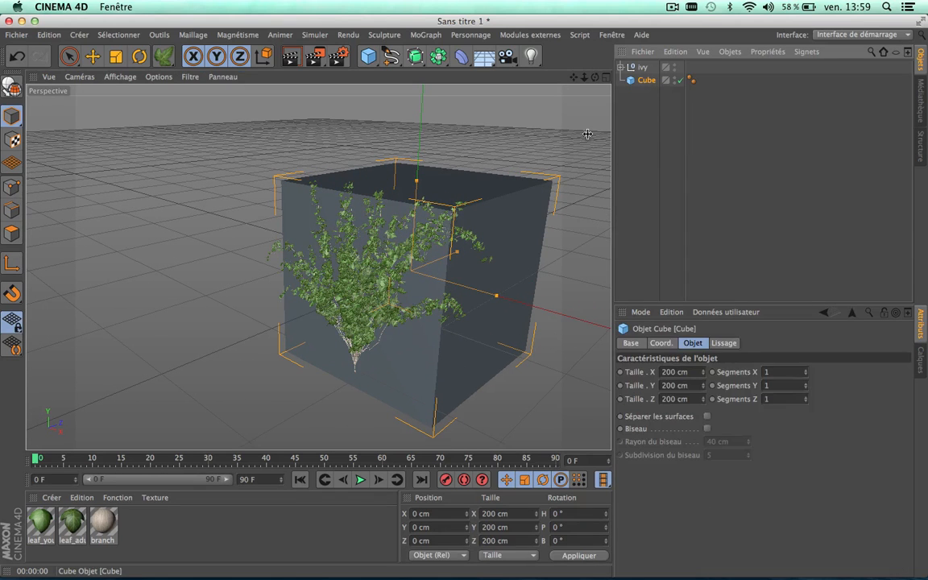
pyautogui.click(11, 84)
pyautogui.click(11, 234)
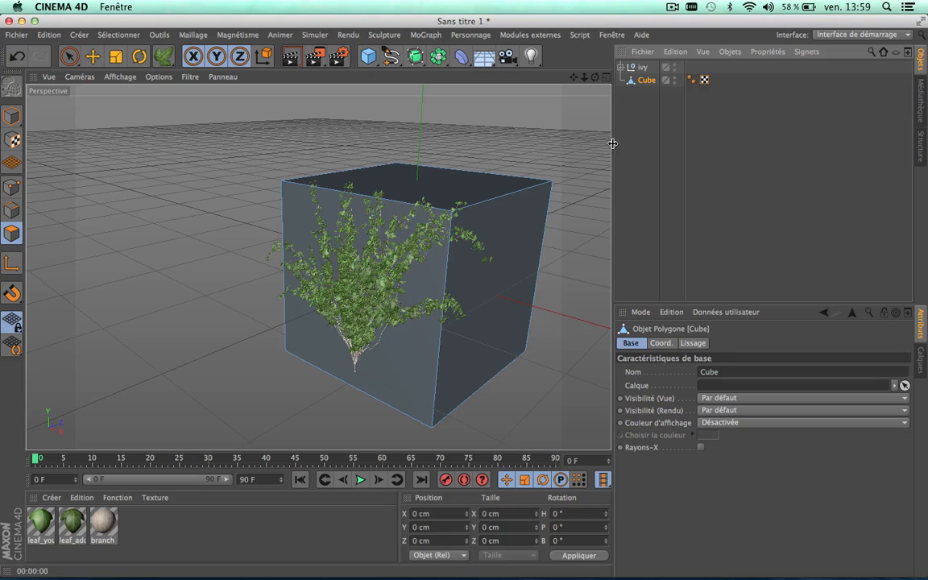
# - Move the whole cube along its Z axis to about 244 cm, away from the ivy
pyautogui.click(92, 56)
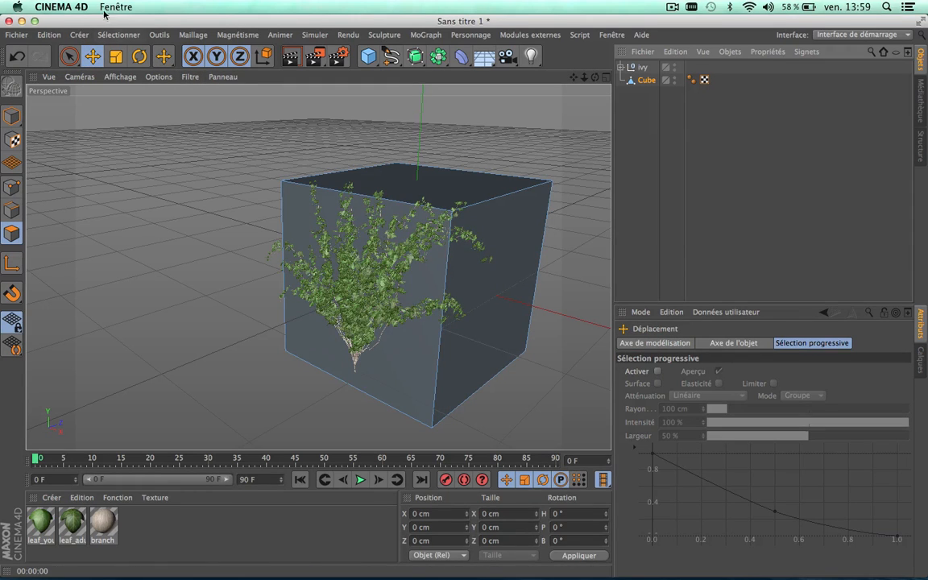
pyautogui.click(10, 119)
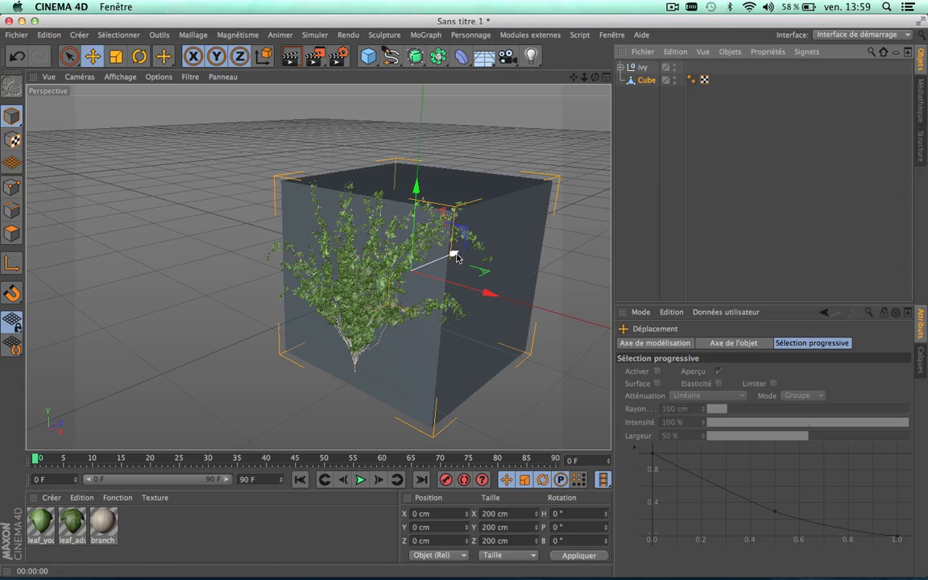
pyautogui.moveTo(451, 253); pyautogui.dragTo(540, 218)
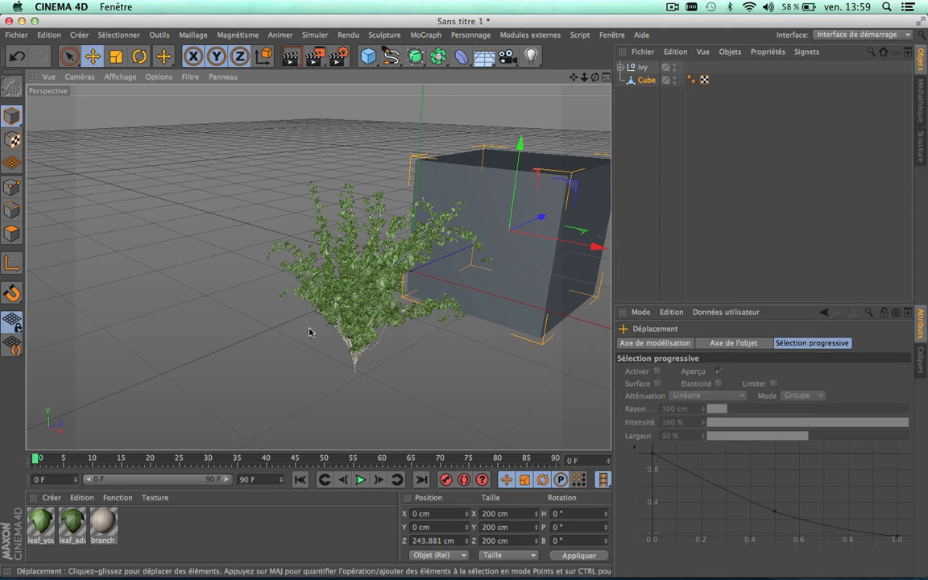
# - Move the ivy object to about X -42 cm, Y 26.5 cm and rotate its pitch to about 34°
pyautogui.click(344, 252)
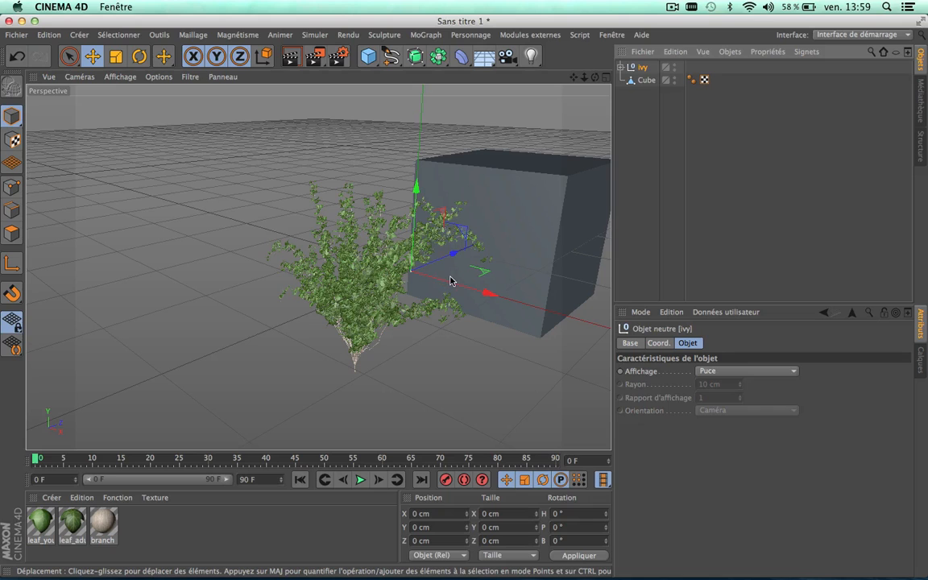
pyautogui.moveTo(451, 280); pyautogui.dragTo(416, 282)
pyautogui.moveTo(383, 182); pyautogui.dragTo(290, 149)
pyautogui.click(138, 55)
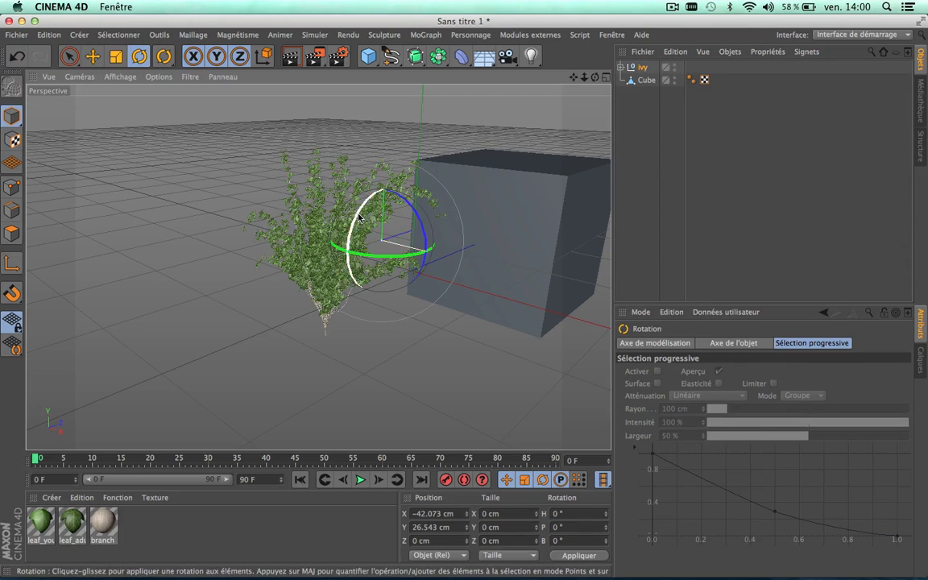
pyautogui.moveTo(360, 218); pyautogui.dragTo(344, 250)
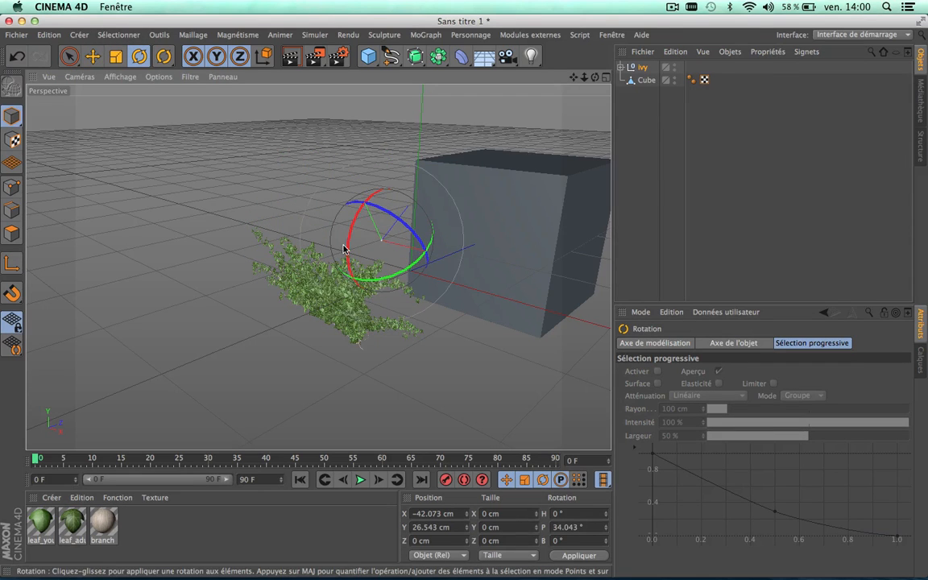
# - Undo the ivy's rotation and moves as well as the cube's move
pyautogui.press('super+z')
pyautogui.press('super+z')
pyautogui.press('super+z')
pyautogui.press('super+z')
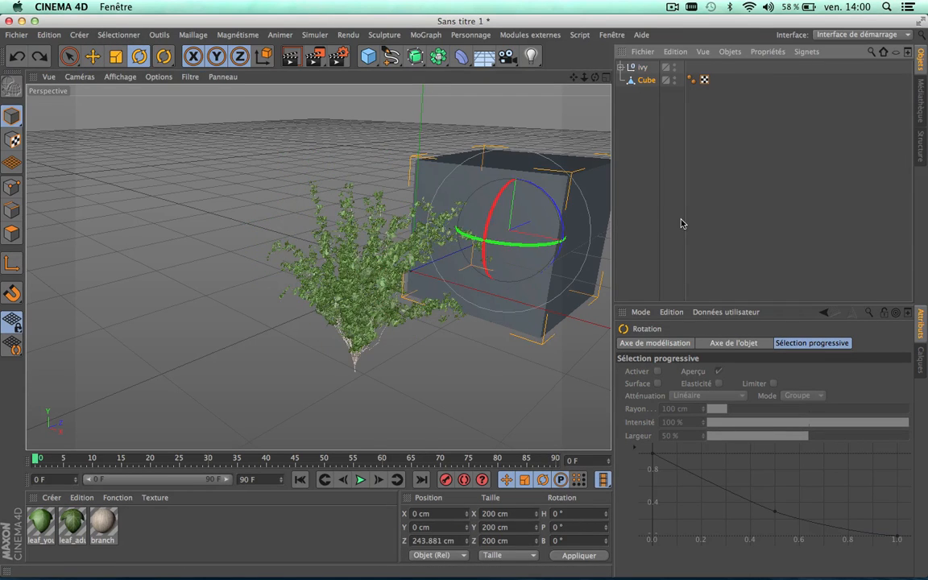
pyautogui.press('super+z')
pyautogui.press('super+z')
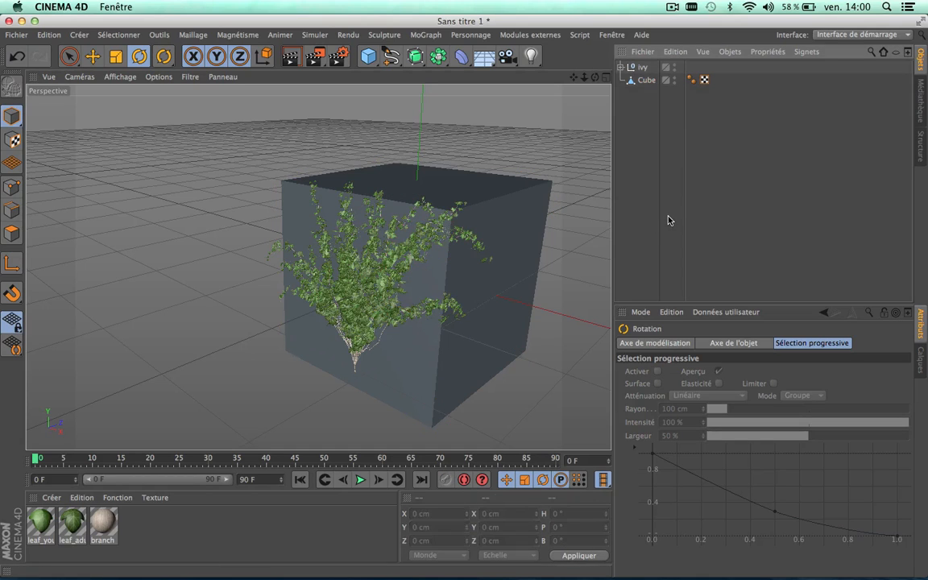
# - Delete all of the cube's side faces and its bottom face, keeping only the top polygon
pyautogui.click(370, 133)
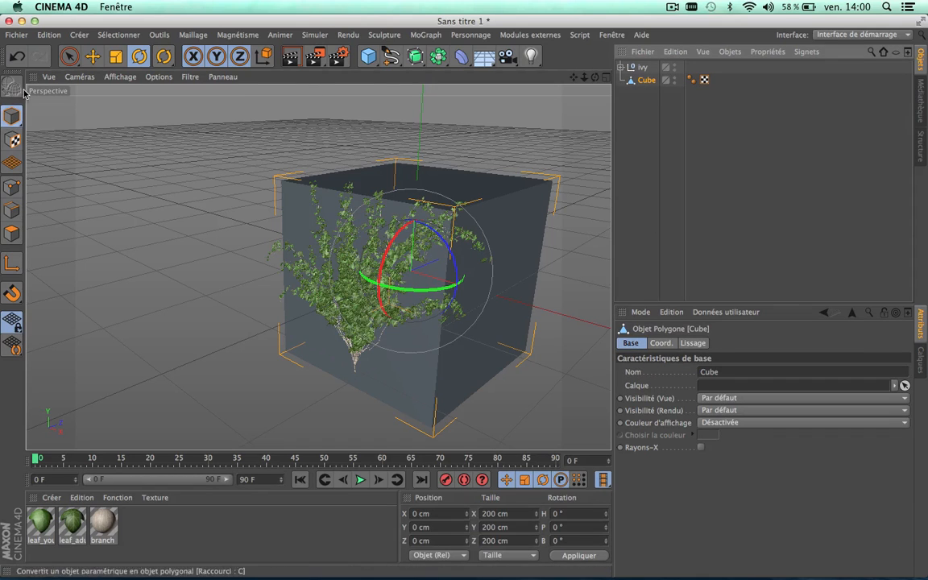
pyautogui.click(11, 233)
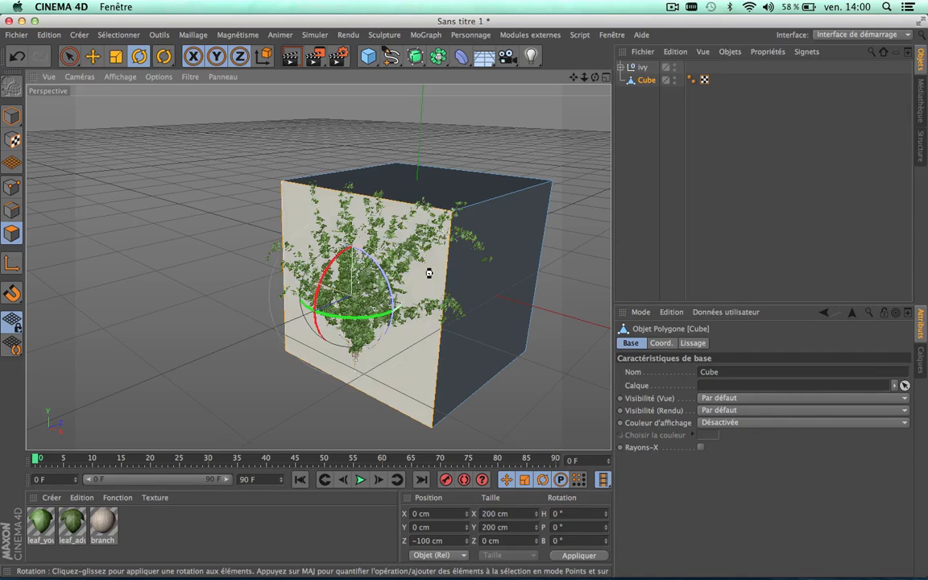
pyautogui.click(488, 261)
pyautogui.click(520, 265)
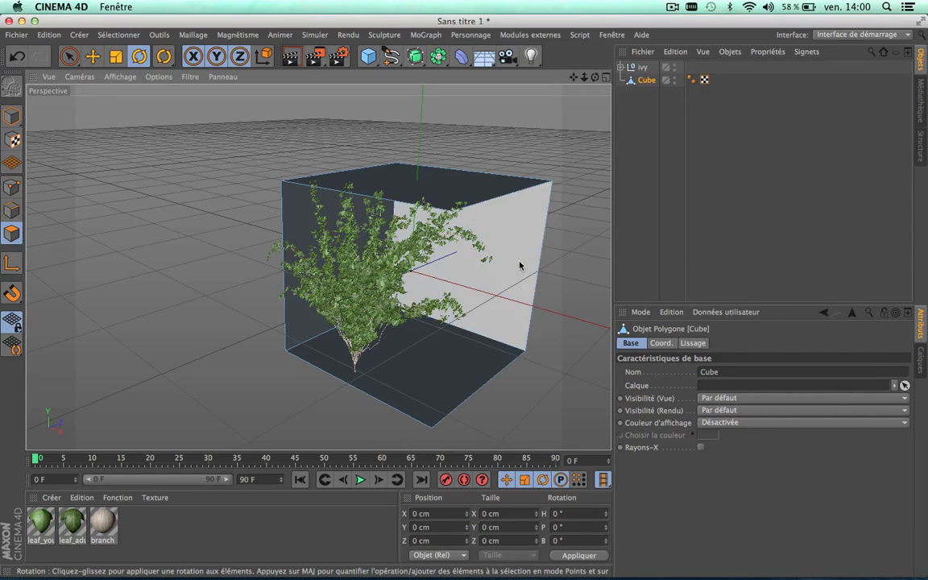
pyautogui.press('Delete')
pyautogui.click(386, 386)
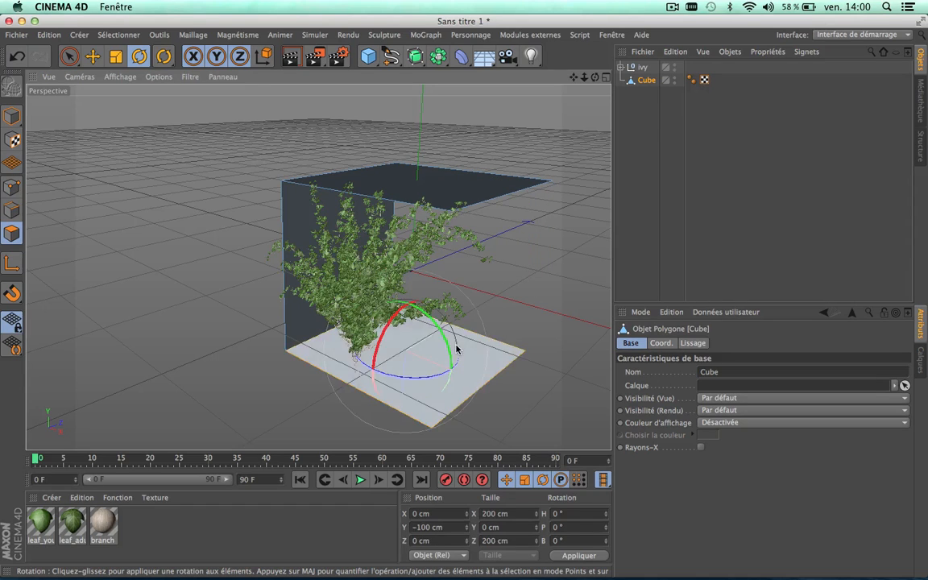
pyautogui.press('Delete')
pyautogui.click(317, 310)
pyautogui.click(318, 310)
pyautogui.press('Delete')
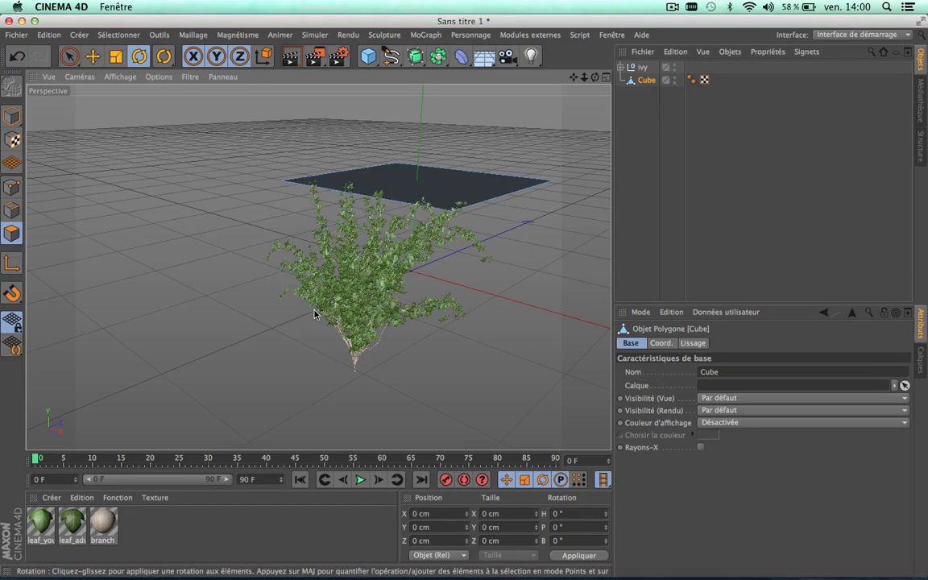
# - Scale the cube's remaining top polygon down uniformly to a small square above the ivy
pyautogui.click(402, 176)
pyautogui.click(115, 56)
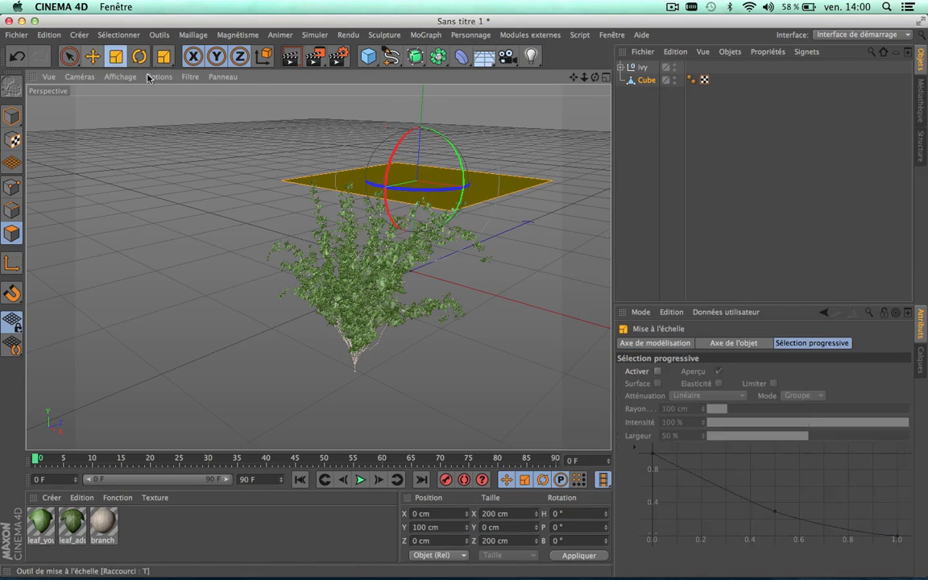
pyautogui.moveTo(274, 125)
pyautogui.mouseDown()
pyautogui.moveTo(87, 238)
pyautogui.moveTo(52, 242)
pyautogui.moveTo(275, 125)
pyautogui.mouseUp()
pyautogui.click(587, 136)
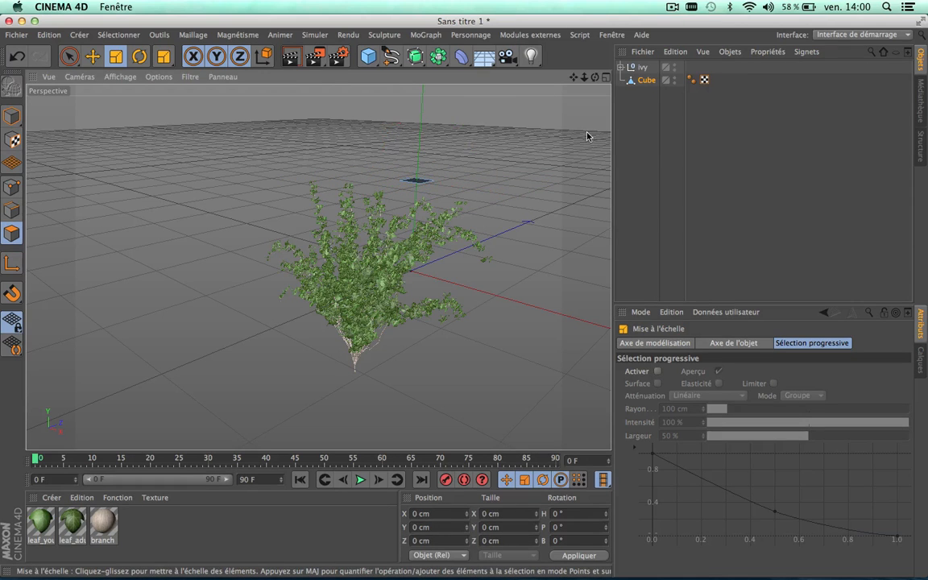
# - Examine the size of the reduced polygon against the ivy from near and far
pyautogui.scroll(8, 416, 173)
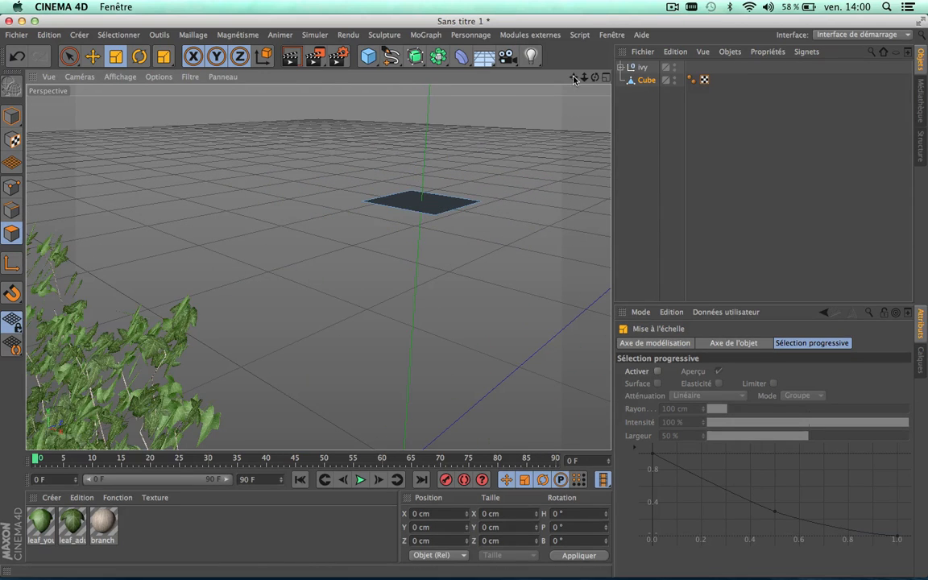
pyautogui.moveTo(573, 77); pyautogui.dragTo(513, 132)
pyautogui.scroll(-5, 385, 197)
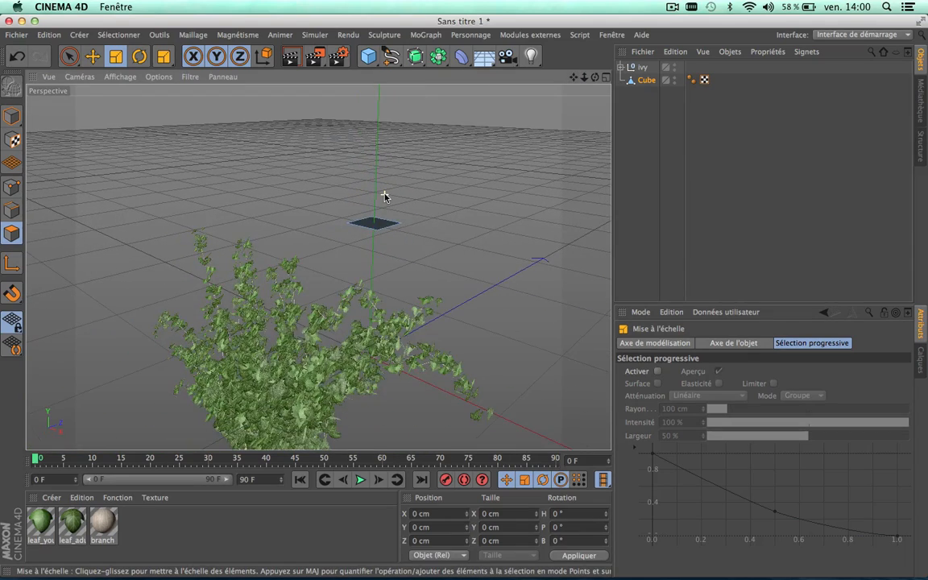
pyautogui.scroll(-3, 384, 196)
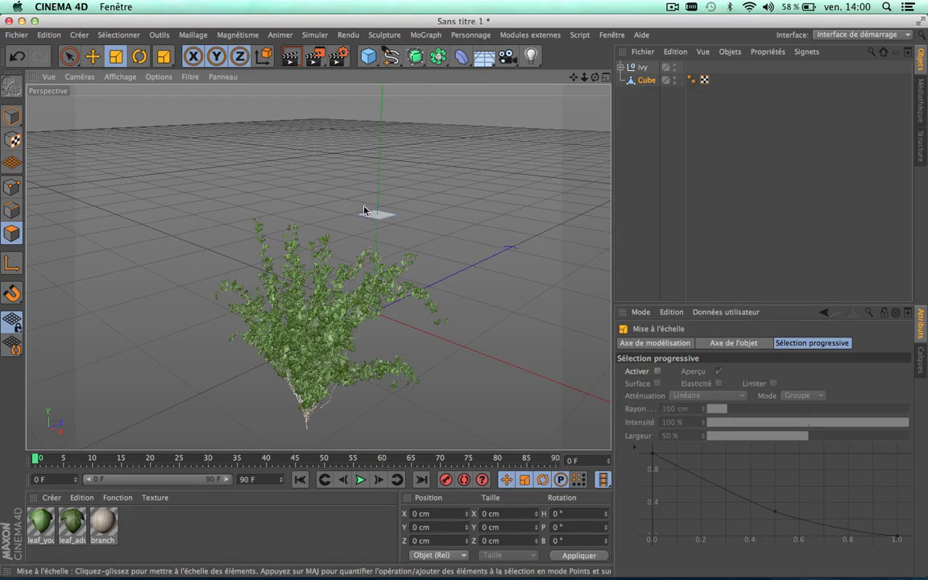
pyautogui.scroll(5, 372, 215)
pyautogui.scroll(-4, 372, 215)
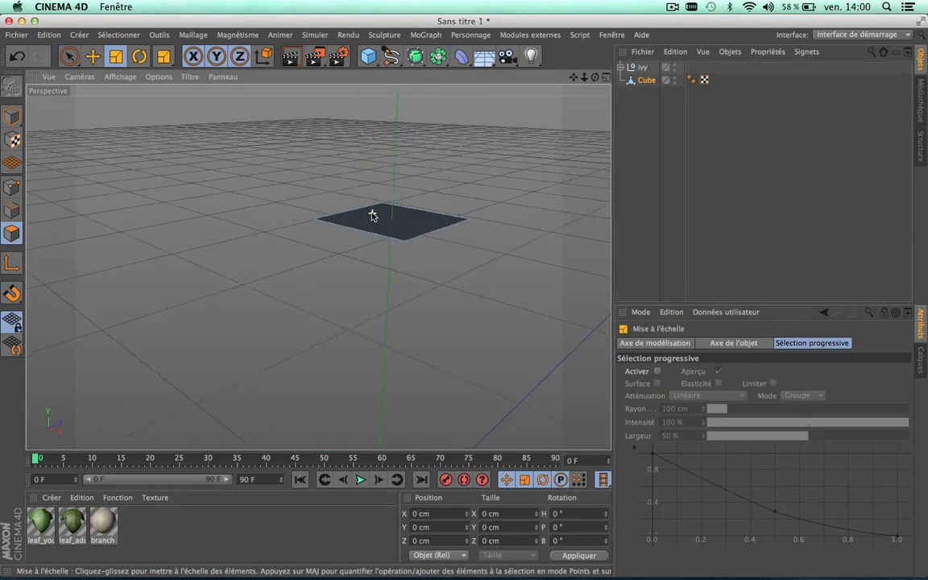
pyautogui.scroll(6, 372, 215)
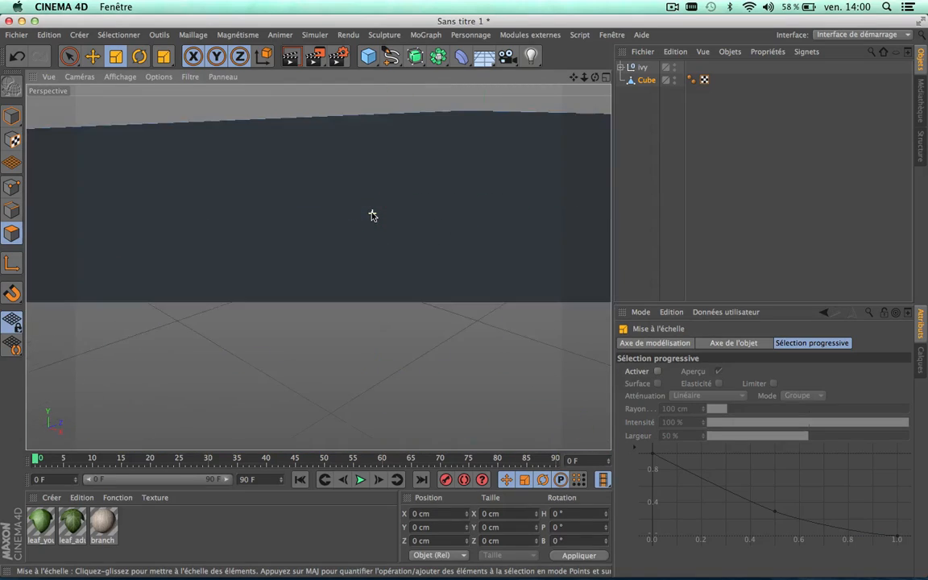
pyautogui.scroll(-2, 372, 215)
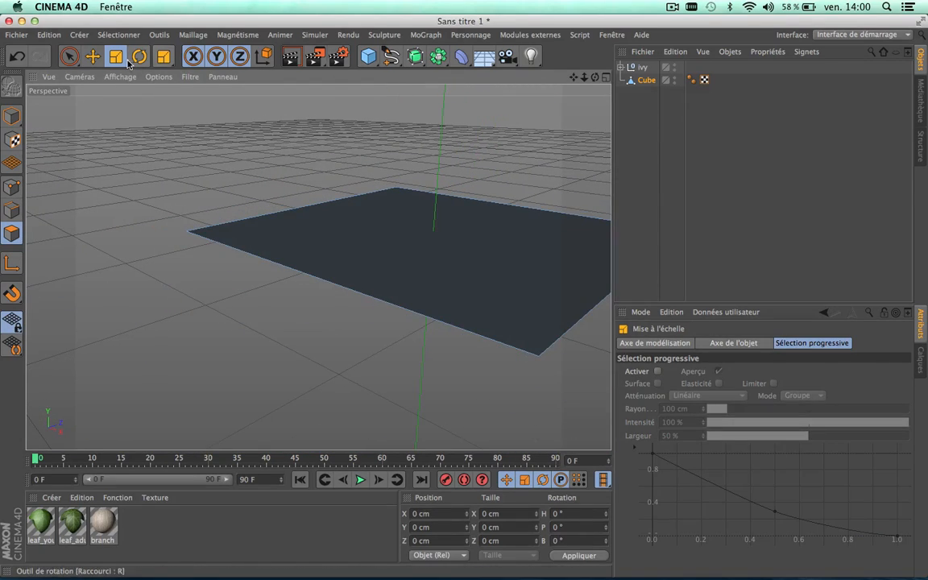
pyautogui.scroll(-5, 182, 182)
pyautogui.scroll(-1, 182, 183)
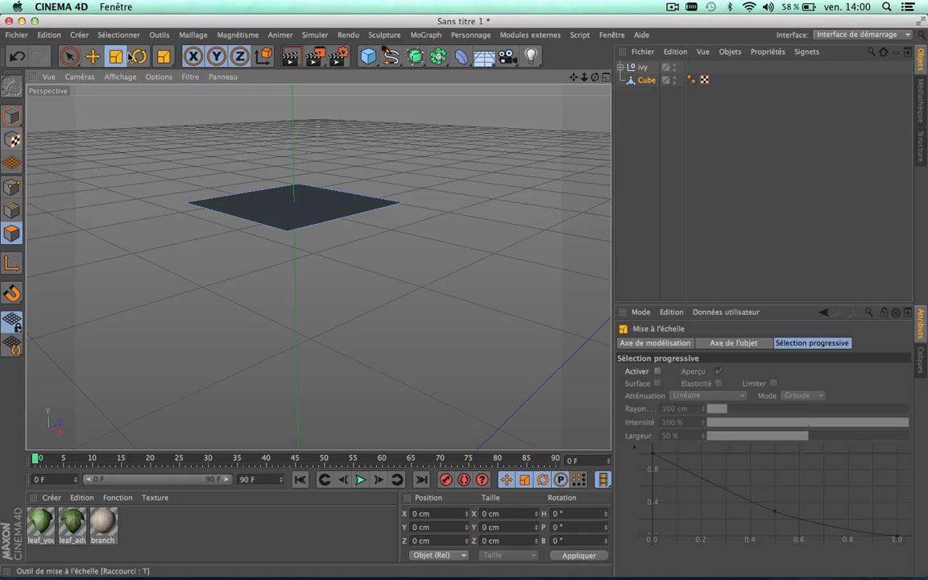
# - Switch to model mode and delete the generated ivy object from the scene
pyautogui.click(11, 116)
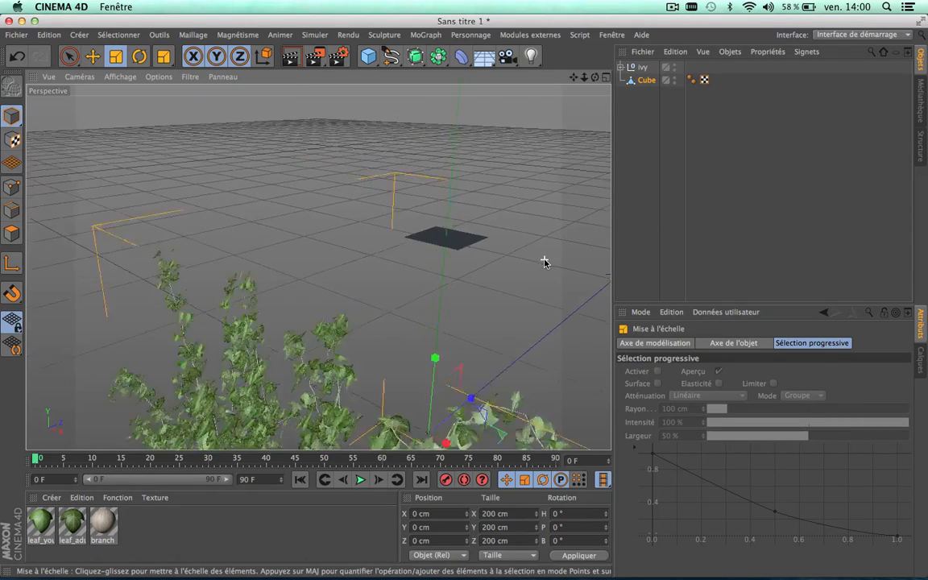
pyautogui.keyDown('alt'); pyautogui.moveTo(464, 303); pyautogui.dragTo(506, 229, button='right'); pyautogui.keyUp('alt')
pyautogui.click(642, 66)
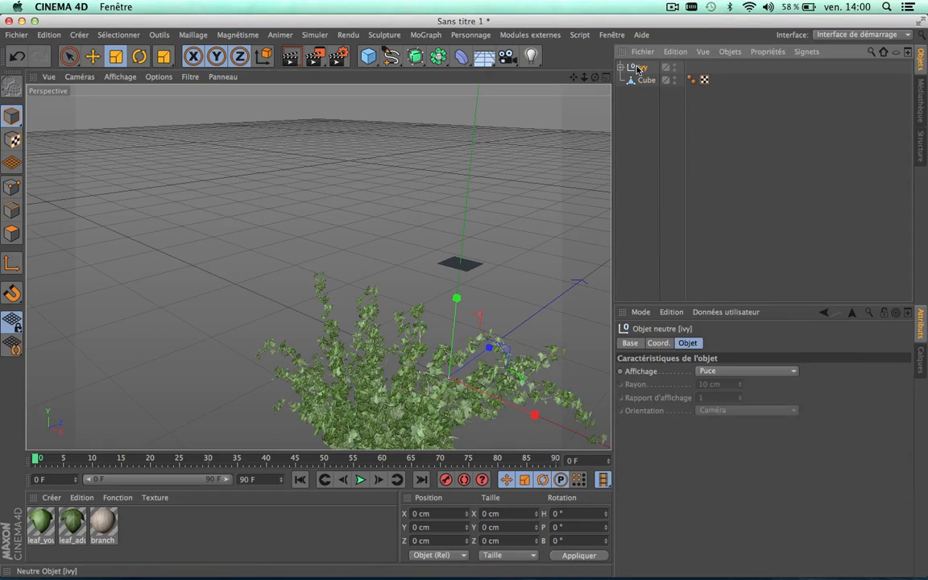
pyautogui.press('Delete')
pyautogui.scroll(5, 476, 261)
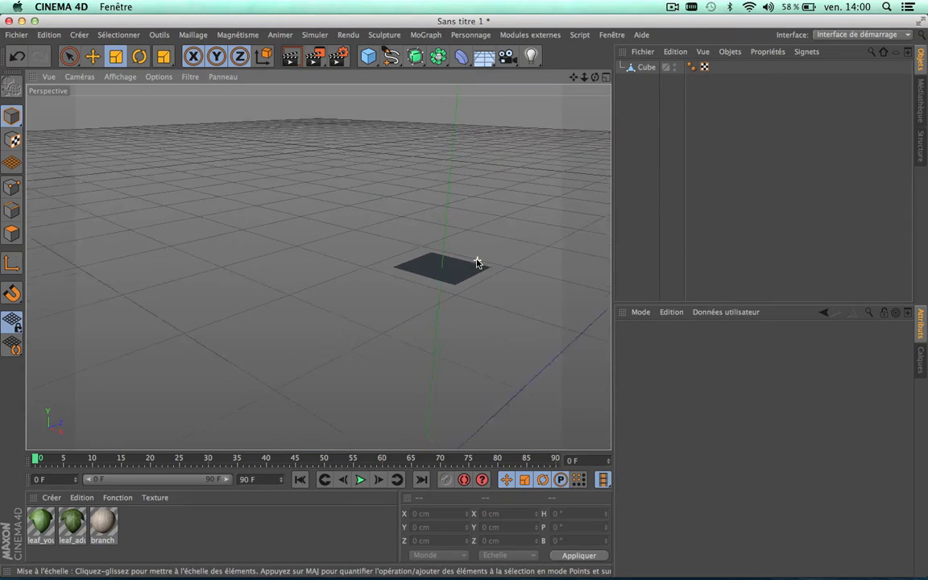
# - Scale the cube's remaining polygon down further to about 3.43 by 3.43 cm
pyautogui.click(649, 68)
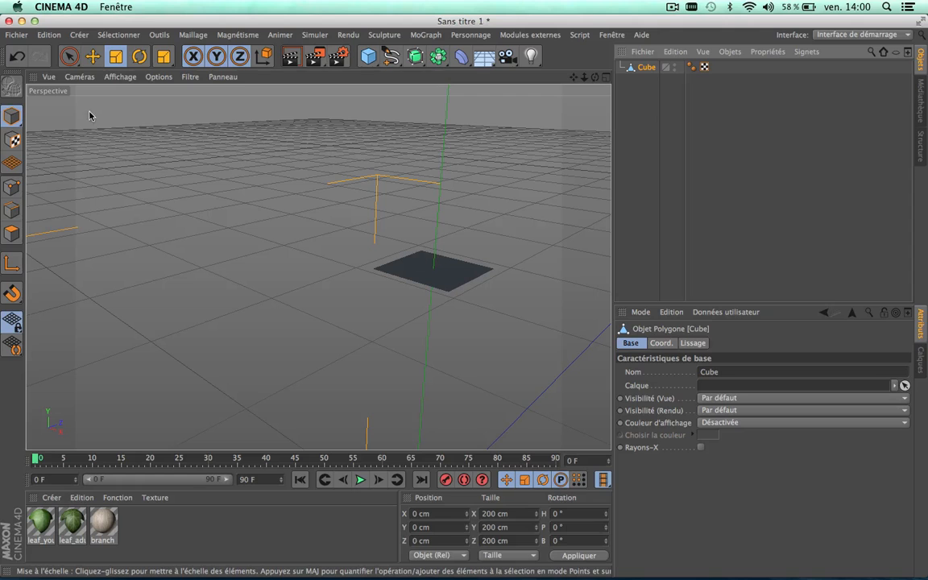
pyautogui.click(12, 233)
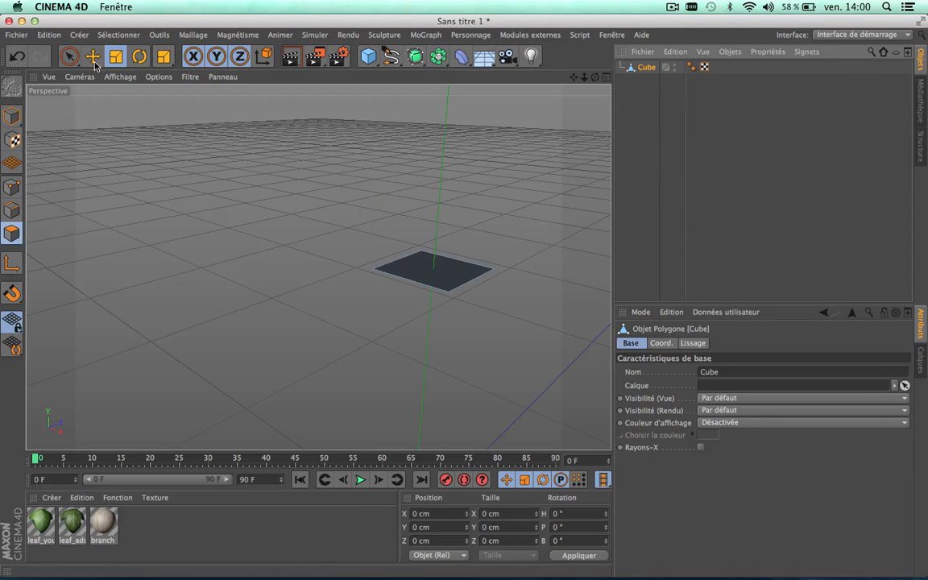
pyautogui.click(457, 275)
pyautogui.moveTo(576, 195); pyautogui.dragTo(218, 394)
pyautogui.scroll(5, 440, 280)
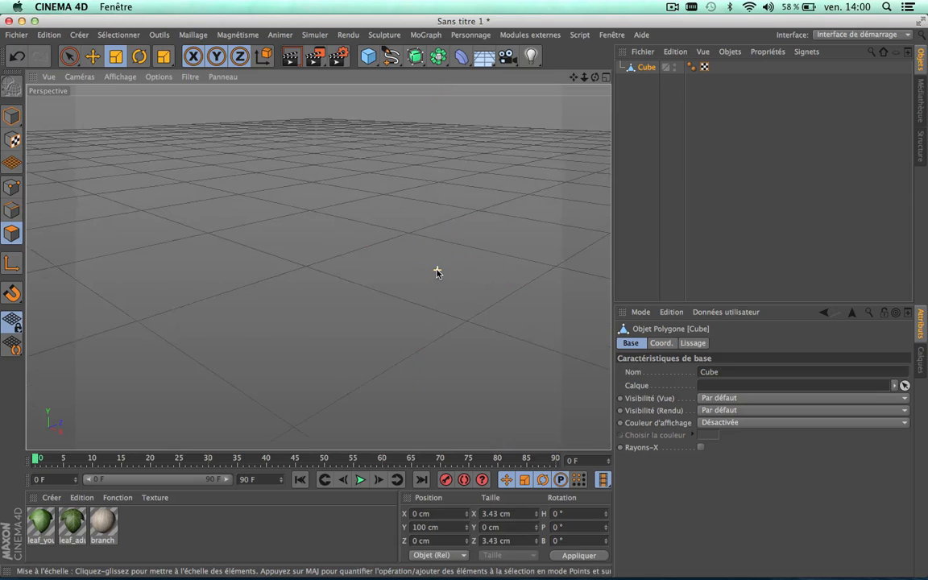
pyautogui.scroll(-4, 439, 274)
# - Switch the cube polygon to model mode and grow ivy branches from it with the Ivy Grower tool
pyautogui.moveTo(165, 54); pyautogui.dragTo(208, 142)
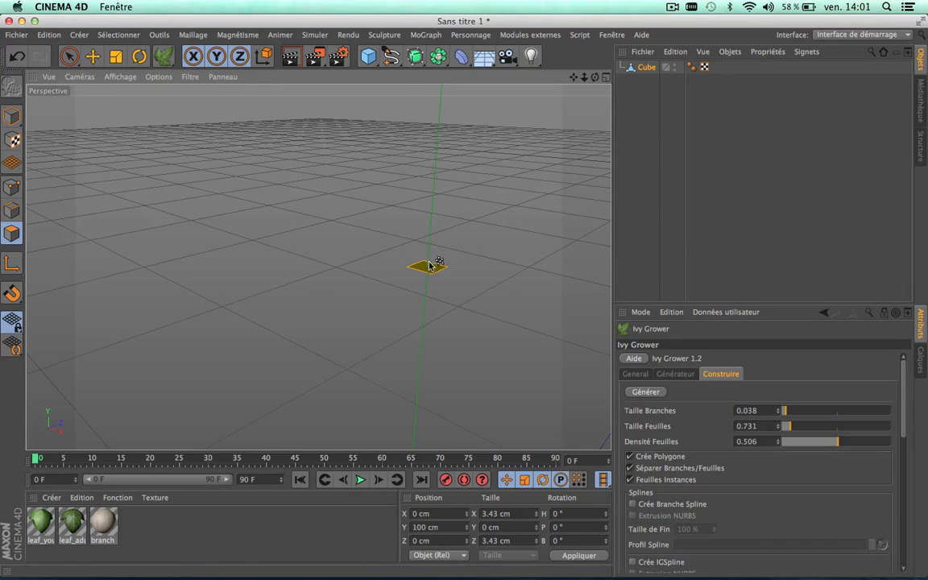
pyautogui.click(683, 374)
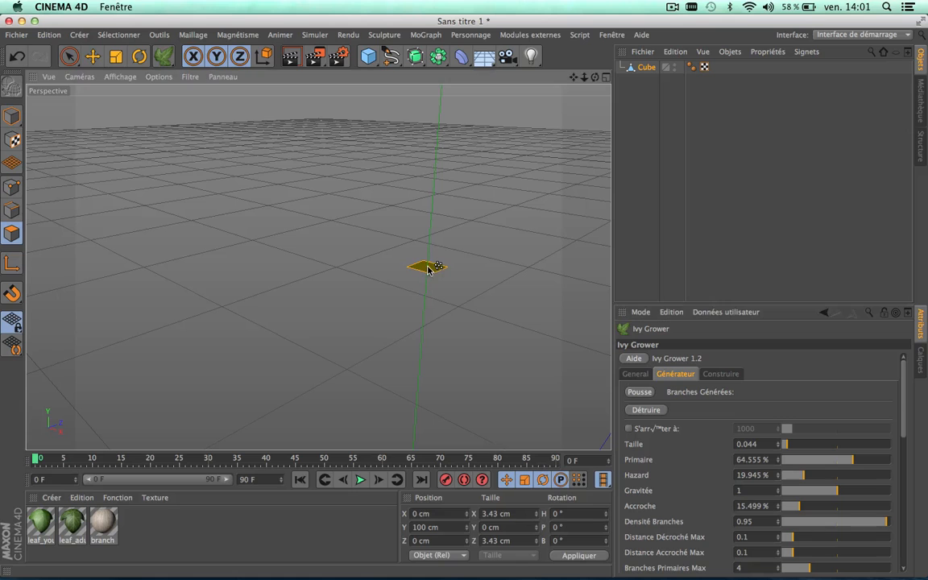
pyautogui.scroll(5, 434, 271)
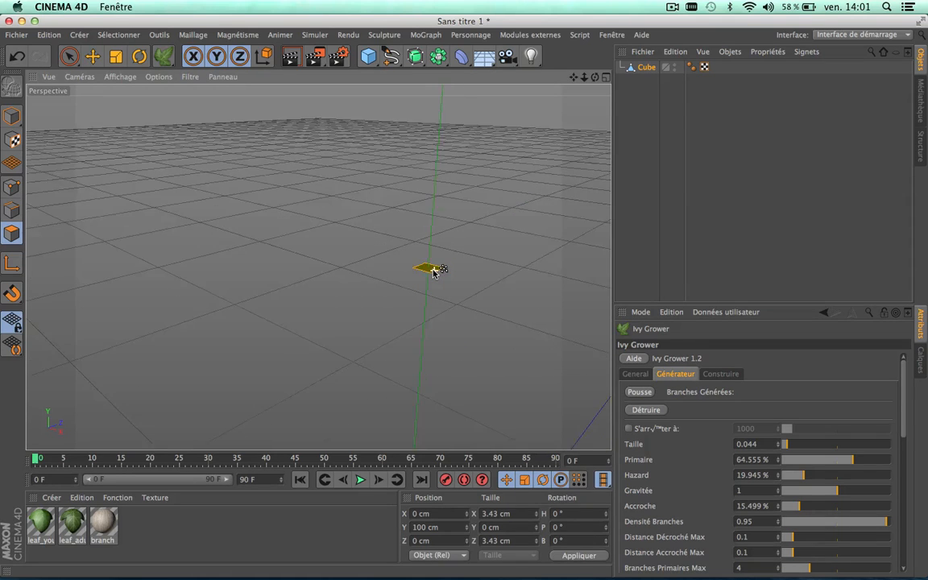
pyautogui.click(643, 81)
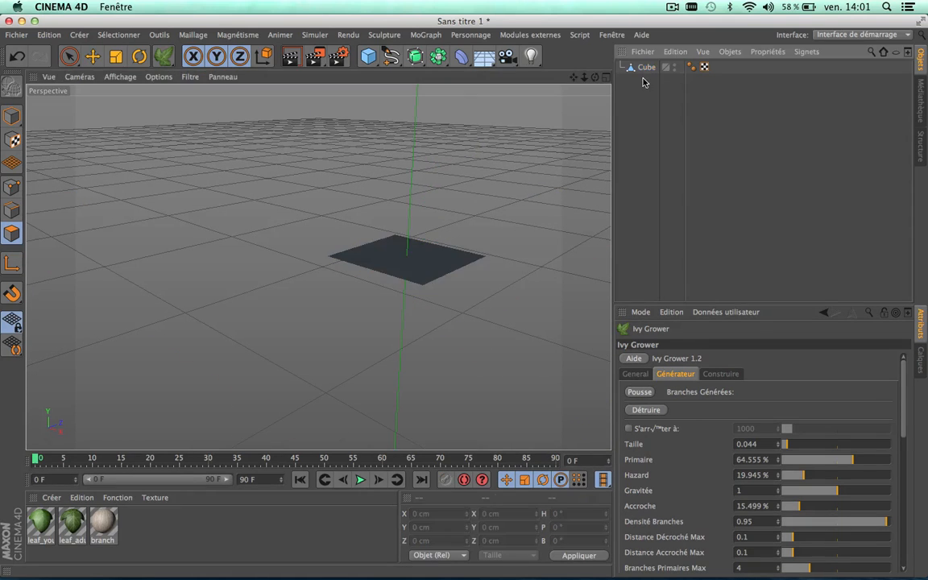
pyautogui.click(647, 68)
pyautogui.click(11, 116)
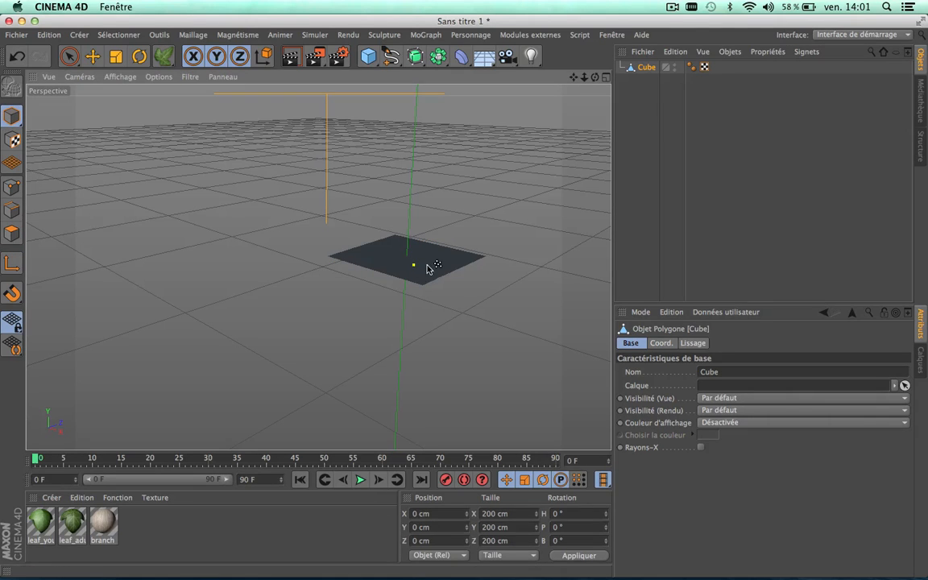
pyautogui.click(161, 55)
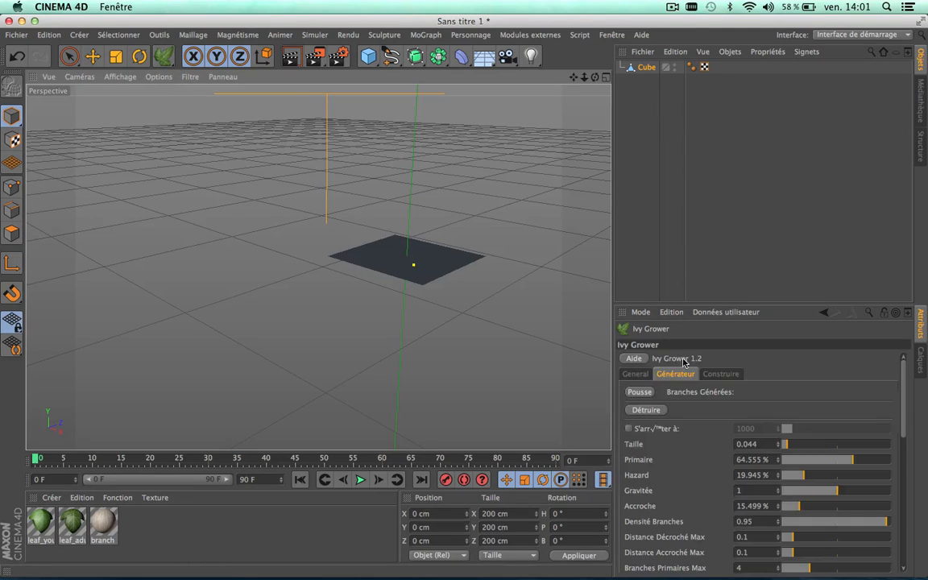
pyautogui.click(639, 392)
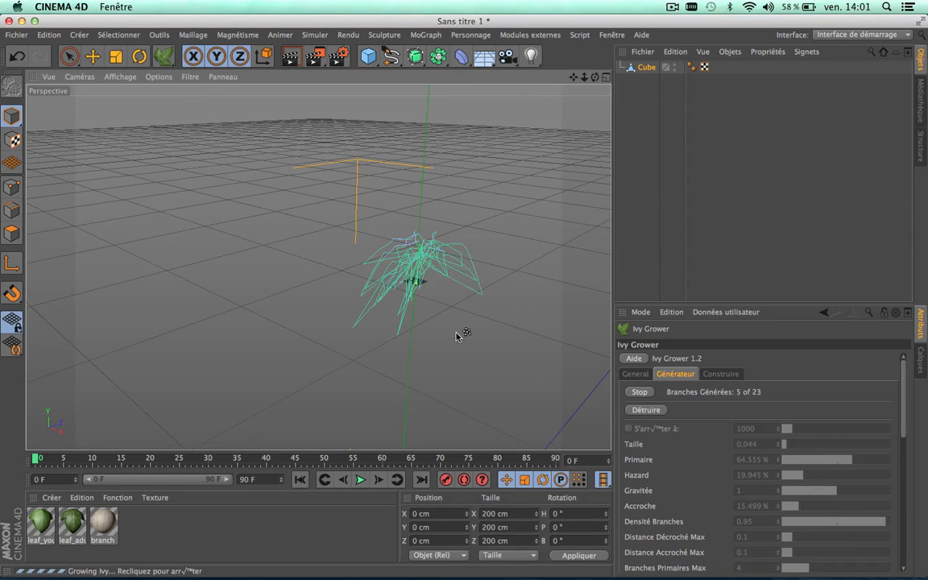
pyautogui.scroll(4, 457, 273)
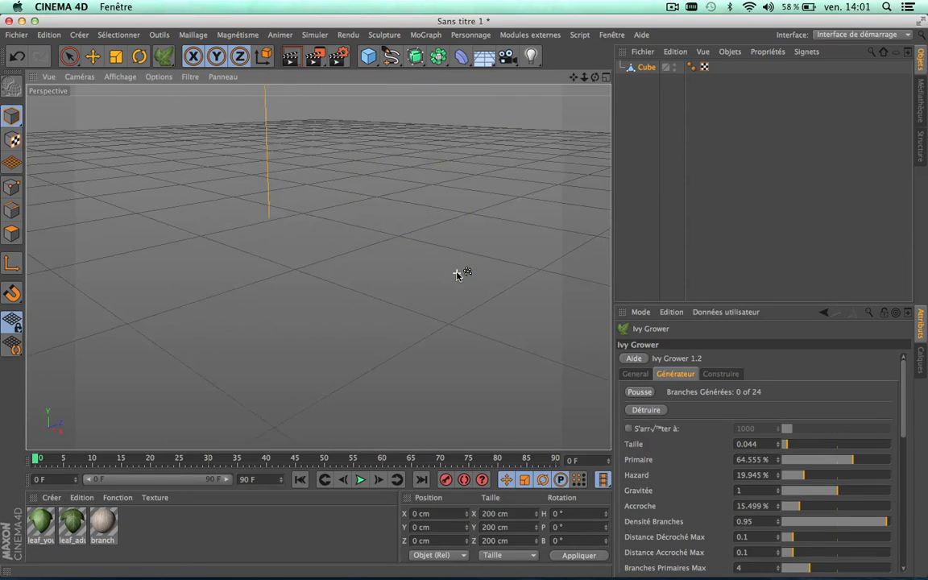
pyautogui.scroll(-4, 457, 273)
pyautogui.scroll(3, 435, 279)
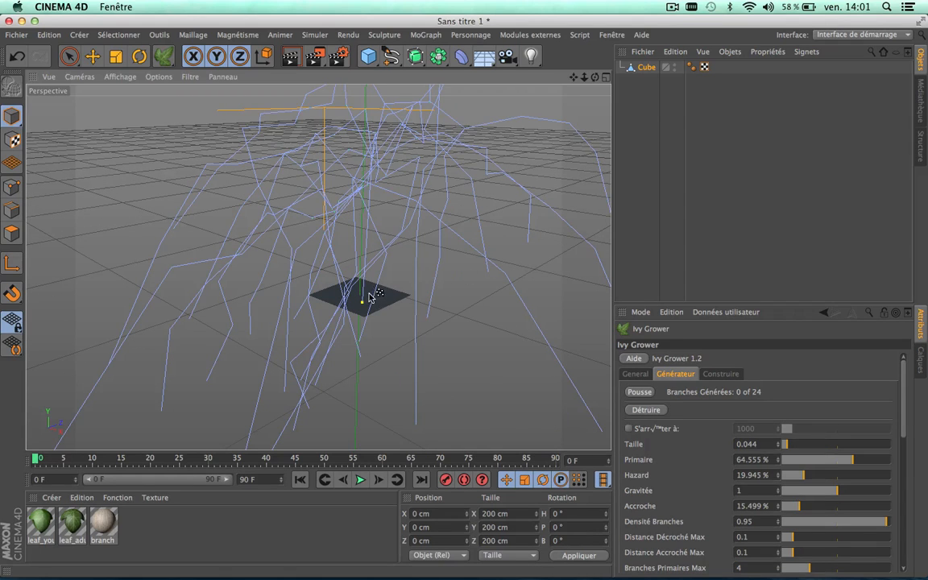
pyautogui.scroll(-4, 367, 286)
# - Generate the ivy's branch and leaf geometry with the current Ivy Grower build settings and check it from near and far
pyautogui.click(719, 375)
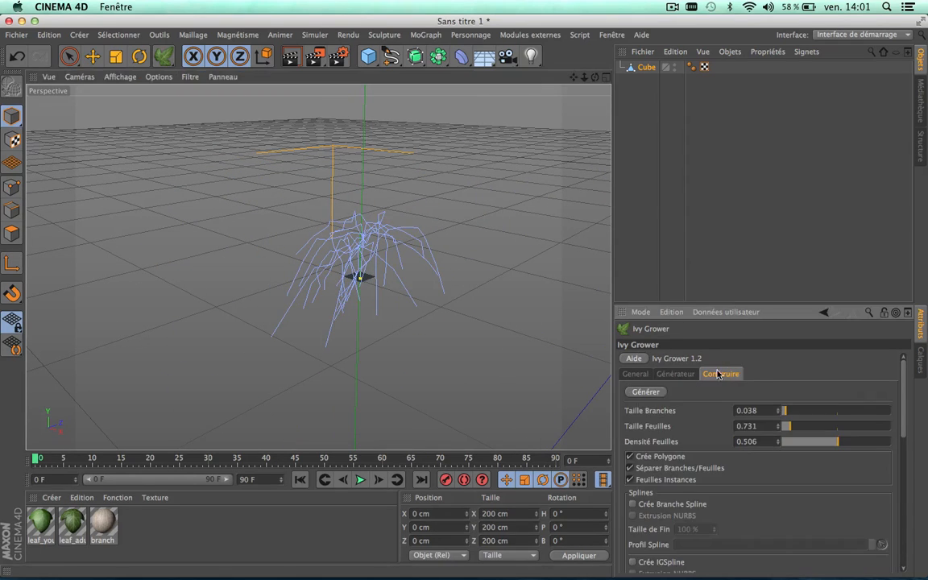
pyautogui.click(645, 392)
pyautogui.scroll(4, 427, 321)
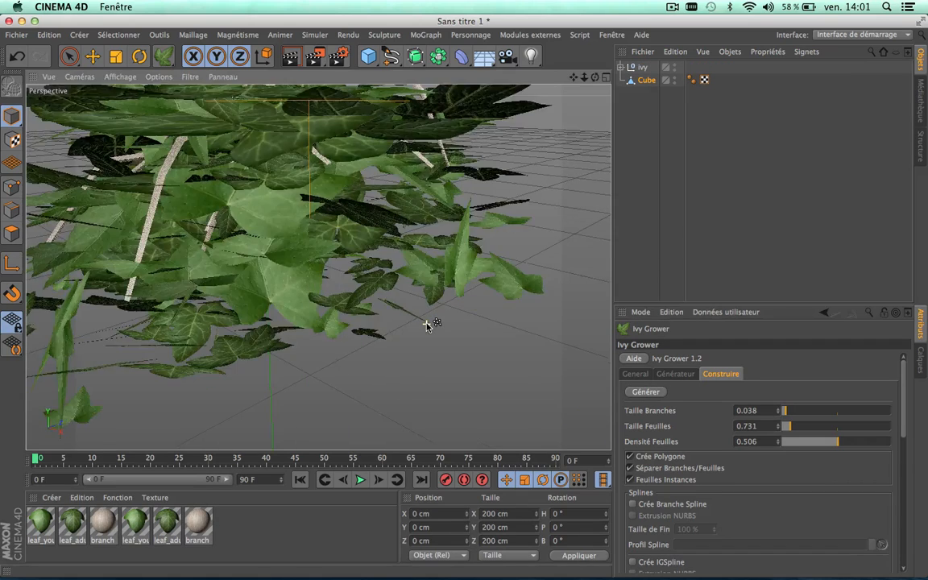
pyautogui.scroll(-2, 428, 324)
pyautogui.scroll(3, 428, 323)
pyautogui.scroll(-5, 427, 323)
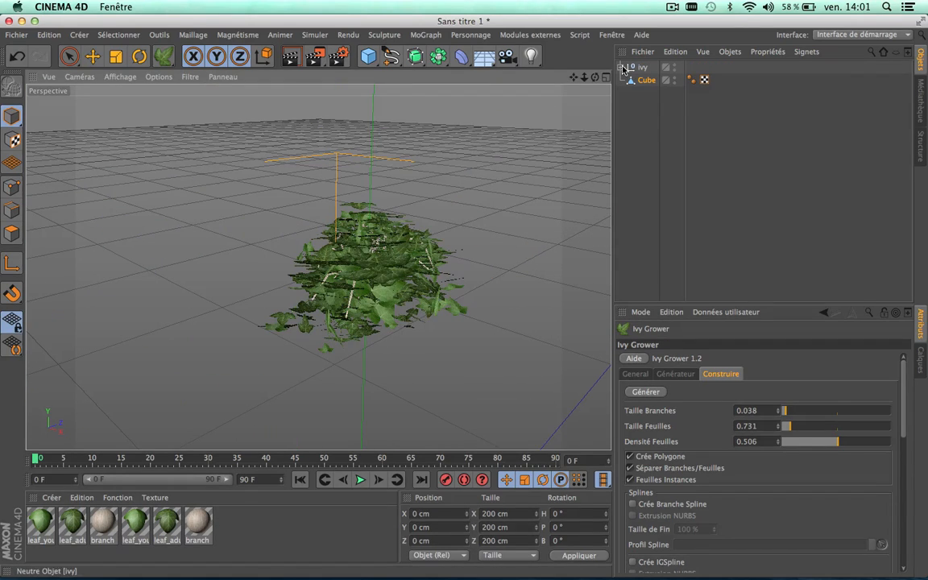
pyautogui.click(644, 82)
pyautogui.press('Delete')
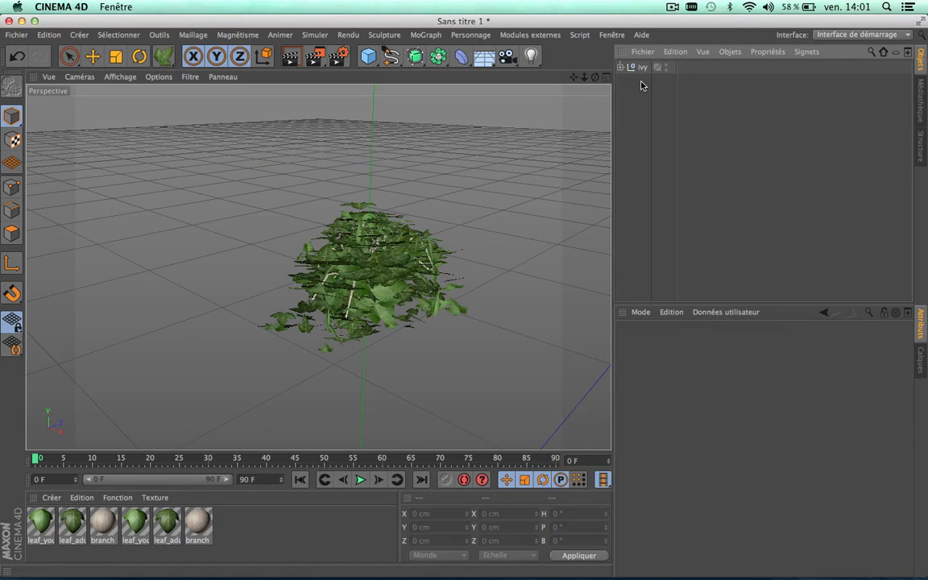
pyautogui.press('super+z')
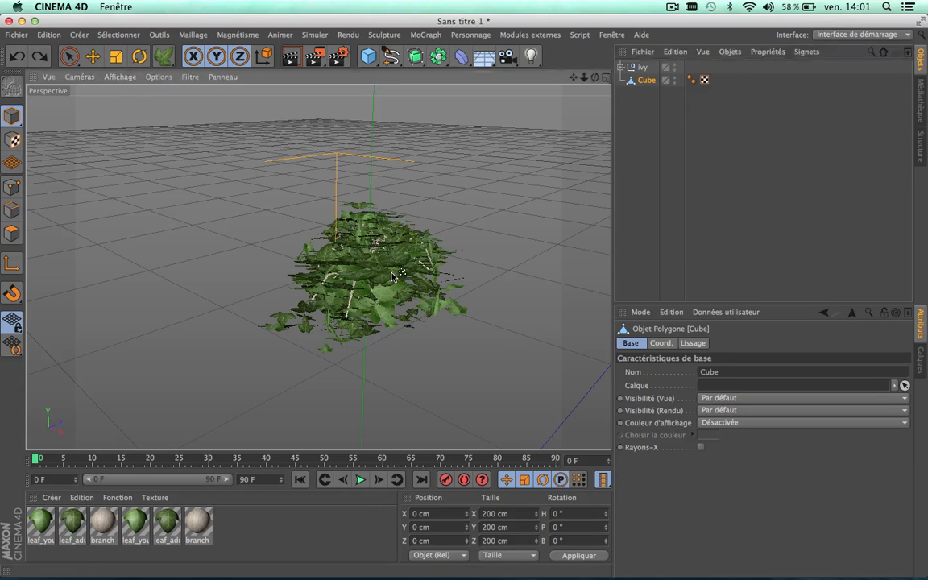
# - Delete both the generated ivy and the Cube object to empty the scene
pyautogui.scroll(3, 352, 245)
pyautogui.scroll(-3, 352, 245)
pyautogui.moveTo(572, 77); pyautogui.dragTo(546, 70)
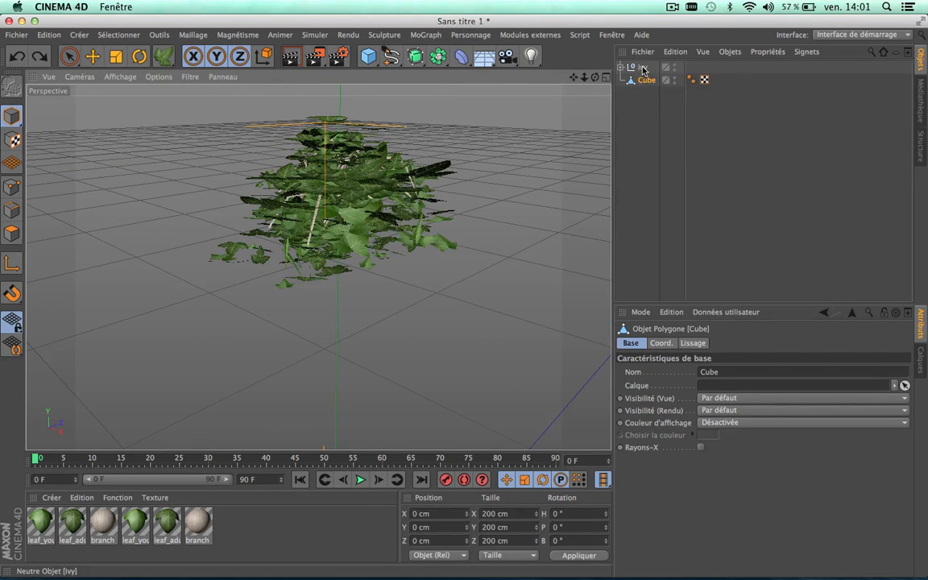
pyautogui.scroll(-5, 456, 252)
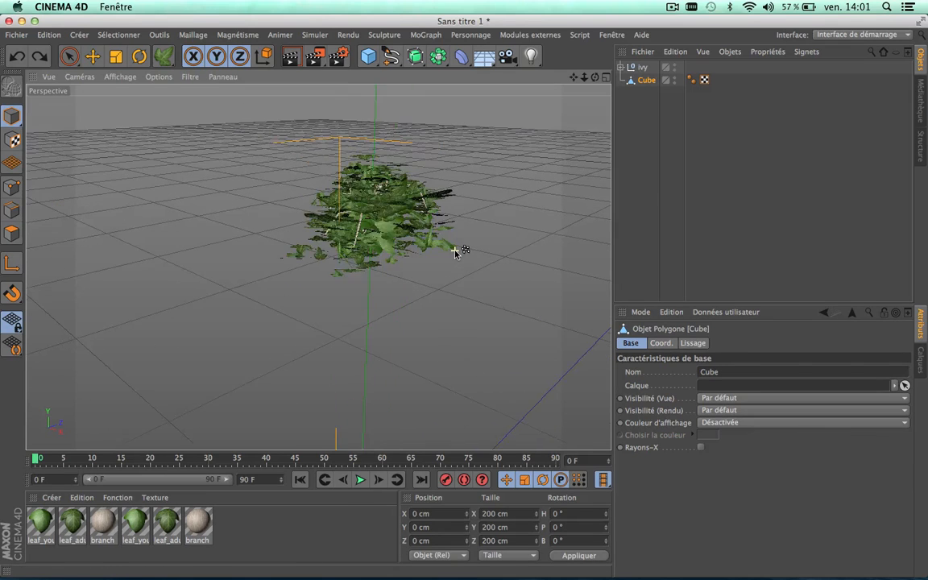
pyautogui.moveTo(642, 113); pyautogui.dragTo(643, 66)
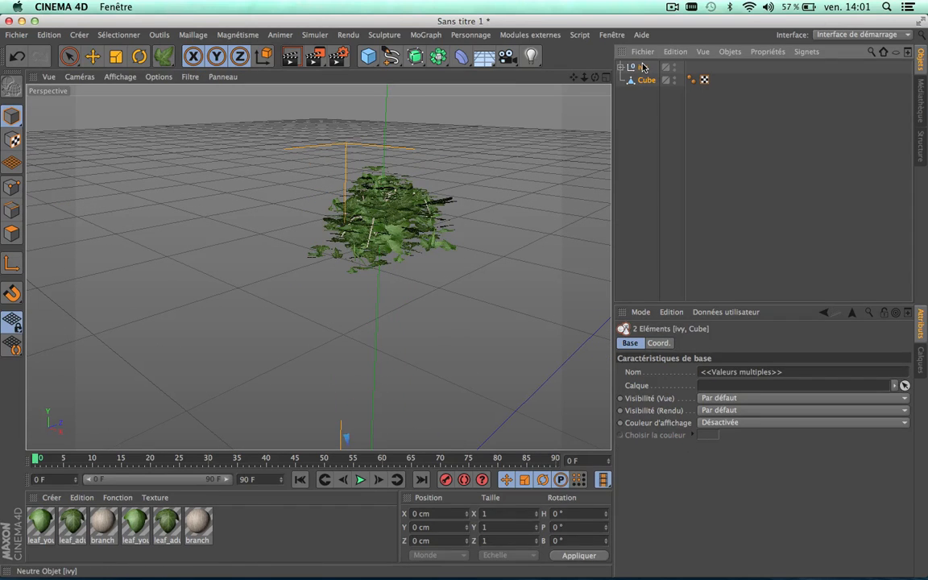
pyautogui.press('Delete')
pyautogui.scroll(-5, 412, 250)
pyautogui.scroll(5, 412, 251)
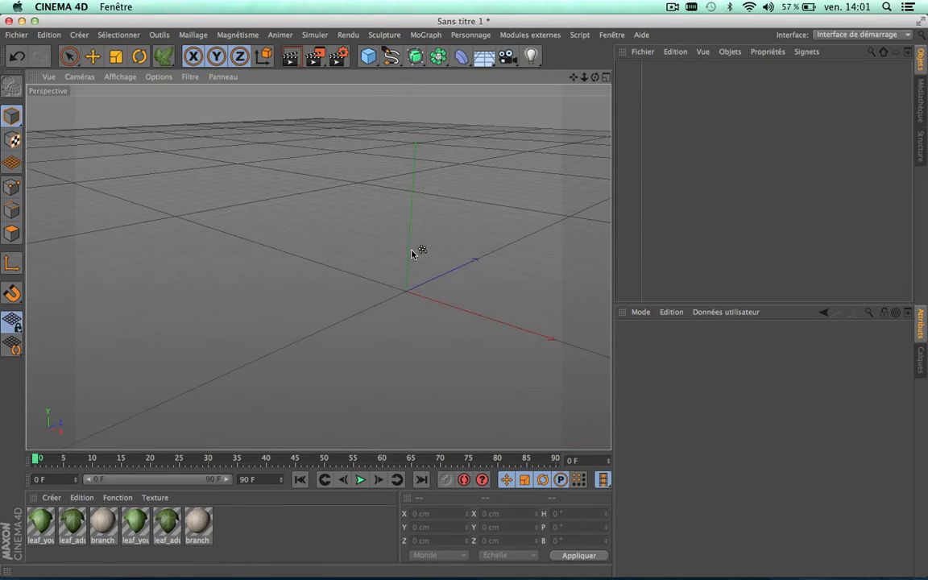
# - Add a Plane primitive at the origin and display the viewport in Gouraud shading with lines
pyautogui.click(372, 63)
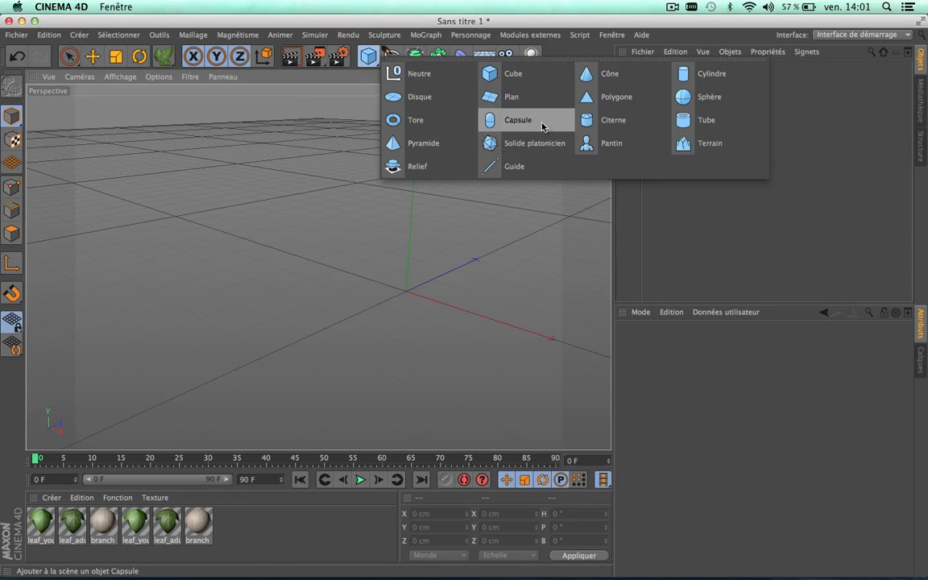
pyautogui.click(530, 98)
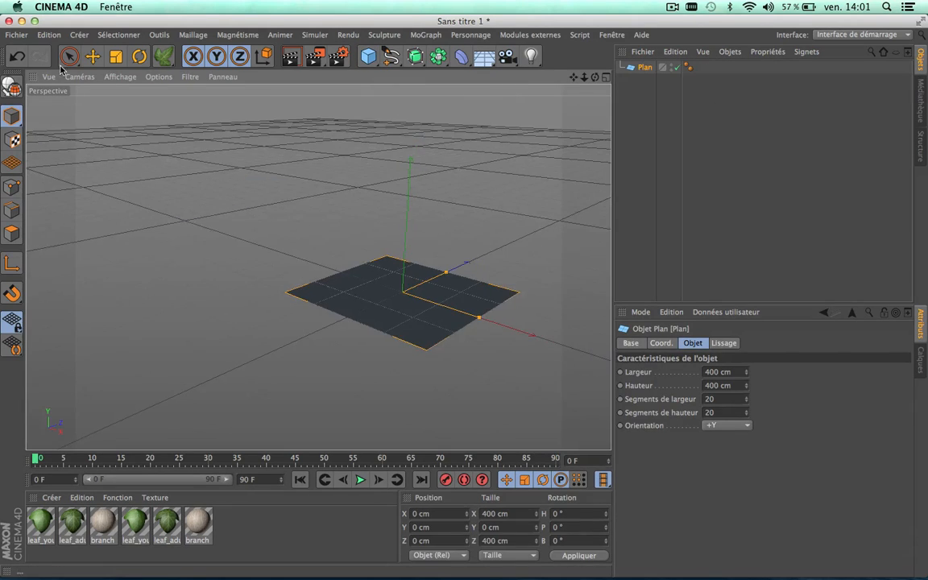
pyautogui.click(119, 76)
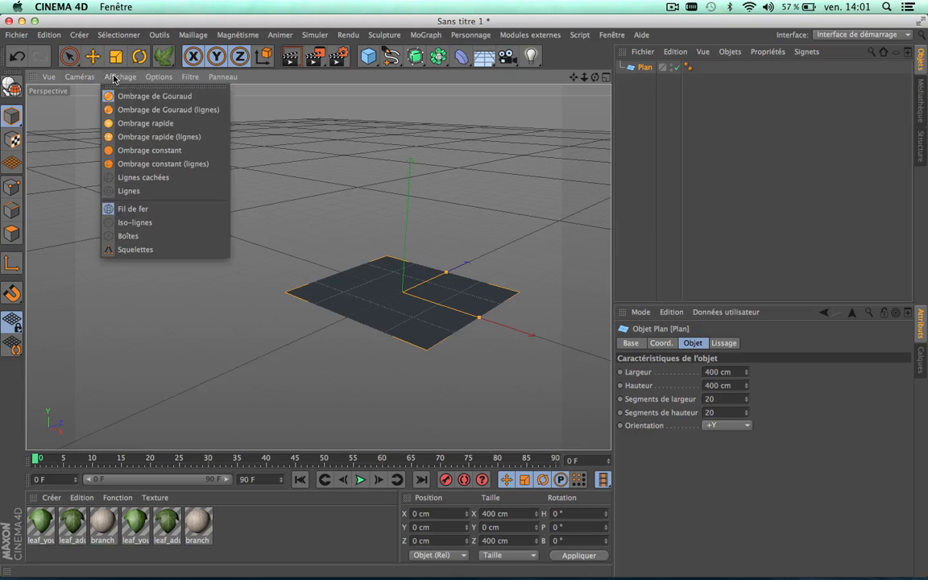
pyautogui.click(128, 100)
pyautogui.scroll(3, 428, 284)
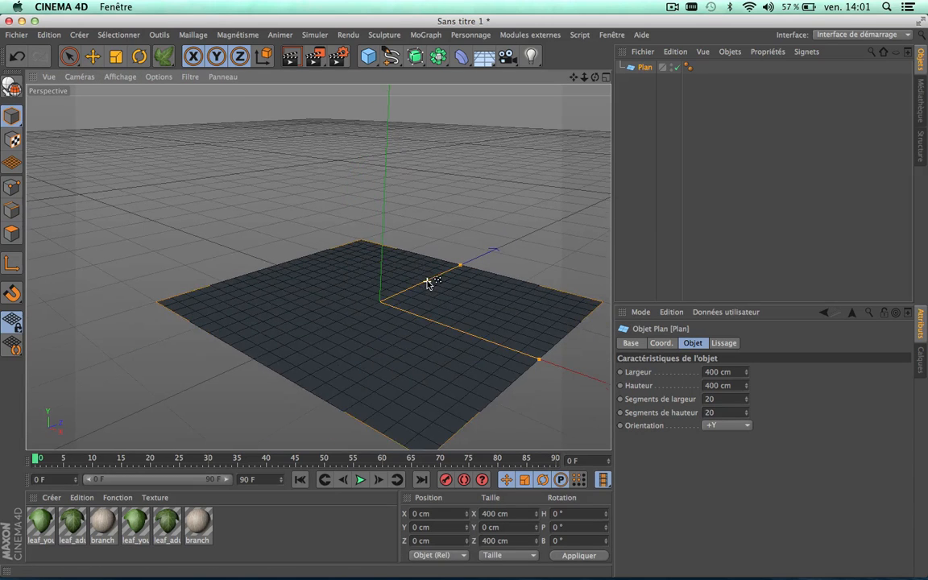
pyautogui.moveTo(573, 76); pyautogui.dragTo(497, 55)
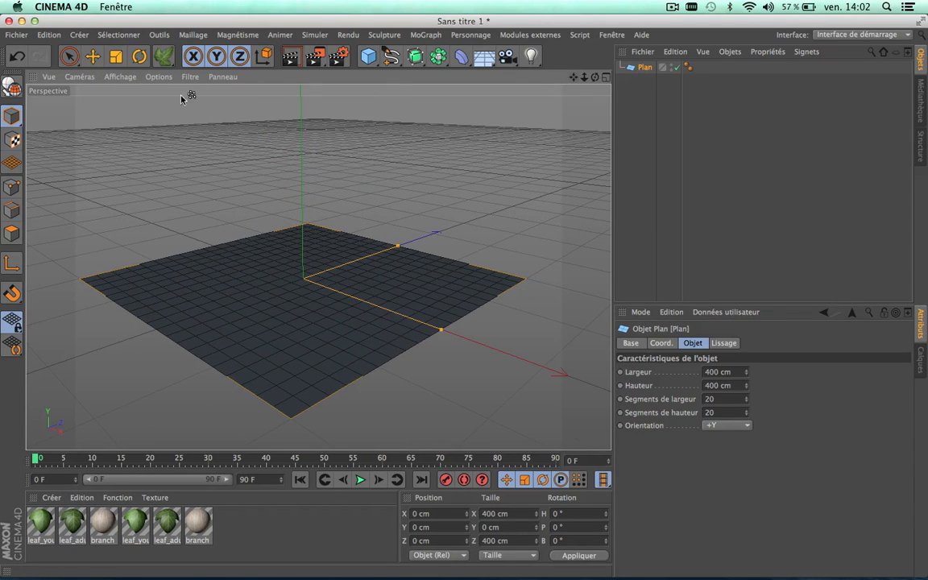
# - Rotate the plane 90° in pitch so that it stands upright like a wall
pyautogui.click(139, 56)
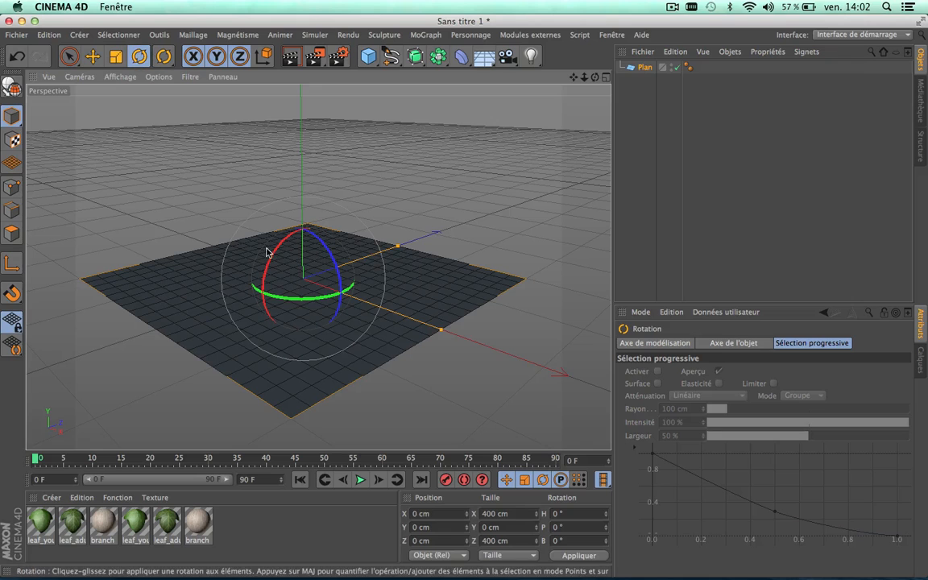
pyautogui.moveTo(276, 254); pyautogui.dragTo(240, 372)
pyautogui.scroll(-4, 337, 322)
pyautogui.scroll(1, 336, 319)
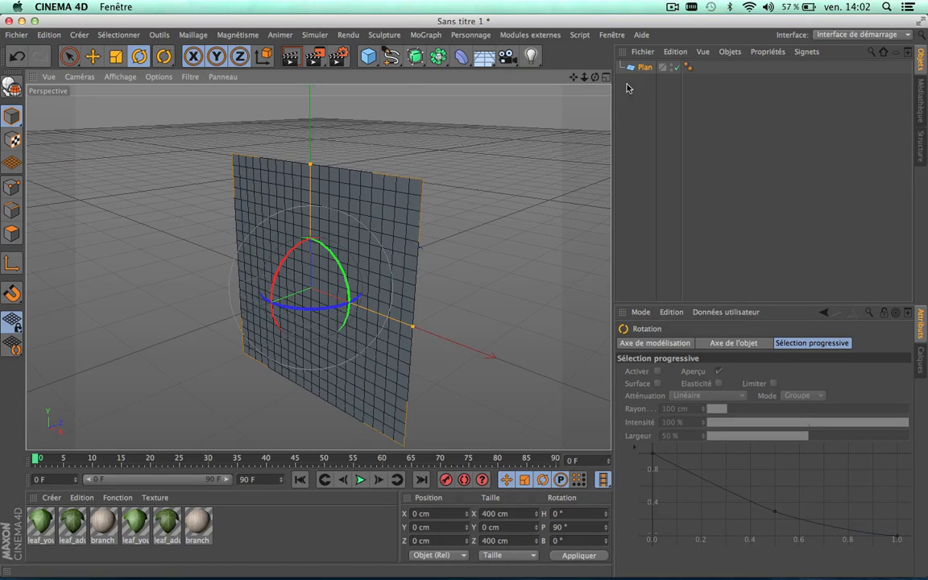
pyautogui.moveTo(338, 266)
pyautogui.keyDown('alt'); pyautogui.mouseDown()
pyautogui.moveTo(265, 266)
pyautogui.moveTo(334, 265)
pyautogui.mouseUp(); pyautogui.keyUp('alt')
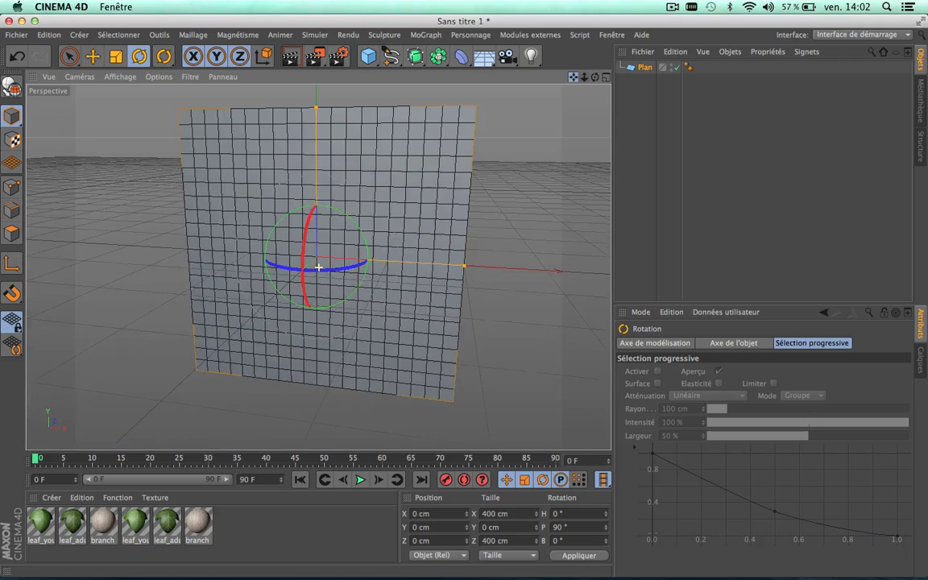
# - Add a Circle spline at the center of the plane and set its radius to 165 cm
pyautogui.click(540, 147)
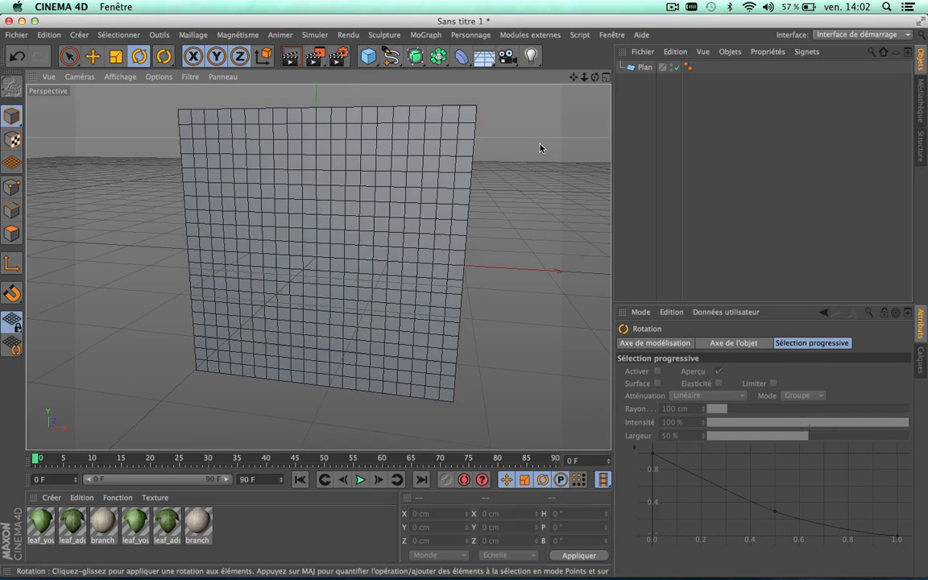
pyautogui.click(370, 59)
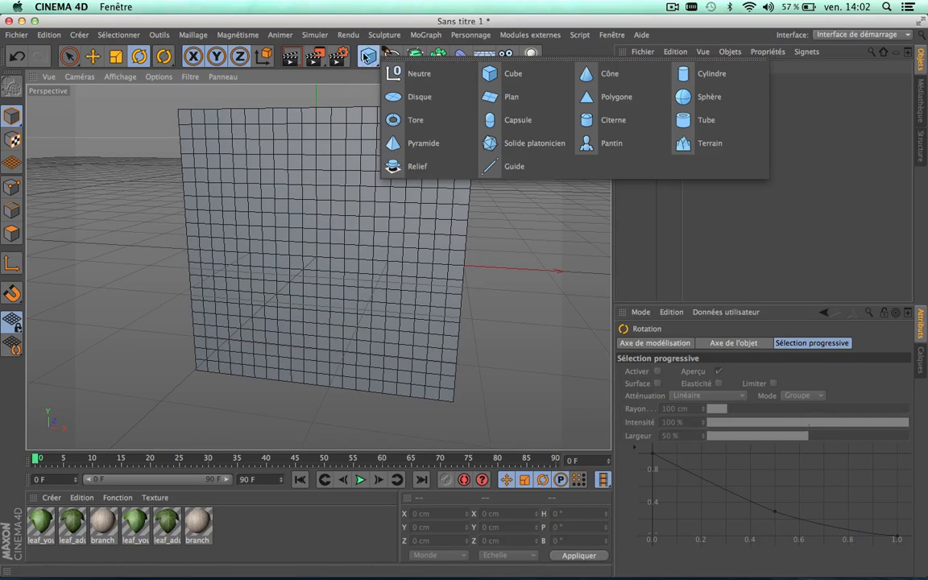
pyautogui.click(403, 55)
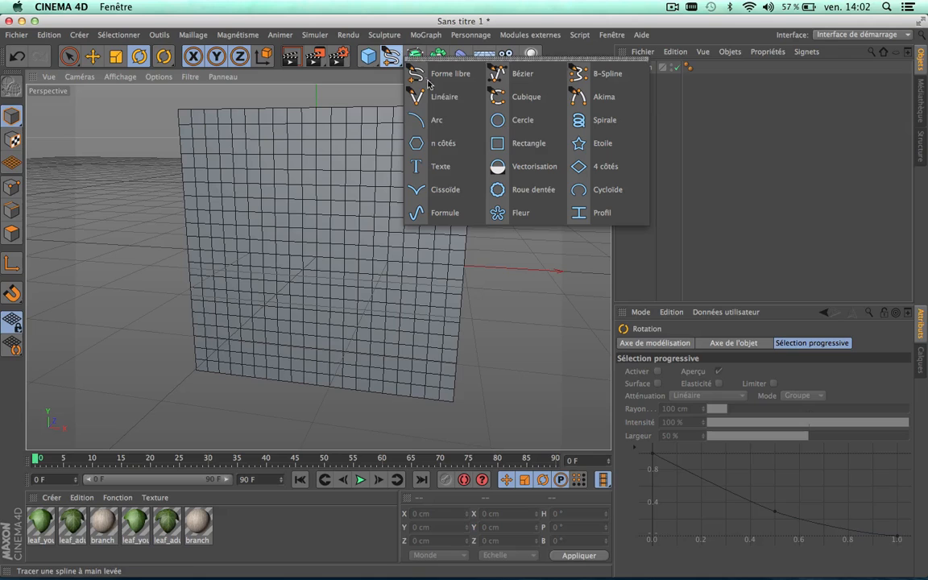
pyautogui.click(521, 121)
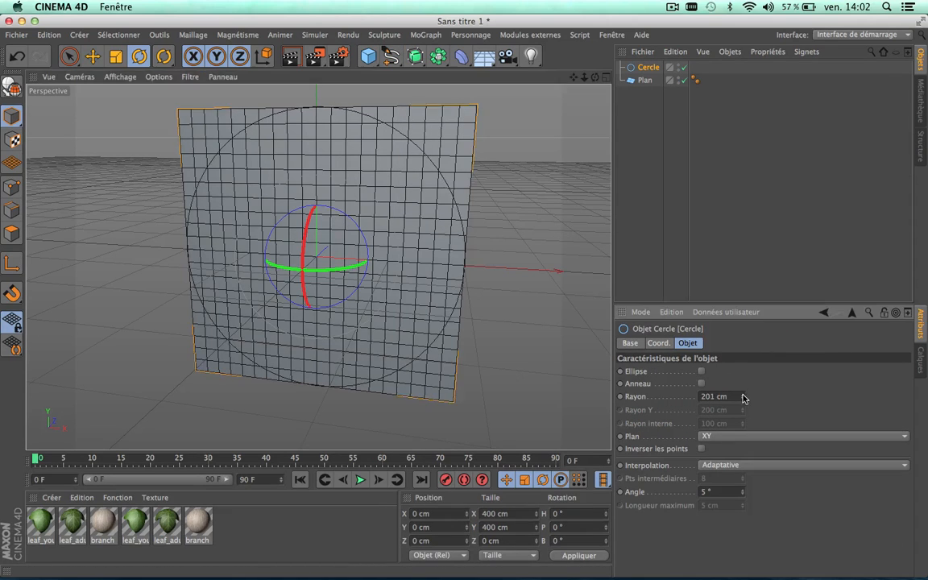
pyautogui.moveTo(742, 397); pyautogui.dragTo(741, 414)
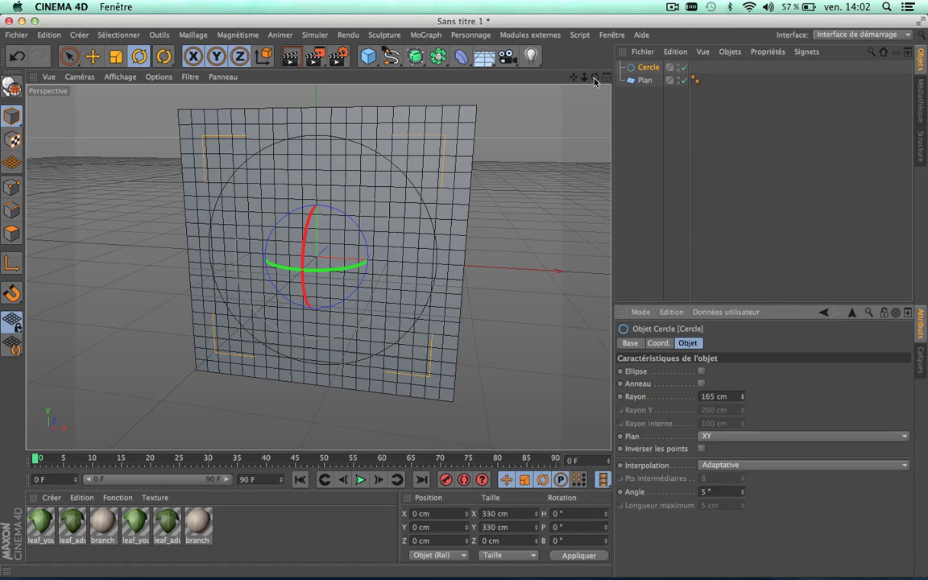
pyautogui.moveTo(594, 77); pyautogui.dragTo(453, 85)
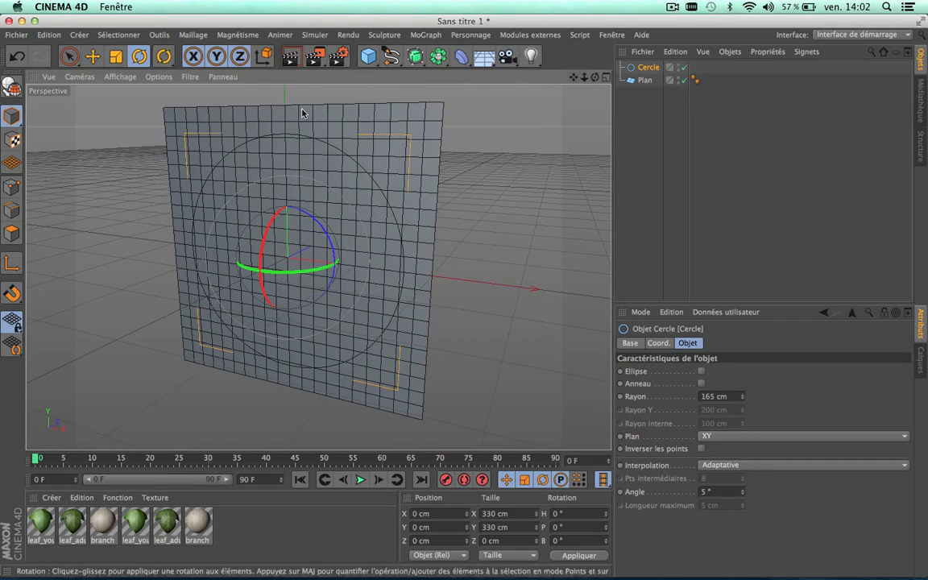
pyautogui.click(93, 55)
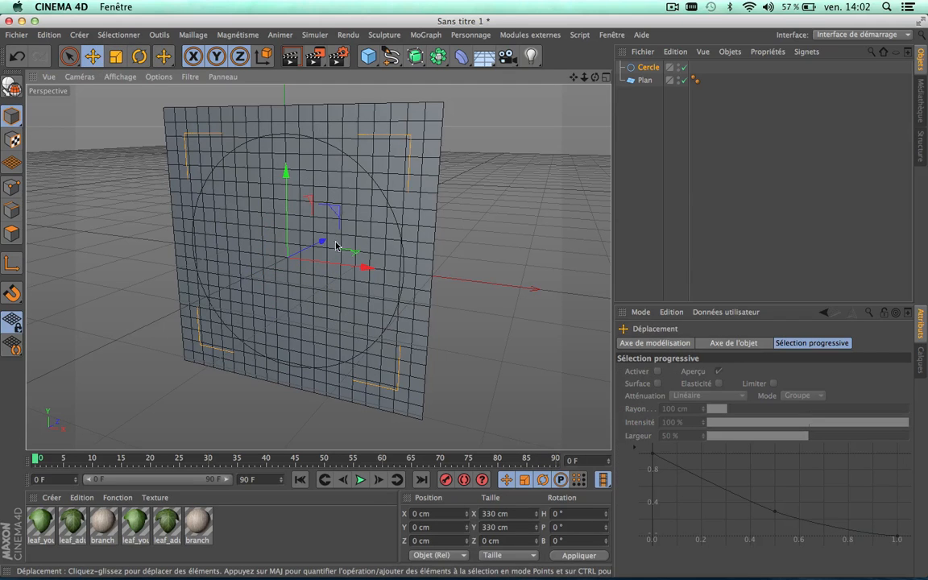
pyautogui.scroll(5, 298, 232)
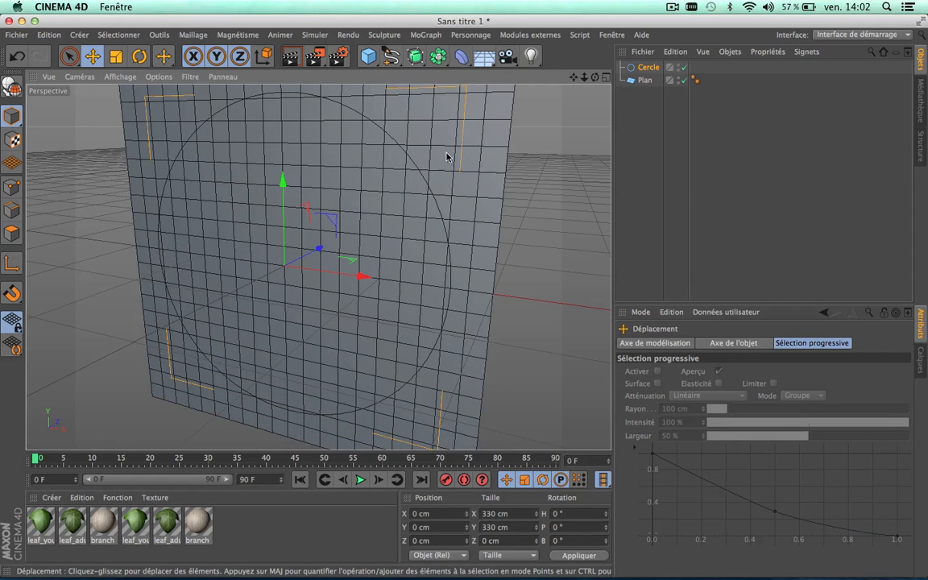
pyautogui.scroll(5, 449, 155)
pyautogui.scroll(-8, 449, 156)
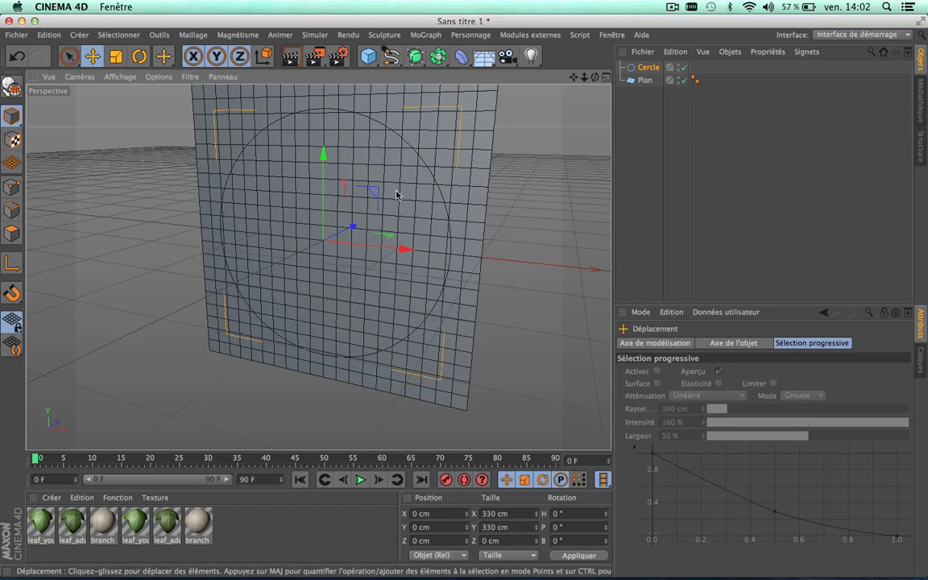
pyautogui.scroll(-5, 378, 213)
pyautogui.scroll(8, 377, 213)
pyautogui.scroll(-3, 376, 215)
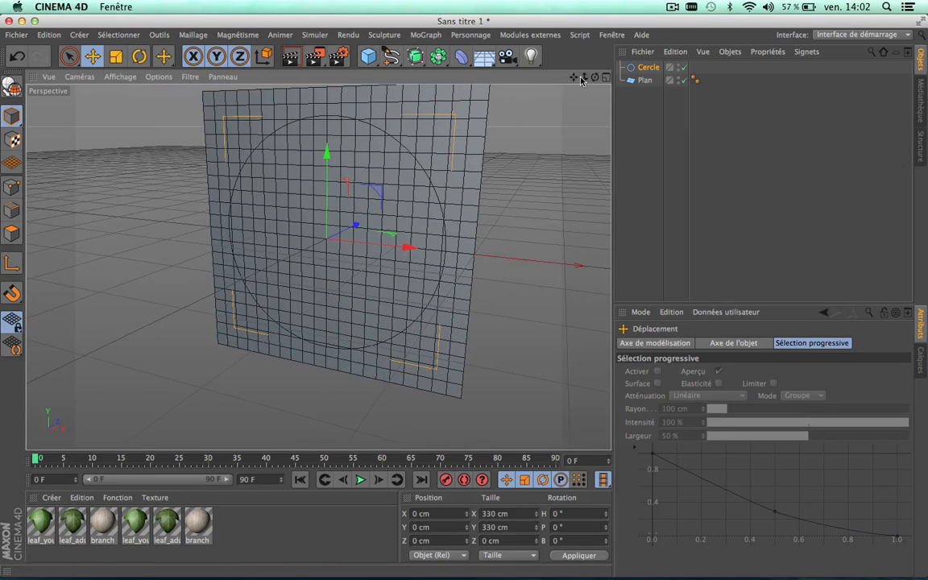
pyautogui.moveTo(577, 78); pyautogui.dragTo(531, 74)
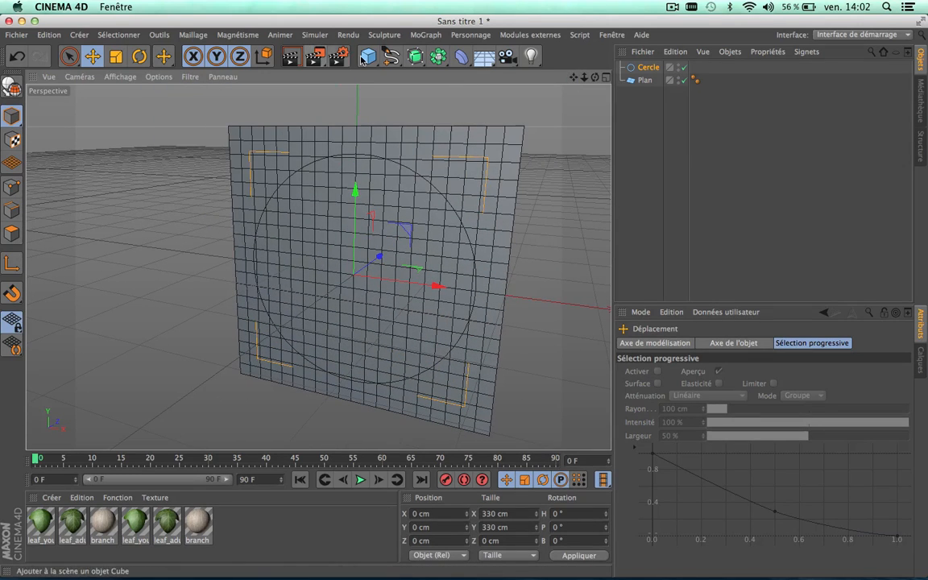
pyautogui.moveTo(164, 55); pyautogui.dragTo(194, 123)
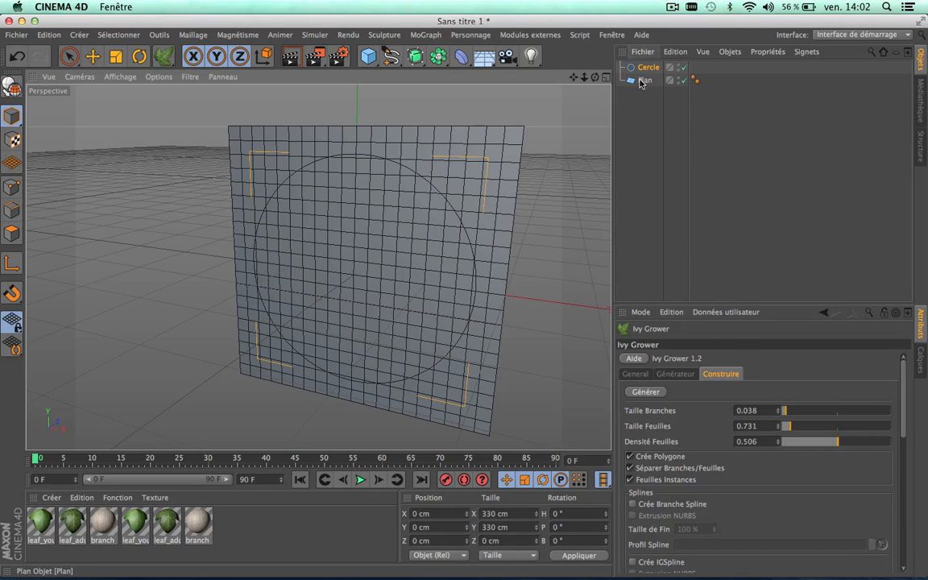
# - Slide the plane about 506 cm along negative X away from the circle, and move it back behind the circle at X 0.33 cm
pyautogui.click(356, 244)
pyautogui.click(93, 56)
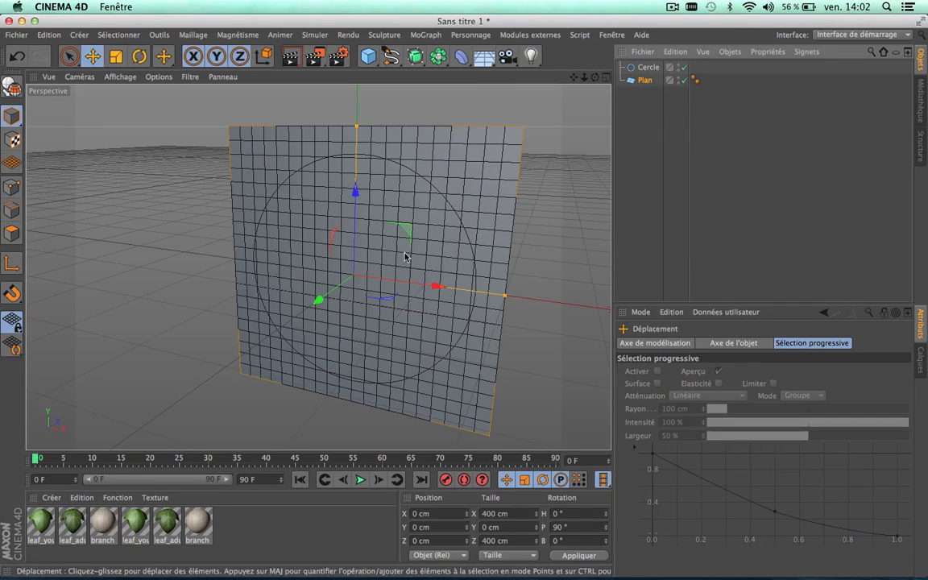
pyautogui.moveTo(435, 286); pyautogui.dragTo(161, 251)
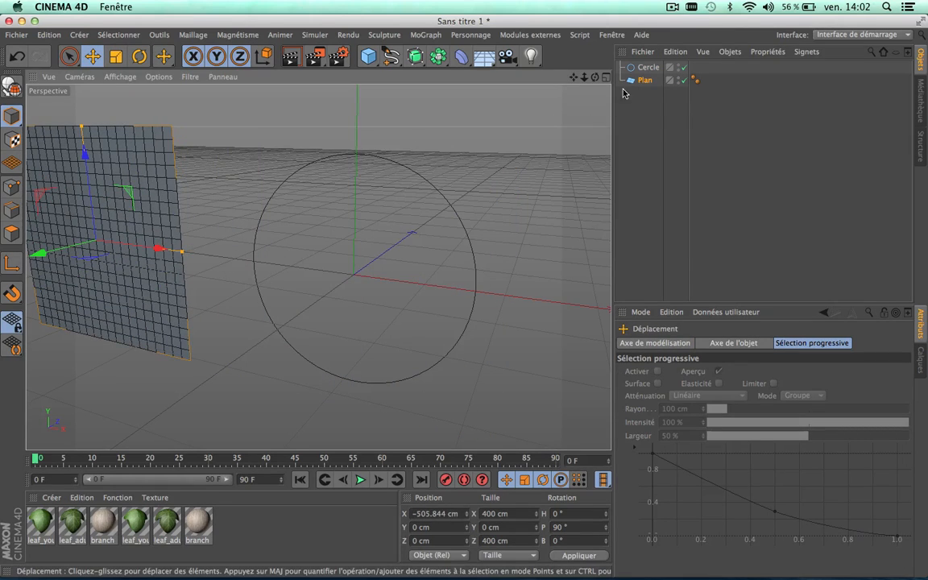
pyautogui.click(648, 68)
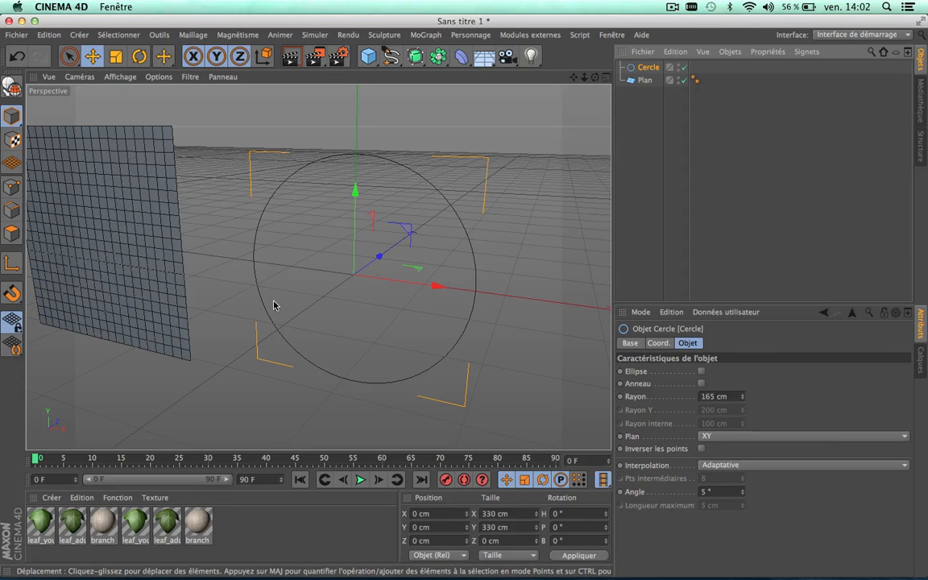
pyautogui.click(120, 242)
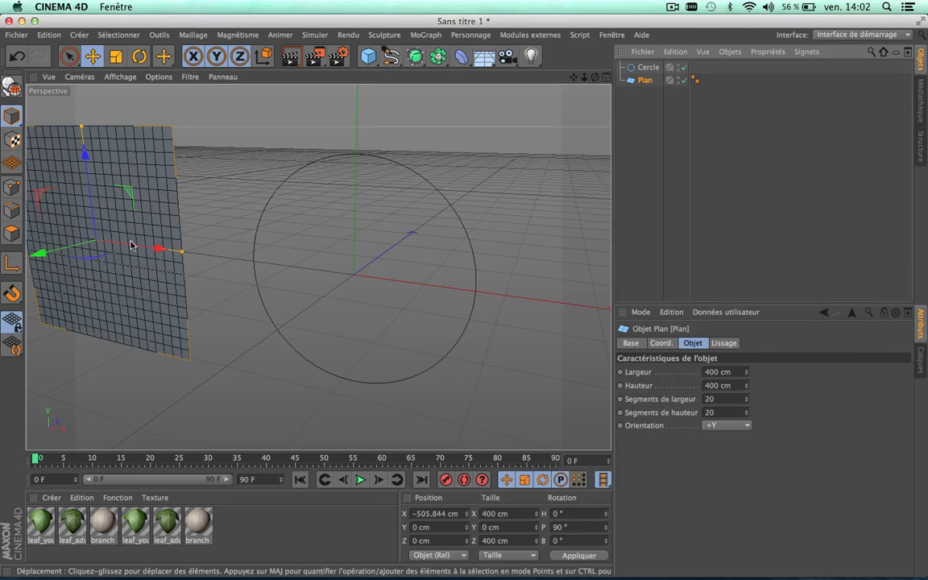
pyautogui.moveTo(131, 245); pyautogui.dragTo(426, 259)
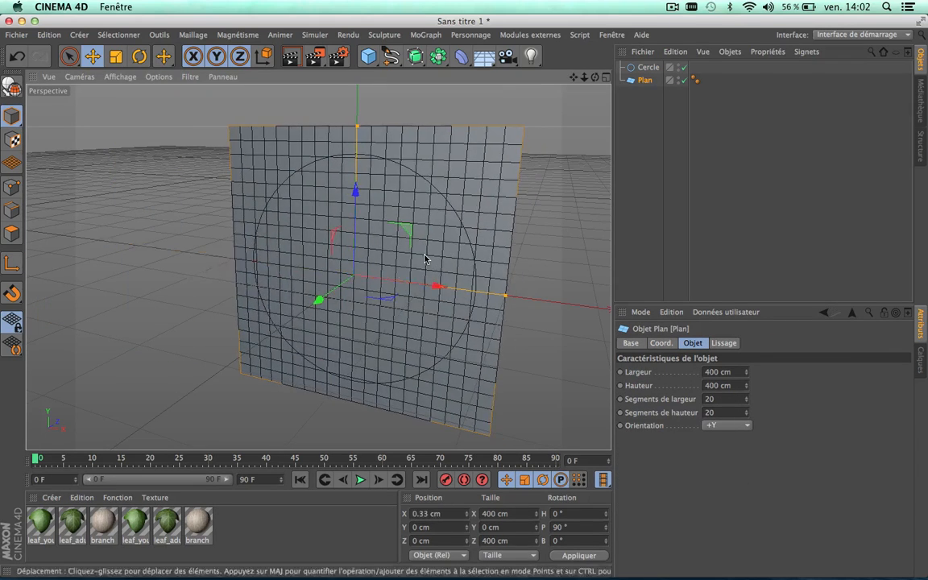
# - Activate Ivy Grower for the plane and place the growth point on it at the top of the circle
pyautogui.click(164, 56)
pyautogui.click(195, 95)
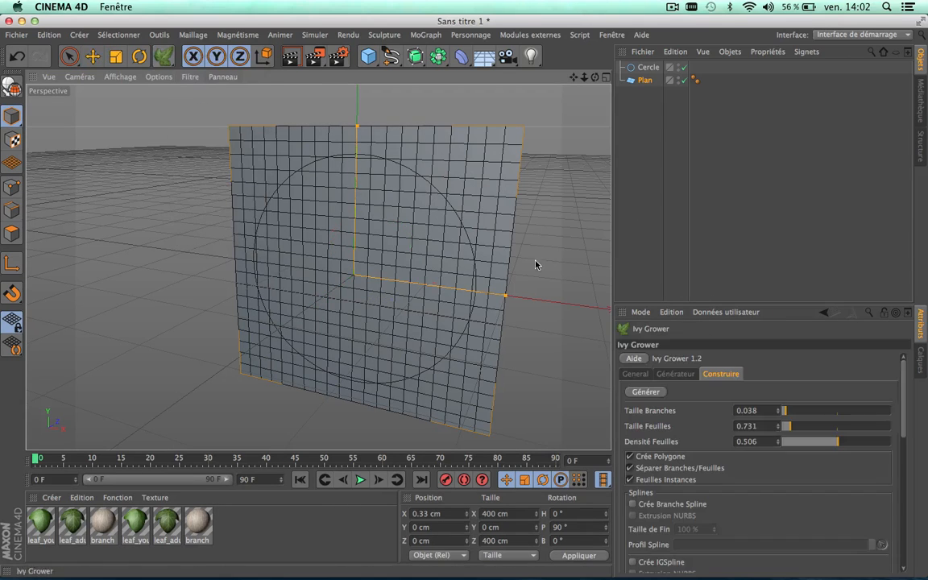
pyautogui.click(677, 374)
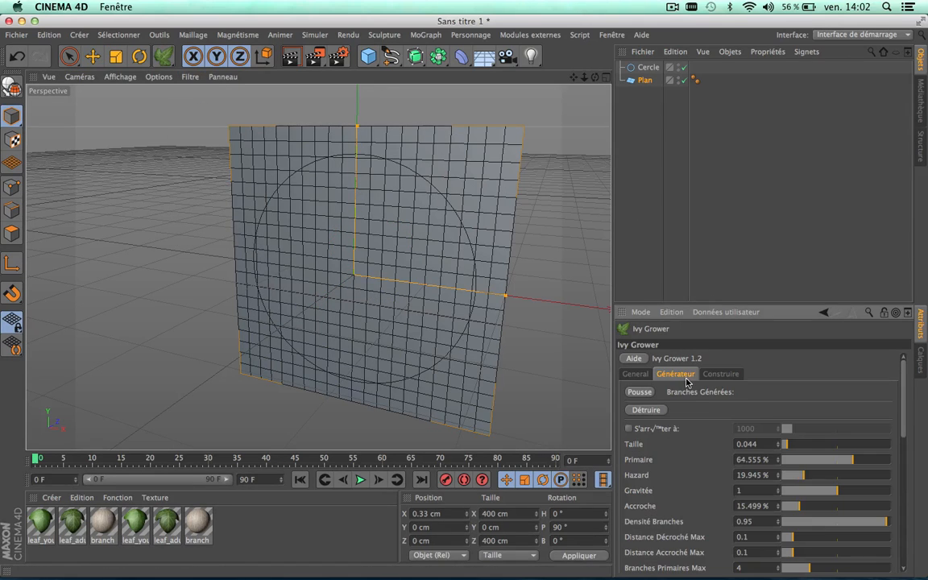
pyautogui.click(362, 153)
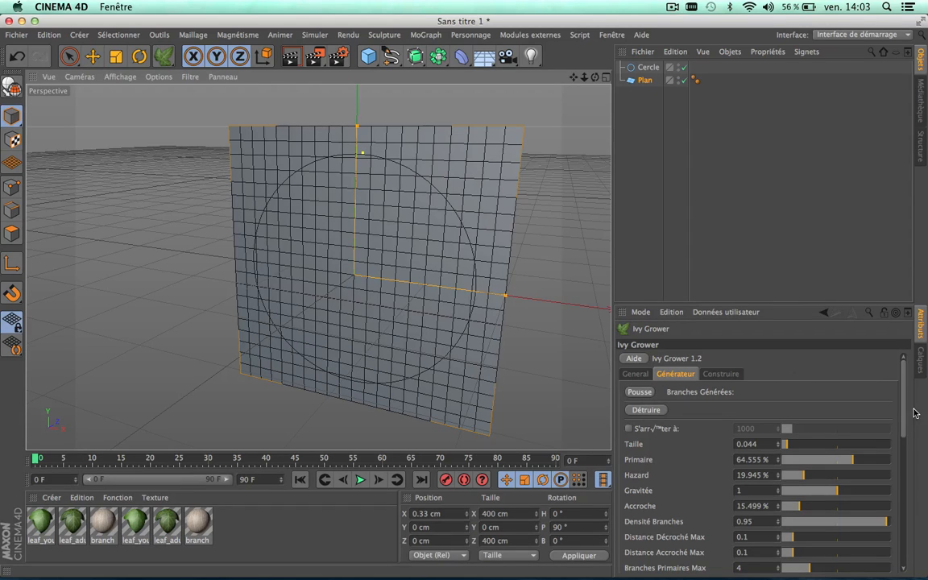
# - Assign the Cercle spline as the spline the ivy follows and set its Forche value to 100%
pyautogui.moveTo(901, 390); pyautogui.dragTo(902, 439)
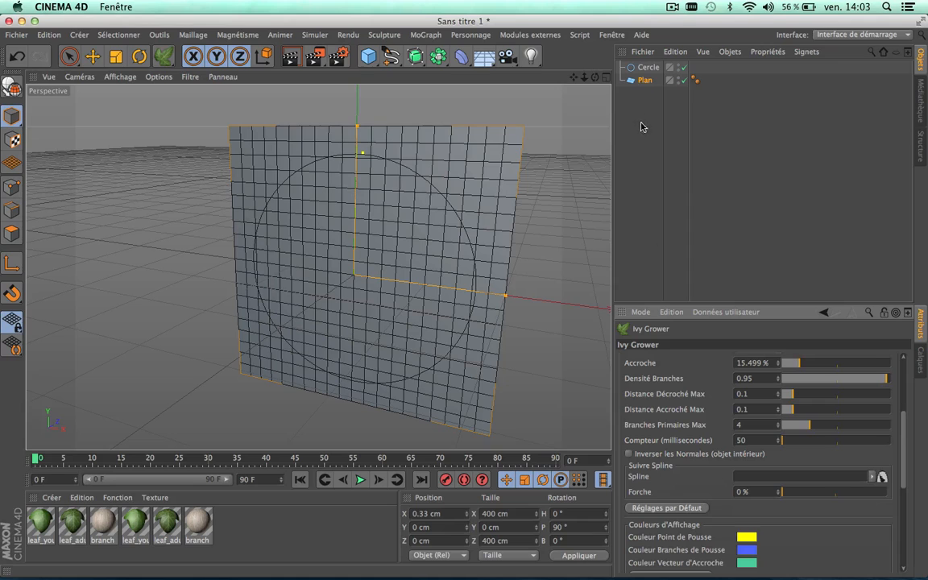
pyautogui.moveTo(648, 66); pyautogui.dragTo(804, 476)
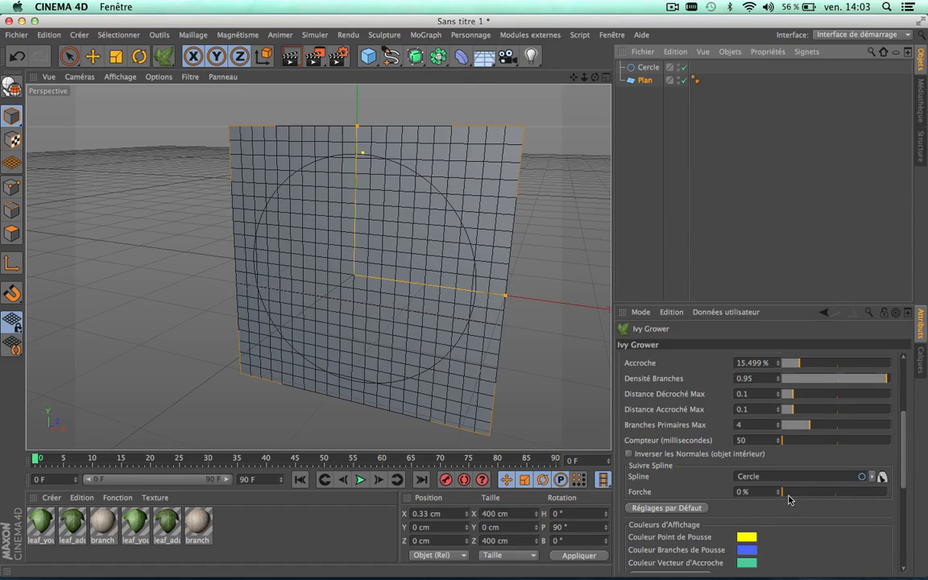
pyautogui.moveTo(788, 493); pyautogui.dragTo(790, 493)
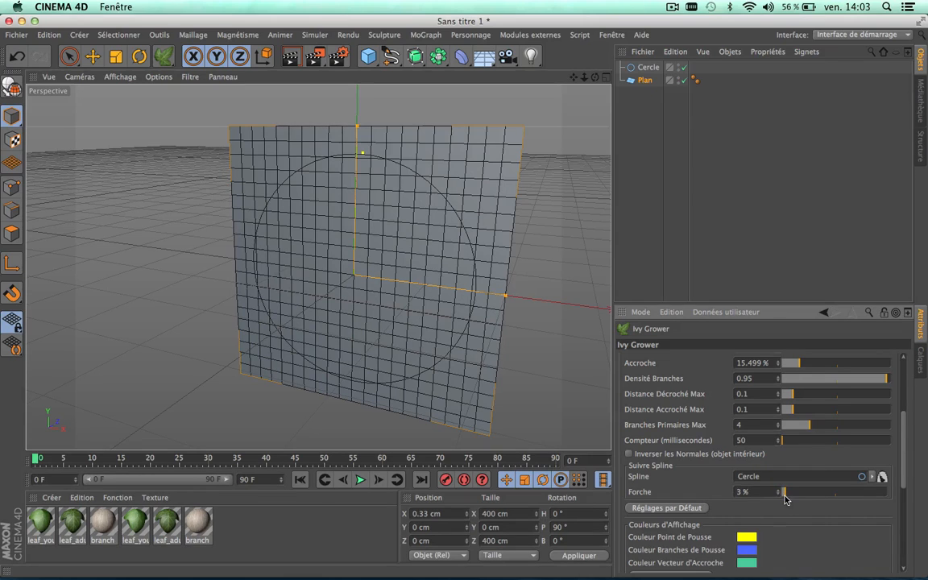
pyautogui.moveTo(792, 495); pyautogui.dragTo(891, 499)
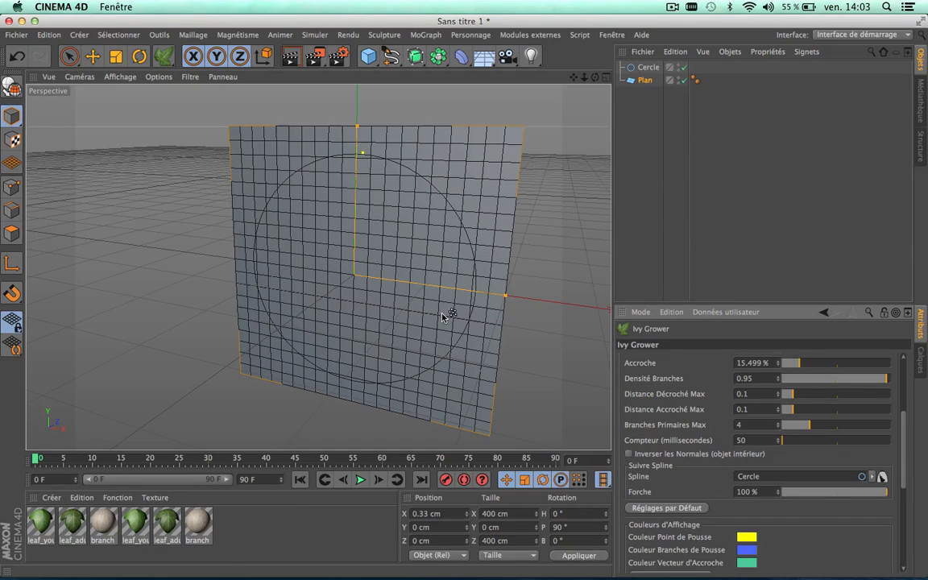
pyautogui.moveTo(864, 499); pyautogui.dragTo(793, 498)
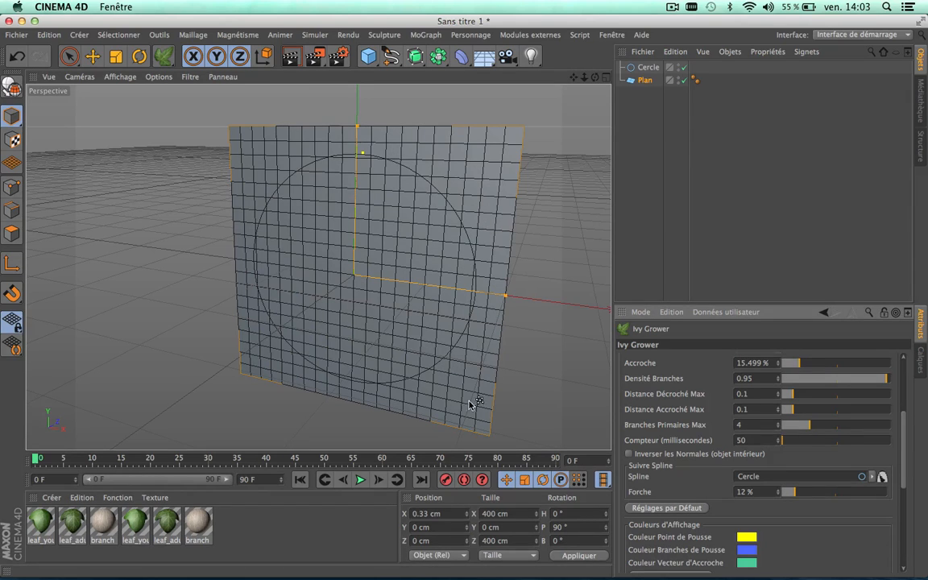
pyautogui.moveTo(787, 491); pyautogui.dragTo(892, 508)
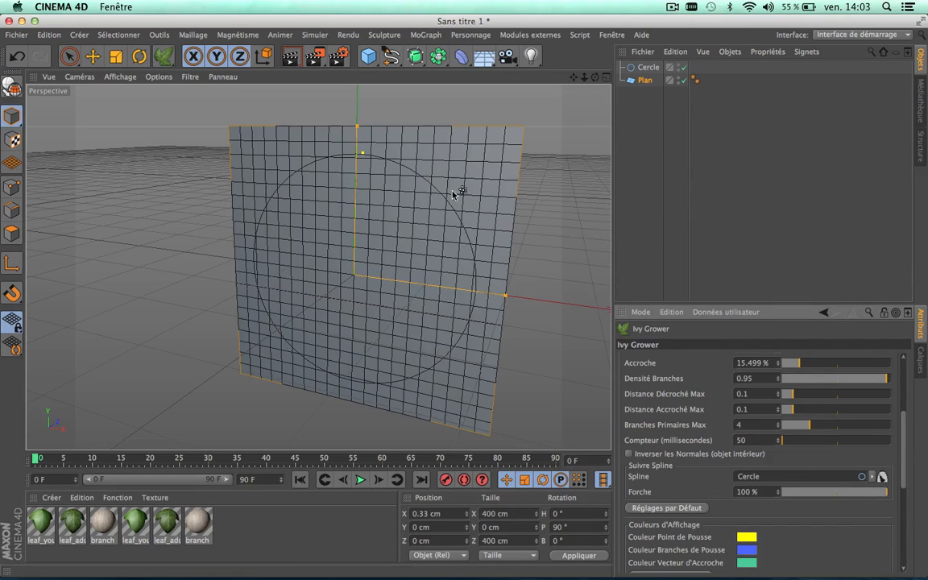
pyautogui.moveTo(807, 495); pyautogui.dragTo(895, 509)
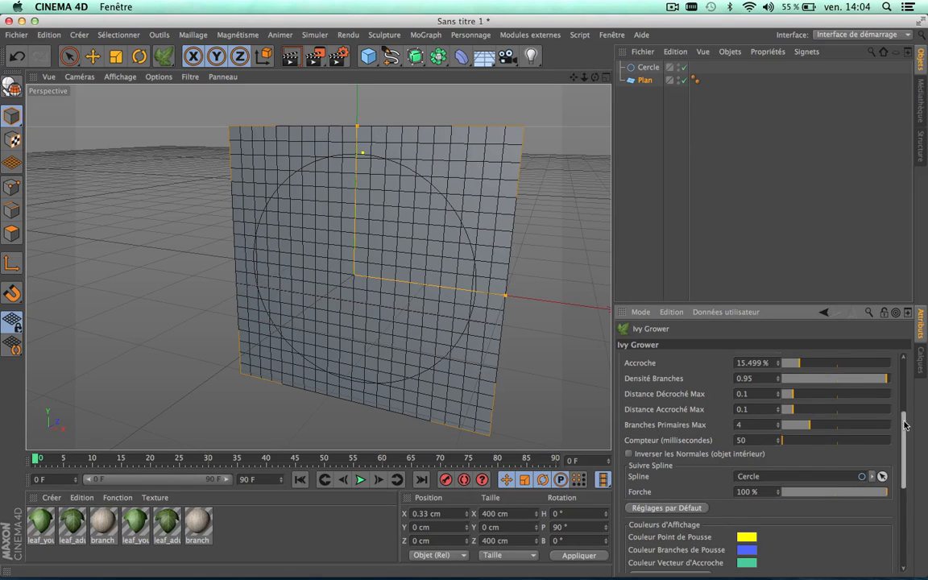
# - Grow the ivy branches along the circle on the plane and stop the growth once the ring is densely covered
pyautogui.scroll(5, 815, 418)
pyautogui.click(640, 392)
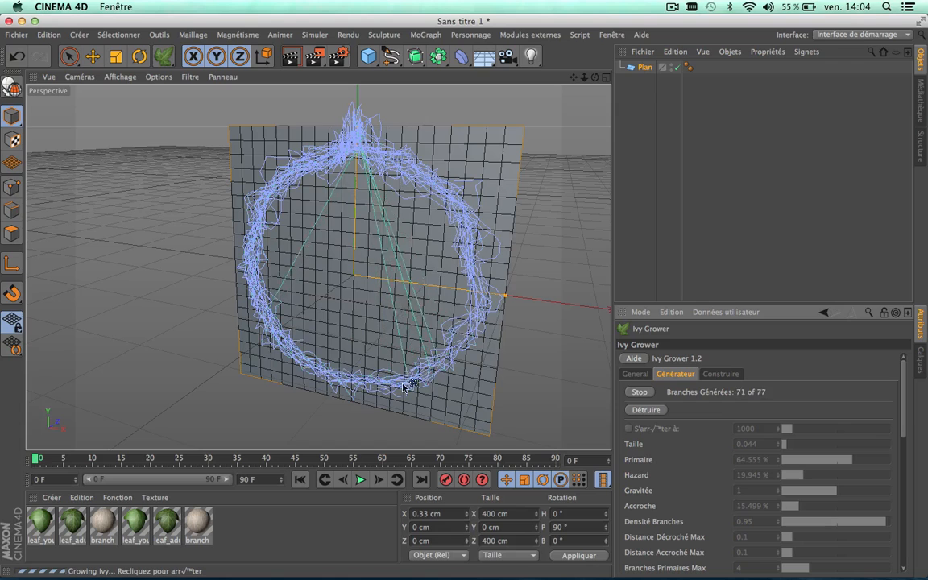
pyautogui.click(640, 394)
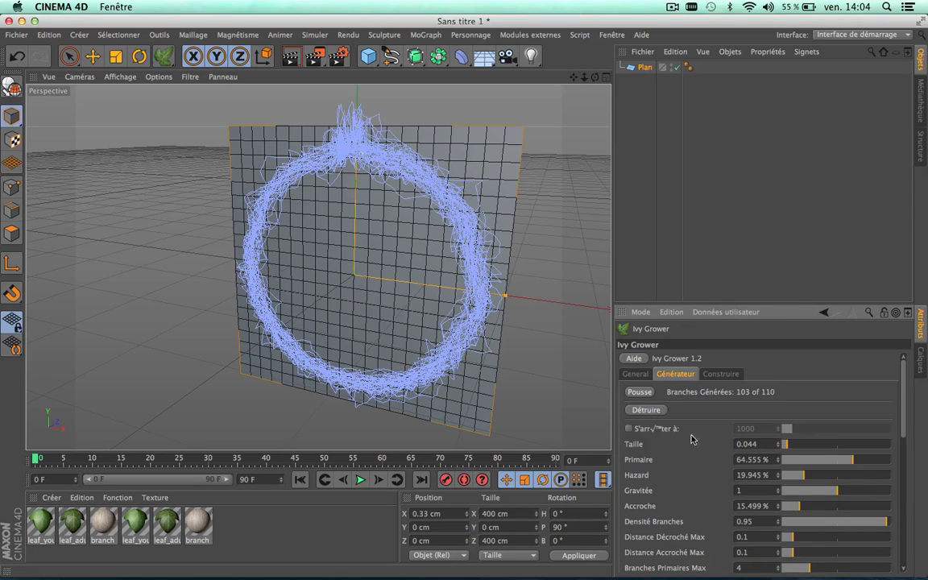
# - Try the Ivy Grower growth stop limit at 4942 and 2369, and disable the limit again
pyautogui.click(629, 428)
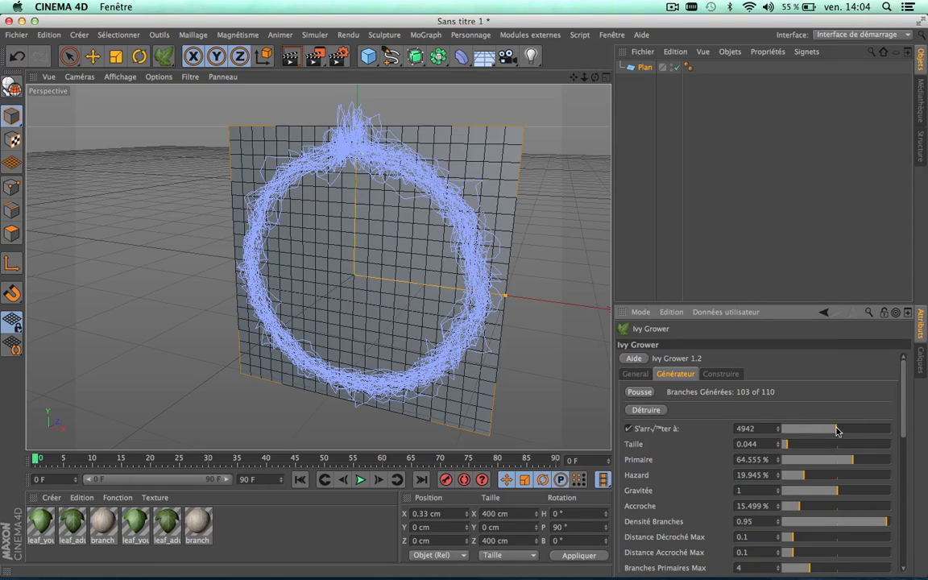
pyautogui.moveTo(836, 431); pyautogui.dragTo(807, 429)
pyautogui.click(627, 429)
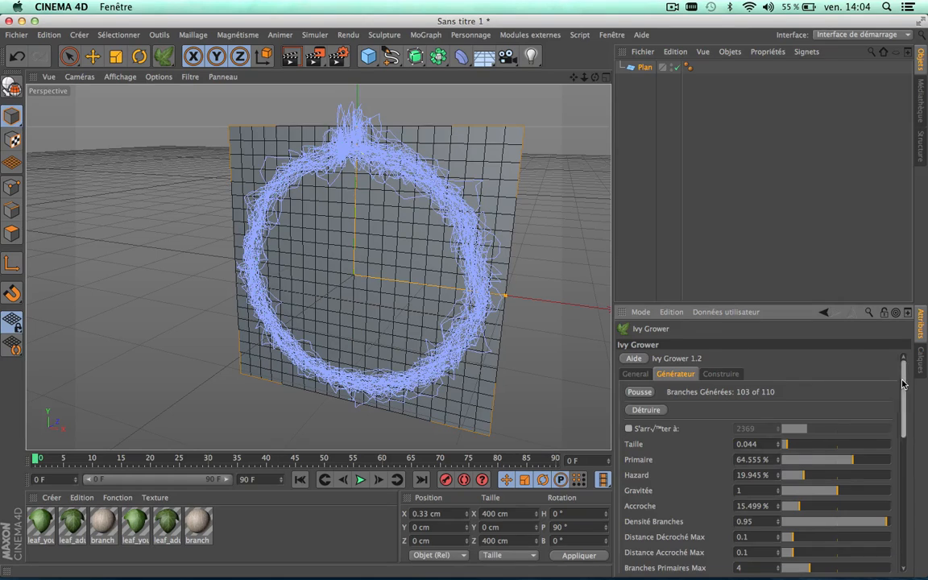
pyautogui.scroll(-3, 894, 385)
pyautogui.scroll(3, 901, 377)
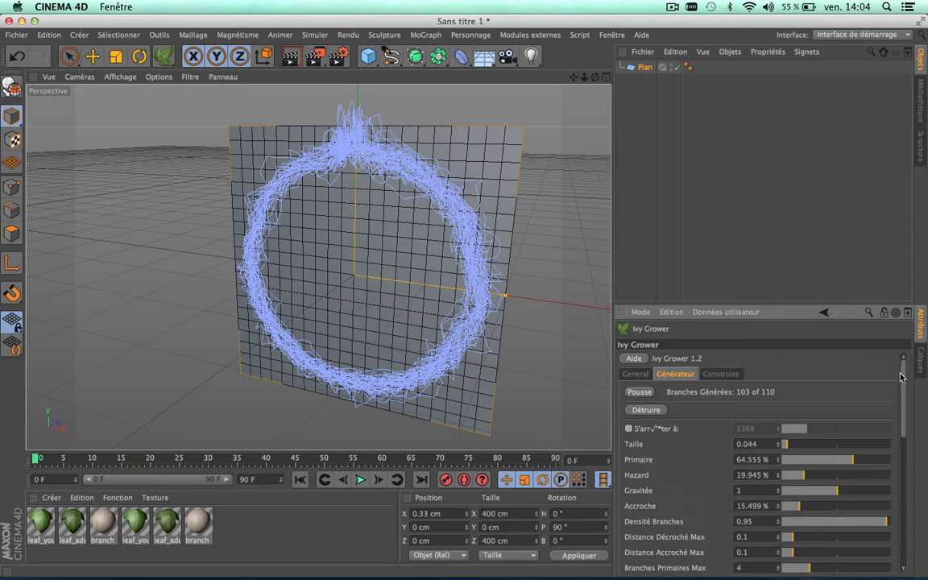
# - Generate the ivy branches and leaves from the grown ring, with branch size 0.038, leaf size 0.731 and leaf density 0.506
pyautogui.click(644, 67)
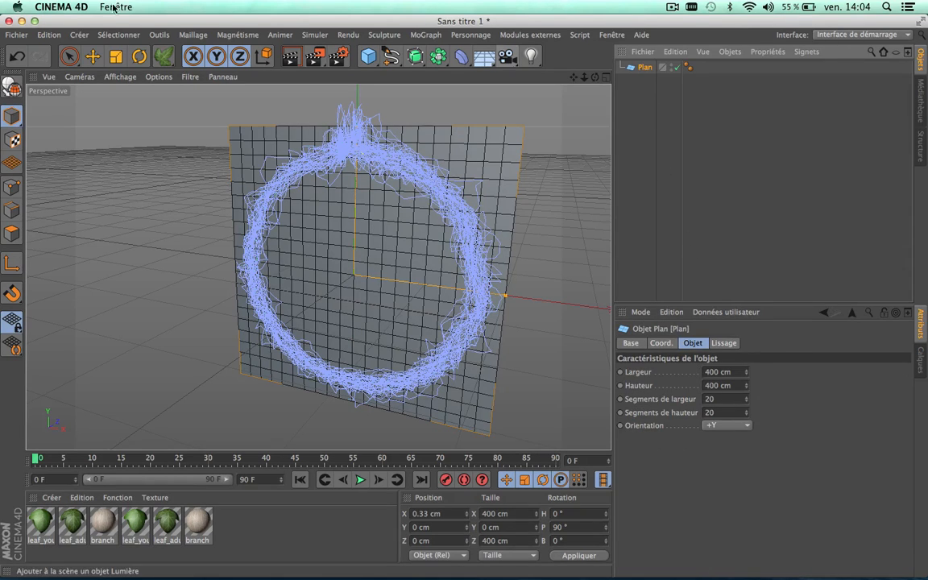
pyautogui.click(155, 53)
pyautogui.click(727, 375)
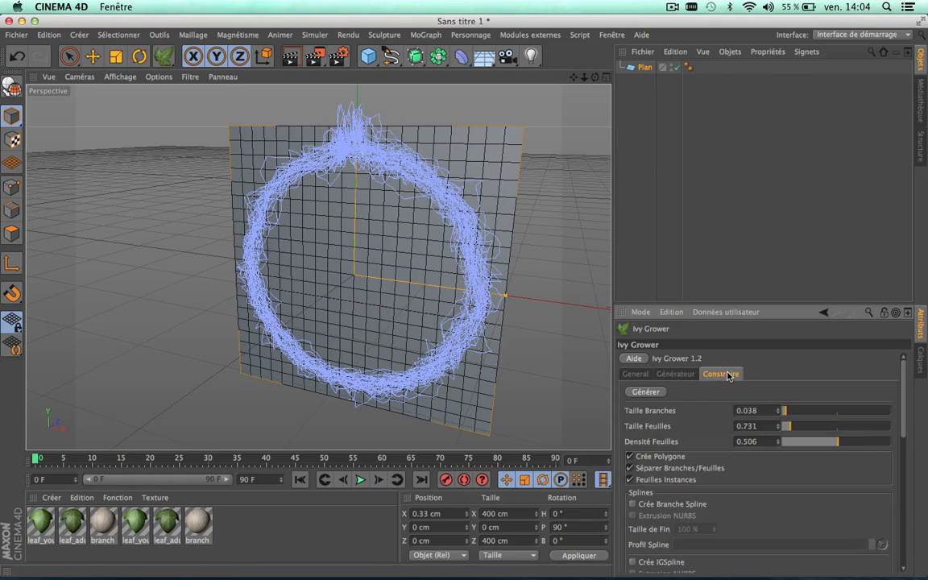
pyautogui.click(646, 392)
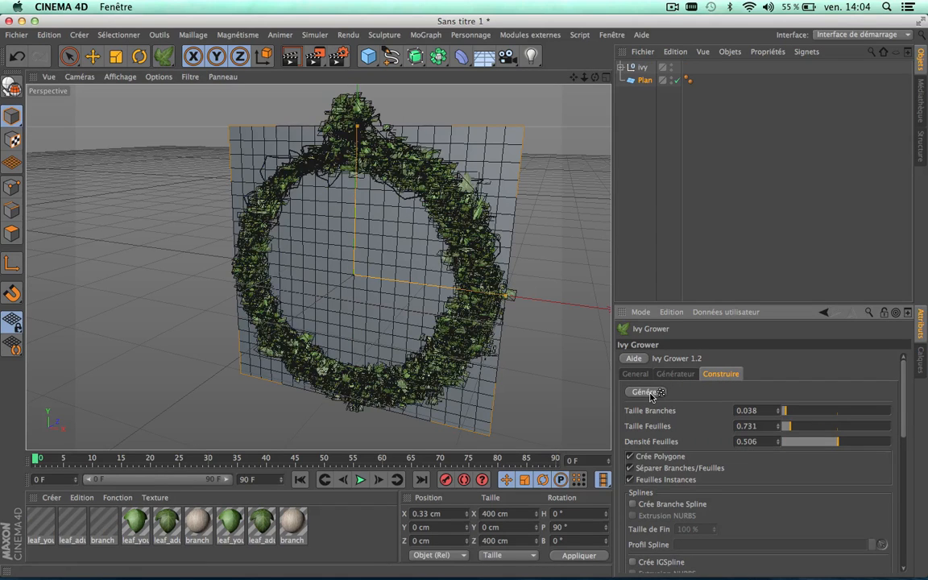
# - Render a preview of the ivy ring in the viewport and return to the editing view
pyautogui.click(289, 58)
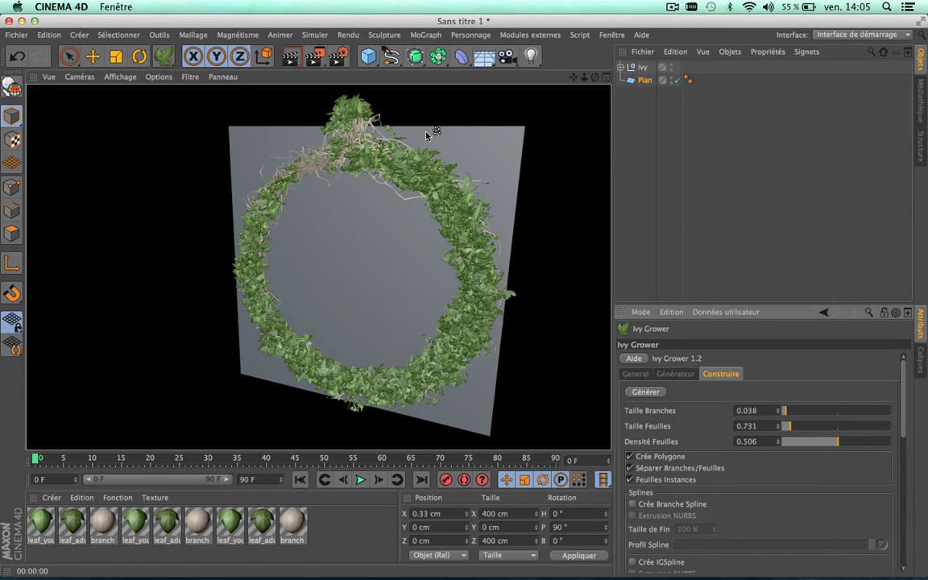
pyautogui.click(400, 224)
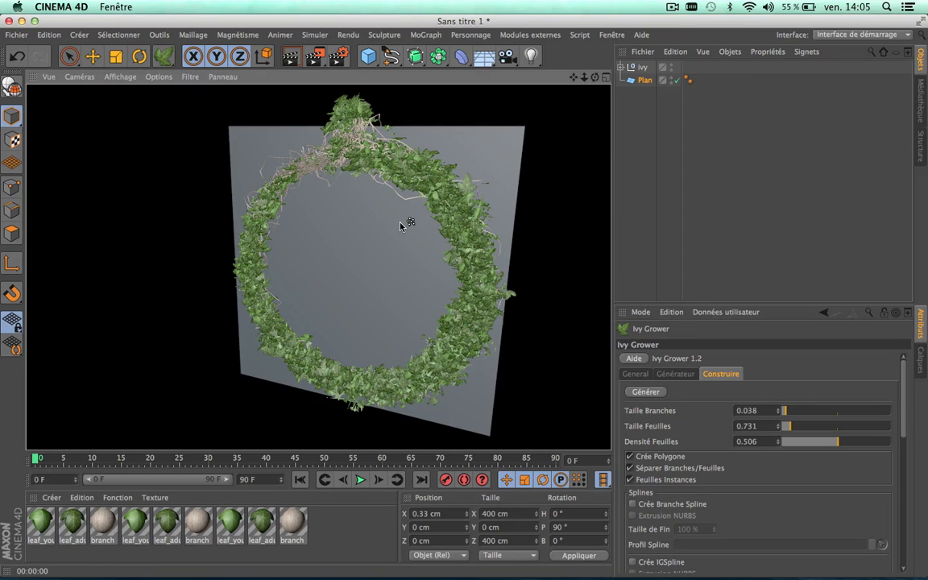
pyautogui.scroll(1, 401, 224)
pyautogui.scroll(-3, 400, 224)
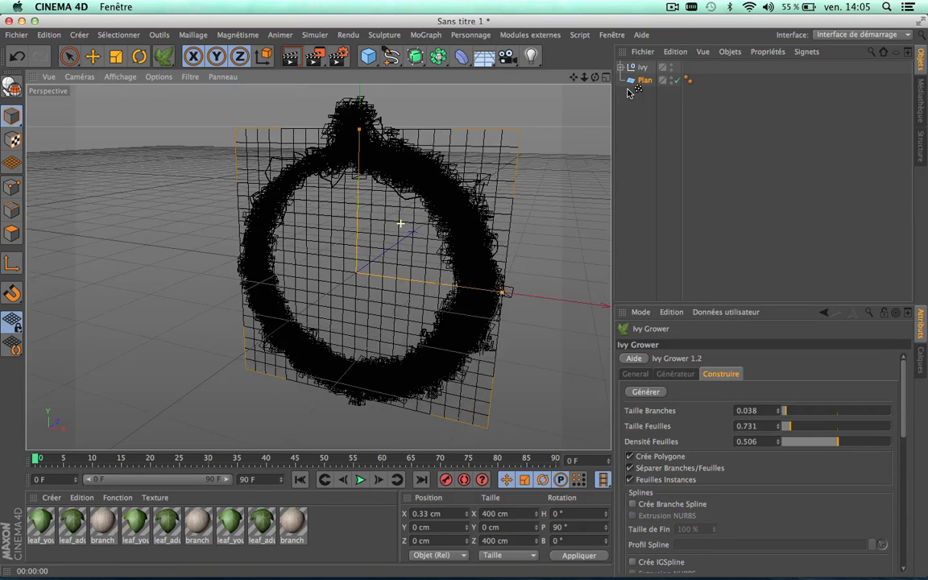
# - Undo the ivy generation and add a new Circle spline at the center of the plane
pyautogui.press('super+z')
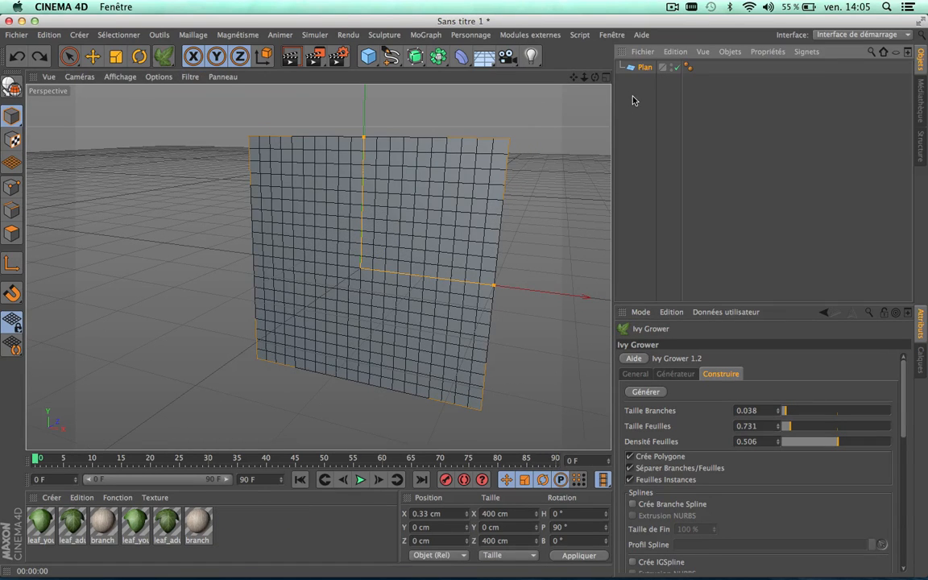
pyautogui.click(392, 55)
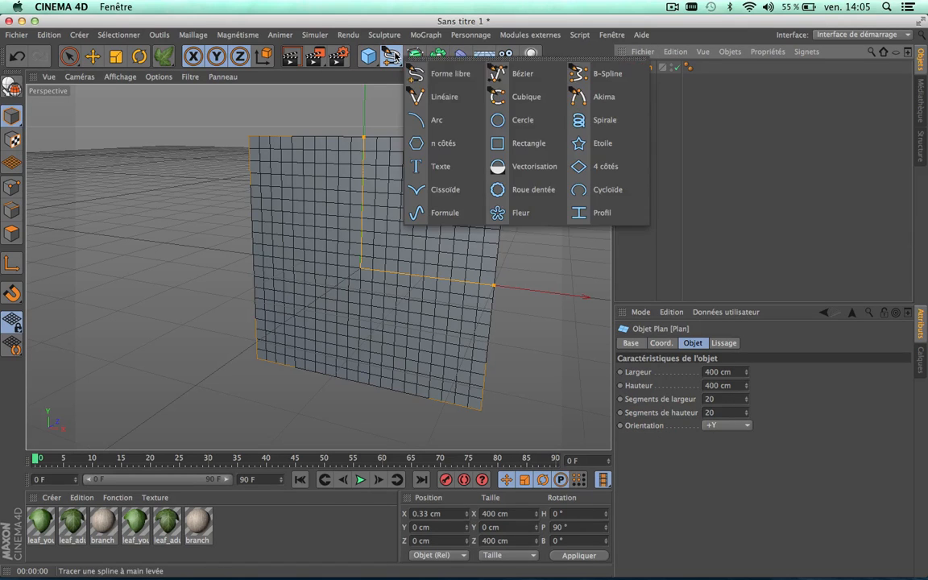
pyautogui.click(497, 120)
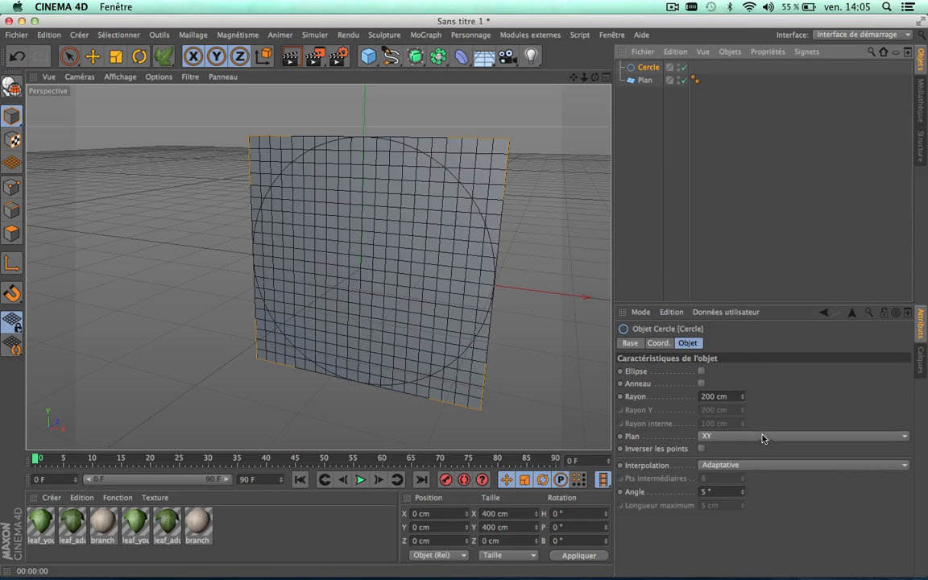
# - Reduce the circle spline to 338 cm across and set the ivy's growth start point on the plane near the top of the circle
pyautogui.moveTo(741, 396)
pyautogui.mouseDown()
pyautogui.moveTo(741, 428)
pyautogui.moveTo(744, 396)
pyautogui.mouseUp()
pyautogui.click(164, 58)
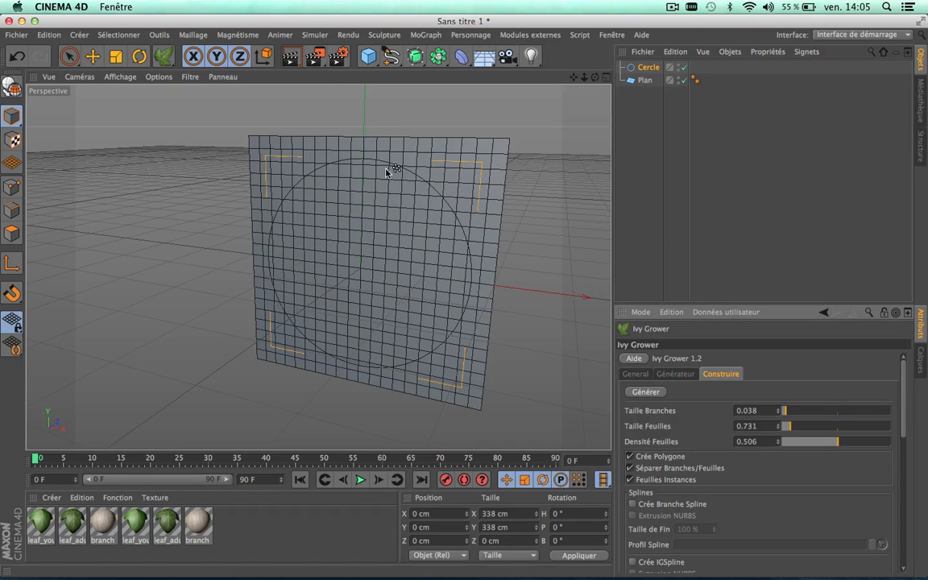
pyautogui.scroll(4, 386, 170)
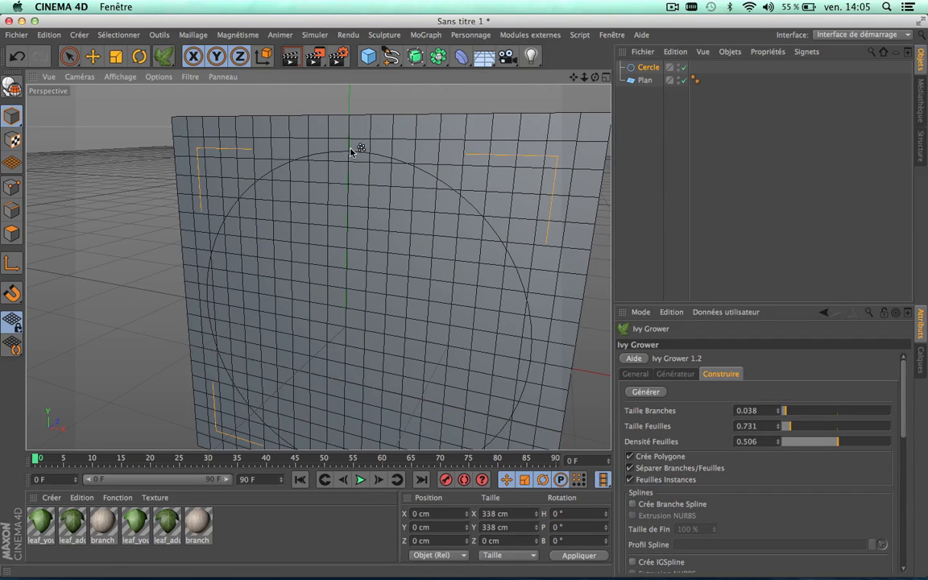
pyautogui.click(350, 179)
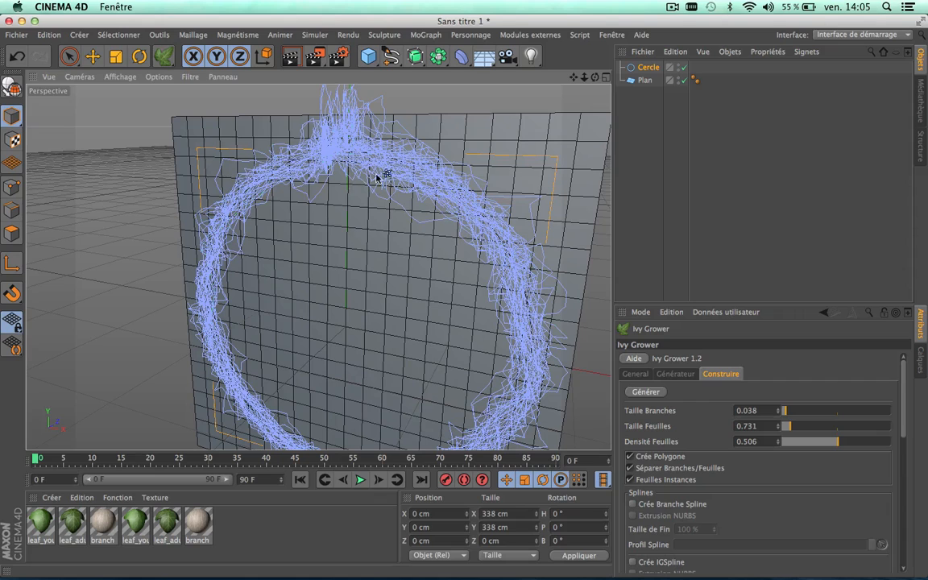
pyautogui.click(645, 81)
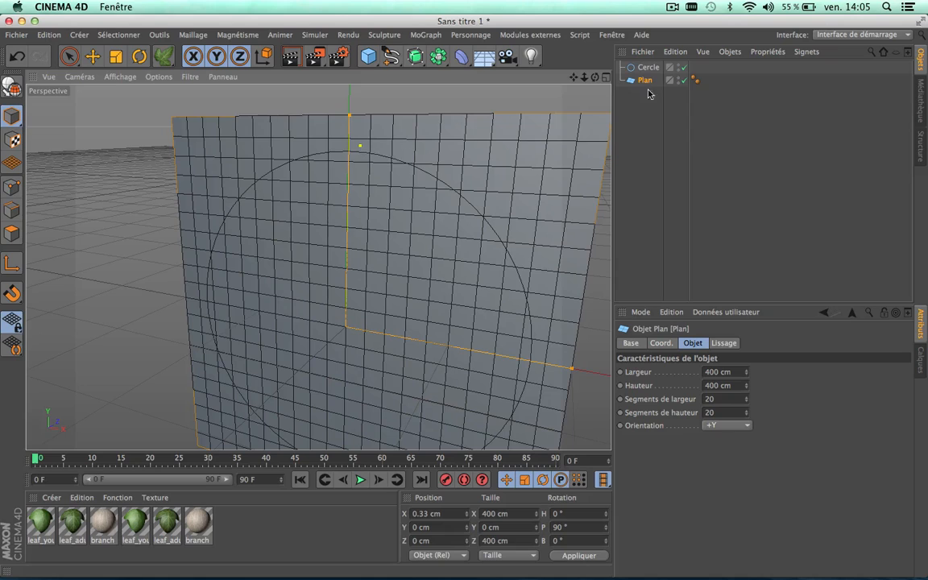
pyautogui.click(360, 151)
pyautogui.click(164, 56)
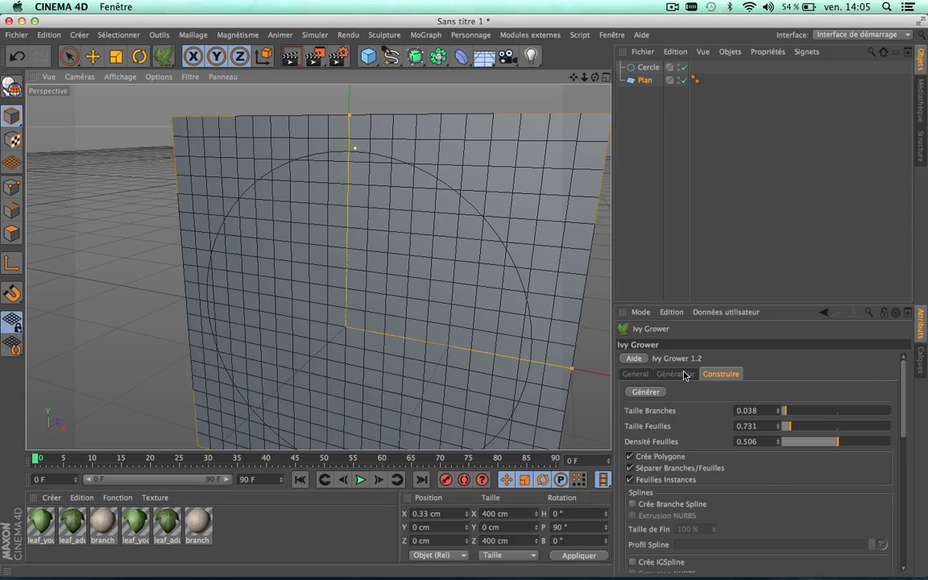
# - Set the Ivy Grower generator's spline-following force to 8%
pyautogui.click(683, 374)
pyautogui.scroll(-5, 812, 348)
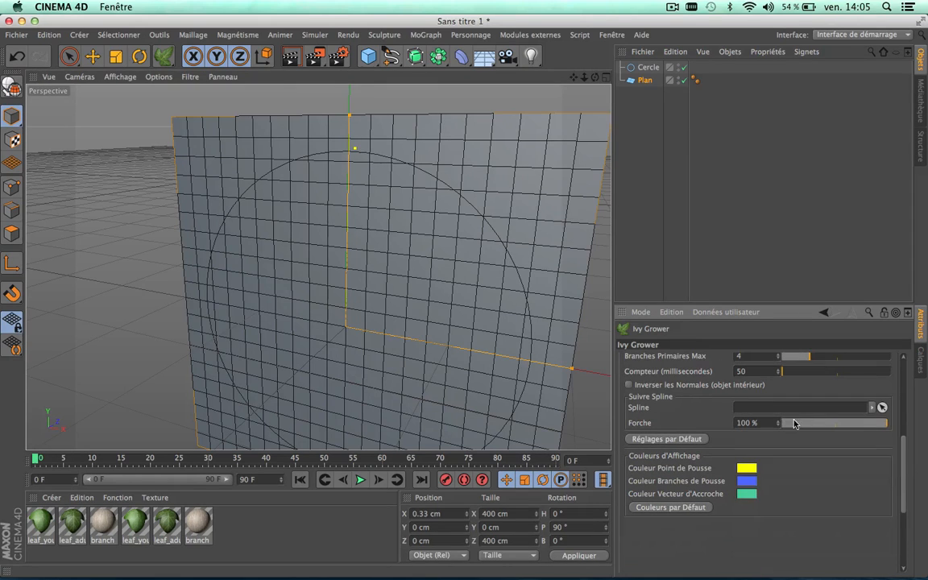
pyautogui.click(821, 423)
pyautogui.moveTo(822, 422); pyautogui.dragTo(790, 426)
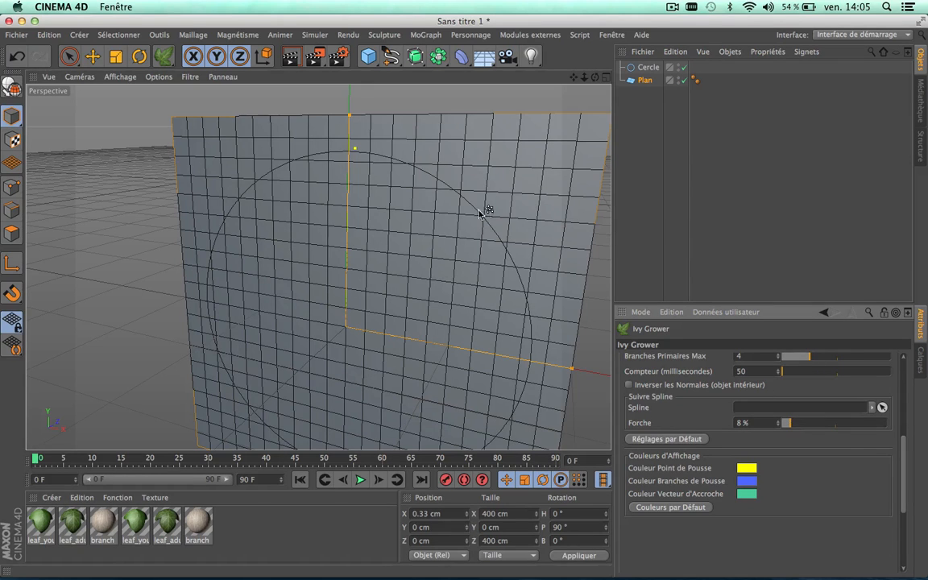
# - Try to grow the ivy on the plane with the circle assigned as the spline to follow
pyautogui.scroll(-5, 492, 239)
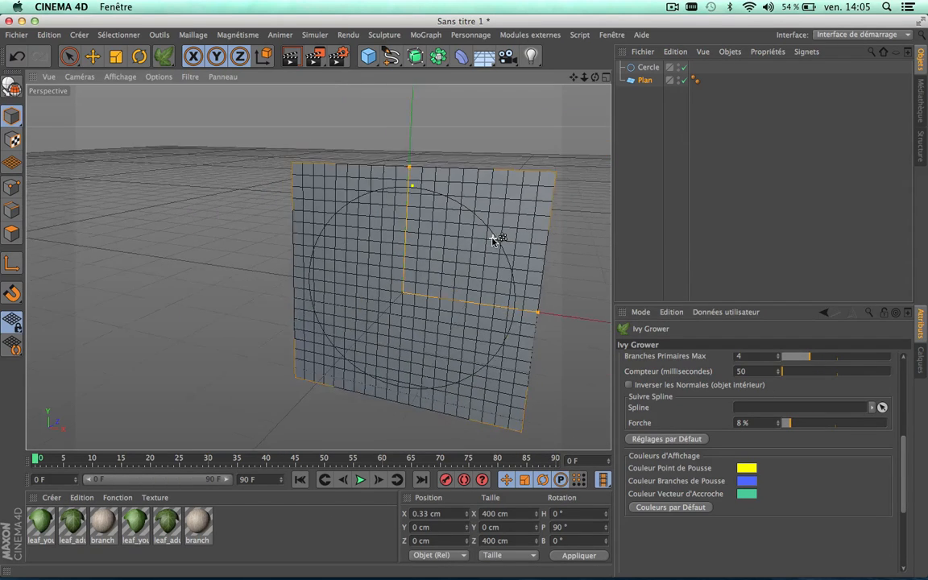
pyautogui.scroll(5, 901, 429)
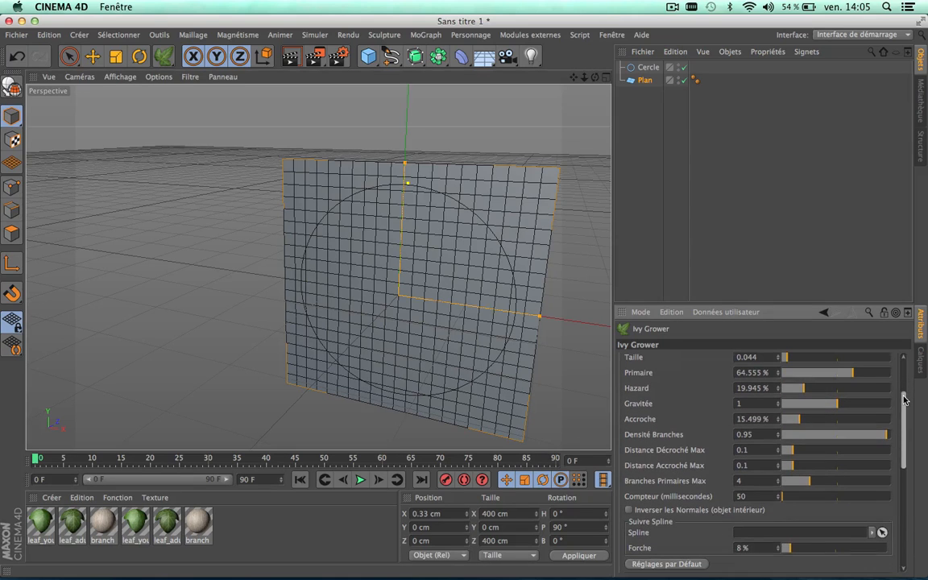
pyautogui.click(649, 67)
pyautogui.moveTo(653, 70); pyautogui.dragTo(801, 532)
pyautogui.moveTo(903, 468); pyautogui.dragTo(903, 408)
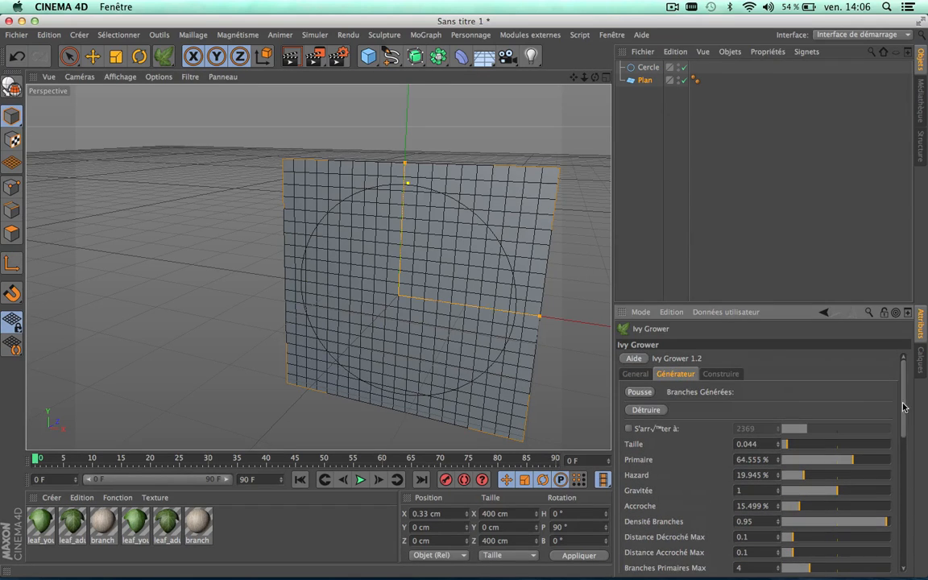
pyautogui.click(636, 393)
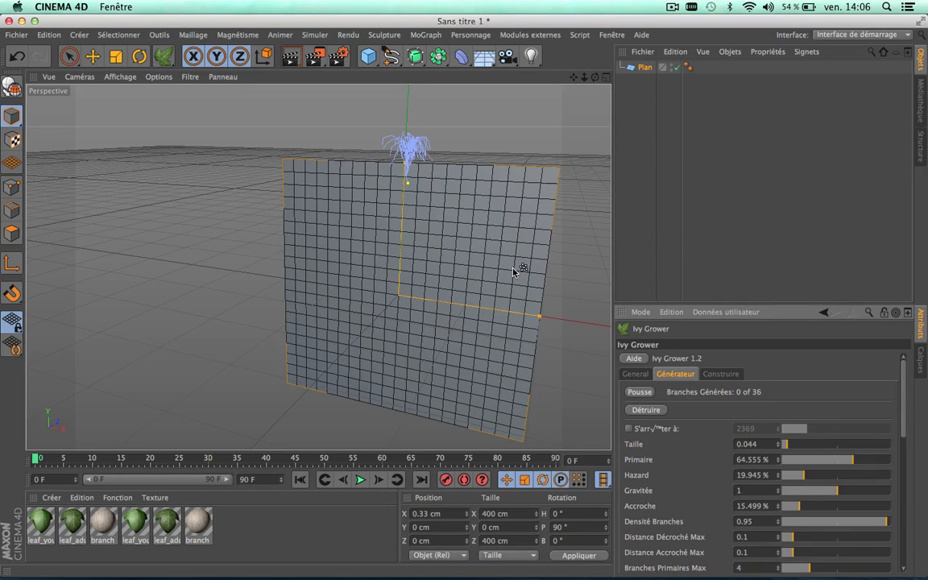
# - Undo the last change and delete the upright plane
pyautogui.scroll(-6, 899, 405)
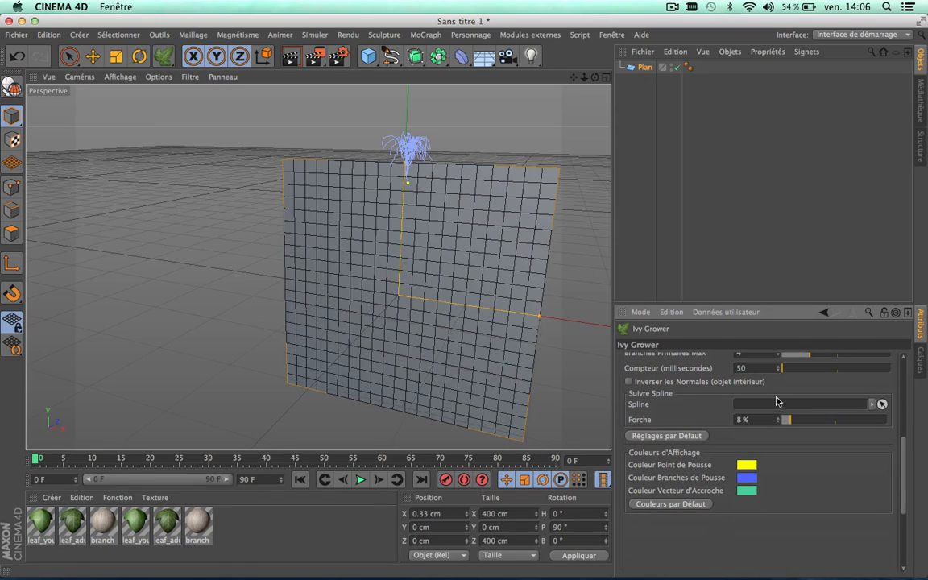
pyautogui.press('super+z')
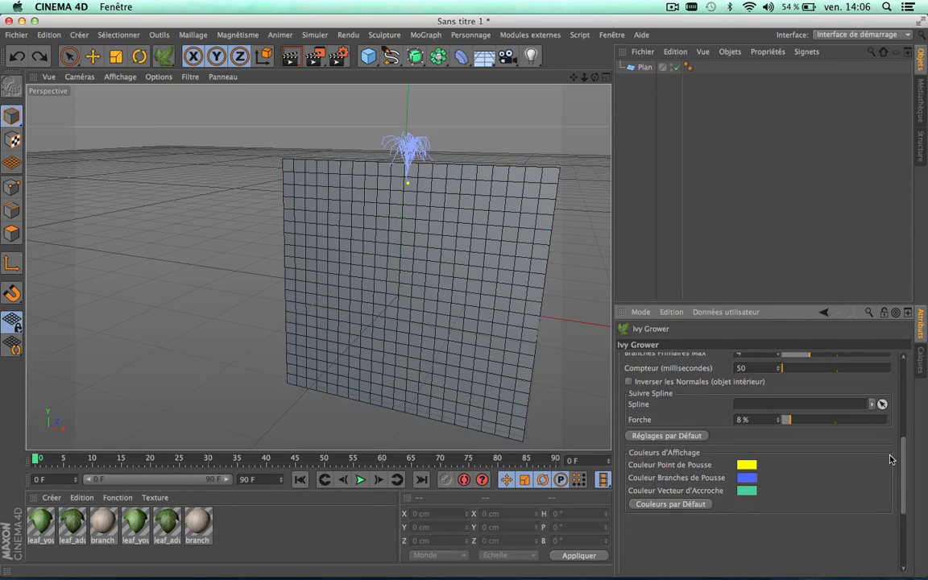
pyautogui.click(645, 68)
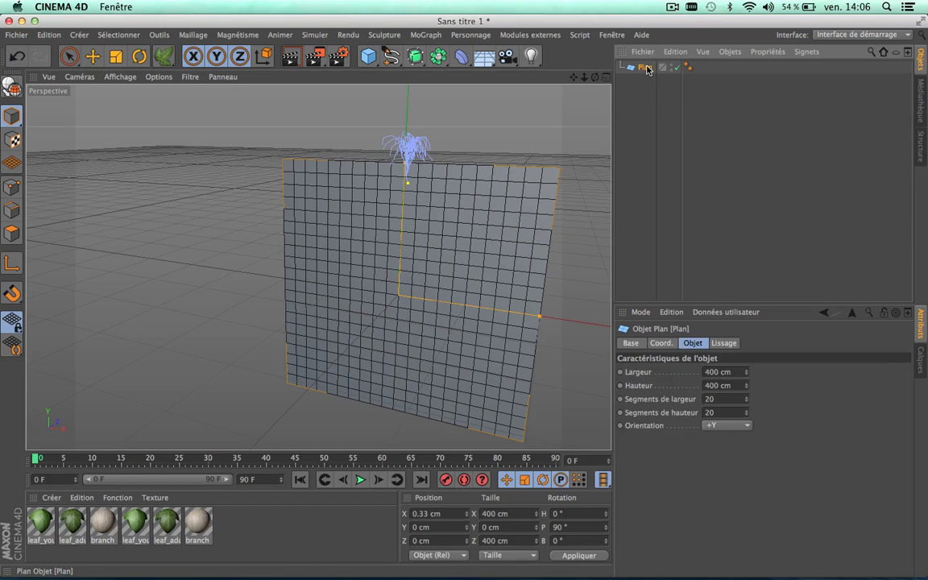
pyautogui.press('Delete')
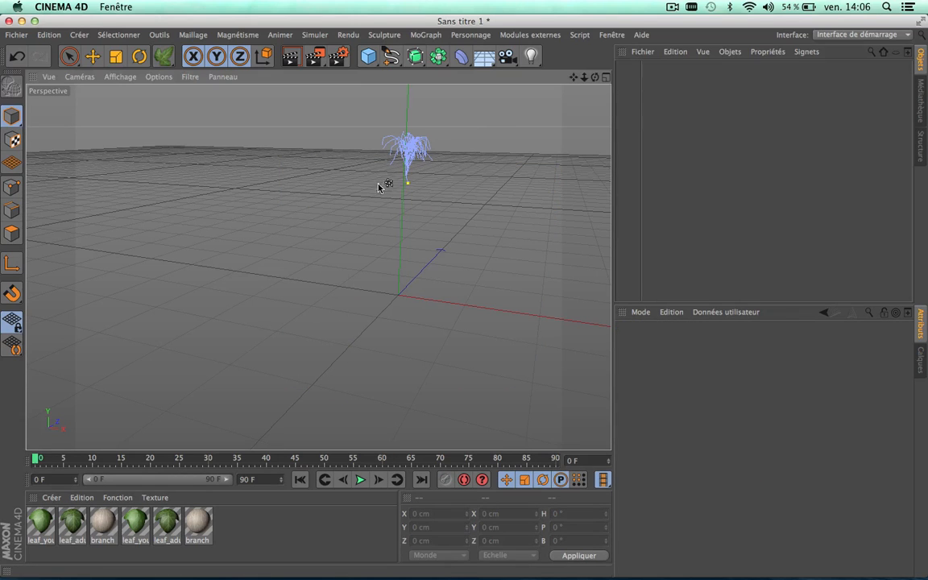
# - Add a new plane pitched 90° to stand upright, with a circle spline of 167 cm radius at its center
pyautogui.keyDown('alt'); pyautogui.moveTo(383, 186); pyautogui.dragTo(359, 190); pyautogui.keyUp('alt')
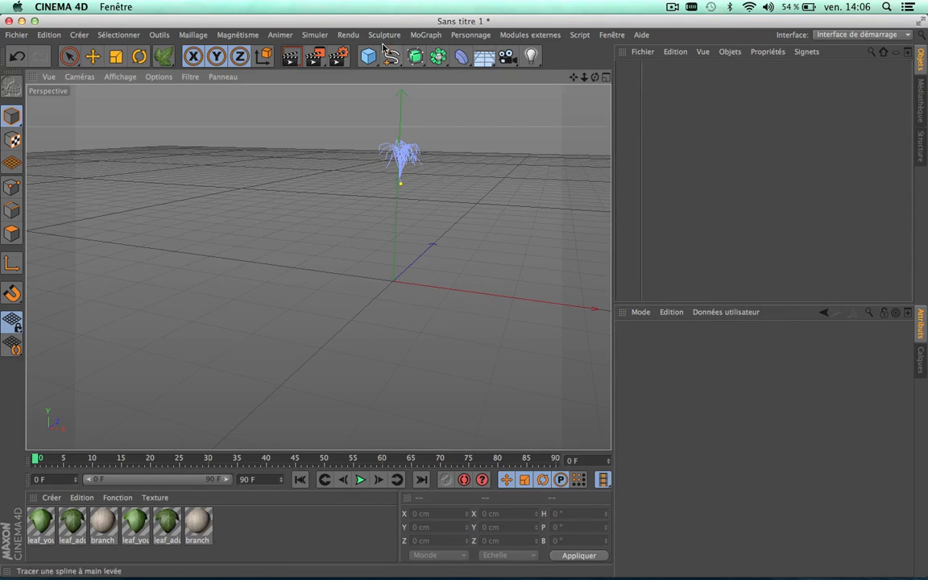
pyautogui.moveTo(368, 56); pyautogui.dragTo(527, 100)
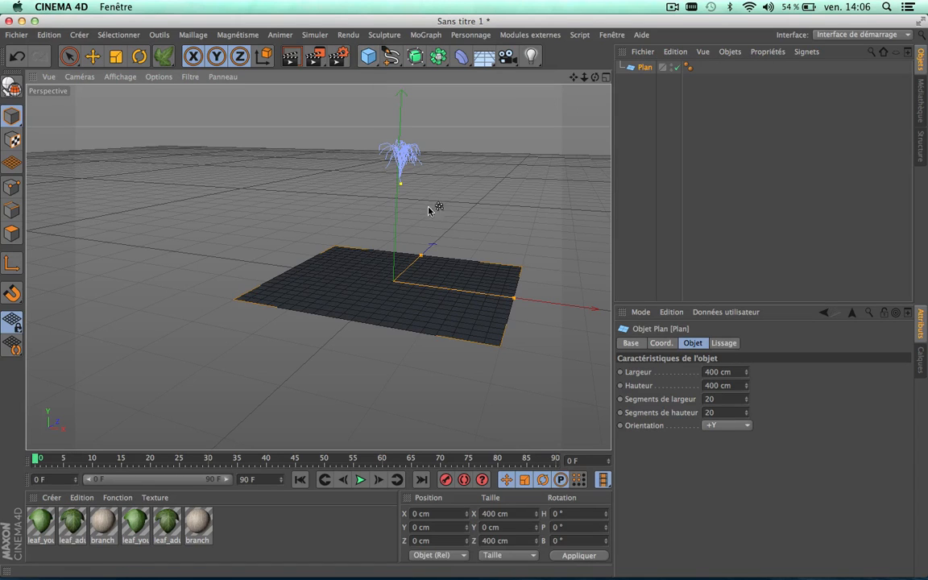
pyautogui.click(140, 55)
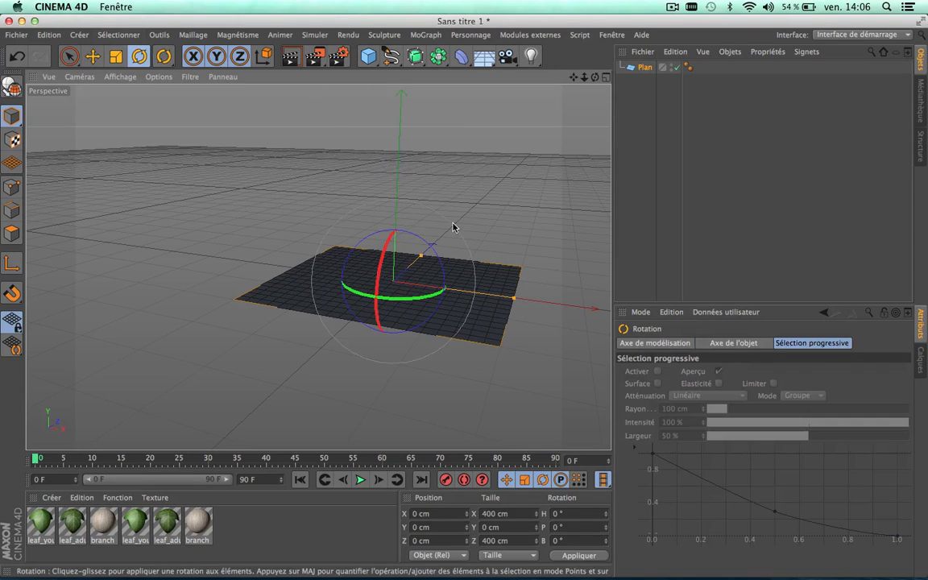
pyautogui.moveTo(343, 239); pyautogui.dragTo(362, 422)
pyautogui.moveTo(390, 55); pyautogui.dragTo(499, 119)
pyautogui.moveTo(742, 397); pyautogui.dragTo(709, 397)
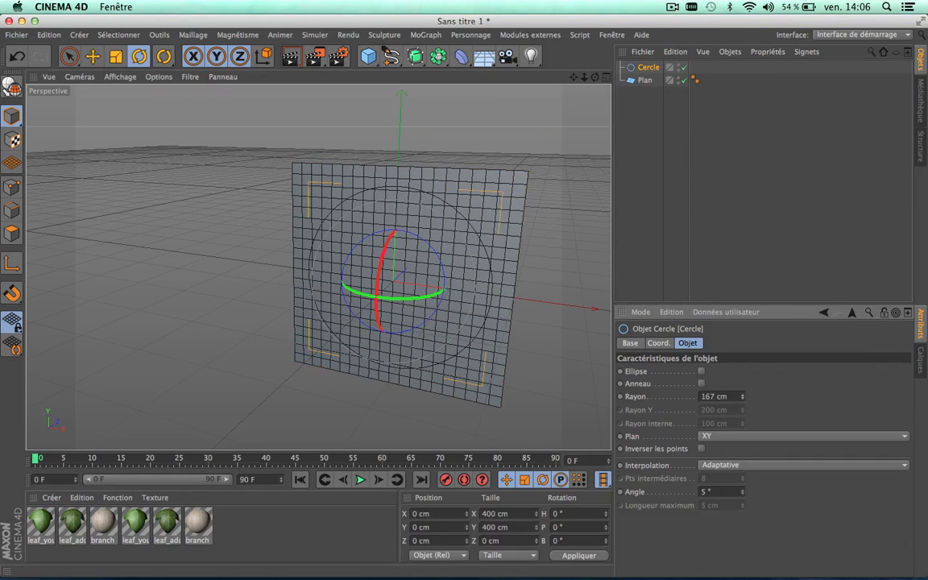
# - Set the ivy's growth start point on the new plane, near the top of the circle
pyautogui.click(644, 81)
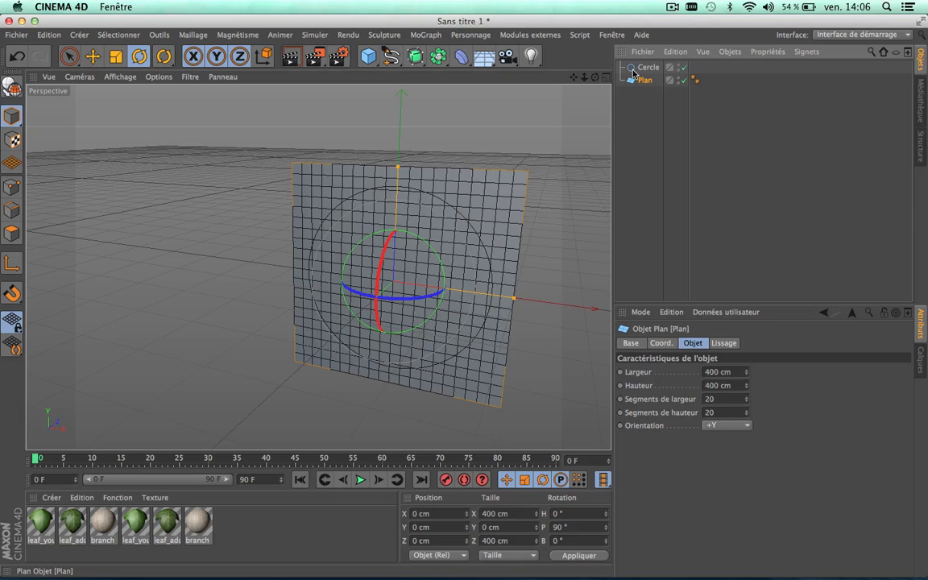
pyautogui.moveTo(163, 55); pyautogui.dragTo(229, 97)
pyautogui.click(414, 187)
pyautogui.scroll(5, 416, 184)
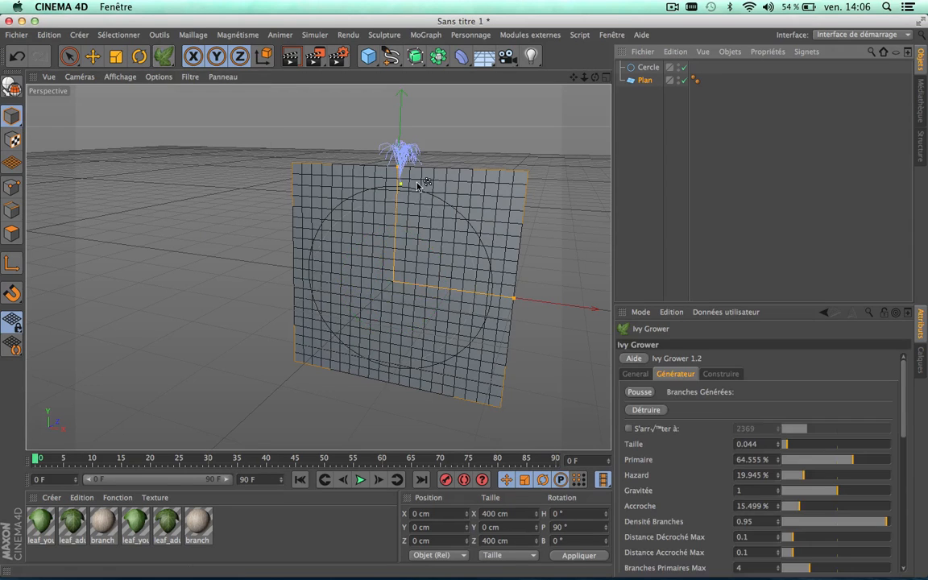
pyautogui.click(398, 186)
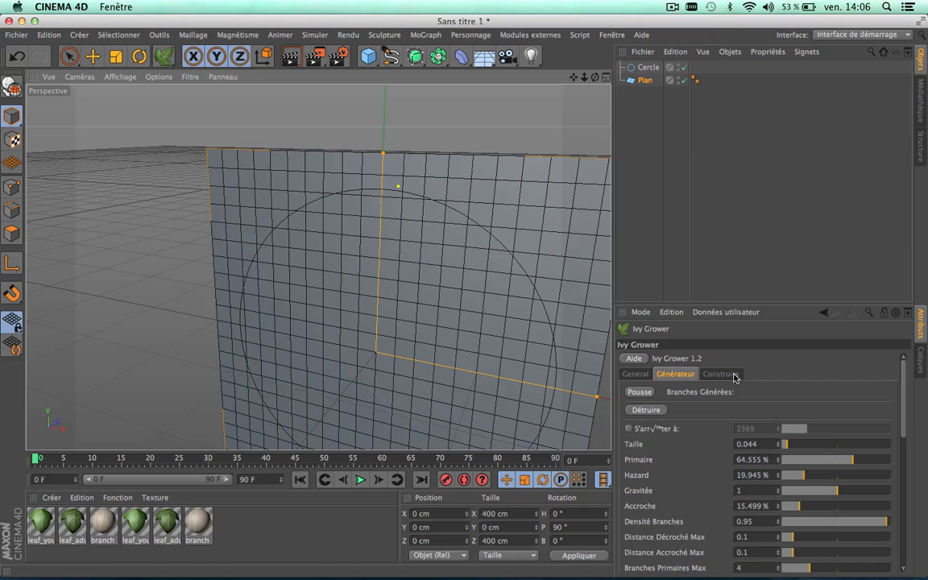
# - Assign the circle as the spline to follow, and try growing the ivy briefly before stopping it
pyautogui.scroll(-5, 901, 394)
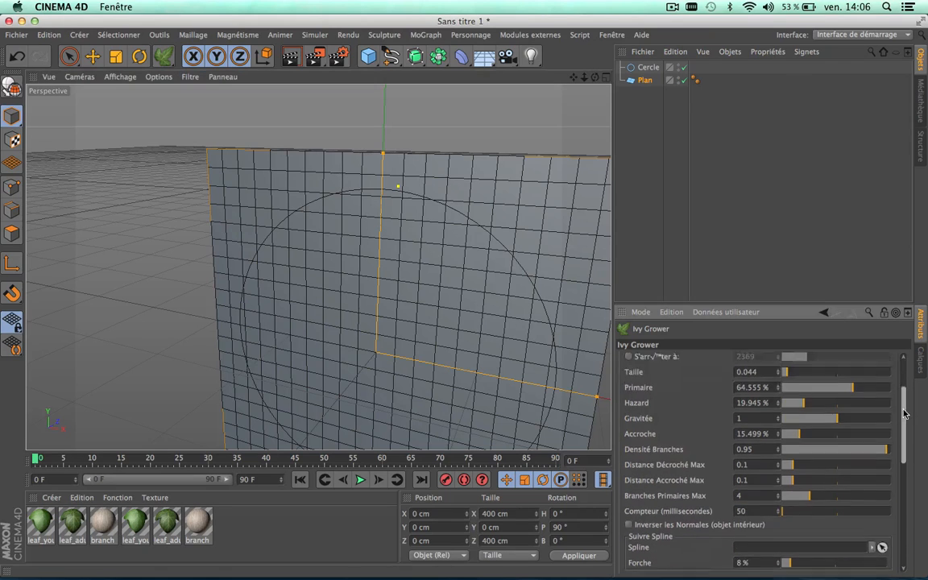
pyautogui.click(649, 69)
pyautogui.moveTo(648, 71); pyautogui.dragTo(771, 501)
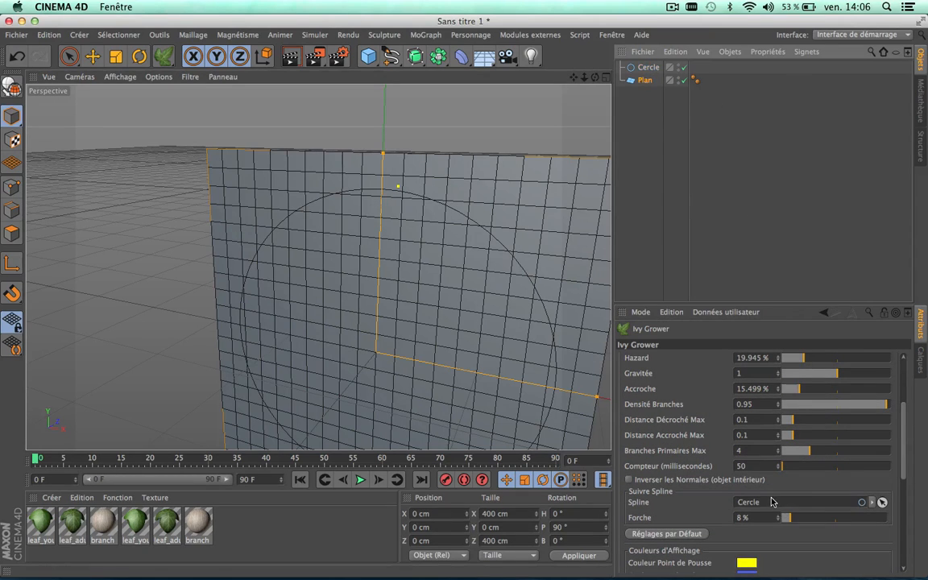
pyautogui.scroll(5, 909, 403)
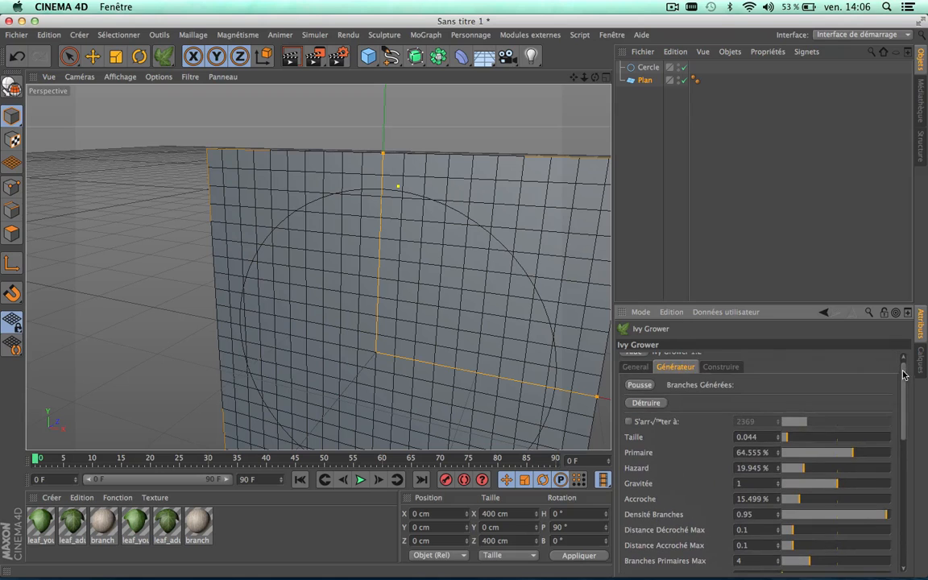
pyautogui.click(639, 385)
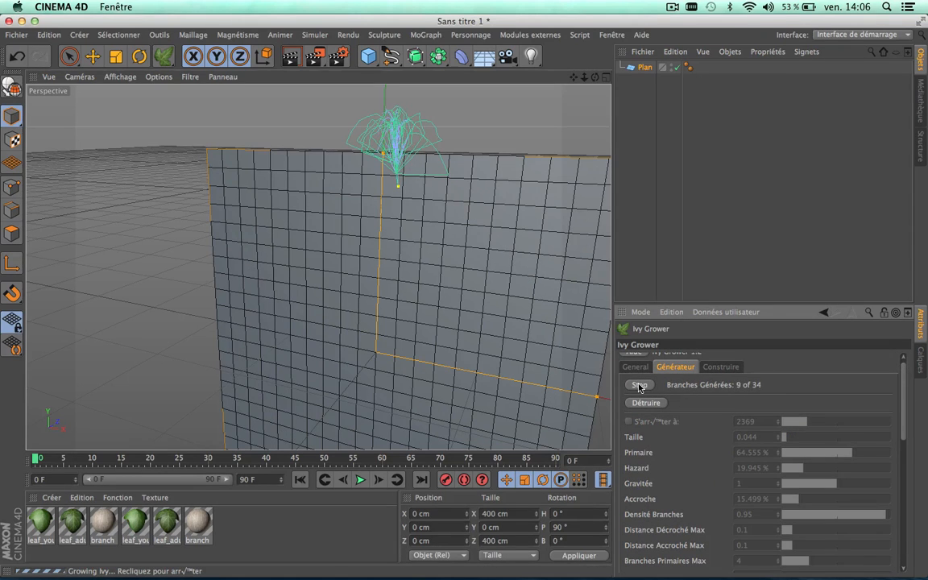
pyautogui.click(638, 386)
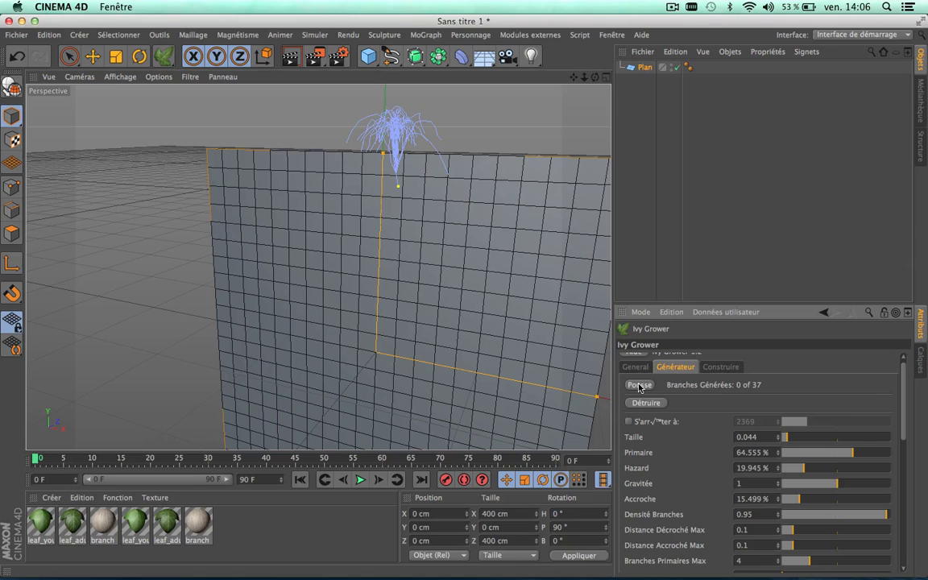
# - Undo the last change and destroy the grown ivy branches
pyautogui.moveTo(904, 381); pyautogui.dragTo(907, 424)
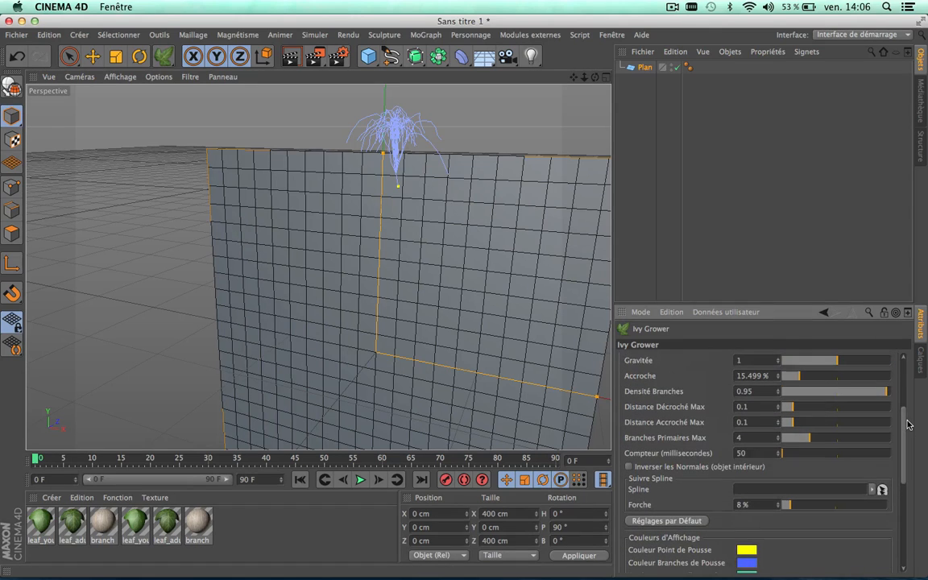
pyautogui.press('super+shift+a')
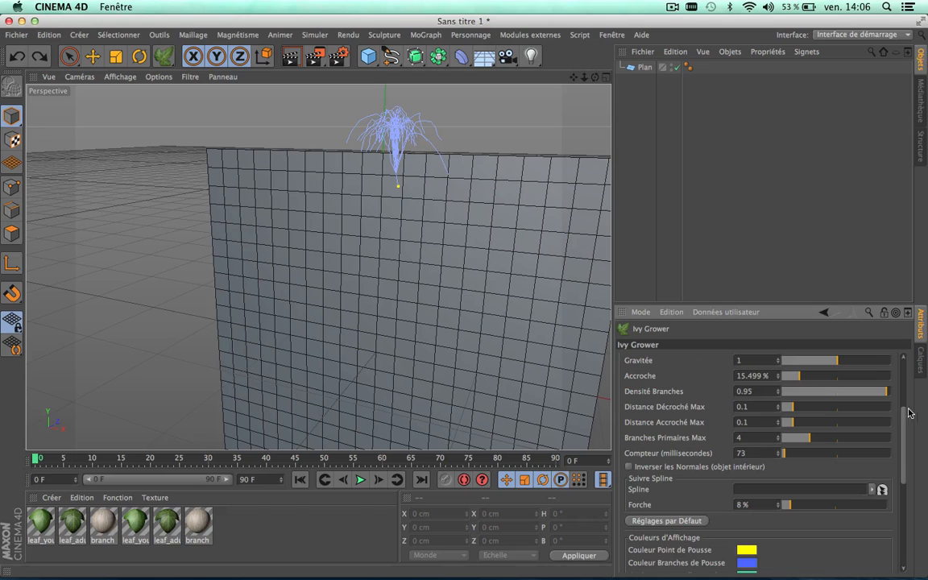
pyautogui.scroll(5, 908, 413)
pyautogui.click(645, 410)
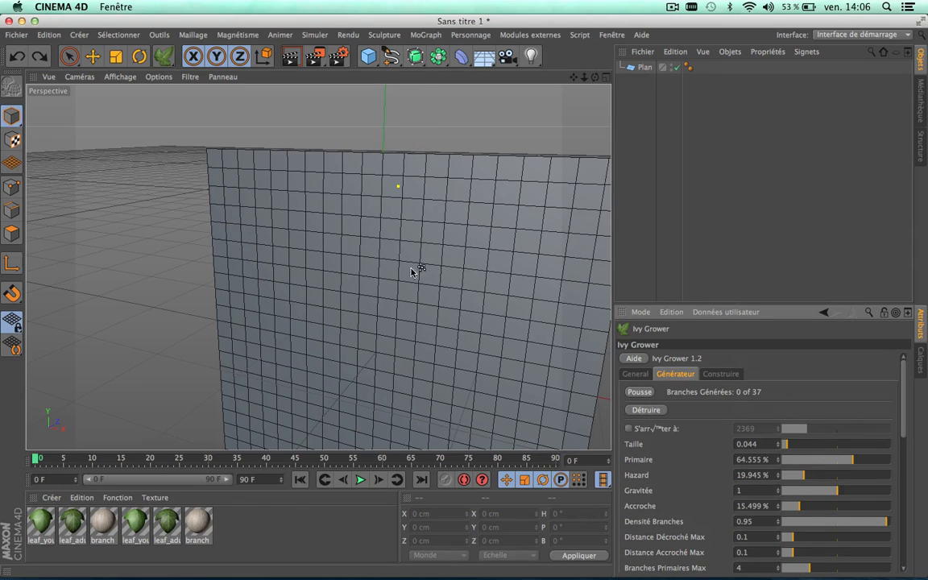
# - Add a new circle spline on the upright plane with a radius of 160 cm
pyautogui.click(391, 56)
pyautogui.click(522, 120)
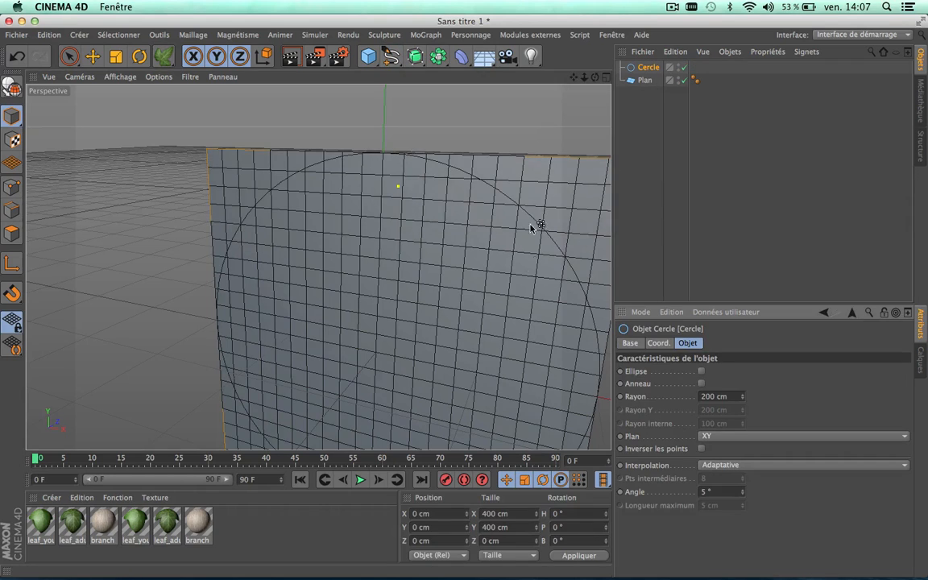
pyautogui.scroll(-3, 530, 242)
pyautogui.moveTo(742, 396); pyautogui.dragTo(709, 396)
pyautogui.scroll(5, 464, 265)
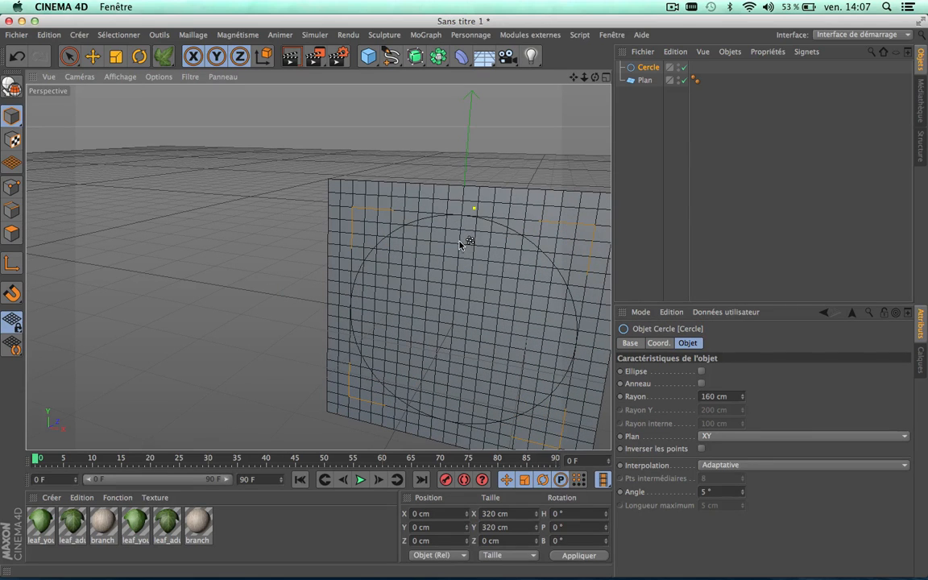
# - Place the ivy's growth start point on the upright plane, just inside the upper edge of the circle
pyautogui.click(460, 258)
pyautogui.click(512, 168)
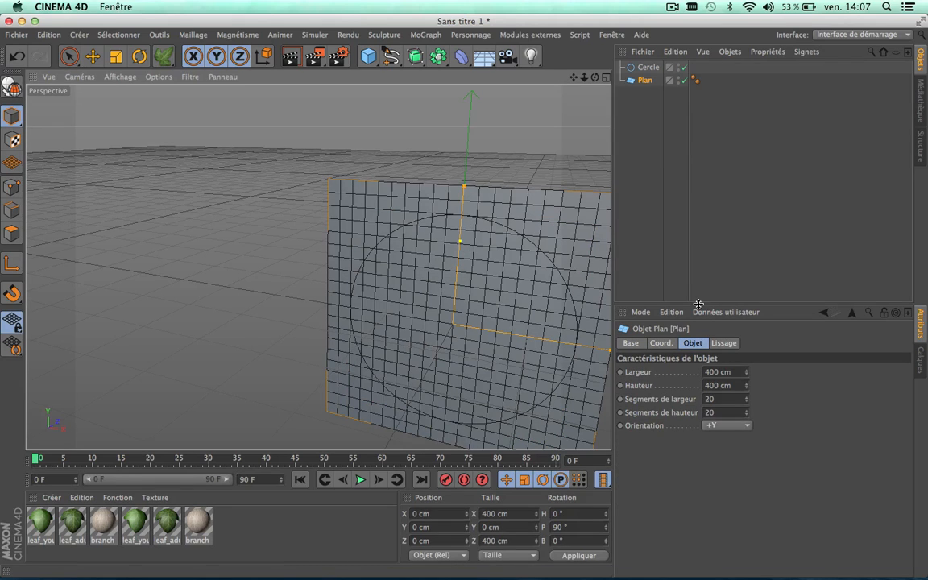
pyautogui.click(161, 55)
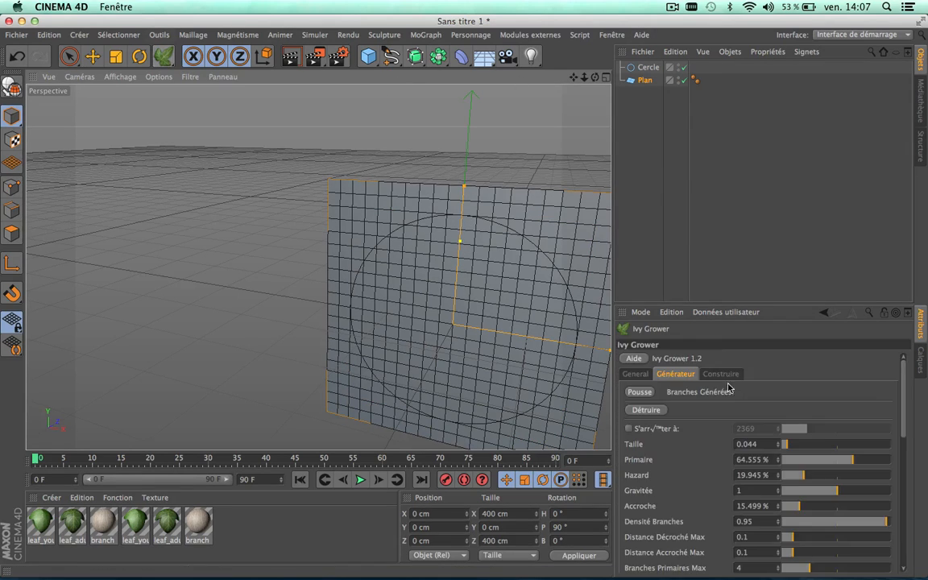
# - Assign the circle as the spline for the ivy to follow
pyautogui.scroll(-5, 904, 382)
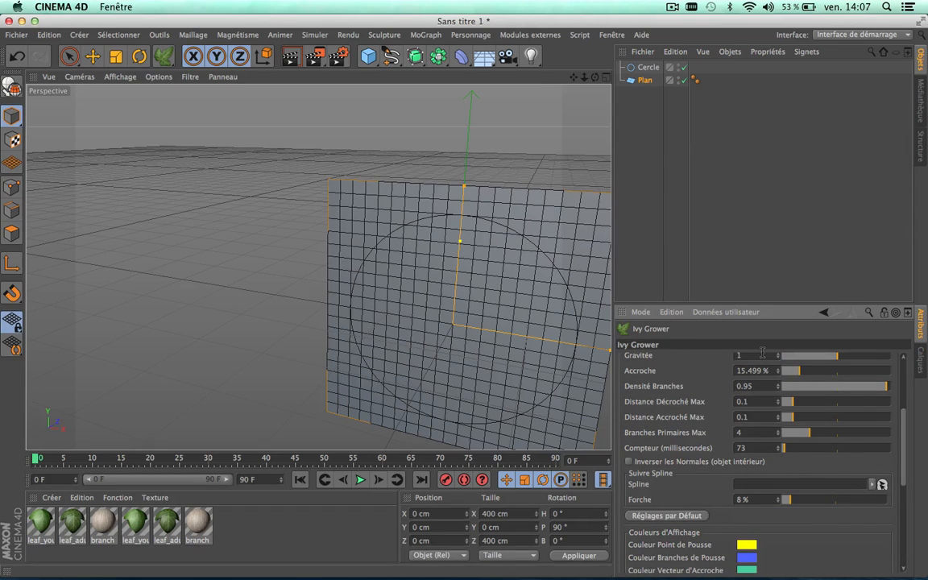
pyautogui.scroll(3, 907, 397)
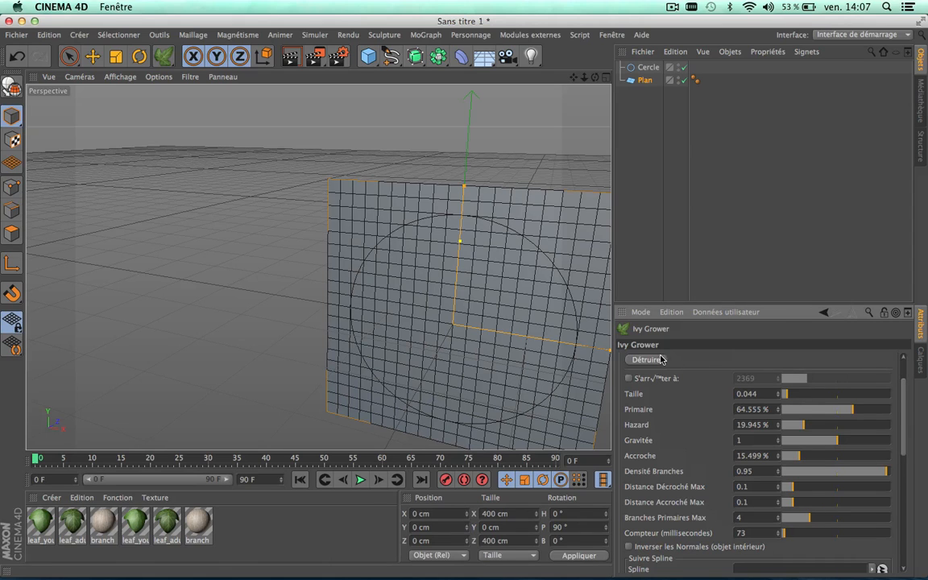
pyautogui.scroll(-4, 900, 387)
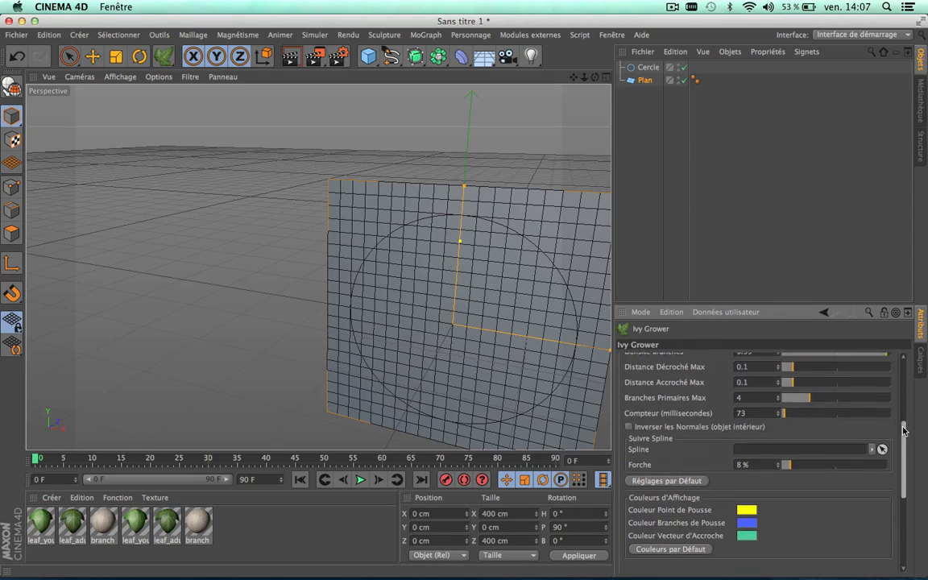
pyautogui.moveTo(648, 72); pyautogui.dragTo(797, 451)
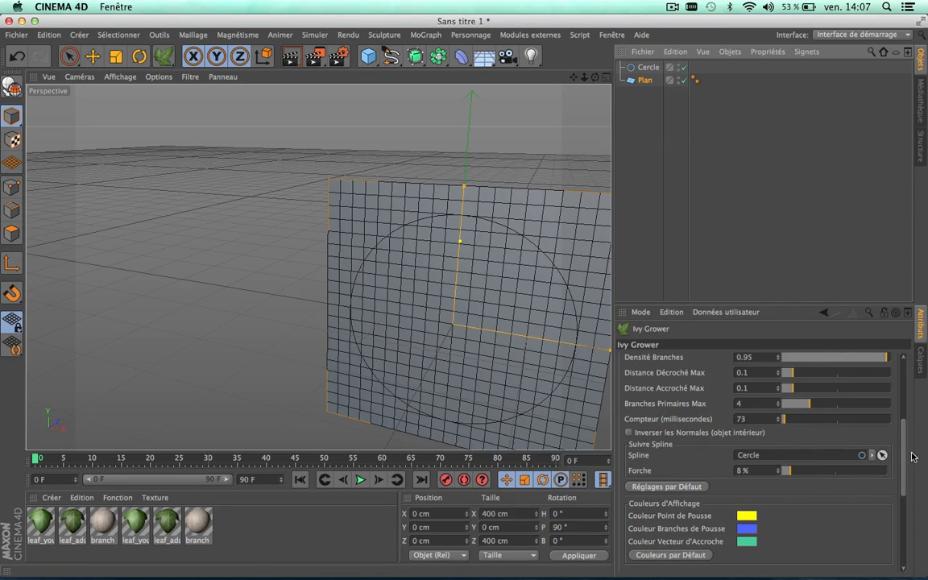
pyautogui.scroll(5, 905, 457)
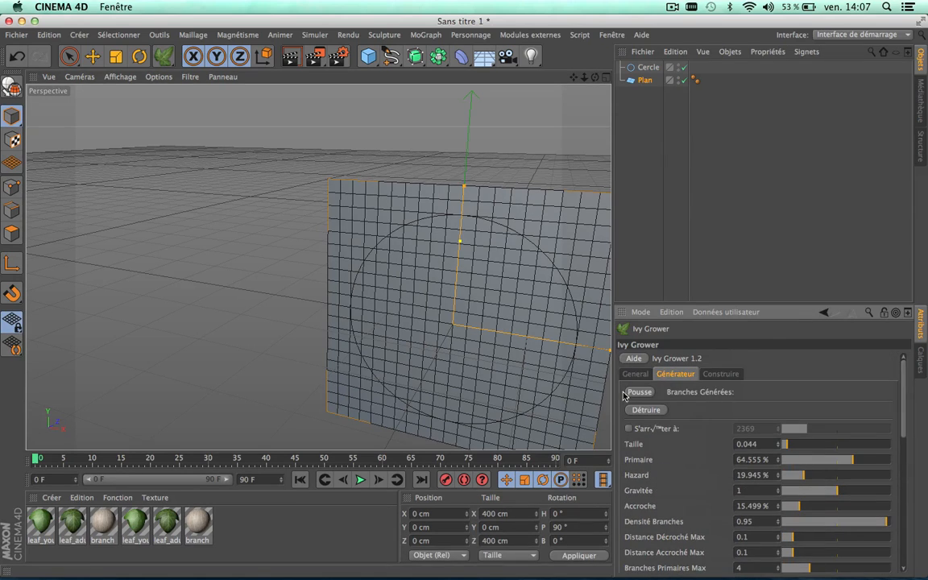
# - Grow the ivy from the start point and destroy the resulting branches
pyautogui.click(640, 392)
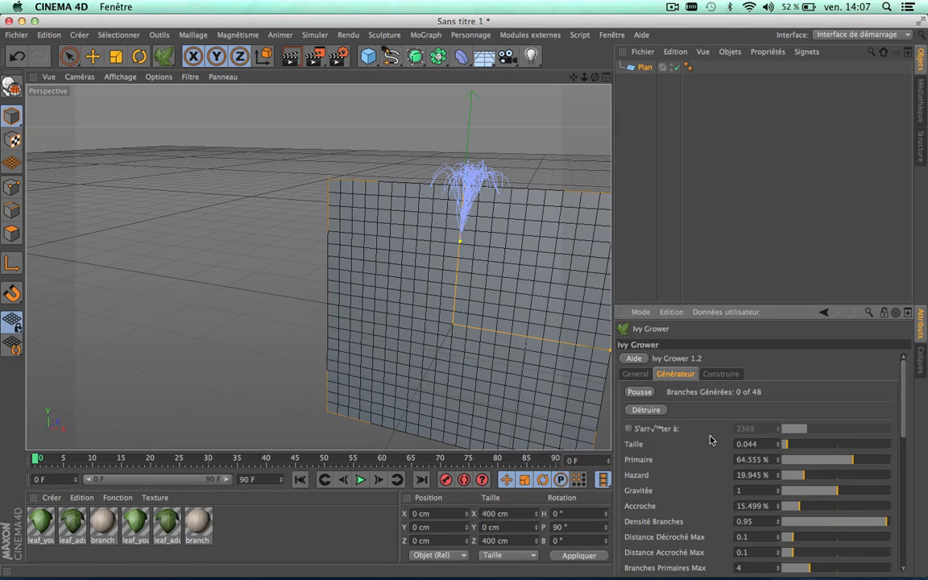
pyautogui.scroll(-3, 844, 417)
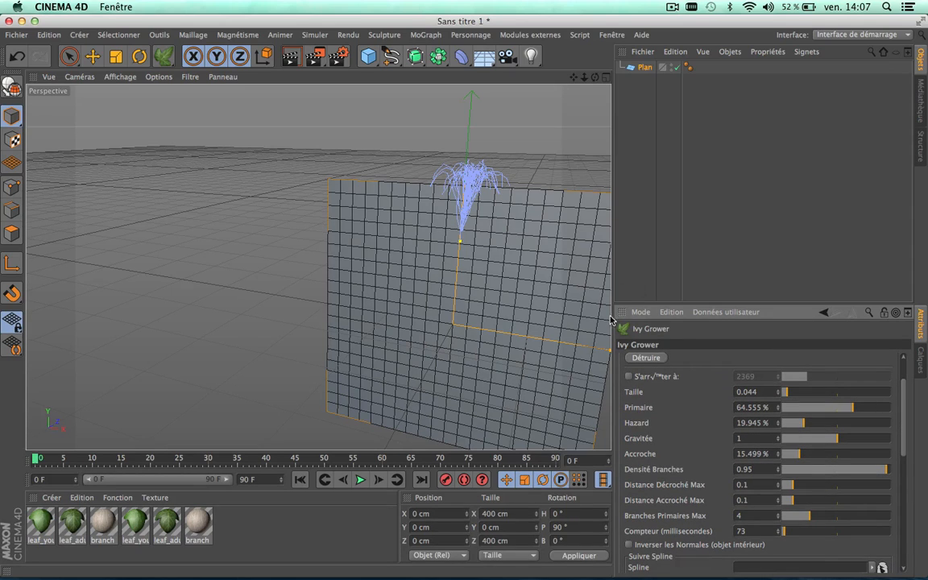
pyautogui.scroll(3, 905, 415)
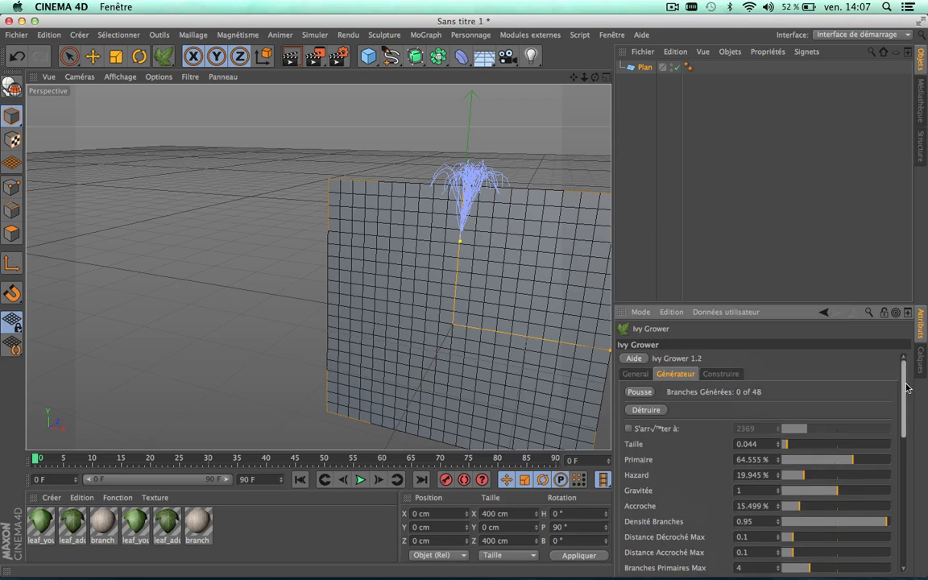
pyautogui.click(645, 412)
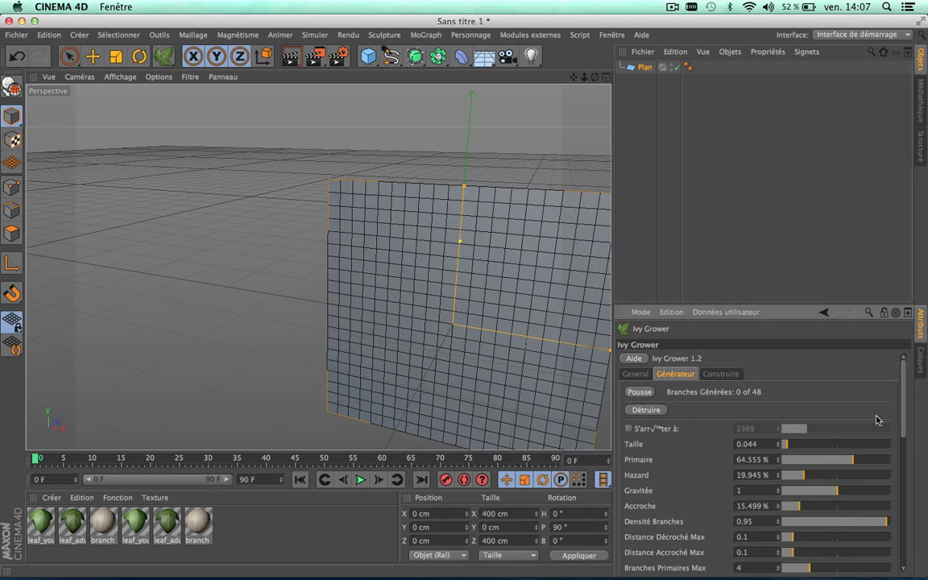
# - Set the spline-following force to 26 % and grow the ivy again briefly before stopping it
pyautogui.scroll(-3, 818, 386)
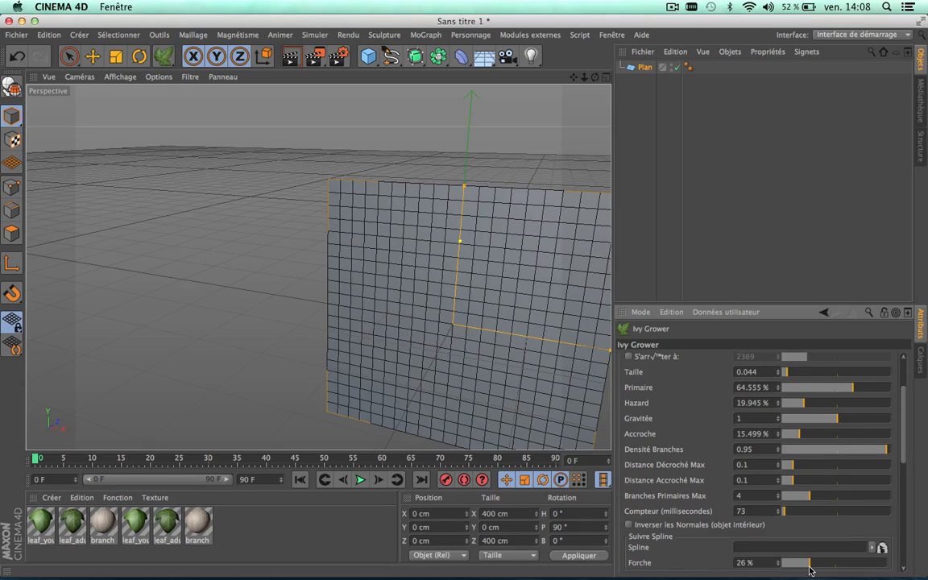
pyautogui.scroll(3, 904, 433)
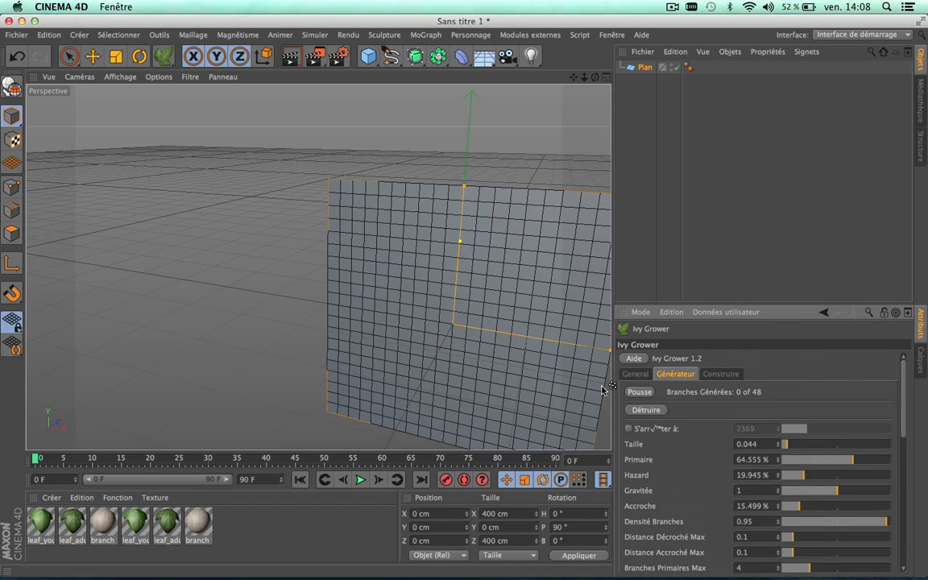
pyautogui.click(639, 392)
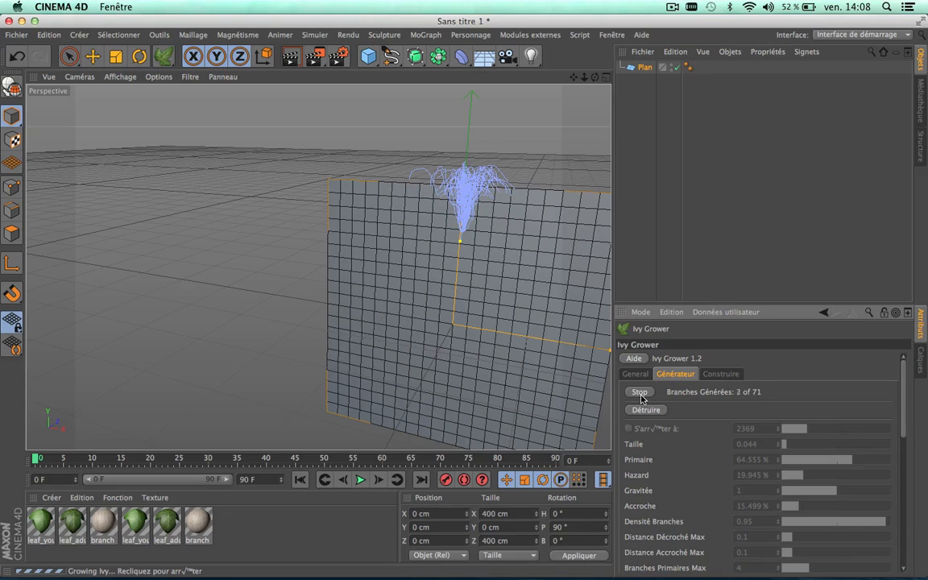
pyautogui.click(639, 392)
# - Destroy the grown branches and add a new circle spline with a radius of 150 cm
pyautogui.click(645, 410)
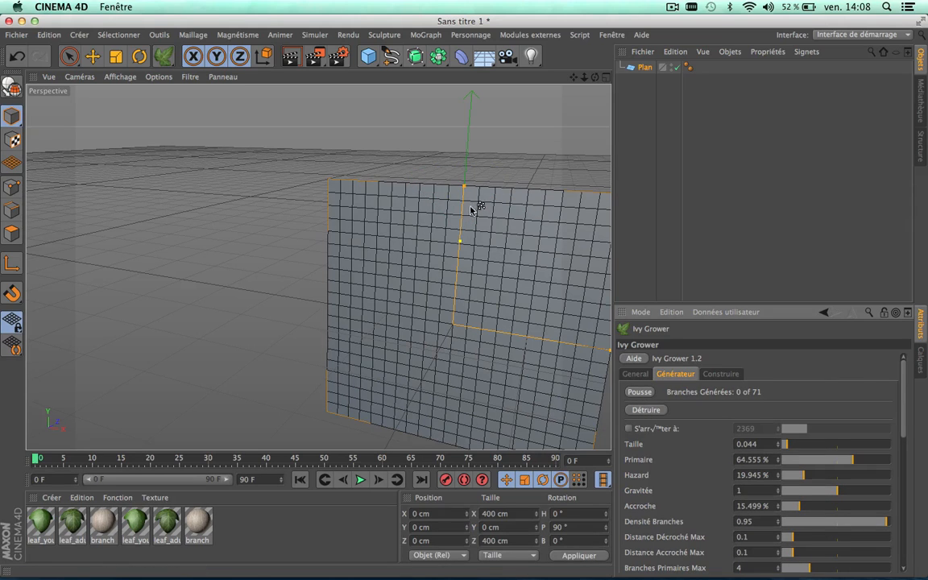
pyautogui.moveTo(391, 55); pyautogui.dragTo(509, 120)
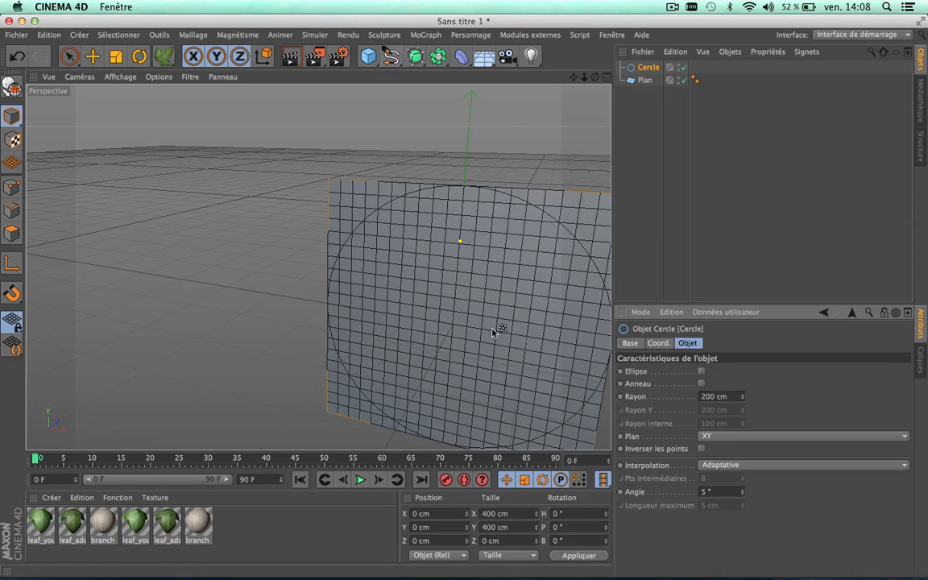
pyautogui.moveTo(742, 396); pyautogui.dragTo(741, 417)
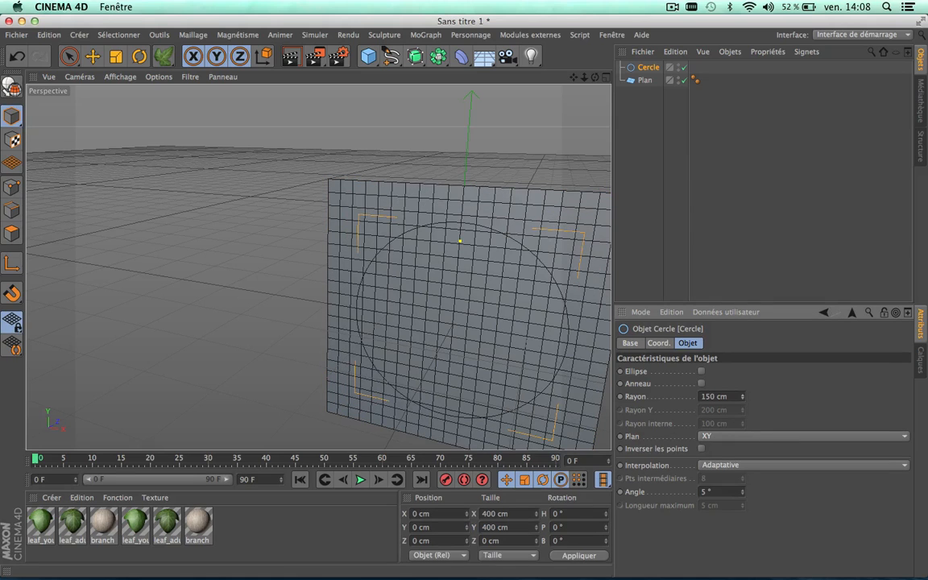
# - Assign the new 150 cm circle as the spline to follow and grow the ivy
pyautogui.click(155, 51)
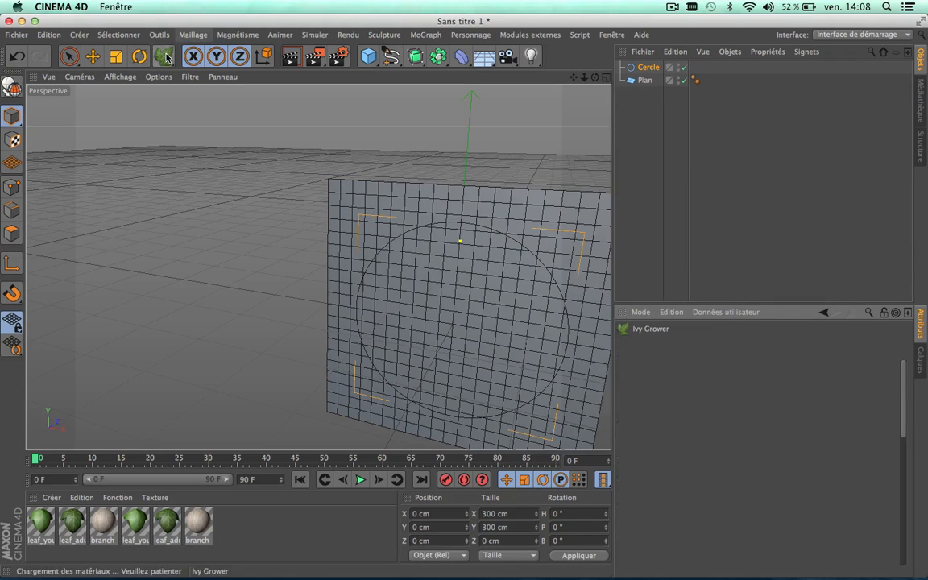
pyautogui.scroll(-5, 908, 387)
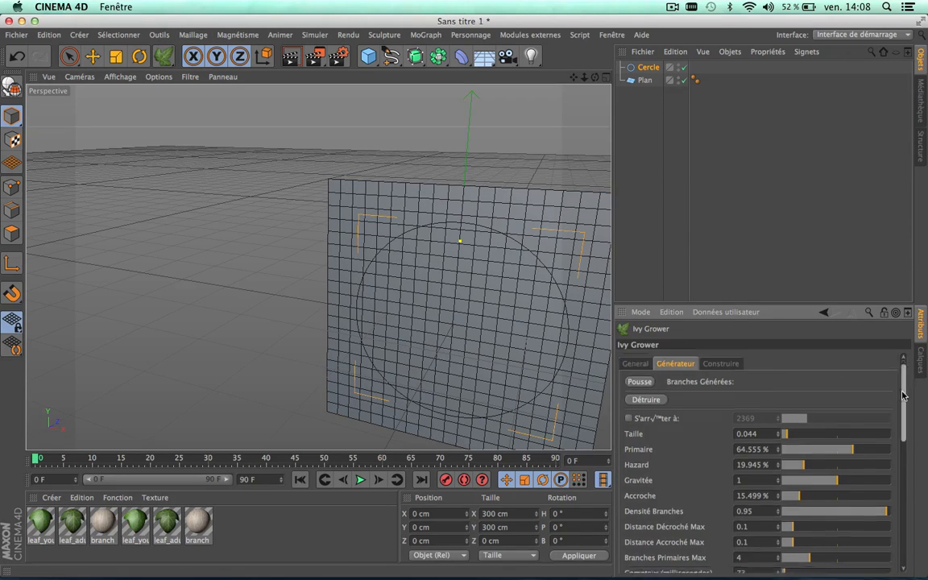
pyautogui.moveTo(767, 428); pyautogui.dragTo(773, 474)
pyautogui.moveTo(901, 455); pyautogui.dragTo(905, 403)
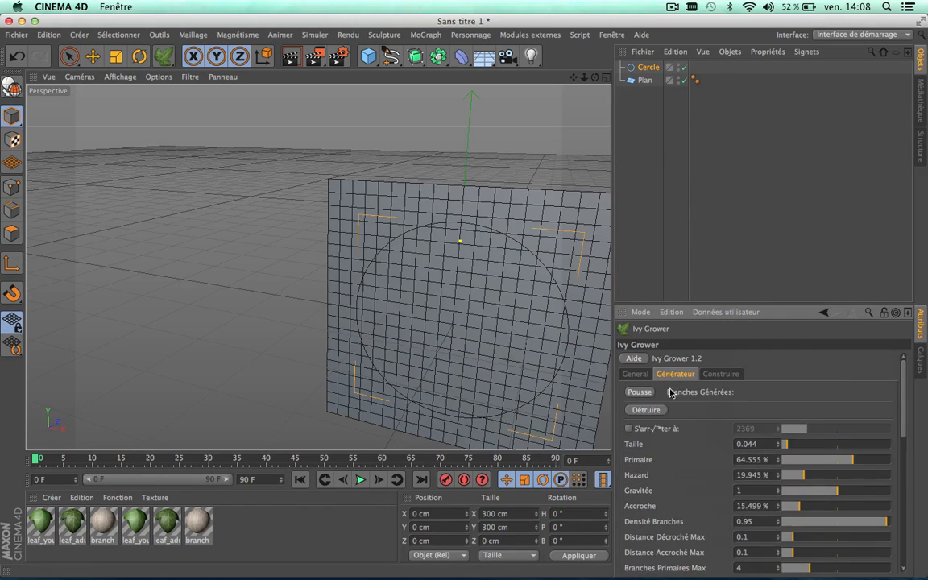
pyautogui.click(642, 392)
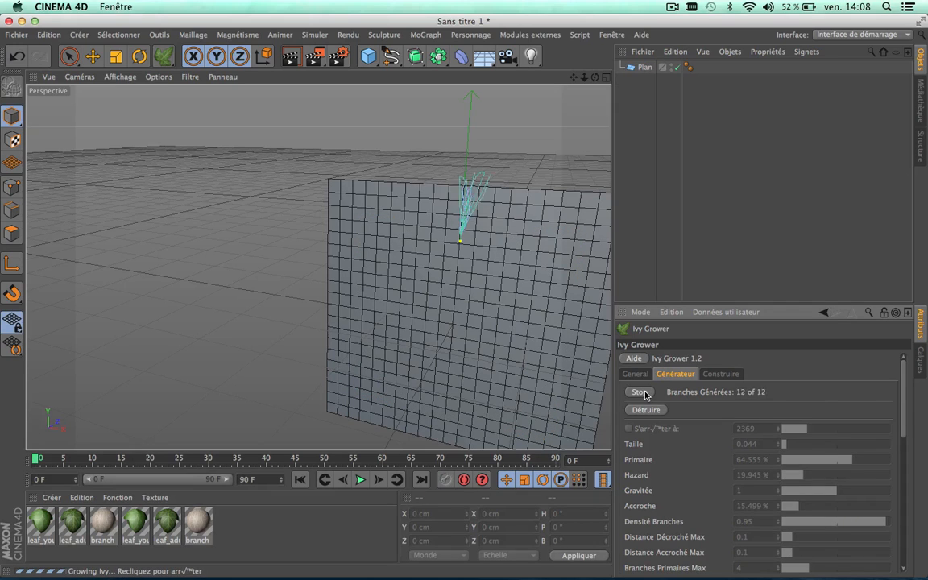
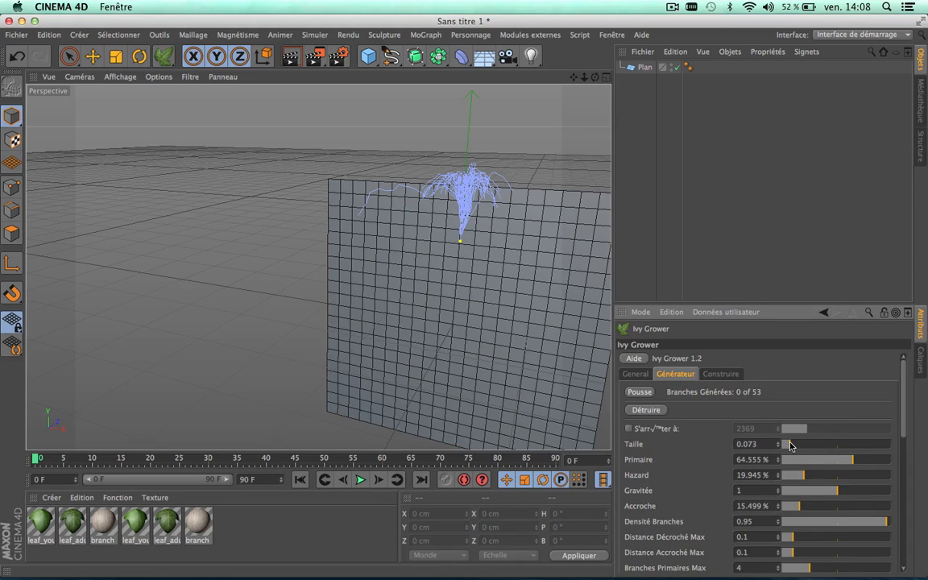
# - Set the ivy generator's Taille to 0.073, Primaire to 38 %, Gravitée to 1.69, Accroche to 39 % and Densité Branches to 0.389
pyautogui.moveTo(832, 462); pyautogui.dragTo(814, 462)
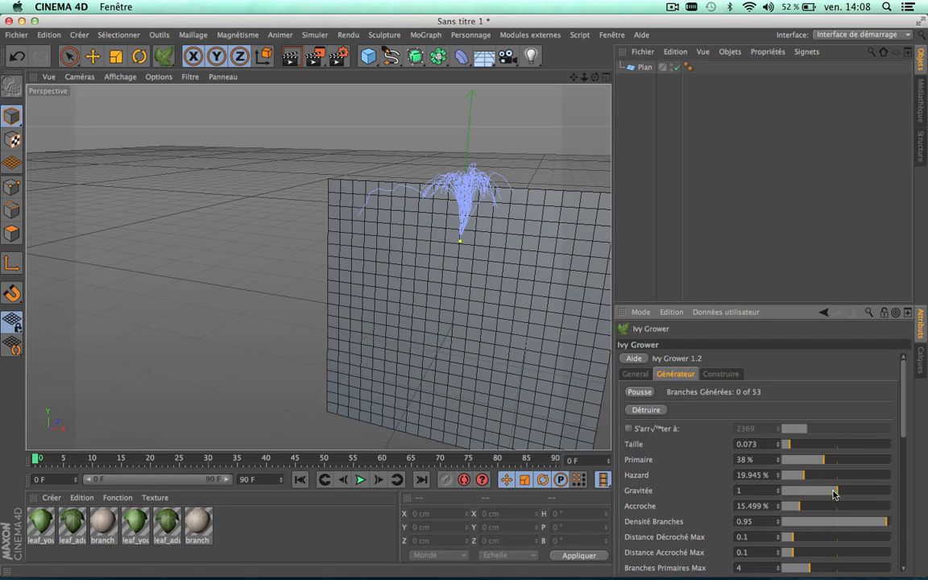
pyautogui.moveTo(834, 493); pyautogui.dragTo(877, 500)
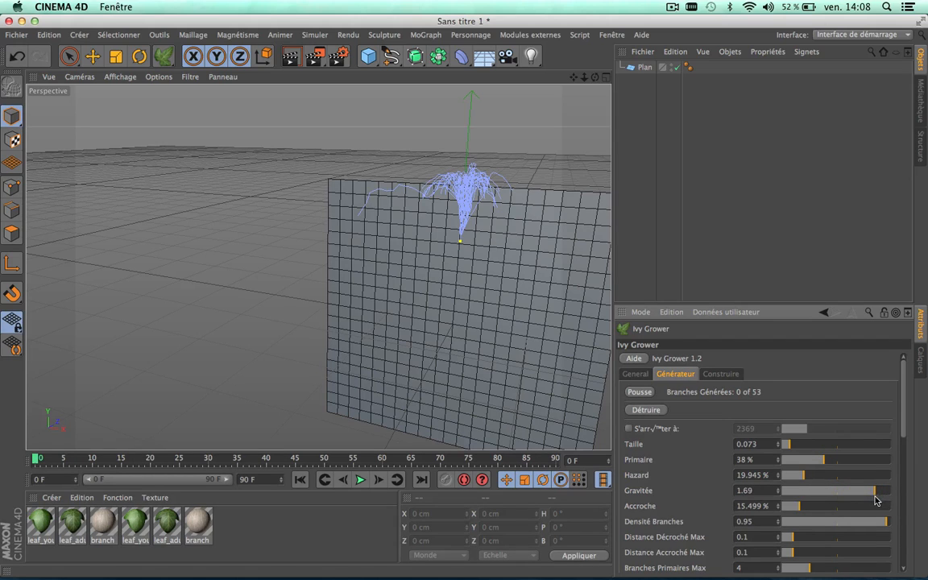
pyautogui.moveTo(814, 510)
pyautogui.mouseDown()
pyautogui.moveTo(825, 510)
pyautogui.moveTo(813, 515)
pyautogui.mouseUp()
pyautogui.moveTo(900, 417); pyautogui.dragTo(895, 440)
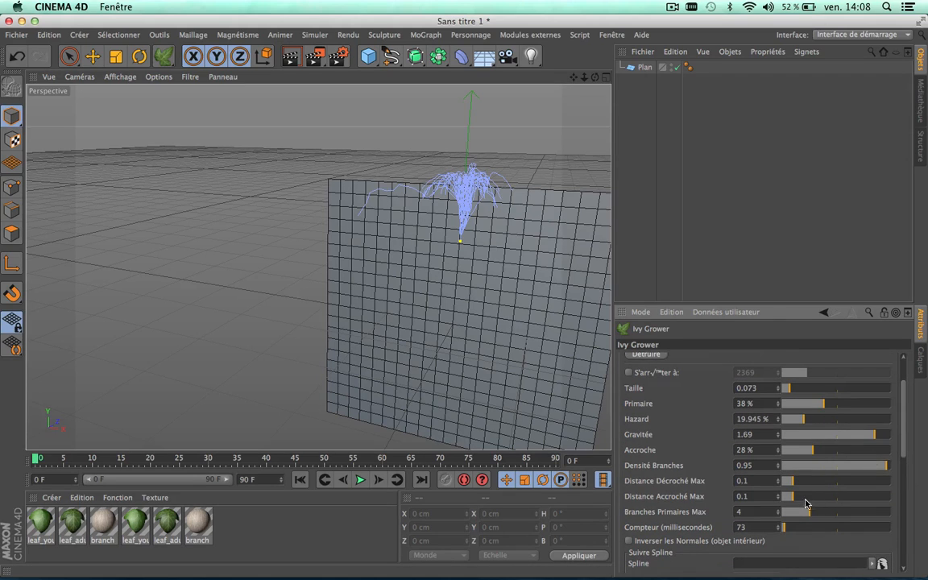
pyautogui.moveTo(834, 468); pyautogui.dragTo(820, 472)
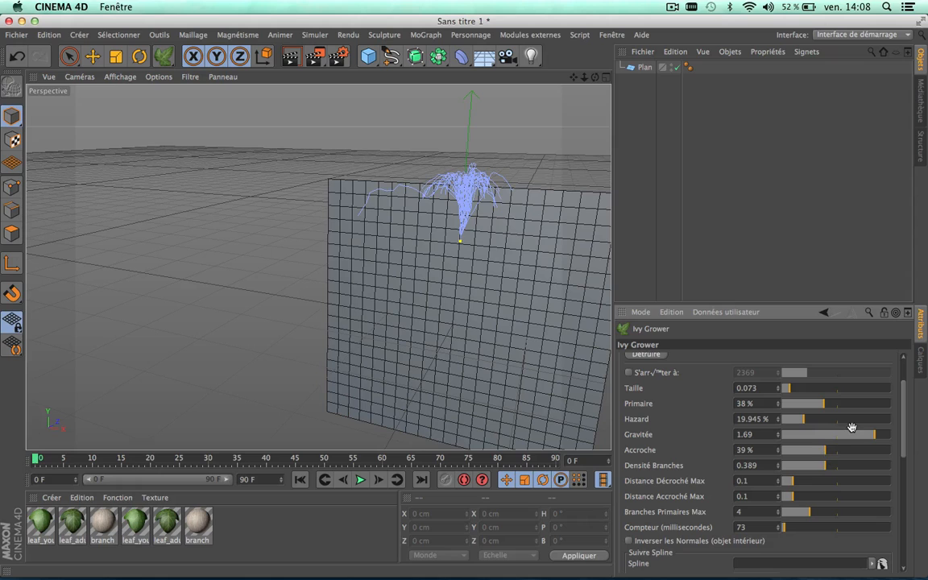
# - Set Hazard to 37 %, Gravitée to 0.766, Distance Décroché Max to 0.365, Distance Accroché Max to 0.383 and Branches Primaires Max to 6
pyautogui.moveTo(851, 430); pyautogui.dragTo(820, 419)
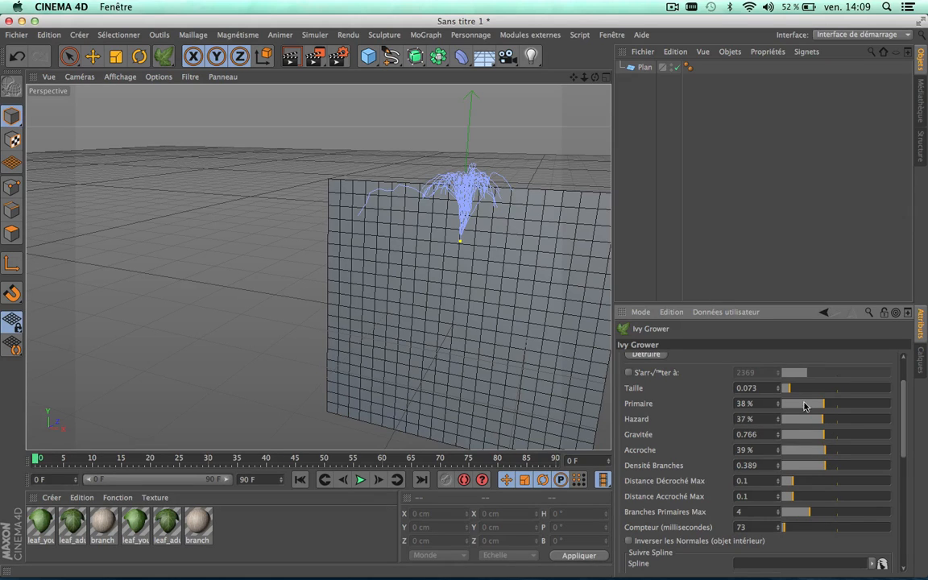
pyautogui.moveTo(808, 486); pyautogui.dragTo(831, 518)
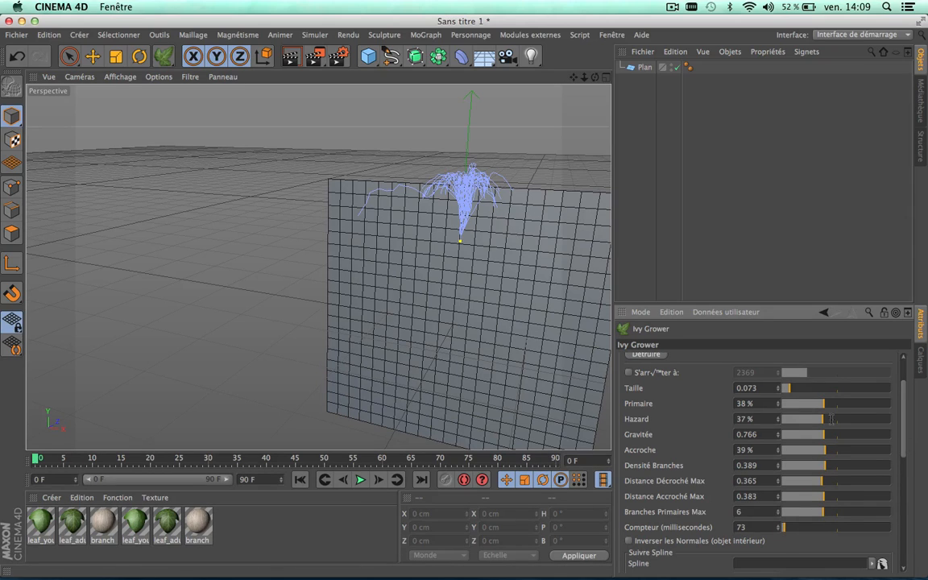
pyautogui.scroll(2, 913, 429)
pyautogui.scroll(-4, 901, 403)
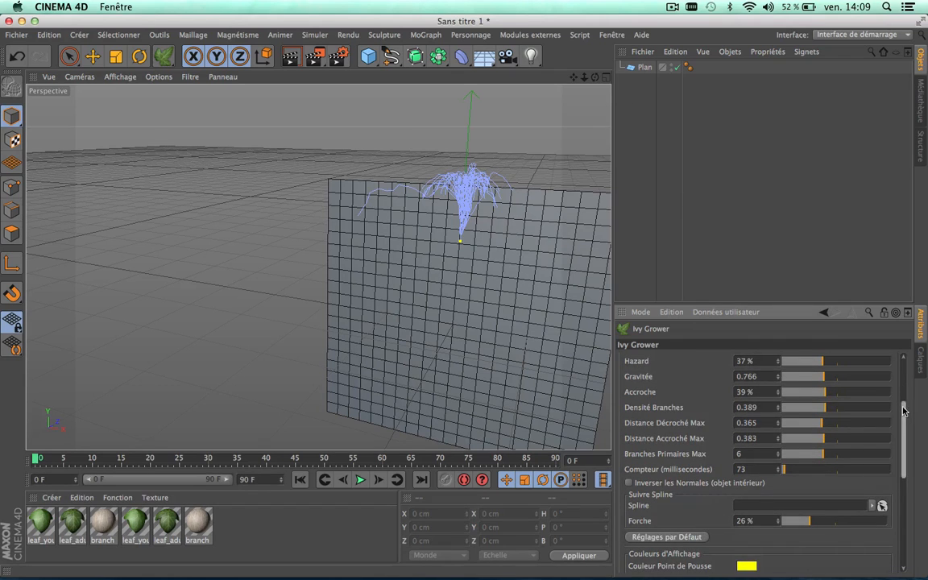
pyautogui.scroll(3, 815, 379)
# - Destroy the grown ivy branches and add a circle spline with a radius of 159 cm on the plane
pyautogui.click(645, 409)
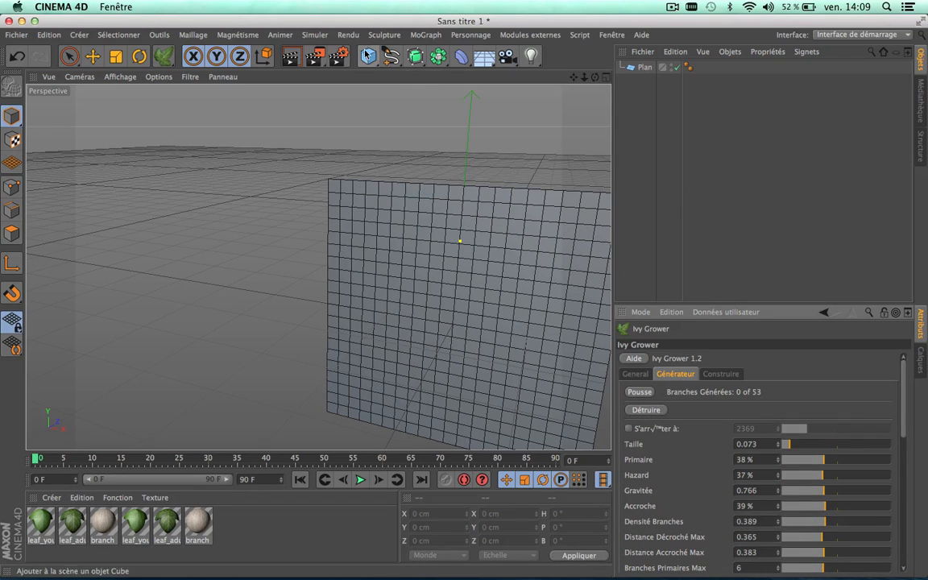
pyautogui.click(391, 55)
pyautogui.click(507, 118)
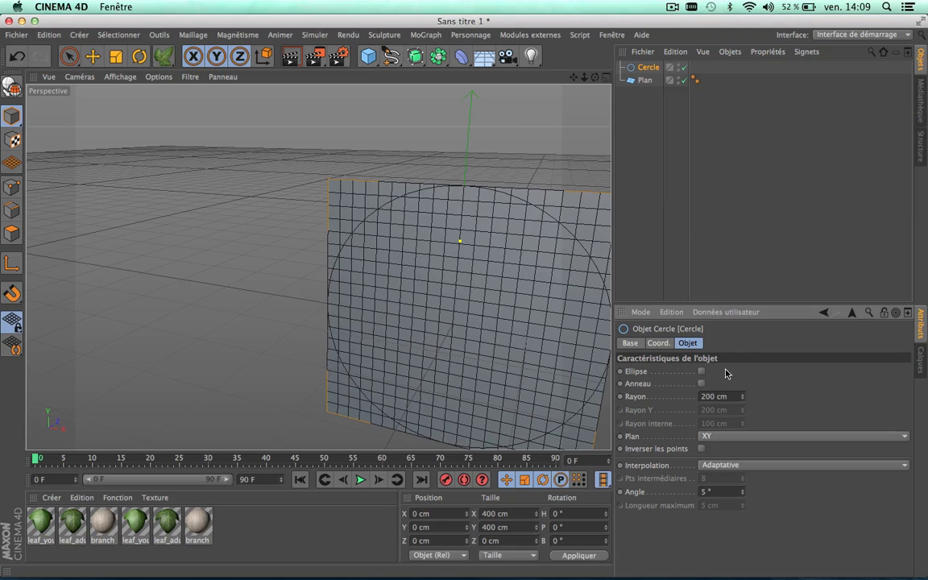
pyautogui.moveTo(742, 398); pyautogui.dragTo(750, 403)
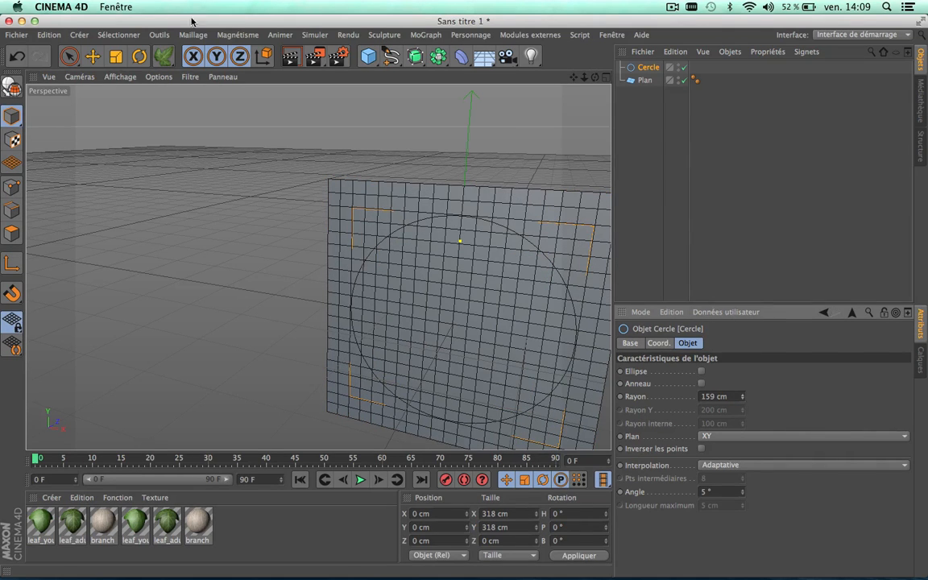
# - Place the ivy's growth start point on the plane close to the top of the circle and reopen the ivy generator settings
pyautogui.click(163, 55)
pyautogui.click(461, 223)
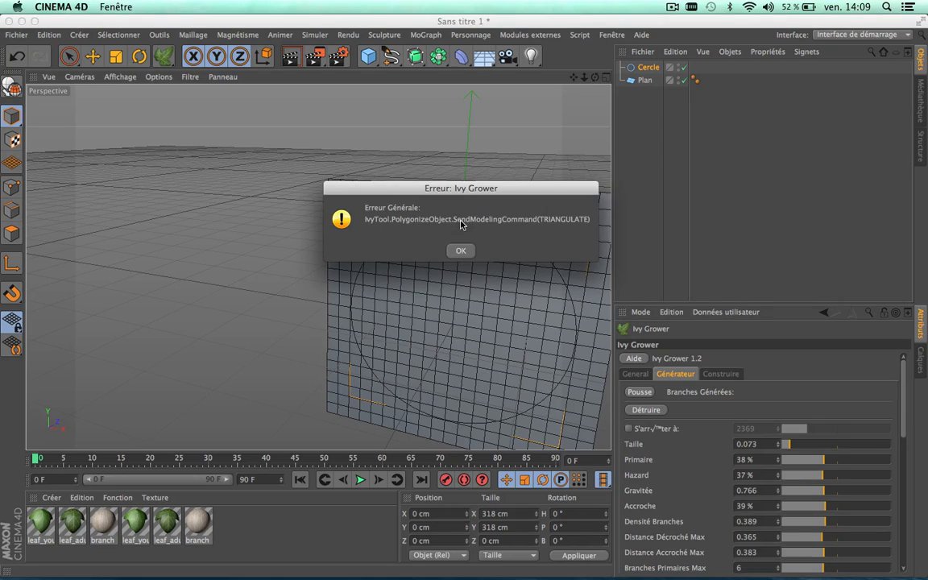
pyautogui.click(460, 250)
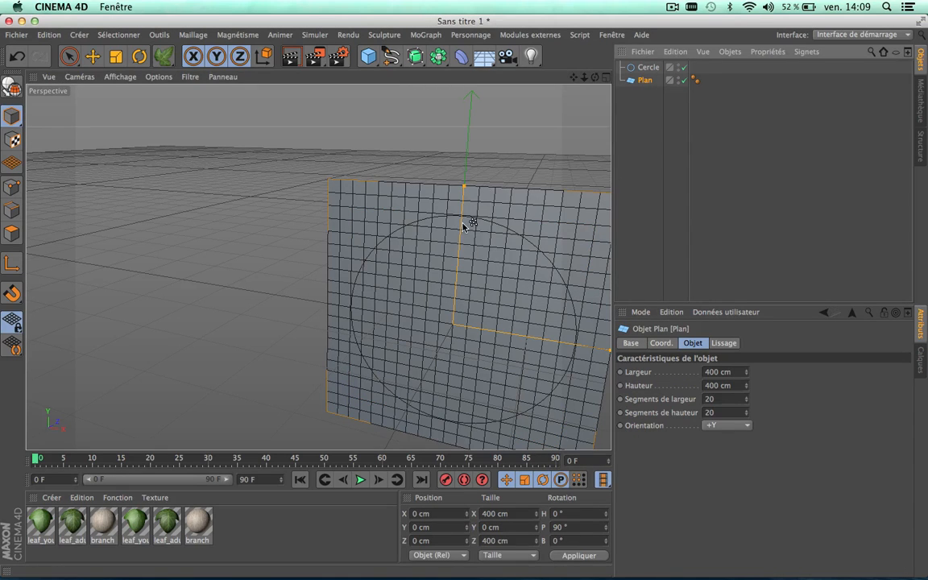
pyautogui.click(164, 55)
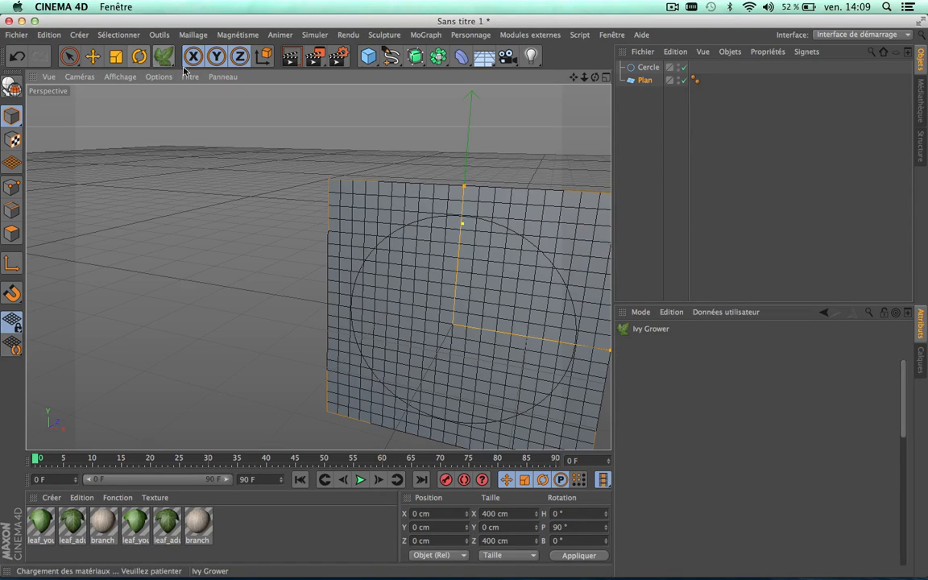
# - Grow trial ivy from the start point without a follow spline and destroy the branches
pyautogui.scroll(-5, 904, 372)
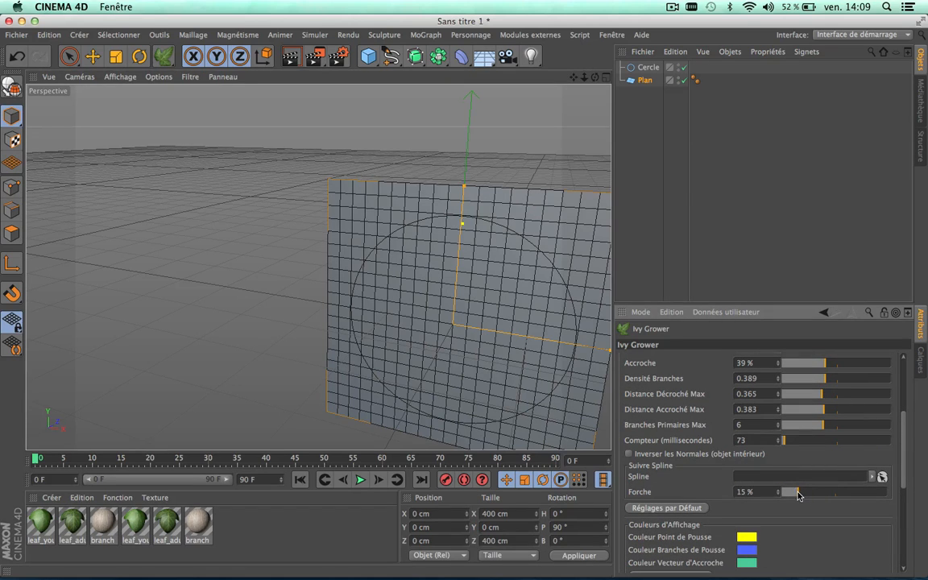
pyautogui.scroll(5, 691, 401)
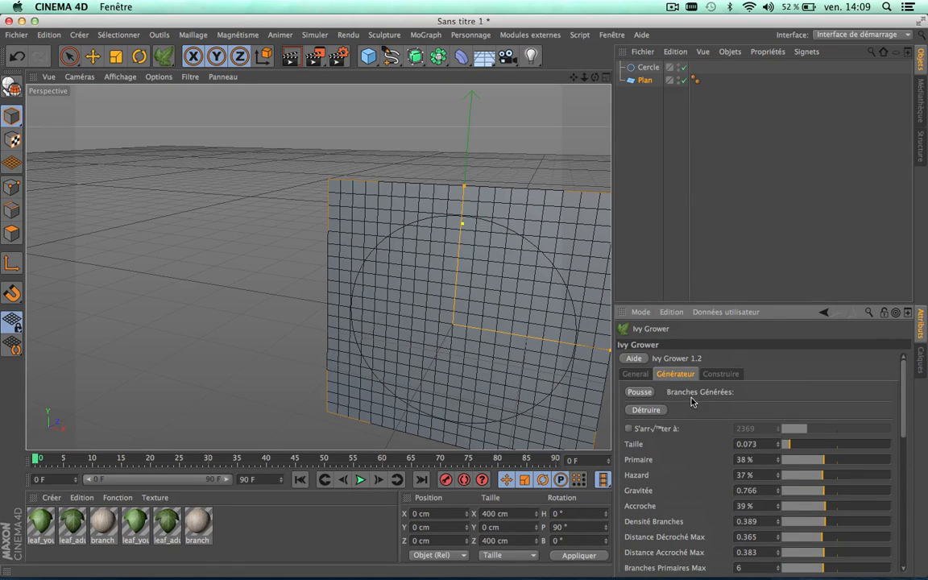
pyautogui.click(640, 392)
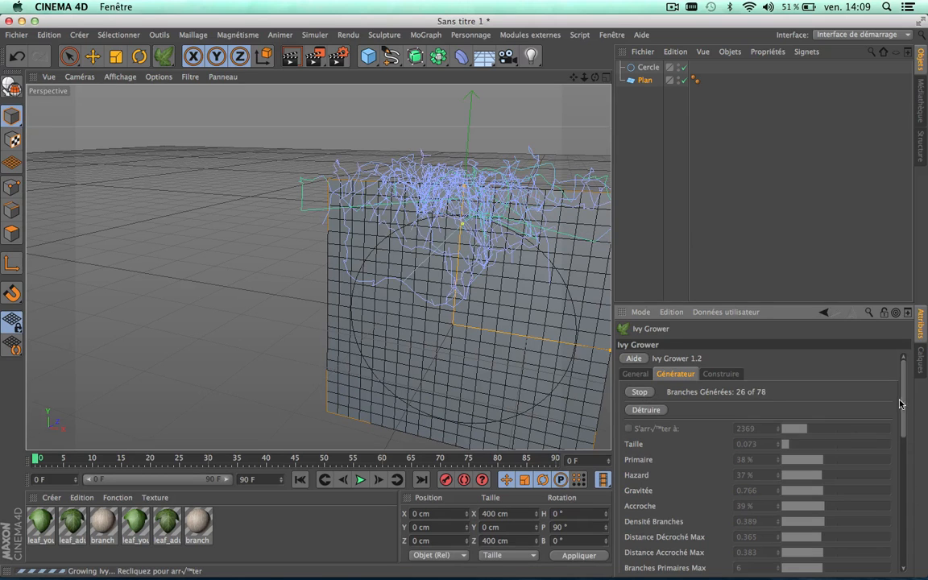
pyautogui.moveTo(903, 402); pyautogui.dragTo(903, 375)
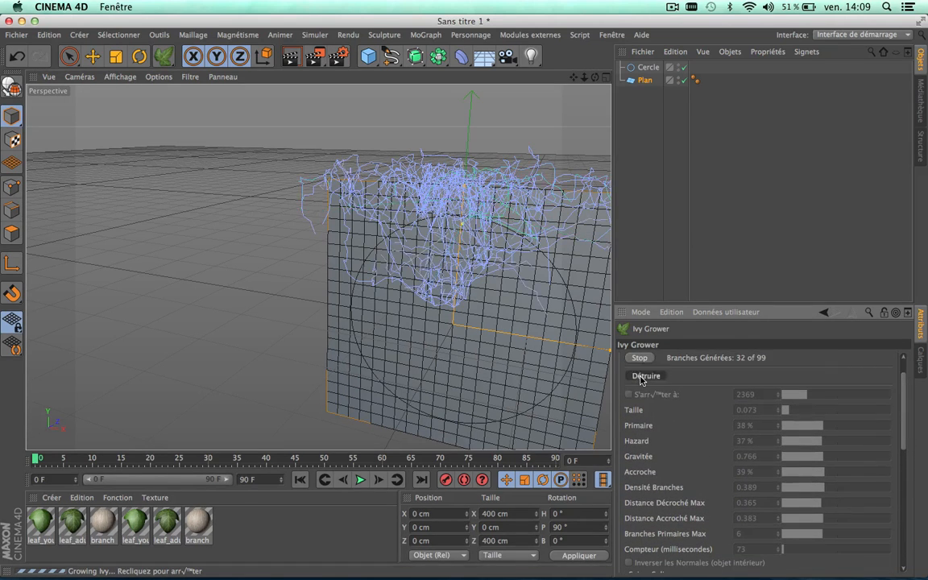
pyautogui.click(645, 376)
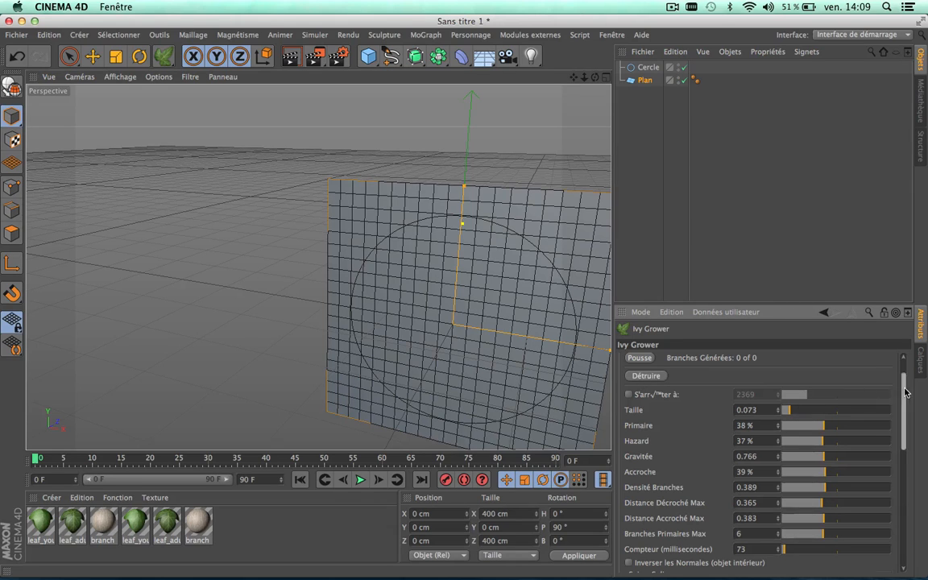
# - Assign the circle as the ivy's follow spline and grow branches from the start point near the plane's upper edge
pyautogui.moveTo(904, 390); pyautogui.dragTo(905, 437)
pyautogui.click(649, 68)
pyautogui.moveTo(649, 68); pyautogui.dragTo(793, 449)
pyautogui.moveTo(908, 439); pyautogui.dragTo(905, 379)
pyautogui.click(647, 392)
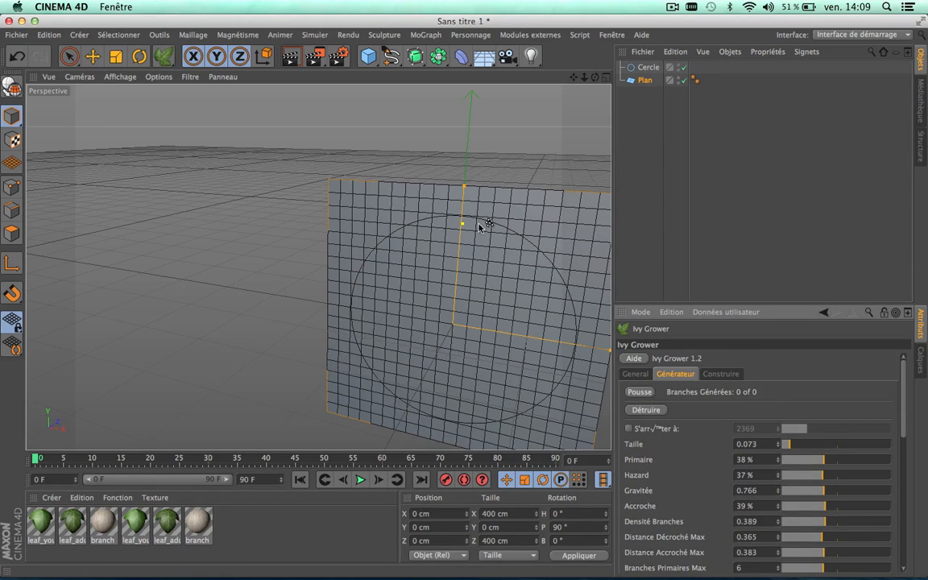
pyautogui.click(640, 392)
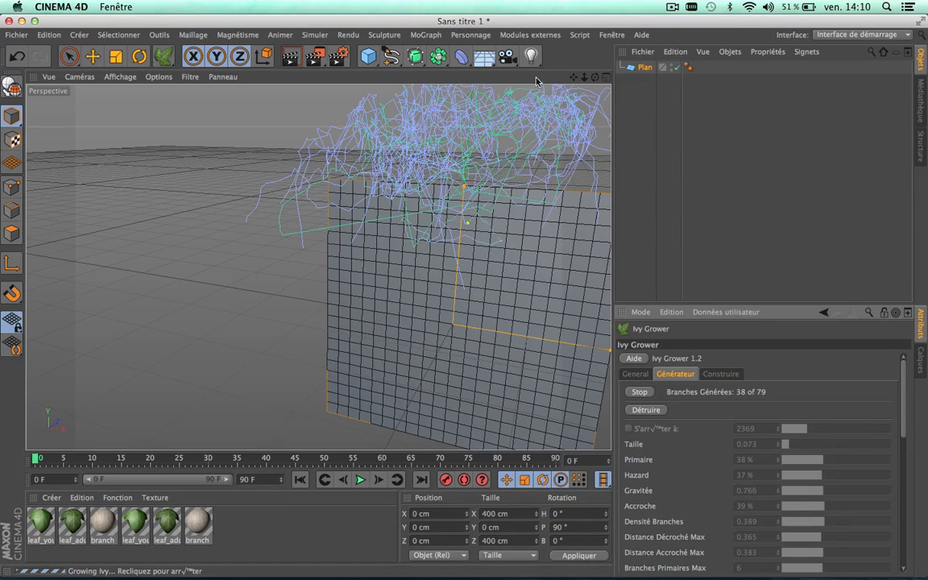
pyautogui.moveTo(576, 78); pyautogui.dragTo(699, 207)
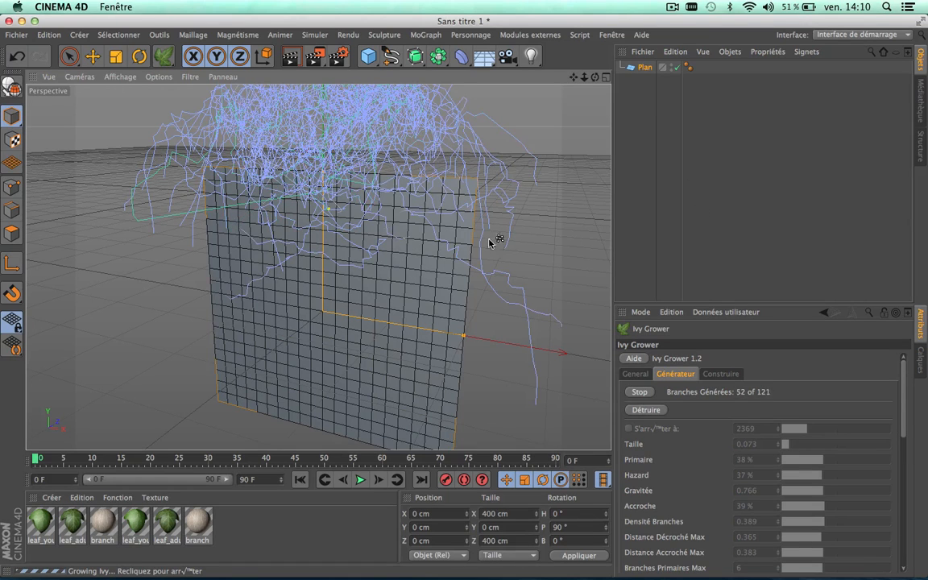
pyautogui.scroll(-4, 439, 280)
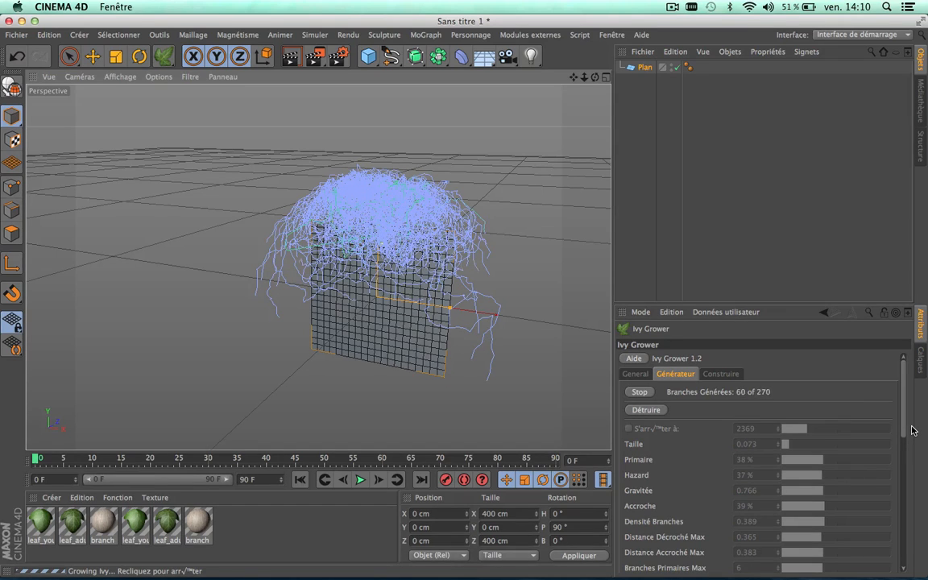
pyautogui.moveTo(905, 434); pyautogui.dragTo(906, 467)
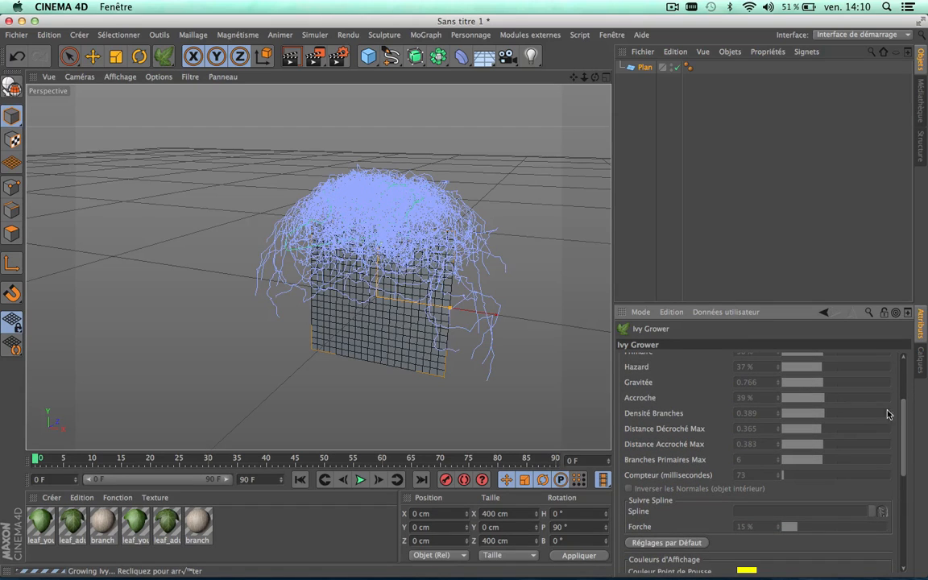
pyautogui.scroll(5, 773, 395)
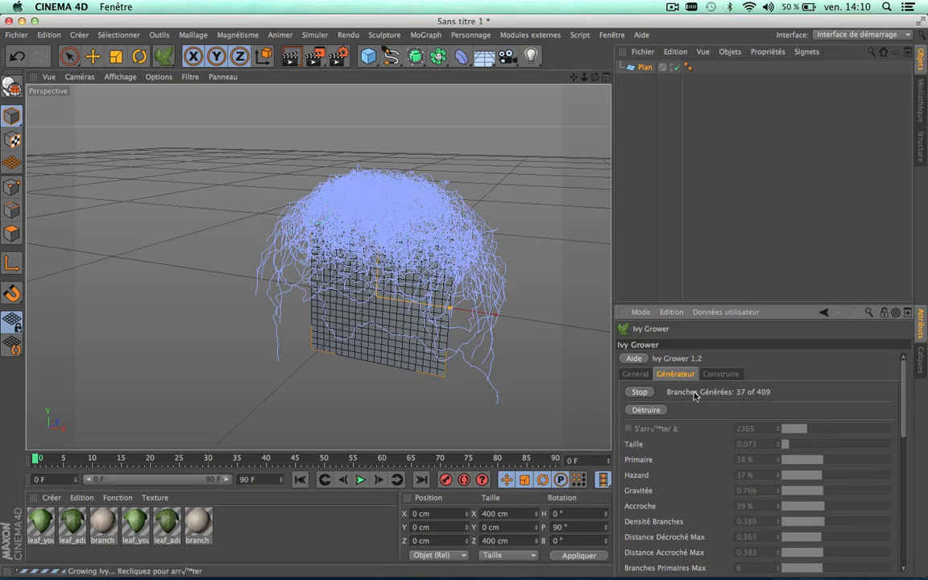
# - Destroy the grown ivy branches and add a new circle spline with a radius of 143 cm
pyautogui.click(646, 410)
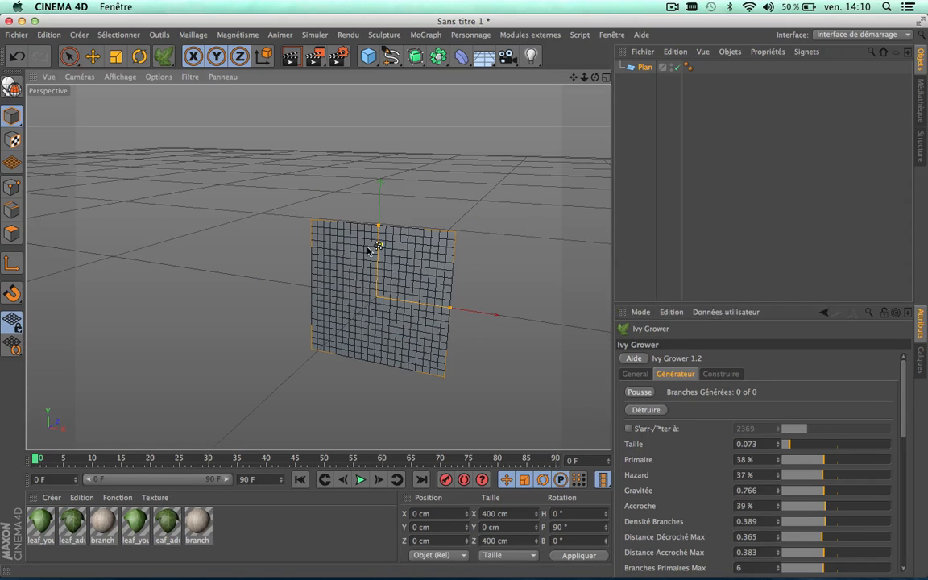
pyautogui.scroll(3, 367, 250)
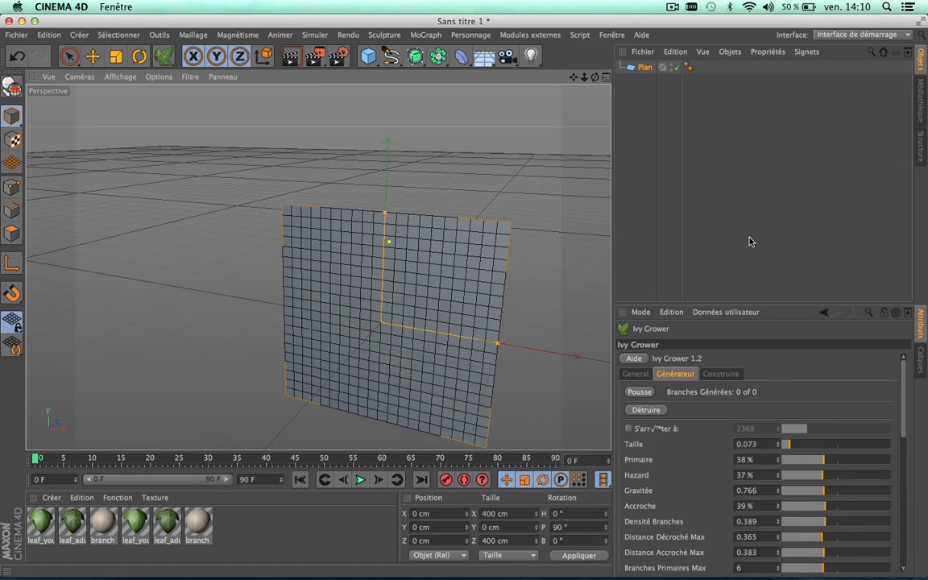
pyautogui.scroll(-3, 902, 398)
pyautogui.scroll(3, 904, 407)
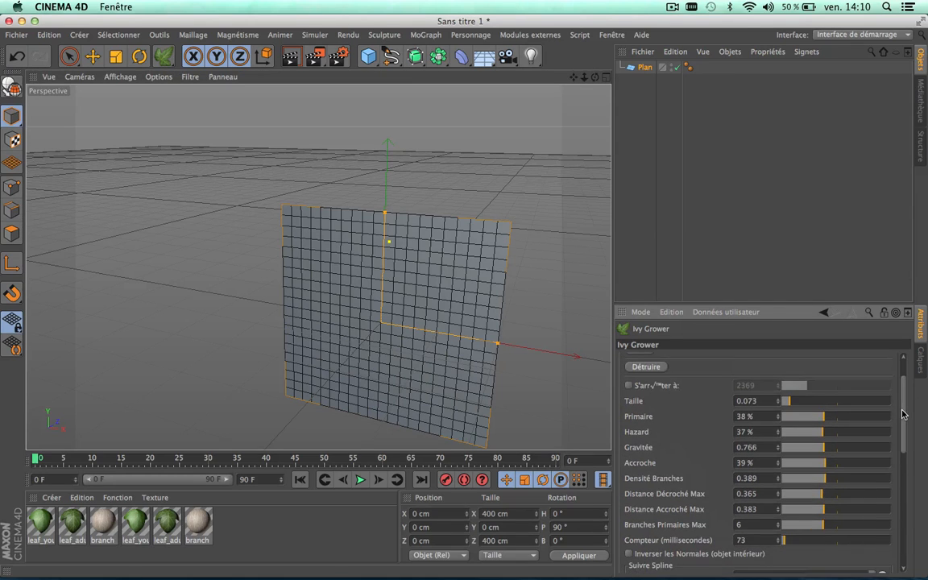
pyautogui.scroll(-5, 904, 435)
pyautogui.scroll(4, 903, 462)
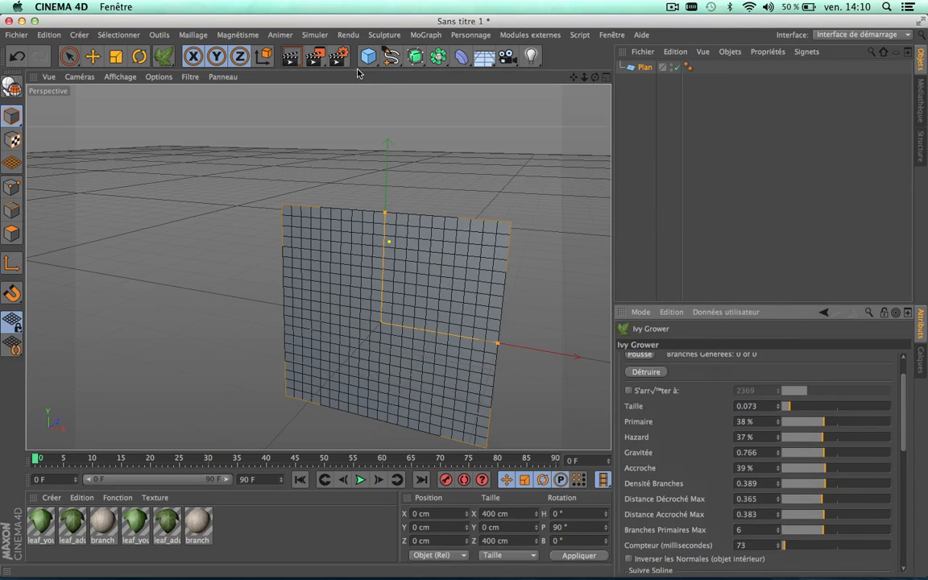
pyautogui.click(391, 56)
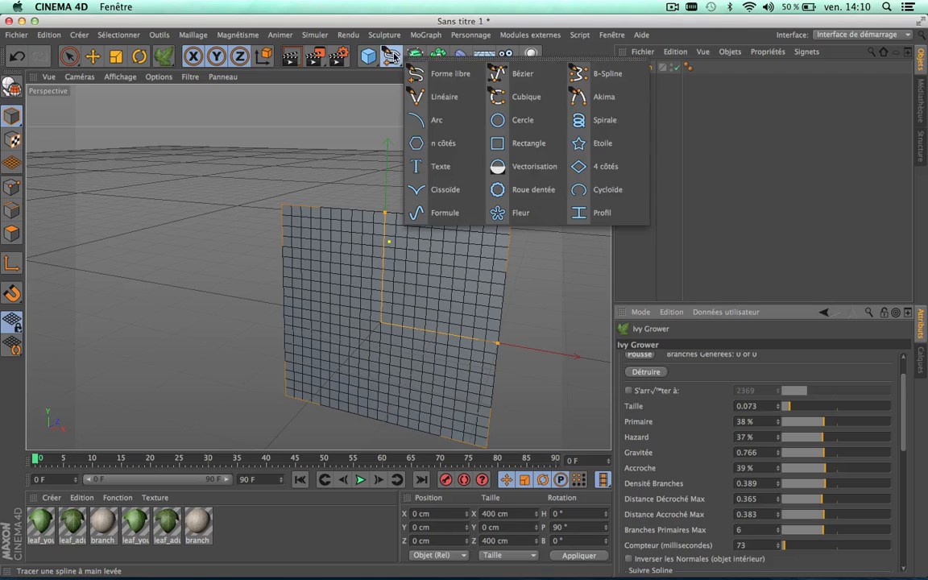
pyautogui.click(528, 120)
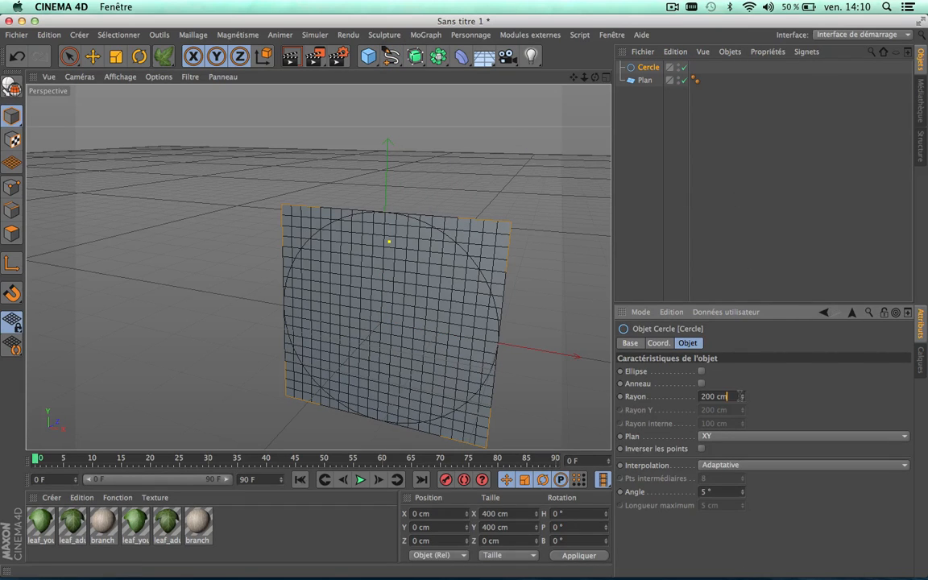
pyautogui.moveTo(742, 396); pyautogui.dragTo(834, 411)
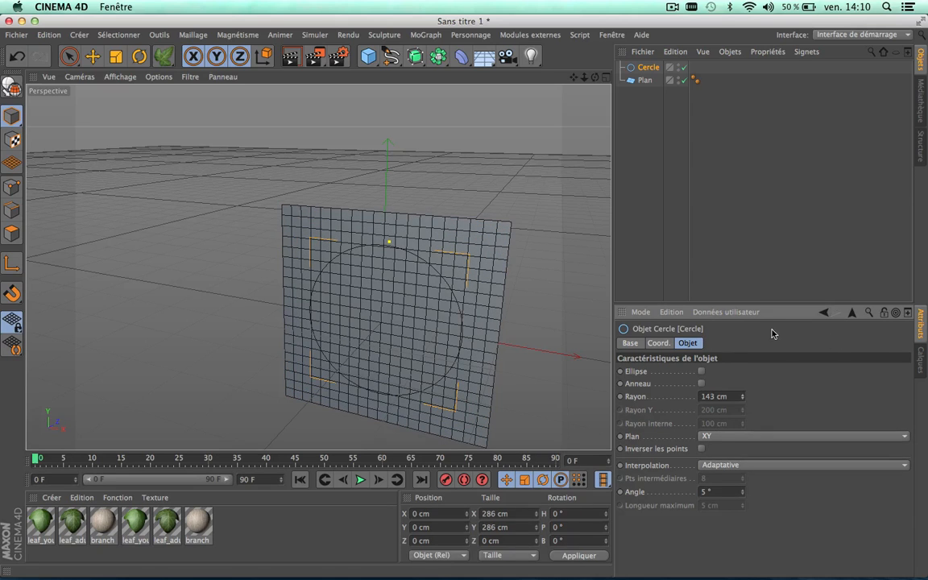
pyautogui.click(656, 343)
pyautogui.click(630, 343)
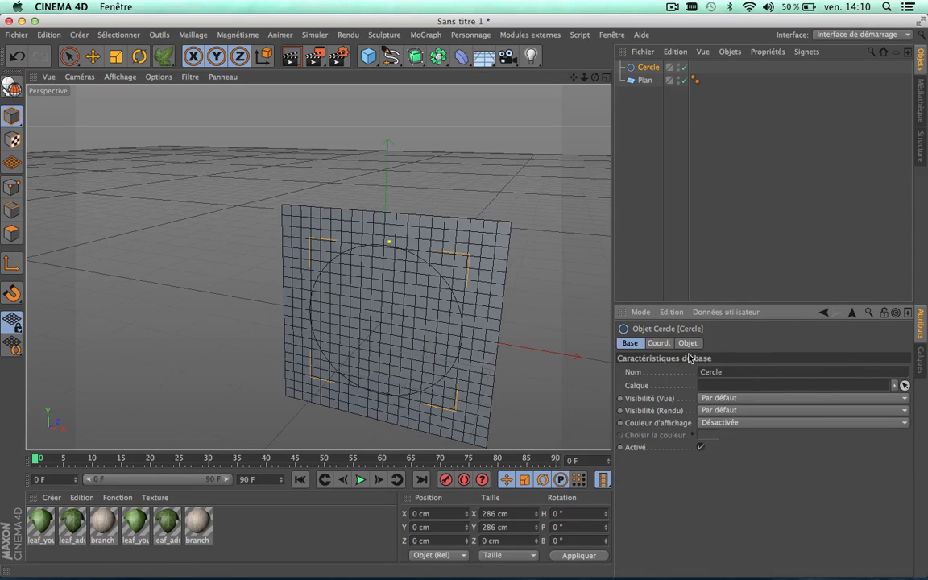
pyautogui.click(657, 343)
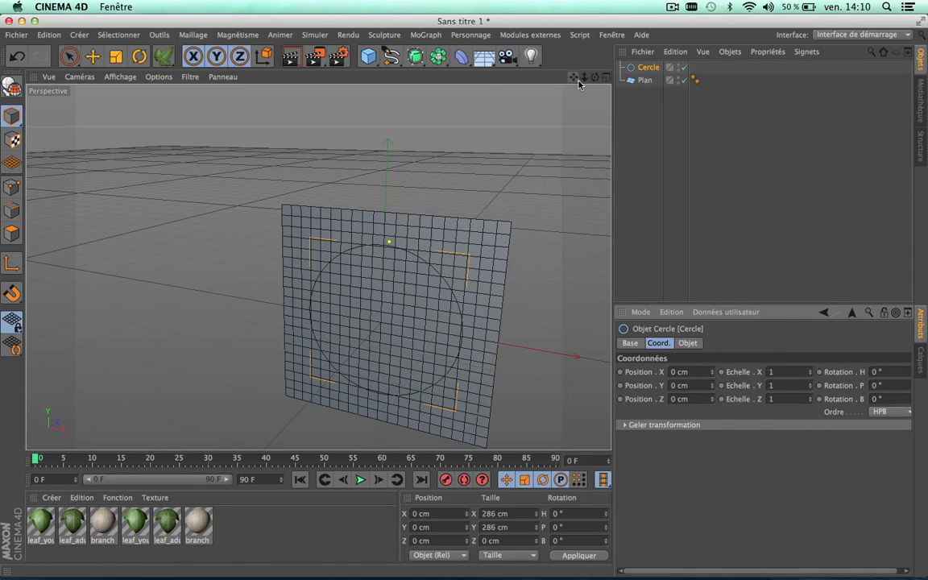
# - Move the plane back from the circle to about 103 cm along Z
pyautogui.click(644, 80)
pyautogui.click(93, 55)
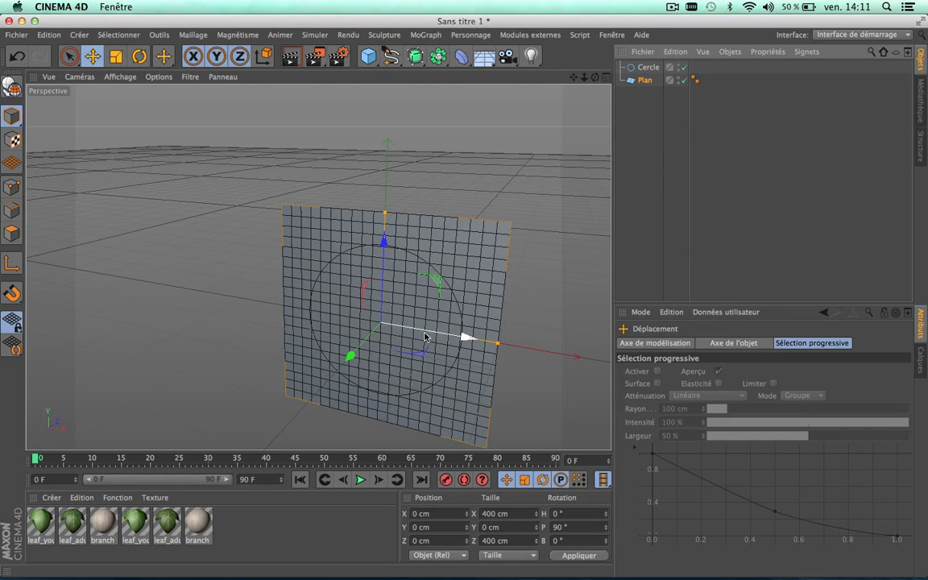
pyautogui.moveTo(350, 355); pyautogui.dragTo(398, 324)
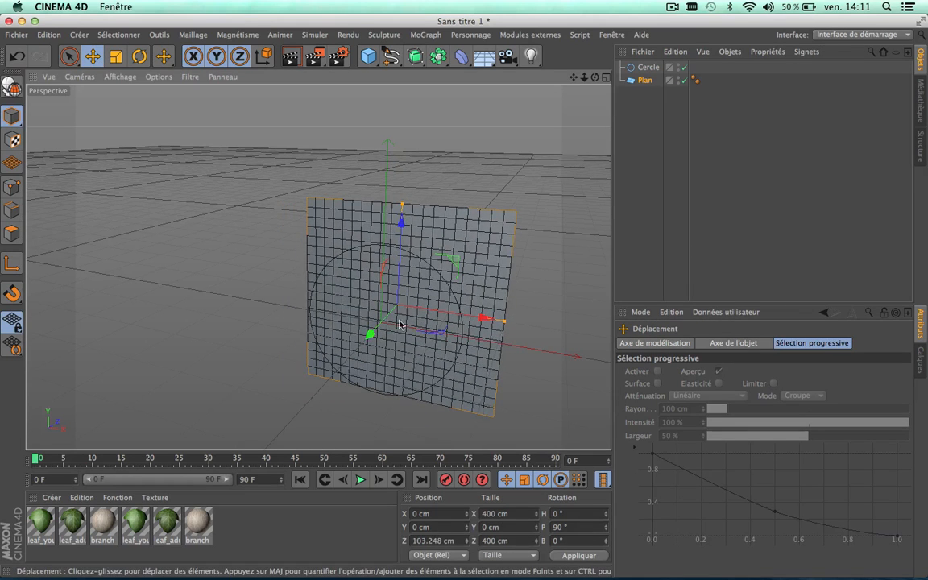
pyautogui.moveTo(594, 84); pyautogui.dragTo(410, 8)
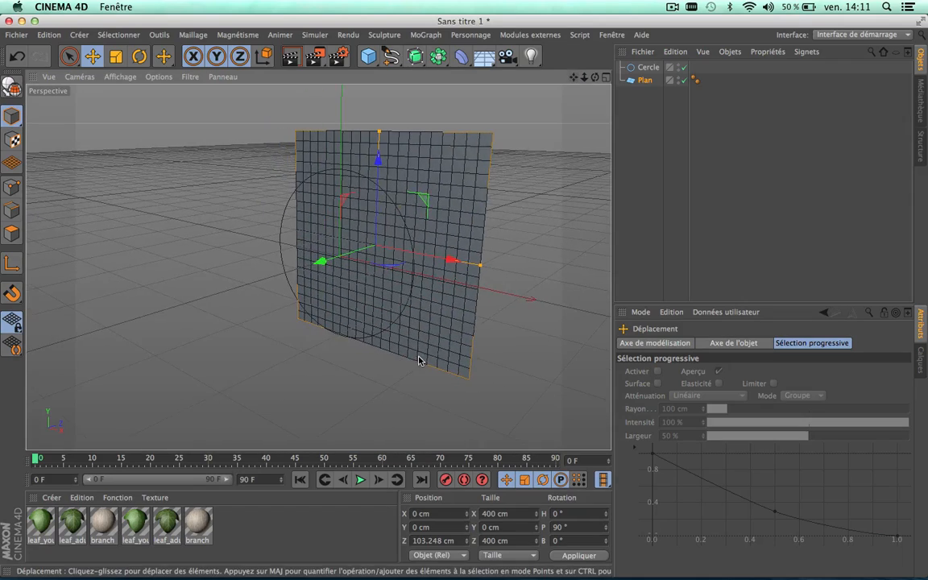
pyautogui.scroll(5, 418, 360)
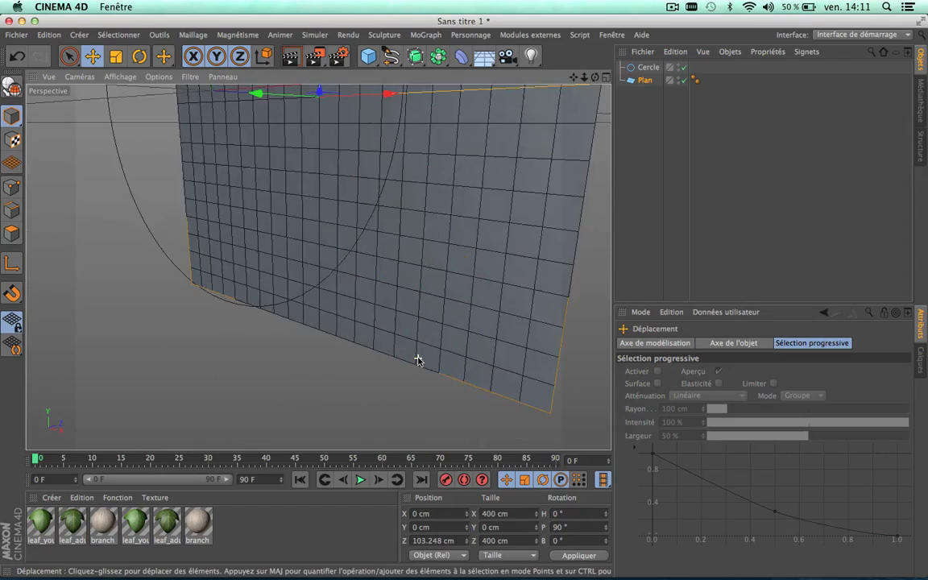
pyautogui.scroll(-8, 418, 360)
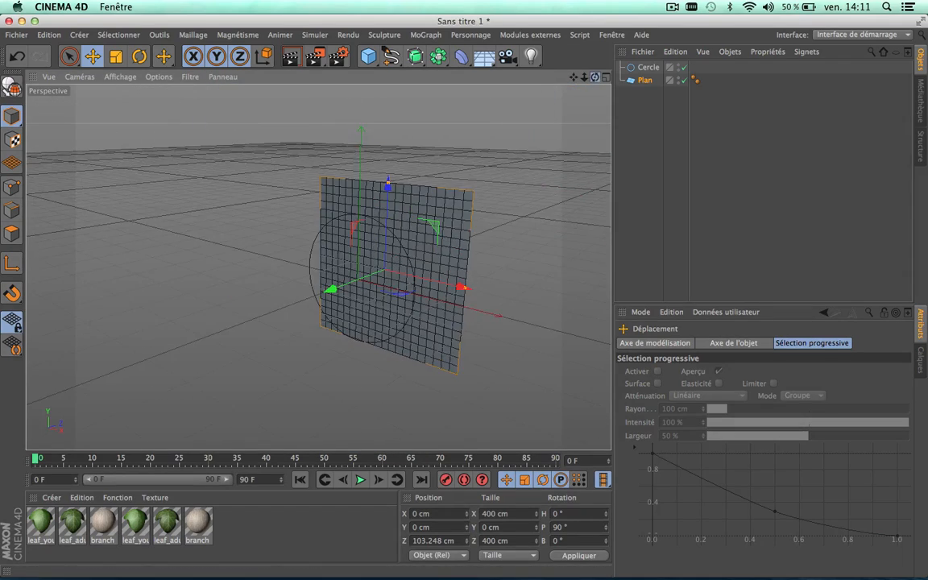
pyautogui.moveTo(594, 76); pyautogui.dragTo(359, 12)
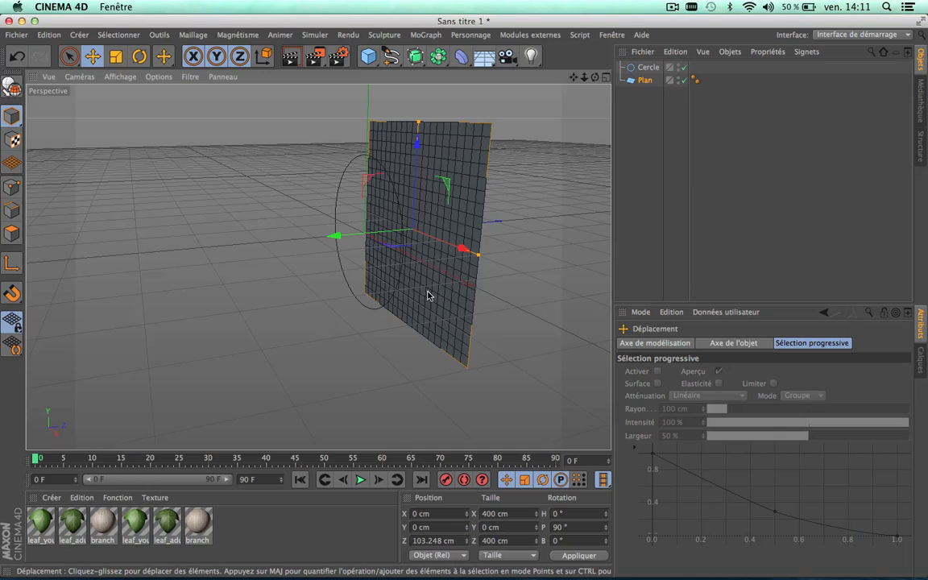
# - Activate Ivy Grower and place the growth start point near the plane's lower edge, close to the bottom of the circle
pyautogui.scroll(2, 427, 292)
pyautogui.moveTo(164, 55); pyautogui.dragTo(194, 95)
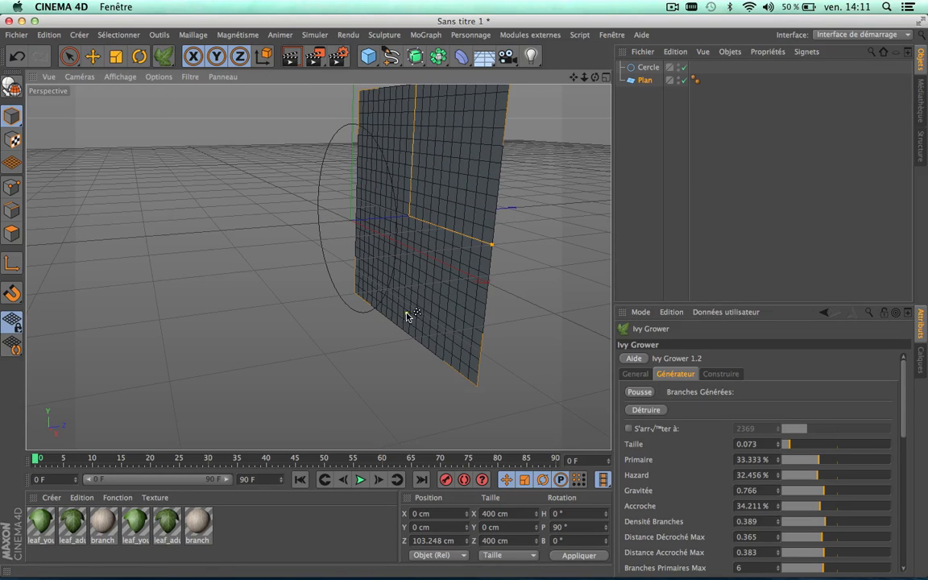
pyautogui.moveTo(594, 76); pyautogui.dragTo(628, 74)
pyautogui.scroll(-5, 423, 209)
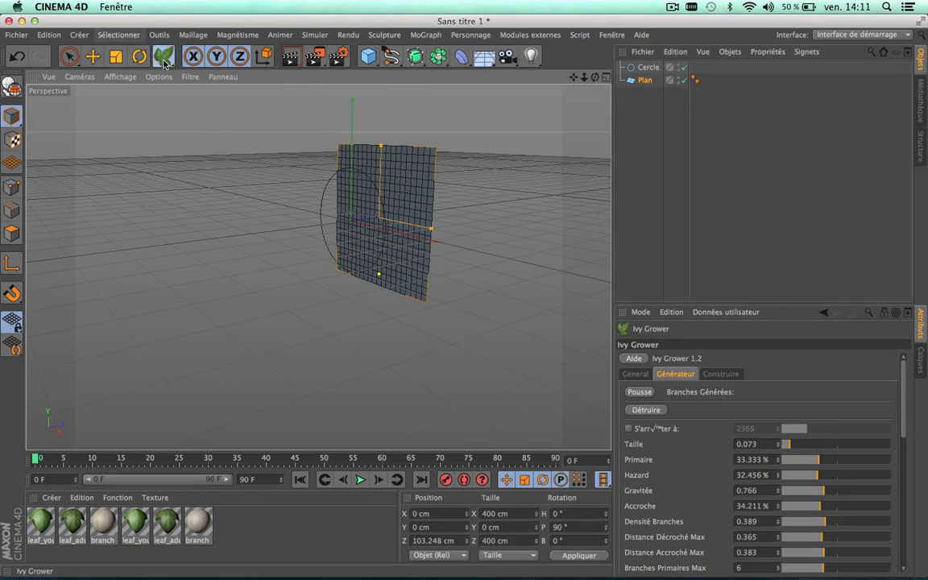
# - Set the ivy generator's Taille to 0.061 and Accroche to 25 %, and assign the circle as the follow spline
pyautogui.scroll(-3, 905, 406)
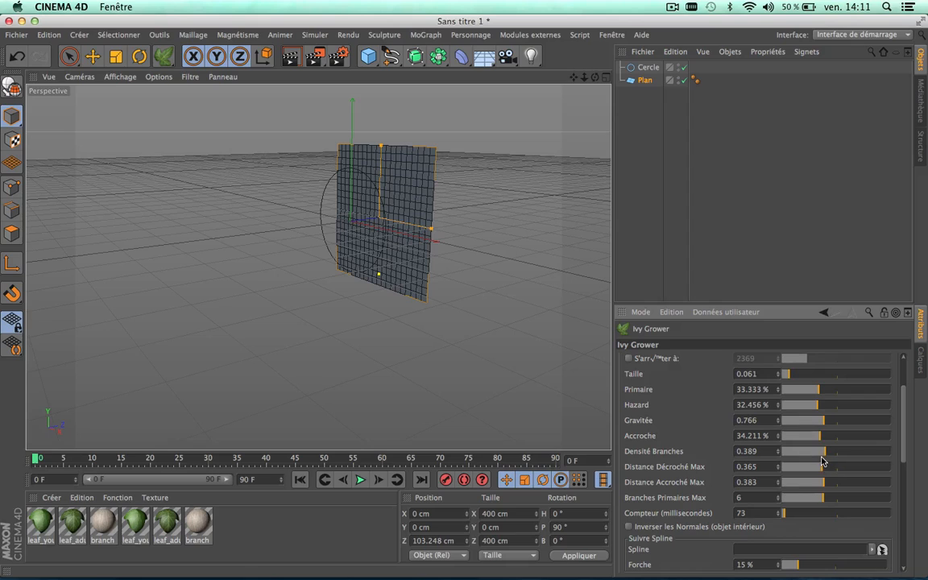
pyautogui.moveTo(819, 442); pyautogui.dragTo(814, 442)
pyautogui.moveTo(648, 66); pyautogui.dragTo(900, 570)
pyautogui.scroll(5, 908, 450)
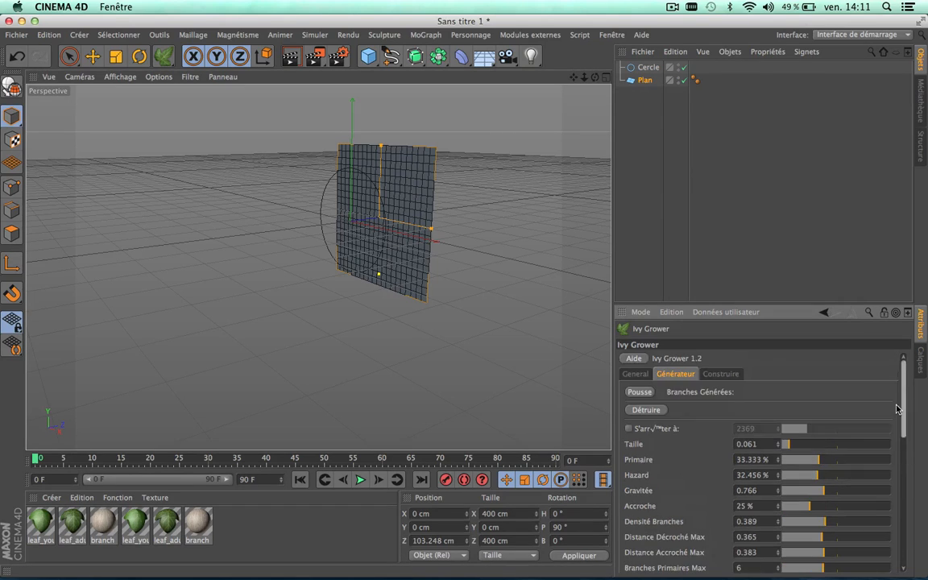
# - Grow the ivy from the start point along the circle in front of the plane
pyautogui.click(640, 392)
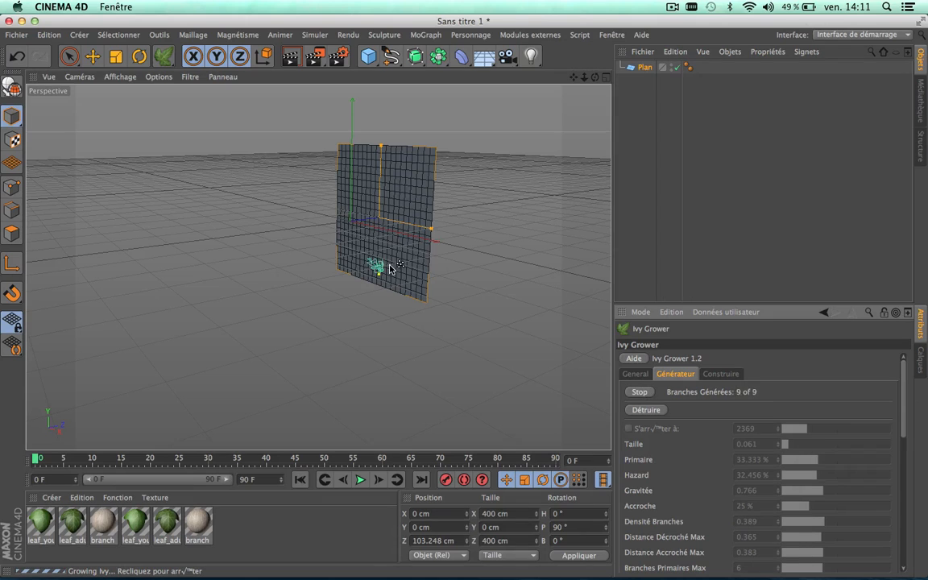
pyautogui.scroll(3, 432, 264)
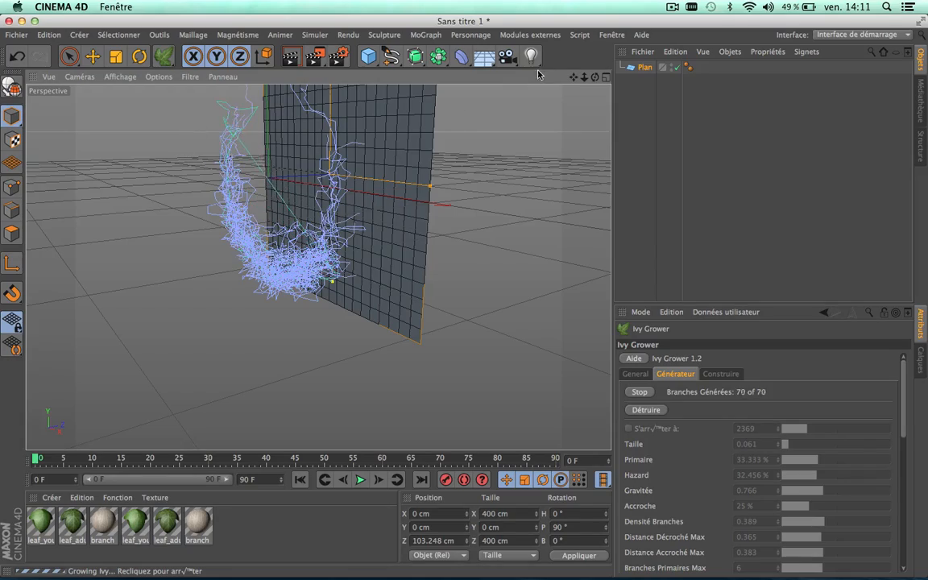
pyautogui.moveTo(573, 77); pyautogui.dragTo(532, 143)
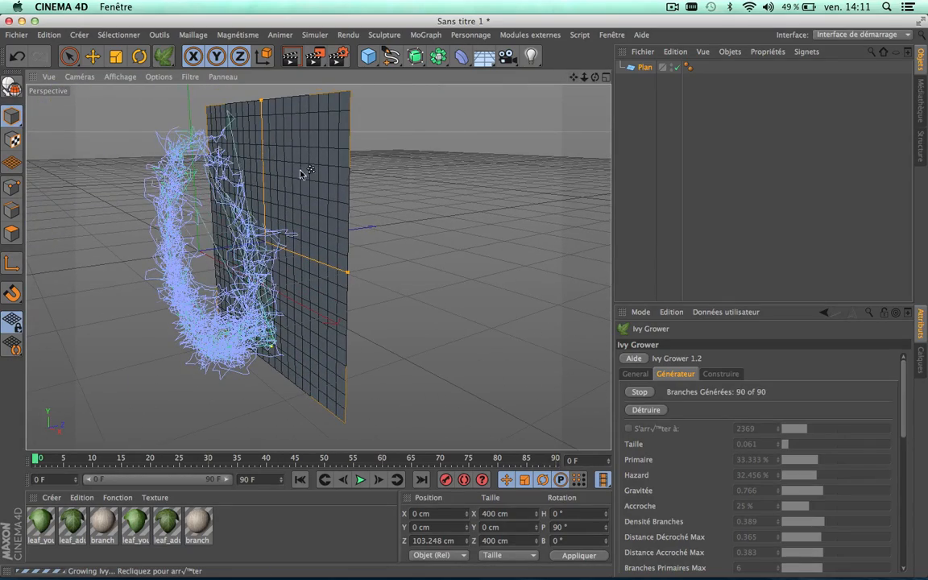
# - Destroy the grown ivy branches and add another circle spline in front of the plane
pyautogui.click(645, 411)
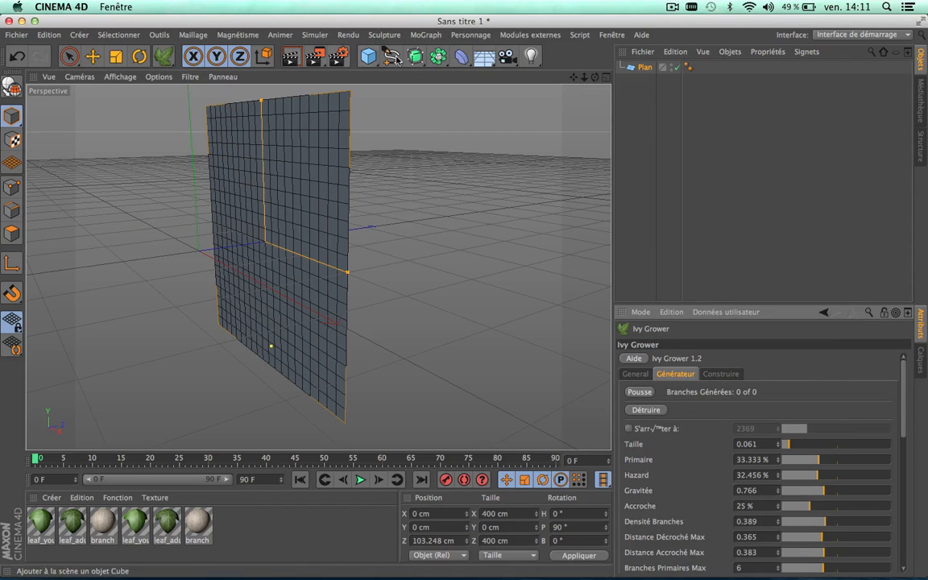
pyautogui.moveTo(390, 56); pyautogui.dragTo(512, 114)
pyautogui.click(499, 124)
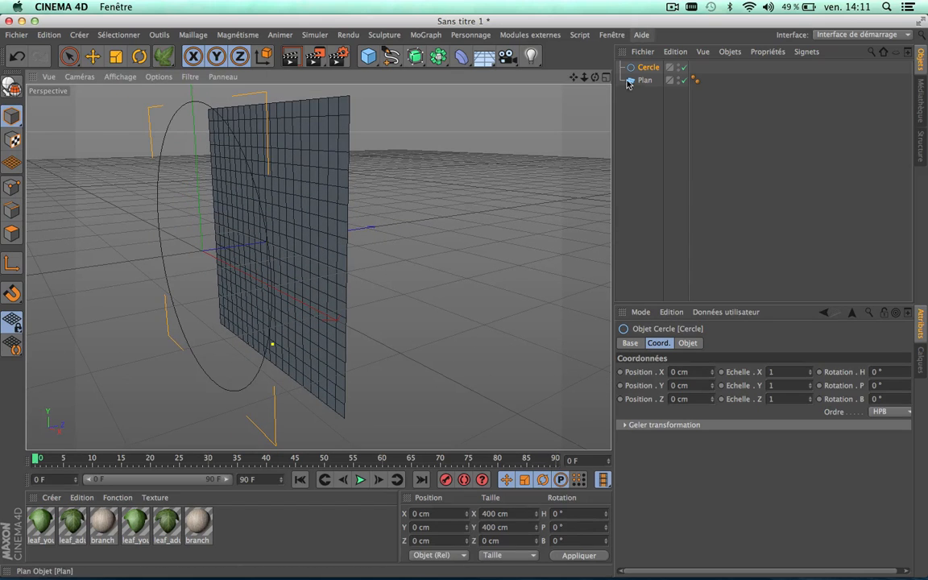
# - Move the plane away from the circle along the Z axis to about 245 cm
pyautogui.click(337, 199)
pyautogui.click(93, 55)
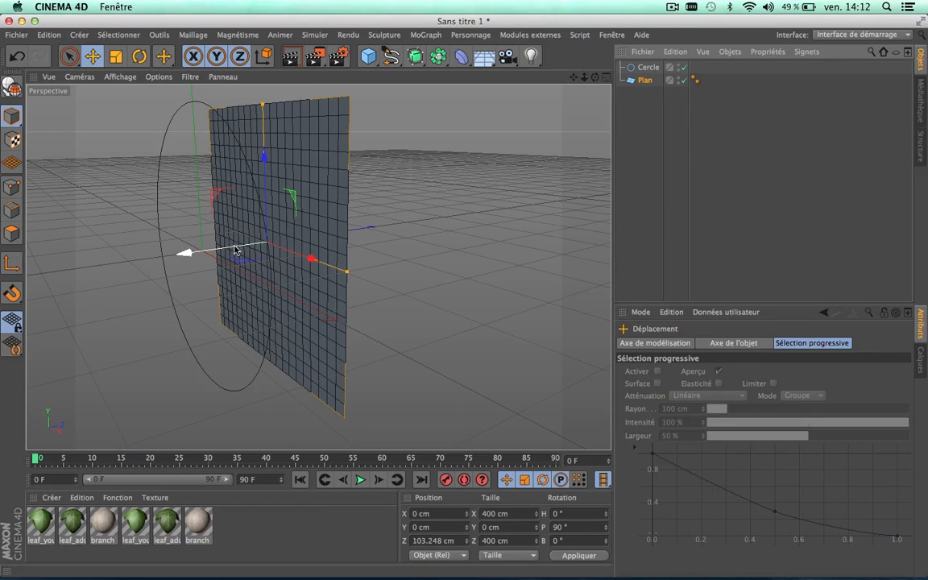
pyautogui.moveTo(213, 246); pyautogui.dragTo(311, 243)
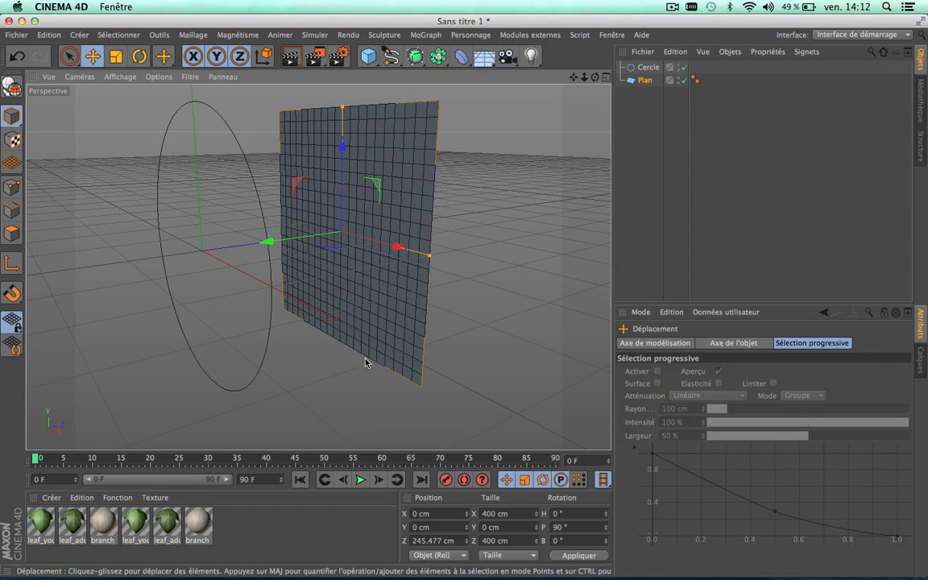
# - Activate Ivy Grower, place the growth start point on the plane's lower part, and assign the circle as the follow spline
pyautogui.moveTo(162, 57); pyautogui.dragTo(200, 103)
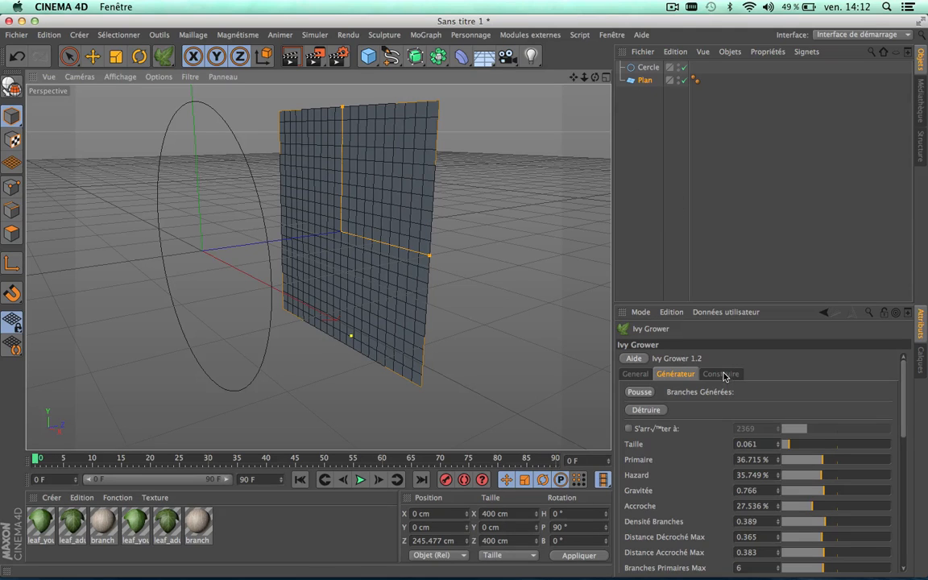
pyautogui.scroll(-5, 902, 380)
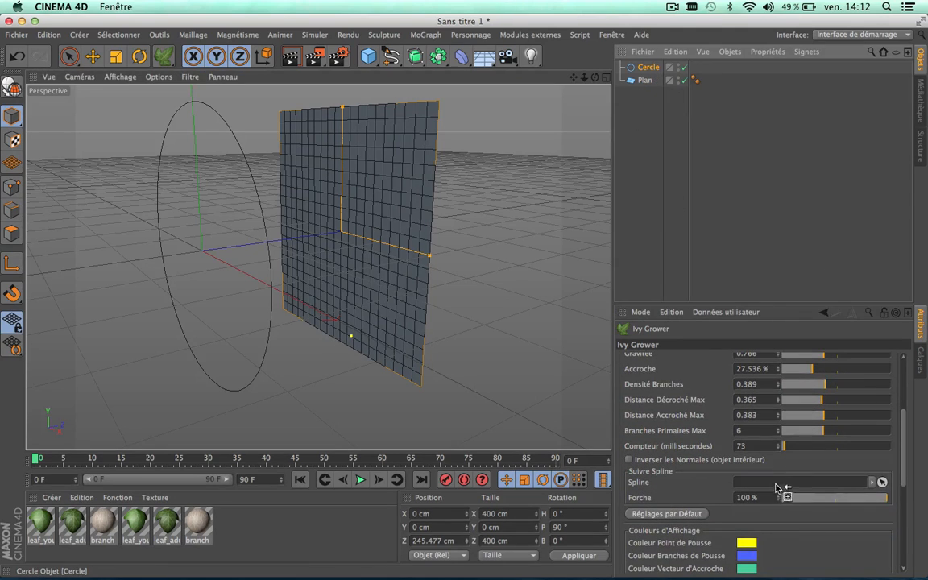
pyautogui.scroll(5, 891, 466)
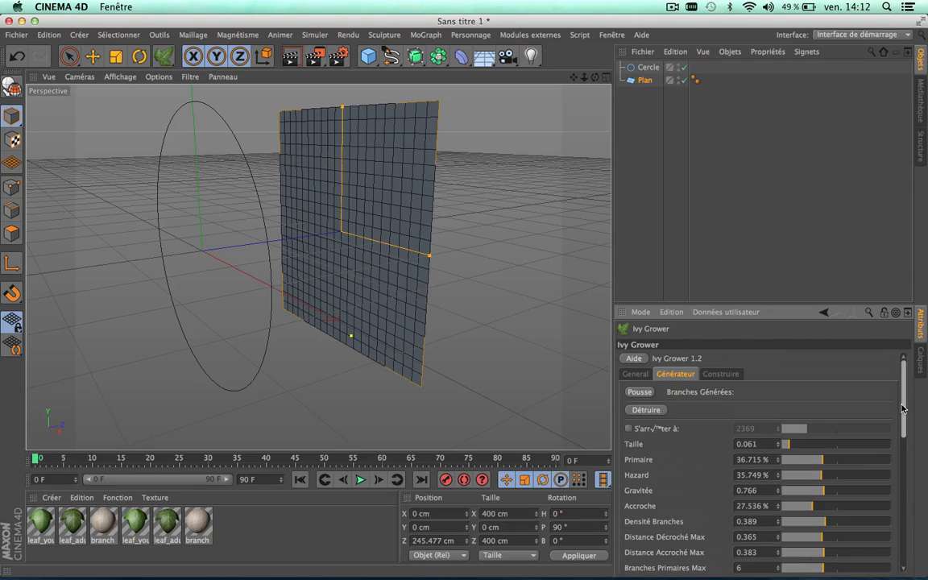
# - Grow the ivy from the plane onto the circle, stop the growth, and generate the ivy's branch and leaf geometry
pyautogui.click(638, 392)
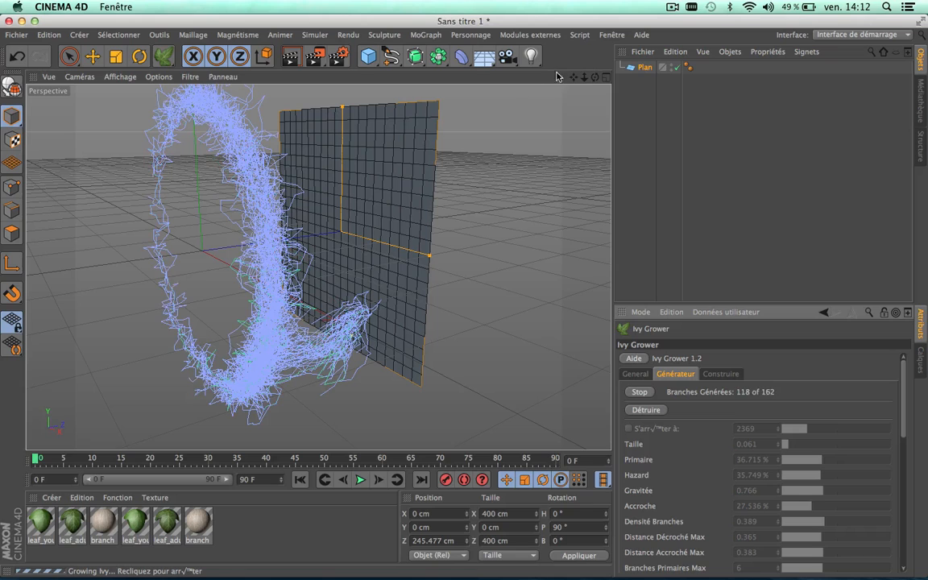
pyautogui.click(638, 392)
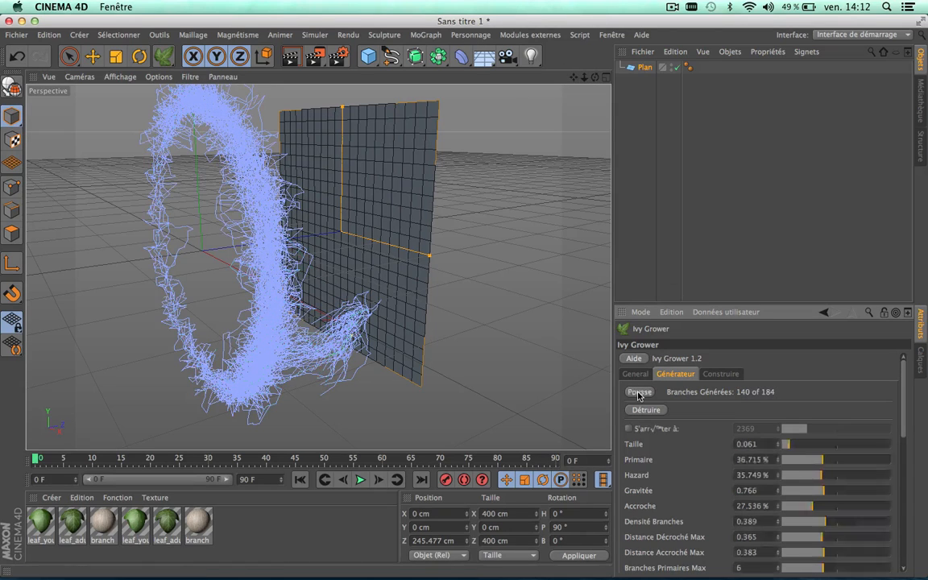
pyautogui.click(722, 374)
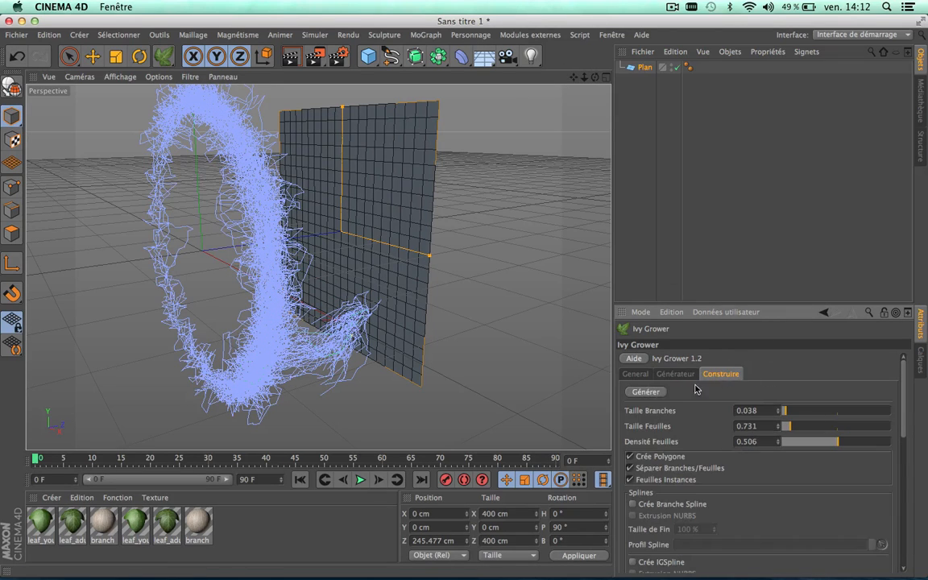
pyautogui.click(652, 392)
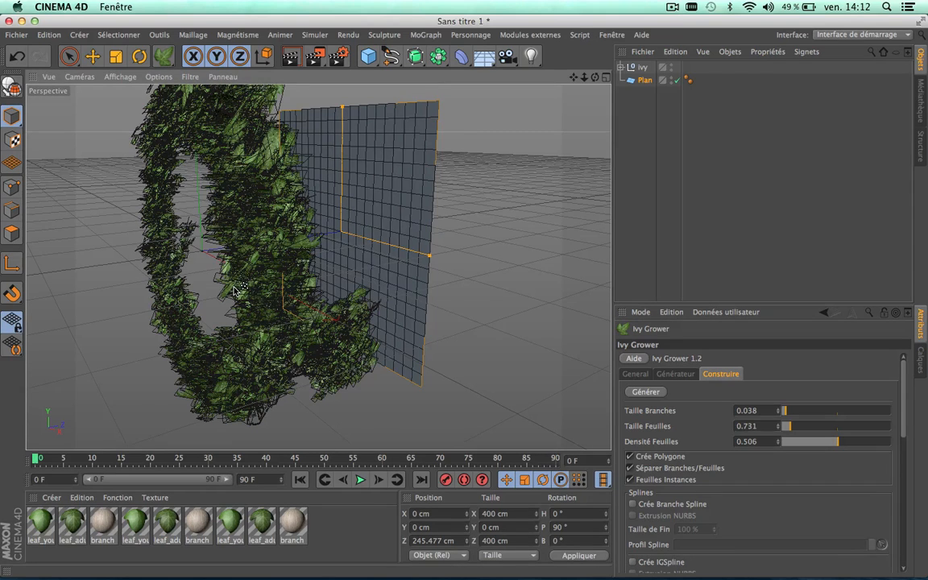
# - Delete the generated ivy object together with the plane
pyautogui.scroll(-1, 234, 289)
pyautogui.keyDown('shift'); pyautogui.click(644, 67); pyautogui.keyUp('shift')
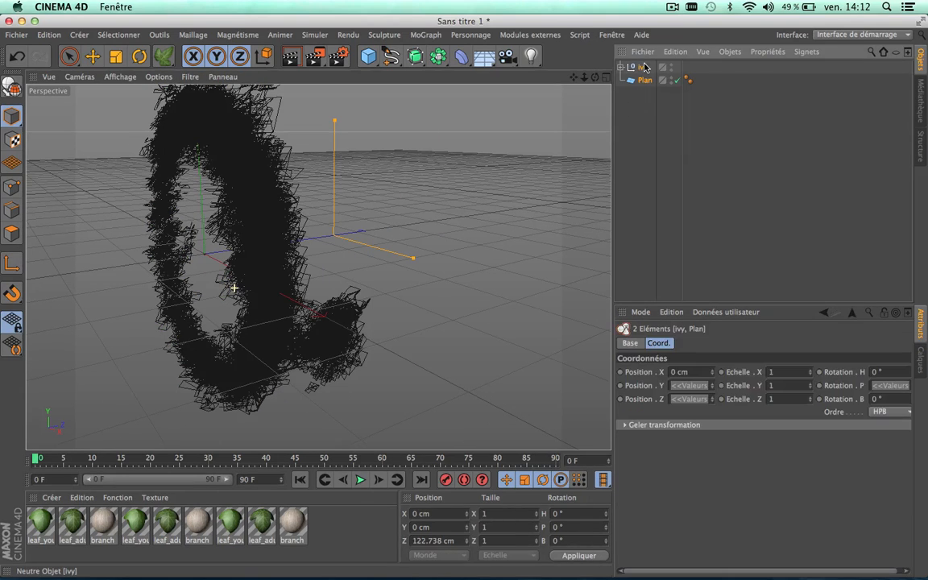
pyautogui.press('Delete')
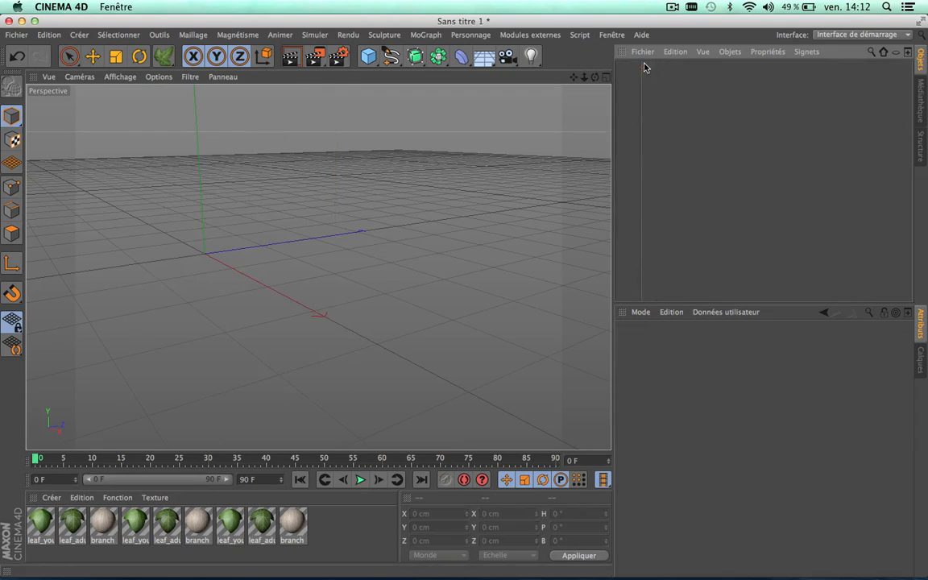
# - Activate the B-Spline tool and add a horizontal plane at the scene origin
pyautogui.click(394, 58)
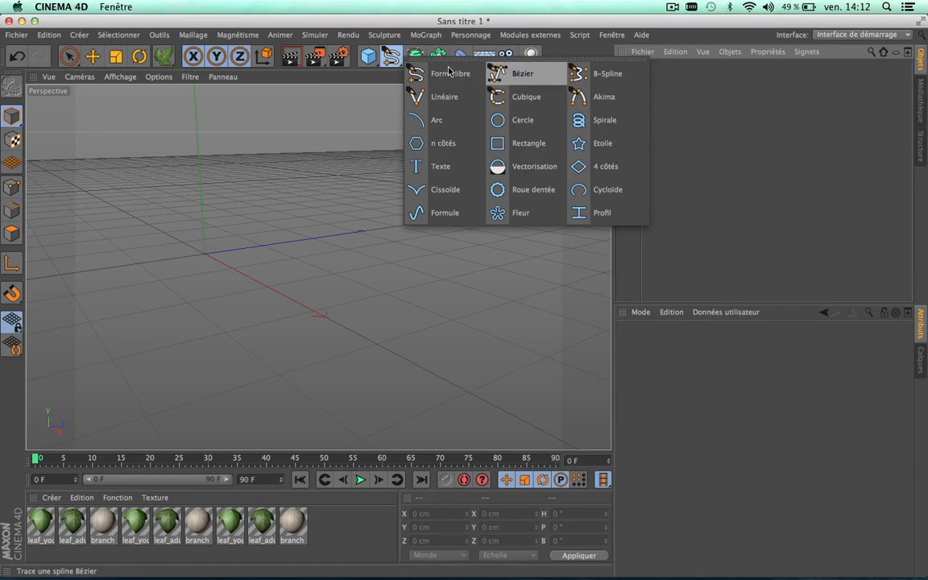
pyautogui.click(597, 74)
pyautogui.scroll(-2, 239, 283)
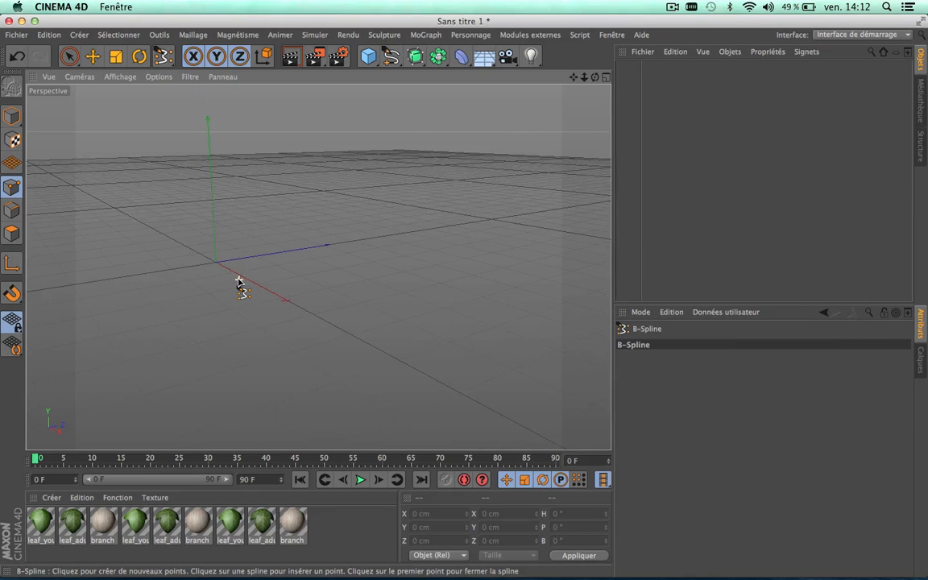
pyautogui.click(368, 56)
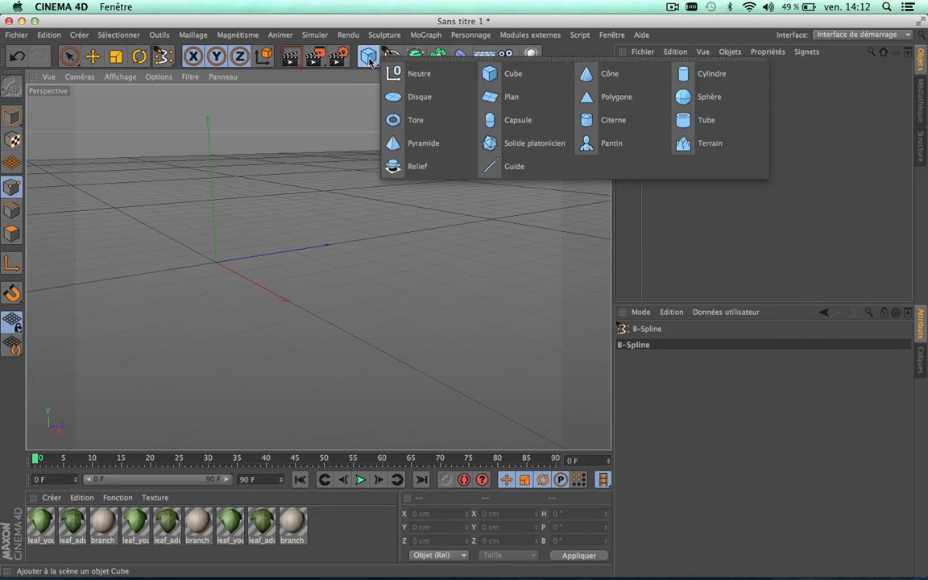
pyautogui.click(504, 96)
pyautogui.scroll(1, 162, 231)
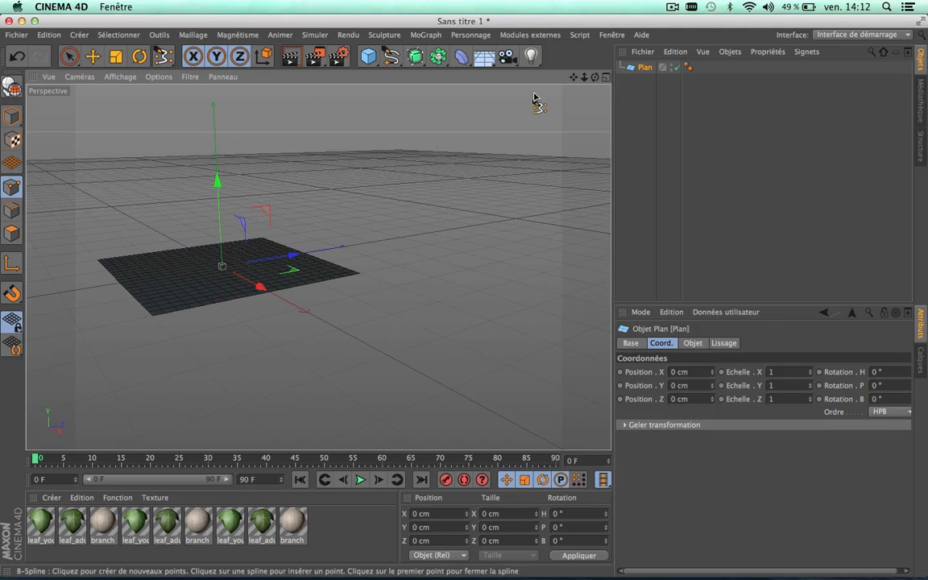
# - In the right view, draw an open B-spline that waves above the plane from its edge and curls back at about Y 152 cm, Z 87 cm
pyautogui.press('F5')
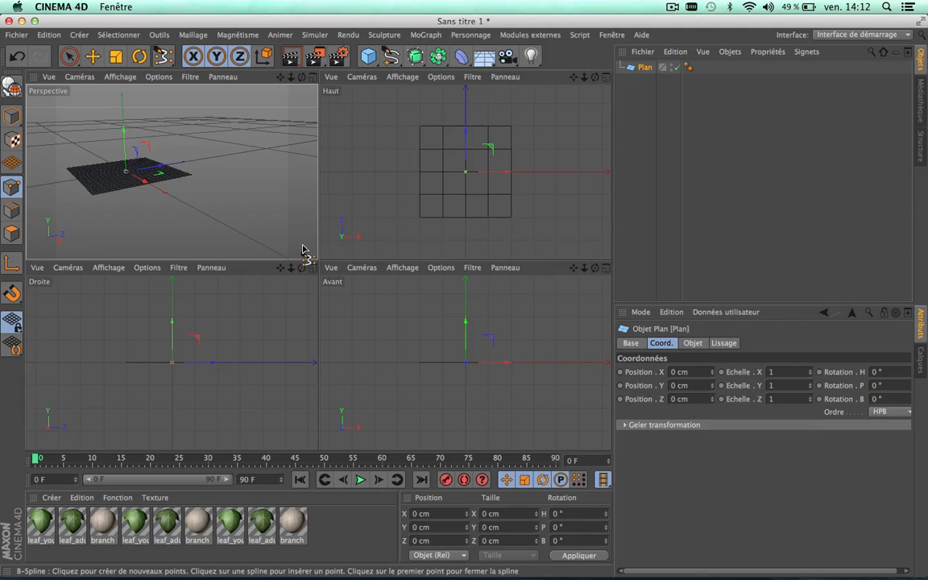
pyautogui.click(314, 269)
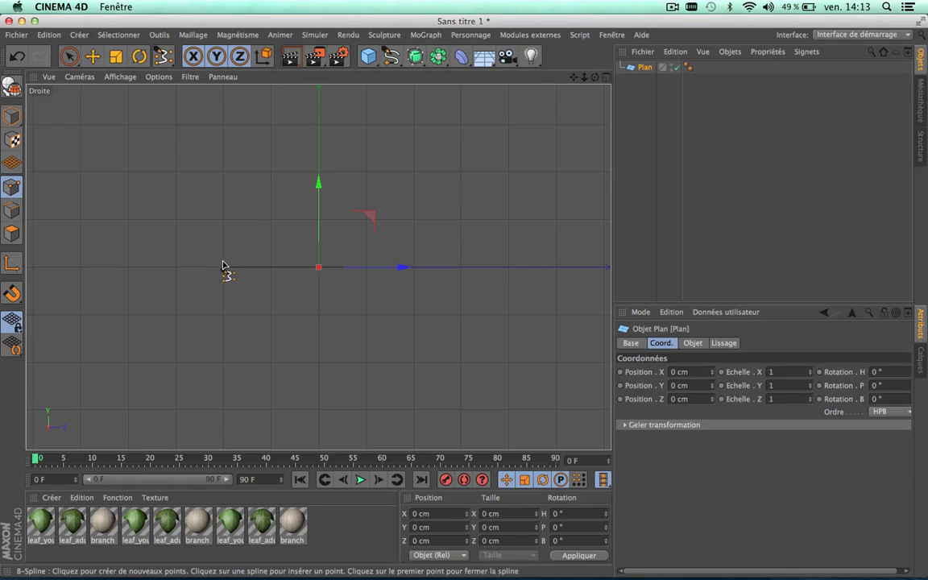
pyautogui.click(223, 266)
pyautogui.moveTo(276, 244)
pyautogui.mouseDown()
pyautogui.moveTo(249, 219)
pyautogui.moveTo(264, 215)
pyautogui.mouseUp()
pyautogui.click(294, 256)
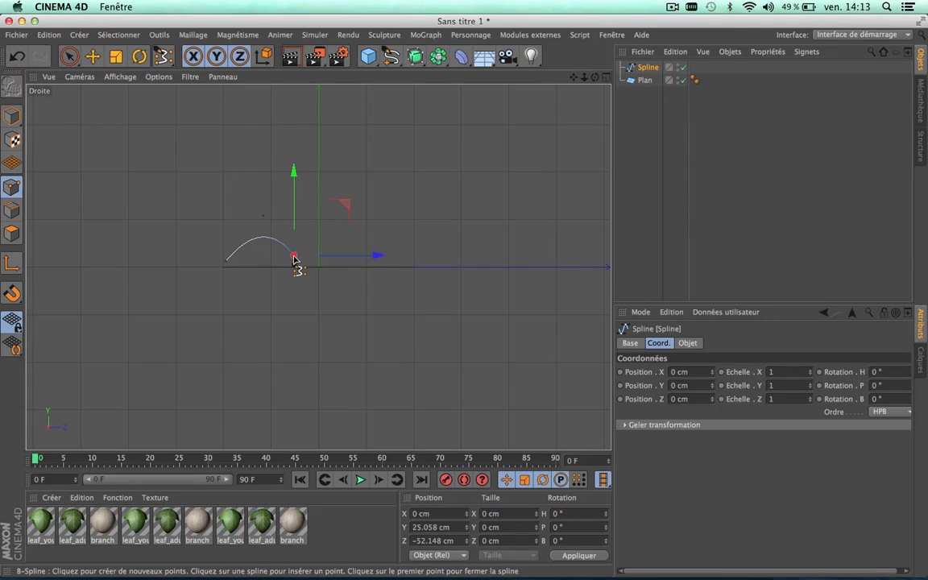
pyautogui.click(355, 221)
pyautogui.moveTo(372, 260); pyautogui.dragTo(395, 258)
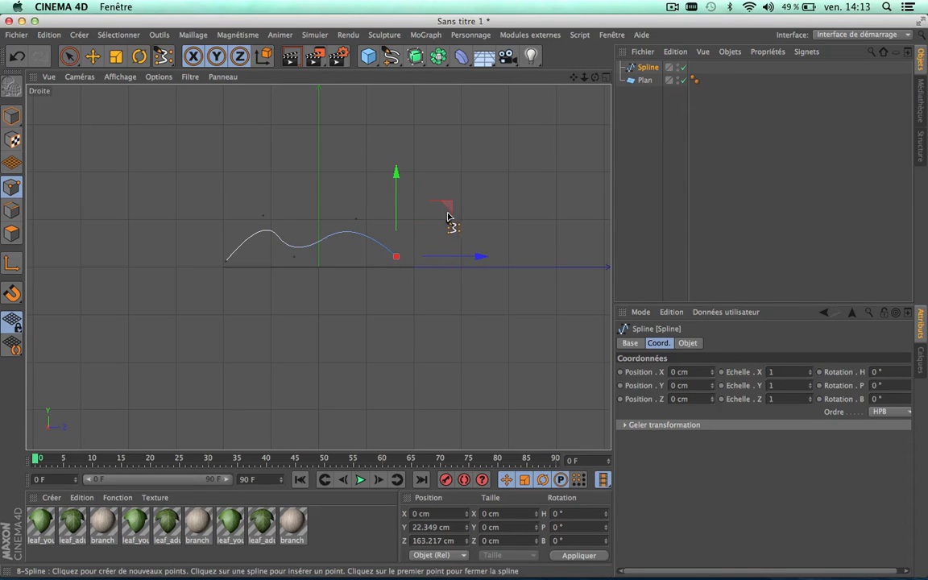
pyautogui.moveTo(368, 183)
pyautogui.mouseDown()
pyautogui.moveTo(411, 182)
pyautogui.moveTo(442, 214)
pyautogui.moveTo(417, 191)
pyautogui.moveTo(413, 172)
pyautogui.moveTo(362, 172)
pyautogui.moveTo(360, 194)
pyautogui.mouseUp()
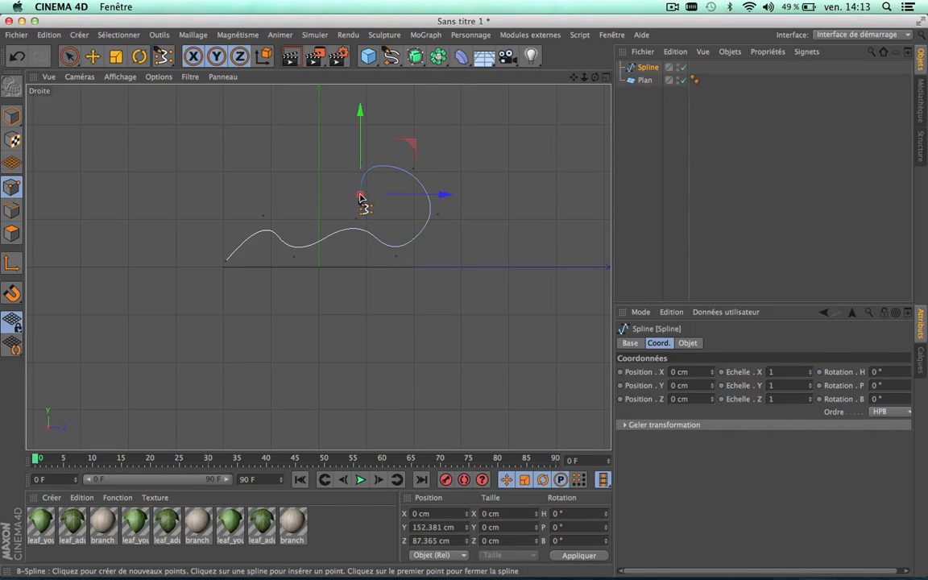
# - Return to the perspective view, activate Ivy Grower for the plane, and place the growth start point beside the spline's lower end
pyautogui.click(605, 77)
pyautogui.click(312, 76)
pyautogui.scroll(6, 120, 276)
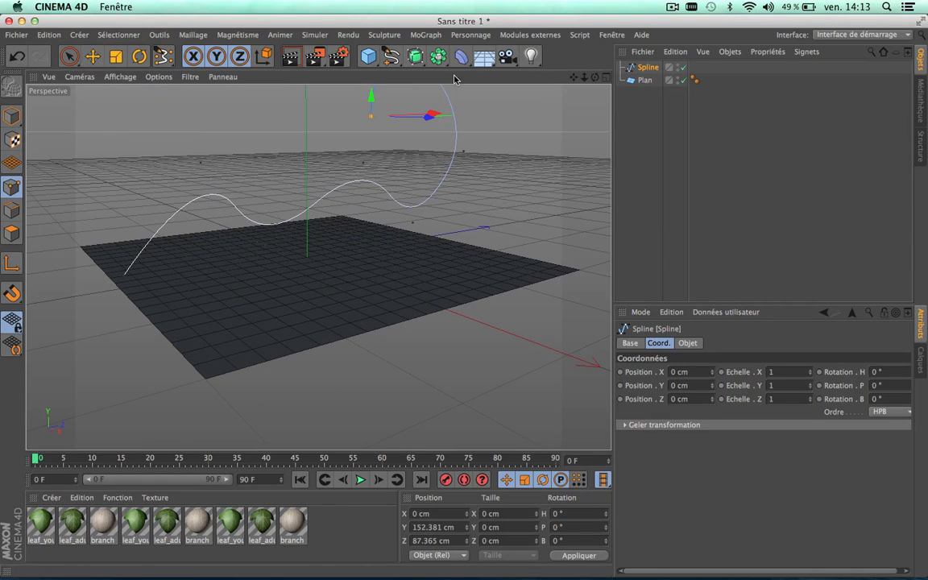
pyautogui.click(644, 79)
pyautogui.moveTo(163, 56); pyautogui.dragTo(219, 95)
pyautogui.click(130, 282)
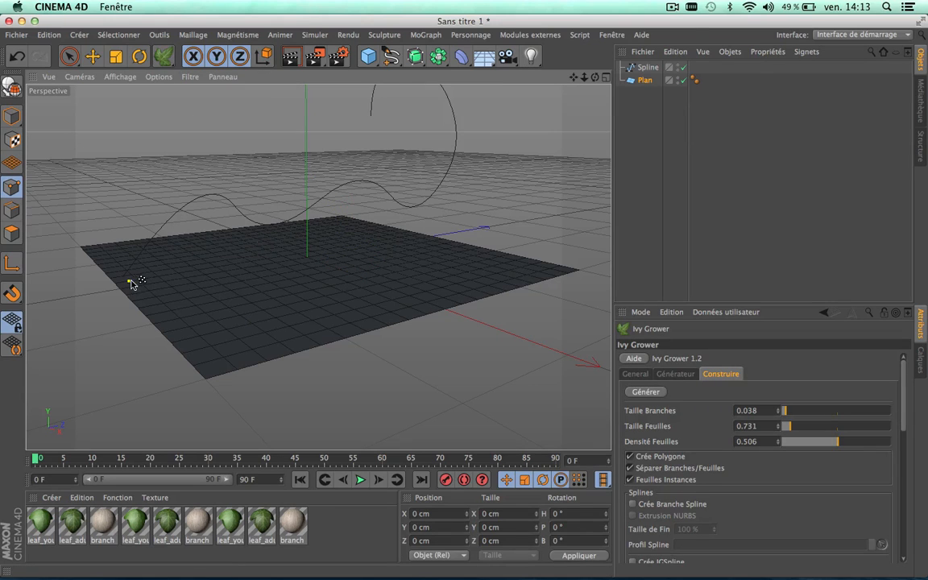
# - Assign the drawn spline as the follow spline in the Ivy Grower generator settings
pyautogui.click(673, 373)
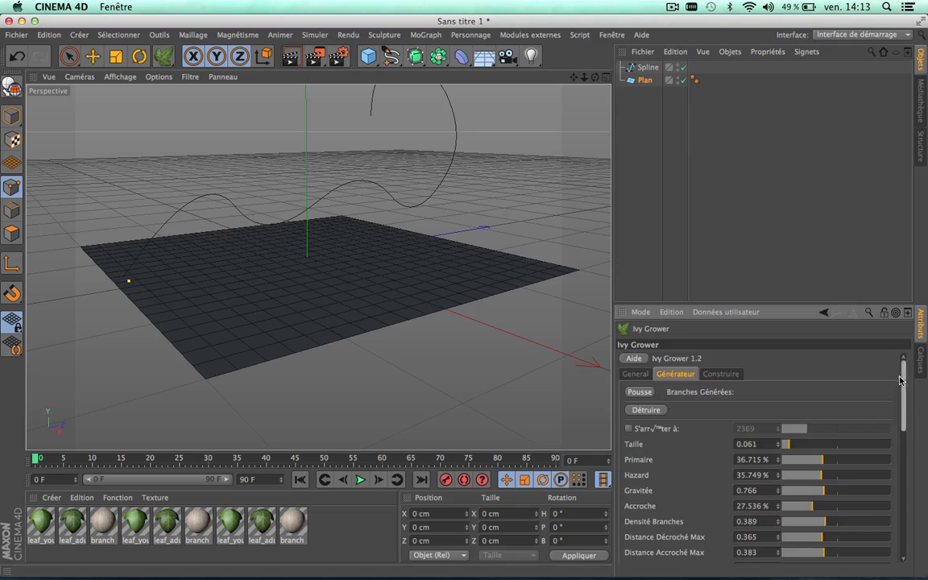
pyautogui.scroll(-5, 900, 380)
pyautogui.moveTo(648, 68); pyautogui.dragTo(670, 89)
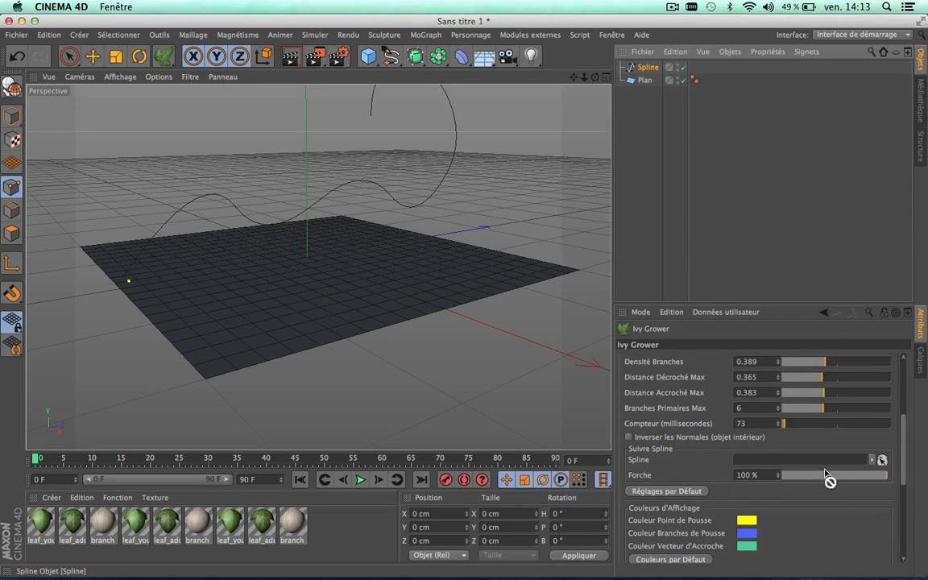
pyautogui.scroll(5, 894, 386)
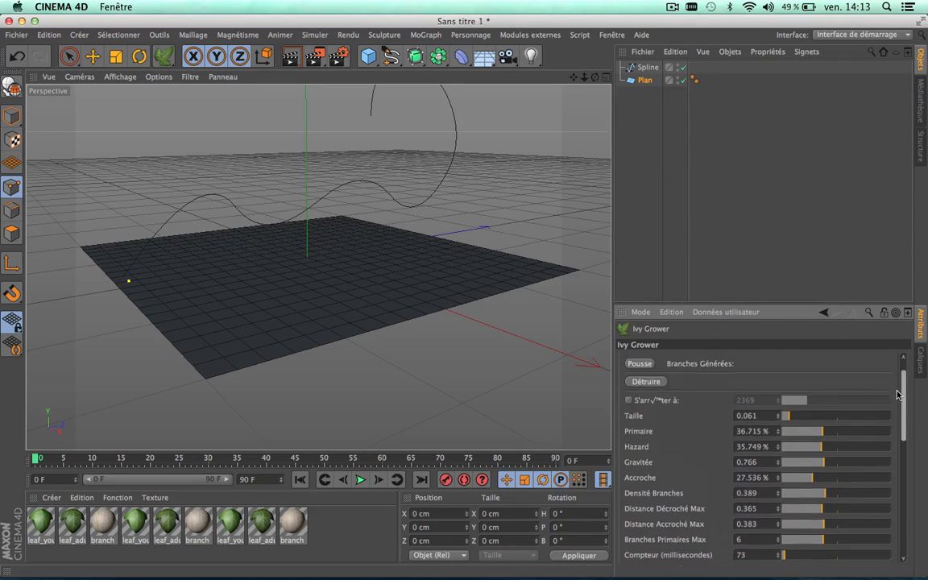
pyautogui.scroll(-2, 894, 385)
pyautogui.scroll(2, 897, 389)
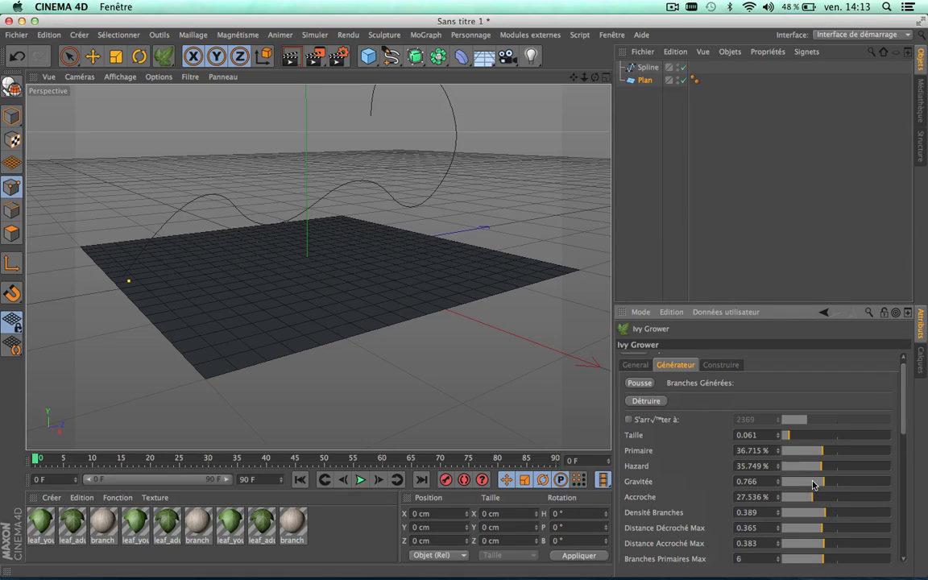
# - Grow the ivy along the wavy spline up to its curled end, and stop the growth
pyautogui.click(645, 383)
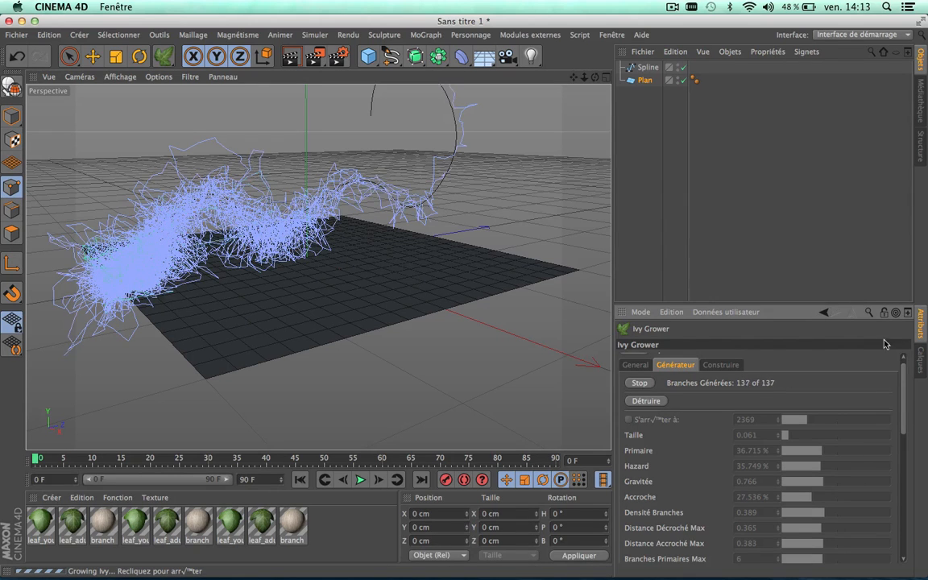
pyautogui.scroll(-5, 903, 417)
pyautogui.scroll(-2, 904, 417)
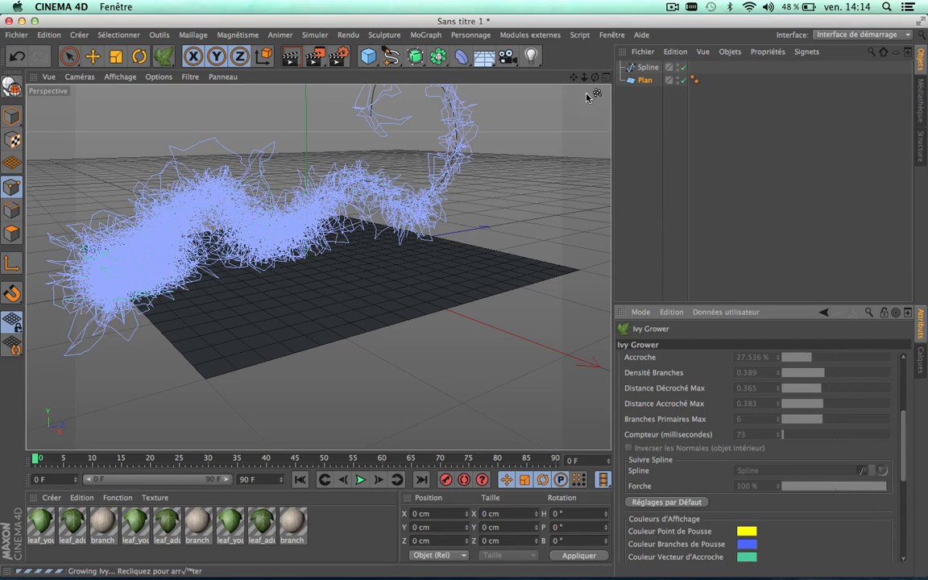
pyautogui.moveTo(573, 78); pyautogui.dragTo(564, 142)
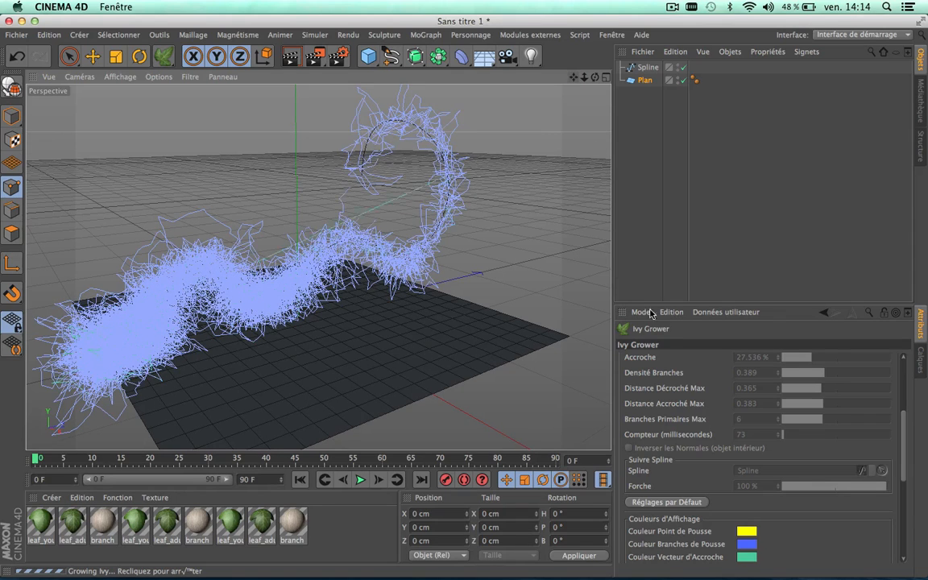
pyautogui.scroll(5, 640, 371)
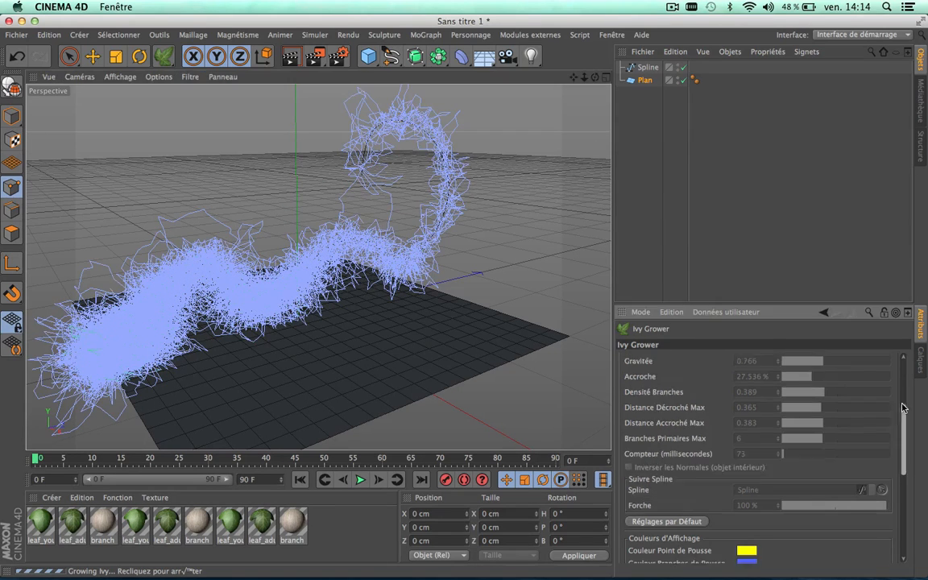
pyautogui.click(644, 393)
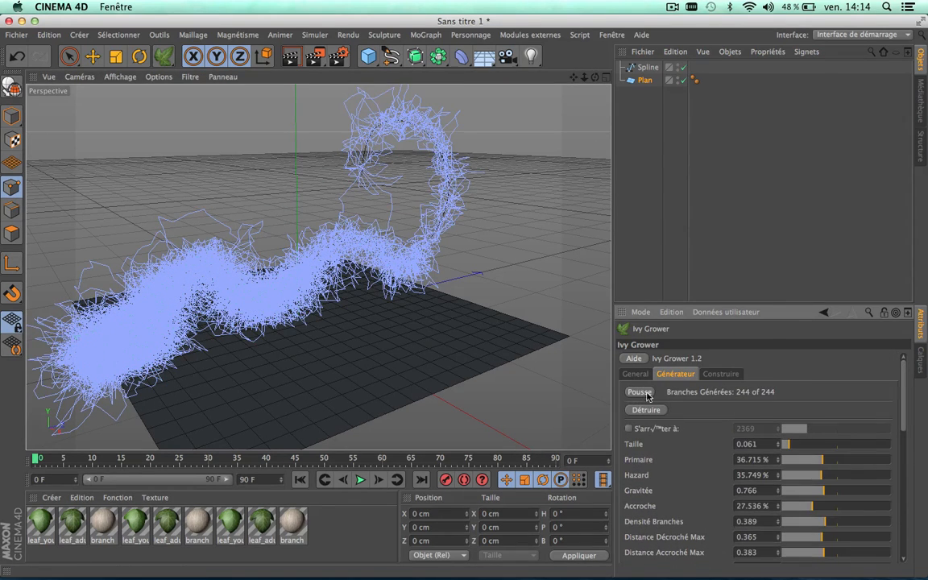
# - Delete the spline and the plane from the scene, leaving the grown ivy branches in place
pyautogui.scroll(-5, 306, 280)
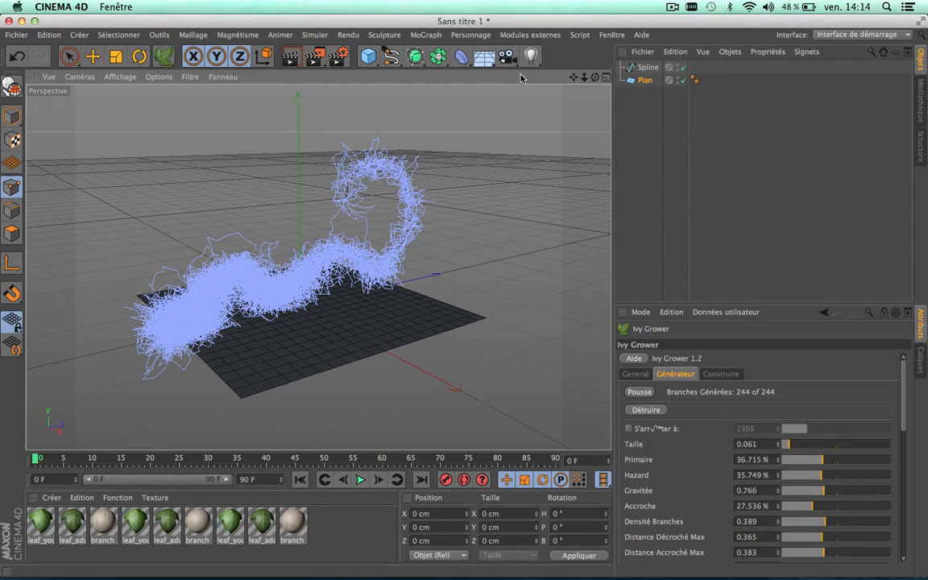
pyautogui.scroll(5, 395, 194)
pyautogui.scroll(-4, 395, 194)
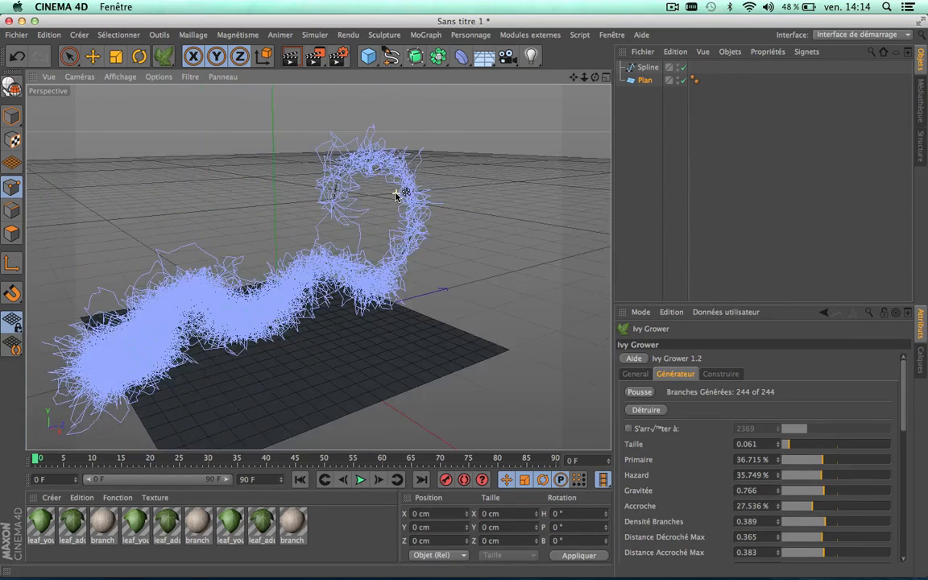
pyautogui.scroll(-4, 408, 150)
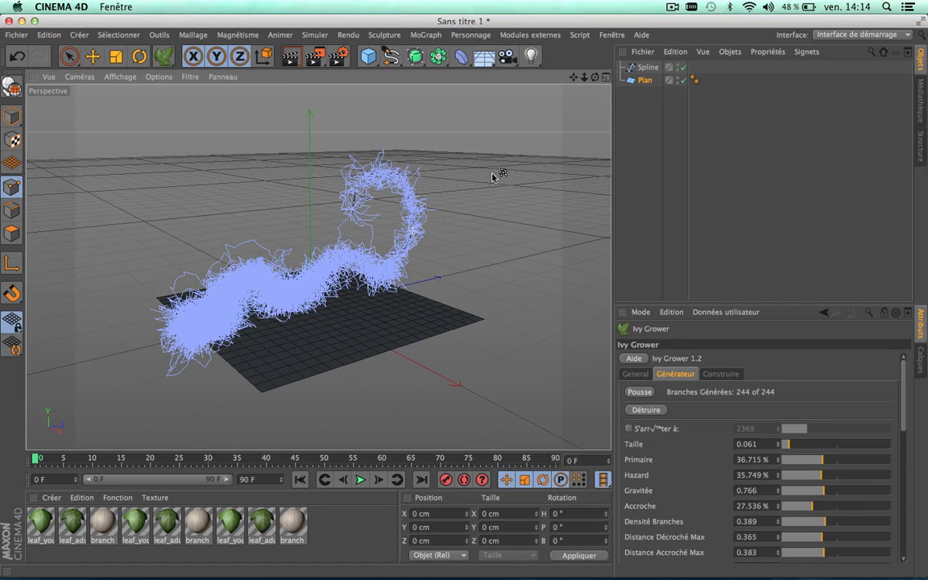
pyautogui.moveTo(647, 68); pyautogui.dragTo(645, 67)
pyautogui.press('Delete')
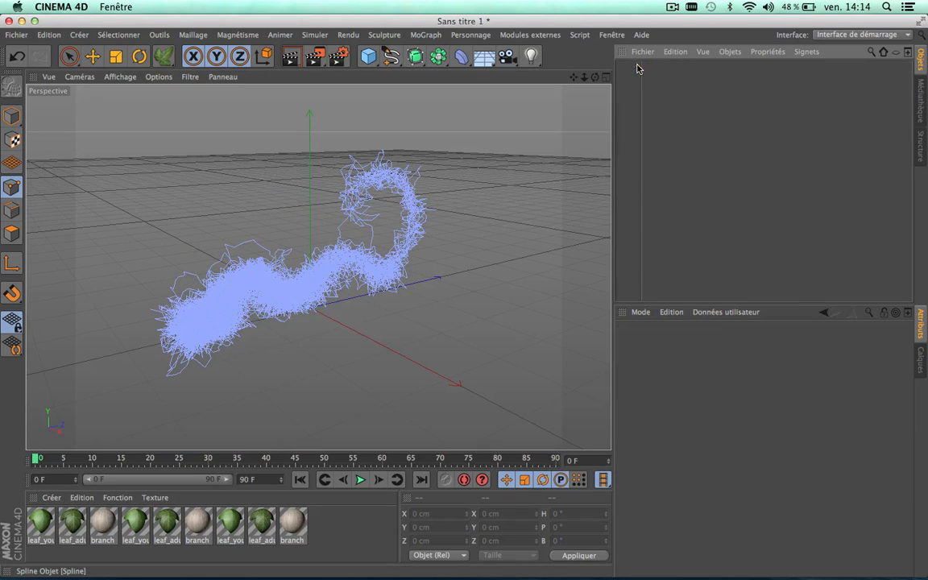
pyautogui.scroll(-3, 325, 271)
pyautogui.scroll(4, 324, 272)
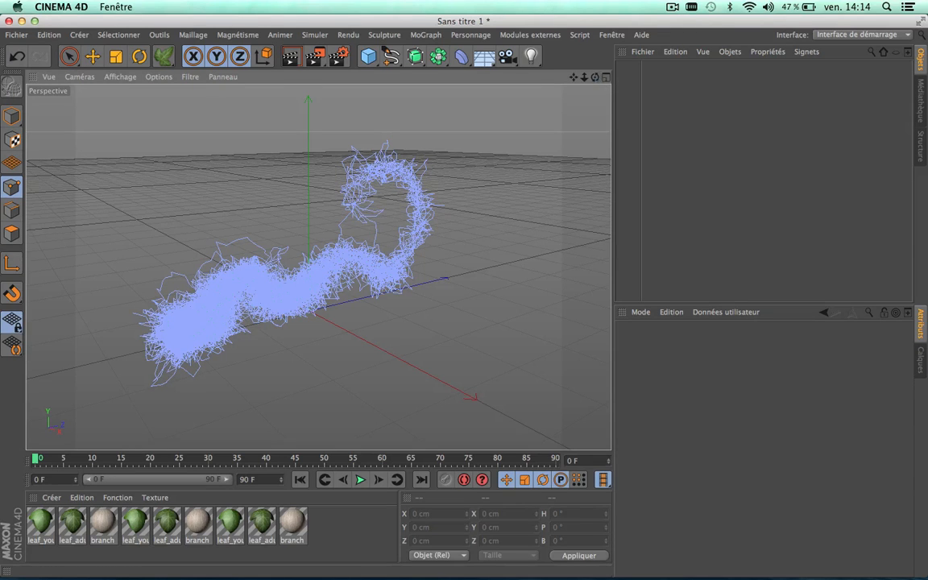
pyautogui.moveTo(594, 76); pyautogui.dragTo(475, 58)
pyautogui.moveTo(391, 53); pyautogui.dragTo(417, 347)
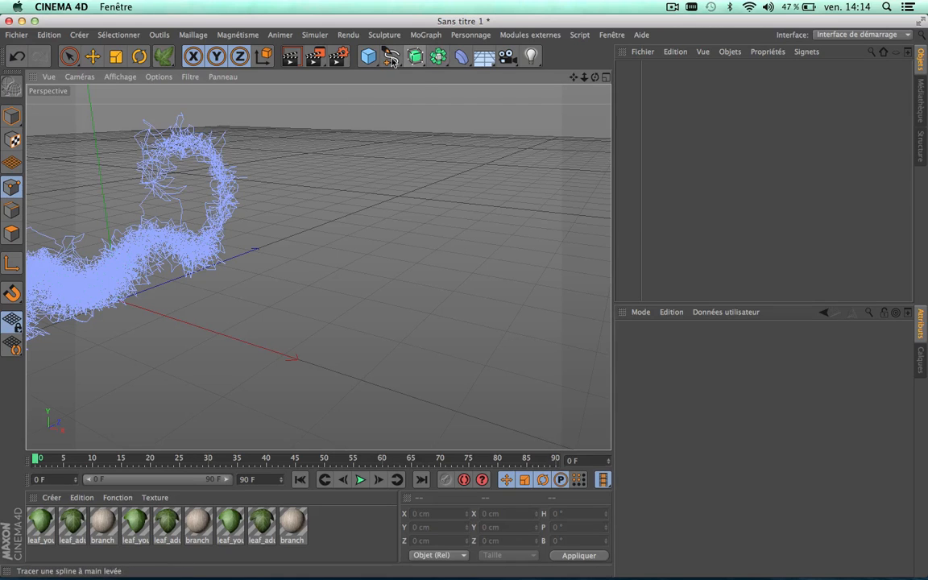
pyautogui.moveTo(390, 54); pyautogui.dragTo(327, 132)
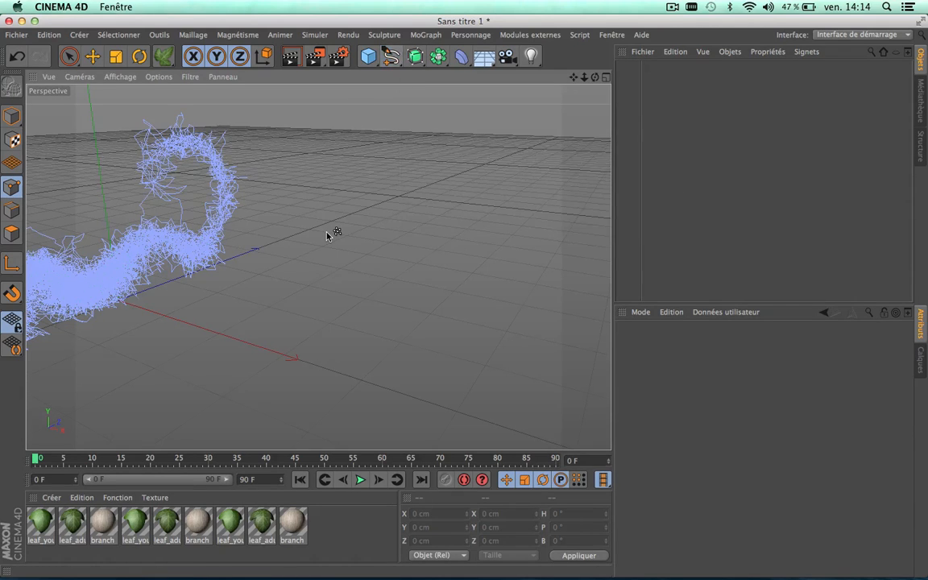
pyautogui.scroll(-5, 327, 235)
# - Switch to model mode and delete all the leaf and branch materials from the scene
pyautogui.click(11, 115)
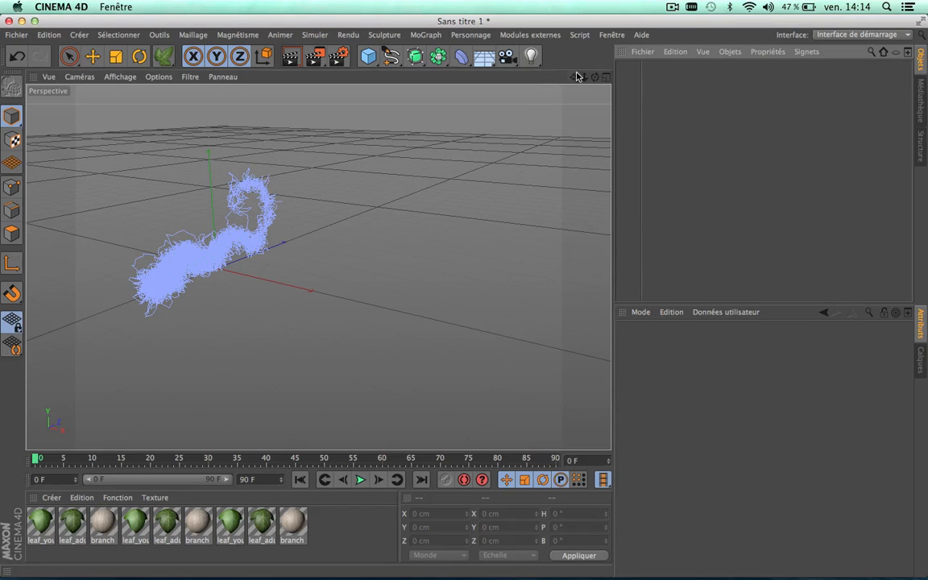
pyautogui.moveTo(573, 77); pyautogui.dragTo(531, 81)
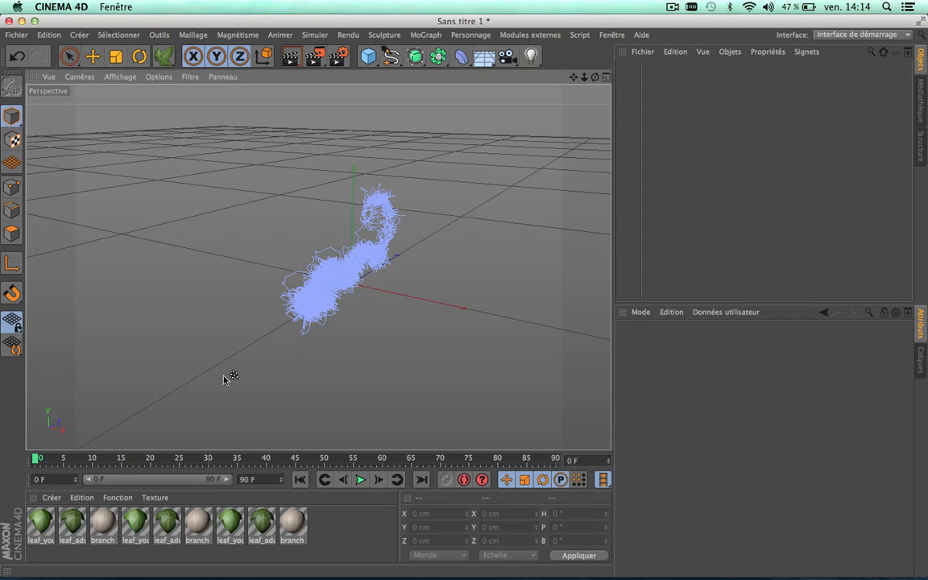
pyautogui.moveTo(310, 515); pyautogui.dragTo(124, 511)
pyautogui.moveTo(104, 549); pyautogui.dragTo(29, 515)
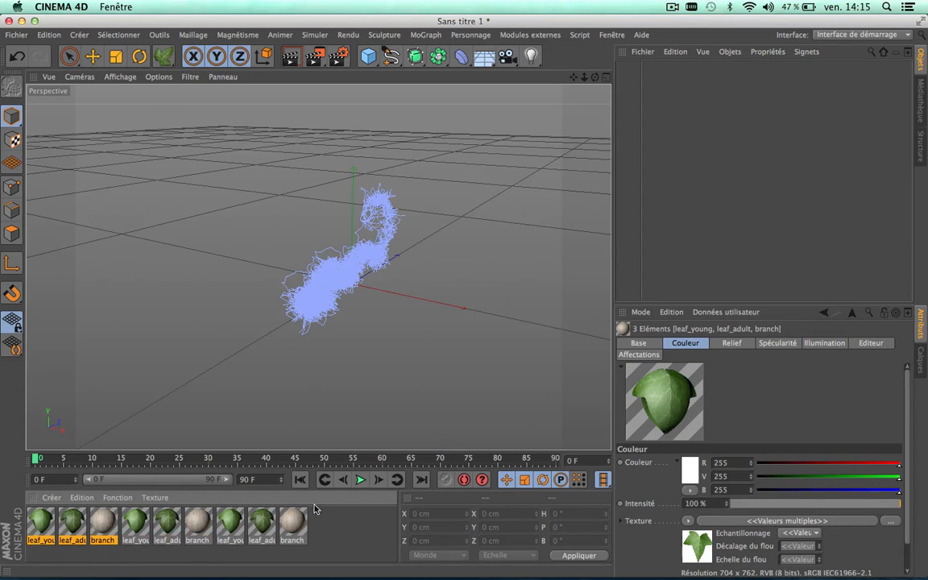
pyautogui.moveTo(350, 529); pyautogui.dragTo(18, 529)
pyautogui.press('Delete')
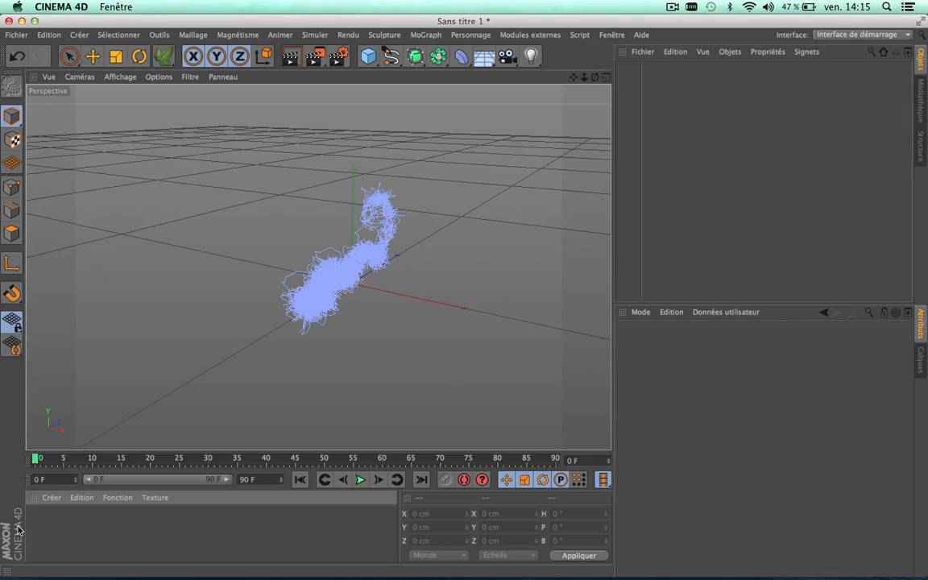
# - Add a plane and rotate it to a pitch of about 57.5° so it stands steeply tilted
pyautogui.click(368, 58)
pyautogui.click(499, 97)
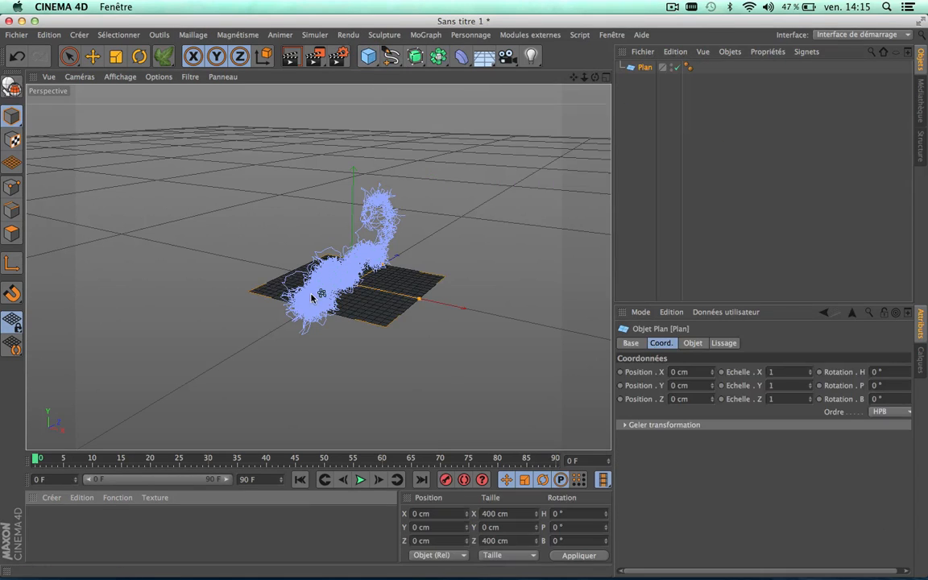
pyautogui.click(139, 58)
pyautogui.scroll(6, 331, 221)
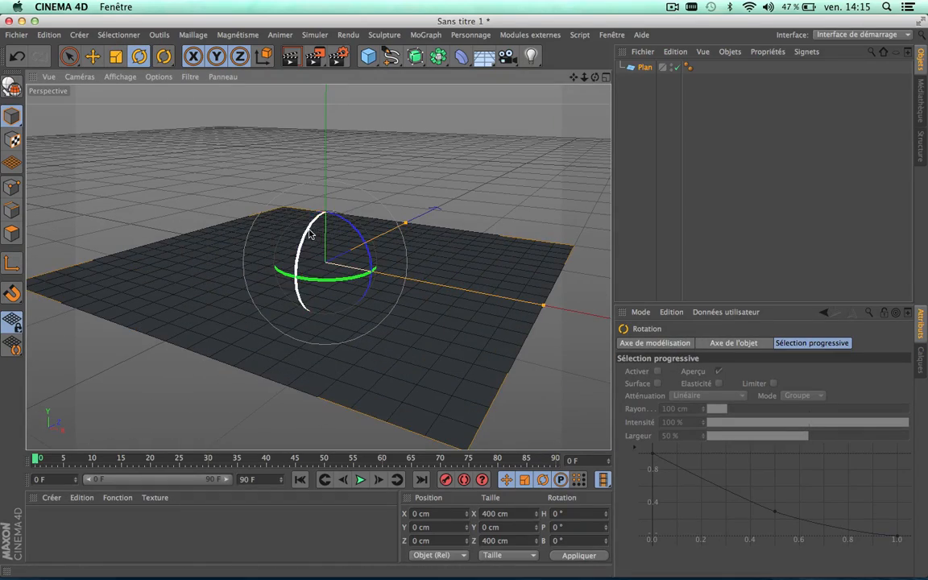
pyautogui.moveTo(306, 232); pyautogui.dragTo(299, 284)
pyautogui.scroll(-5, 366, 300)
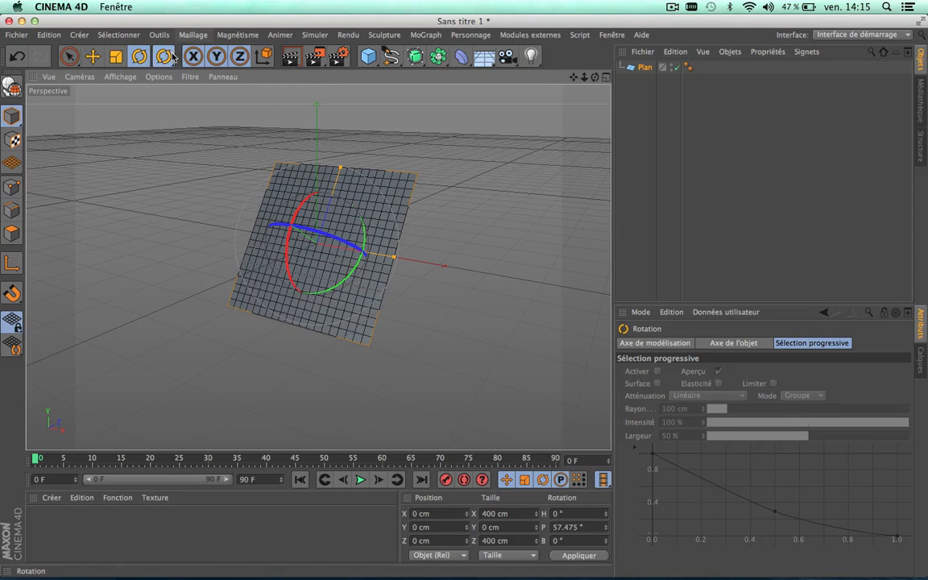
# - Activate Ivy Grower, place the start point near the middle of the plane's lower edge, and grow branches over the plane before stopping
pyautogui.moveTo(164, 55); pyautogui.dragTo(187, 87)
pyautogui.click(304, 318)
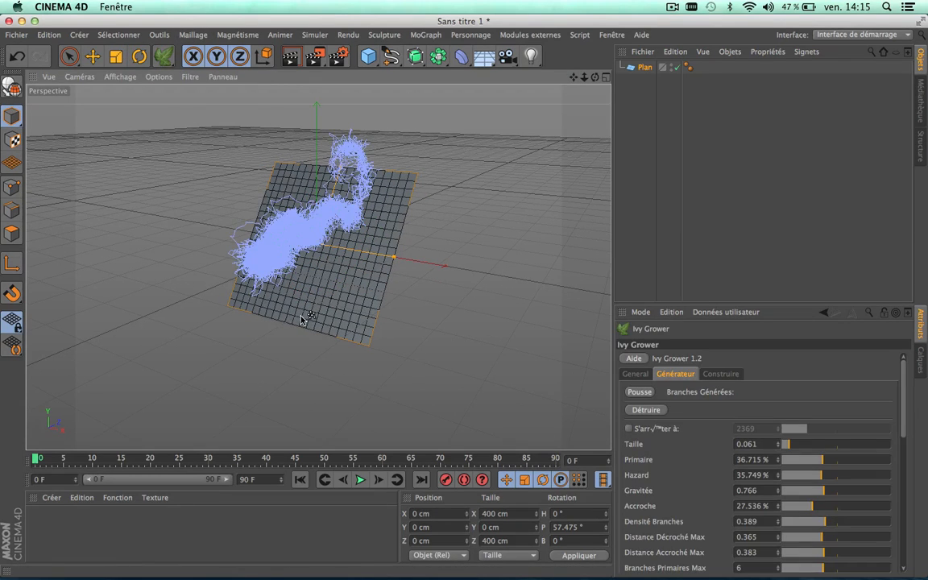
pyautogui.click(301, 316)
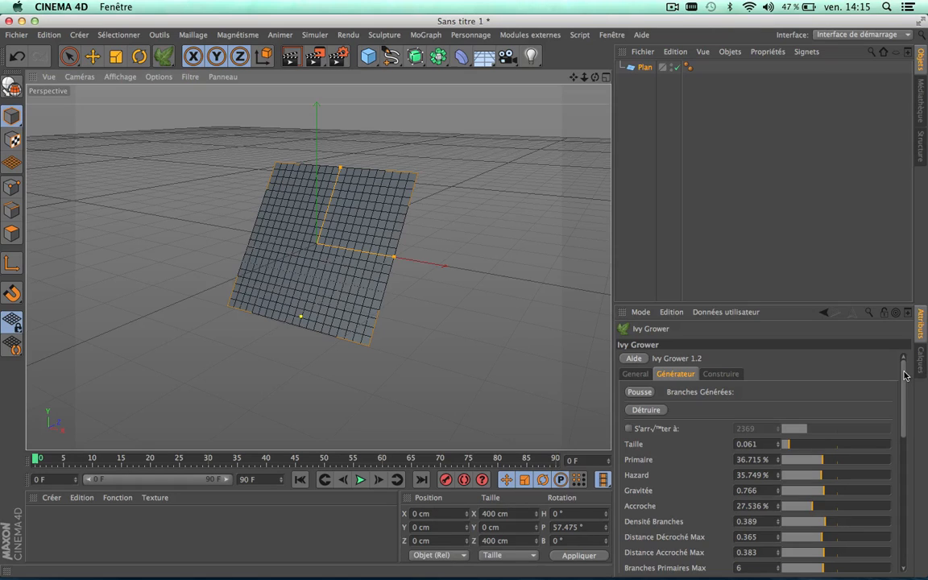
pyautogui.moveTo(903, 375)
pyautogui.mouseDown()
pyautogui.moveTo(905, 393)
pyautogui.moveTo(907, 381)
pyautogui.mouseUp()
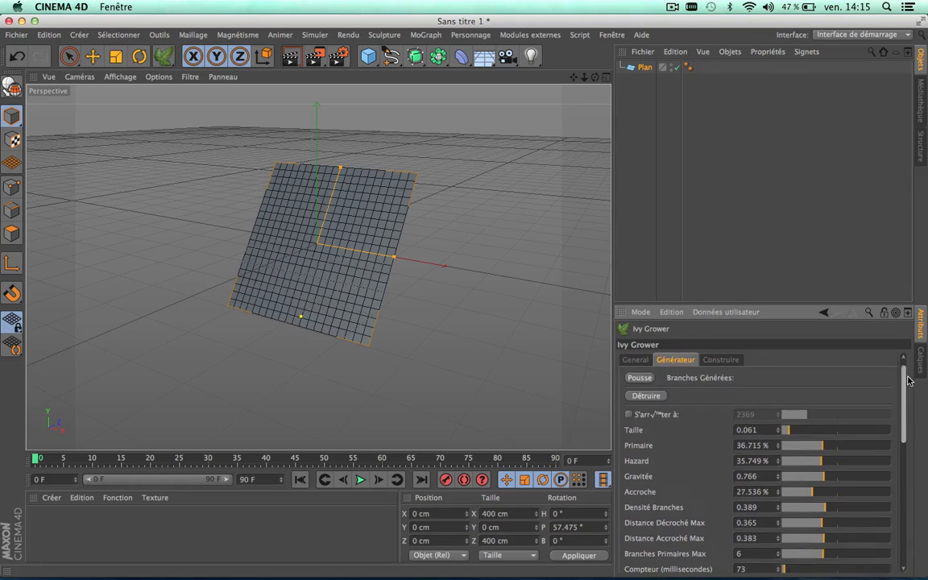
pyautogui.click(648, 381)
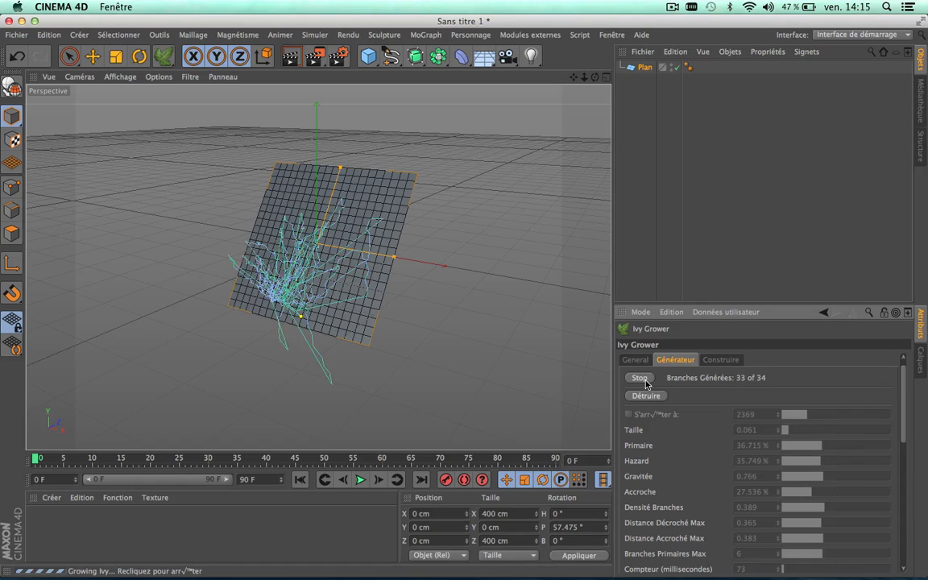
pyautogui.click(639, 378)
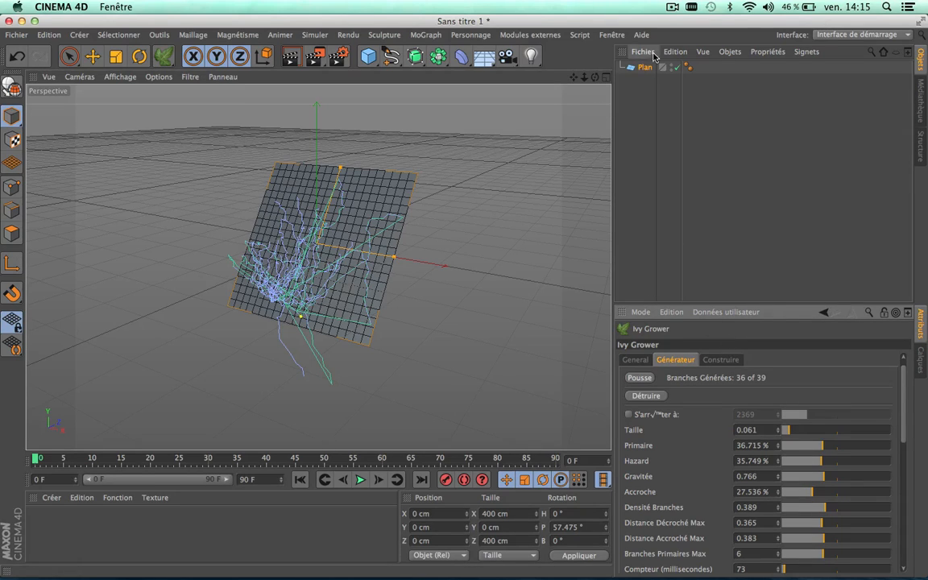
# - Generate the leafy ivy geometry from the grown branches with the current build settings and inspect its foliage
pyautogui.click(734, 362)
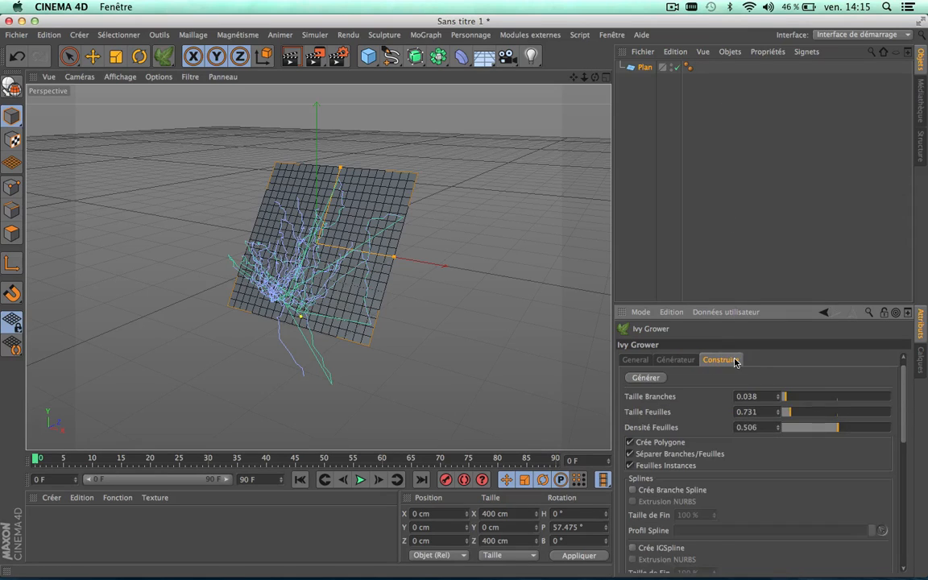
pyautogui.click(654, 380)
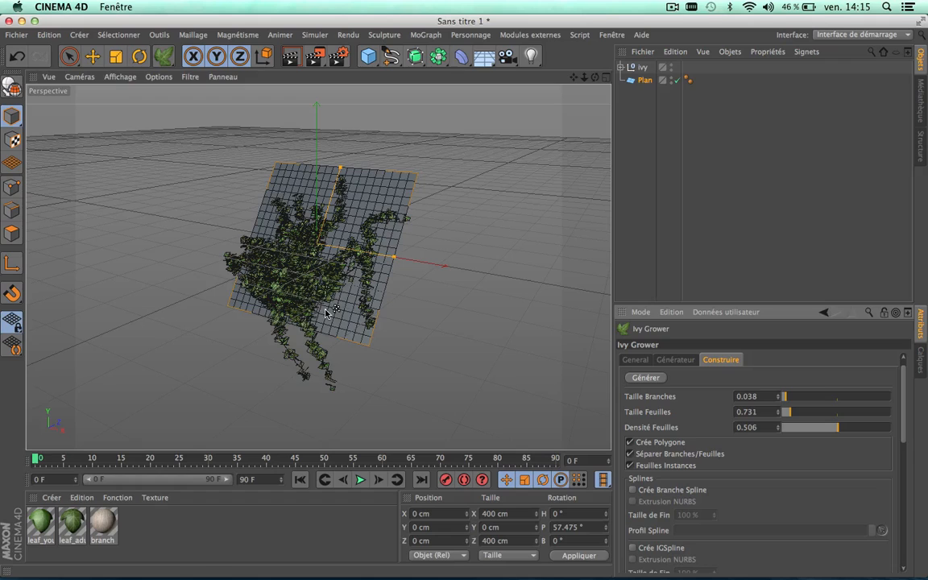
pyautogui.scroll(6, 284, 269)
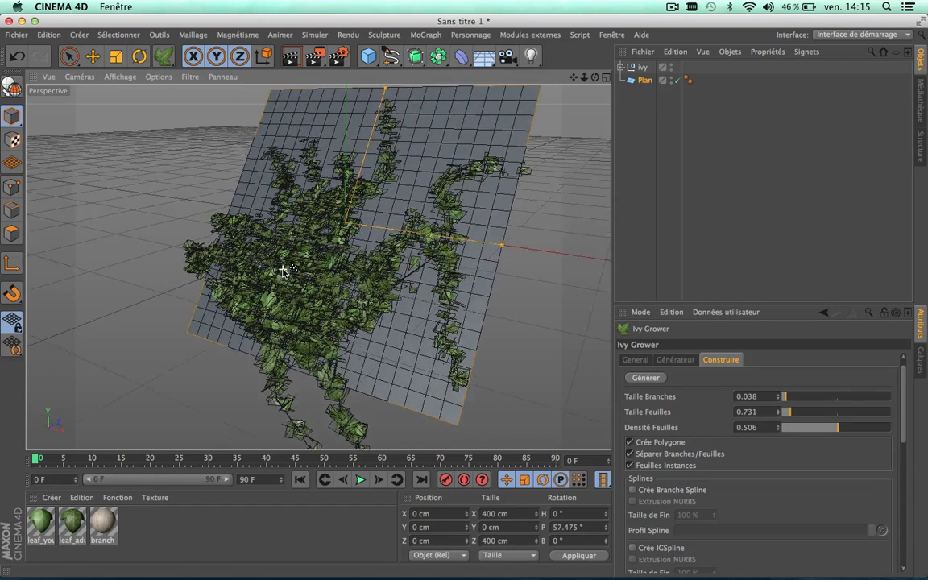
pyautogui.scroll(-3, 284, 269)
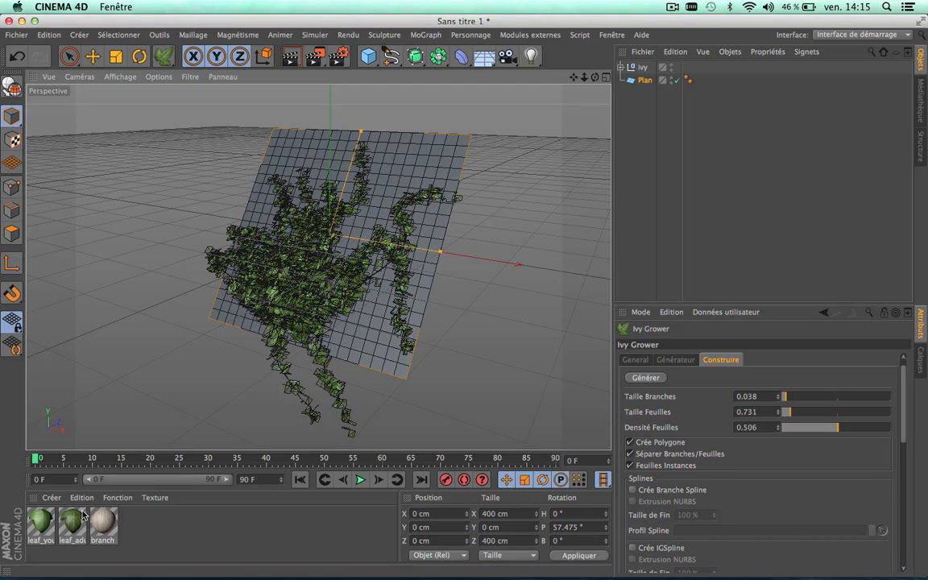
pyautogui.scroll(6, 326, 379)
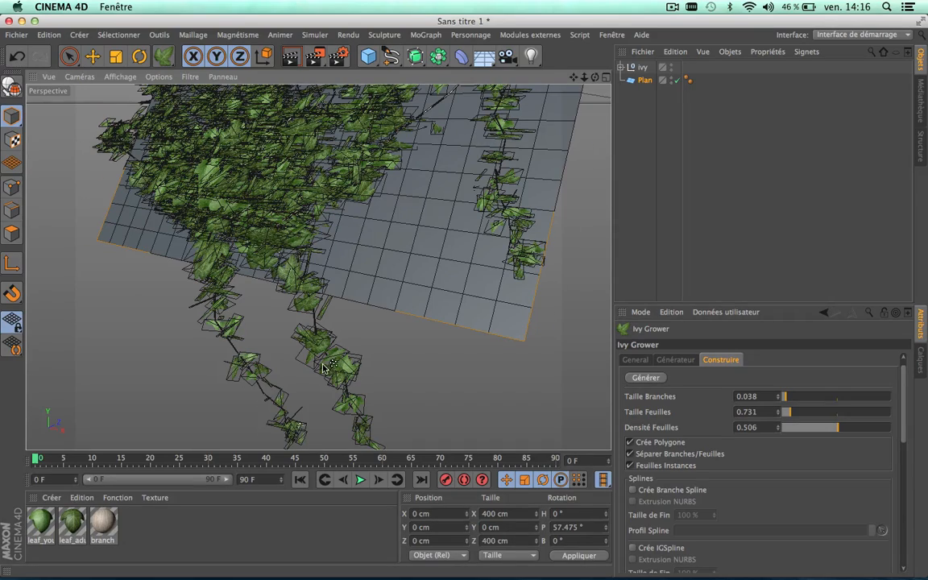
pyautogui.scroll(5, 322, 367)
pyautogui.scroll(-8, 322, 367)
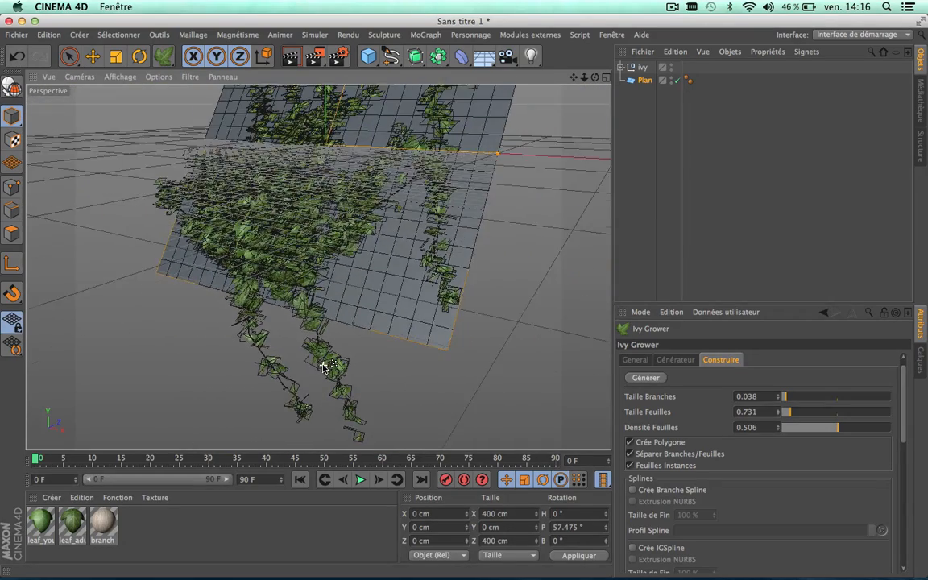
pyautogui.scroll(-2, 322, 367)
pyautogui.moveTo(578, 76); pyautogui.dragTo(575, 79)
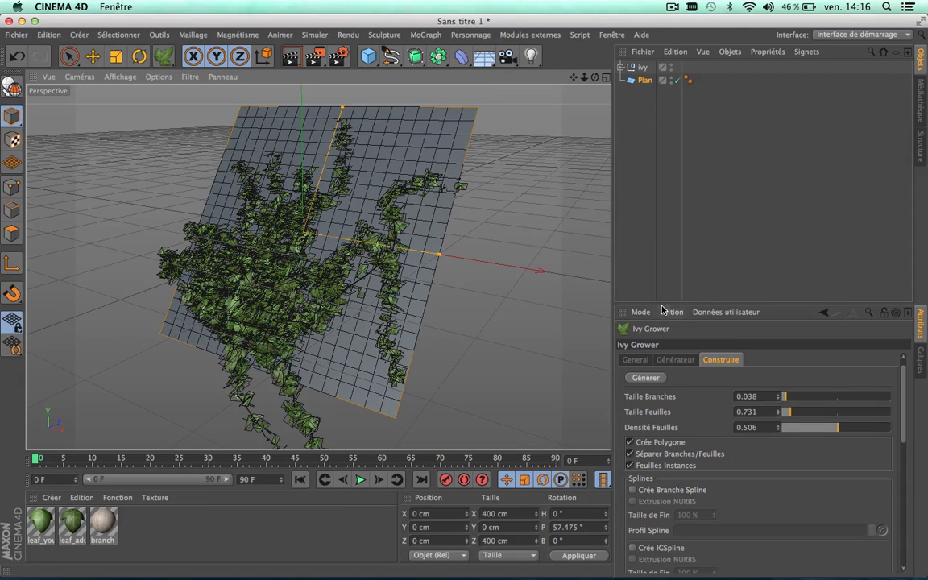
# - Delete the generated ivy object, reactivate Ivy Grower, and set the leaf density (Densité Feuilles) to 0.178
pyautogui.click(641, 69)
pyautogui.press('Delete')
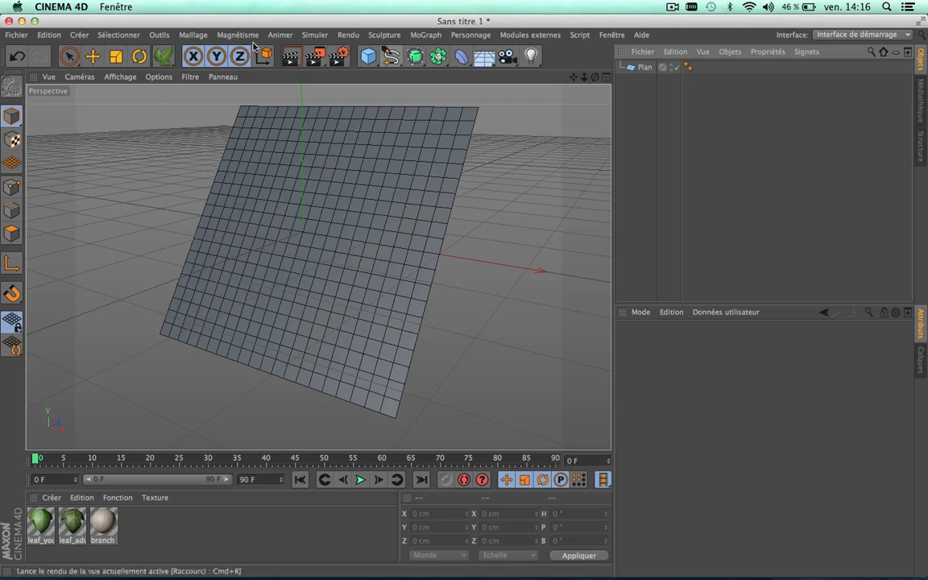
pyautogui.click(163, 56)
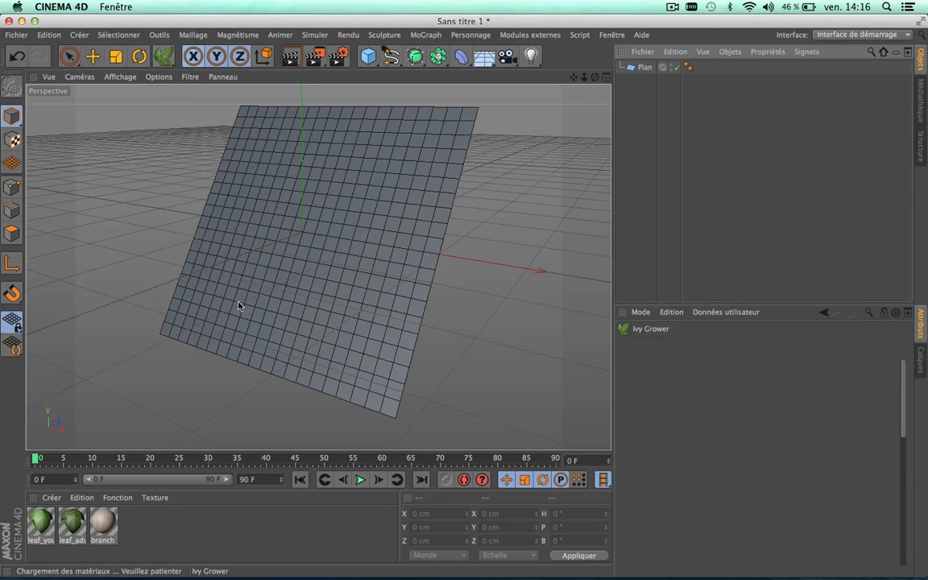
pyautogui.click(271, 352)
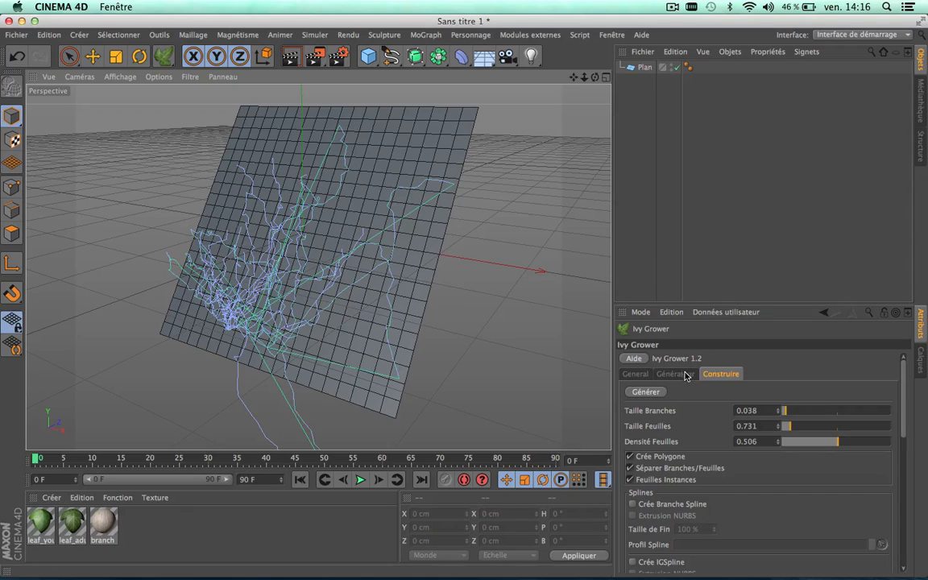
pyautogui.click(812, 442)
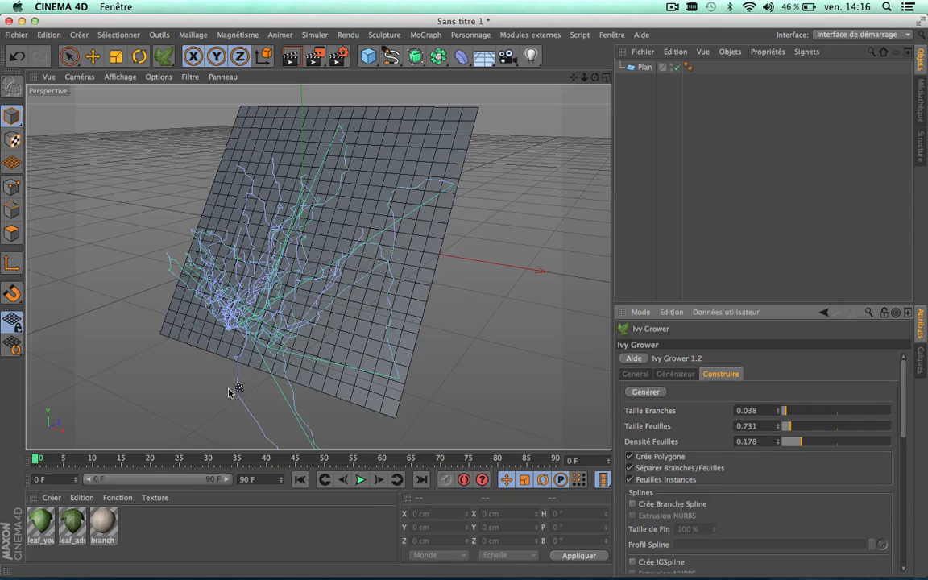
# - Place a new Ivy Grower start point on the lower edge of the selected plane, grow fresh branches across it, and stop the growth
pyautogui.click(648, 70)
pyautogui.click(251, 354)
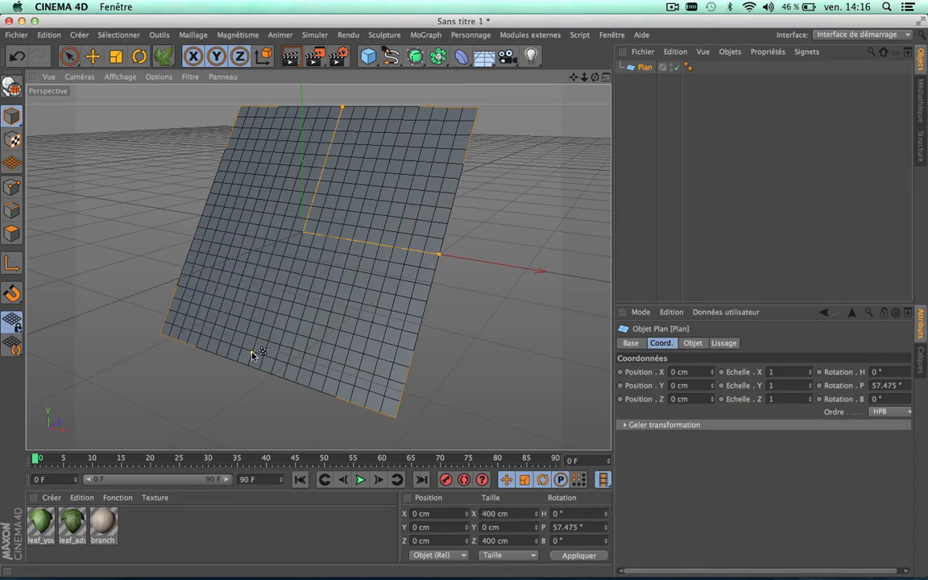
pyautogui.click(165, 56)
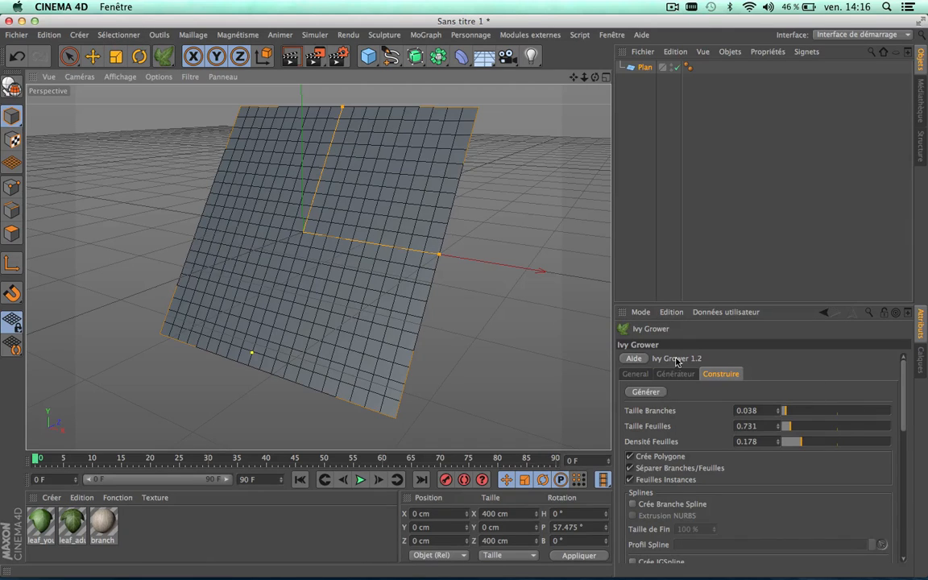
pyautogui.click(675, 373)
pyautogui.click(637, 393)
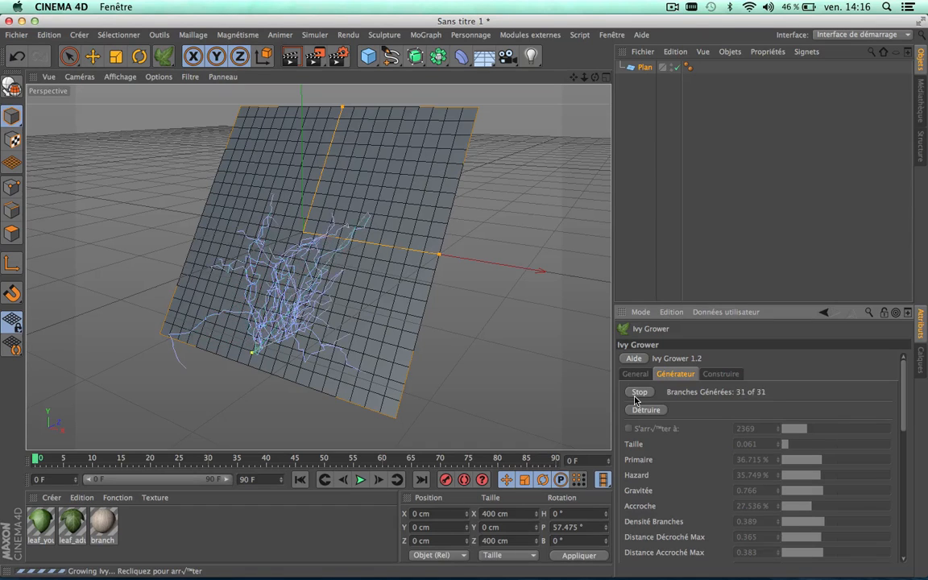
pyautogui.click(638, 392)
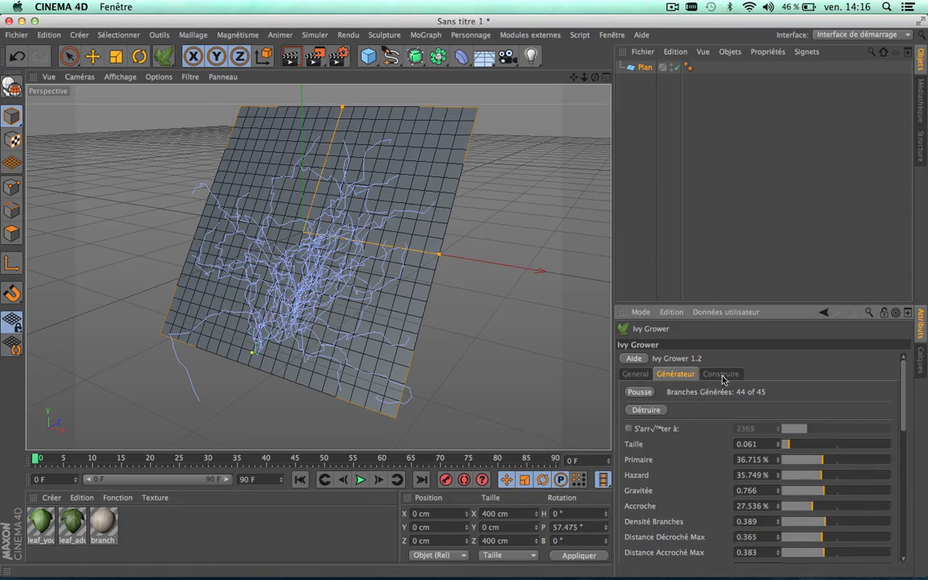
# - Generate the ivy geometry from the new branches using the 0.178 leaf density and inspect the leaf coverage
pyautogui.click(721, 375)
pyautogui.click(645, 391)
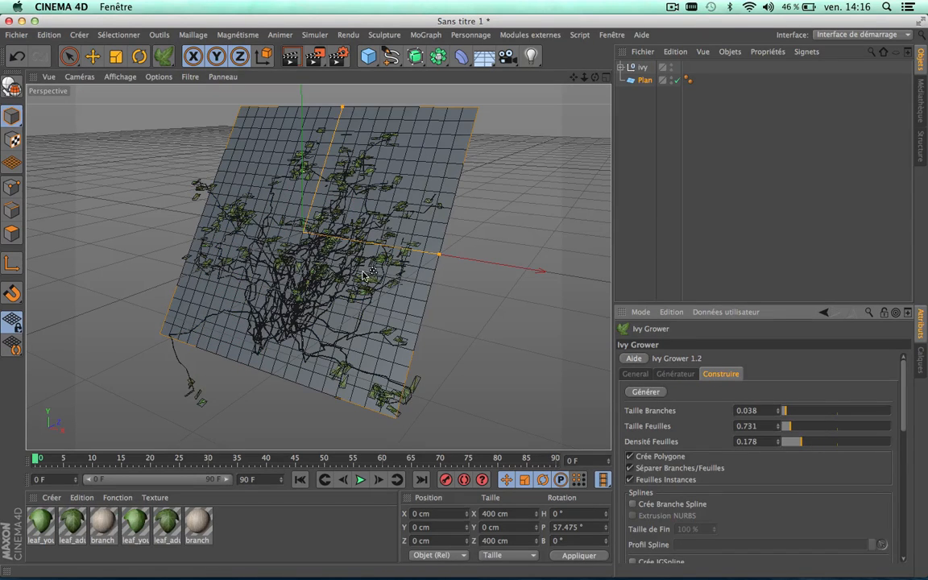
pyautogui.scroll(5, 328, 257)
pyautogui.scroll(-3, 329, 257)
pyautogui.scroll(-4, 328, 258)
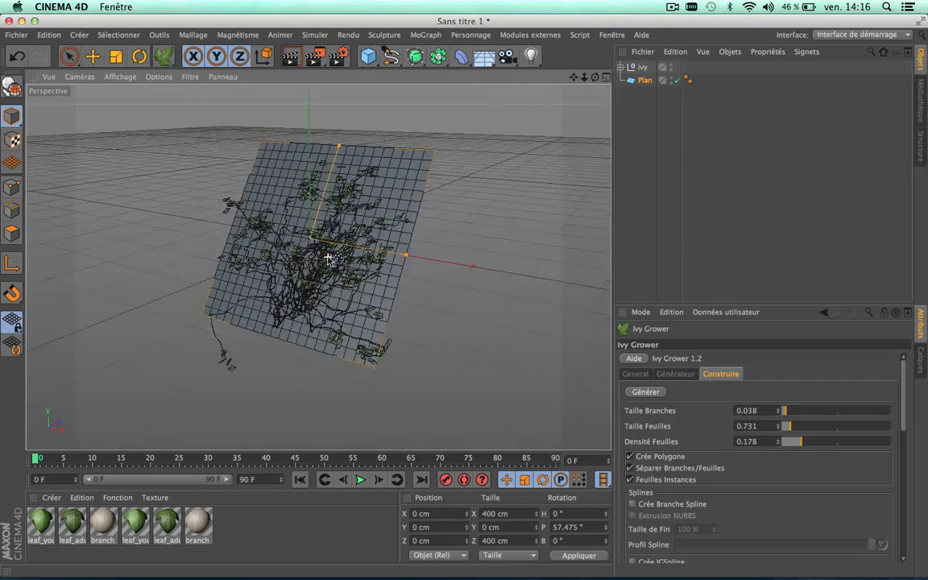
pyautogui.scroll(6, 329, 258)
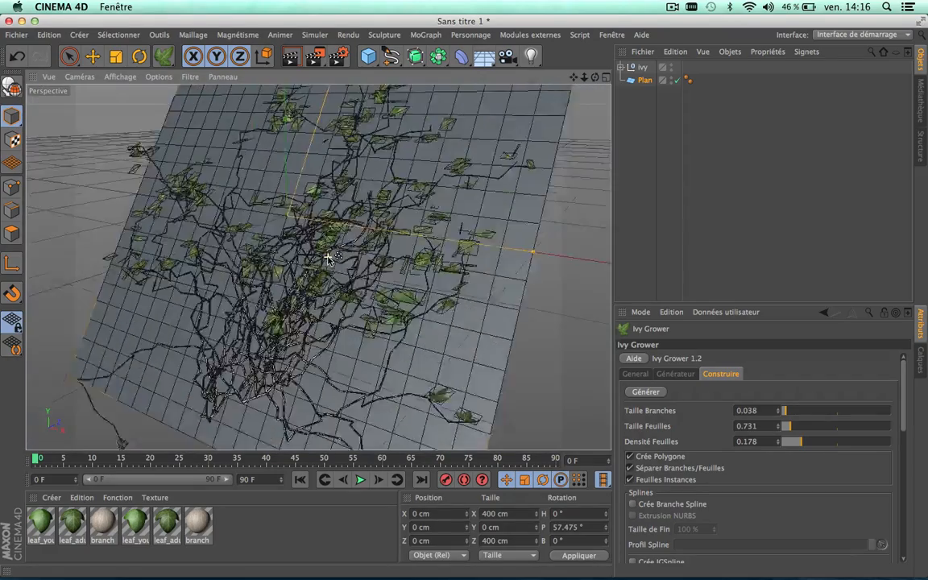
pyautogui.scroll(-3, 328, 258)
pyautogui.scroll(2, 328, 257)
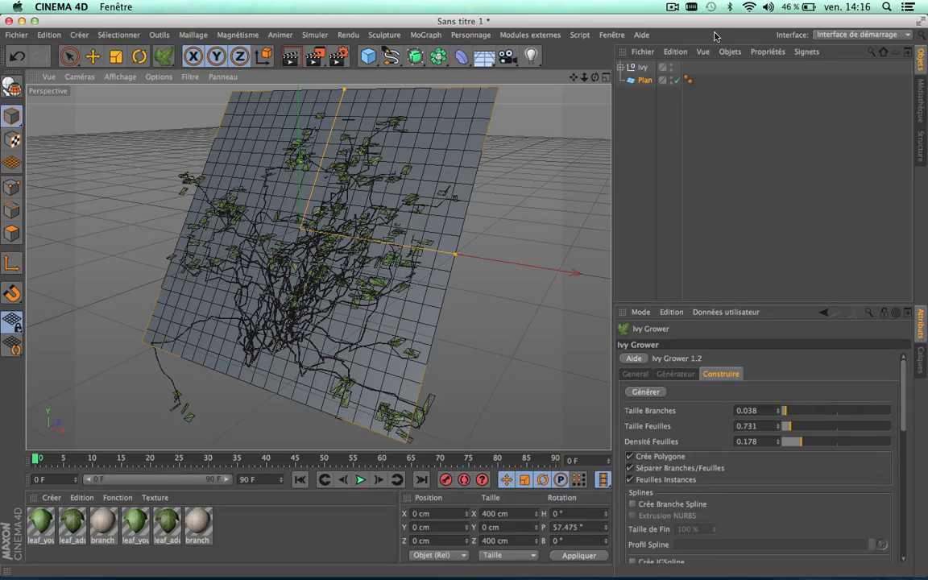
pyautogui.scroll(6, 355, 193)
pyautogui.scroll(-3, 355, 194)
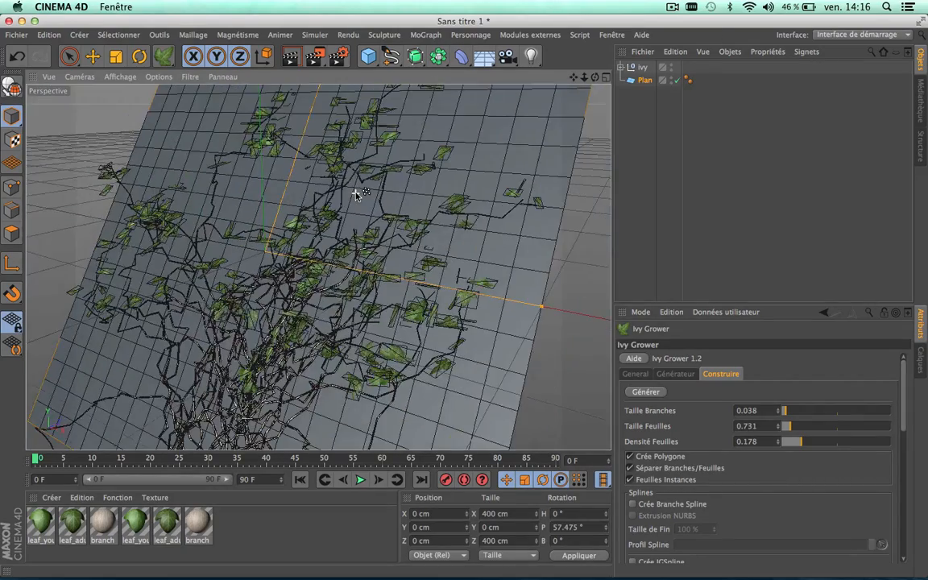
# - Examine the ivy object's hierarchy, including the branches object and the leaf_adult and leaf_young objects inside Instance References
pyautogui.scroll(-4, 356, 193)
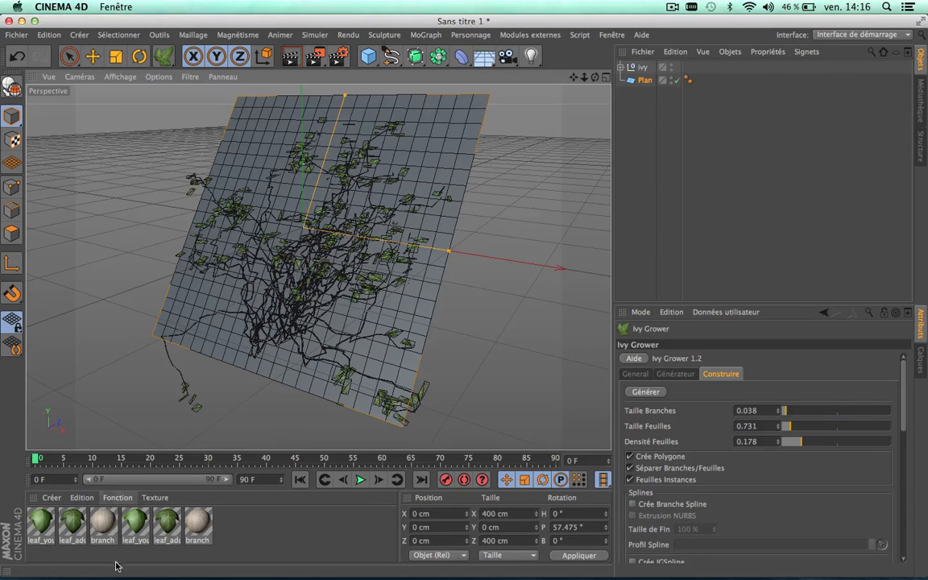
pyautogui.click(621, 67)
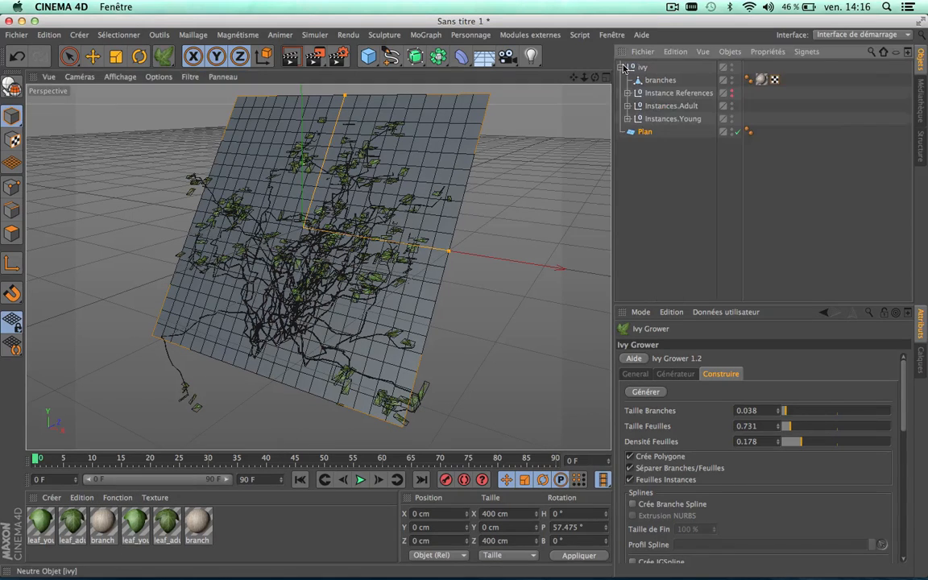
pyautogui.click(621, 68)
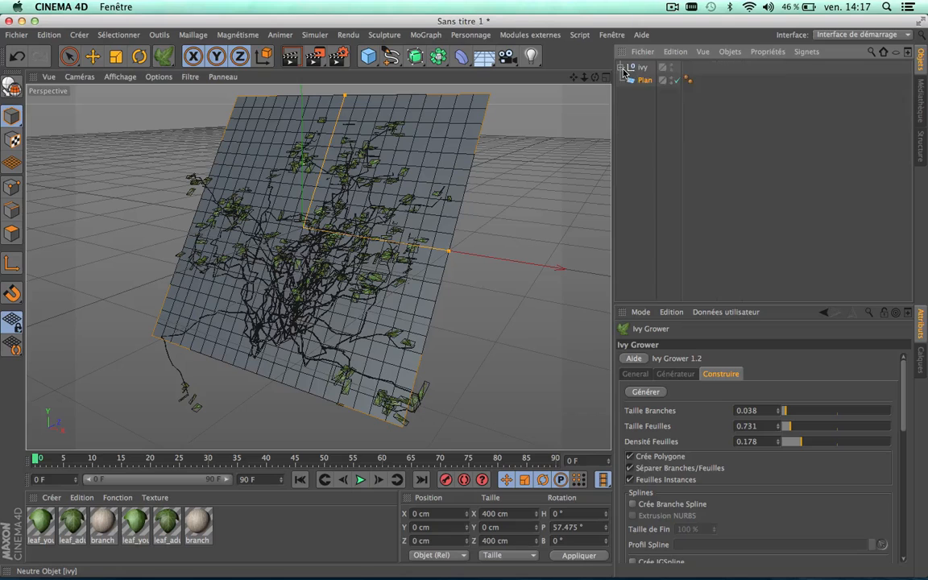
pyautogui.click(621, 67)
pyautogui.click(660, 79)
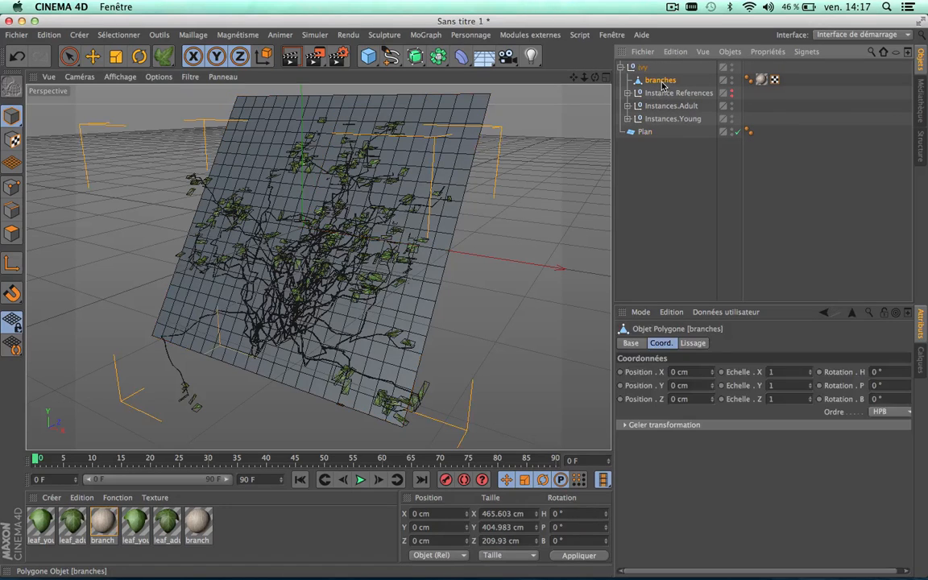
pyautogui.click(628, 93)
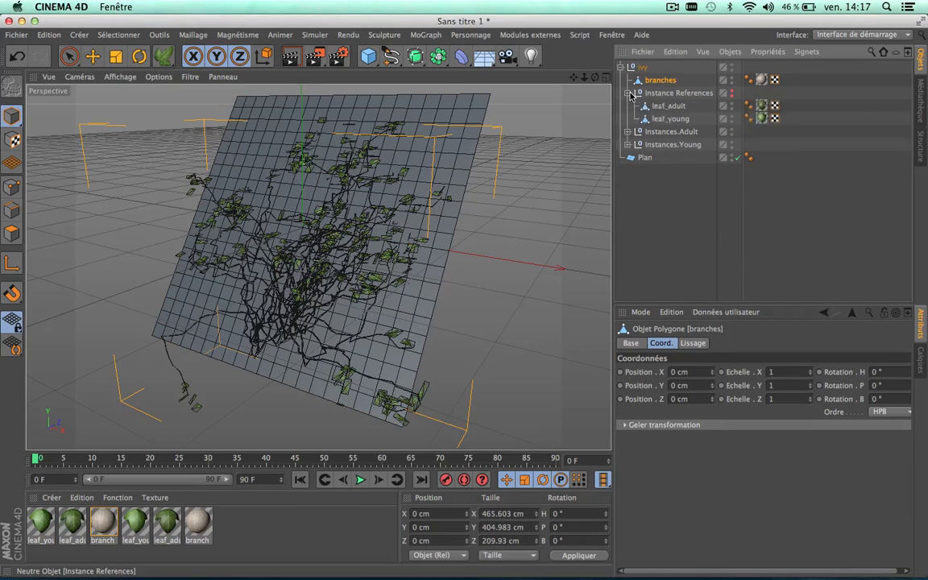
pyautogui.click(628, 93)
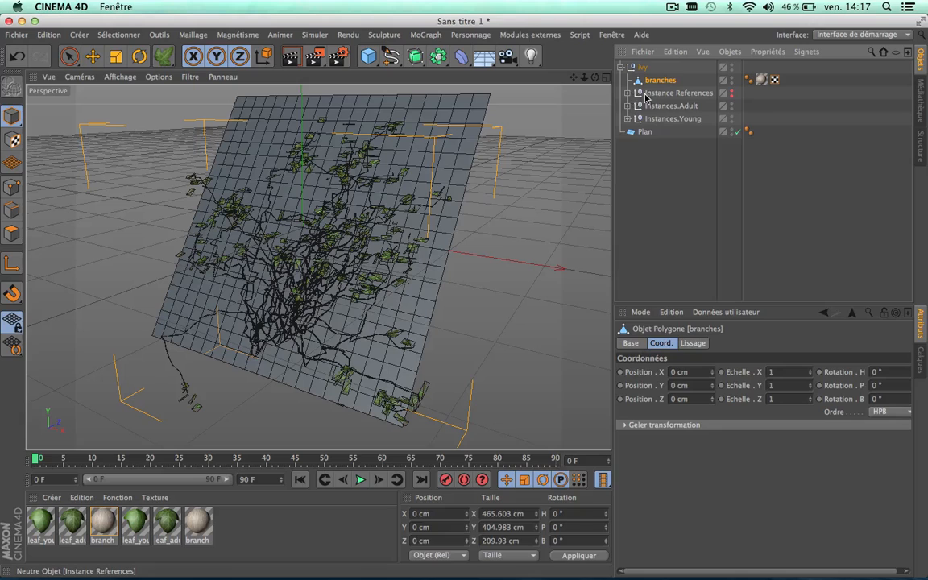
pyautogui.click(628, 94)
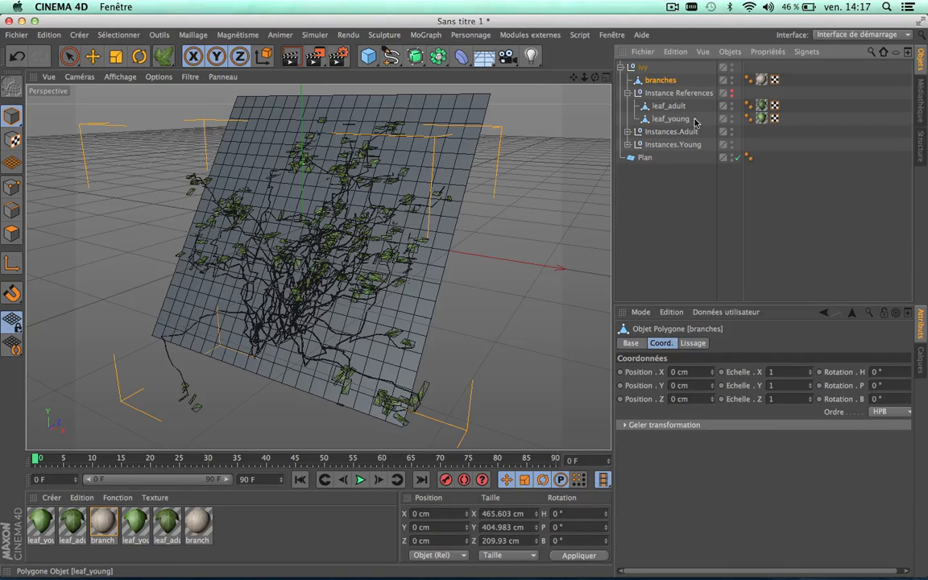
pyautogui.click(629, 94)
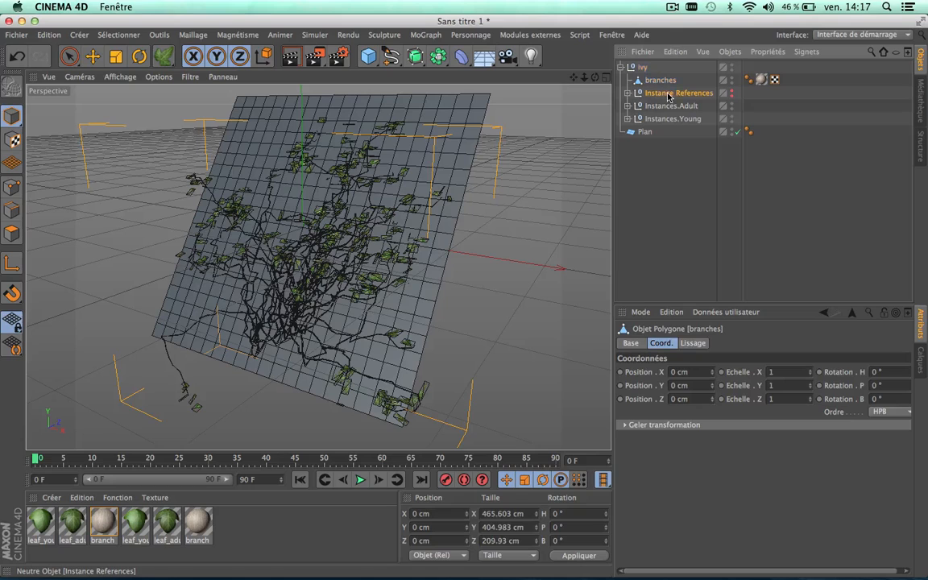
pyautogui.click(667, 94)
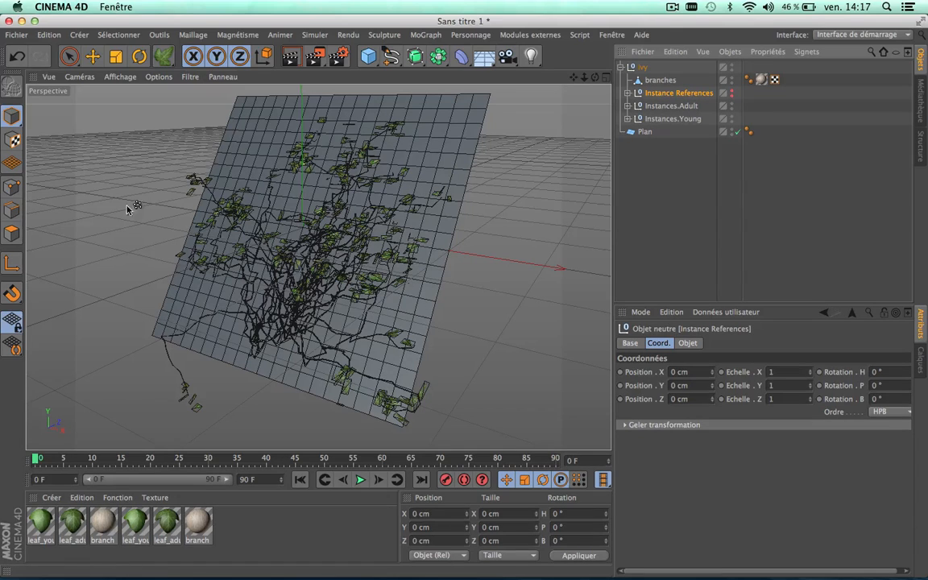
# - Examine the leaf instances inside Instances.Adult alongside the source leaves they refer to in Instance References
pyautogui.click(626, 106)
pyautogui.click(626, 105)
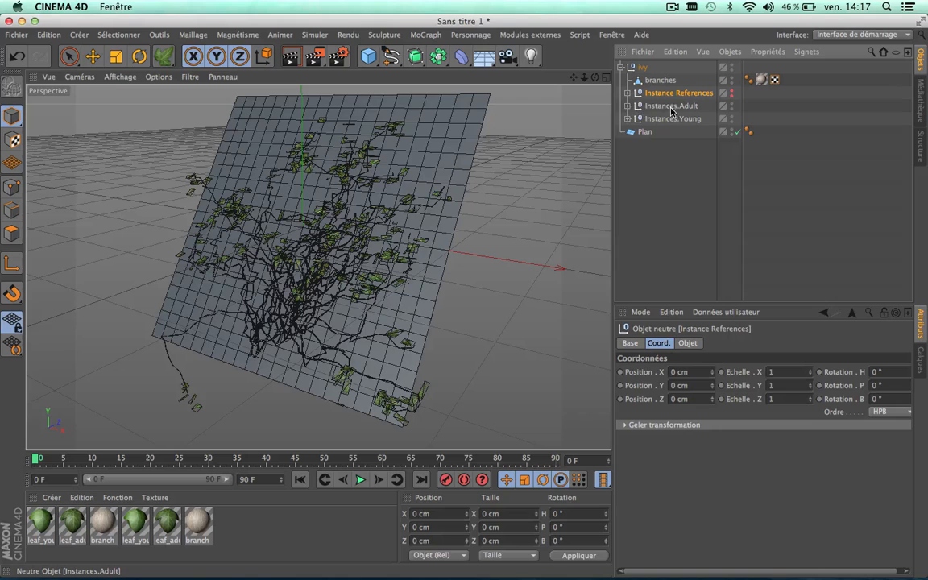
pyautogui.click(626, 93)
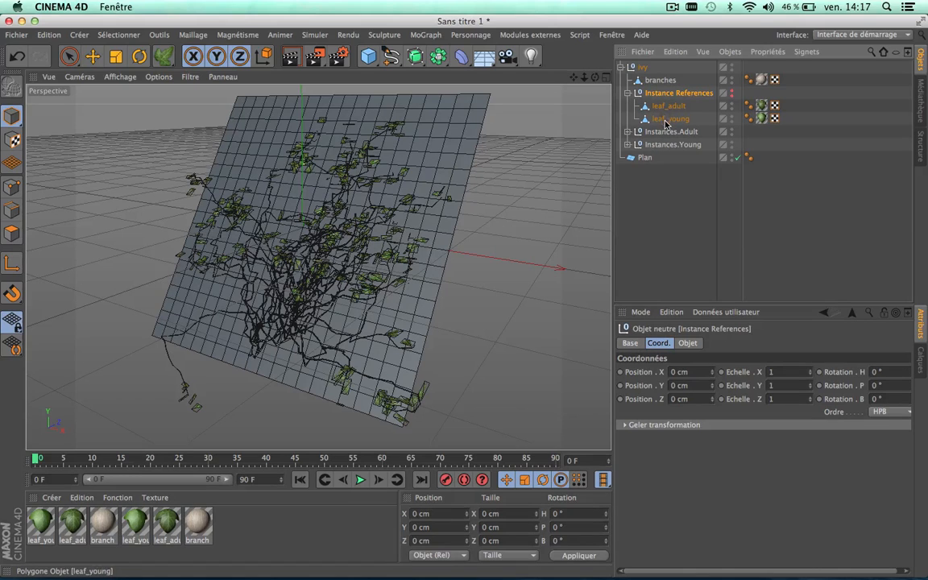
pyautogui.click(627, 132)
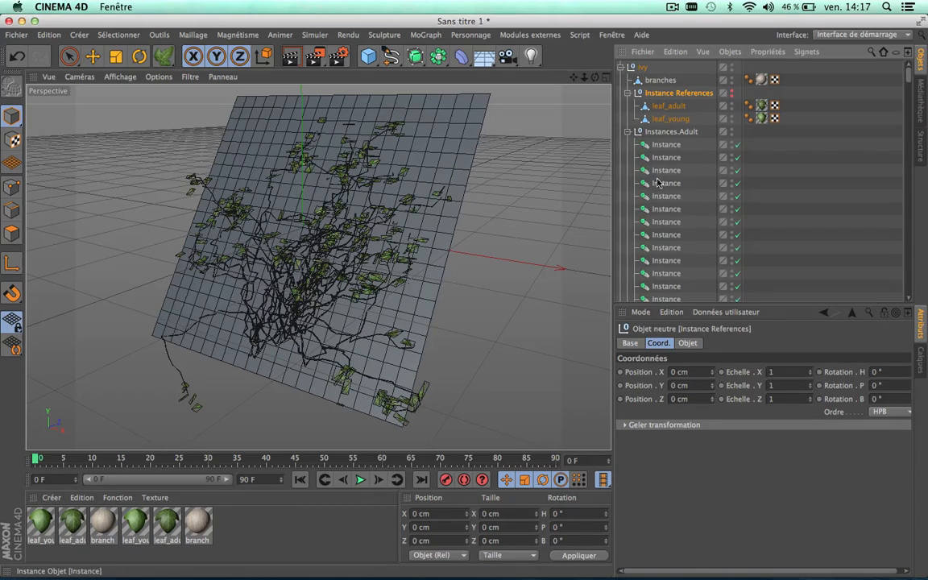
pyautogui.click(628, 131)
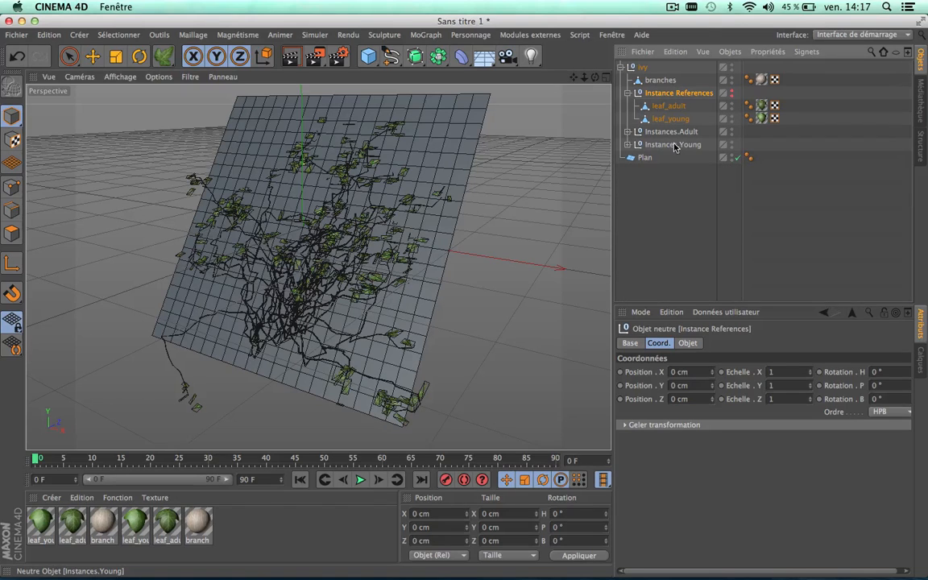
pyautogui.click(627, 93)
pyautogui.click(627, 92)
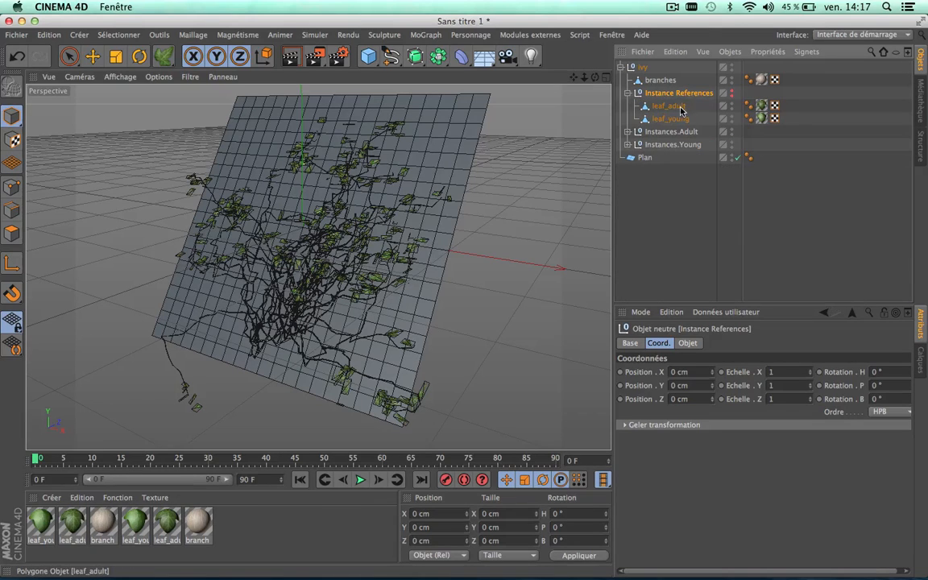
pyautogui.click(627, 93)
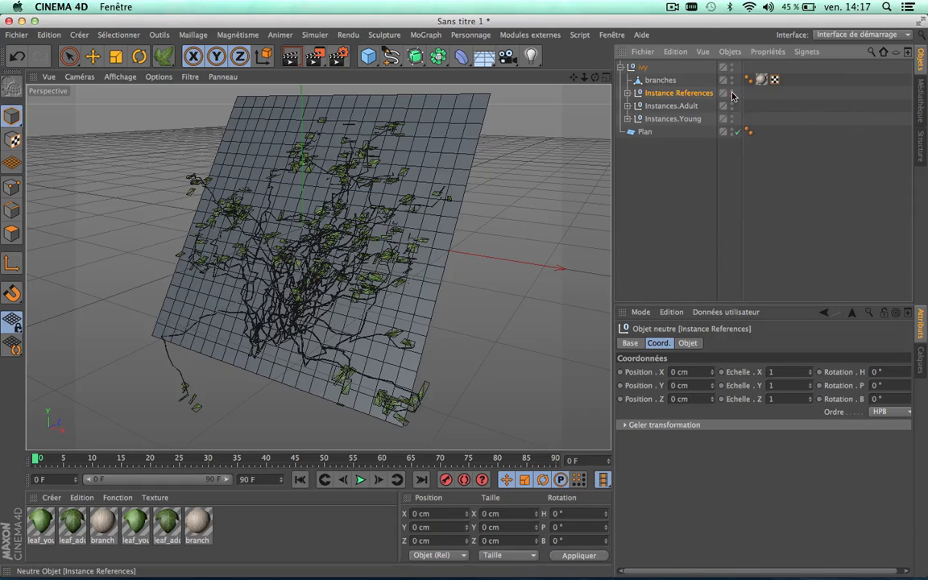
# - Make Instance References visible and hide Instances.Young, Instances.Adult, branches and Plan in both viewport and render
pyautogui.keyDown('alt'); pyautogui.doubleClick(731, 120); pyautogui.keyUp('alt')
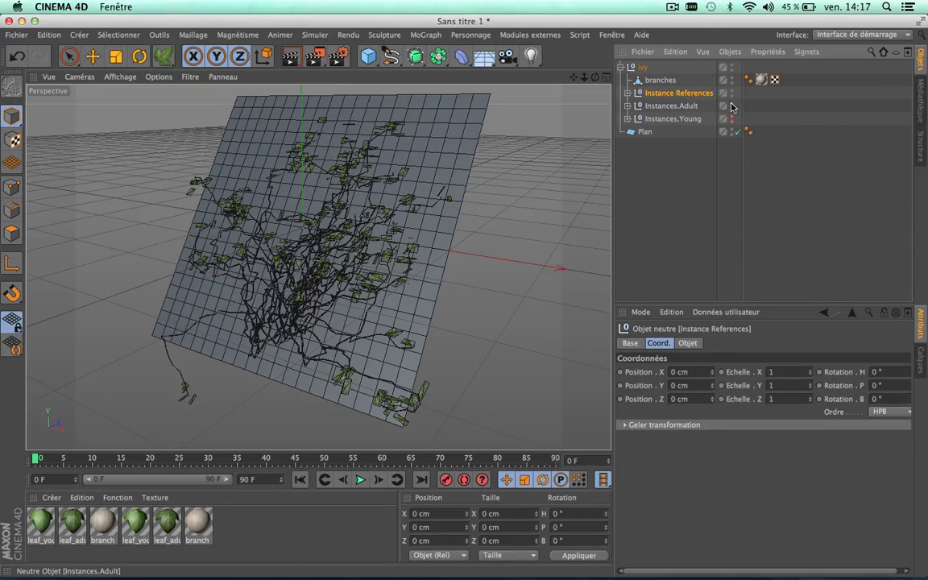
pyautogui.keyDown('alt'); pyautogui.doubleClick(730, 105); pyautogui.keyUp('alt')
pyautogui.keyDown('alt'); pyautogui.doubleClick(730, 80); pyautogui.keyUp('alt')
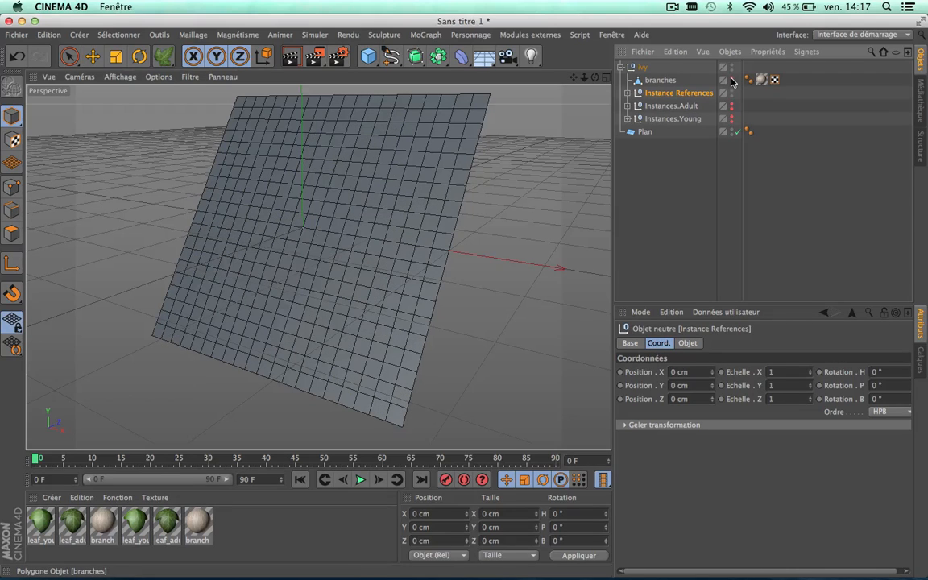
pyautogui.keyDown('alt'); pyautogui.doubleClick(730, 132); pyautogui.keyUp('alt')
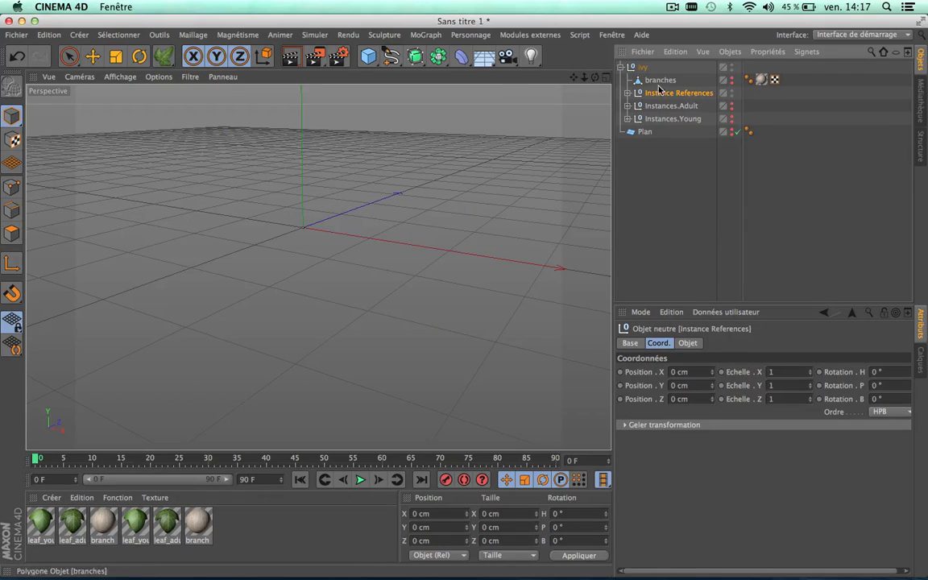
# - Move leaf_adult from Instance References along the Z axis to about 1.23 cm, separating it from leaf_young
pyautogui.click(628, 93)
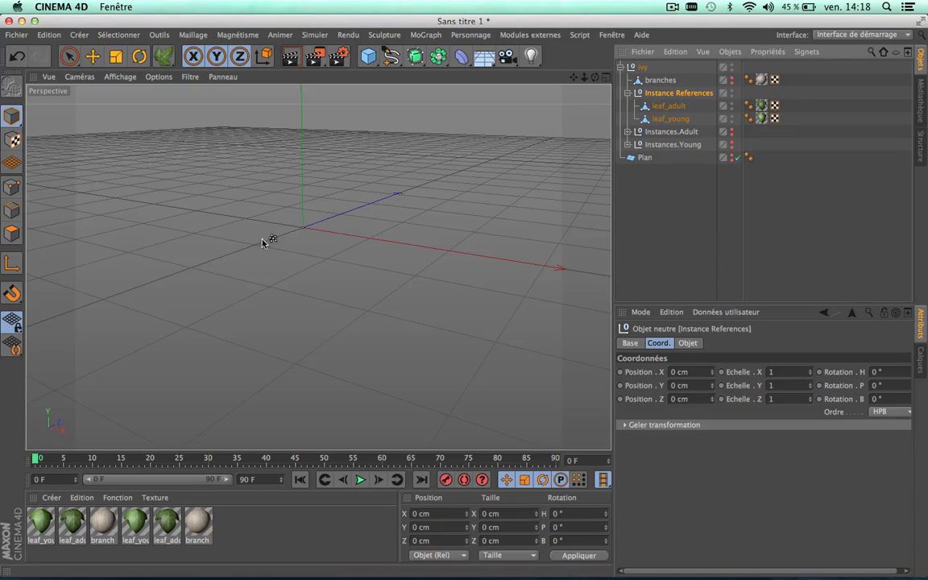
pyautogui.scroll(3, 297, 219)
pyautogui.scroll(8, 304, 228)
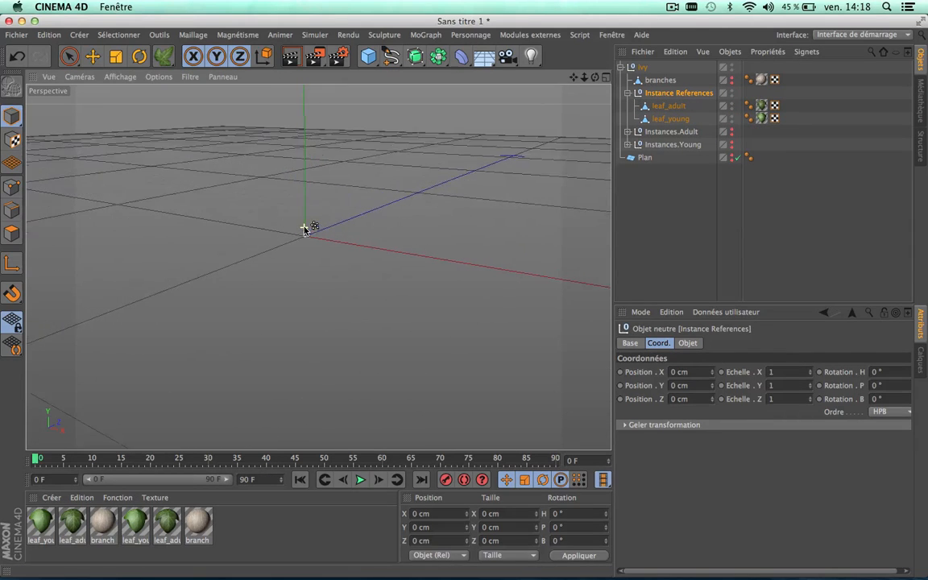
pyautogui.scroll(-6, 305, 227)
pyautogui.scroll(8, 309, 242)
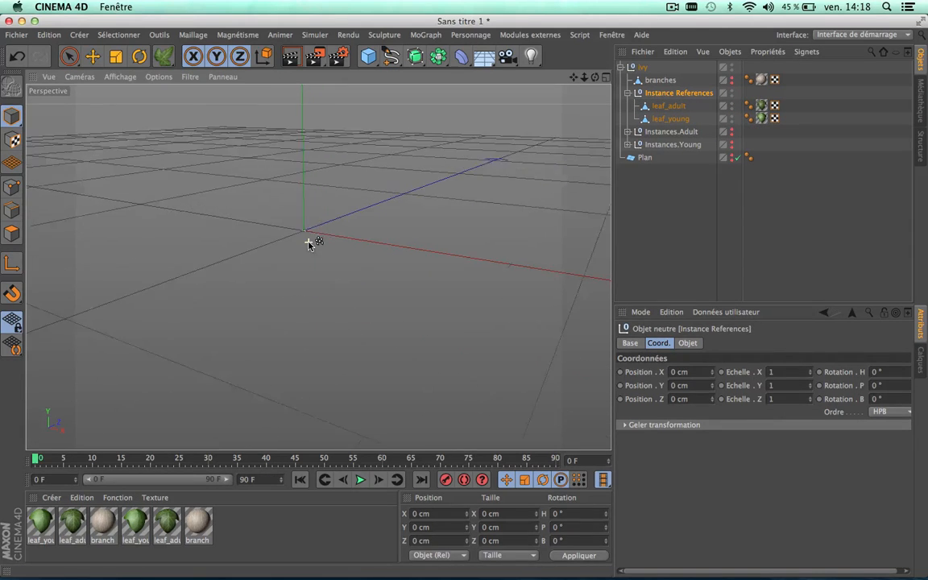
pyautogui.scroll(-5, 290, 189)
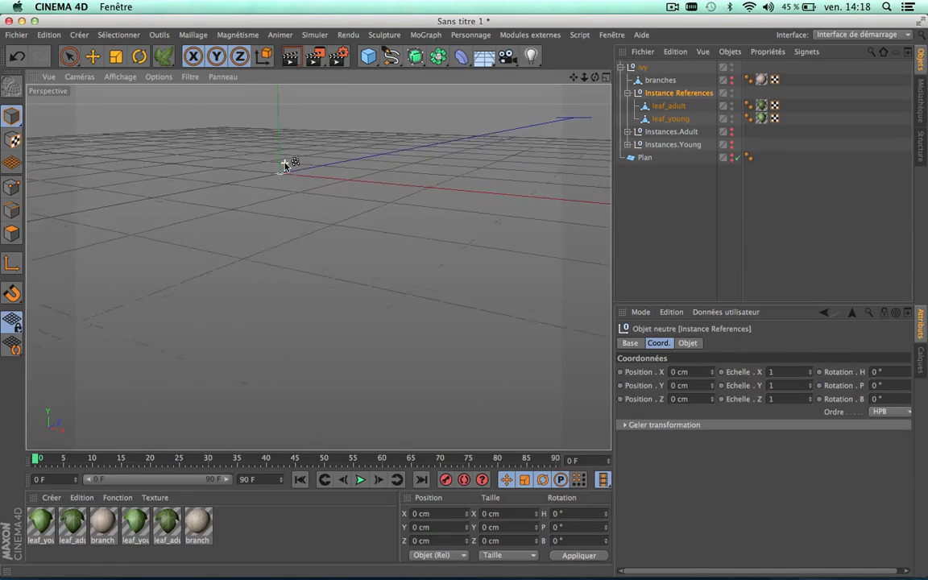
pyautogui.scroll(5, 286, 165)
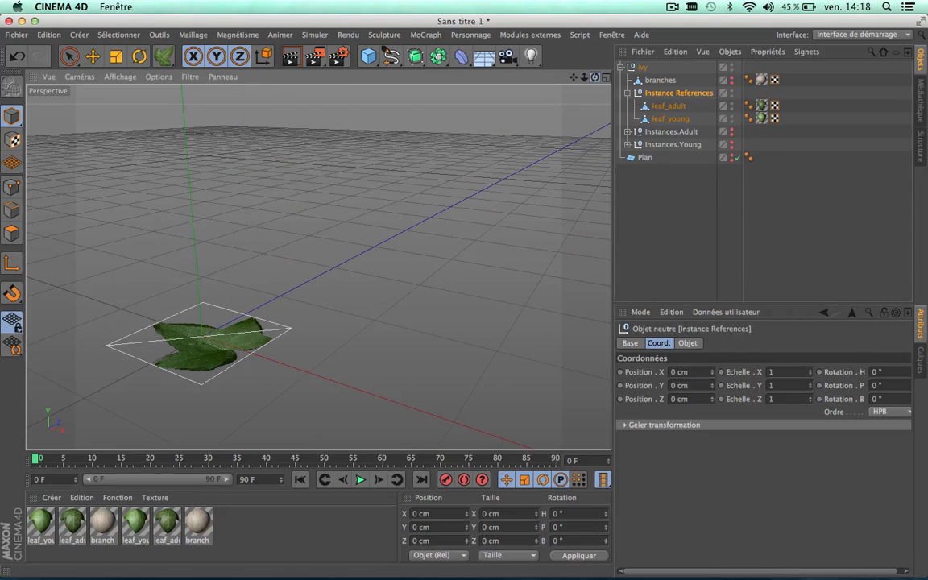
pyautogui.moveTo(594, 76); pyautogui.dragTo(594, 129)
pyautogui.moveTo(573, 76); pyautogui.dragTo(625, 158)
pyautogui.click(92, 56)
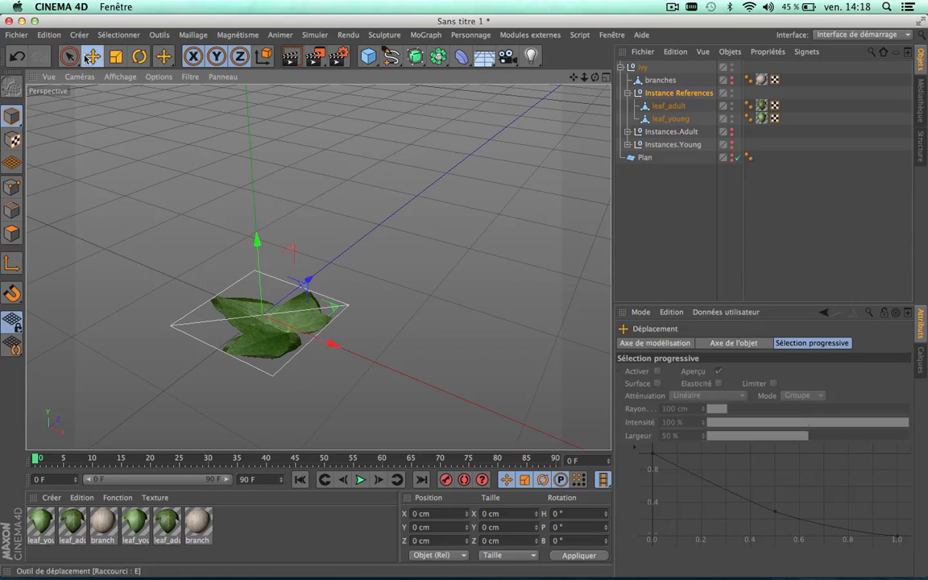
pyautogui.click(270, 318)
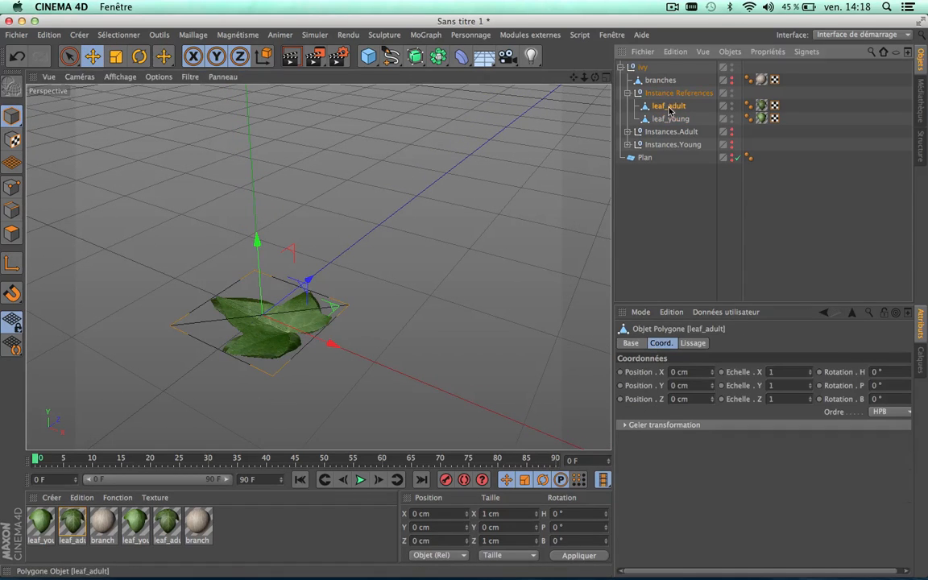
pyautogui.moveTo(314, 278); pyautogui.dragTo(379, 213)
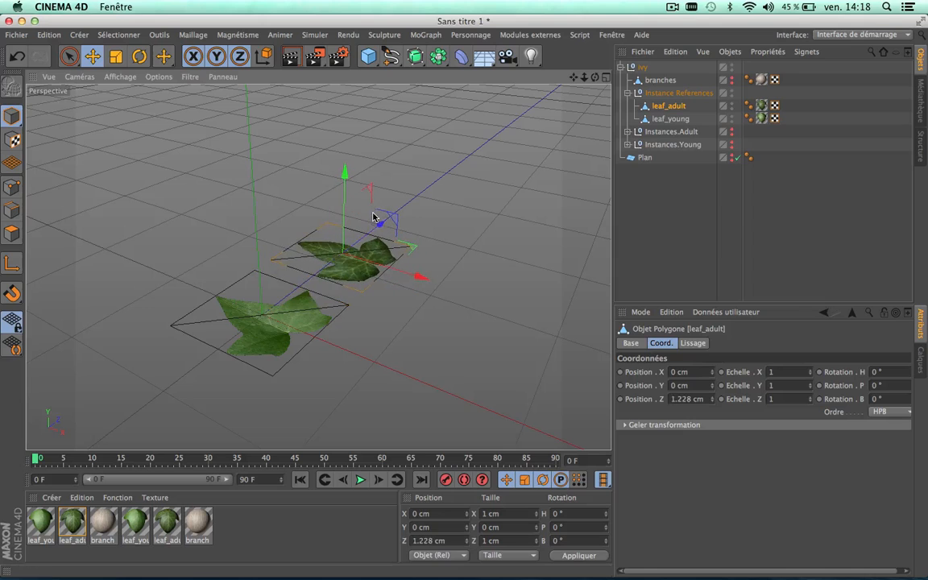
# - Switch to polygon mode and subdivide the mesh of leaf_young
pyautogui.click(11, 233)
pyautogui.click(669, 119)
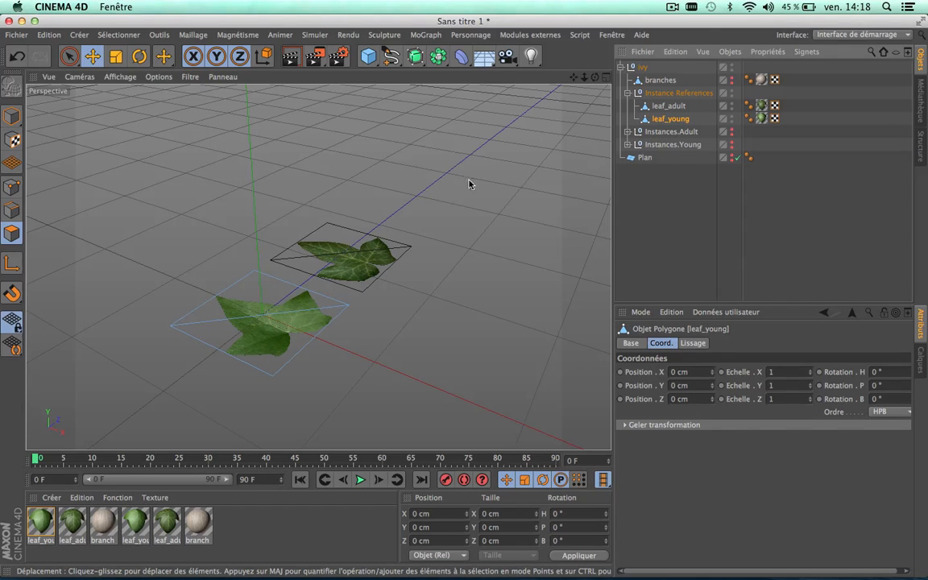
pyautogui.click(271, 308)
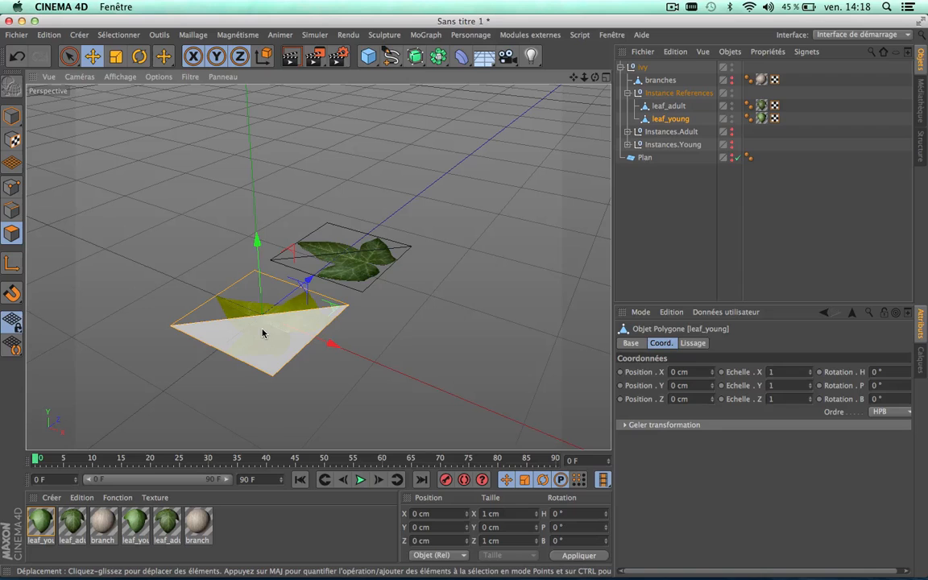
pyautogui.rightClick(261, 333)
pyautogui.click(294, 512)
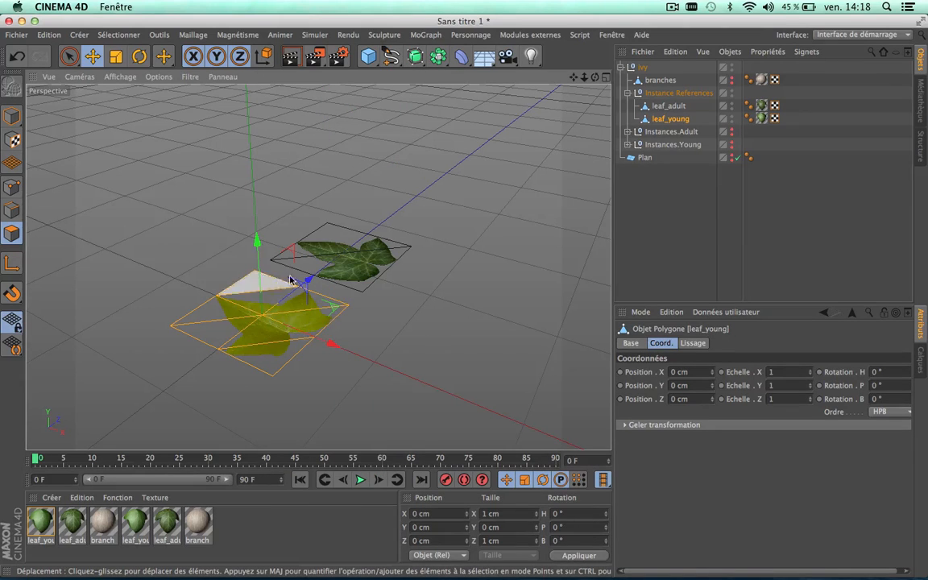
# - Subdivide the mesh of leaf_adult in the same way as the young leaf
pyautogui.click(358, 264)
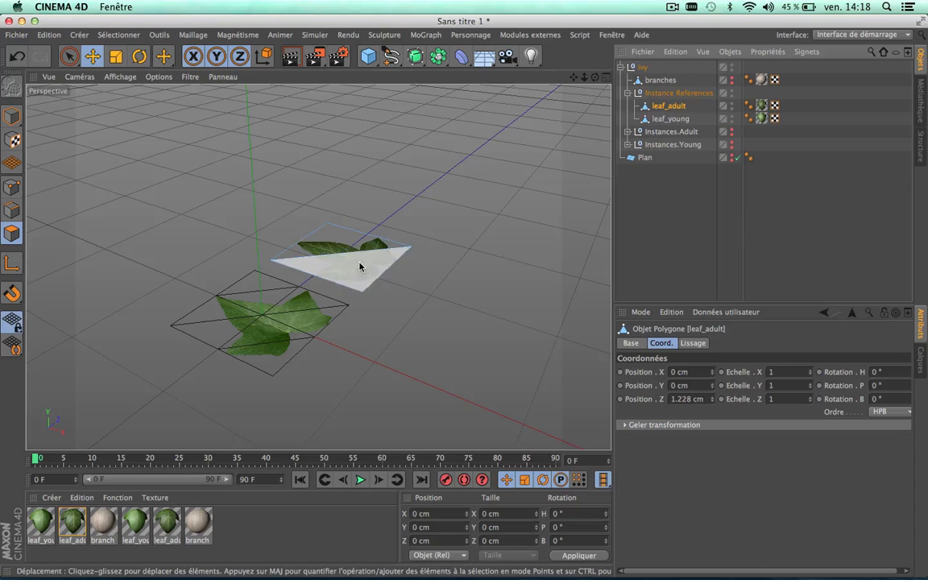
pyautogui.rightClick(344, 256)
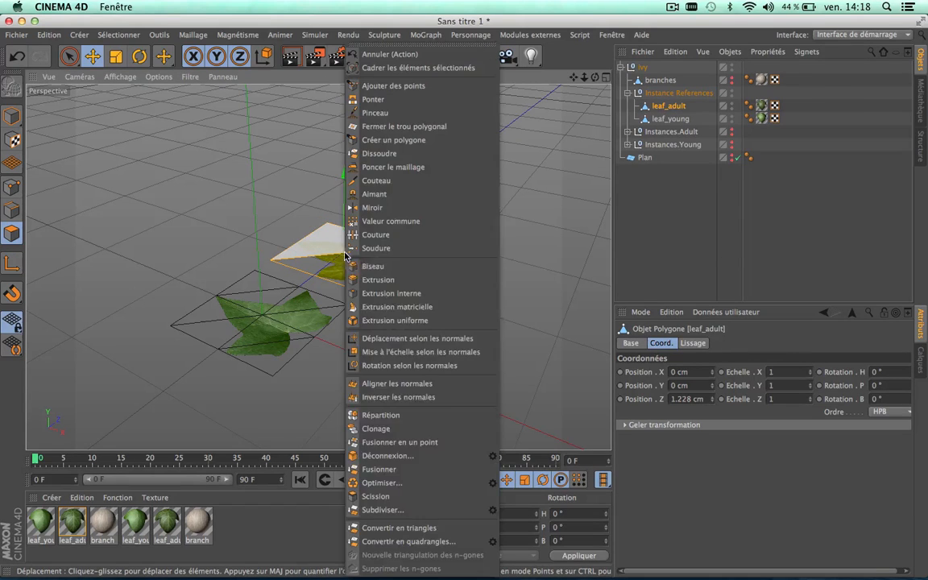
pyautogui.click(346, 455)
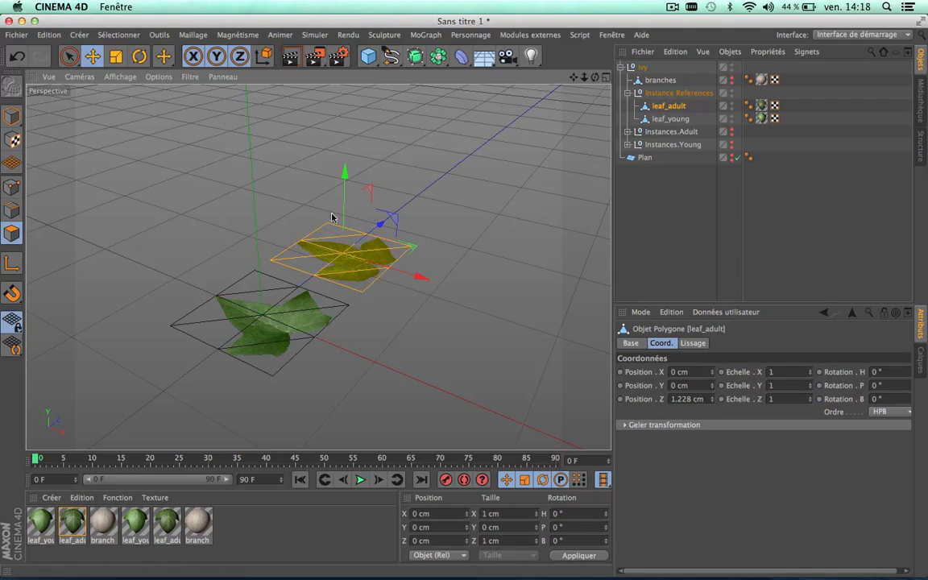
pyautogui.scroll(2, 460, 271)
pyautogui.scroll(-2, 458, 269)
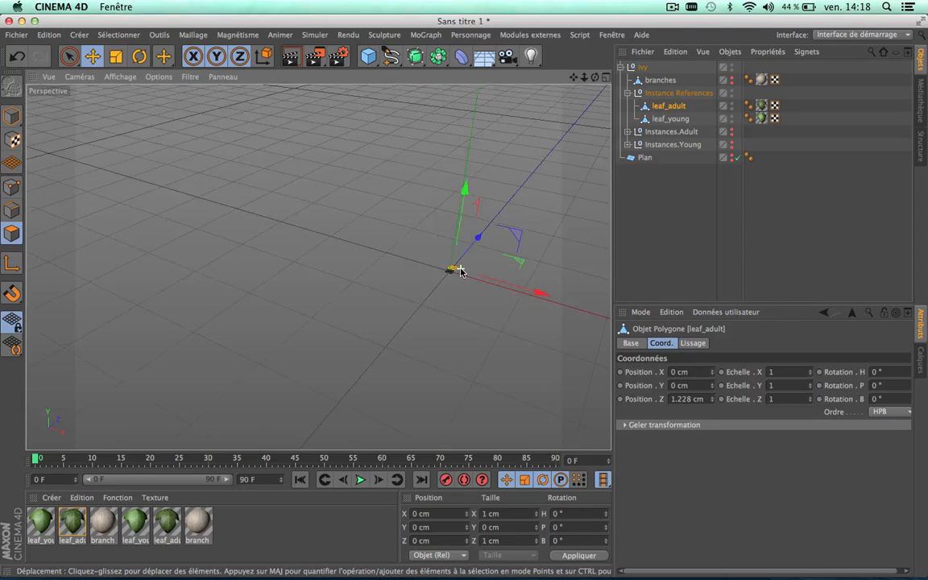
pyautogui.scroll(2, 451, 268)
pyautogui.scroll(-3, 447, 266)
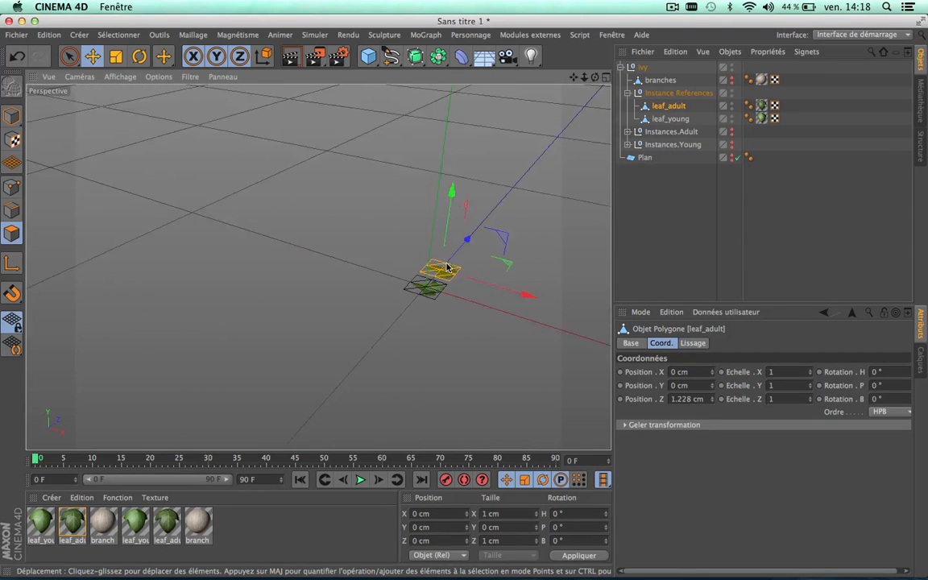
pyautogui.scroll(2, 445, 265)
pyautogui.moveTo(573, 77); pyautogui.dragTo(569, 71)
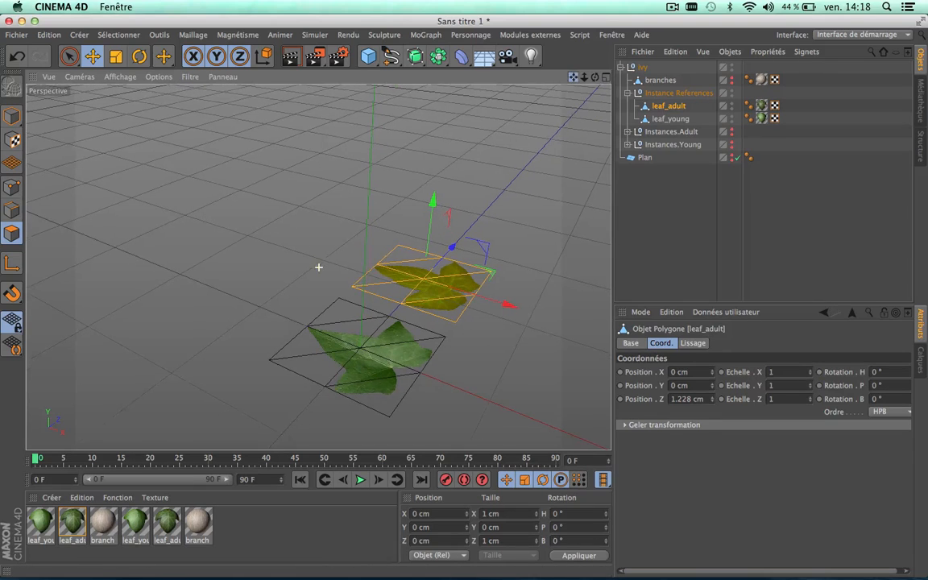
# - Add a MoGraph Formula effector (Effecteur Formule) and nest it under leaf_adult in Instance References
pyautogui.click(425, 35)
pyautogui.moveTo(431, 55)
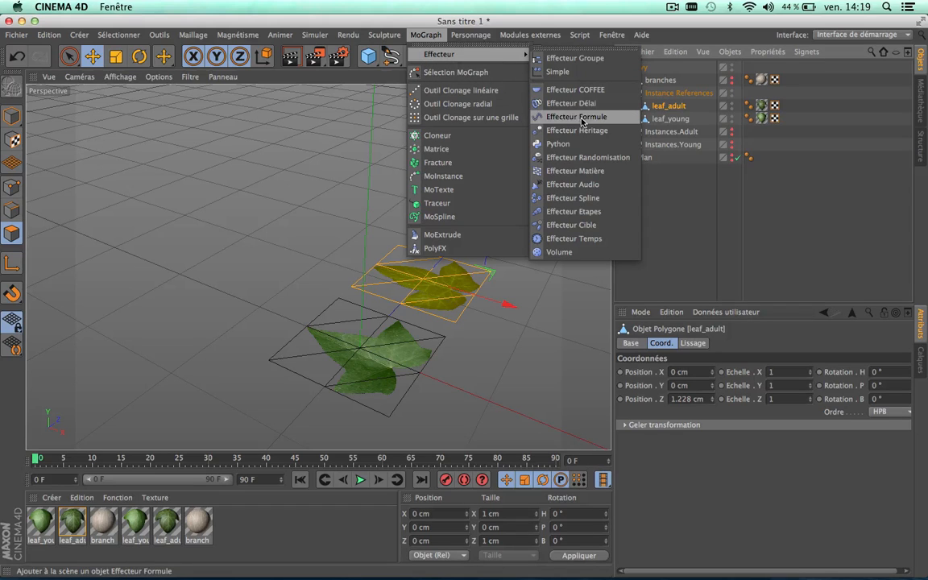
pyautogui.click(588, 120)
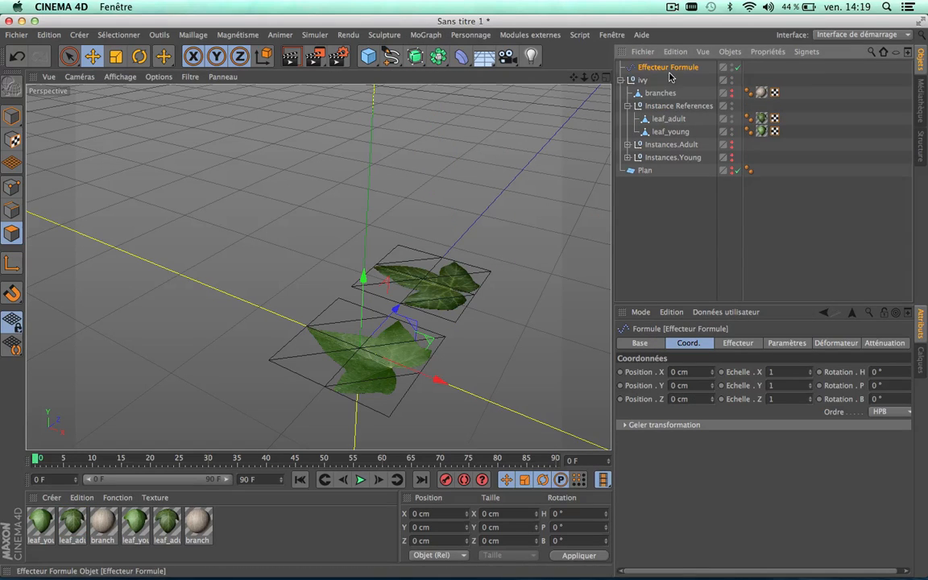
pyautogui.moveTo(704, 80); pyautogui.dragTo(668, 120)
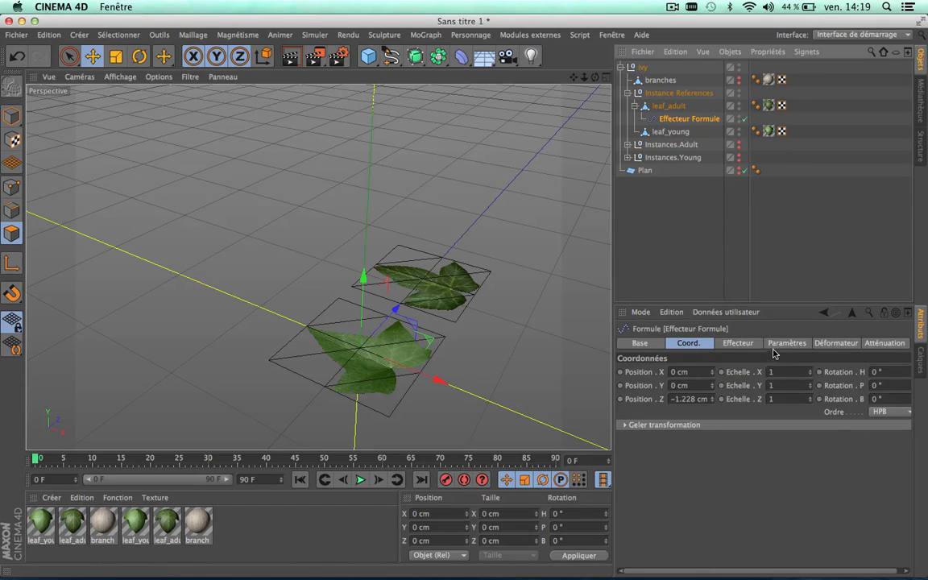
# - Set the Formula effector's deformation mode to Point so it deforms the points of leaf_adult
pyautogui.click(785, 344)
pyautogui.click(830, 345)
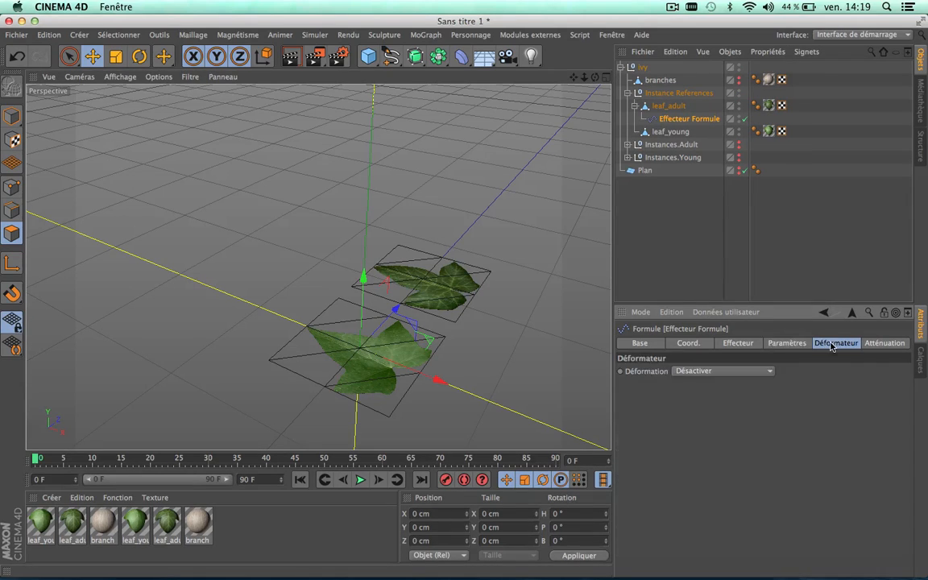
pyautogui.click(755, 372)
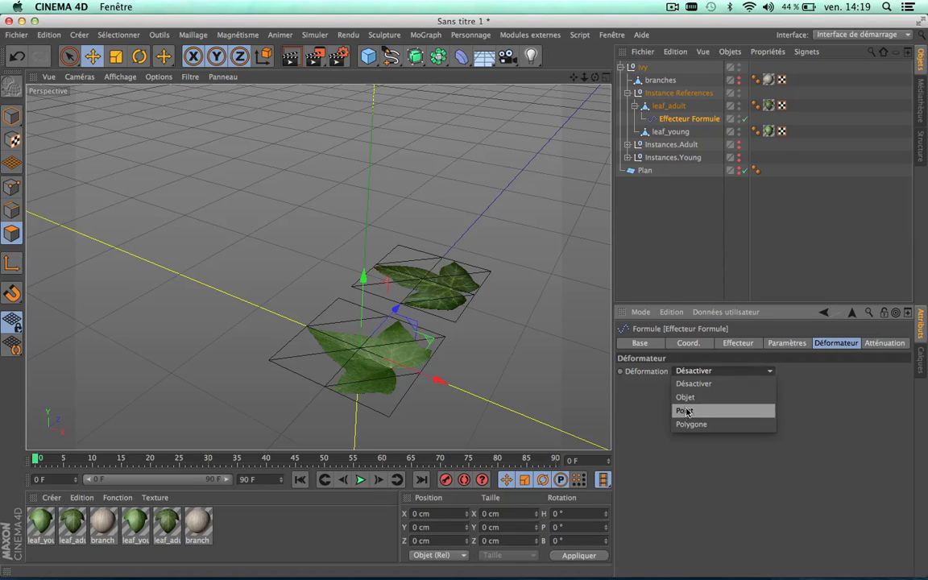
pyautogui.click(685, 411)
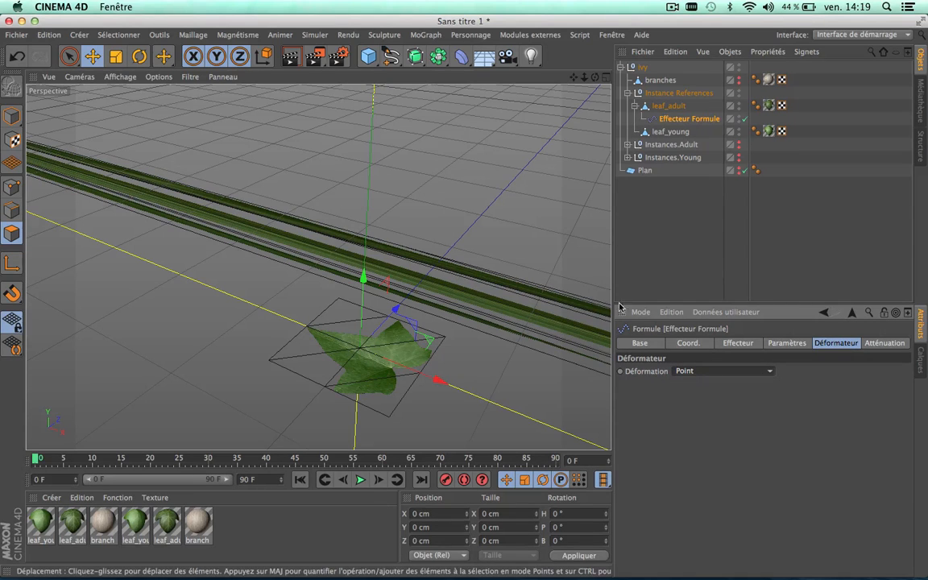
# - Set the Formula effector's position to X 0.01 cm, Y 0.01 cm and Z 0.03 cm, and preview the animation
pyautogui.click(793, 347)
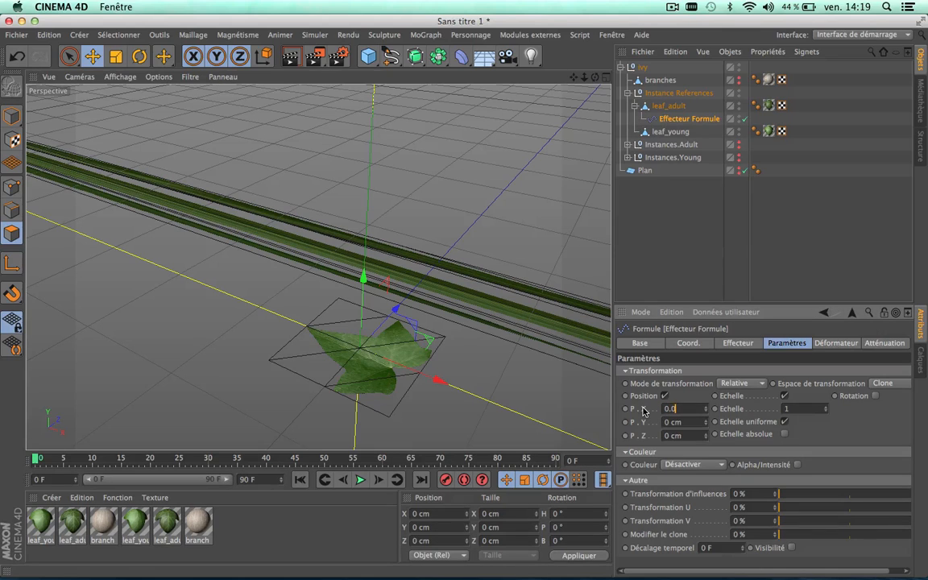
pyautogui.press('Tab')
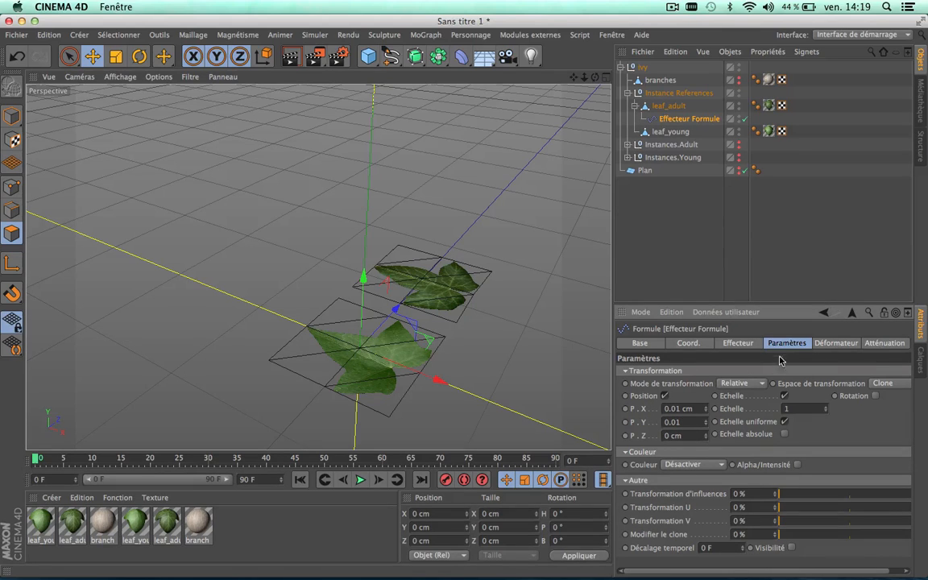
pyautogui.press('Tab')
pyautogui.press('Return')
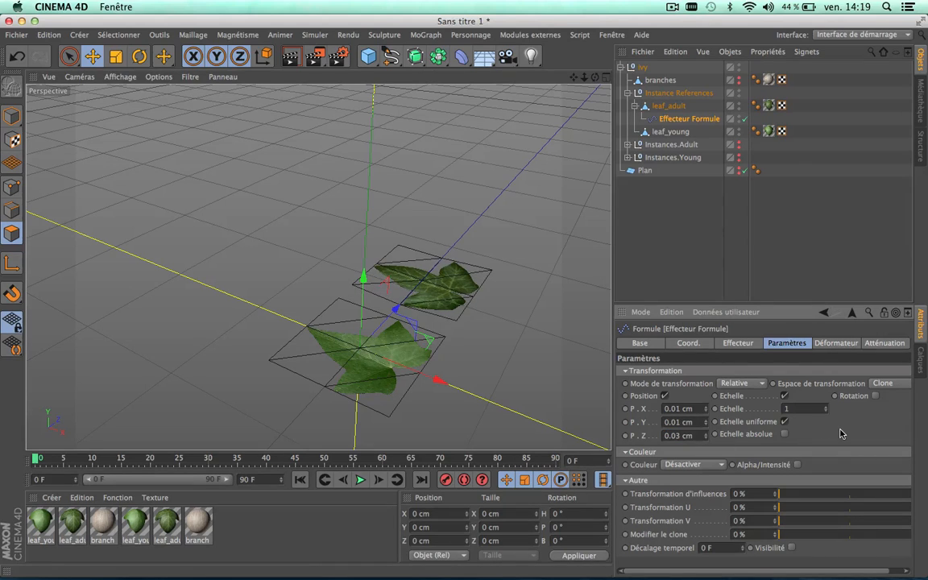
pyautogui.click(360, 479)
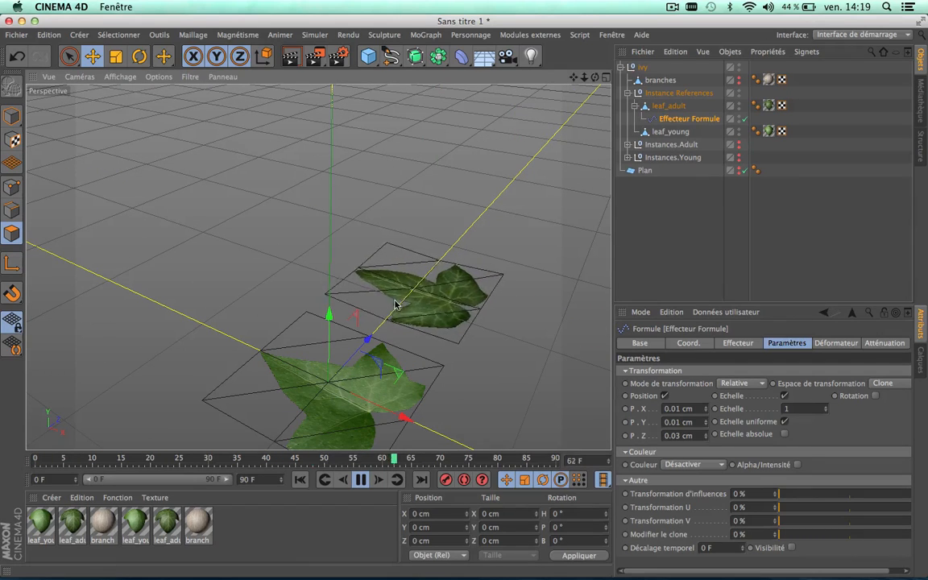
pyautogui.press('F8')
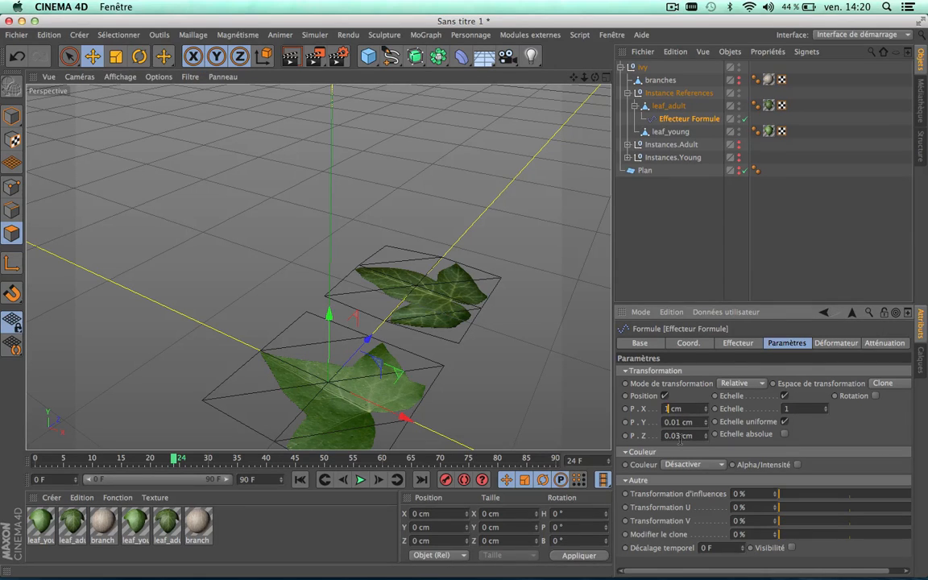
# - Try a P.X value of 1 cm on the Formula effector and play the animation to check the leaf
pyautogui.press('Return')
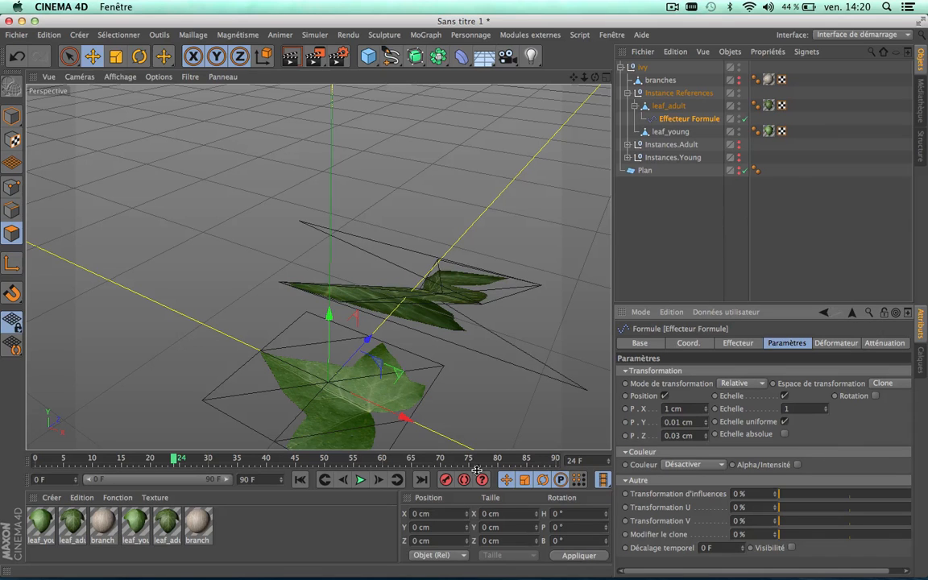
pyautogui.press('F8')
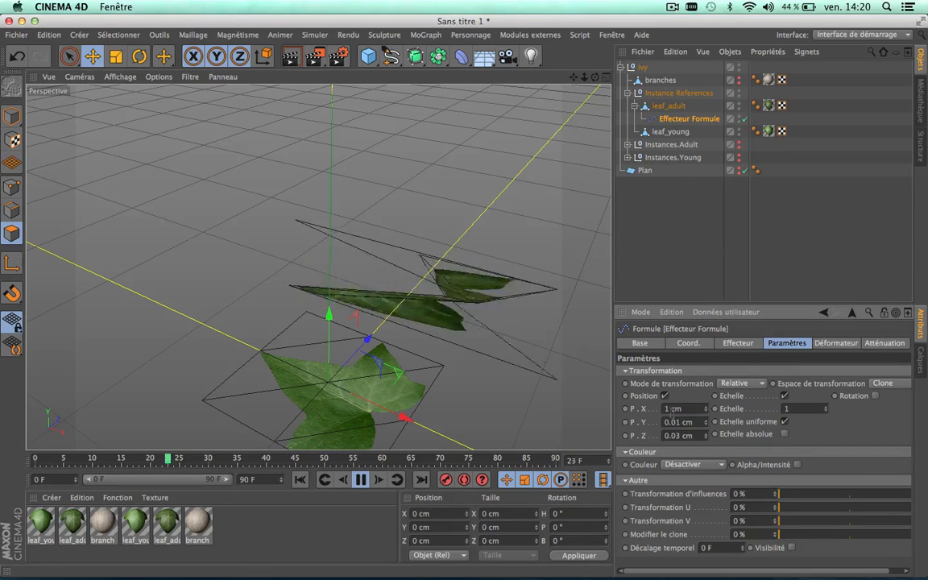
pyautogui.click(375, 482)
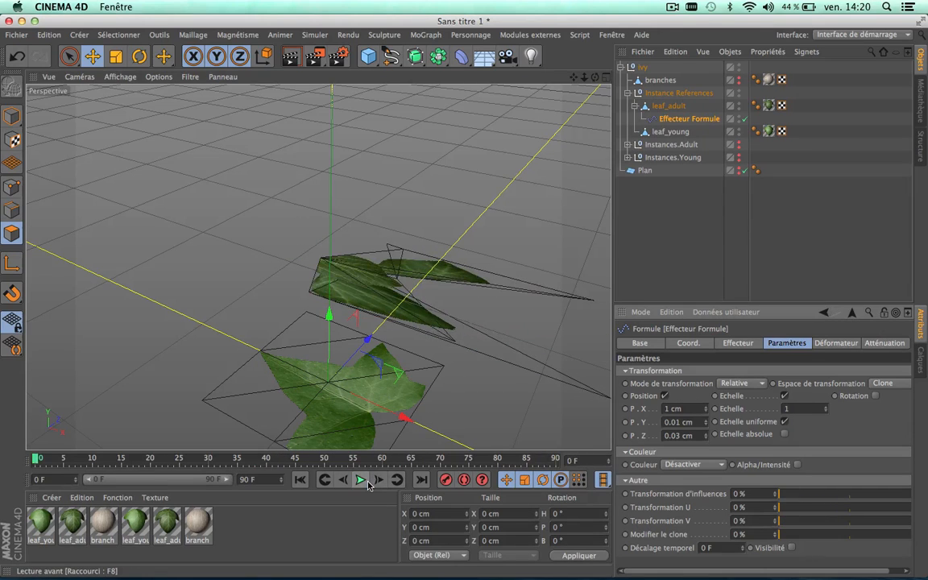
# - Try P.Y at 1 cm and P.Z at 3 cm on the Formula effector, and play back the leaf's deformation
pyautogui.doubleClick(682, 421)
pyautogui.write('1')
pyautogui.doubleClick(683, 436)
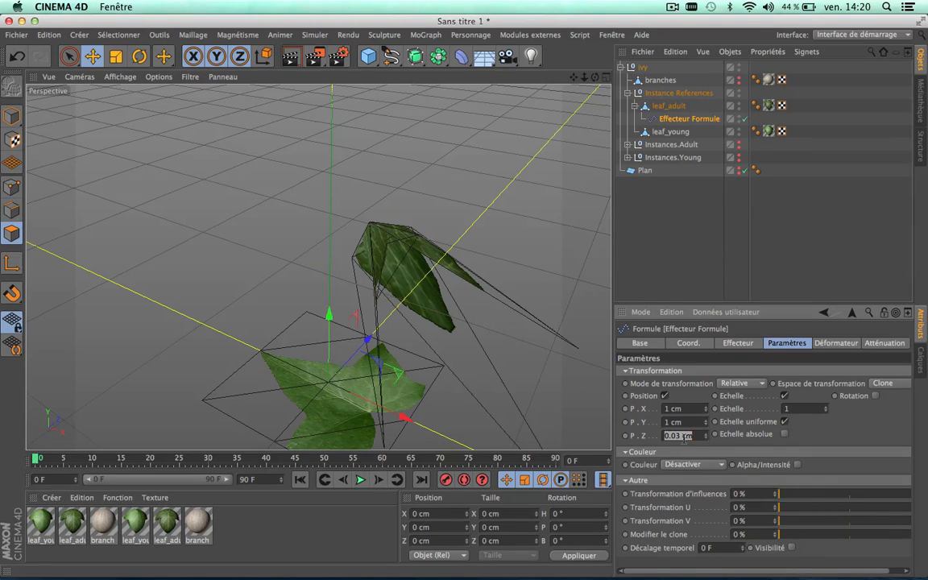
pyautogui.write('3')
pyautogui.press('Return')
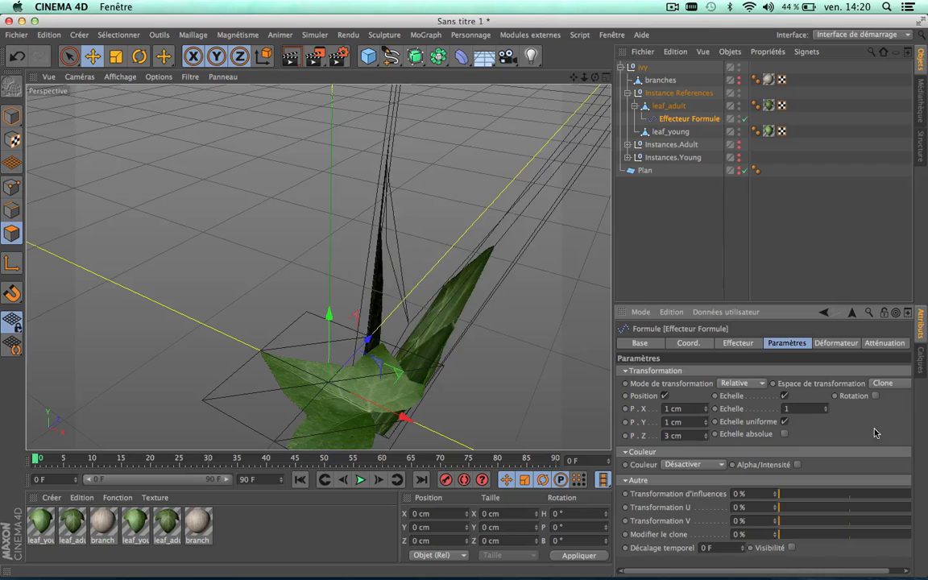
pyautogui.click(357, 481)
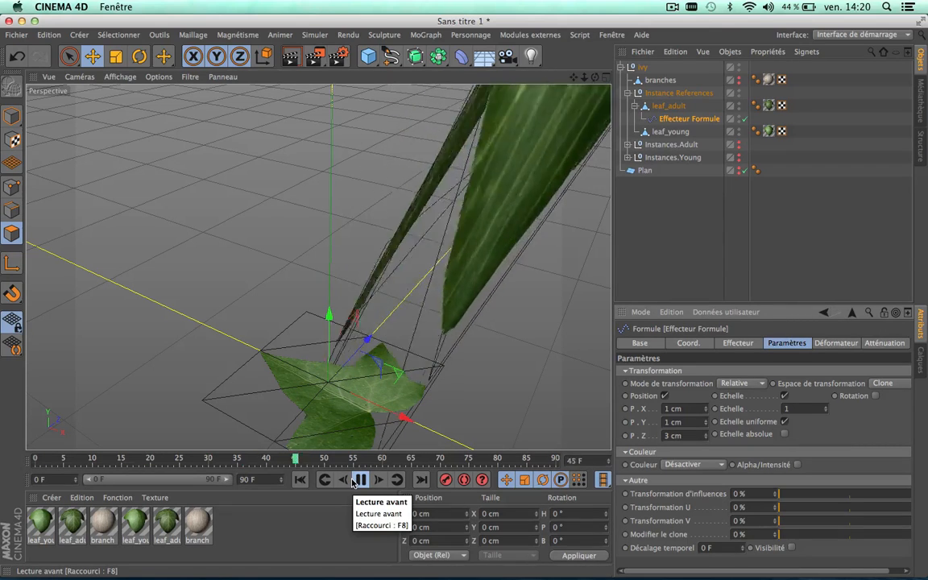
pyautogui.click(358, 480)
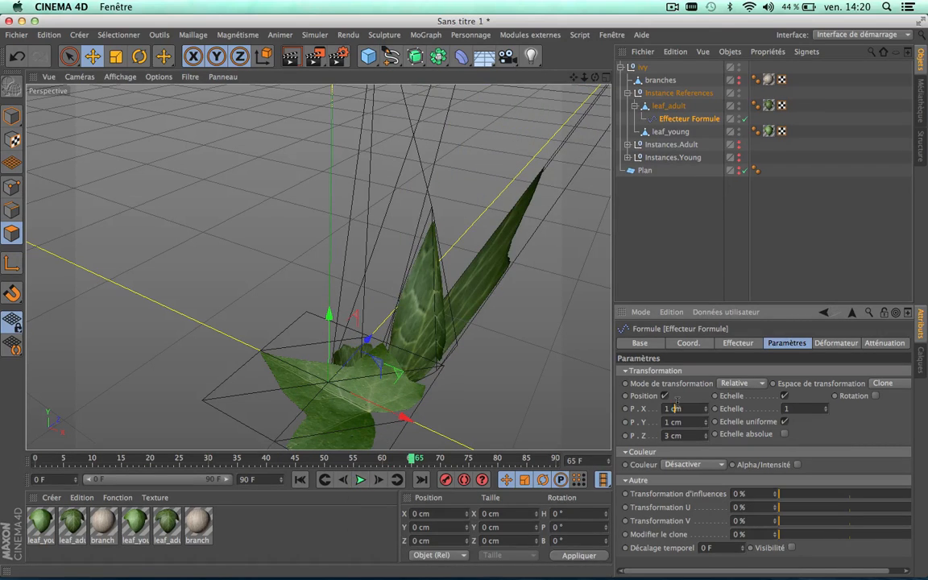
# - Undo the last three position changes on the Formula effector
pyautogui.press('super+z')
pyautogui.press('super+z')
pyautogui.press('super+z')
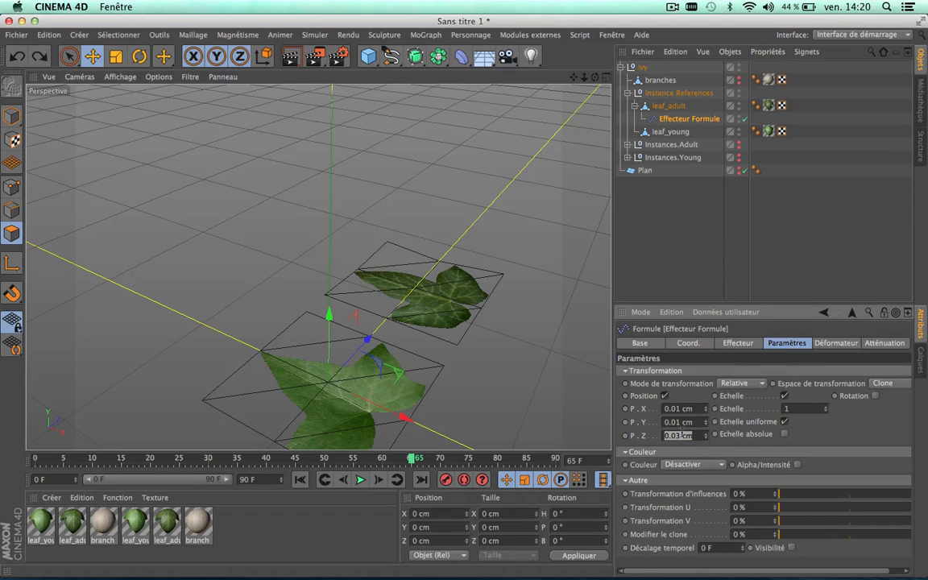
# - Try a Z position of 0.08 cm on leaf_adult's Formula effector and play the animation
pyautogui.click(680, 434)
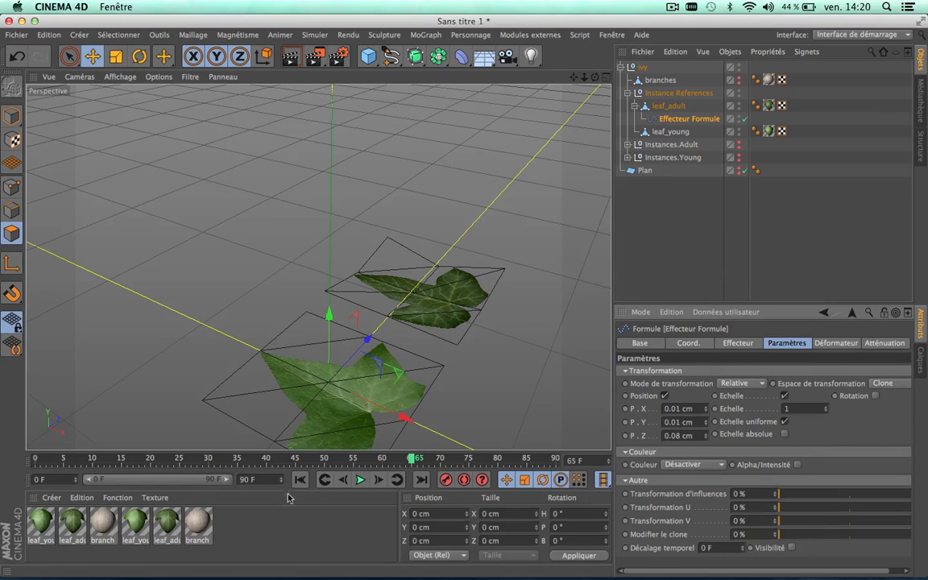
pyautogui.click(360, 480)
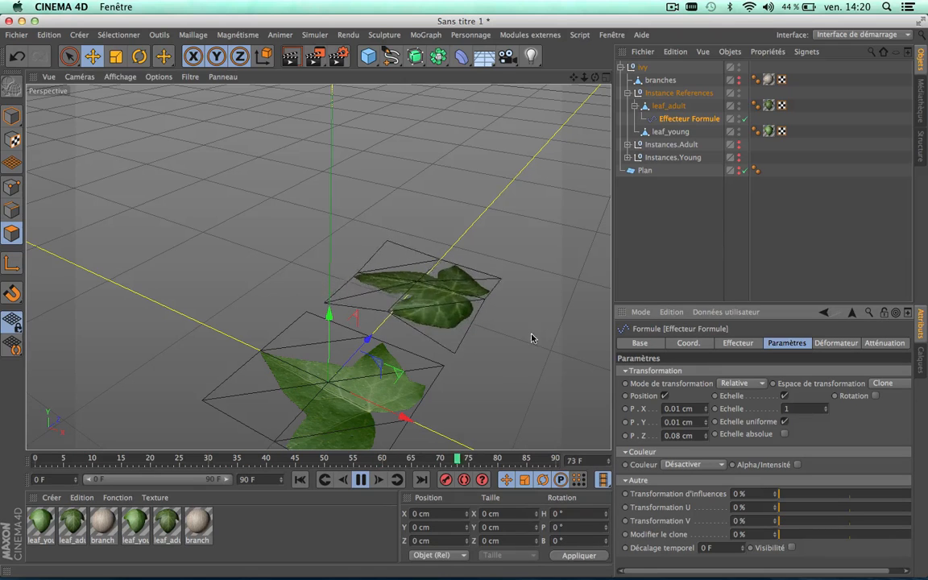
pyautogui.press('9')
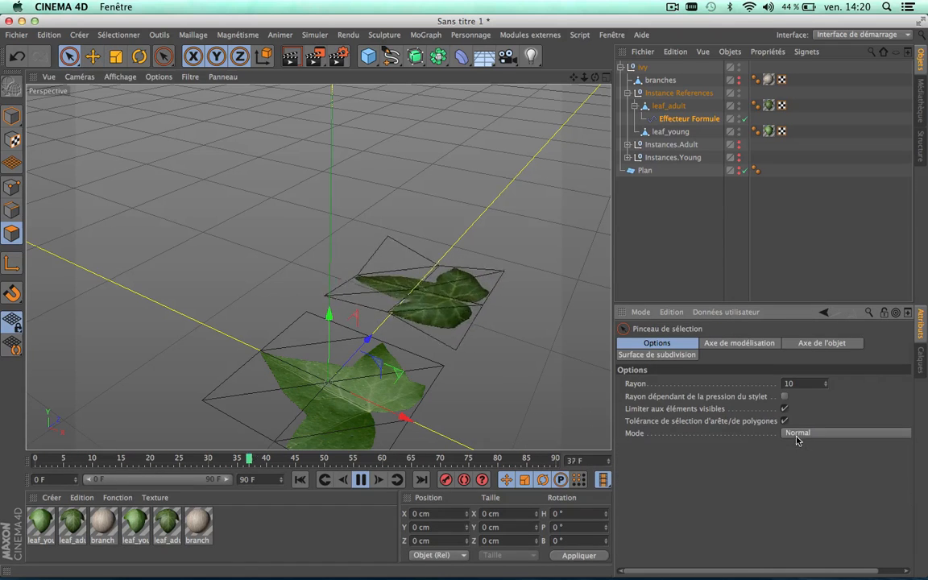
pyautogui.click(678, 120)
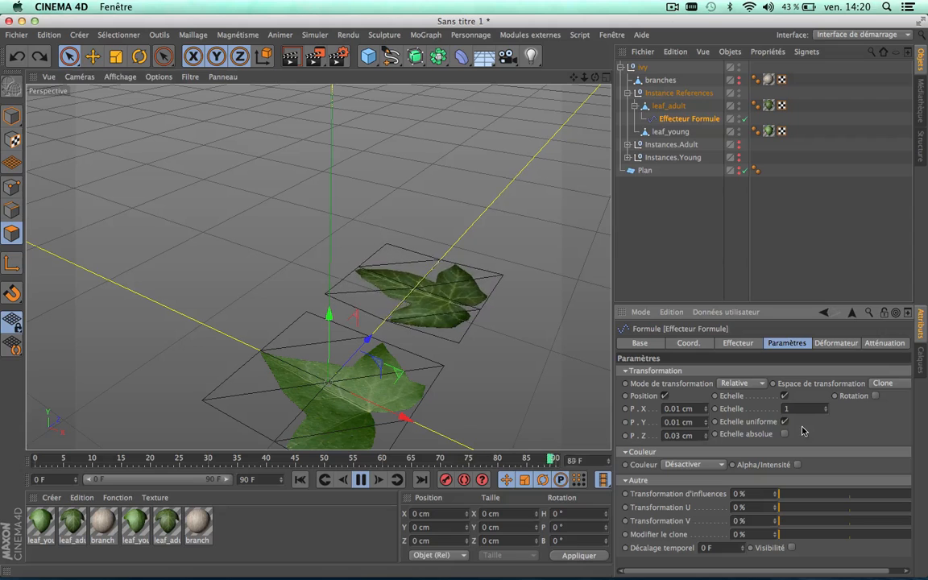
# - Set the project time (Temps du projet) to 0.846 and the frequency (Fréquence) to 0.747 in leaf_adult's Formula effector
pyautogui.click(733, 343)
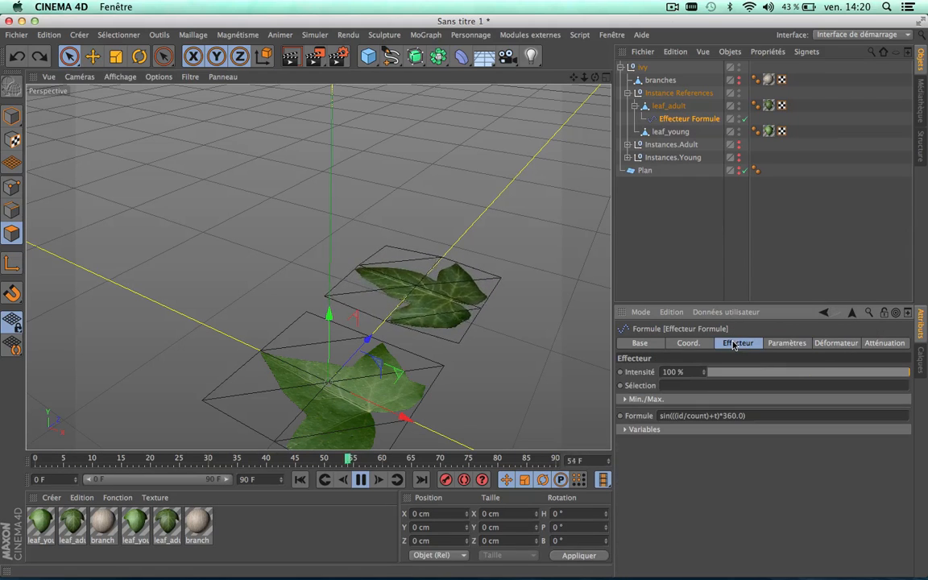
pyautogui.click(626, 429)
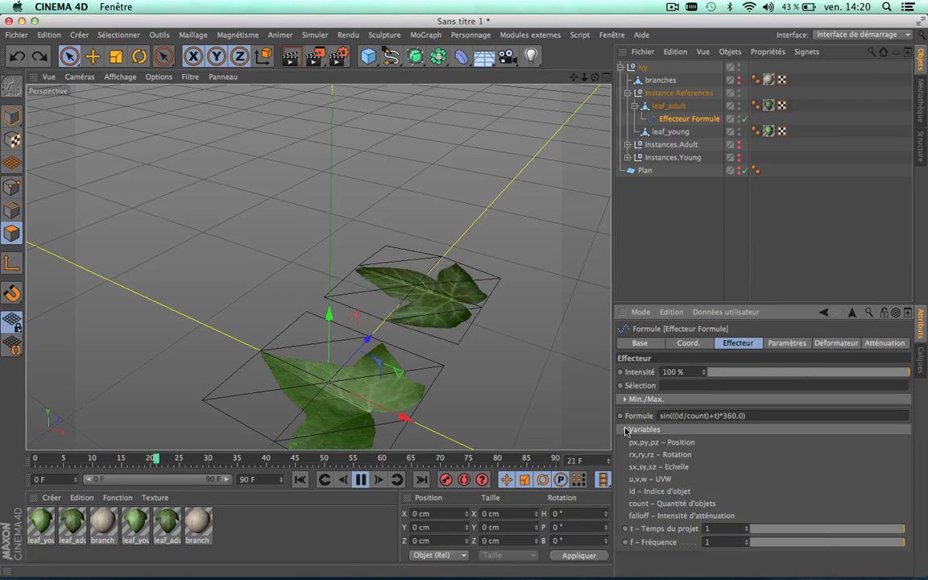
pyautogui.click(893, 529)
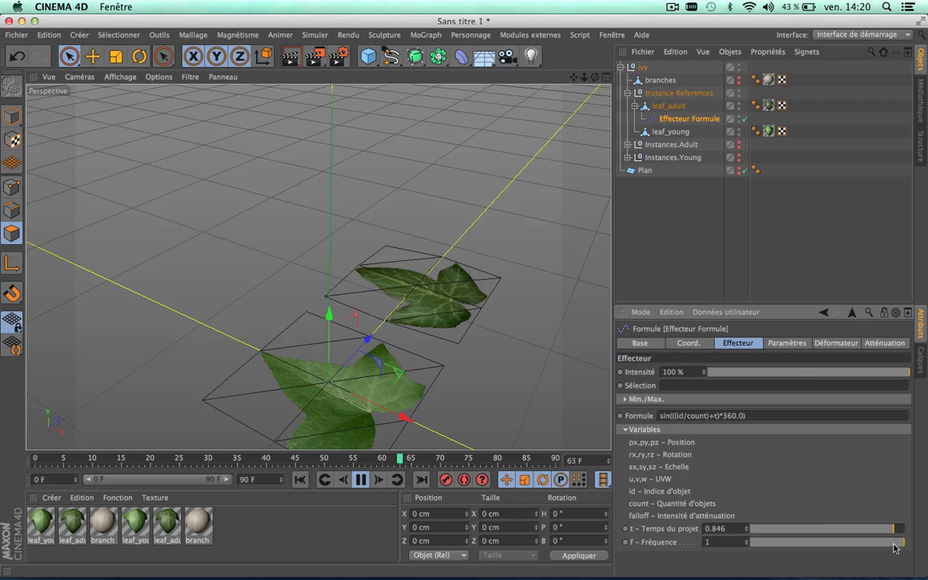
pyautogui.moveTo(893, 546); pyautogui.dragTo(887, 545)
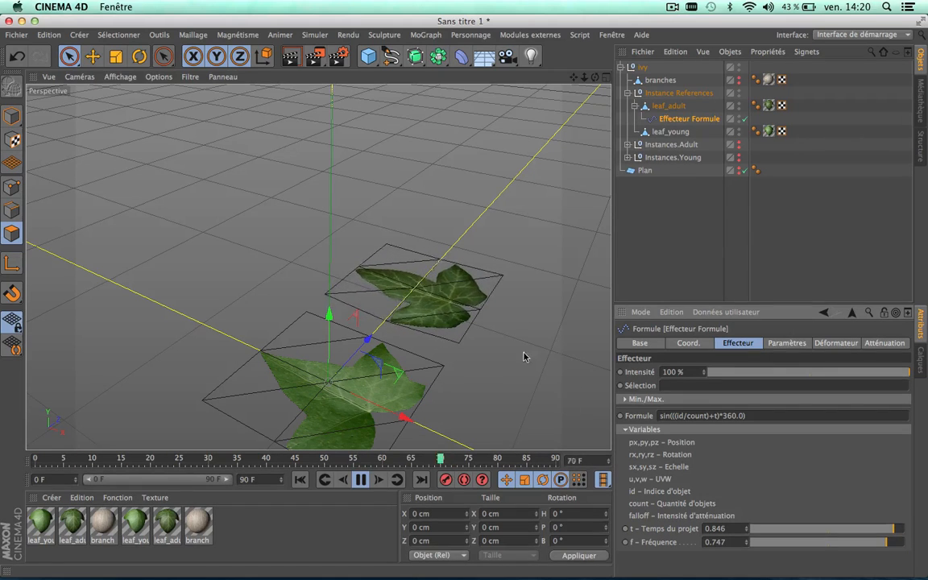
pyautogui.click(815, 346)
pyautogui.click(787, 343)
pyautogui.click(738, 343)
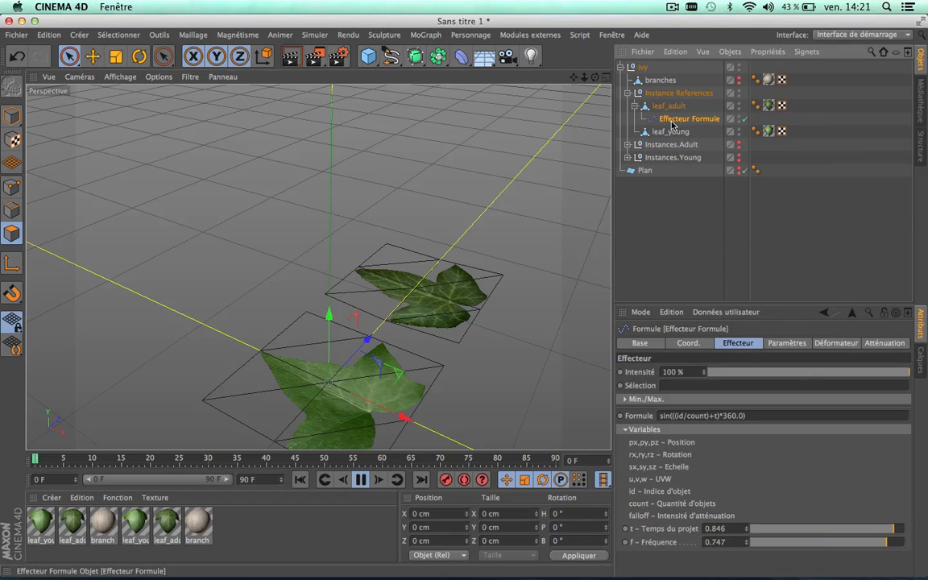
# - Copy the Formula effector from leaf_adult to a child position under leaf_young, stop playback and deselect everything
pyautogui.moveTo(672, 124); pyautogui.dragTo(679, 132)
pyautogui.scroll(-10, 365, 269)
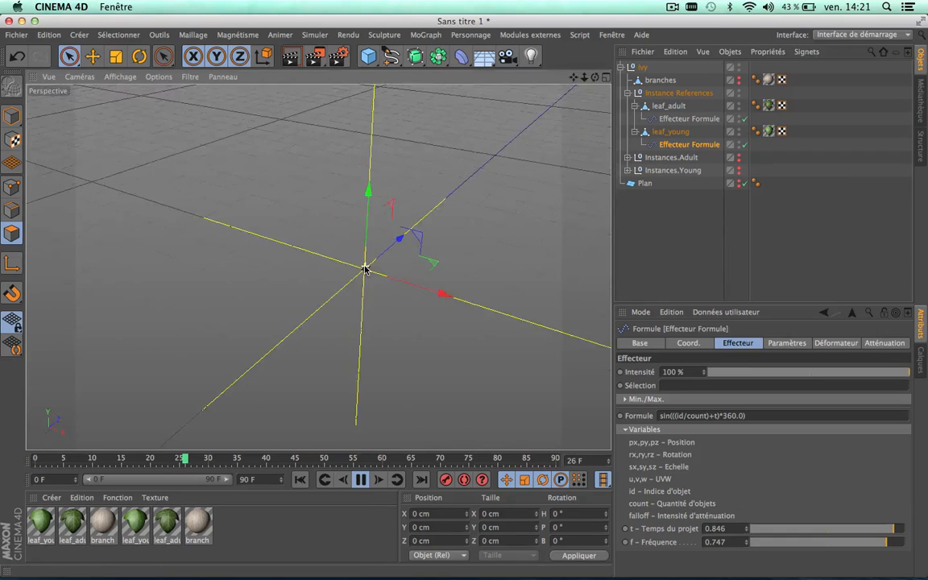
pyautogui.scroll(3, 365, 269)
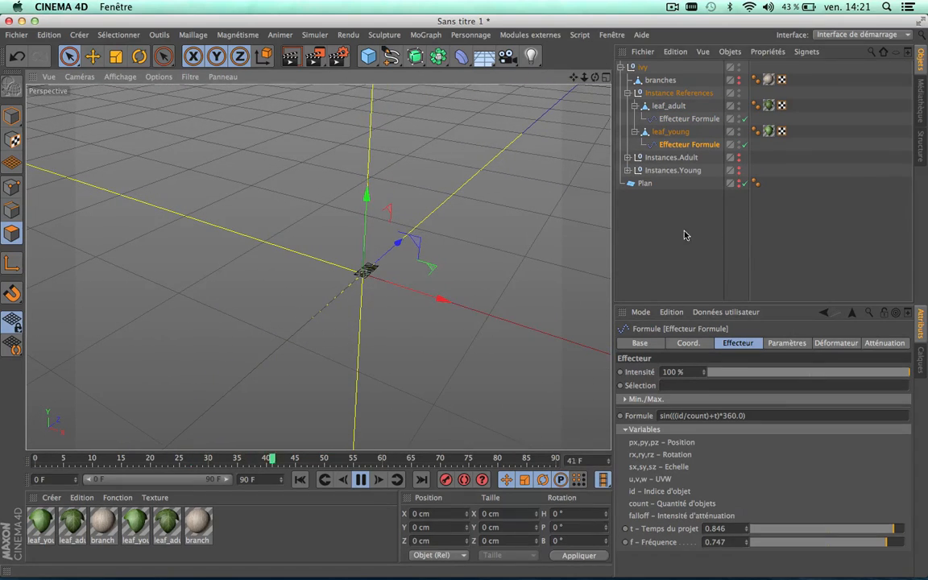
pyautogui.click(369, 280)
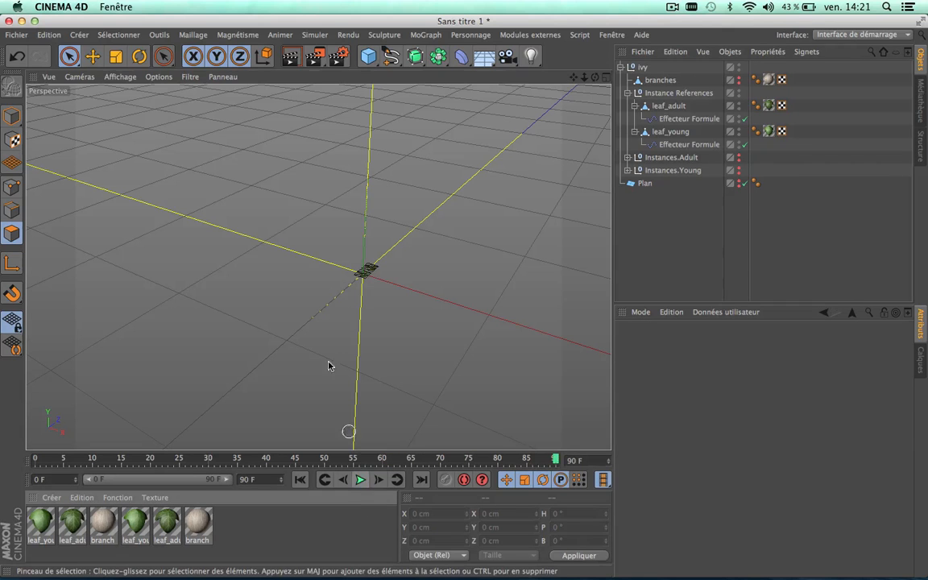
# - Play the animation close up on the two reference leaves to check how both deform
pyautogui.scroll(5, 342, 247)
pyautogui.scroll(1, 342, 247)
pyautogui.scroll(5, 462, 375)
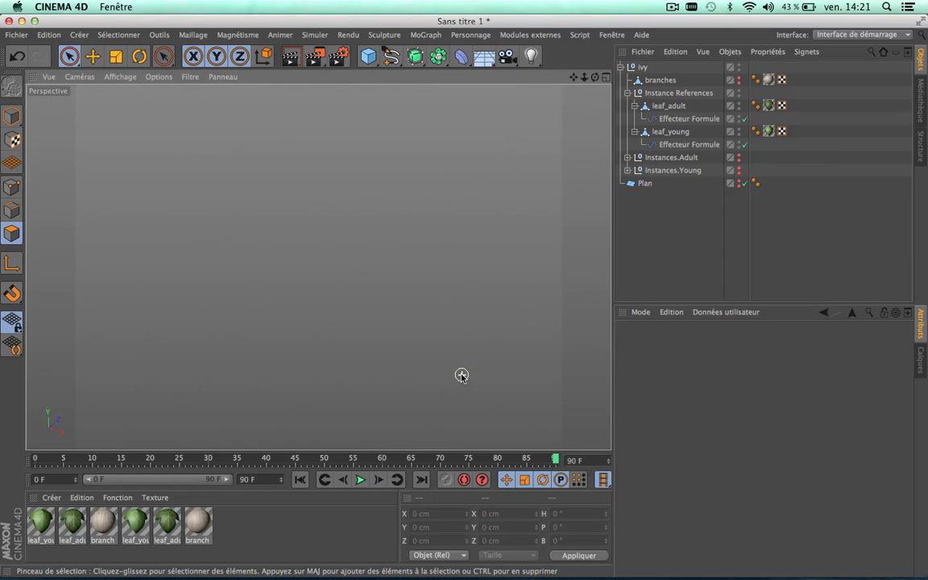
pyautogui.scroll(-8, 461, 375)
pyautogui.scroll(8, 462, 375)
pyautogui.scroll(-8, 373, 288)
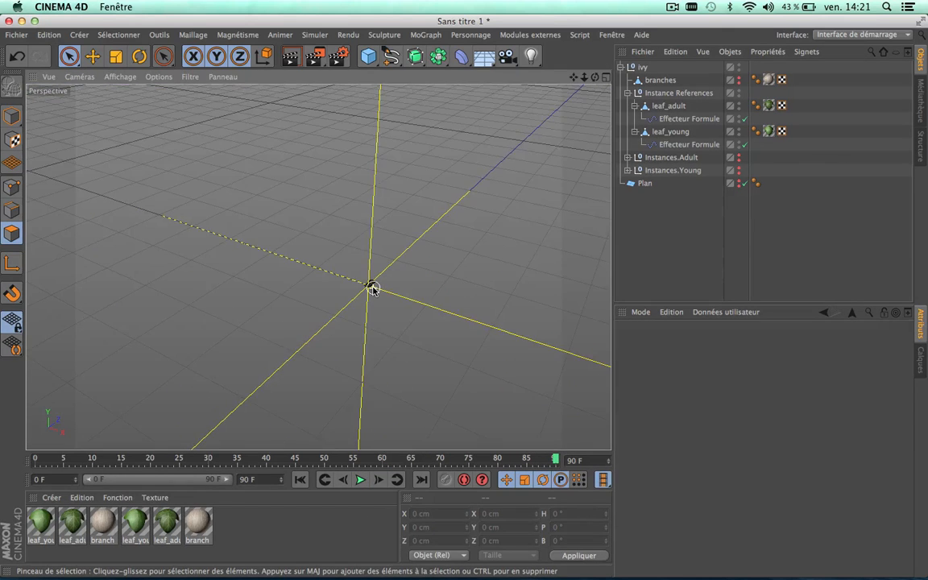
pyautogui.scroll(4, 373, 287)
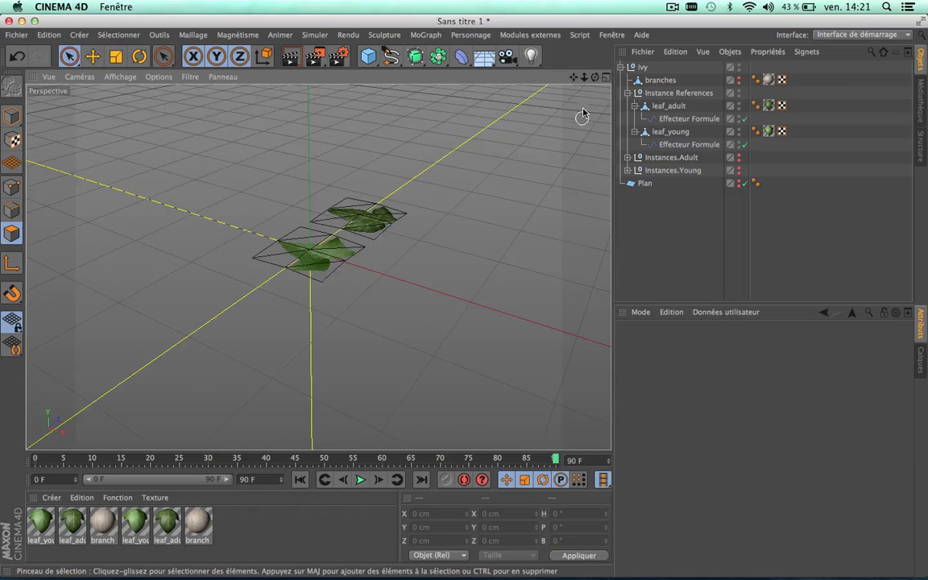
pyautogui.scroll(1, 318, 267)
pyautogui.scroll(-5, 276, 254)
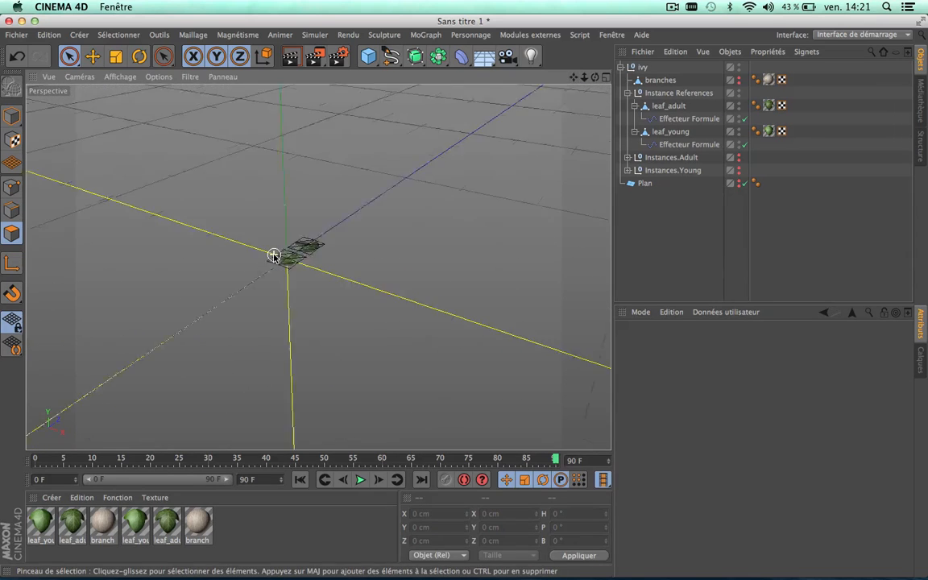
pyautogui.scroll(8, 274, 255)
pyautogui.scroll(-8, 274, 255)
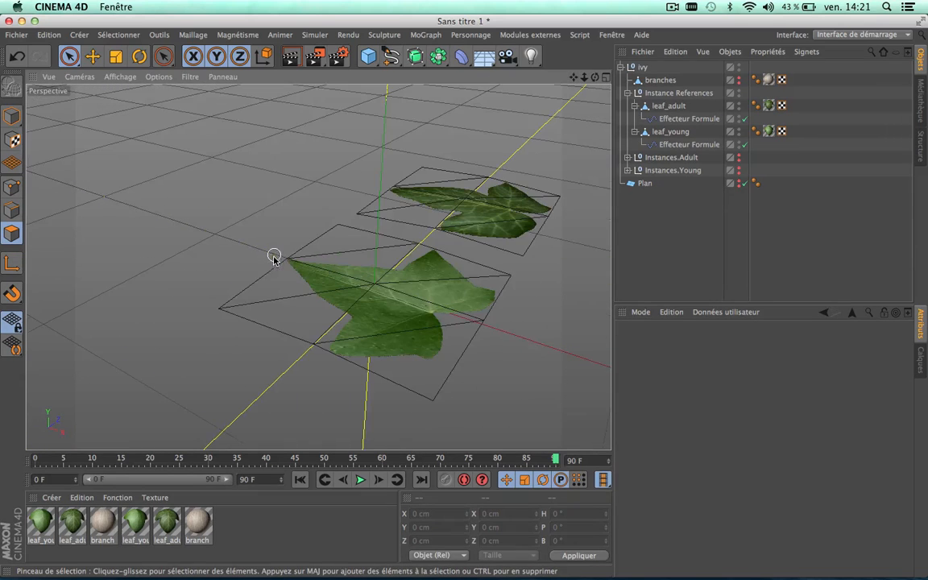
pyautogui.click(359, 479)
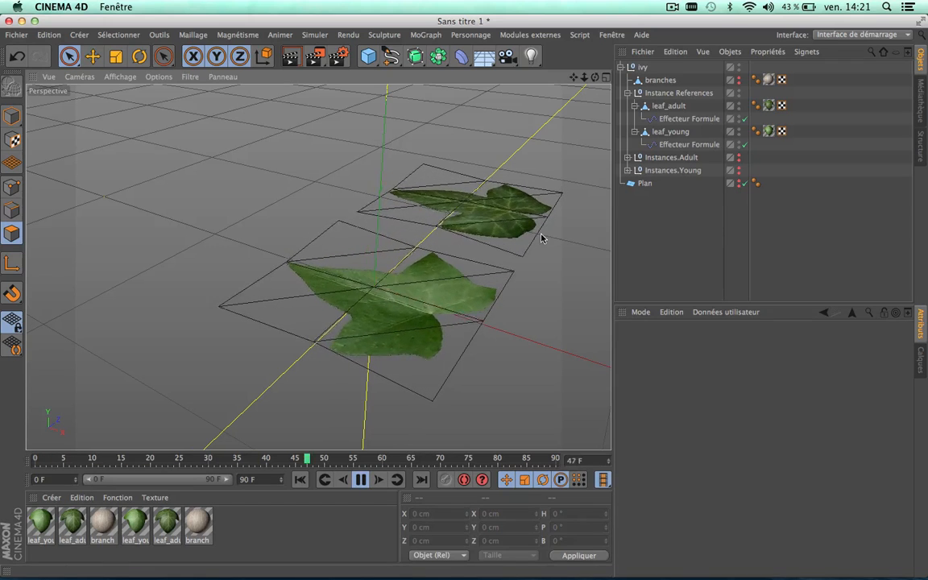
pyautogui.click(361, 479)
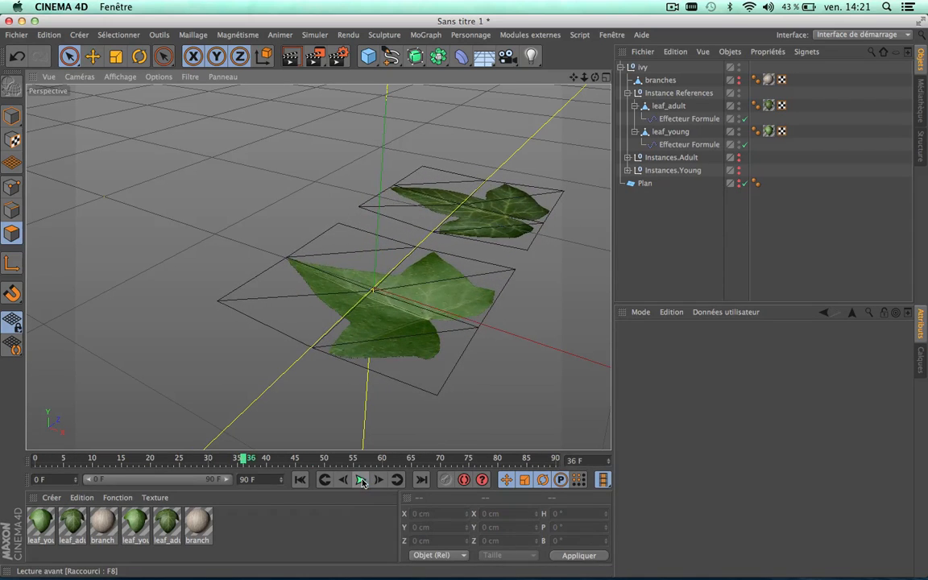
# - Hide the Instance References group and make the branches, Instances.Adult, Instances.Young and Plan objects visible
pyautogui.click(627, 94)
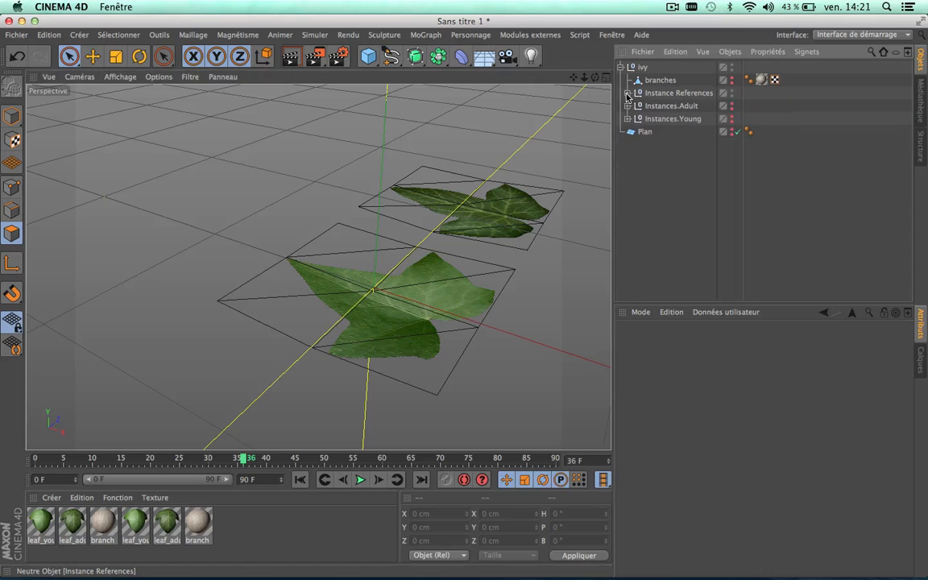
pyautogui.keyDown('alt'); pyautogui.click(732, 95); pyautogui.keyUp('alt')
pyautogui.keyDown('alt'); pyautogui.click(732, 95); pyautogui.keyUp('alt')
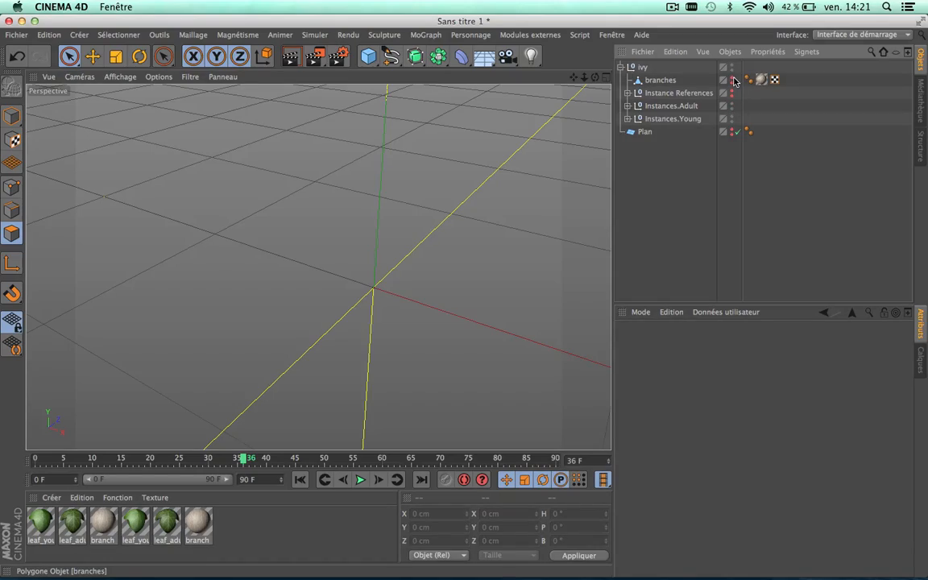
pyautogui.scroll(-10, 401, 269)
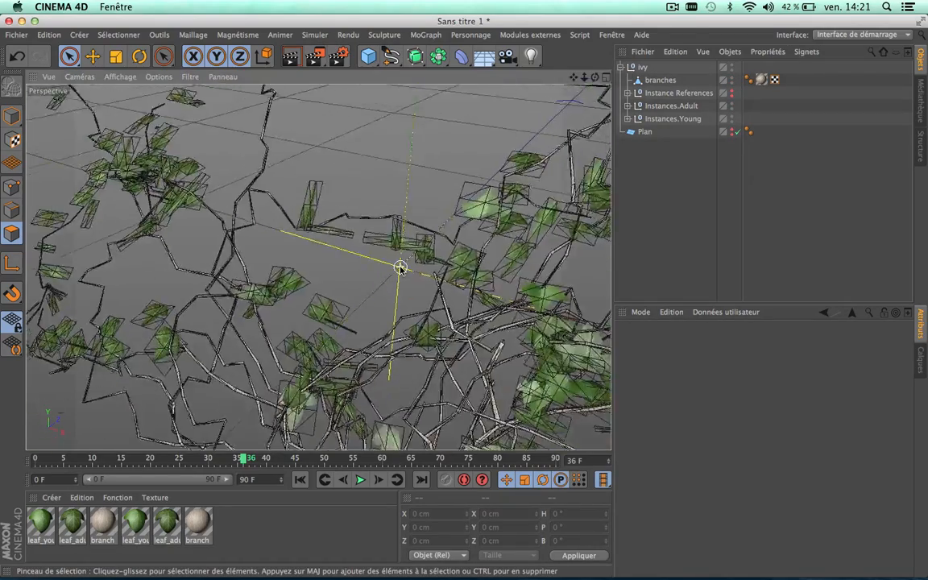
pyautogui.keyDown('alt'); pyautogui.click(731, 133); pyautogui.keyUp('alt')
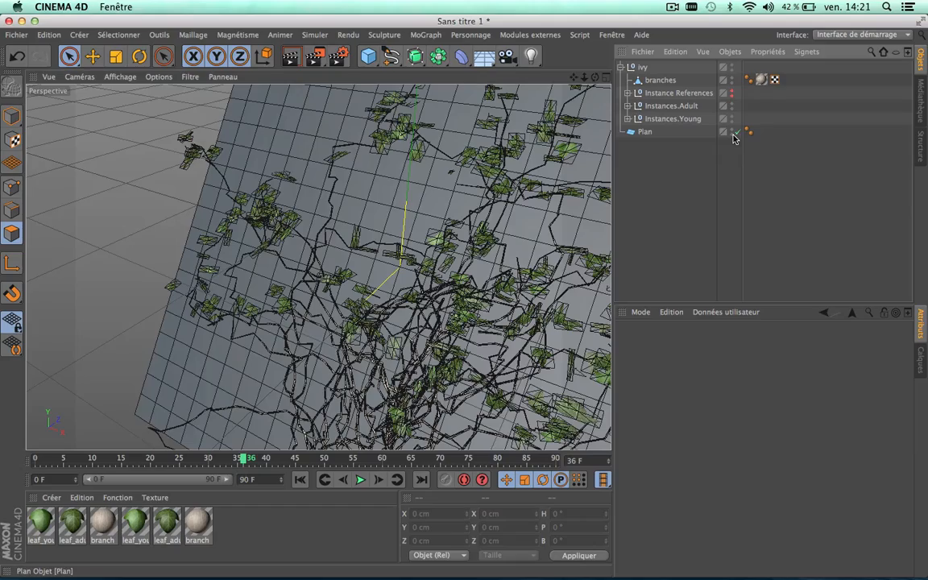
# - Play the animation and scrub back through the timeline to examine the leaf motion across the whole ivy
pyautogui.scroll(-2, 496, 277)
pyautogui.scroll(1, 496, 277)
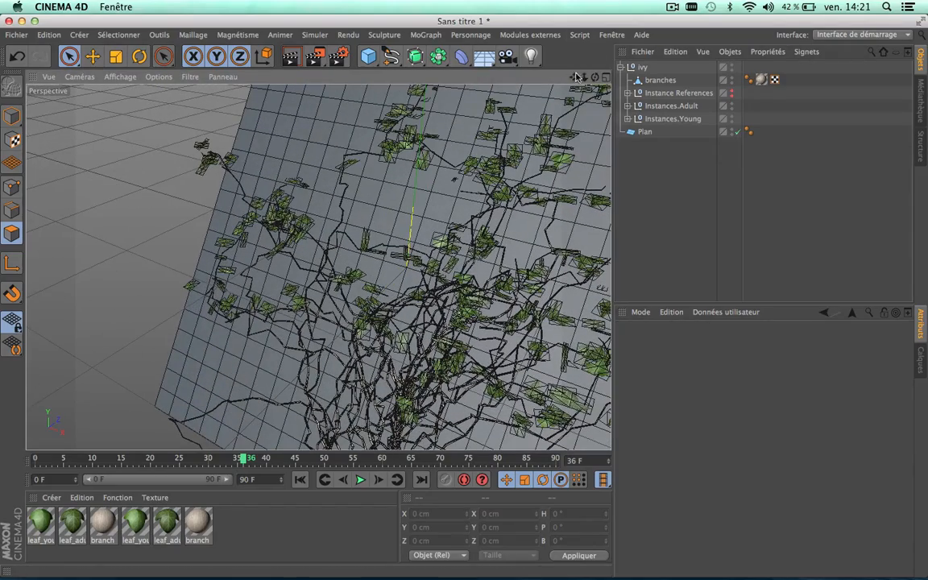
pyautogui.moveTo(573, 77); pyautogui.dragTo(478, 14)
pyautogui.scroll(2, 408, 201)
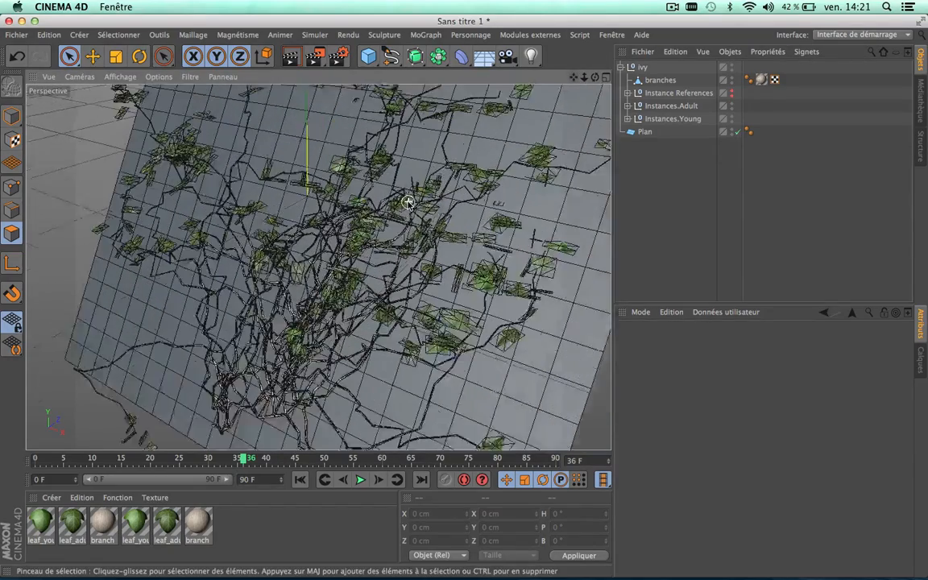
pyautogui.click(360, 479)
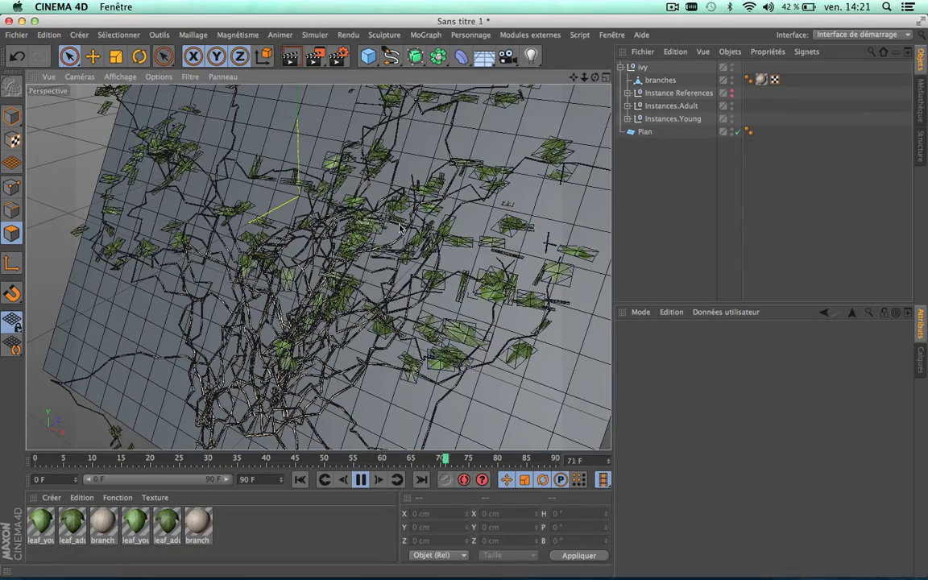
pyautogui.click(360, 479)
pyautogui.moveTo(386, 459); pyautogui.dragTo(129, 459)
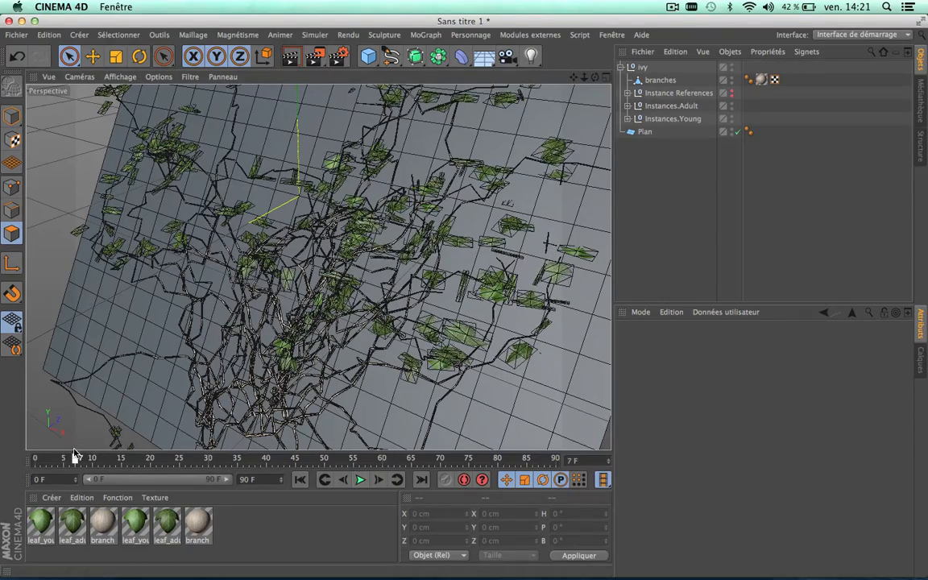
pyautogui.moveTo(230, 457); pyautogui.dragTo(34, 435)
pyautogui.click(360, 481)
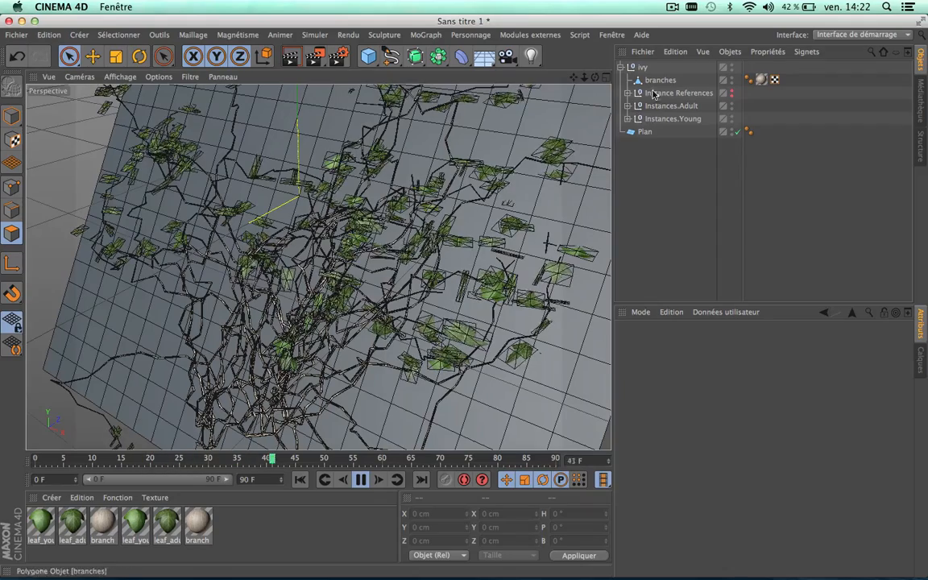
pyautogui.click(360, 480)
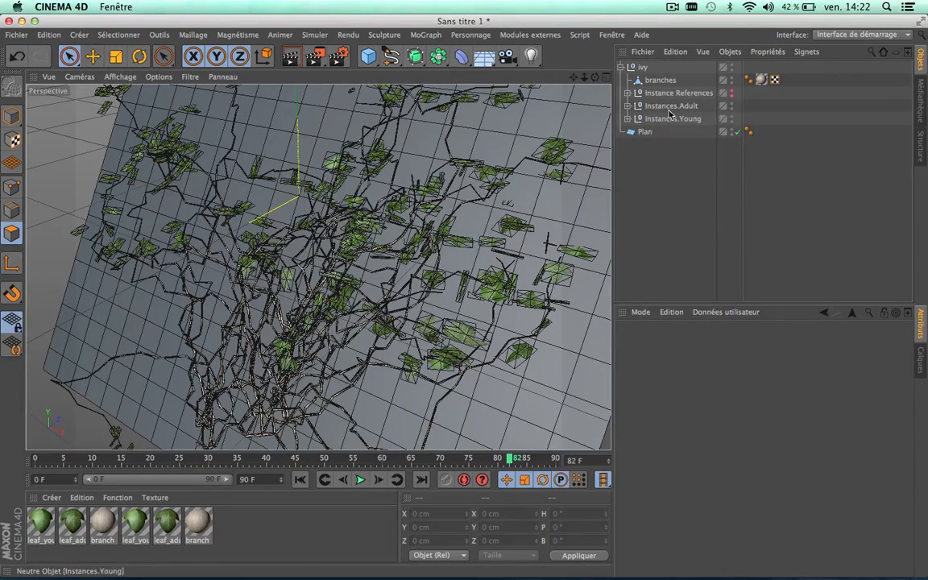
# - Review leaf_adult's Formula effector settings inside the Instance References group
pyautogui.click(628, 92)
pyautogui.click(669, 119)
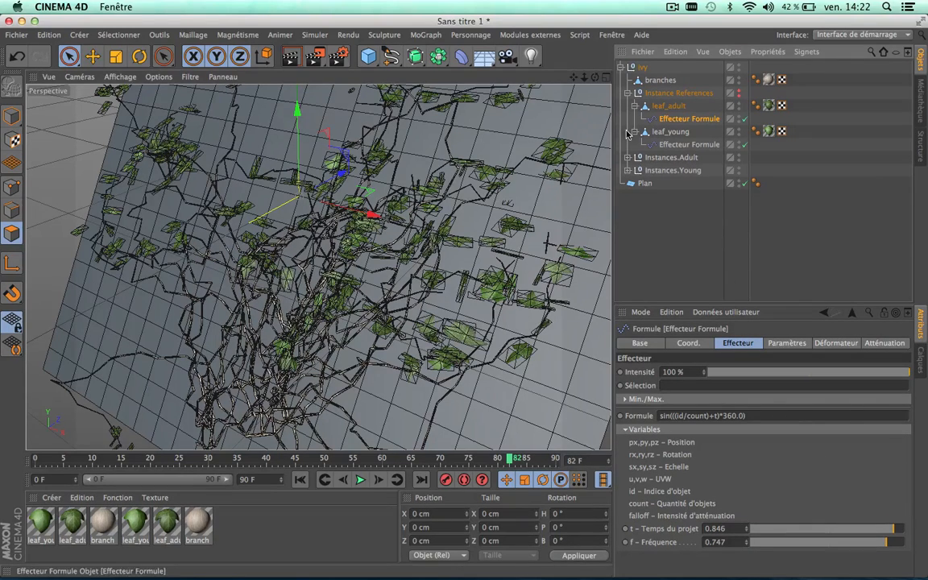
pyautogui.click(627, 93)
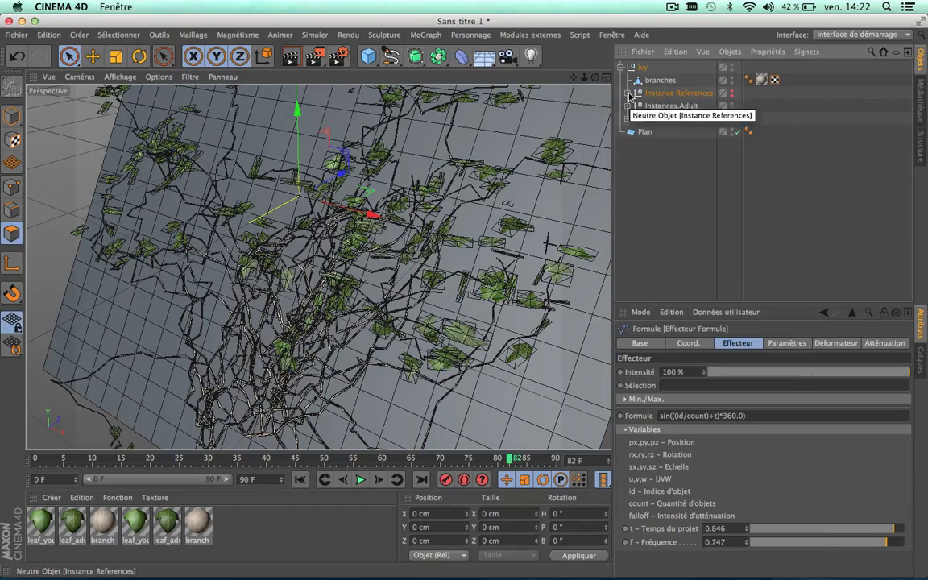
pyautogui.keyDown('alt'); pyautogui.moveTo(400, 148); pyautogui.dragTo(575, 140); pyautogui.keyUp('alt')
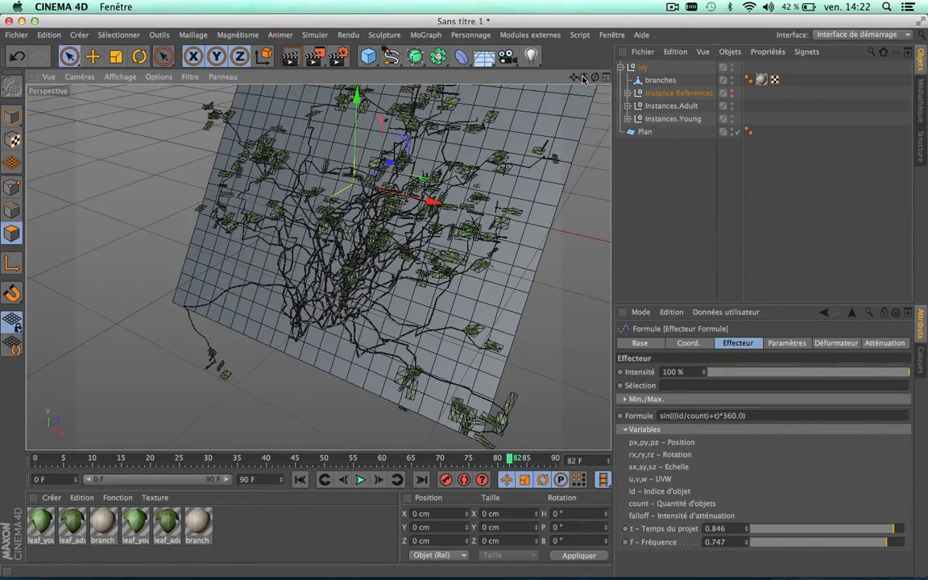
pyautogui.moveTo(574, 77); pyautogui.dragTo(540, 130)
pyautogui.scroll(-3, 346, 229)
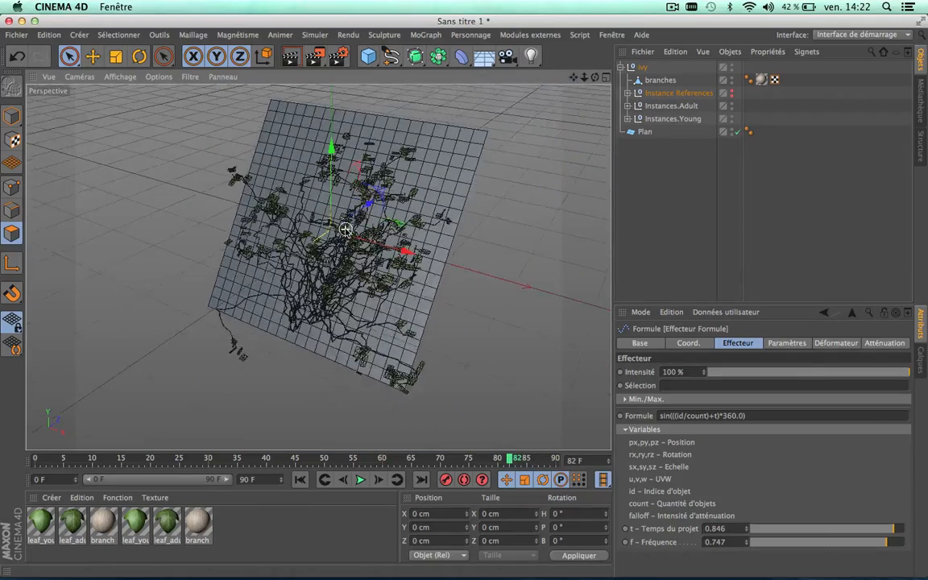
pyautogui.scroll(5, 345, 229)
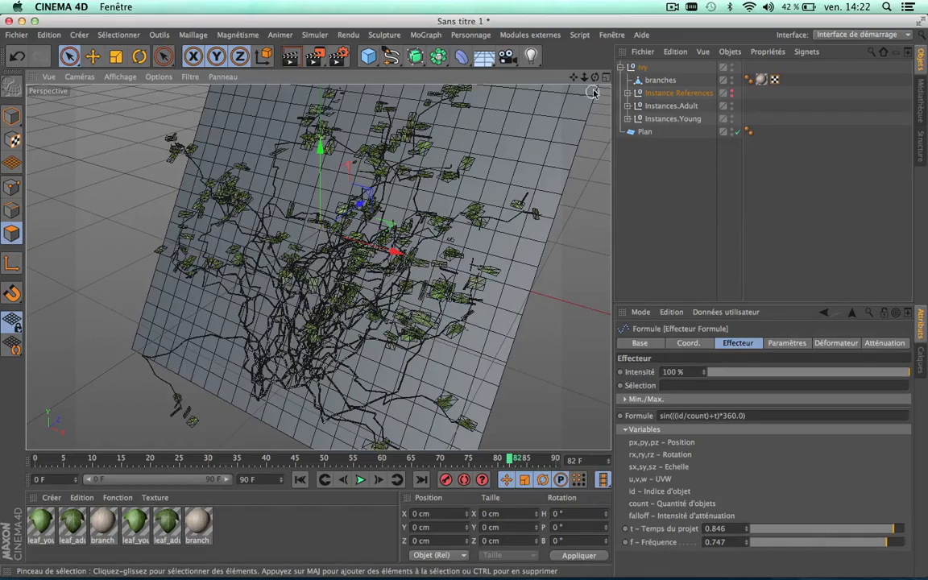
pyautogui.keyDown('alt'); pyautogui.moveTo(316, 248); pyautogui.dragTo(348, 232, button='middle'); pyautogui.keyUp('alt')
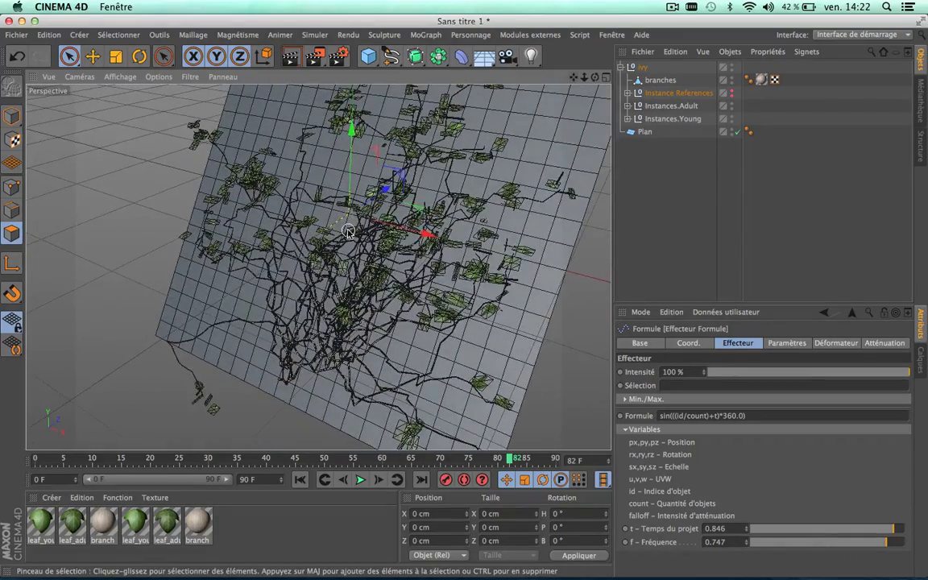
# - Delete the whole ivy hierarchy and the Plan object from the scene
pyautogui.scroll(-3, 348, 232)
pyautogui.scroll(6, 348, 232)
pyautogui.scroll(-4, 348, 232)
pyautogui.scroll(1, 348, 231)
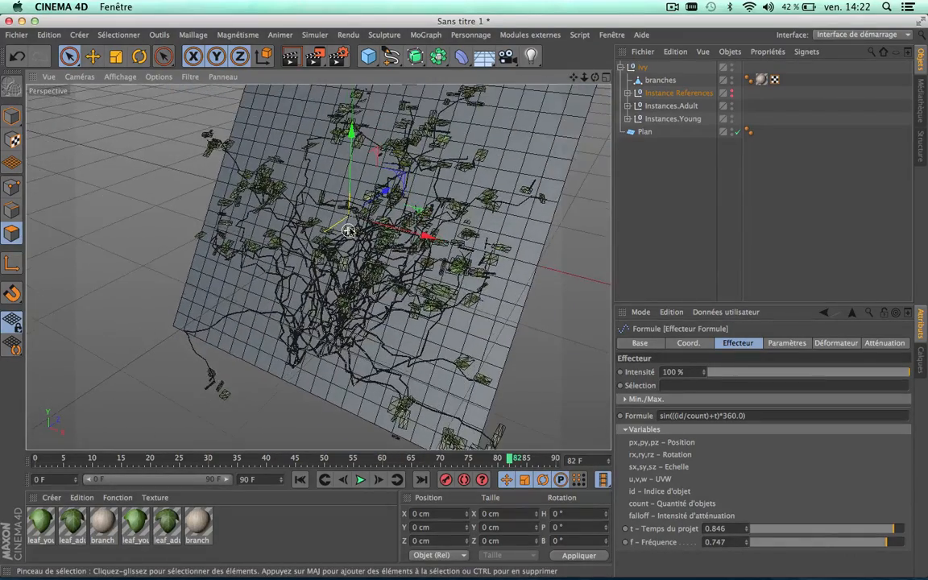
pyautogui.moveTo(632, 163); pyautogui.dragTo(684, 63)
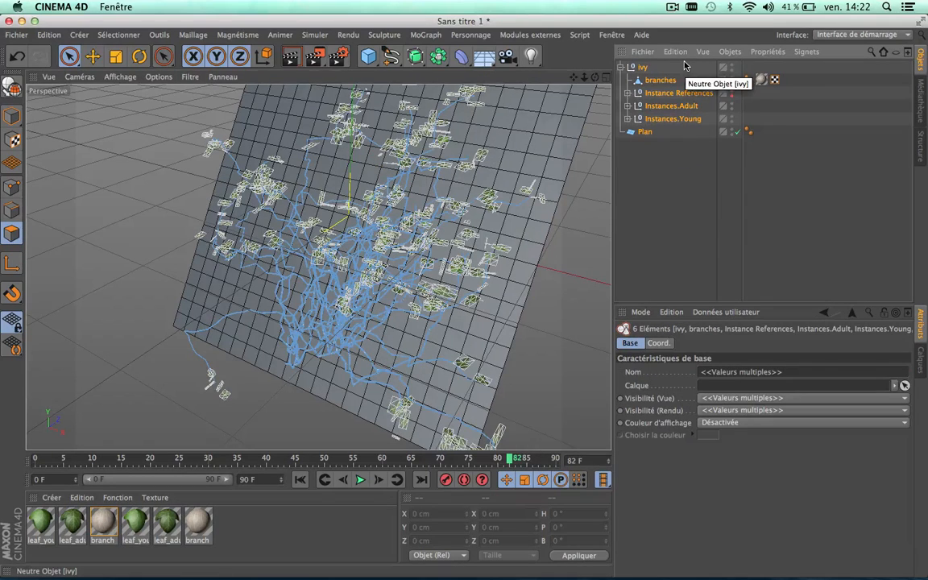
pyautogui.press('Delete')
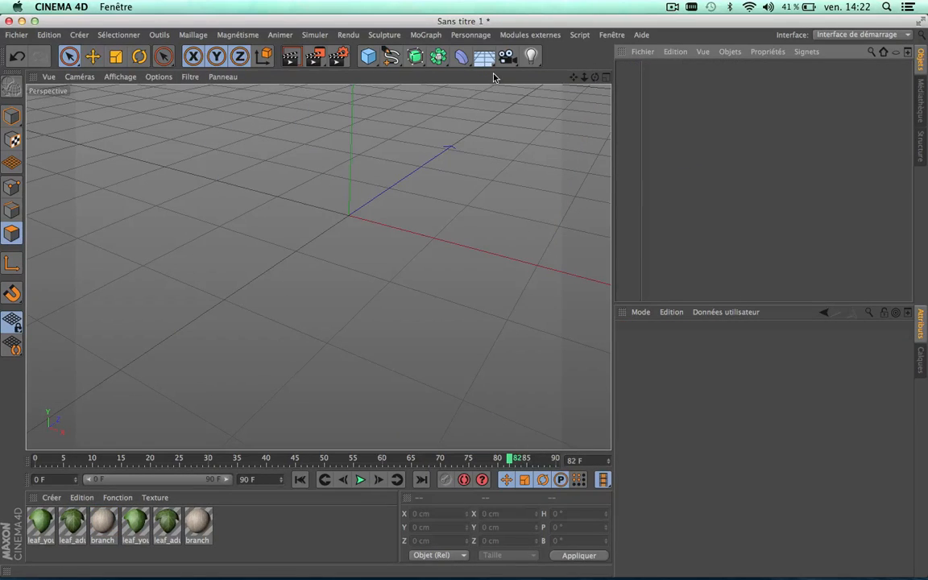
# - Add a new plane and rotate it upright to serve as a wall
pyautogui.moveTo(368, 56); pyautogui.dragTo(503, 94)
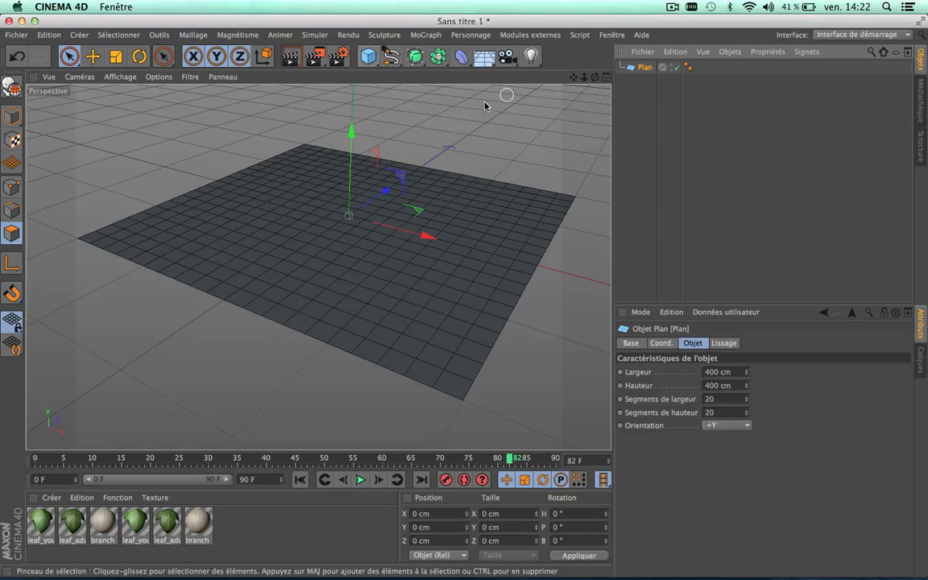
pyautogui.click(139, 56)
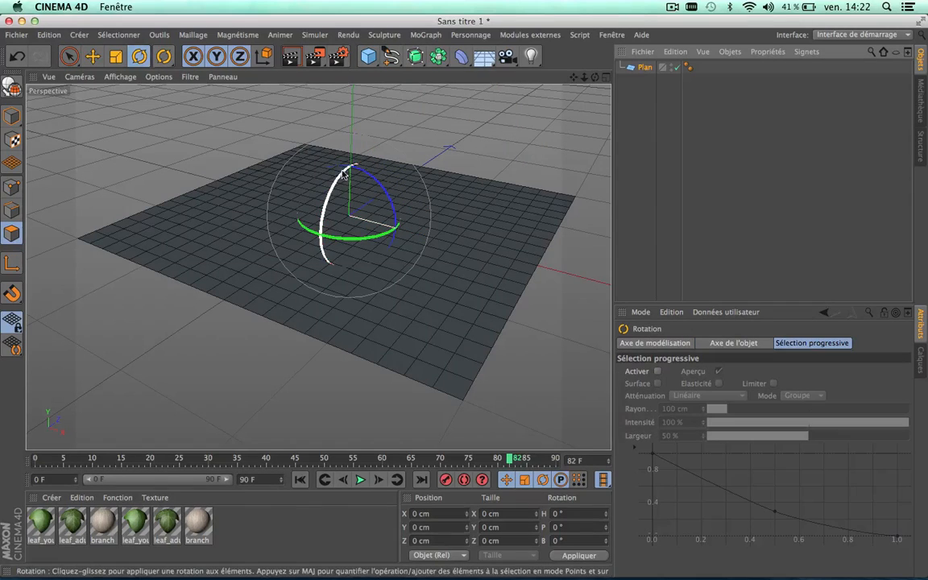
pyautogui.moveTo(341, 179); pyautogui.dragTo(313, 235)
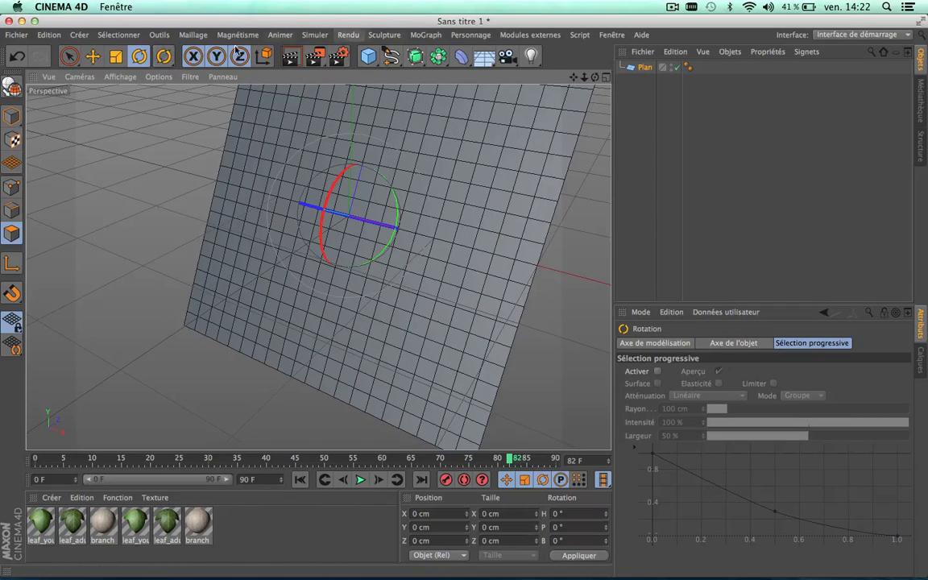
# - Set an Ivy Grower root point near the plane's lower edge and delete all the leftover leaf and branch materials
pyautogui.moveTo(163, 56); pyautogui.dragTo(195, 143)
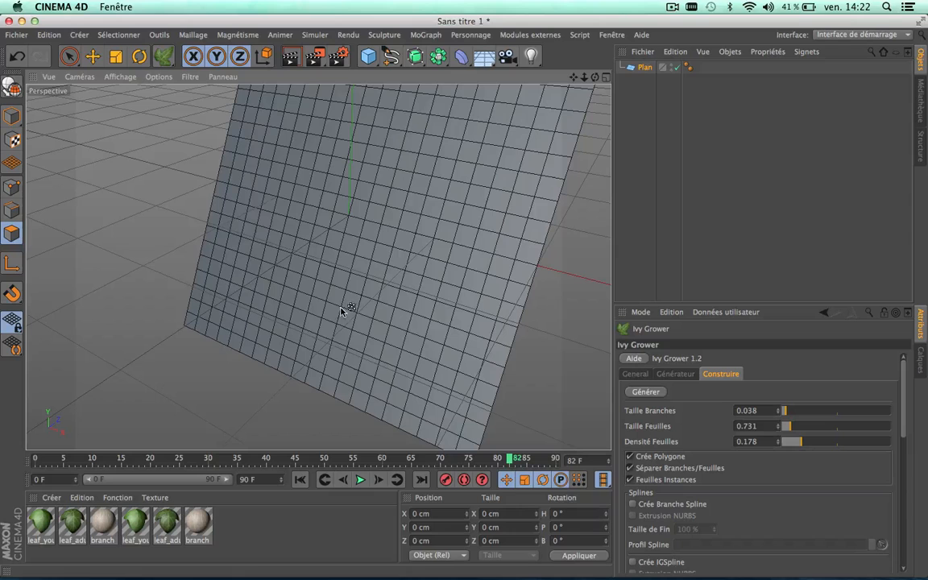
pyautogui.click(309, 365)
pyautogui.moveTo(249, 551); pyautogui.dragTo(30, 513)
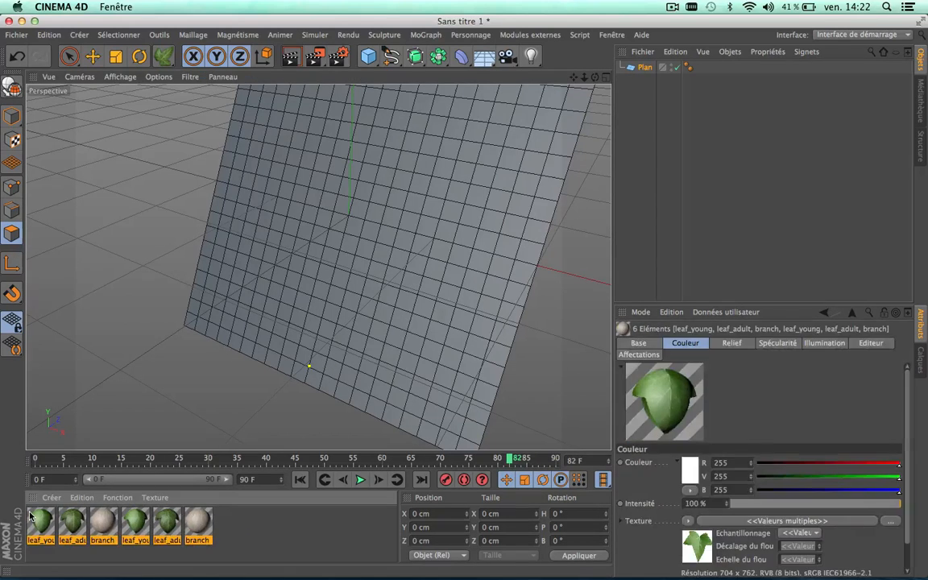
pyautogui.press('Delete')
pyautogui.click(165, 56)
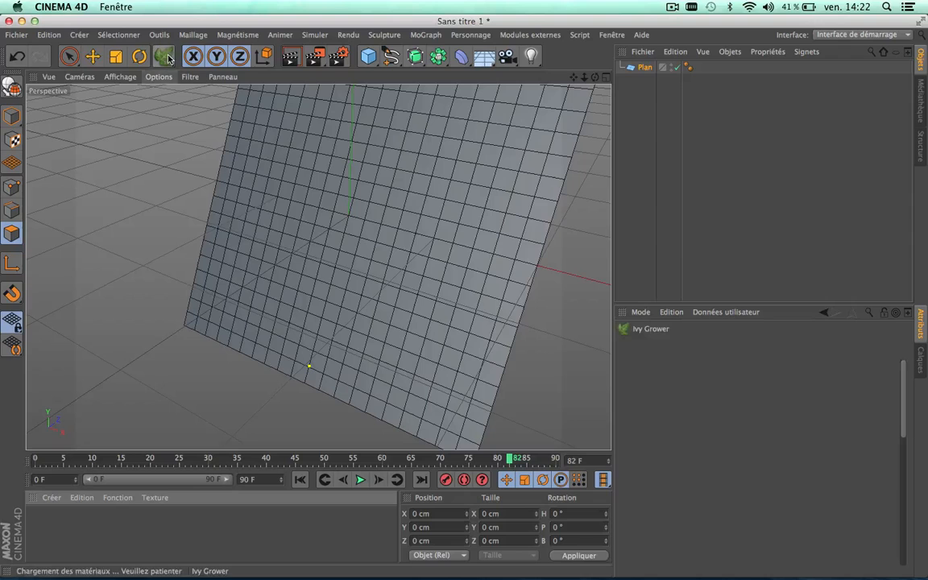
# - Grow ivy branches from the root point until they cover most of the plane, and stop the growth
pyautogui.click(675, 374)
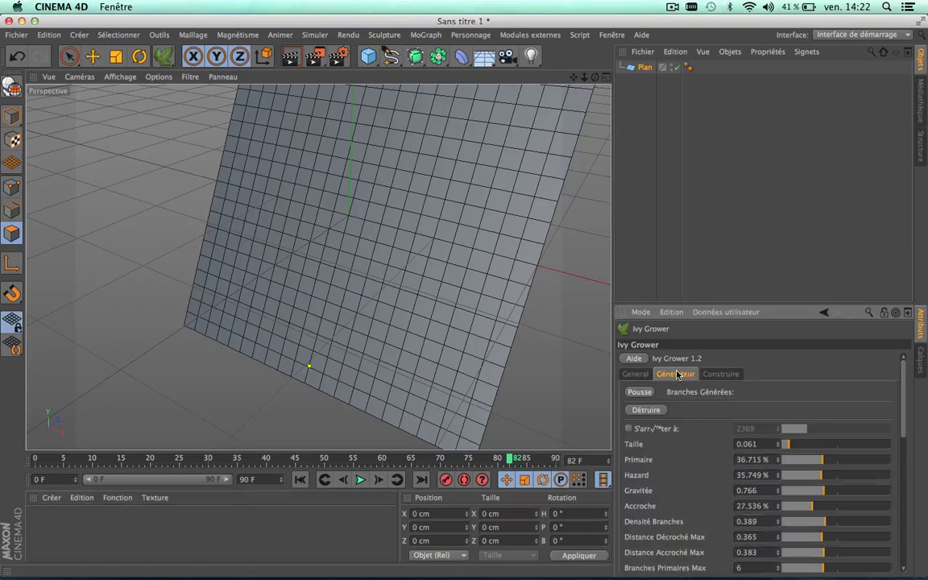
pyautogui.click(639, 392)
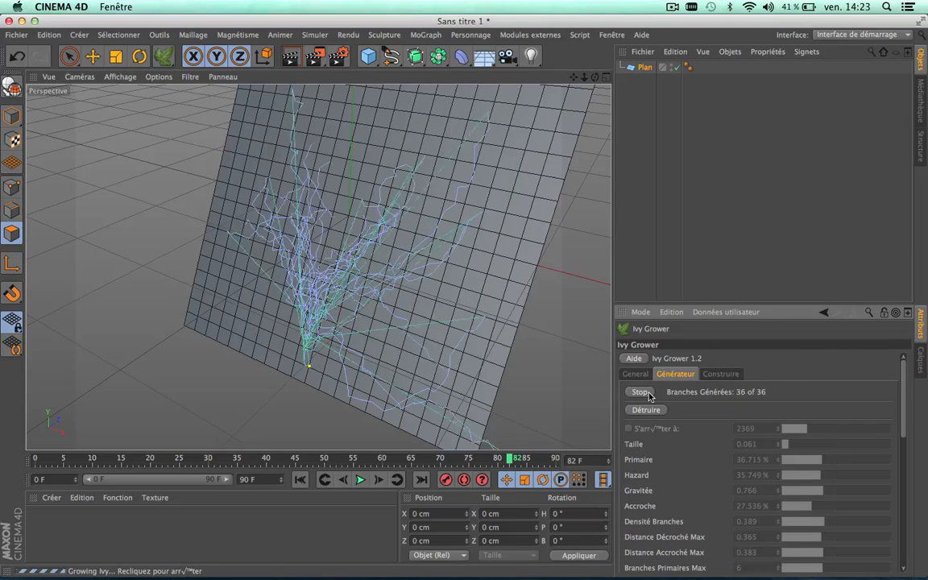
pyautogui.click(649, 395)
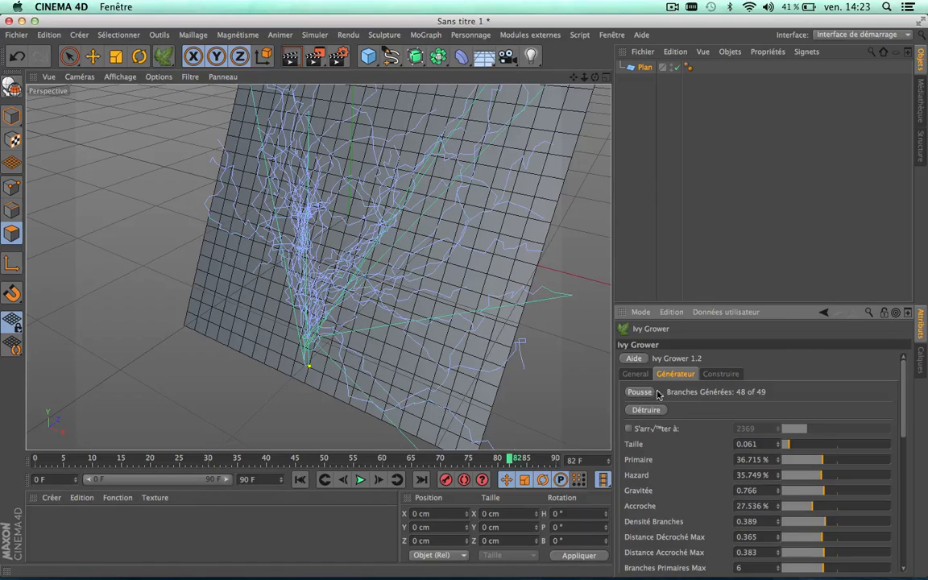
# - Set the leaf density to 0.354, try building the ivy geometry from the grown branches, and undo the build
pyautogui.click(733, 375)
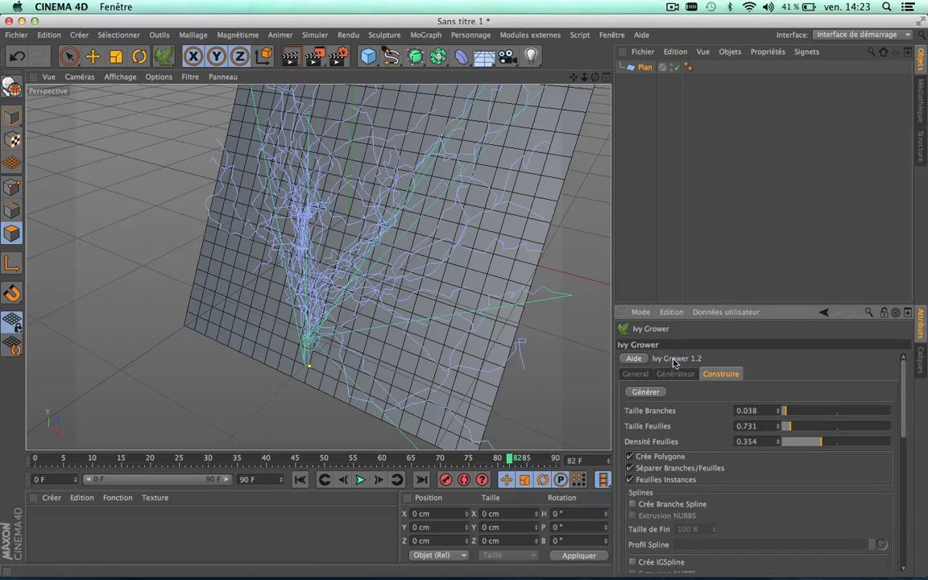
pyautogui.click(650, 396)
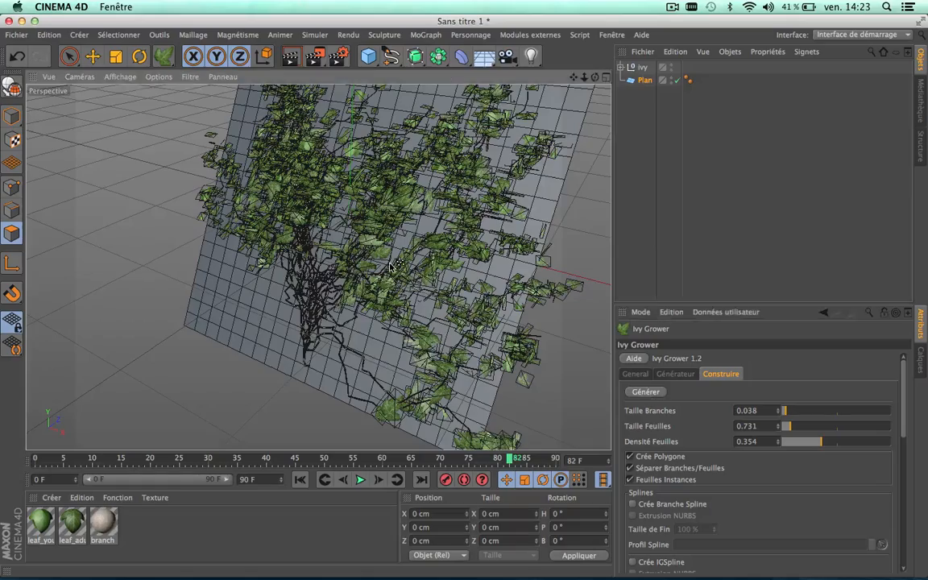
pyautogui.scroll(-4, 393, 265)
pyautogui.scroll(5, 390, 265)
pyautogui.scroll(-4, 390, 265)
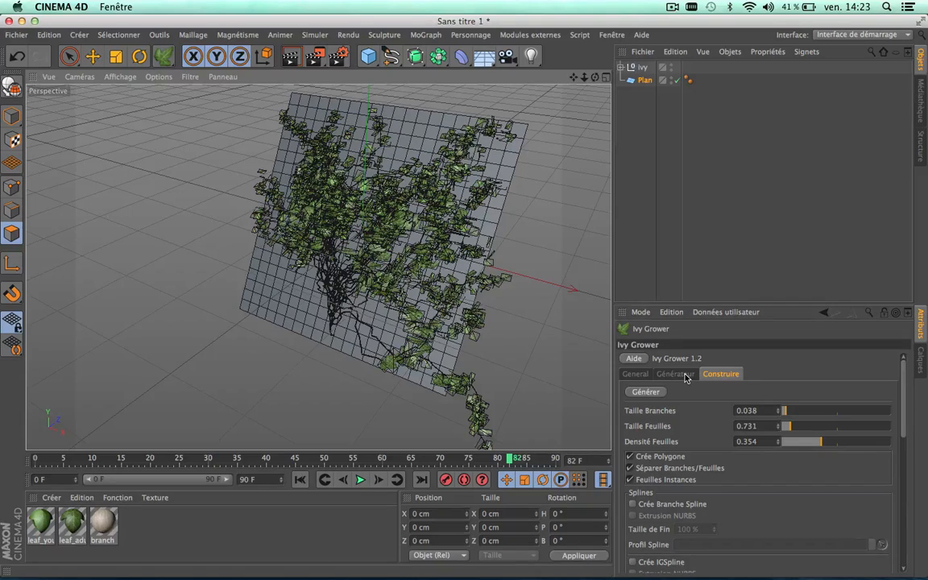
pyautogui.press('super+z')
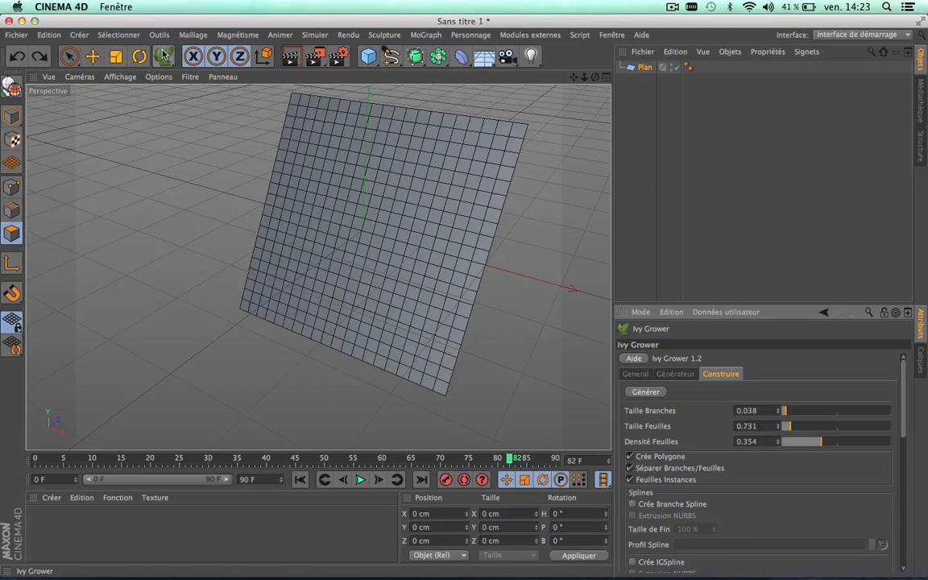
# - Place a new ivy root point near the plane's lower edge and grow branches from it up the wall
pyautogui.click(674, 374)
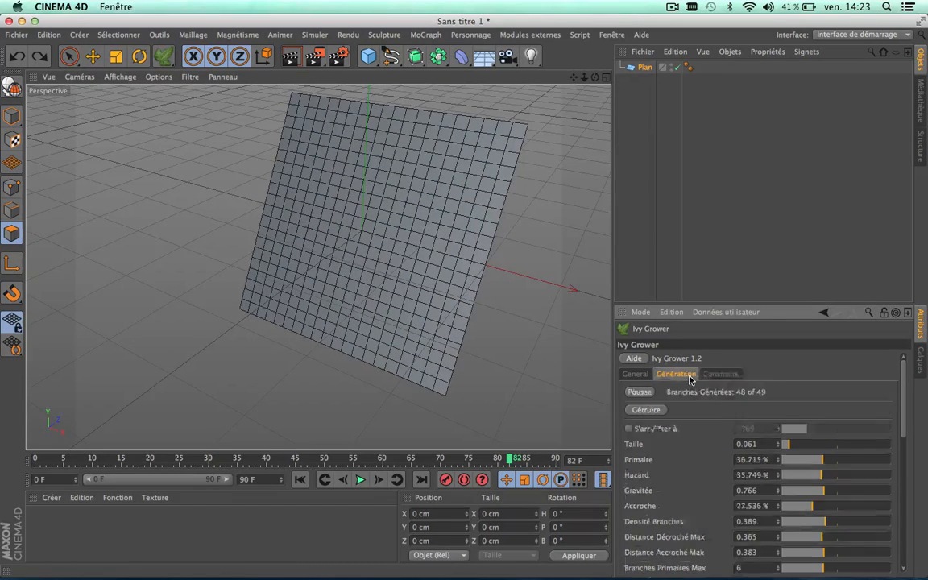
pyautogui.click(327, 321)
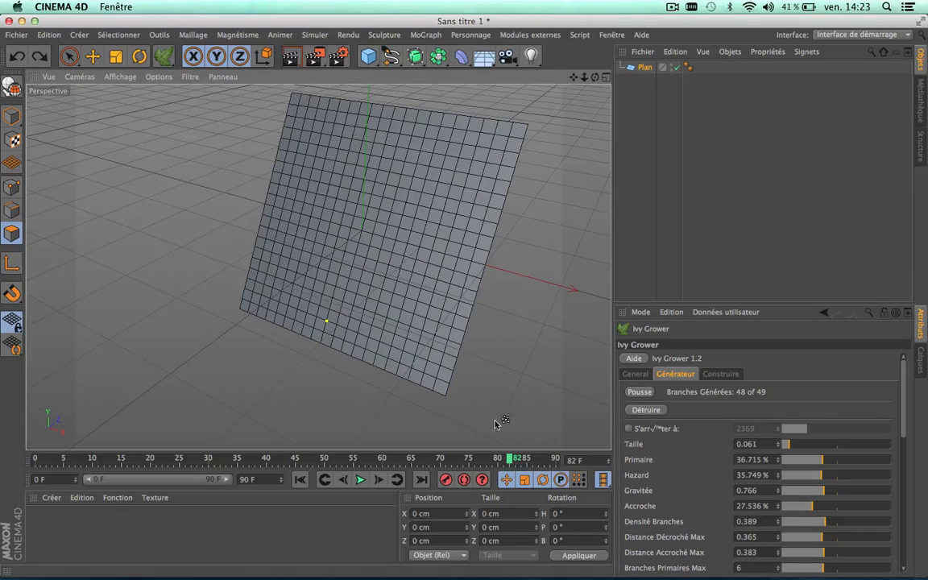
pyautogui.click(640, 393)
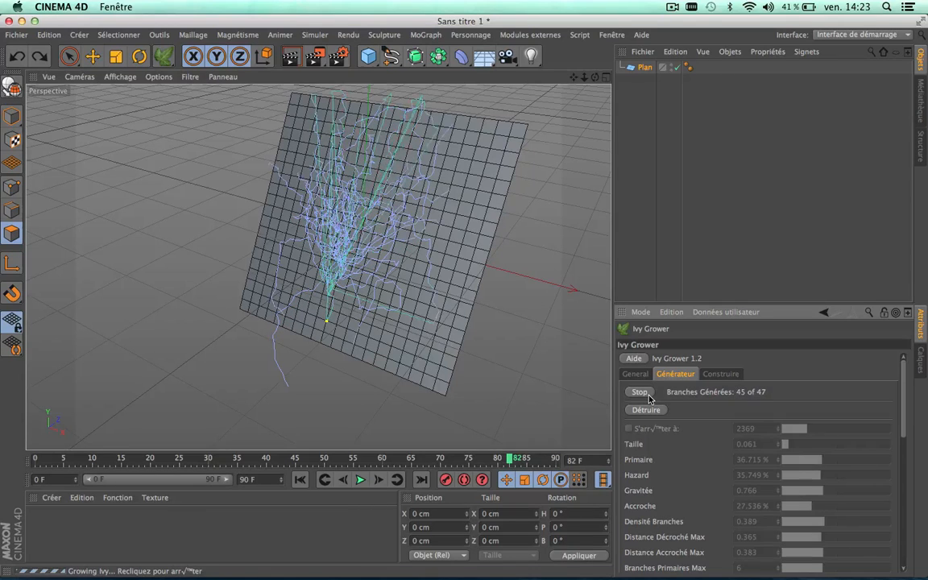
pyautogui.click(640, 392)
# - Enable Crée IGSpline with its Extrusion NURBS option and generate the ivy
pyautogui.click(719, 373)
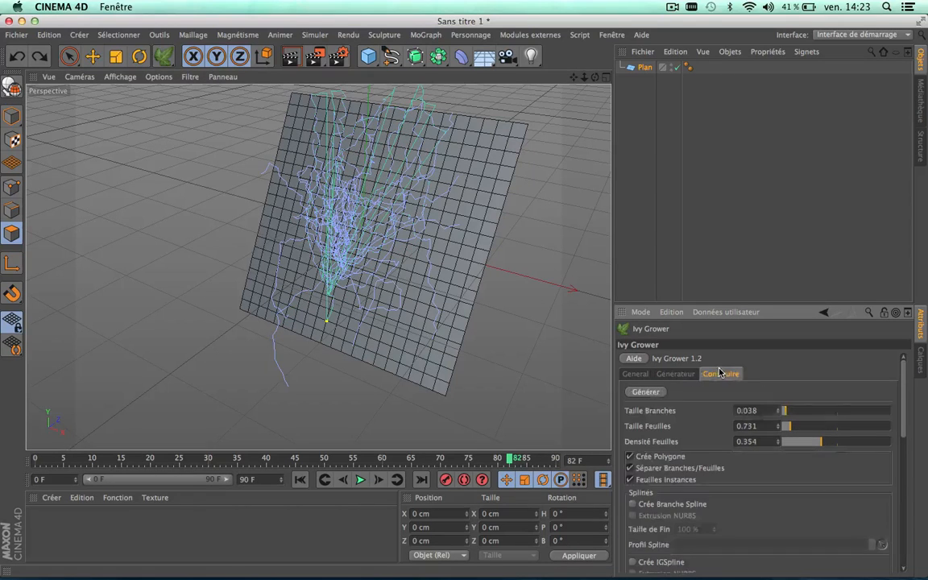
pyautogui.moveTo(901, 379); pyautogui.dragTo(900, 405)
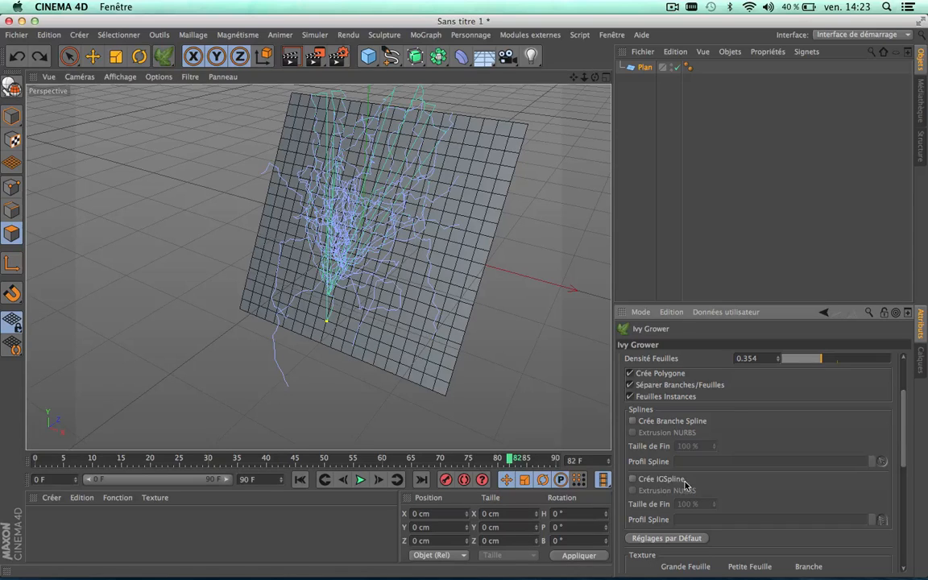
pyautogui.click(633, 479)
pyautogui.click(633, 490)
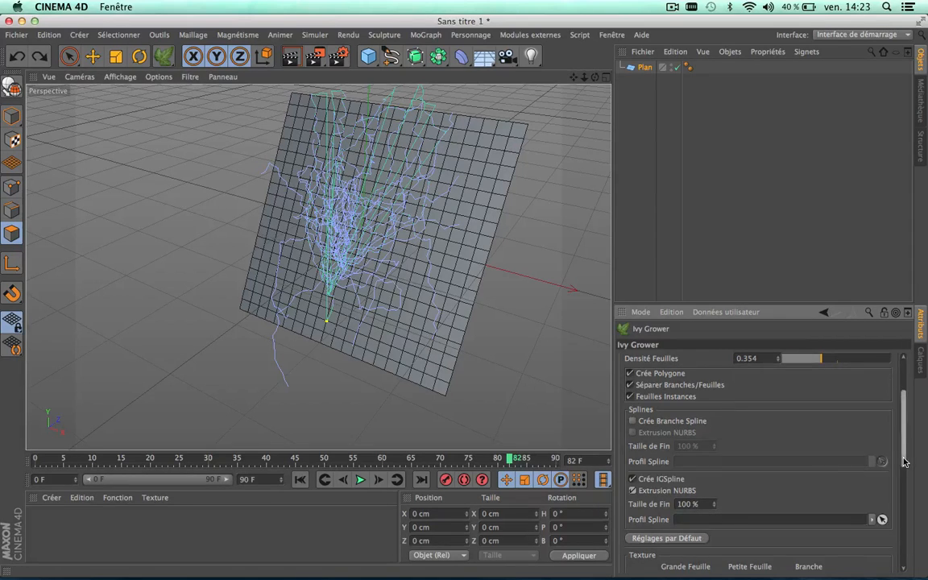
pyautogui.moveTo(902, 470); pyautogui.dragTo(902, 428)
pyautogui.click(637, 392)
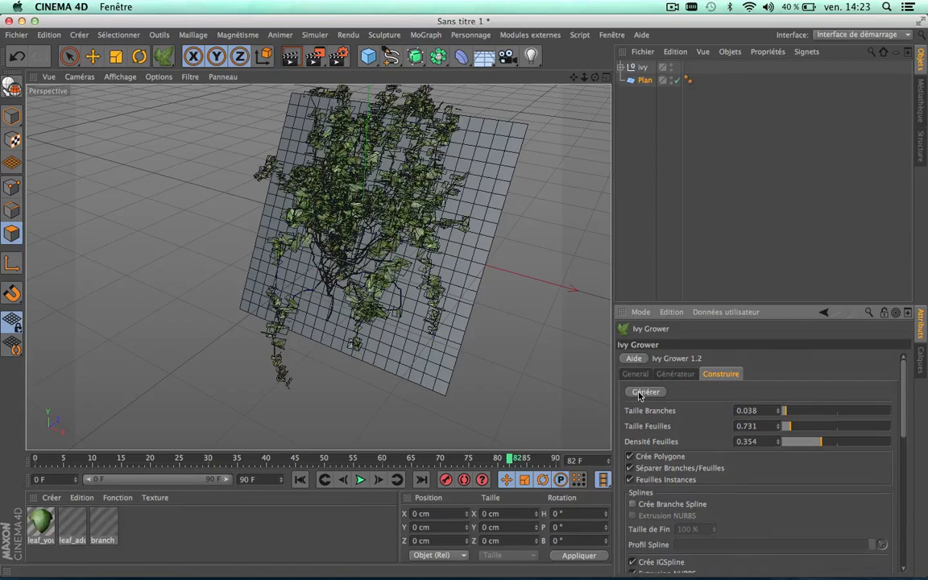
# - Expand the ivy group and its Extrusion contrôlée object, and delete the branches polygon object
pyautogui.keyDown('alt'); pyautogui.moveTo(376, 218); pyautogui.dragTo(407, 240); pyautogui.keyUp('alt')
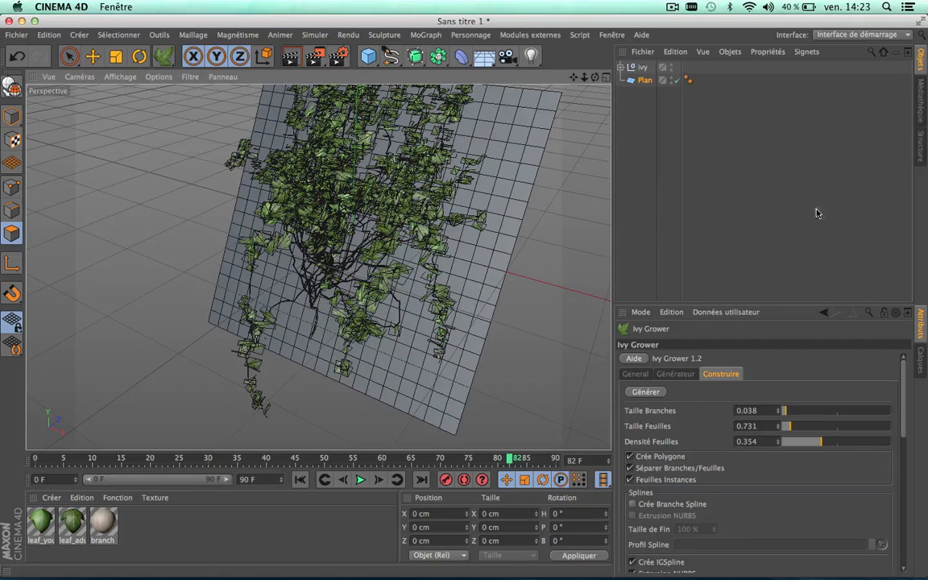
pyautogui.click(620, 67)
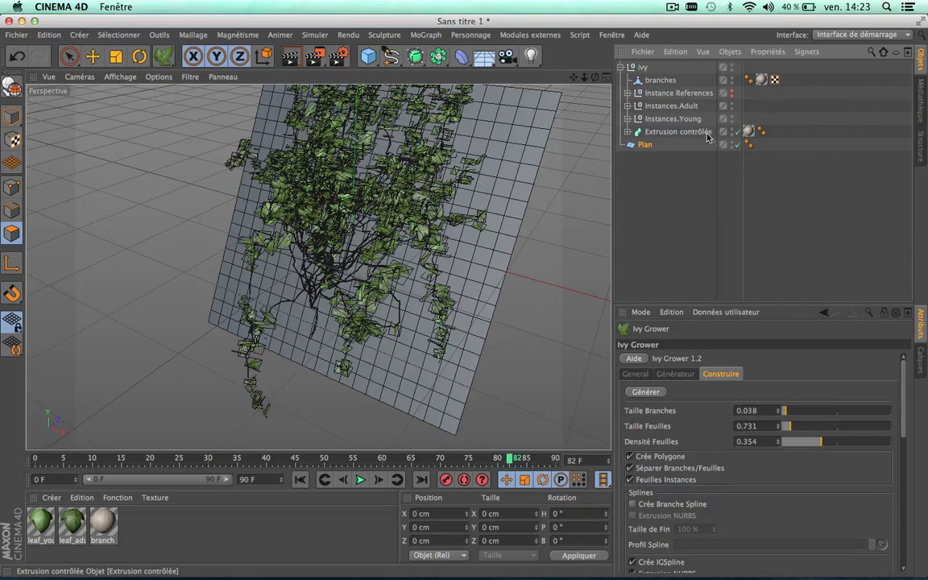
pyautogui.click(629, 132)
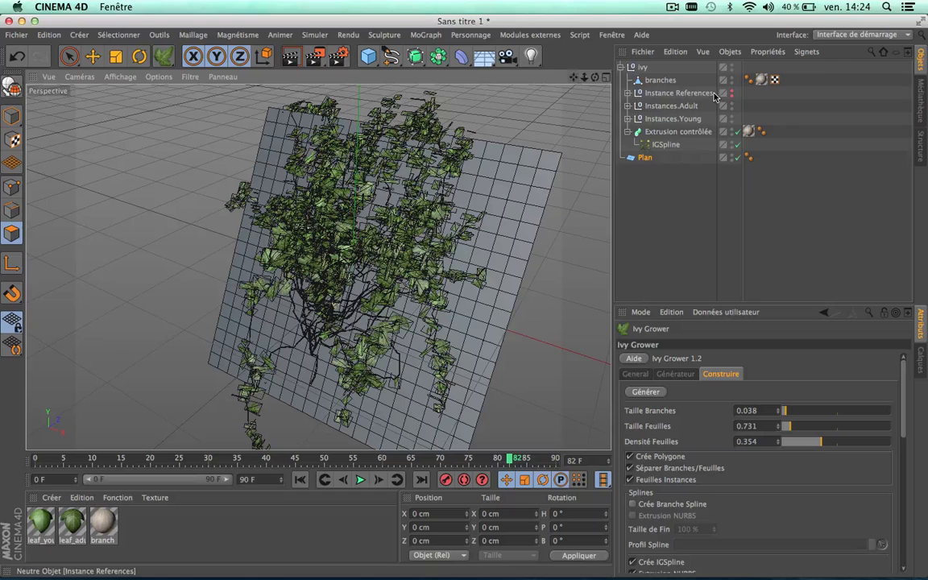
pyautogui.click(660, 81)
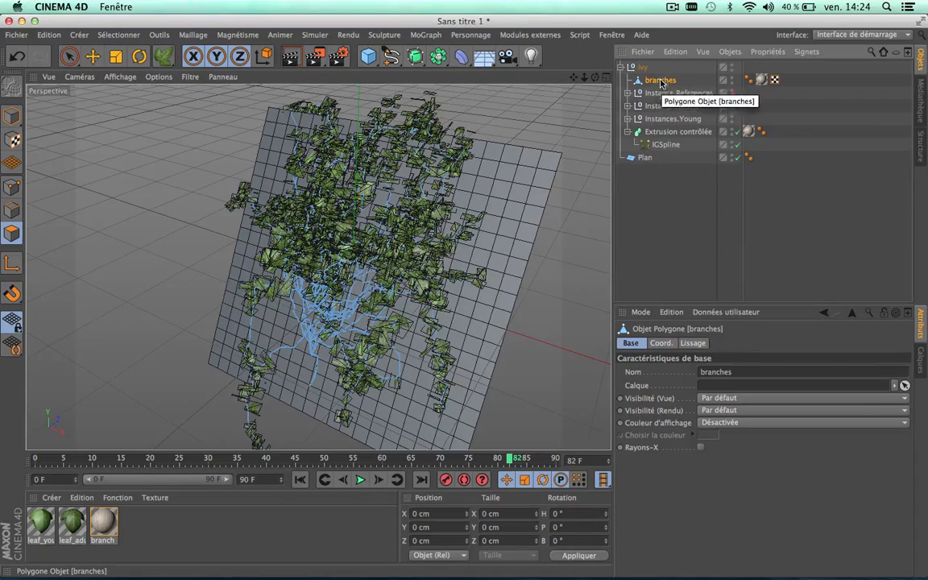
pyautogui.scroll(3, 364, 228)
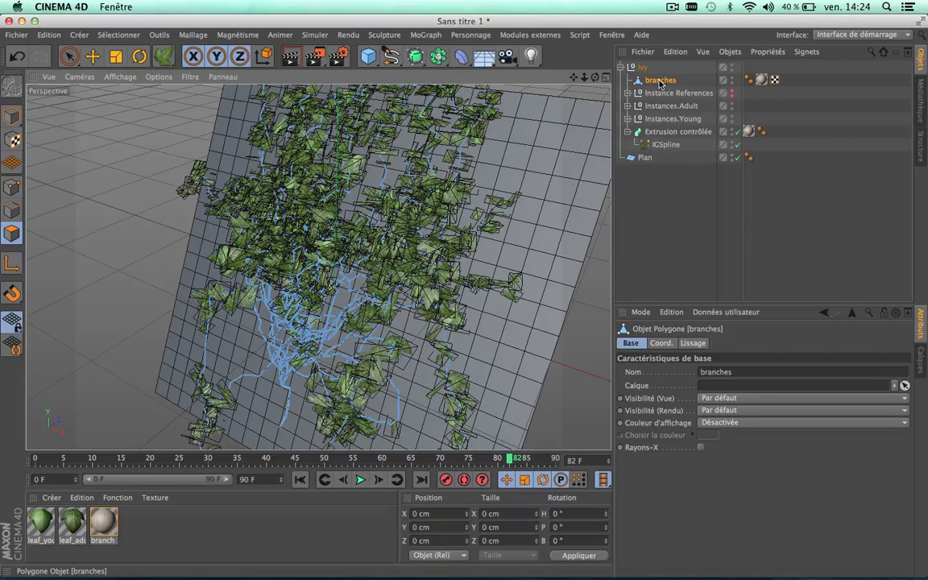
pyautogui.click(669, 118)
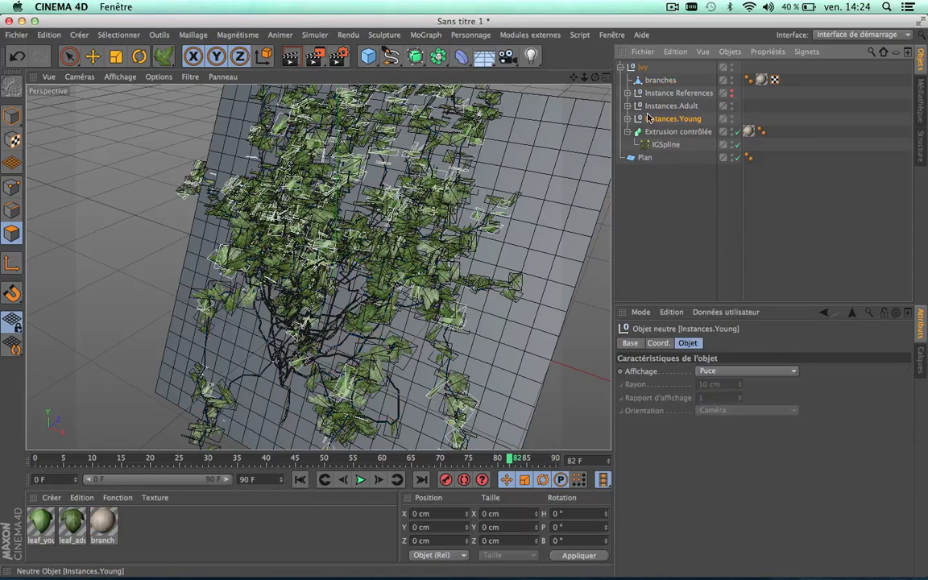
pyautogui.click(664, 82)
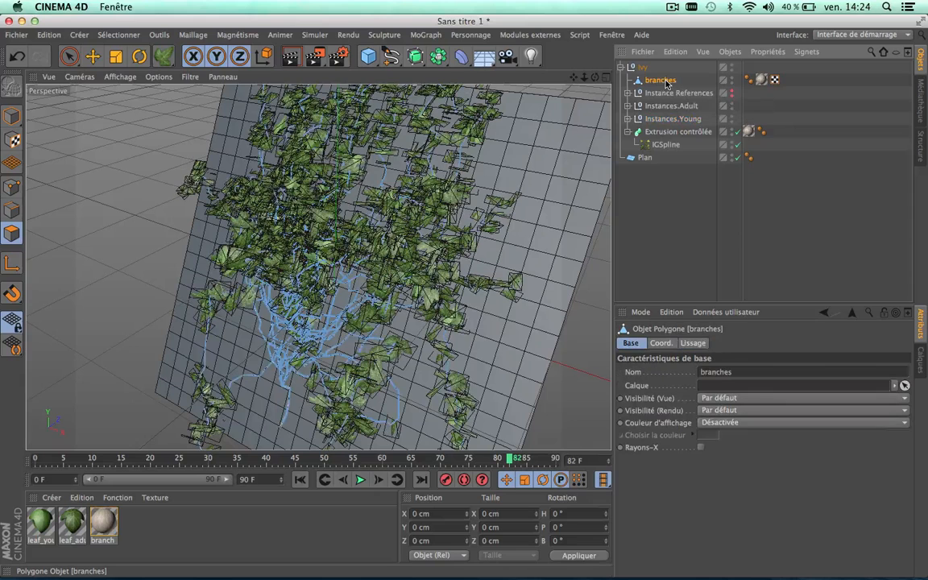
pyautogui.press('BackSpace')
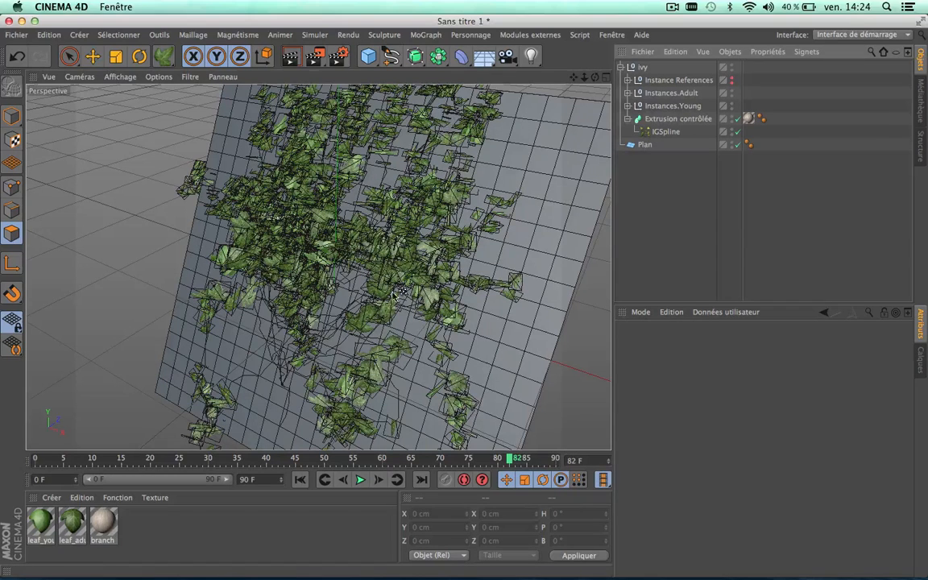
# - Hide the Instances.Adult and Instances.Young groups and set the IGSpline's Pousser value to 65 %
pyautogui.click(666, 132)
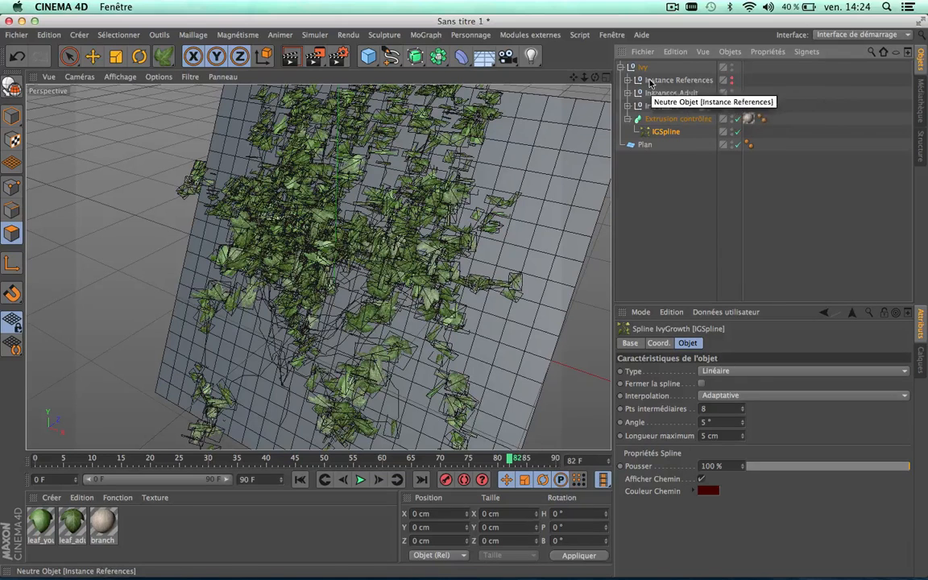
pyautogui.click(731, 91)
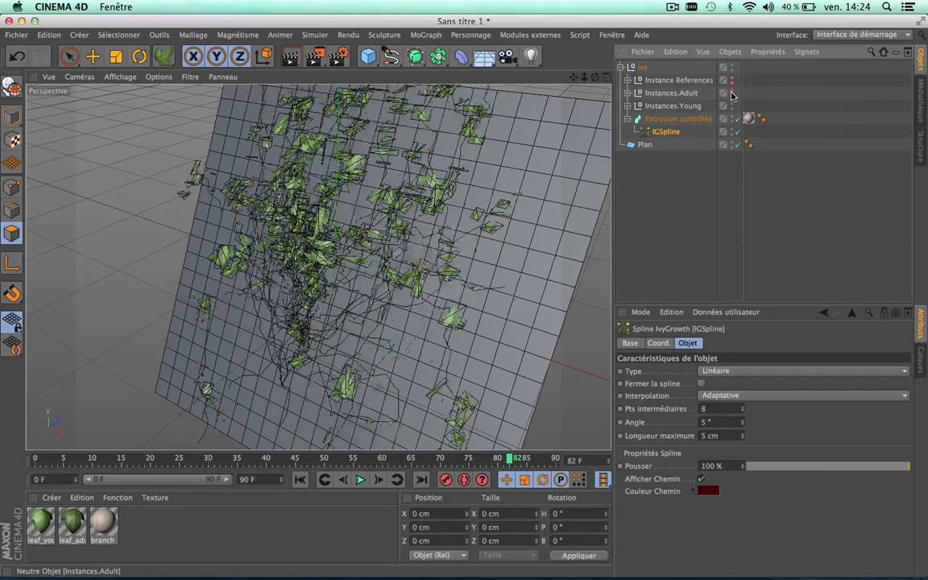
pyautogui.click(731, 105)
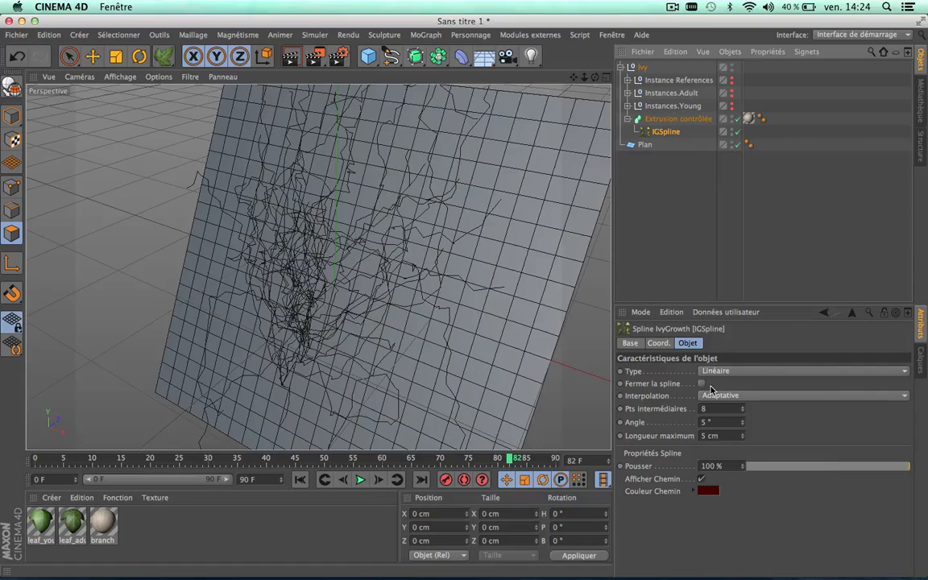
pyautogui.moveTo(820, 467); pyautogui.dragTo(853, 471)
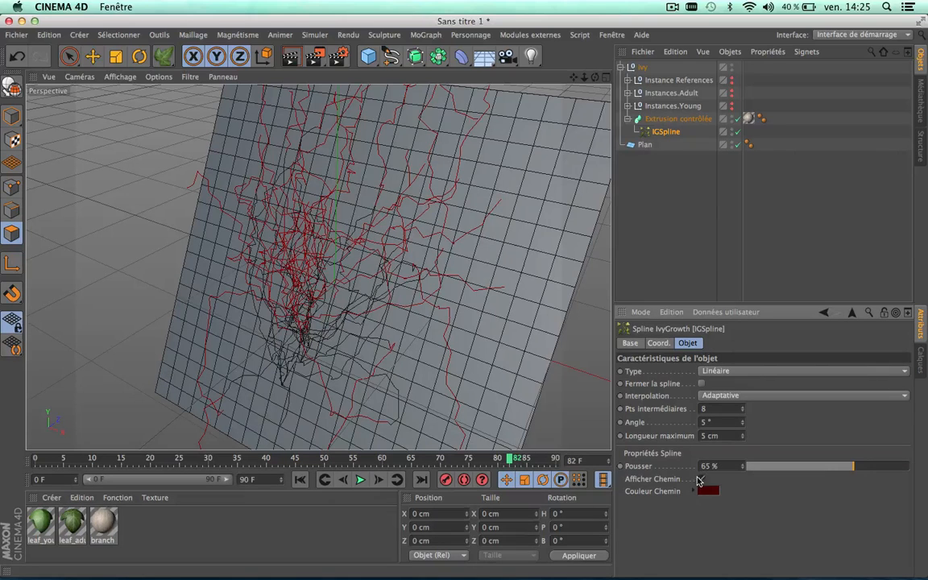
# - Turn off the IGSpline's Afficher Chemin option and set its Pousser value to 100 %
pyautogui.click(700, 479)
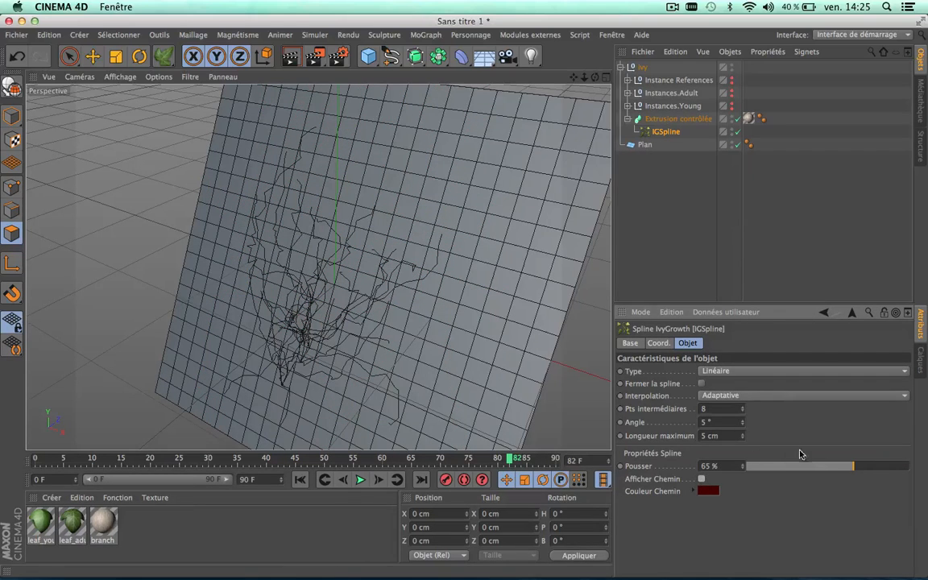
pyautogui.moveTo(820, 467); pyautogui.dragTo(789, 467)
pyautogui.moveTo(773, 468); pyautogui.dragTo(822, 475)
pyautogui.click(702, 478)
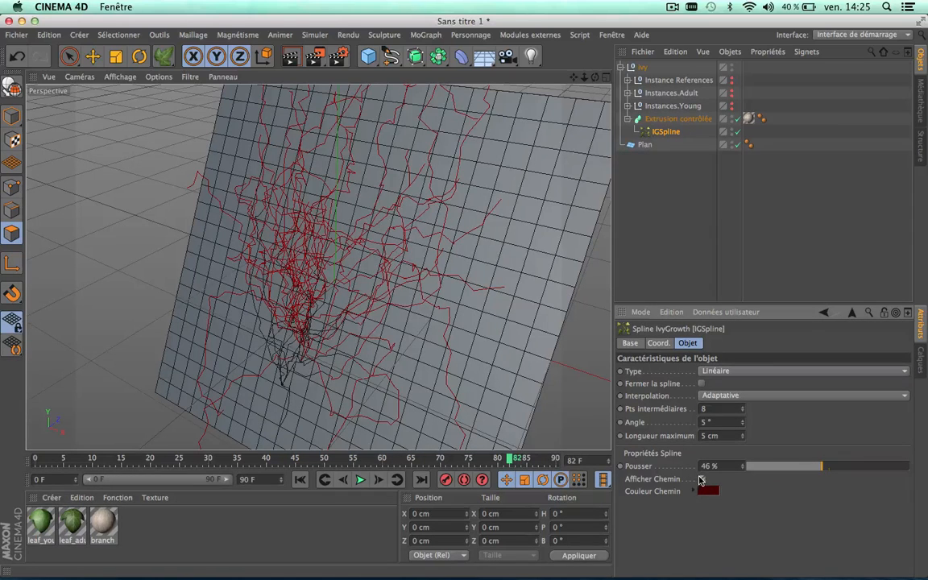
pyautogui.click(702, 479)
pyautogui.moveTo(813, 471); pyautogui.dragTo(922, 474)
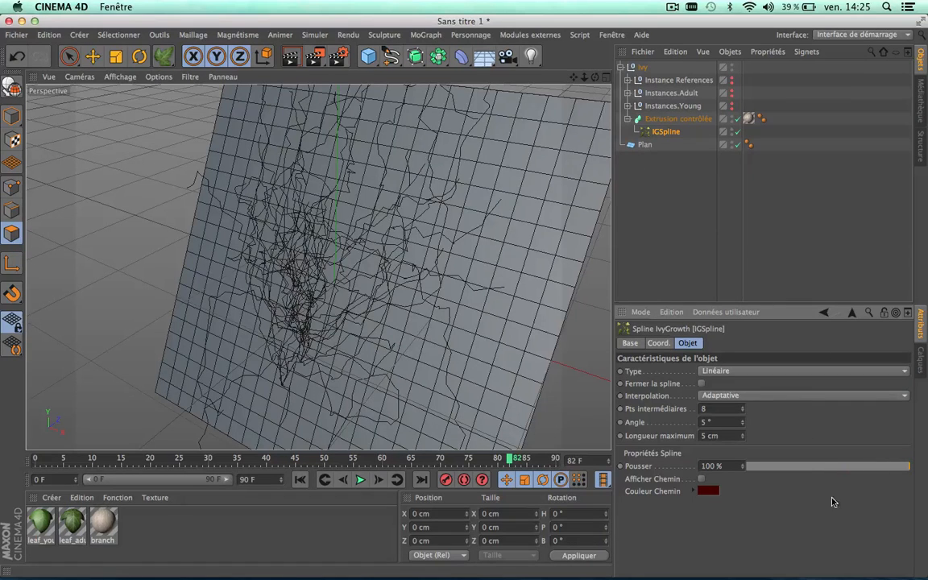
pyautogui.moveTo(850, 475); pyautogui.dragTo(926, 473)
# - Set the IGSpline's Type to B-Spline to smooth the angular branches
pyautogui.scroll(6, 417, 177)
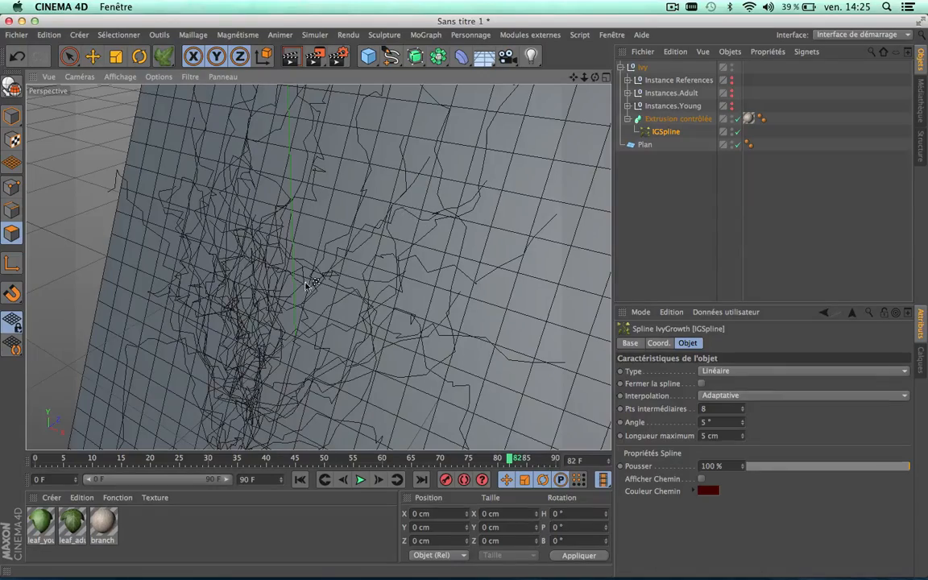
pyautogui.scroll(5, 411, 222)
pyautogui.scroll(-4, 412, 222)
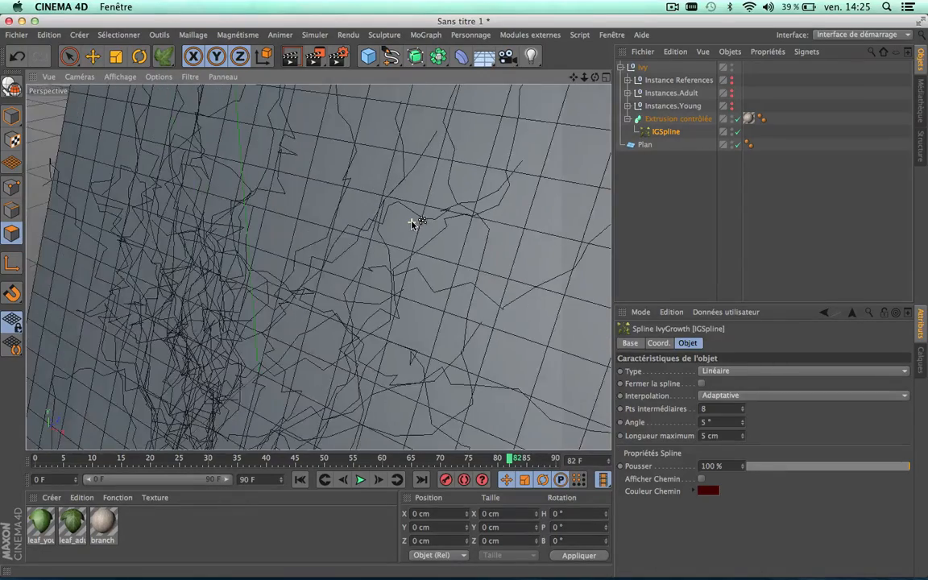
pyautogui.scroll(4, 333, 241)
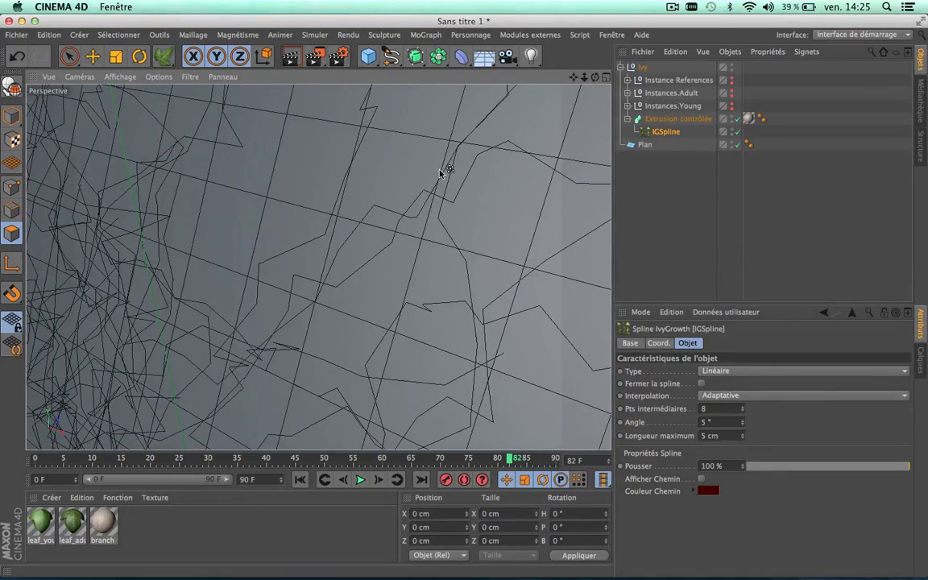
pyautogui.scroll(-4, 439, 176)
pyautogui.moveTo(574, 76); pyautogui.dragTo(513, 93)
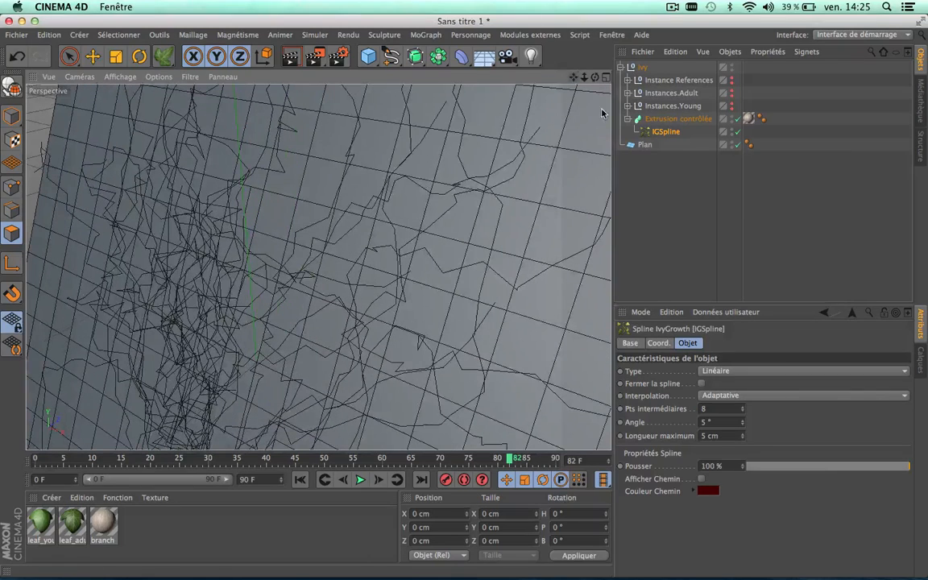
pyautogui.click(748, 372)
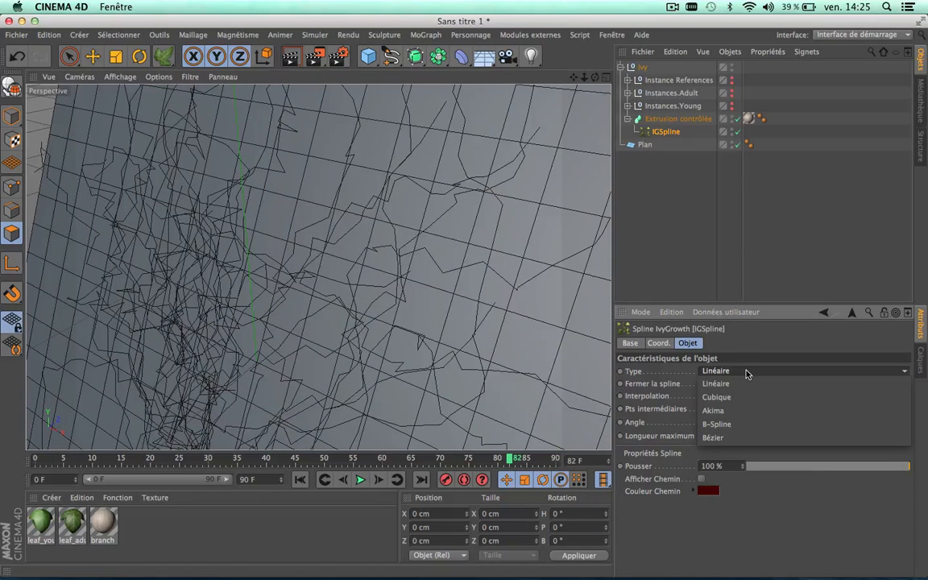
pyautogui.click(719, 424)
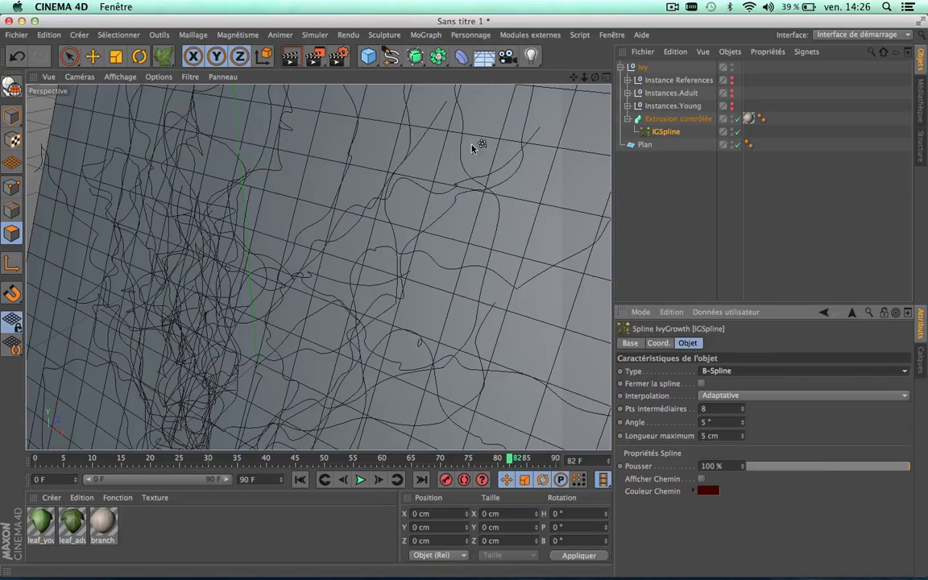
# - Examine the smoothed branches across the plane and vary the IGSpline's Pousser value, ending at 100 %
pyautogui.scroll(-8, 439, 314)
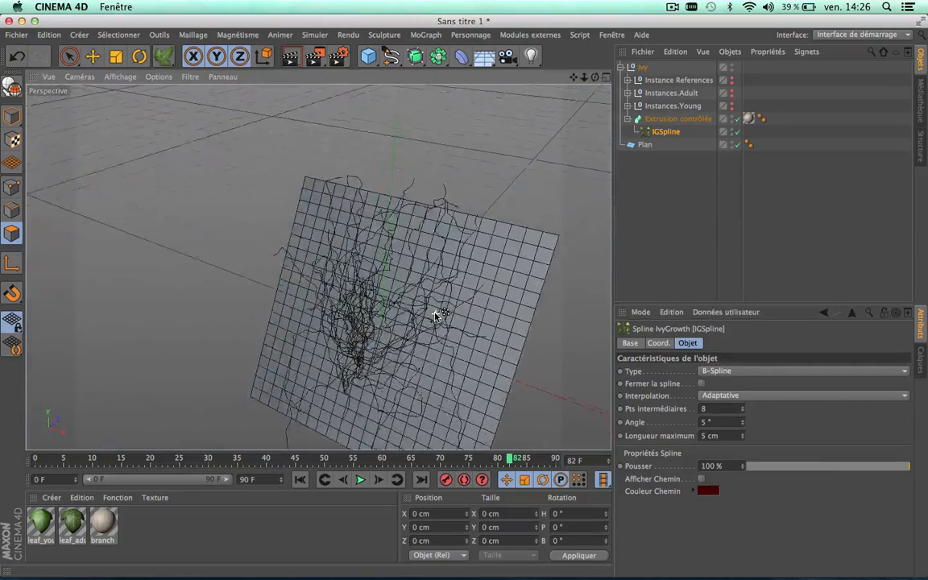
pyautogui.scroll(6, 435, 314)
pyautogui.moveTo(573, 79); pyautogui.dragTo(575, 23)
pyautogui.scroll(-3, 495, 270)
pyautogui.scroll(4, 496, 270)
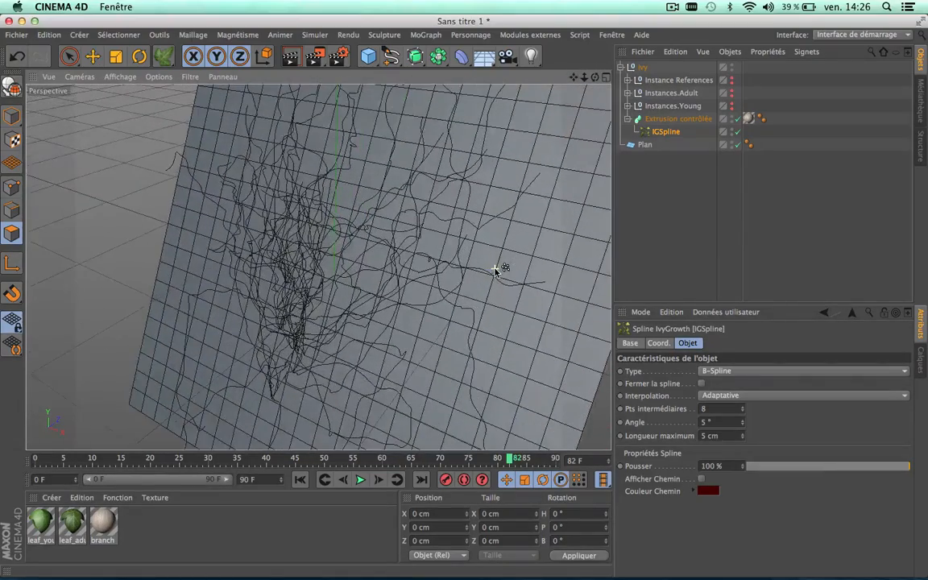
pyautogui.scroll(-6, 472, 348)
pyautogui.scroll(4, 474, 350)
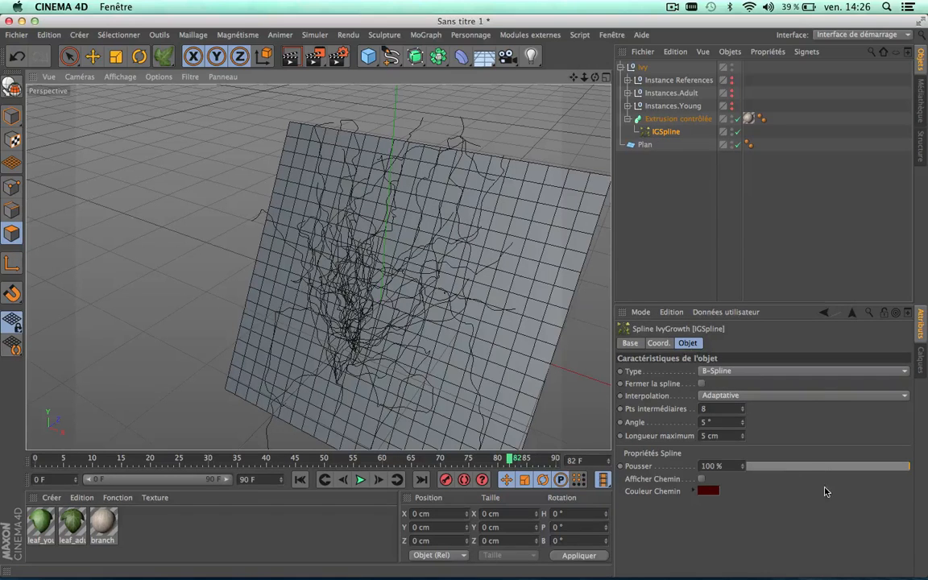
pyautogui.moveTo(810, 469); pyautogui.dragTo(913, 465)
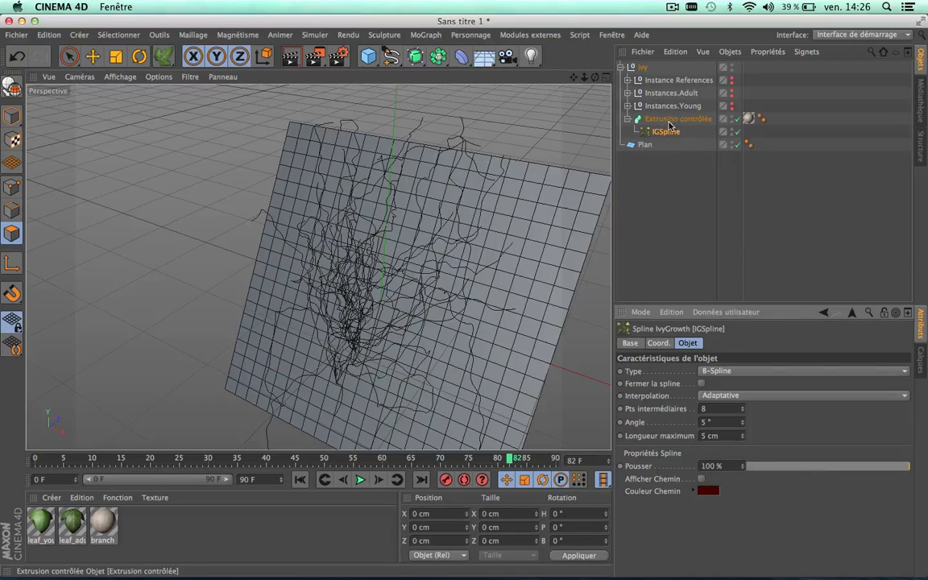
# - Create a Cercle spline and place it inside Extrusion contrôlée, above the IGSpline, as the branch profile
pyautogui.click(368, 54)
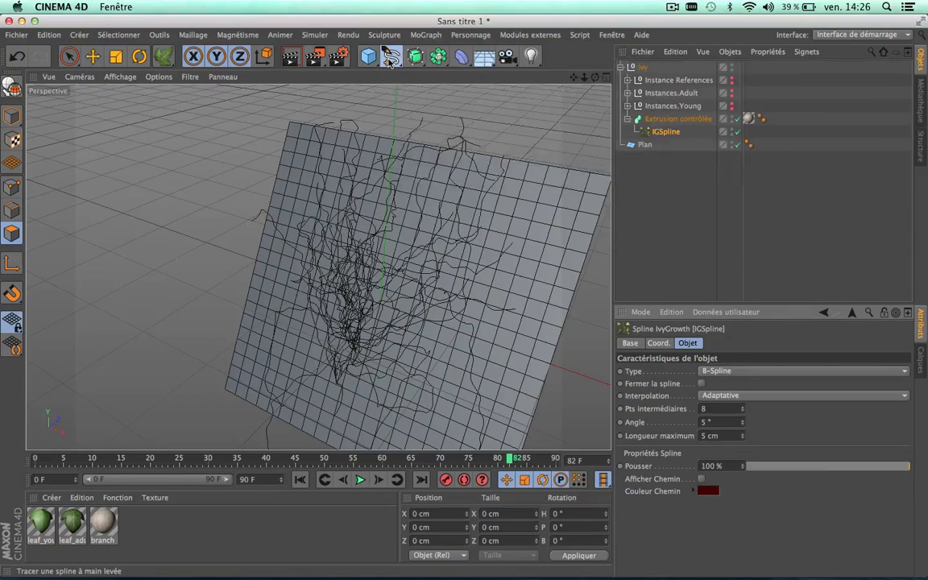
pyautogui.click(391, 56)
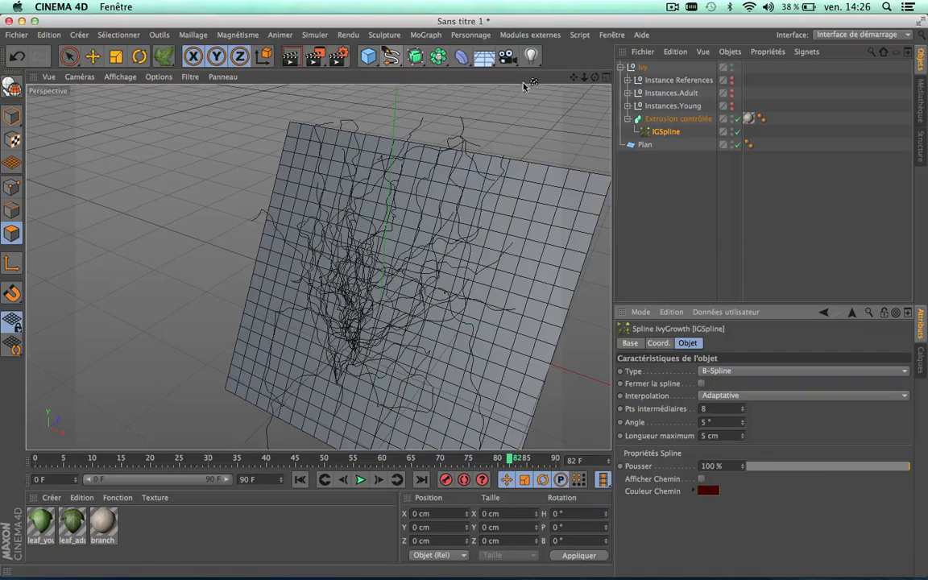
pyautogui.click(391, 56)
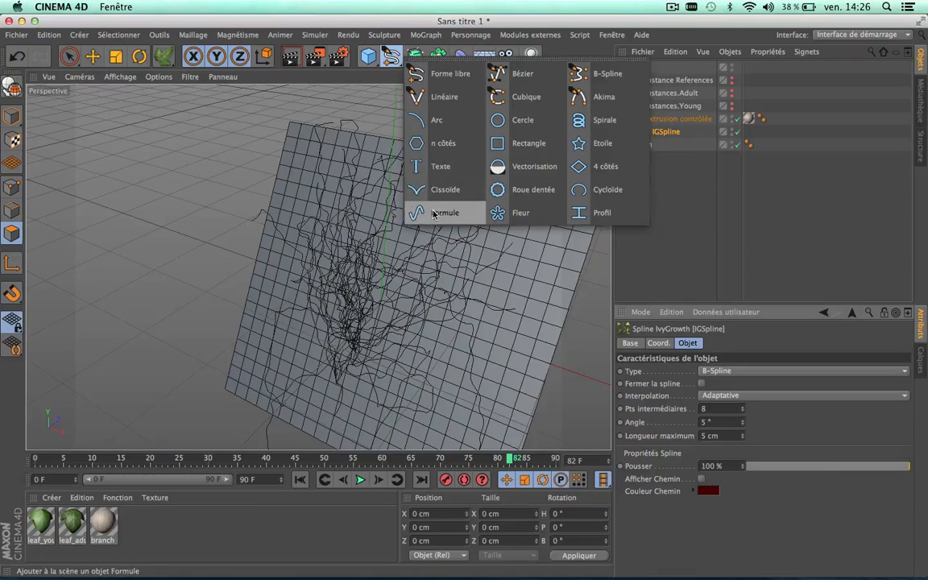
pyautogui.click(514, 123)
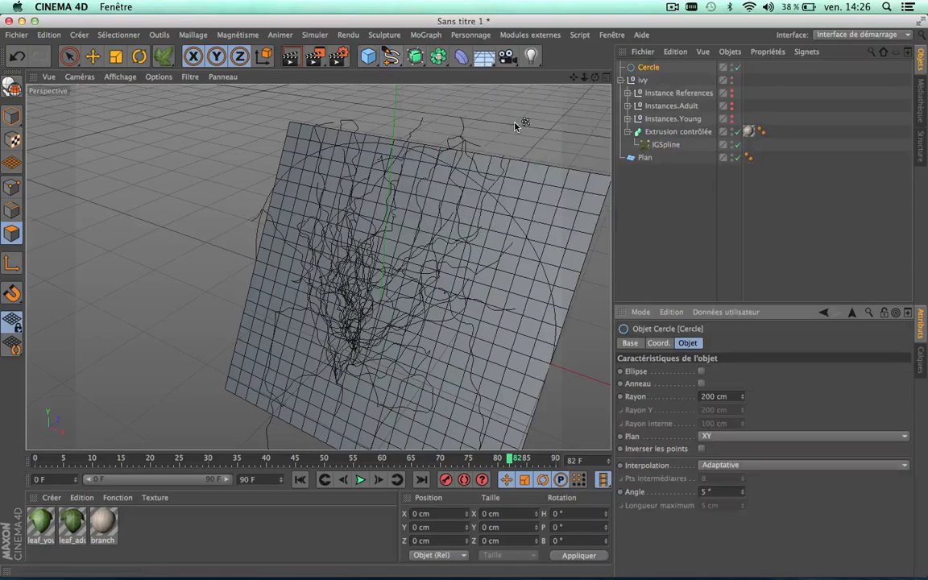
pyautogui.scroll(-6, 433, 247)
pyautogui.scroll(6, 433, 247)
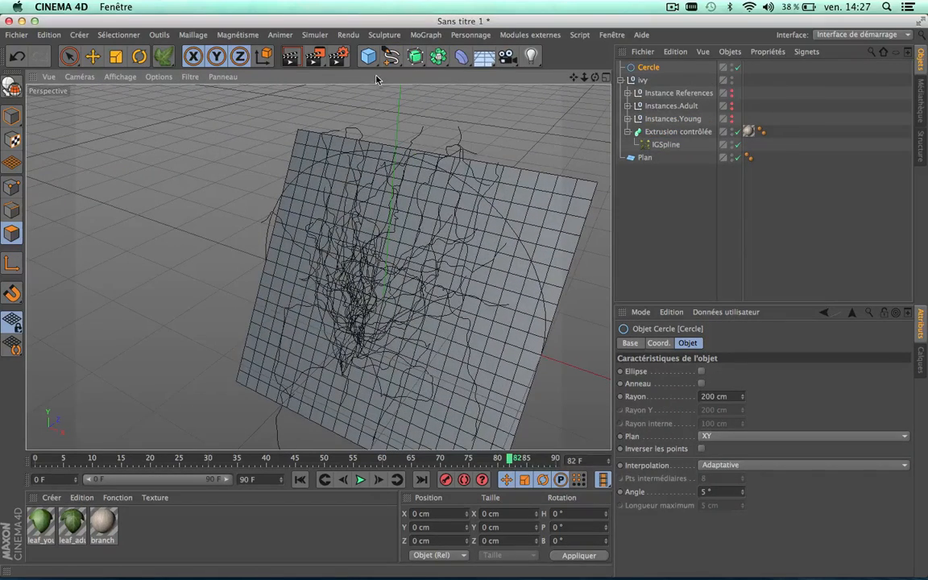
pyautogui.moveTo(391, 56); pyautogui.dragTo(368, 89)
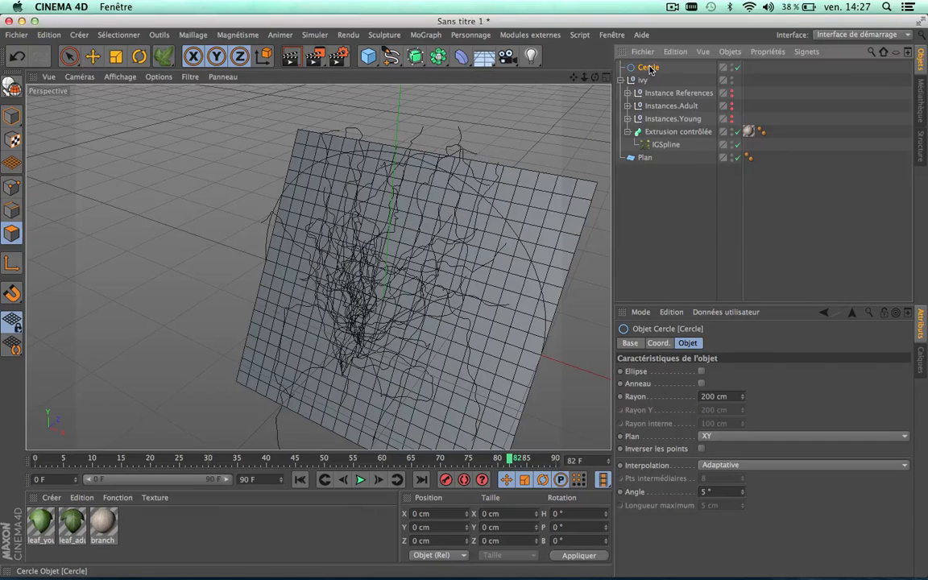
pyautogui.moveTo(649, 69); pyautogui.dragTo(668, 139)
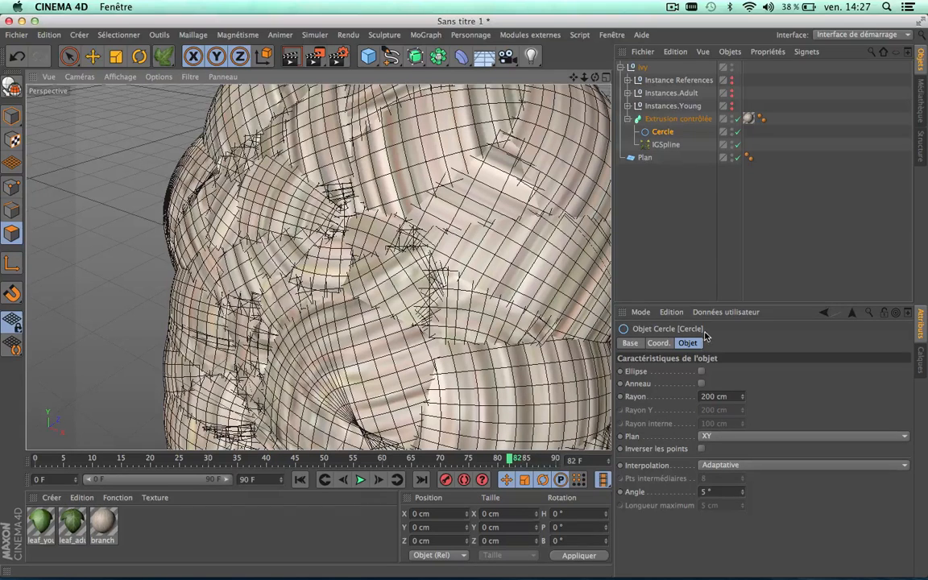
# - Set the Cercle's Rayon to 1 cm and render the branches in the viewport
pyautogui.click(716, 397)
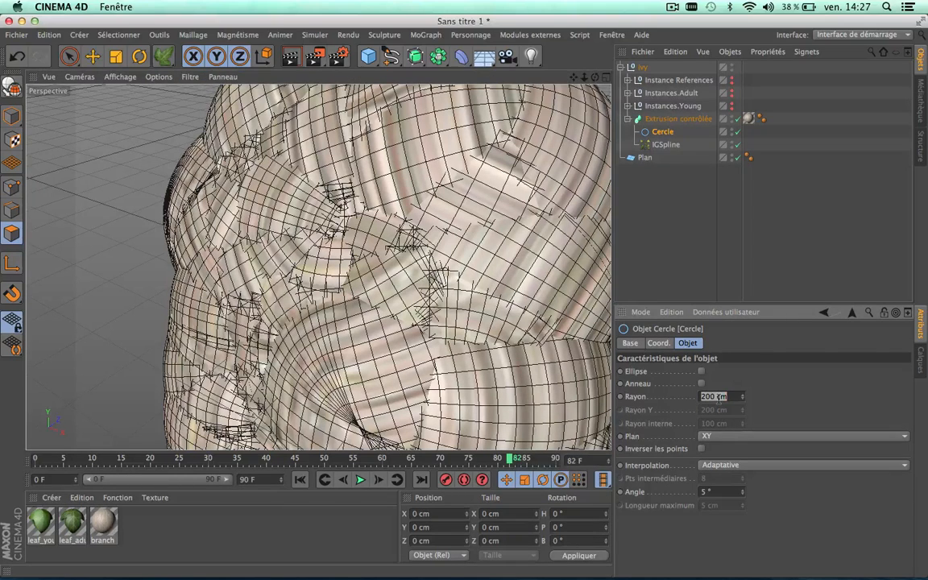
pyautogui.write('0')
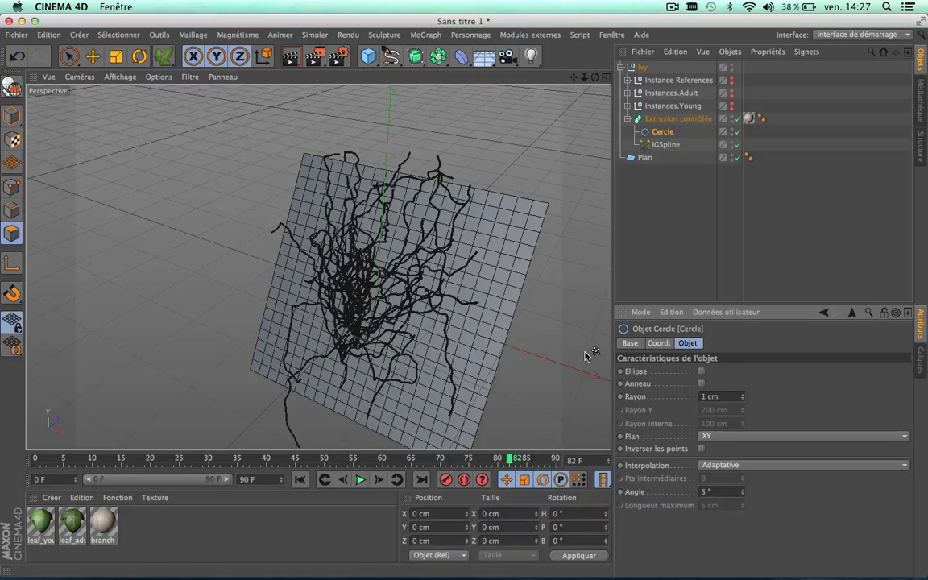
pyautogui.keyDown('alt'); pyautogui.moveTo(361, 283); pyautogui.dragTo(416, 286); pyautogui.keyUp('alt')
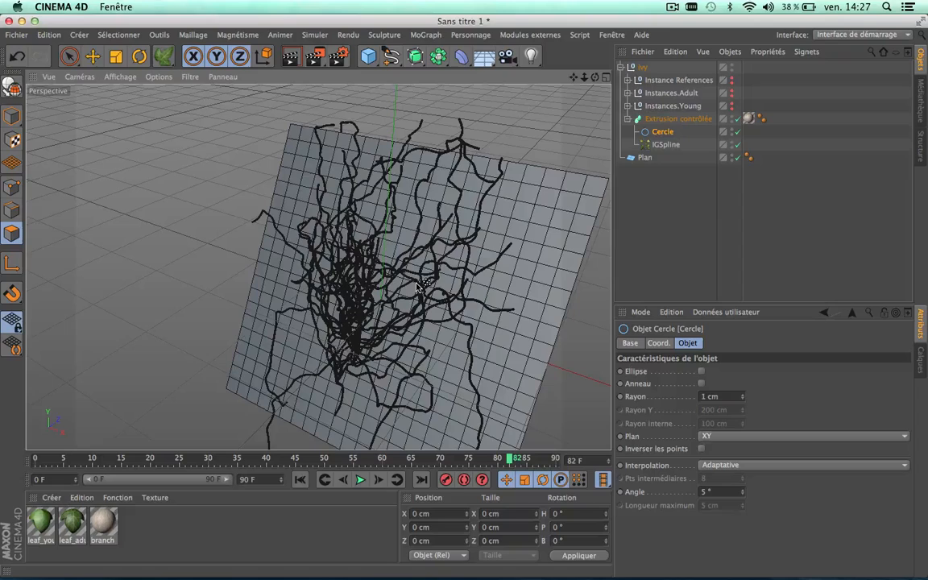
pyautogui.scroll(5, 406, 244)
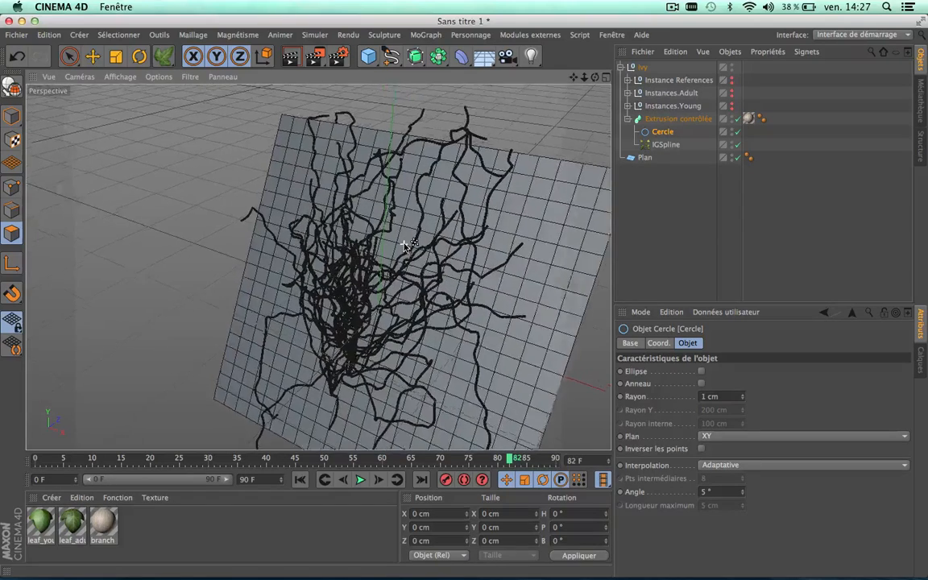
pyautogui.click(291, 58)
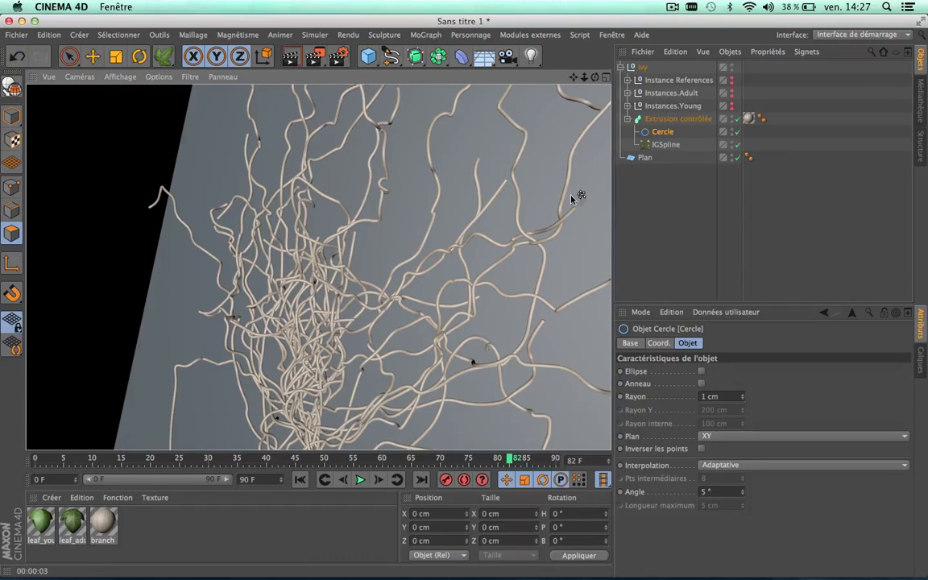
# - Set the Cercle's Rayon to 3 cm and render the thicker branches in the viewport
pyautogui.doubleClick(719, 395)
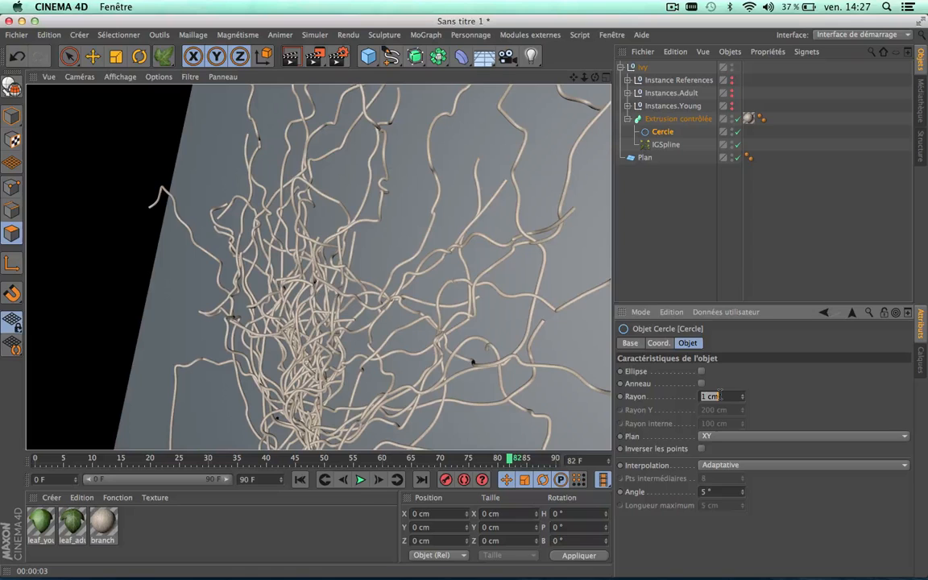
pyautogui.write('3')
pyautogui.press('Return')
pyautogui.click(296, 56)
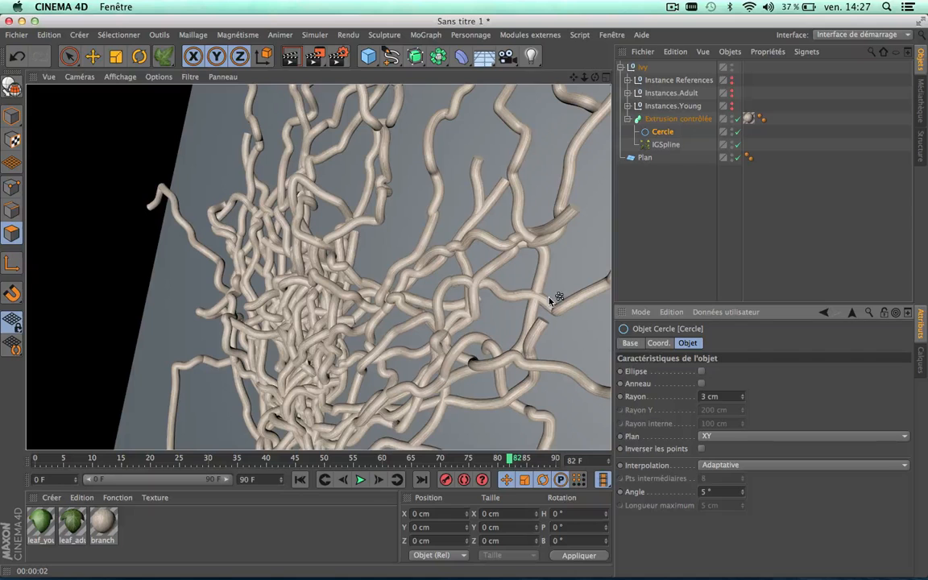
# - Switch the IGSpline's Type to Linéaire to compare the branch shapes, and restore it to B-Spline
pyautogui.click(665, 144)
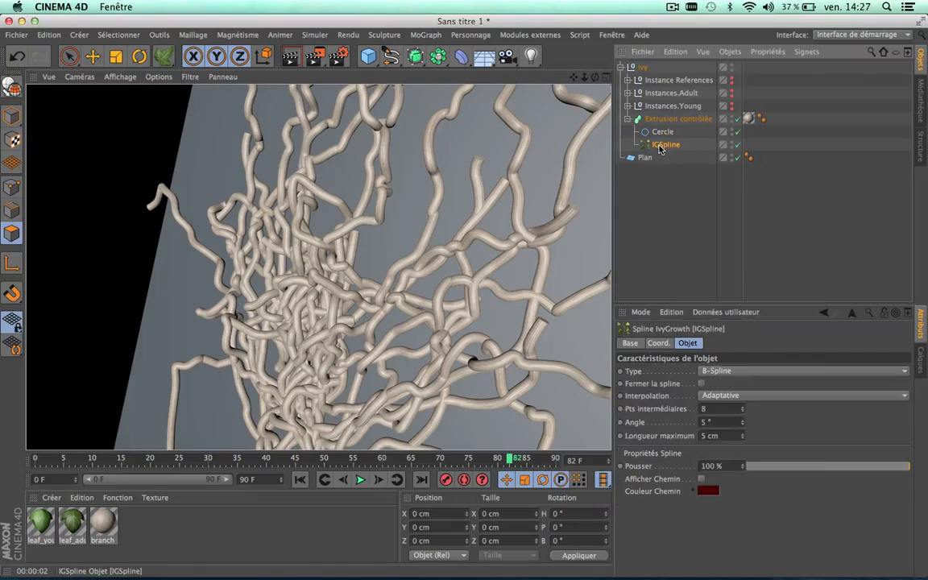
pyautogui.click(736, 371)
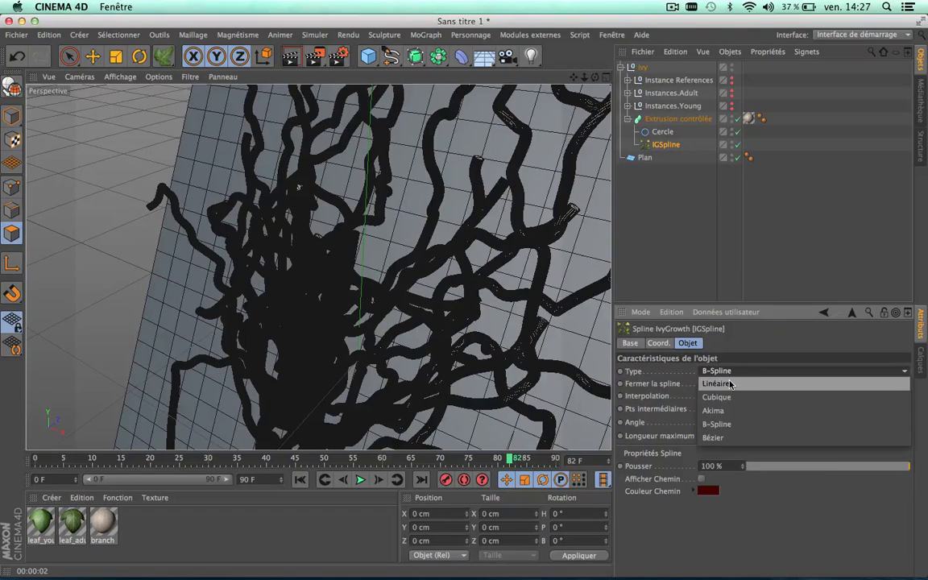
pyautogui.click(729, 384)
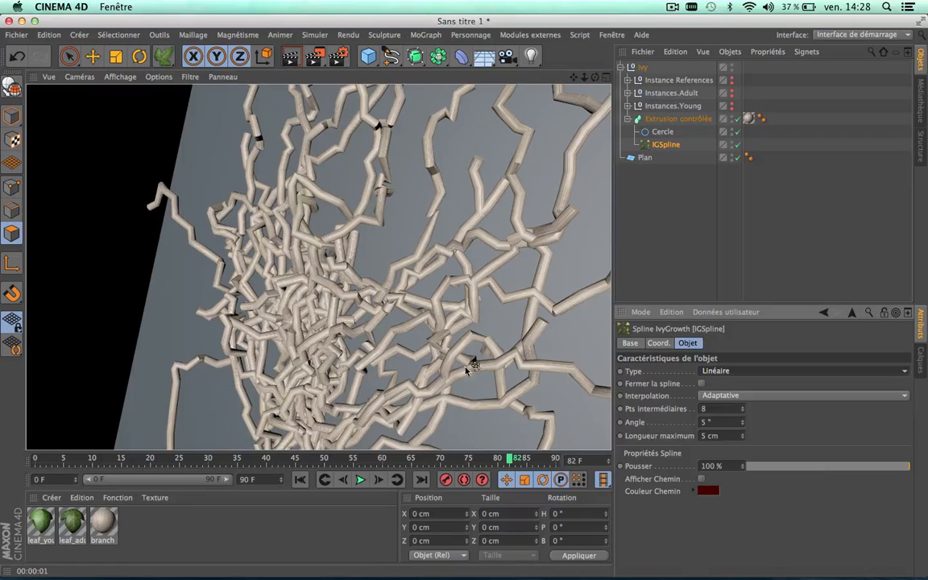
pyautogui.click(755, 372)
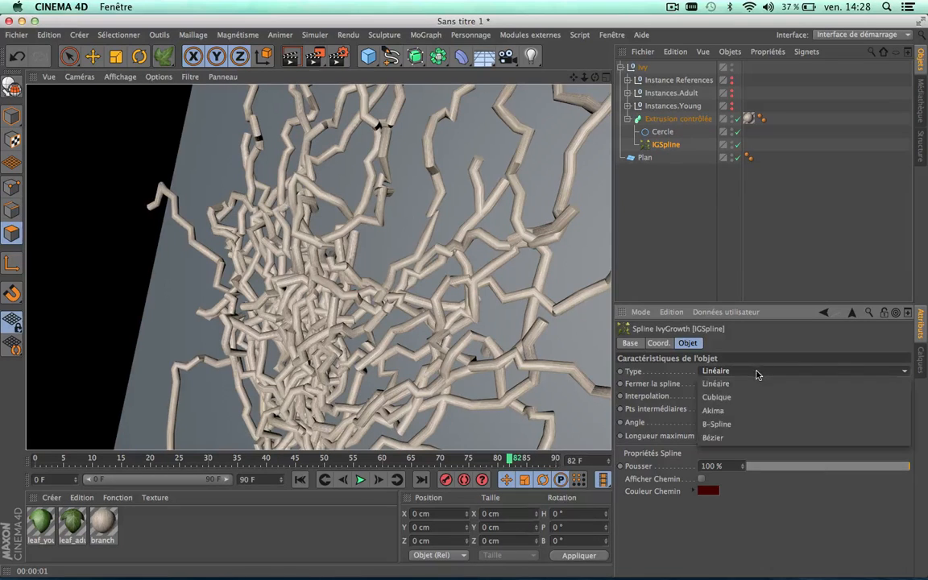
pyautogui.click(729, 425)
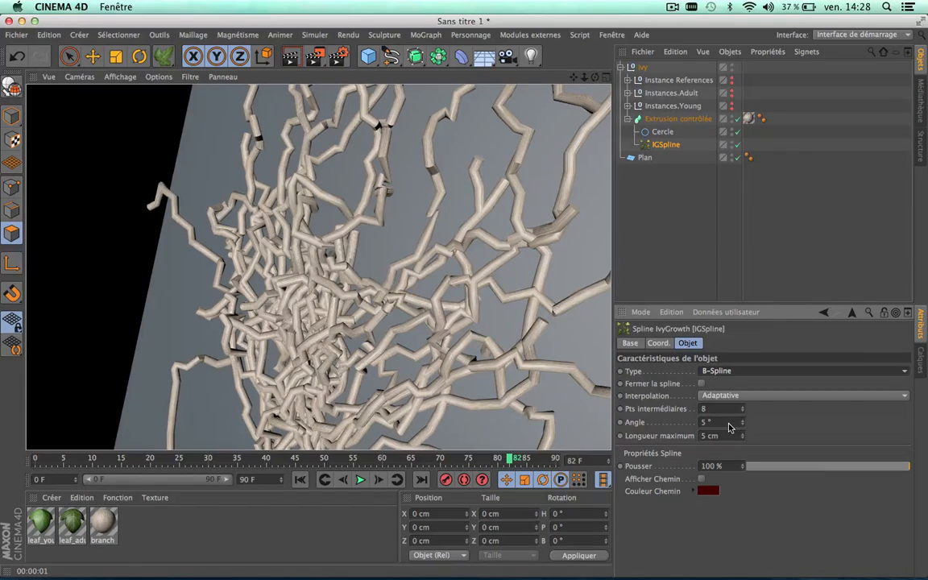
pyautogui.click(715, 411)
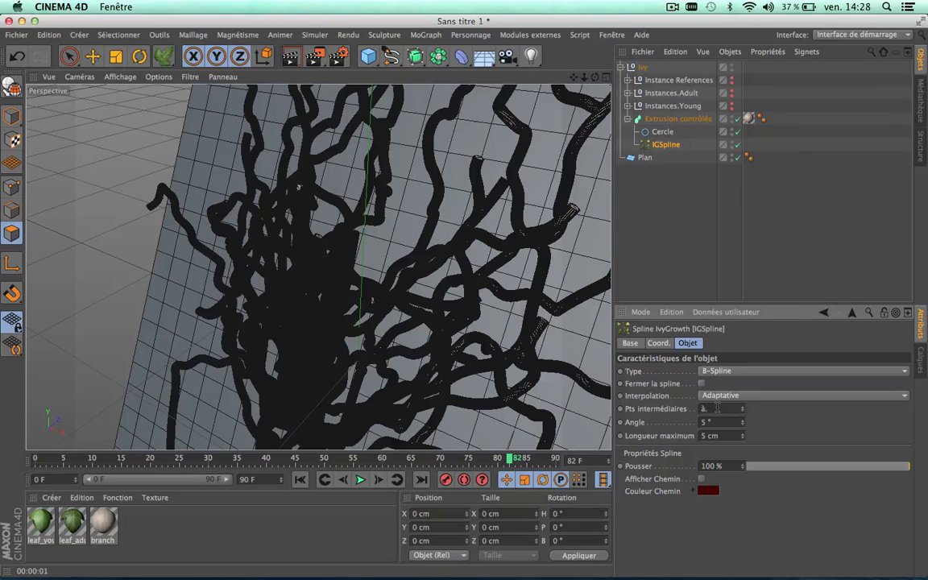
pyautogui.click(728, 408)
# - Set the Cercle profile's Rayon to 0.5 cm
pyautogui.click(661, 131)
pyautogui.click(722, 396)
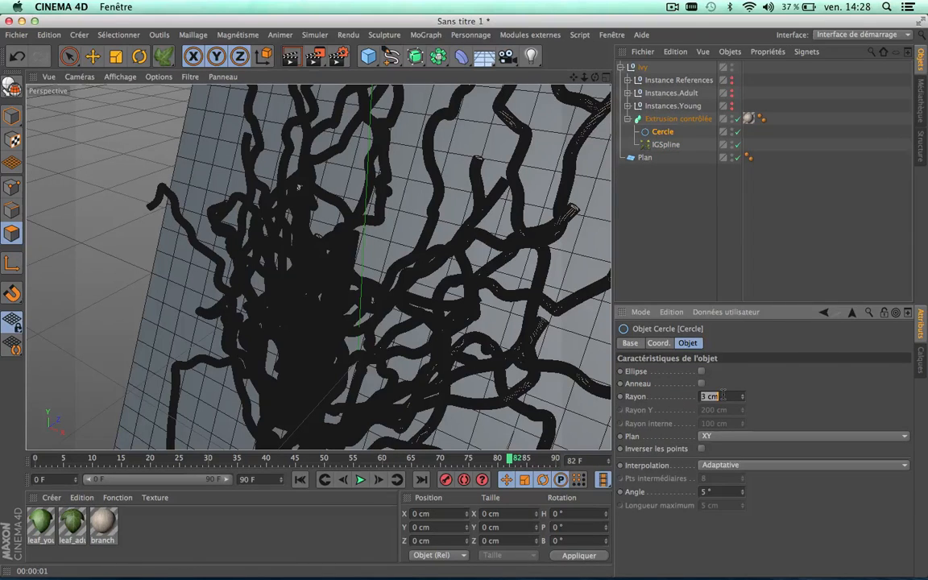
pyautogui.write('0.5')
pyautogui.press('Return')
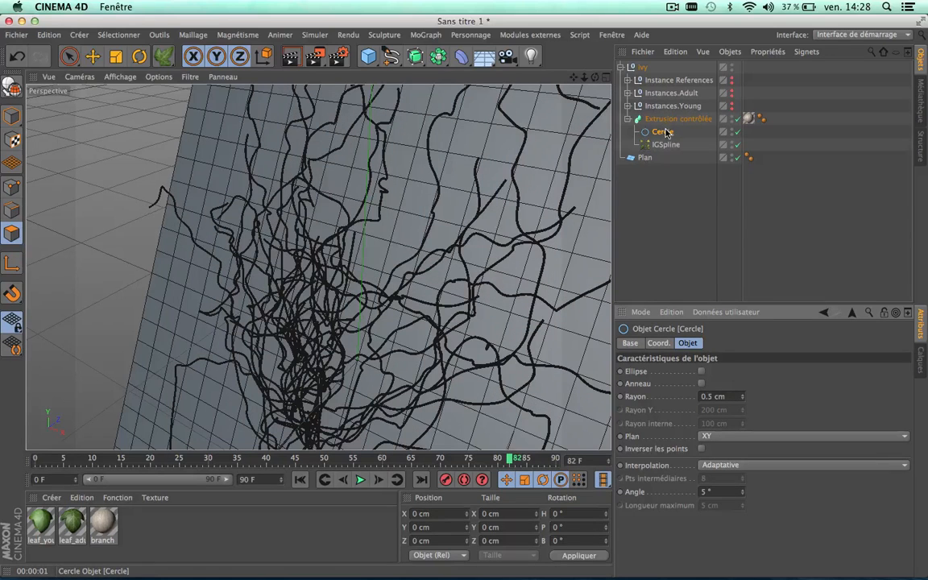
# - Set the Cercle profile's Rayon to 1 cm and look over its Interpolation options
pyautogui.doubleClick(713, 396)
pyautogui.write('1')
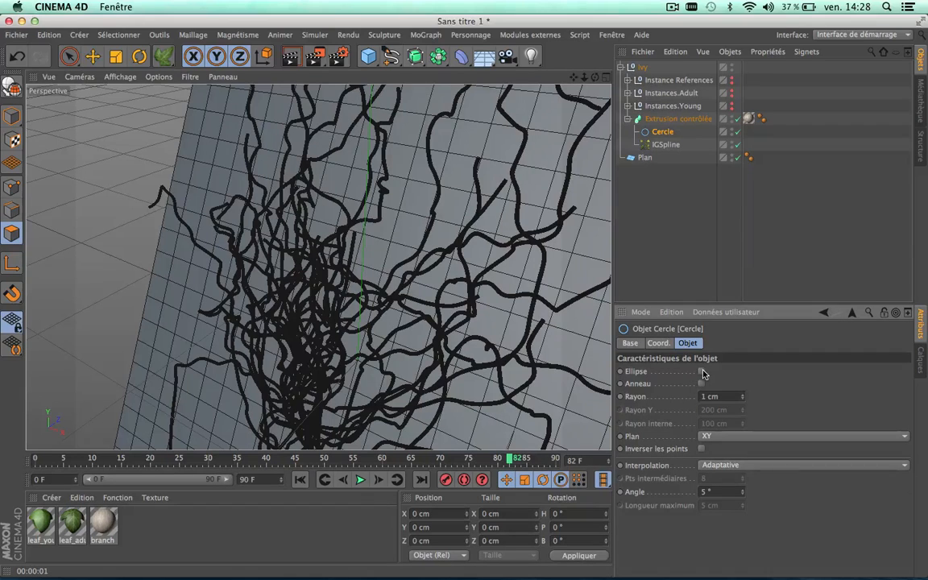
pyautogui.click(749, 464)
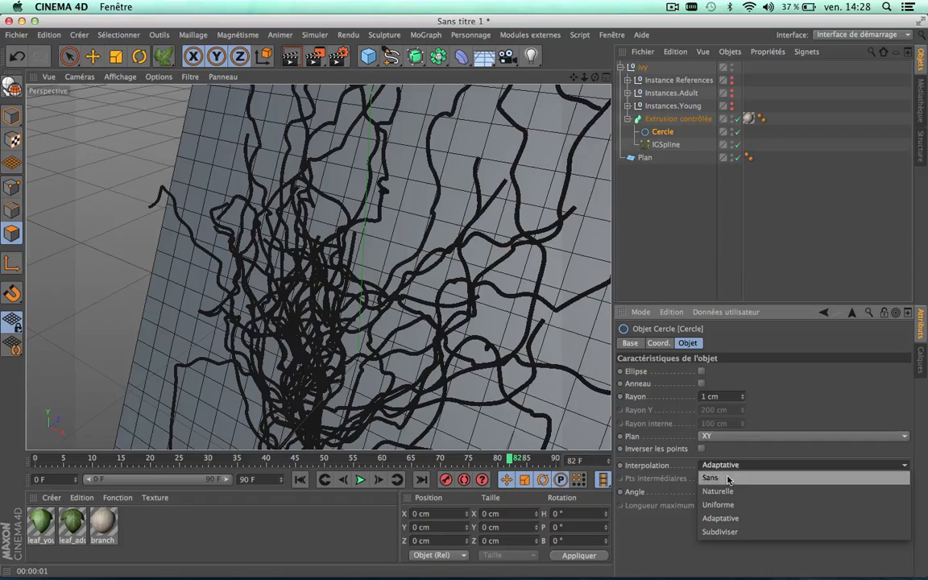
pyautogui.click(803, 392)
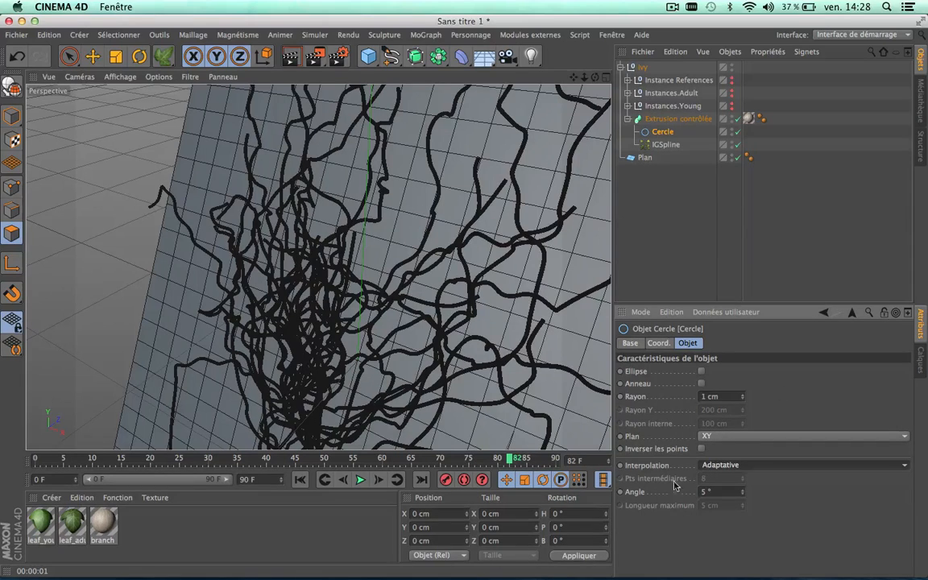
pyautogui.click(658, 343)
pyautogui.click(630, 343)
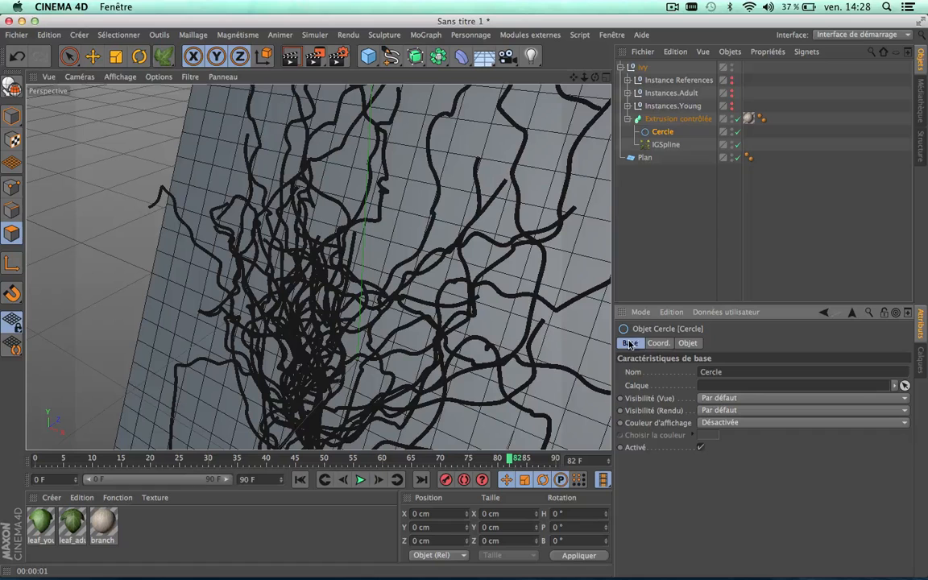
pyautogui.click(682, 343)
# - Reduce the IGSpline's Pousser to 0 % and return the timeline to frame 0
pyautogui.click(679, 197)
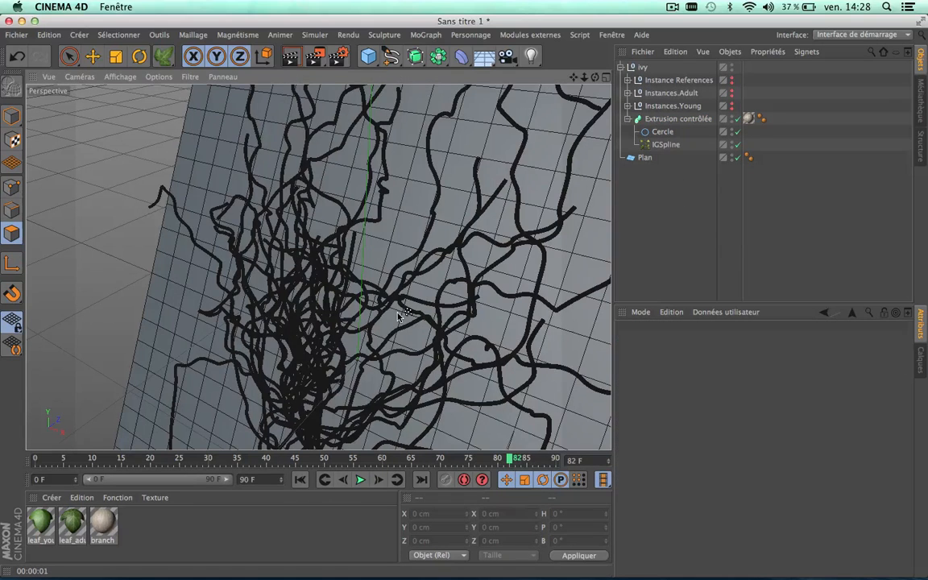
pyautogui.keyDown('alt'); pyautogui.moveTo(397, 315); pyautogui.dragTo(645, 170); pyautogui.keyUp('alt')
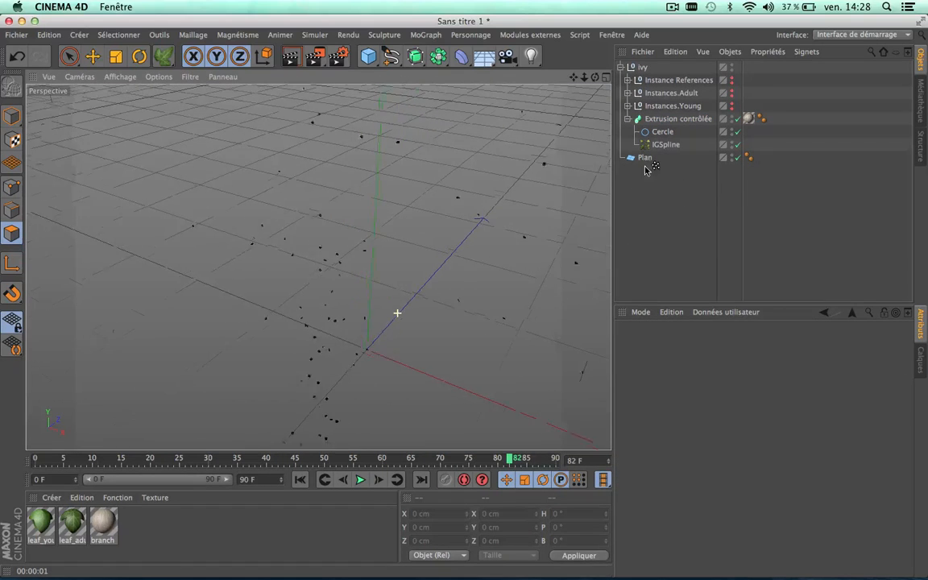
pyautogui.click(666, 146)
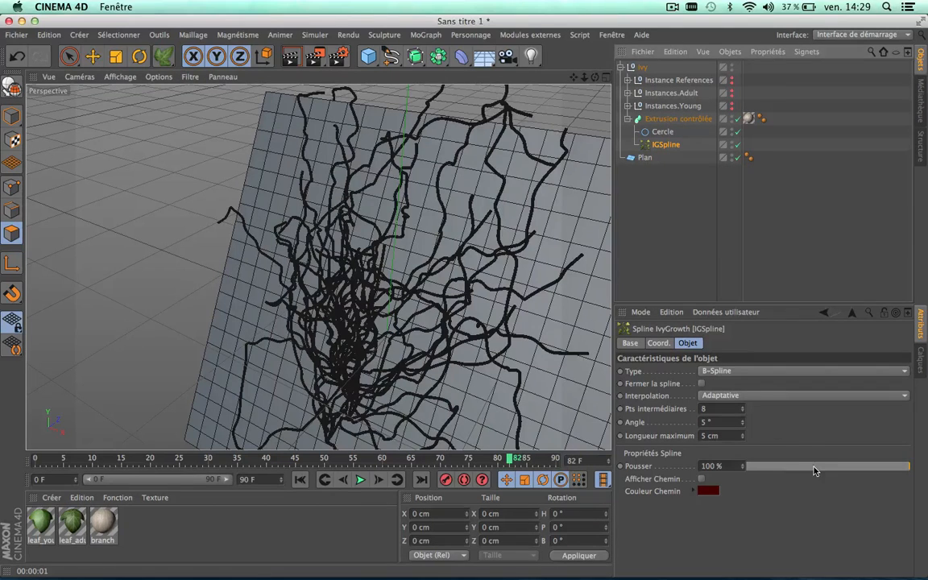
pyautogui.moveTo(814, 471)
pyautogui.mouseDown()
pyautogui.moveTo(750, 468)
pyautogui.moveTo(905, 474)
pyautogui.moveTo(700, 467)
pyautogui.moveTo(709, 466)
pyautogui.mouseUp()
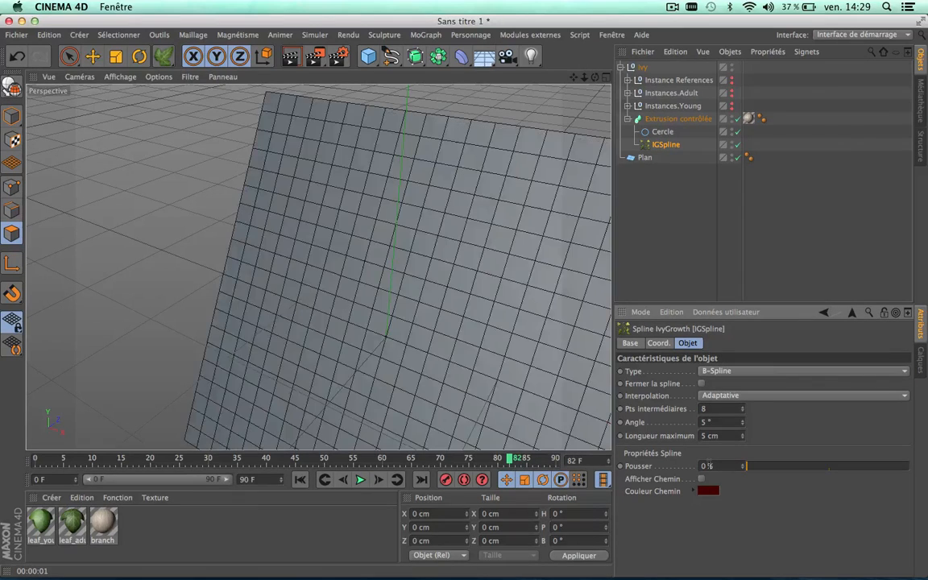
pyautogui.moveTo(157, 462); pyautogui.dragTo(3, 452)
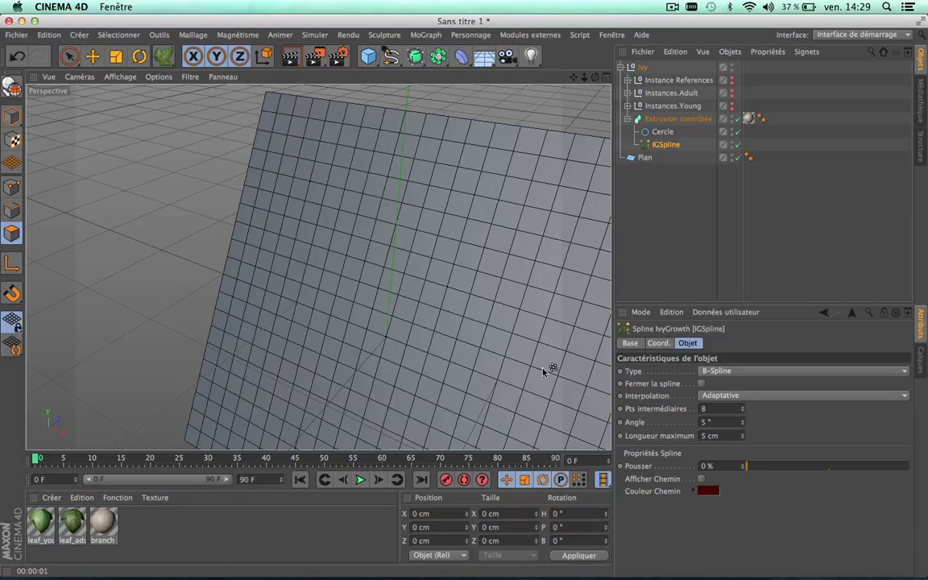
# - Rotate the ivy group and the Plan together about the red axis until the wall stands roughly upright
pyautogui.moveTo(573, 77); pyautogui.dragTo(529, 0)
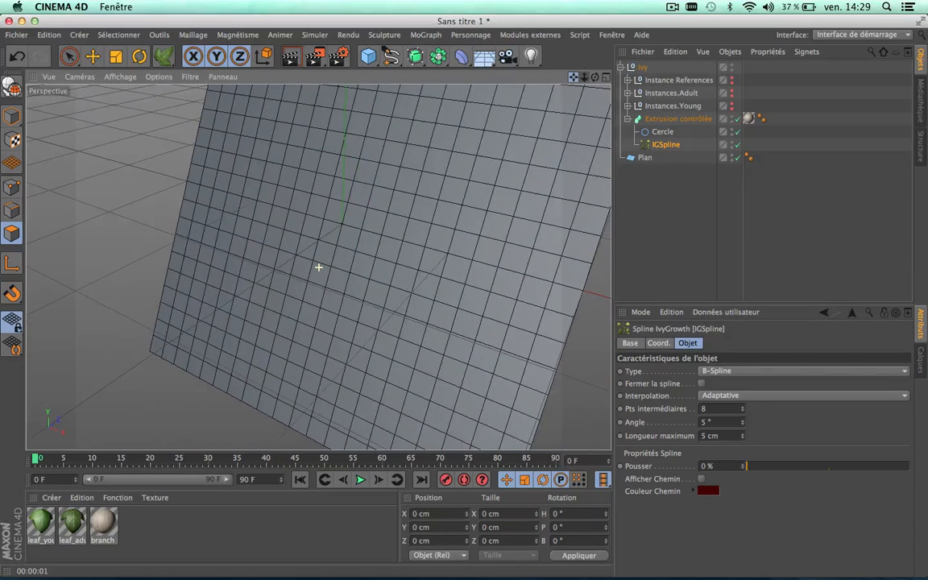
pyautogui.click(621, 67)
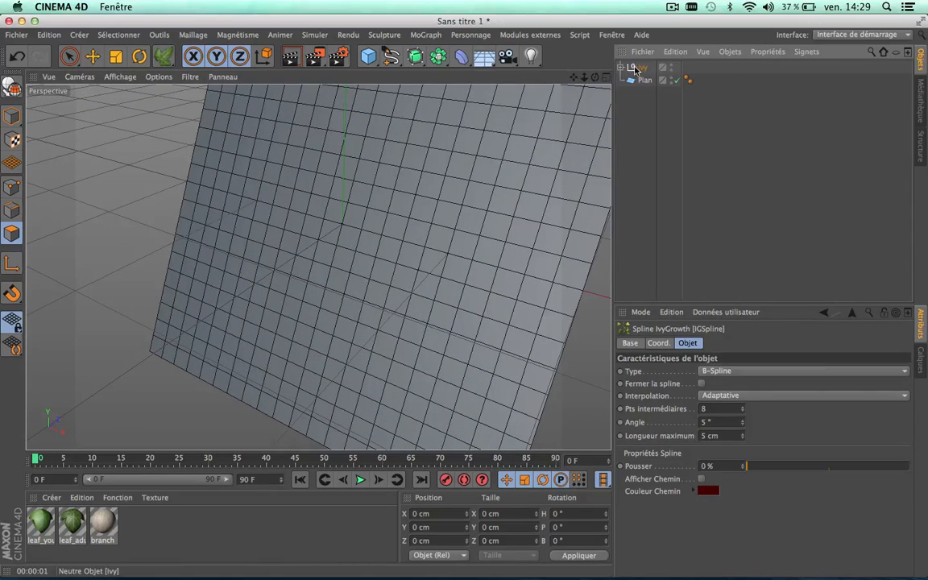
pyautogui.click(642, 67)
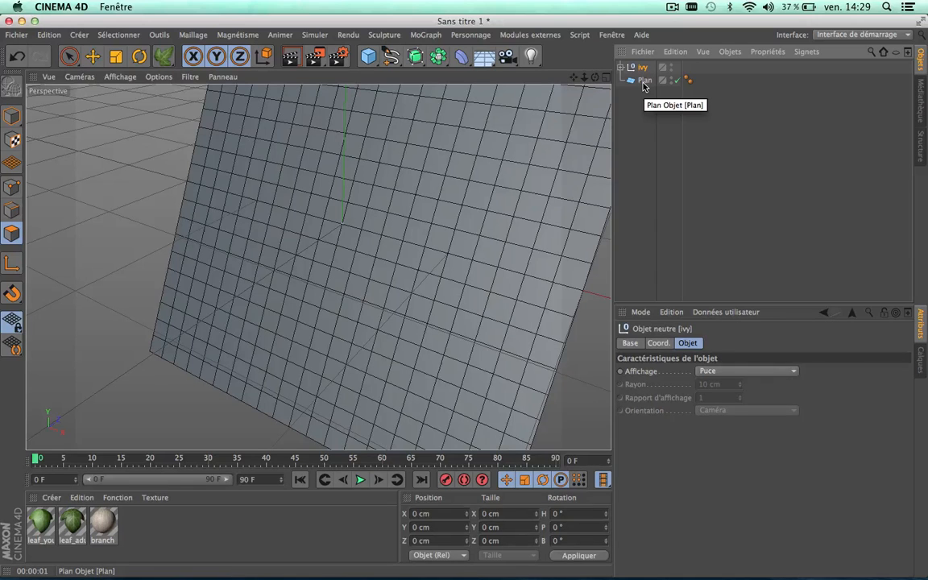
pyautogui.keyDown('shift'); pyautogui.click(643, 80); pyautogui.keyUp('shift')
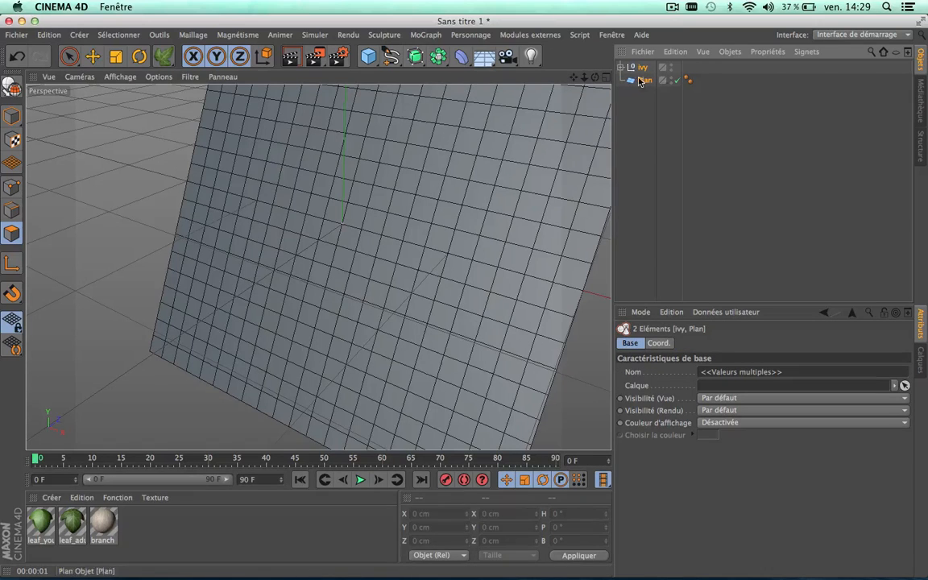
pyautogui.click(638, 69)
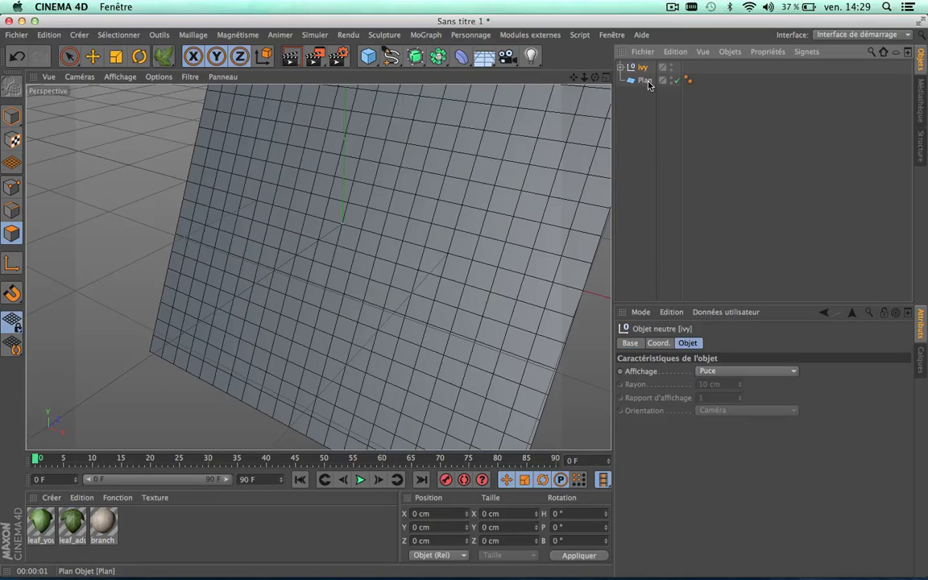
pyautogui.keyDown('shift'); pyautogui.click(645, 81); pyautogui.keyUp('shift')
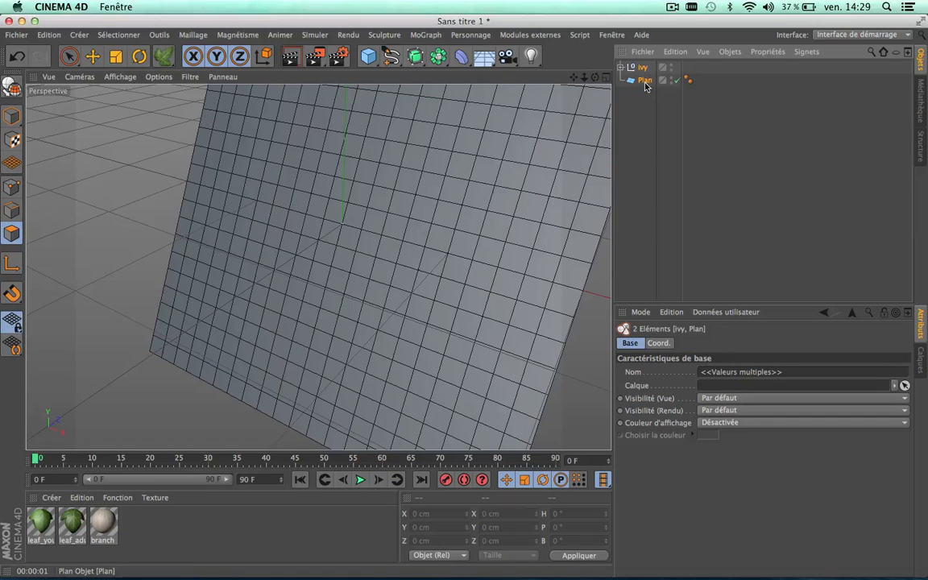
pyautogui.click(139, 55)
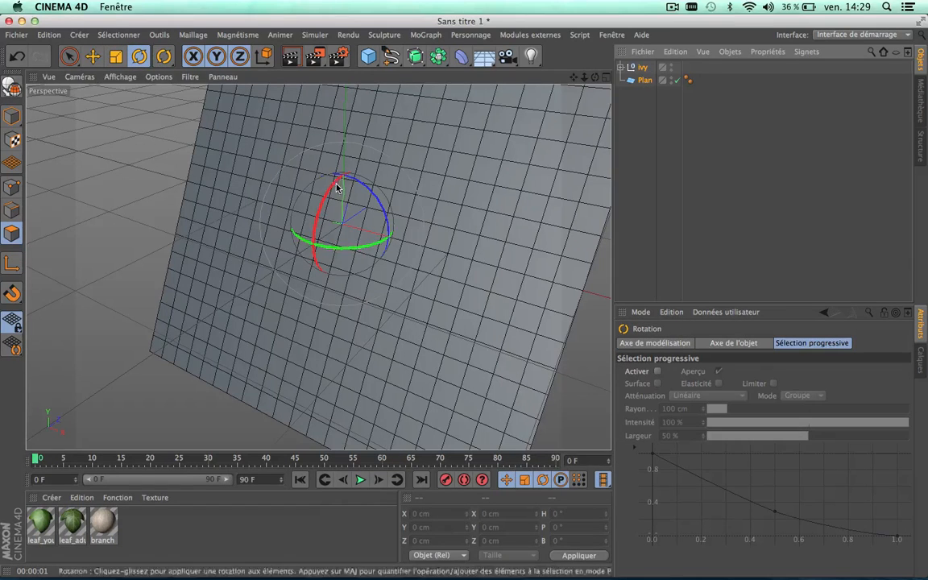
pyautogui.moveTo(327, 207); pyautogui.dragTo(320, 206)
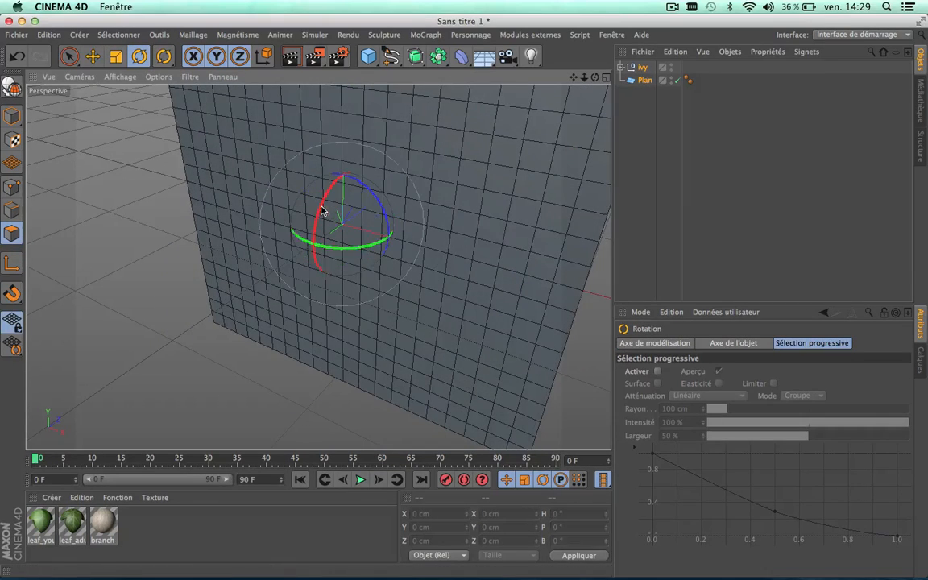
# - Preview the IGSpline's growth, restore Pousser to 0 %, and record a Pousser keyframe at frame 0
pyautogui.scroll(-5, 376, 234)
pyautogui.scroll(5, 376, 235)
pyautogui.scroll(-5, 375, 234)
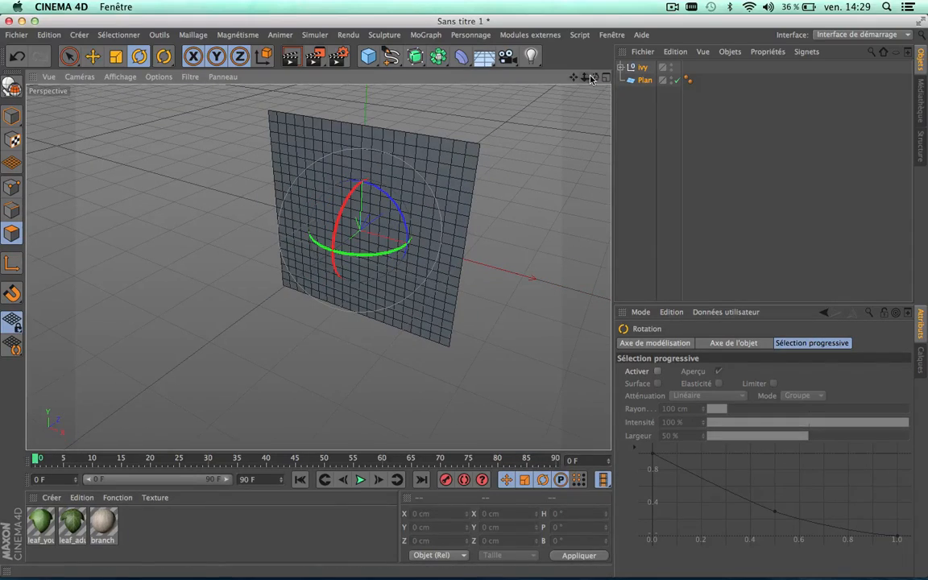
pyautogui.moveTo(594, 78); pyautogui.dragTo(556, 89)
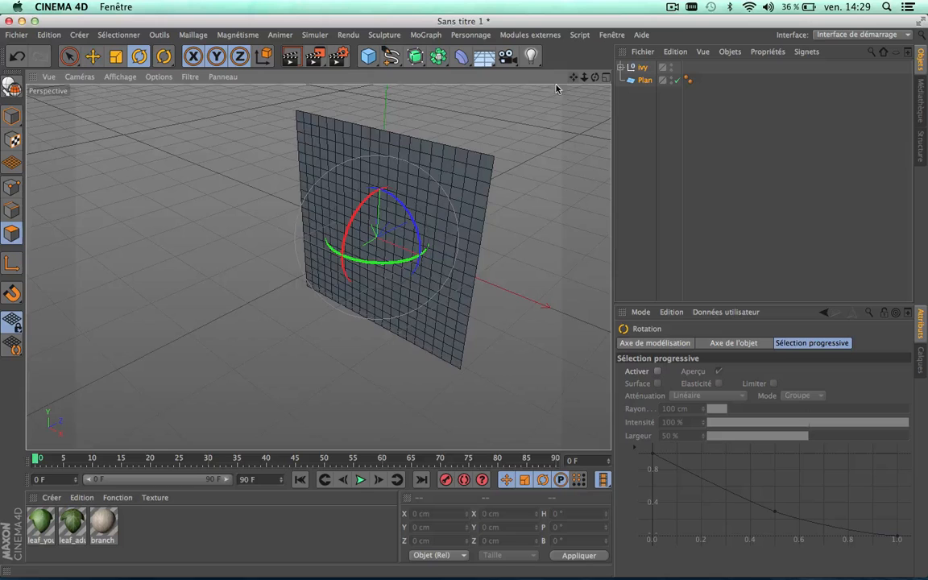
pyautogui.scroll(5, 442, 159)
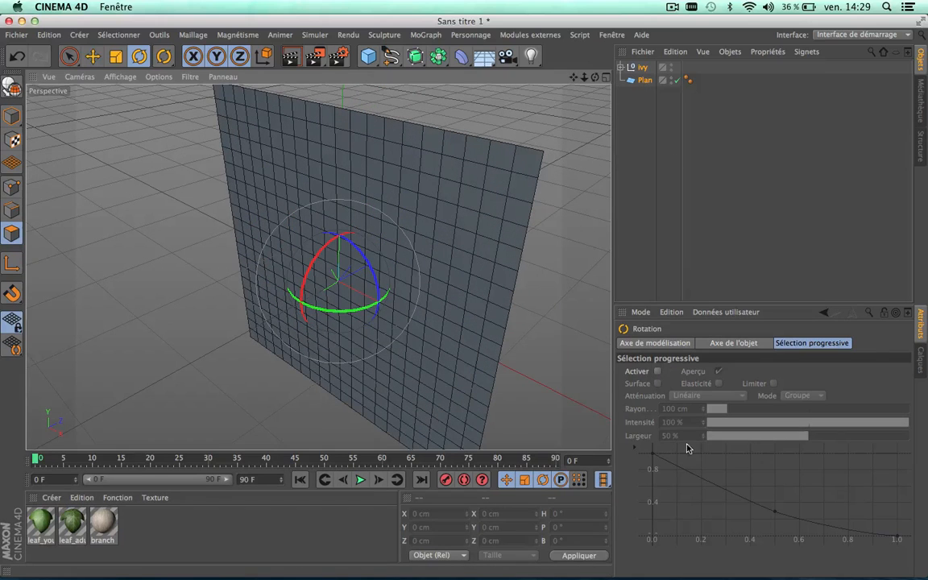
pyautogui.click(621, 67)
pyautogui.click(666, 145)
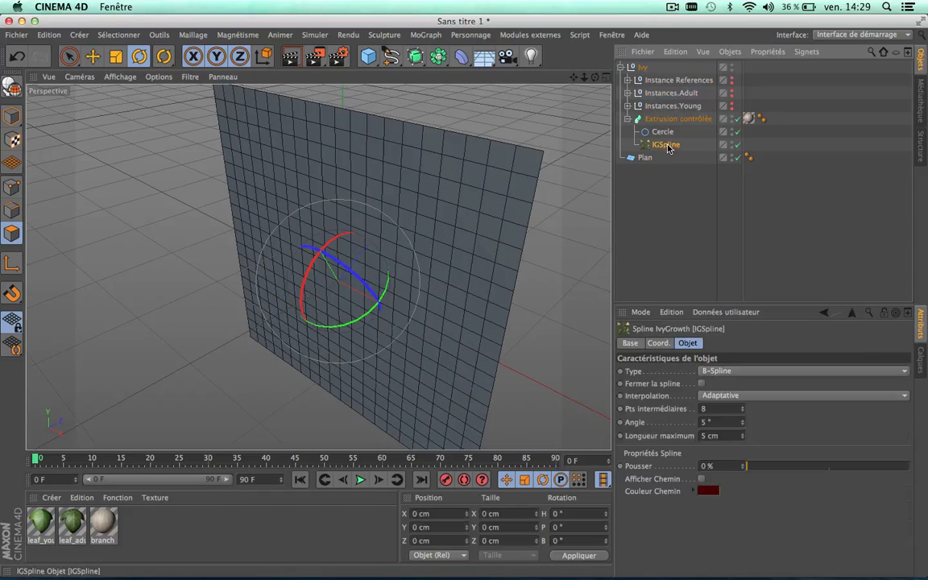
pyautogui.moveTo(746, 466); pyautogui.dragTo(898, 465)
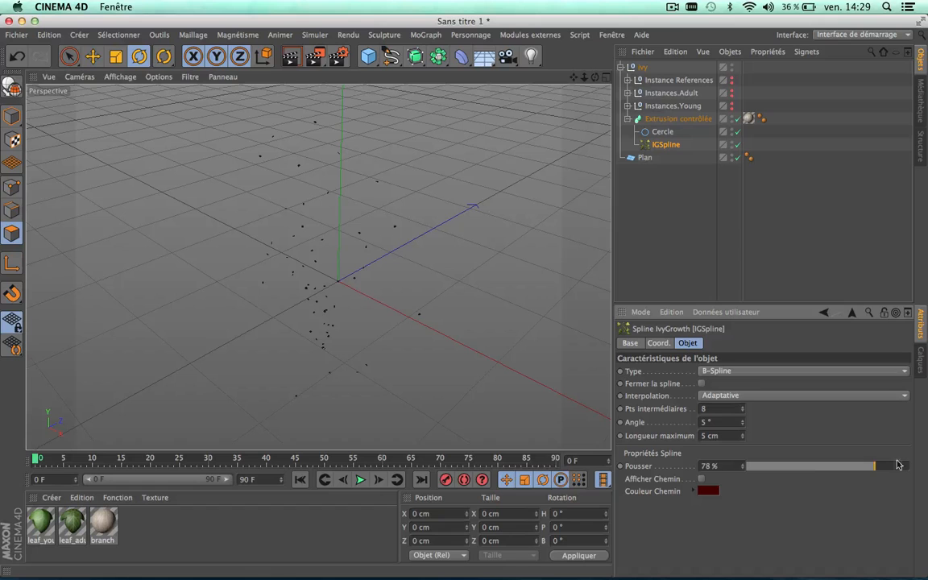
pyautogui.moveTo(821, 467); pyautogui.dragTo(733, 467)
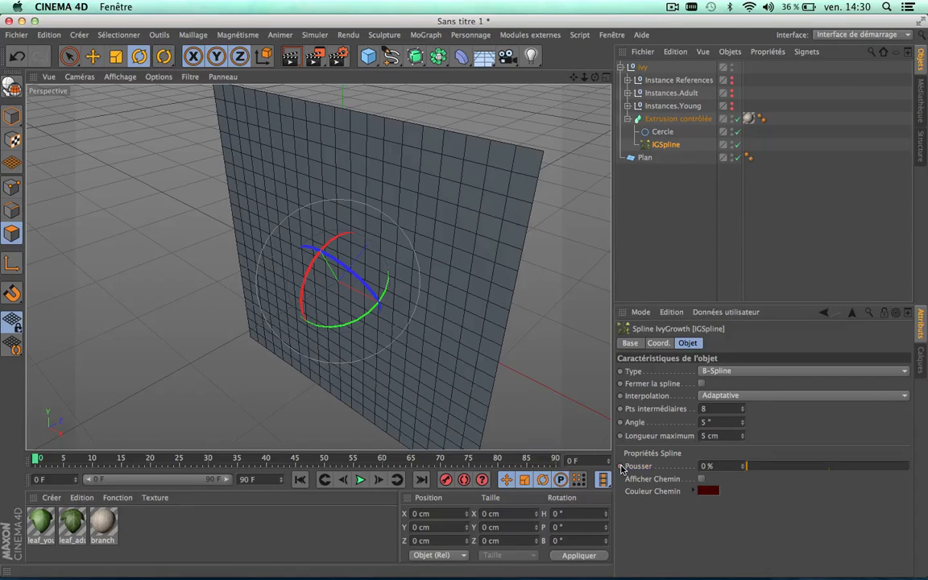
pyautogui.keyDown('ctrl'); pyautogui.click(620, 467); pyautogui.keyUp('ctrl')
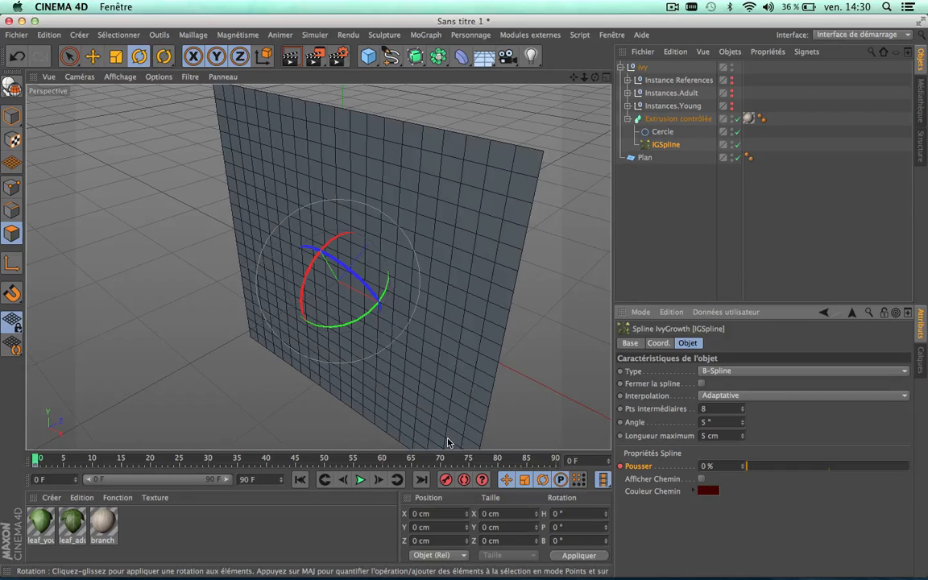
# - Straighten the ivy group and the Plan together to exactly vertical, using the Droite view for alignment
pyautogui.middleClick(571, 122)
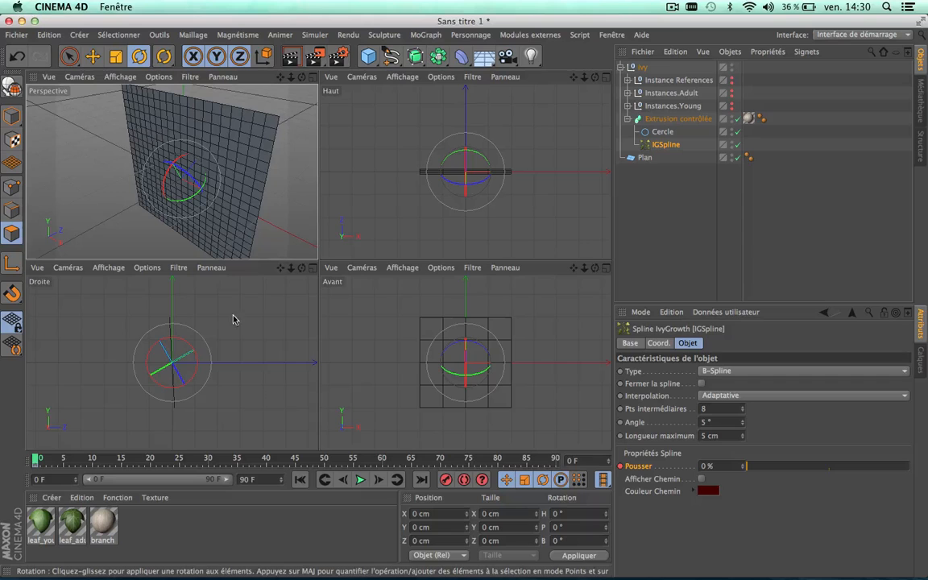
pyautogui.middleClick(249, 300)
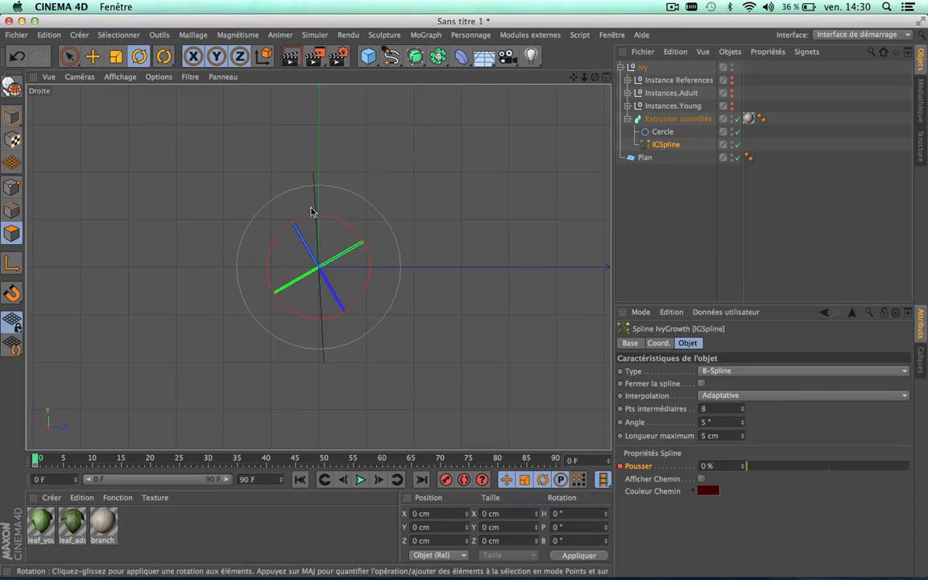
pyautogui.click(621, 71)
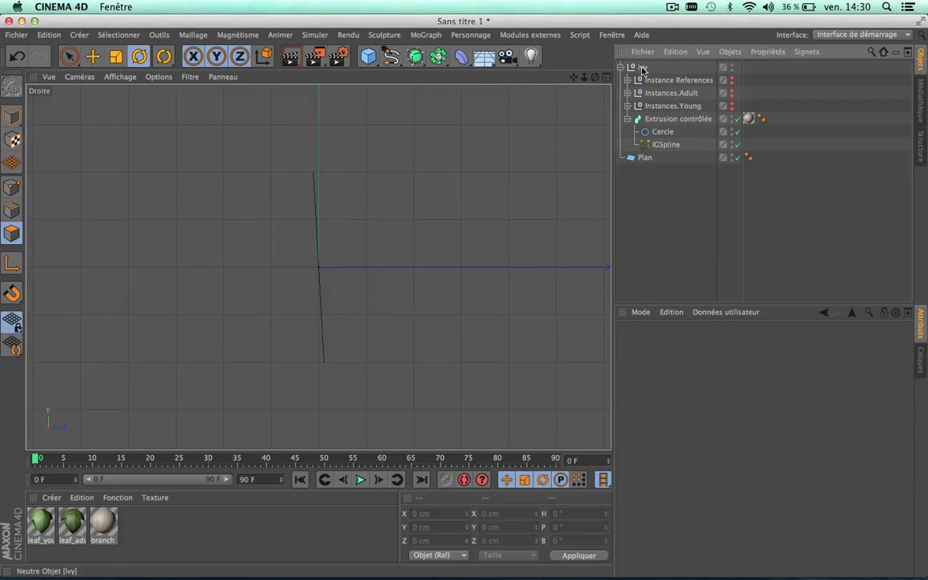
pyautogui.click(621, 68)
pyautogui.click(642, 67)
pyautogui.keyDown('shift'); pyautogui.click(644, 80); pyautogui.keyUp('shift')
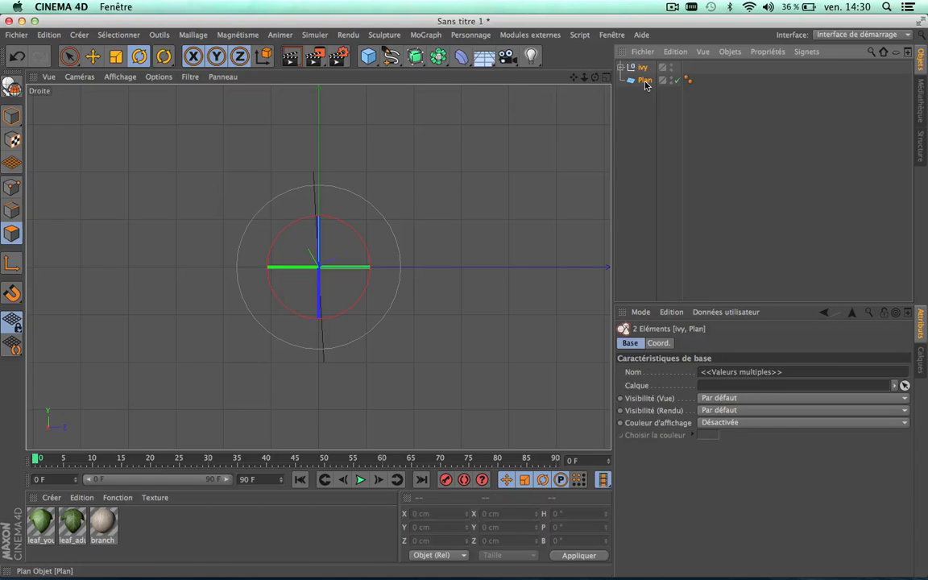
pyautogui.moveTo(342, 214)
pyautogui.mouseDown()
pyautogui.moveTo(366, 233)
pyautogui.moveTo(345, 220)
pyautogui.mouseUp()
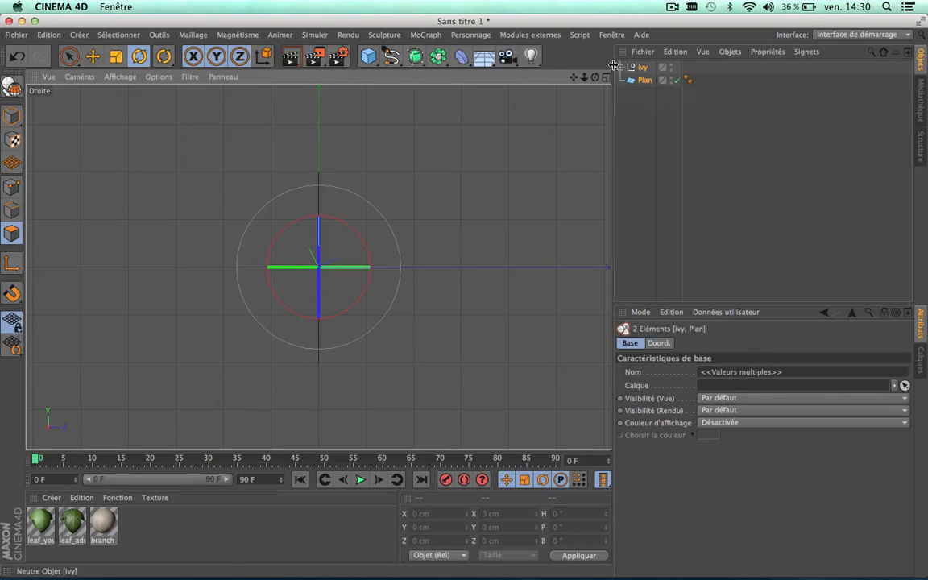
pyautogui.middleClick(324, 86)
pyautogui.middleClick(306, 89)
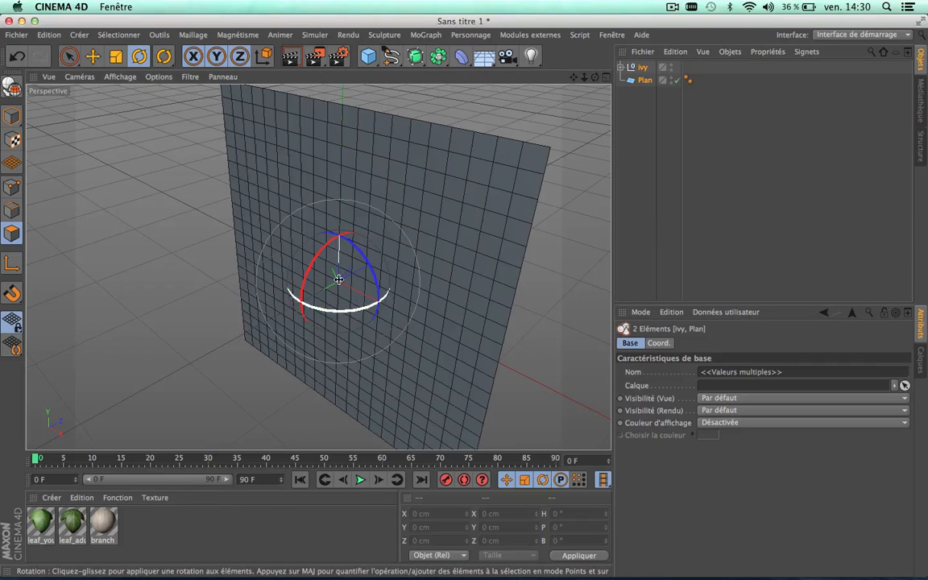
# - Set the IGSpline's Pousser to 100 % at frame 90 and record a keyframe for it
pyautogui.click(620, 68)
pyautogui.click(627, 118)
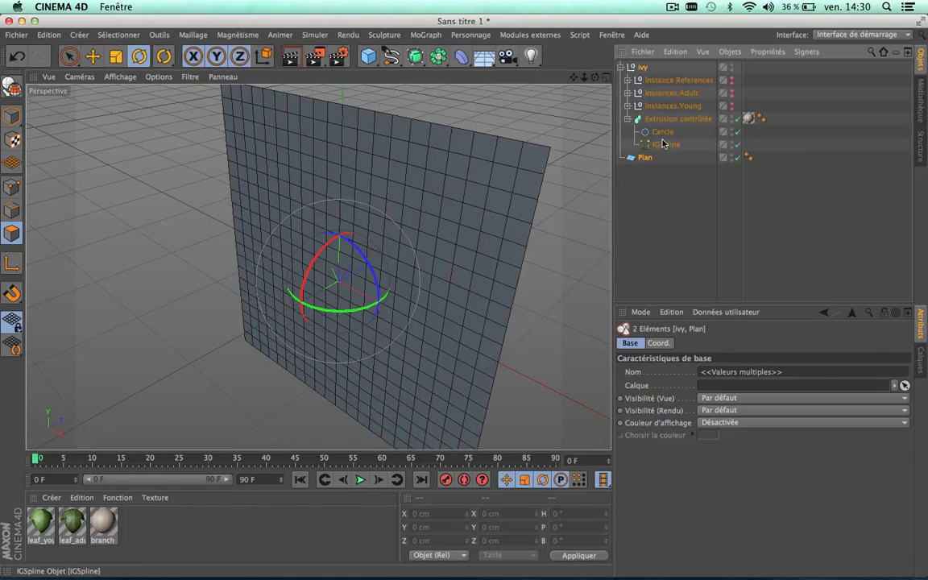
pyautogui.click(665, 144)
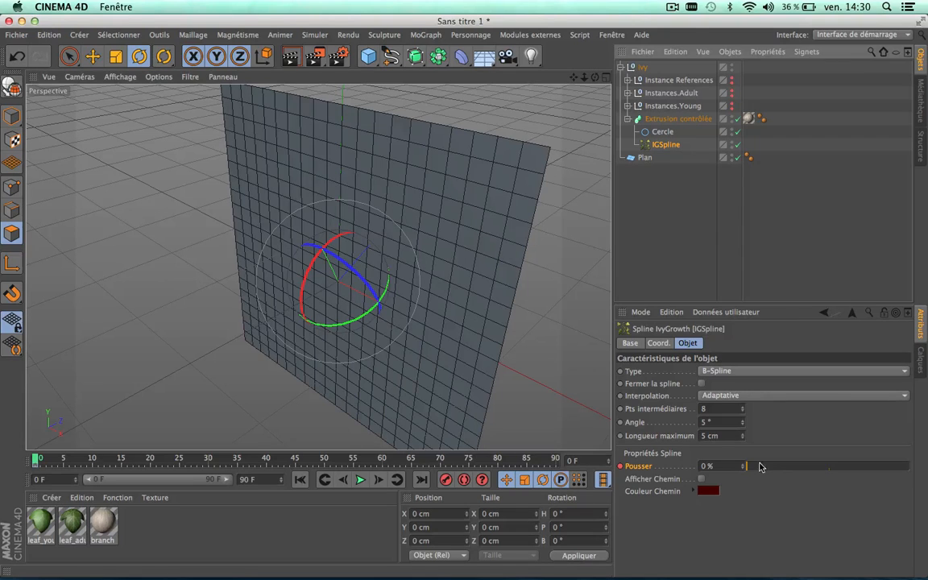
pyautogui.moveTo(758, 466); pyautogui.dragTo(857, 466)
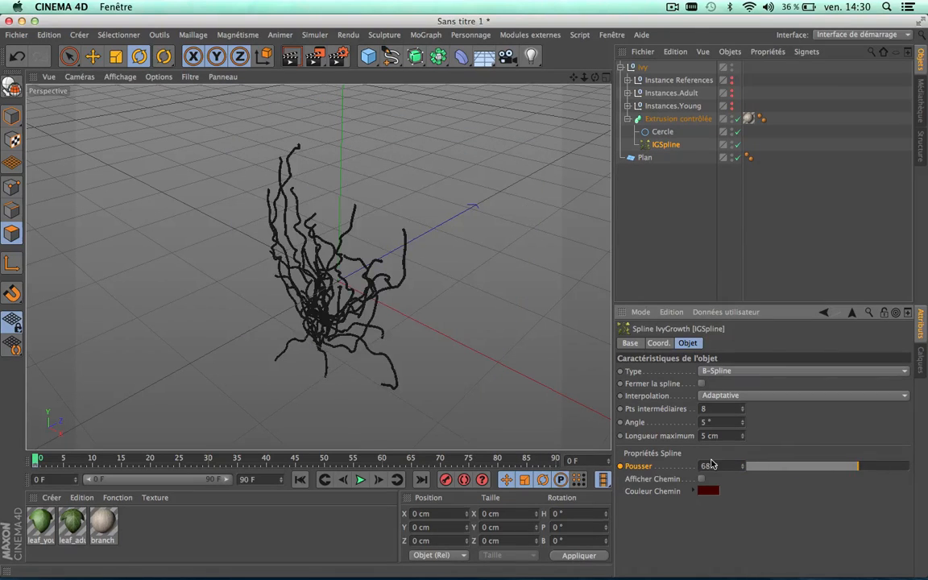
pyautogui.moveTo(711, 464); pyautogui.dragTo(575, 463)
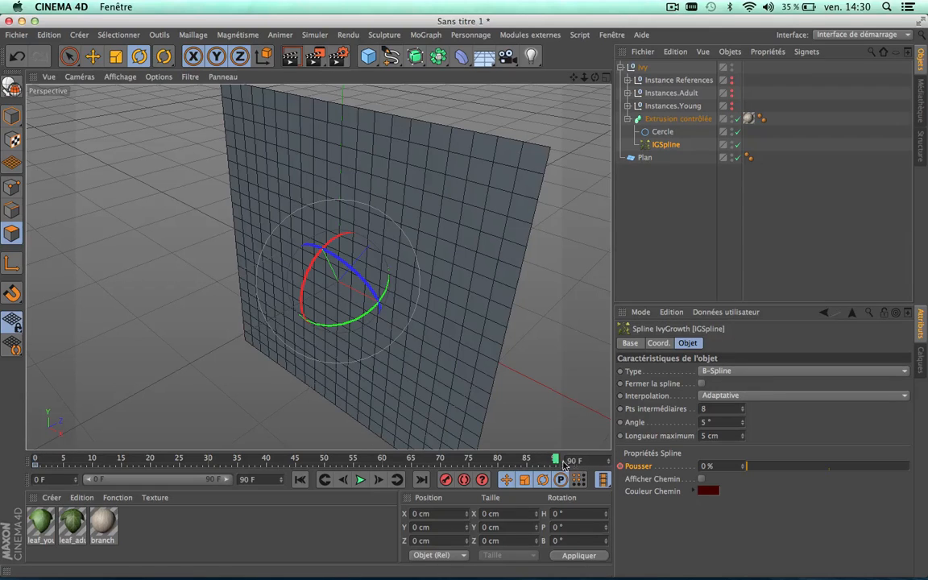
pyautogui.moveTo(773, 472); pyautogui.dragTo(823, 466)
pyautogui.moveTo(925, 462); pyautogui.dragTo(926, 470)
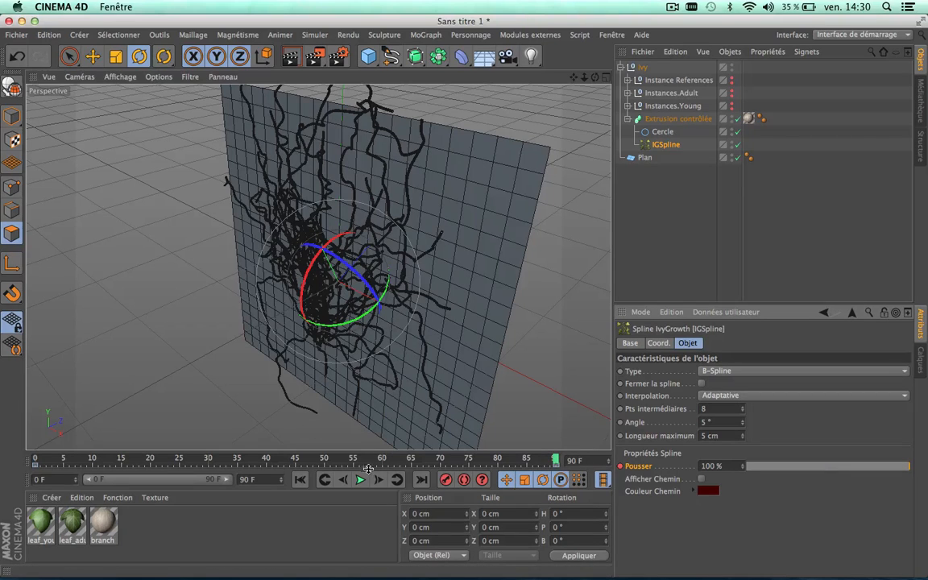
# - Play back the keyframed branch growth, stop the playback, and return the timeline to frame 0
pyautogui.click(361, 479)
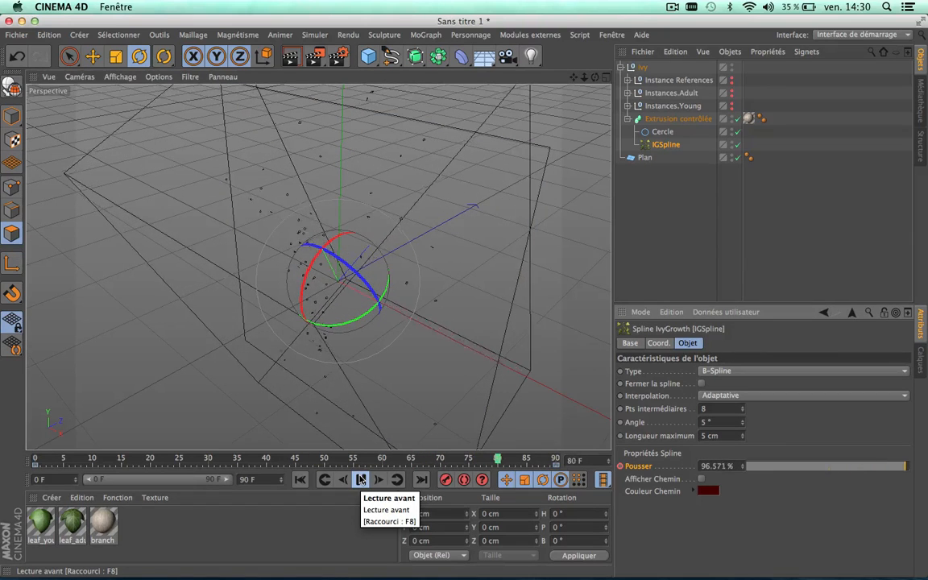
pyautogui.click(360, 479)
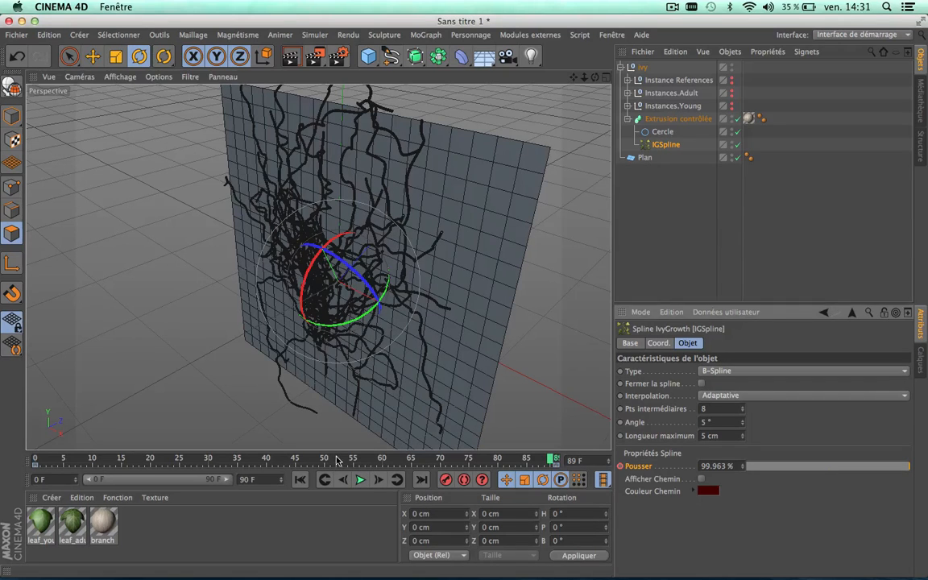
pyautogui.moveTo(337, 459); pyautogui.dragTo(1, 435)
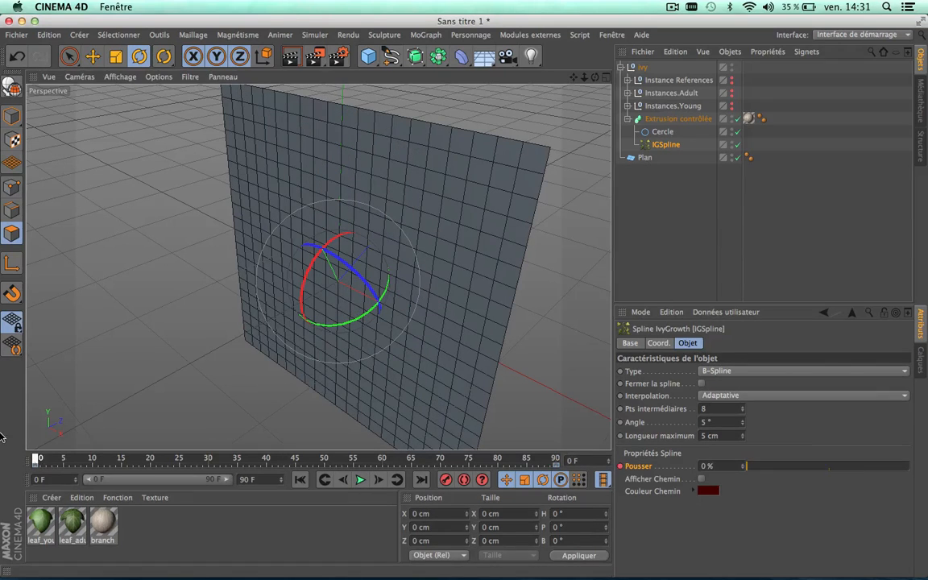
pyautogui.click(624, 271)
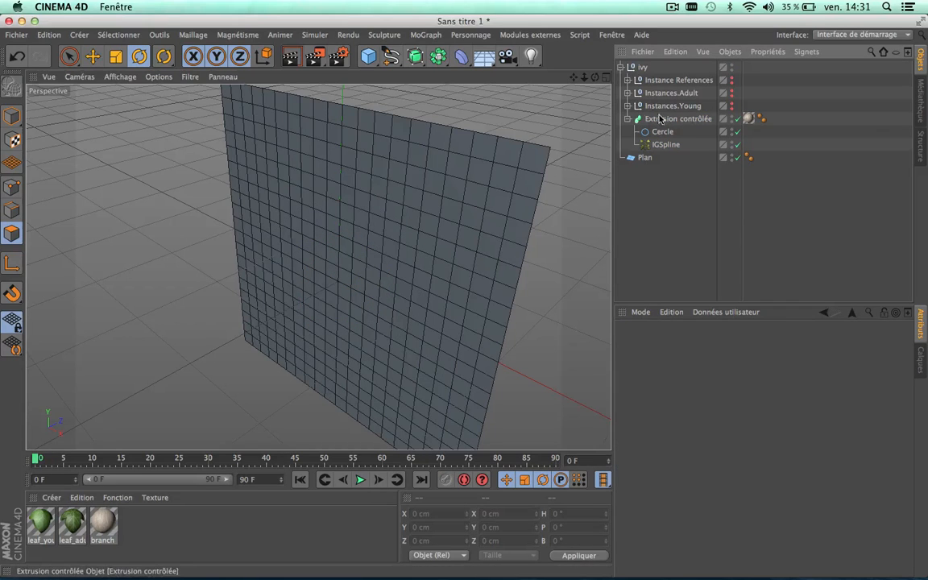
pyautogui.click(628, 120)
pyautogui.click(629, 120)
pyautogui.click(629, 120)
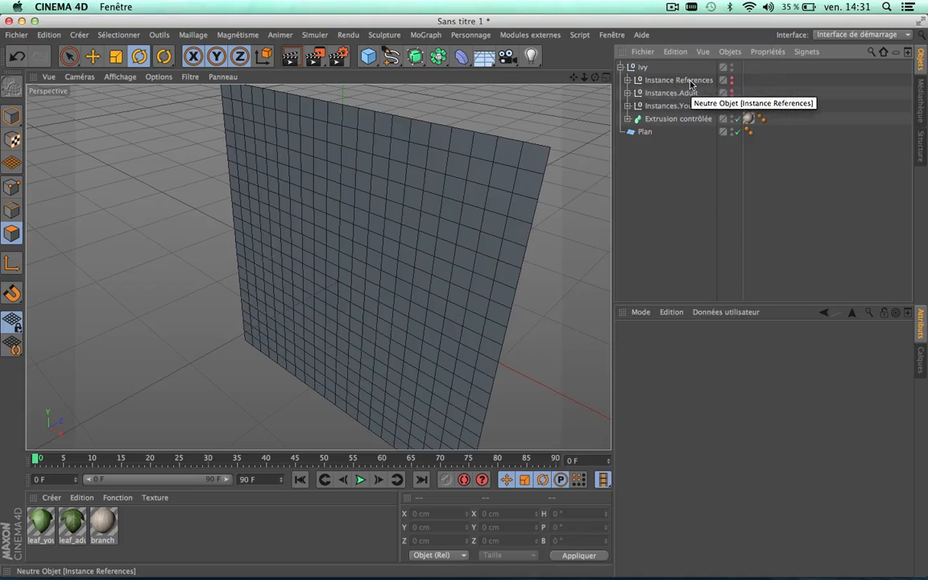
pyautogui.click(627, 119)
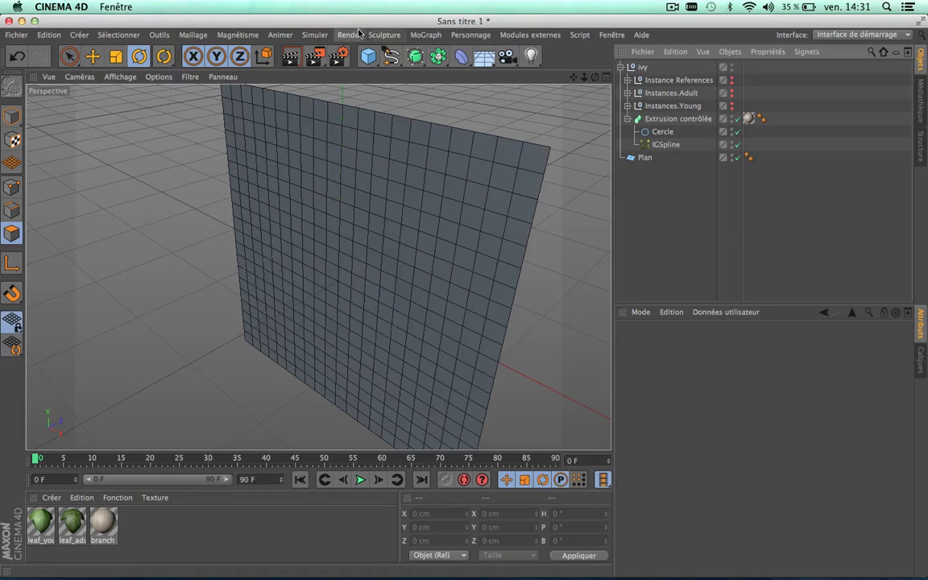
# - Add a MoGraph Fracture object to the scene and rename it ADULT
pyautogui.click(425, 35)
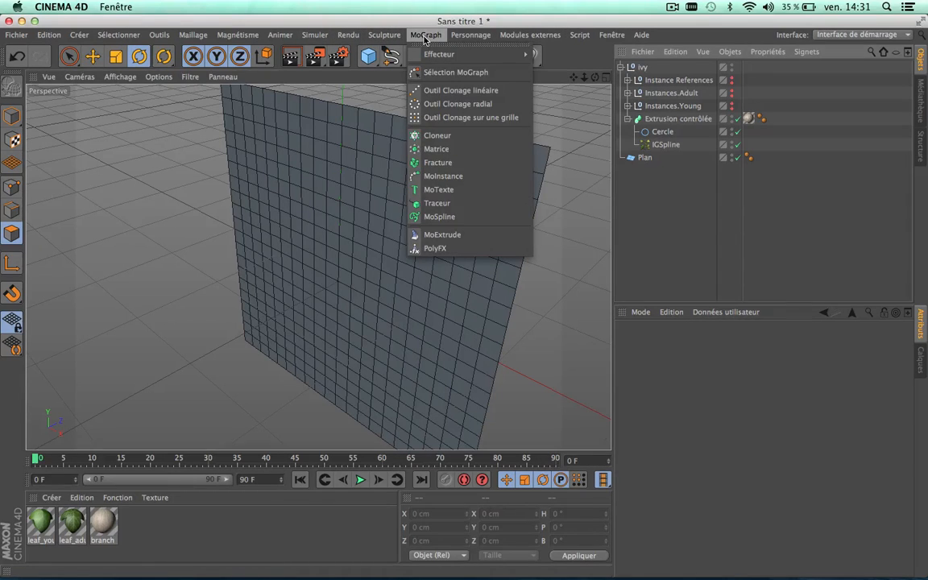
pyautogui.moveTo(427, 54)
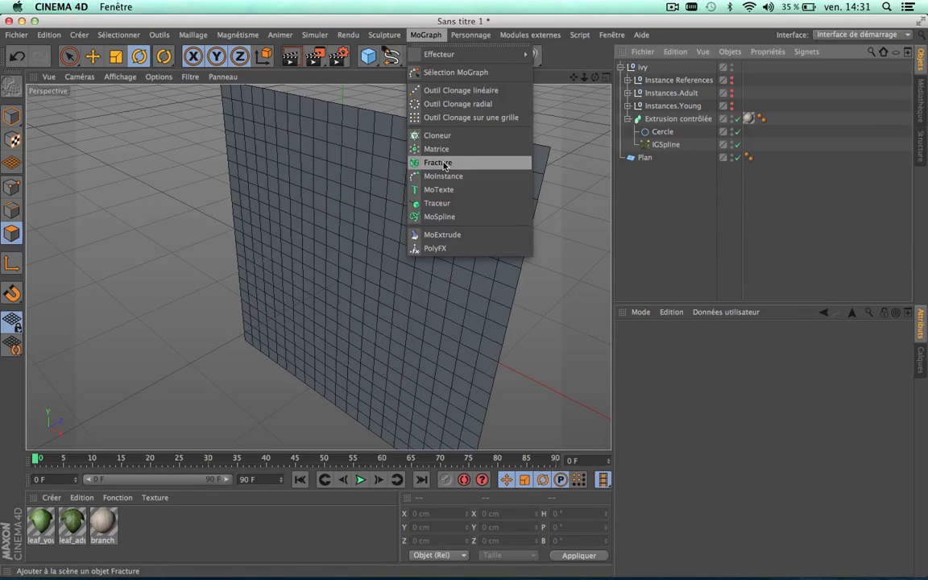
pyautogui.click(436, 166)
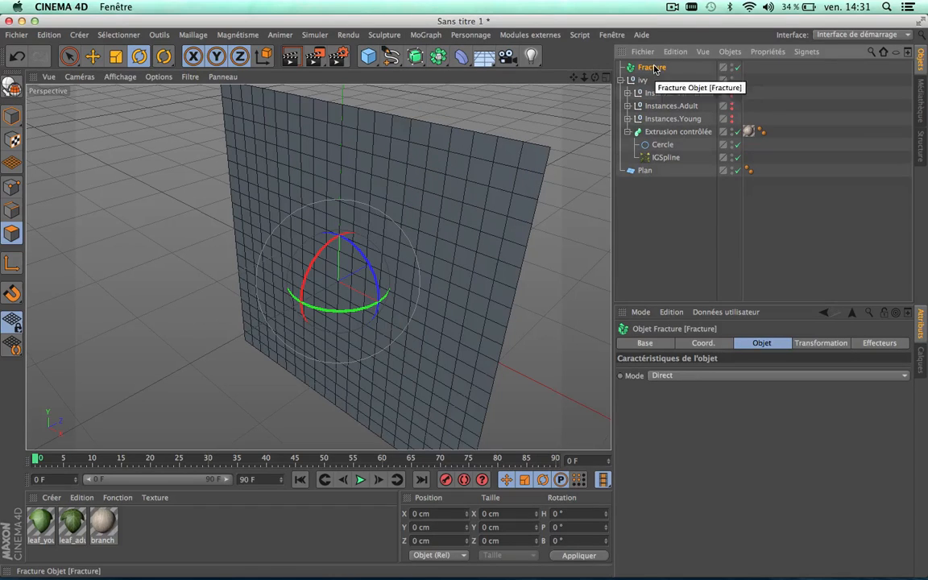
pyautogui.doubleClick(652, 68)
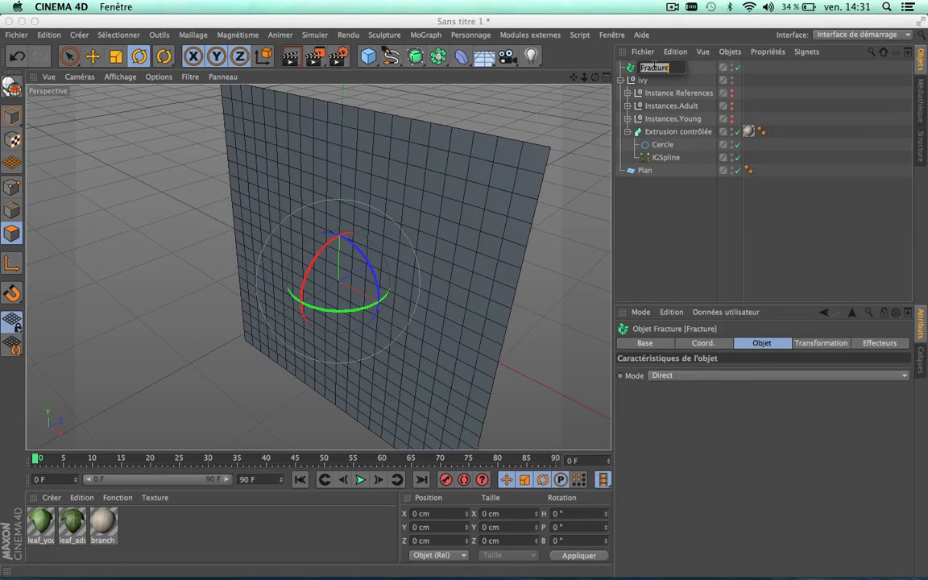
pyautogui.write('ADULT')
pyautogui.click(670, 230)
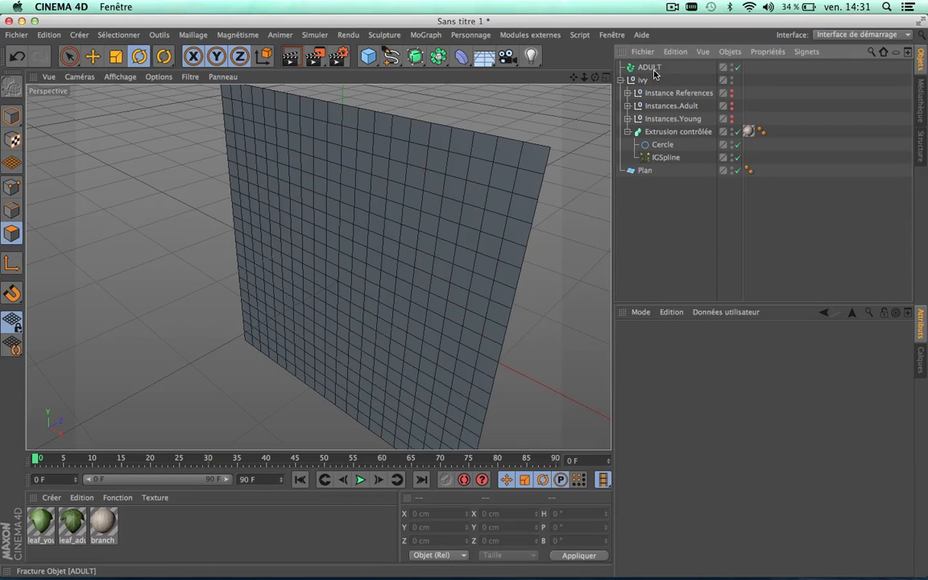
# - Move every leaf instance out of the Instances.Adult group and nest them under the ADULT Fracture object
pyautogui.click(628, 106)
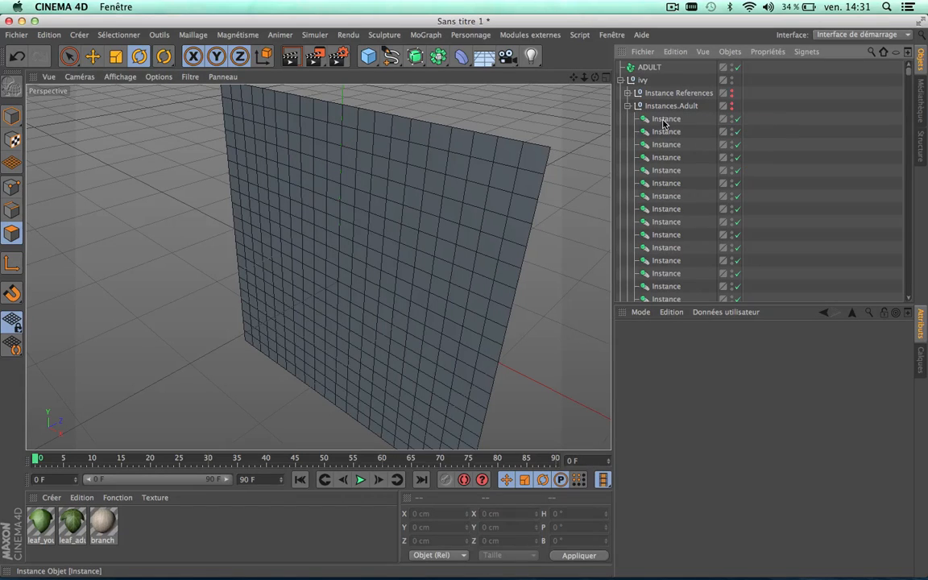
pyautogui.click(664, 121)
pyautogui.scroll(-5, 673, 200)
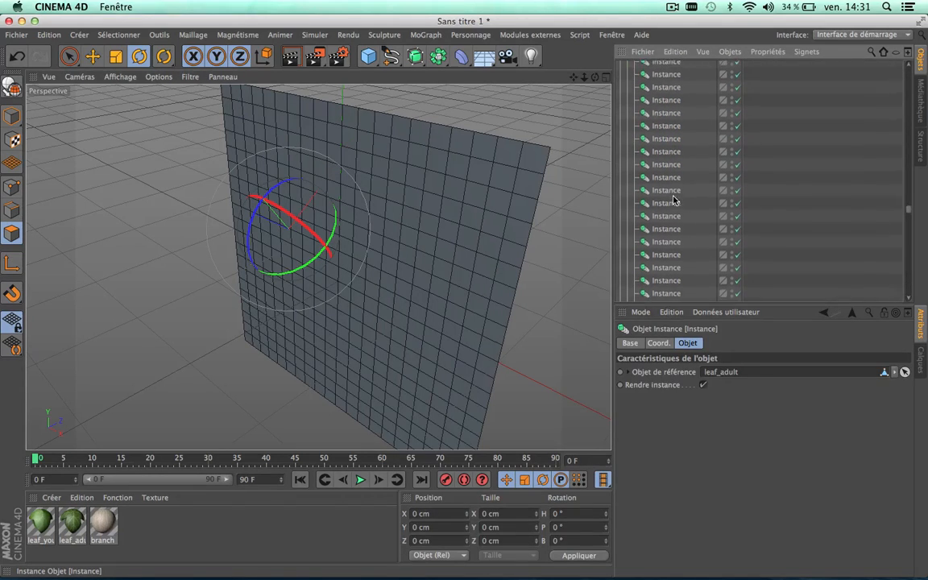
pyautogui.scroll(5, 674, 201)
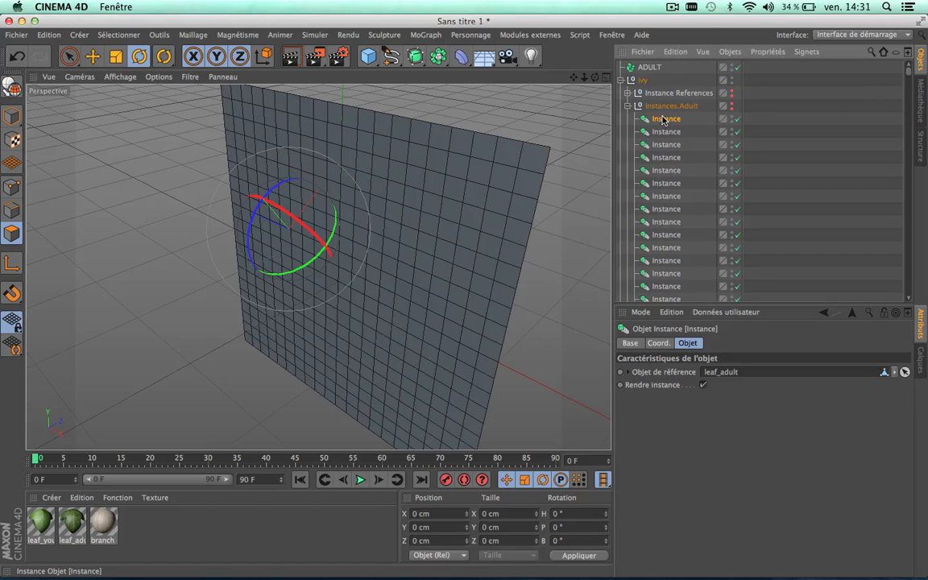
pyautogui.scroll(-5, 670, 171)
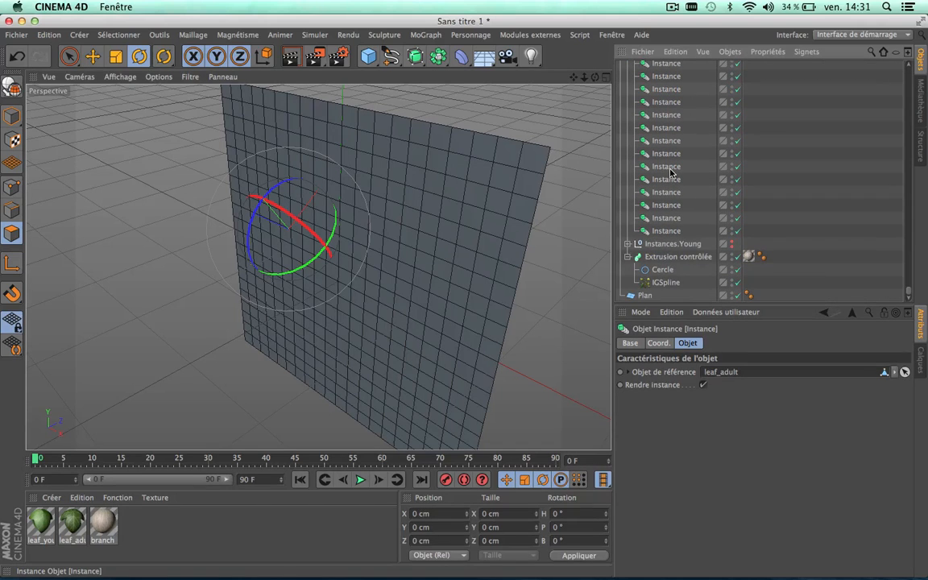
pyautogui.keyDown('shift'); pyautogui.click(665, 236); pyautogui.keyUp('shift')
pyautogui.scroll(15, 681, 158)
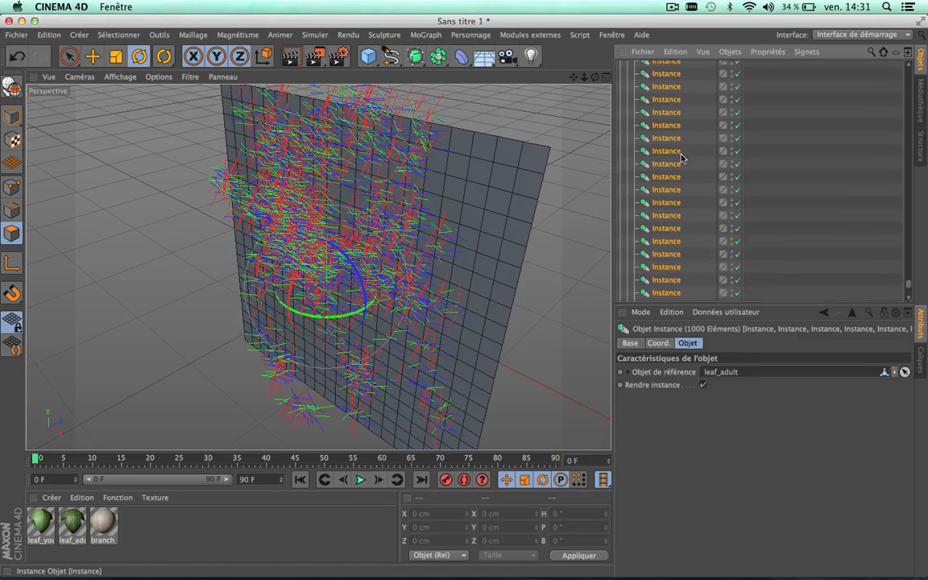
pyautogui.scroll(3, 681, 158)
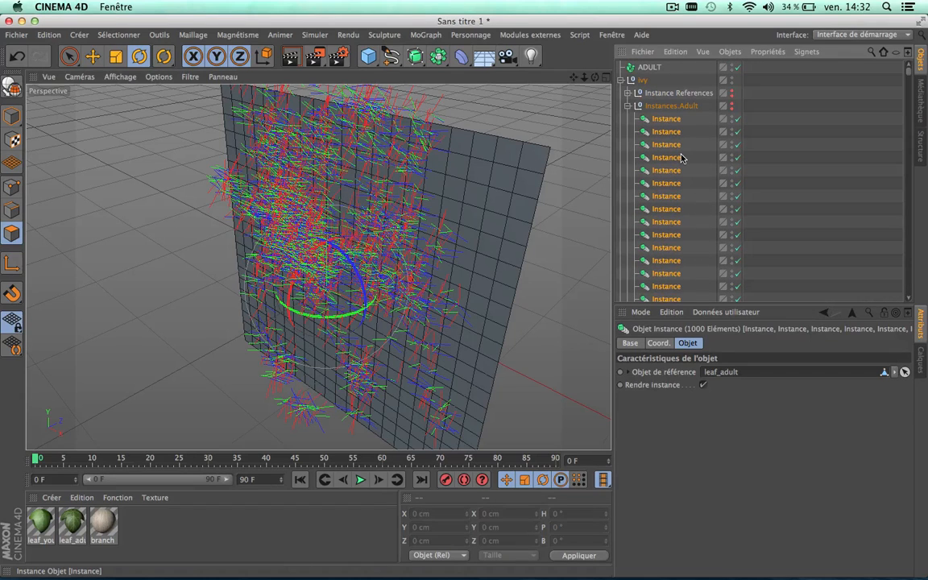
pyautogui.moveTo(672, 131); pyautogui.dragTo(644, 70)
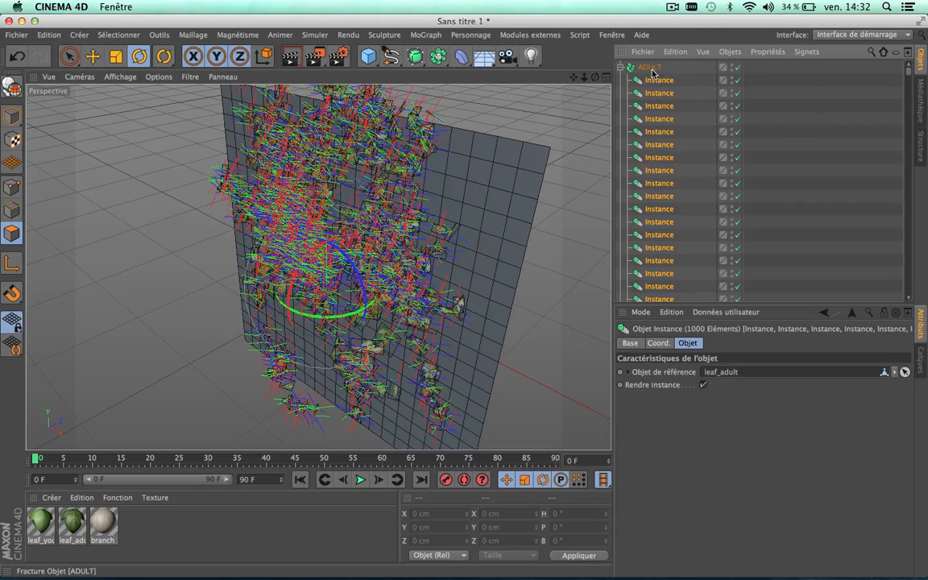
# - Set the ADULT Fracture object's mode to Exploser les segments & connecter and leave its hierarchy collapsed
pyautogui.click(649, 69)
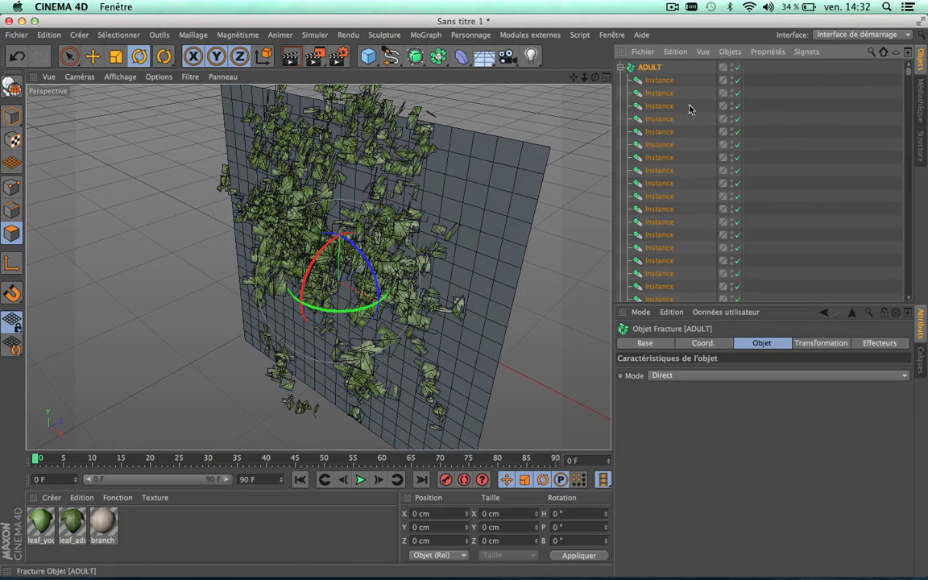
pyautogui.click(822, 343)
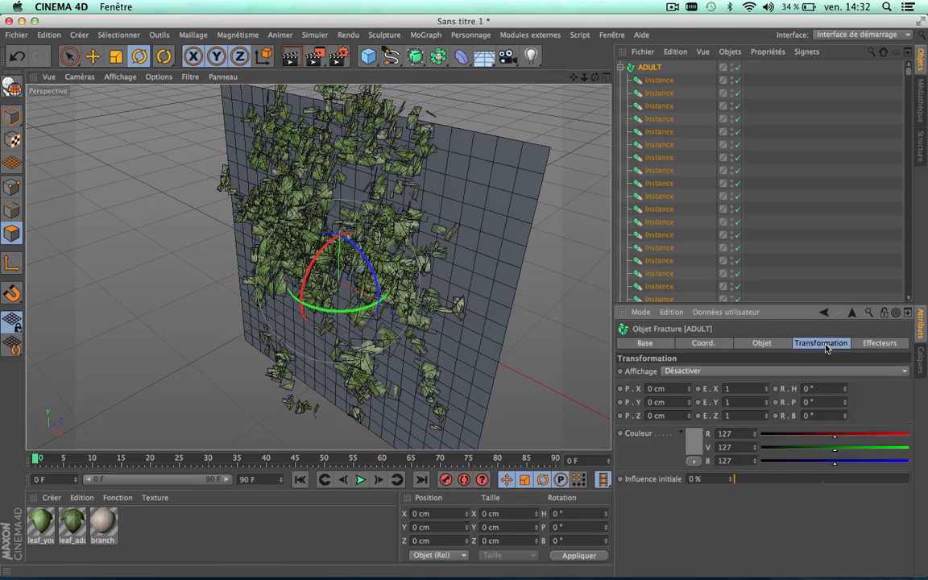
pyautogui.click(879, 347)
pyautogui.click(821, 346)
pyautogui.click(763, 345)
pyautogui.click(730, 378)
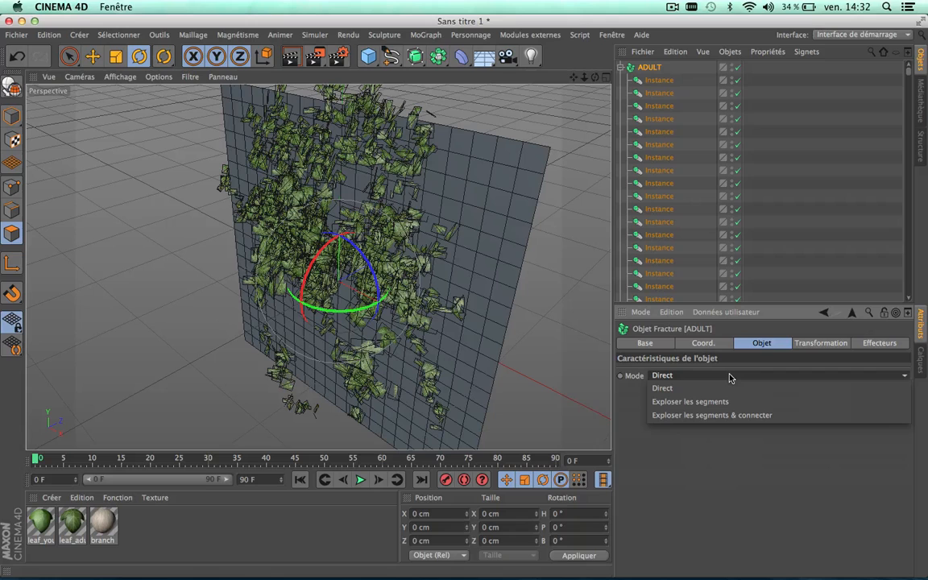
pyautogui.click(757, 355)
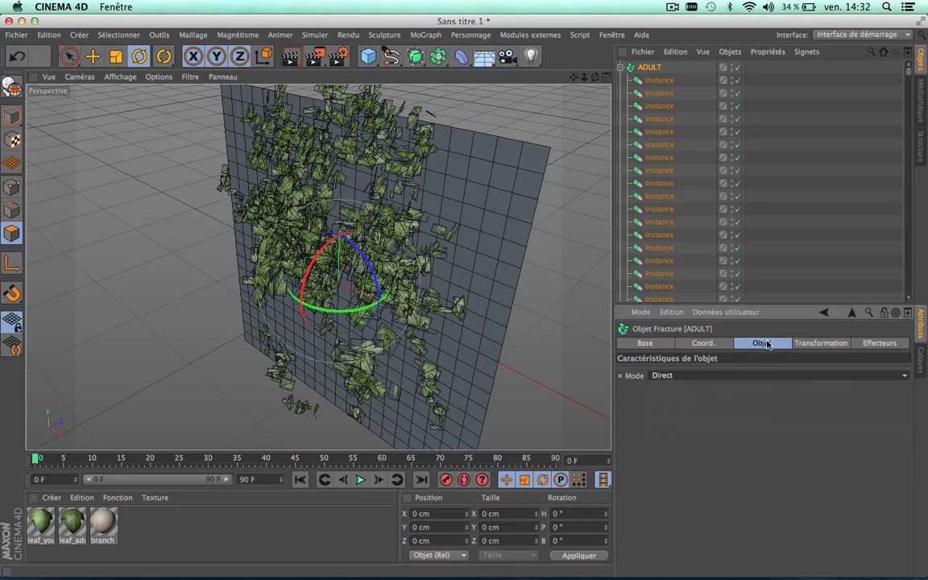
pyautogui.click(621, 68)
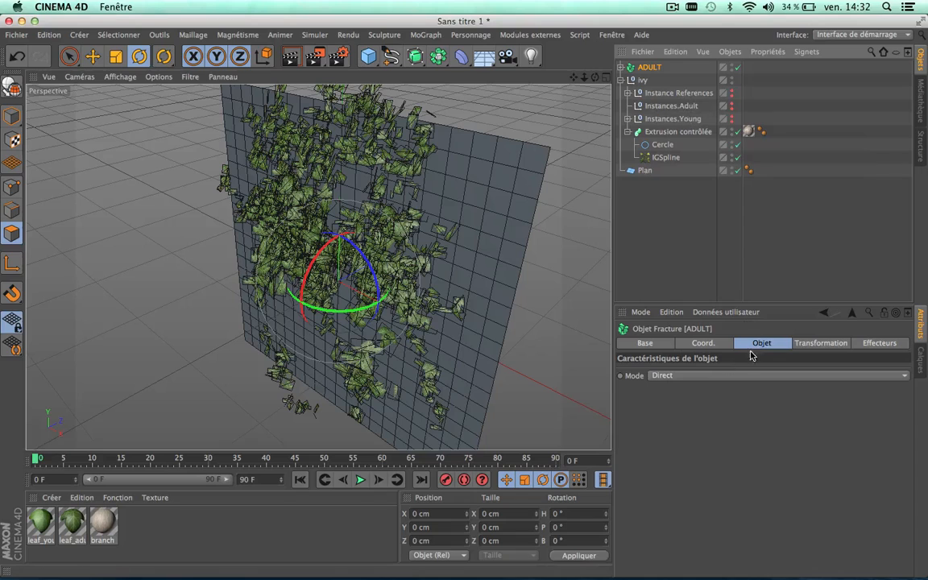
pyautogui.click(713, 376)
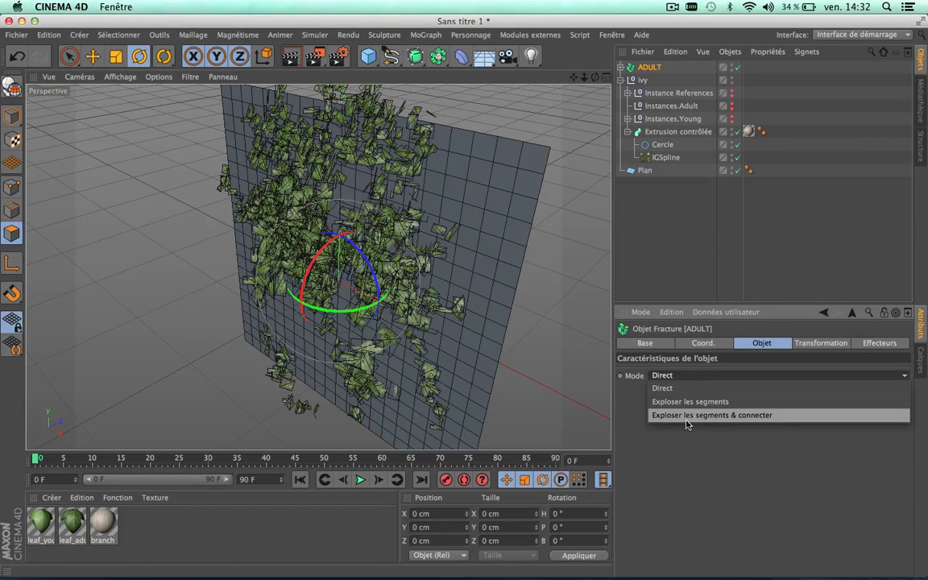
pyautogui.click(734, 416)
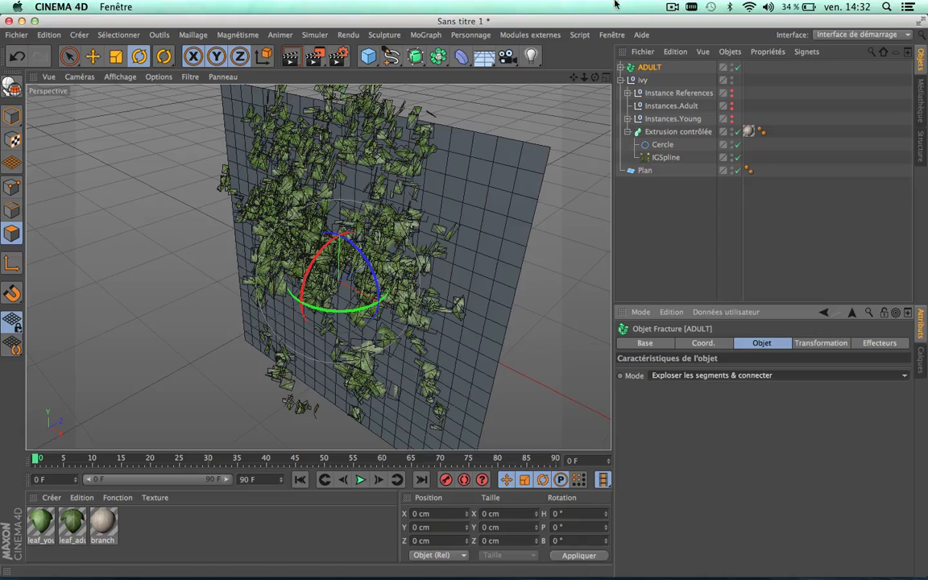
pyautogui.click(620, 67)
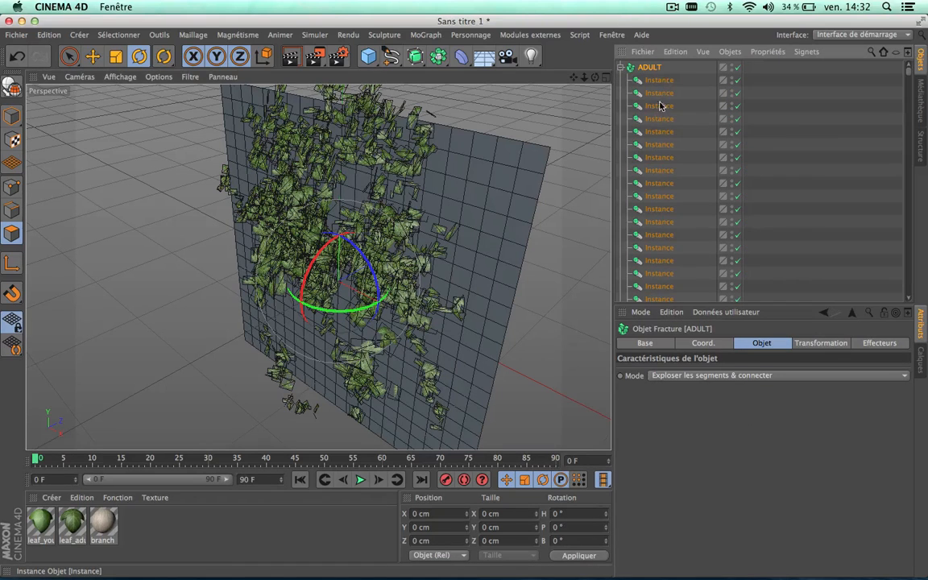
pyautogui.click(620, 68)
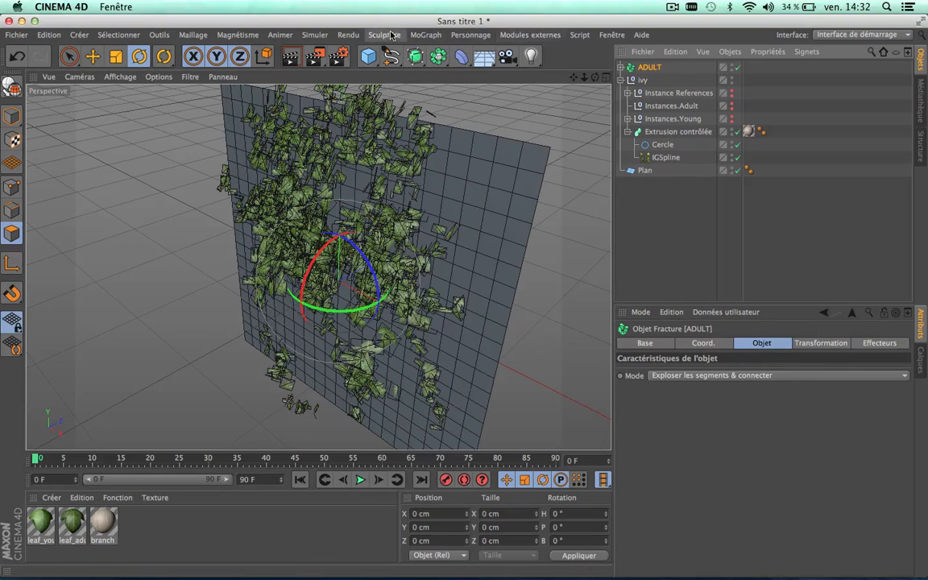
# - Add a second MoGraph Fracture object and rename it YOUNG
pyautogui.click(425, 35)
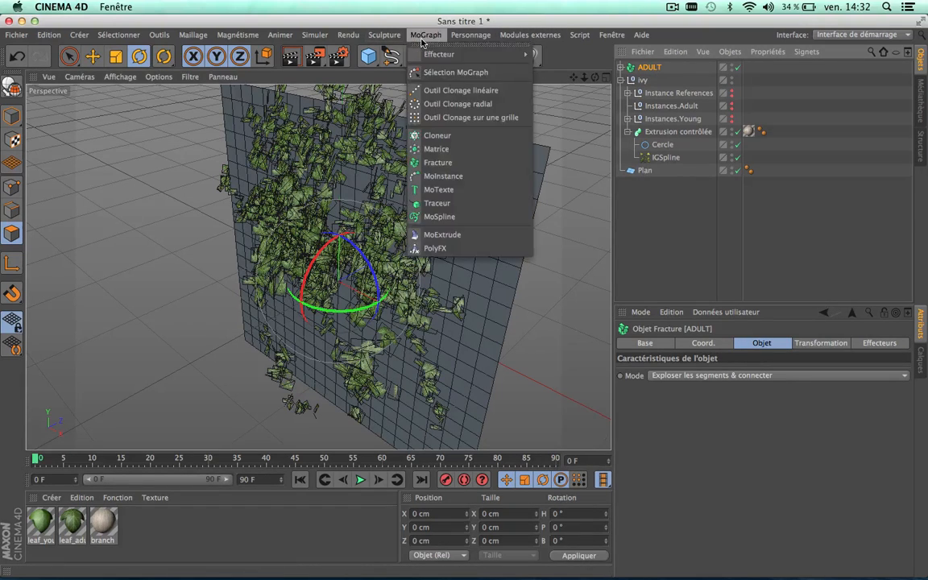
pyautogui.click(445, 163)
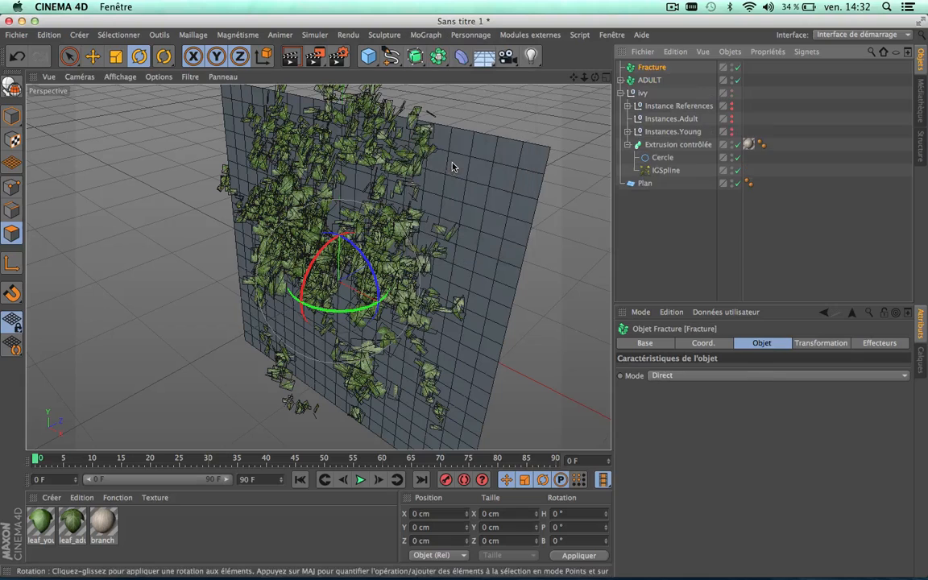
pyautogui.doubleClick(654, 67)
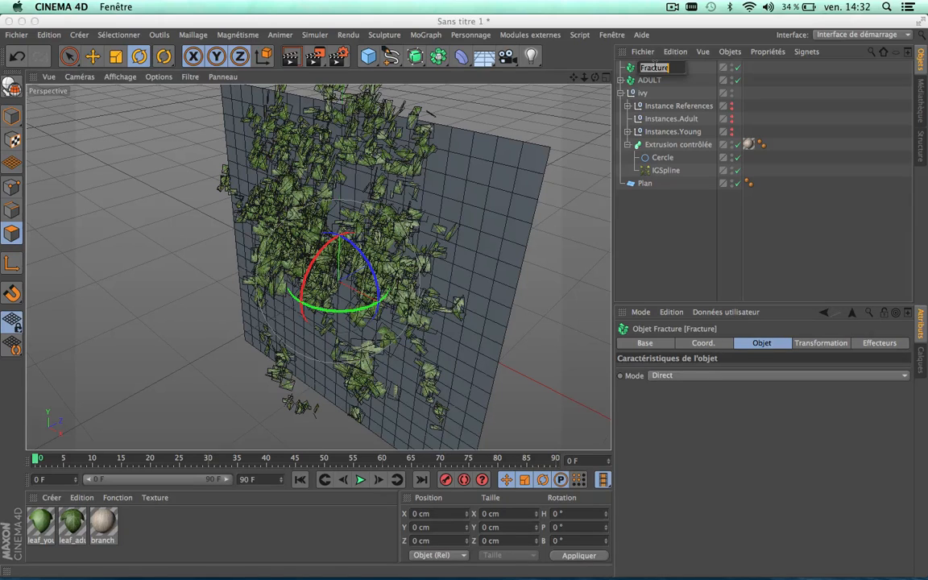
pyautogui.write('YOUNG')
pyautogui.click(682, 253)
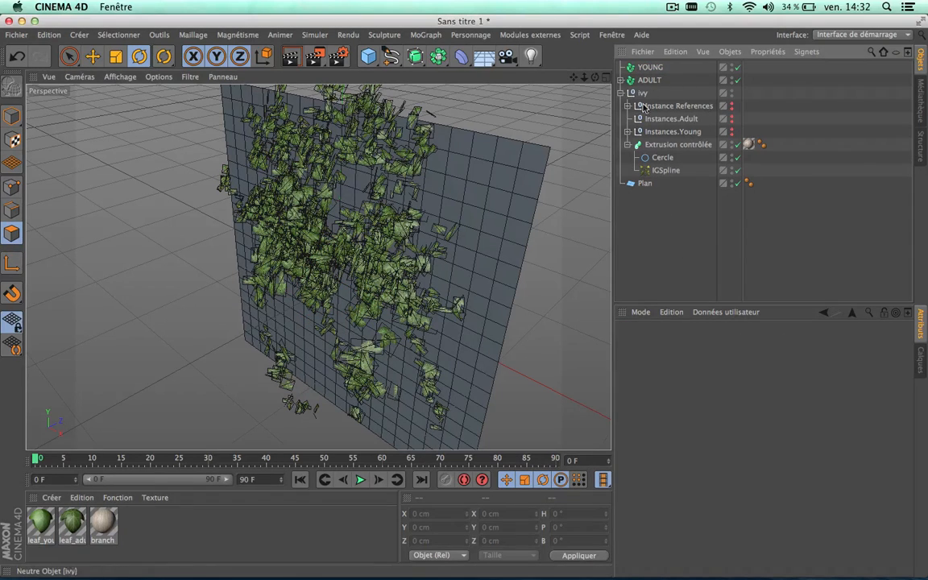
# - Move every leaf instance out of the Instances.Young group and nest them under the YOUNG Fracture object
pyautogui.click(627, 132)
pyautogui.click(667, 145)
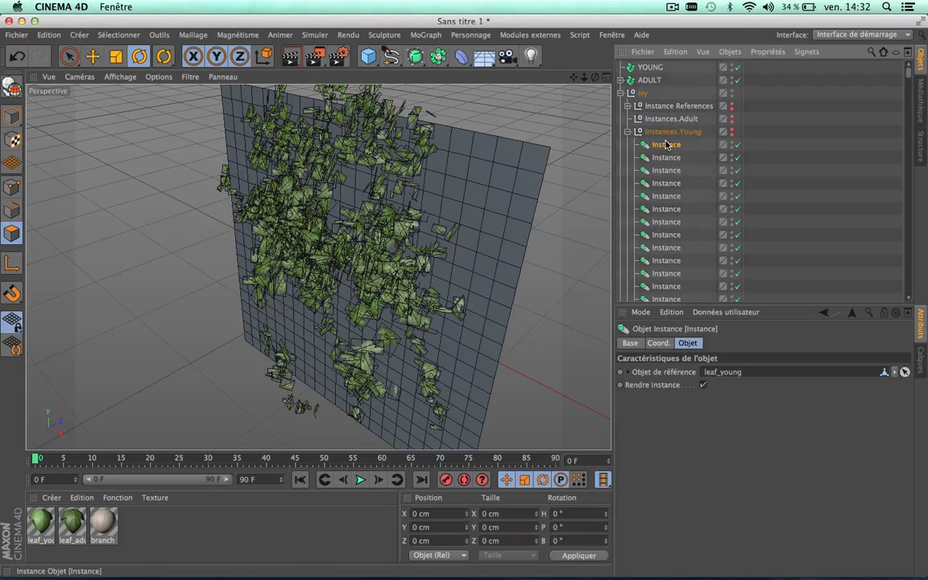
pyautogui.scroll(-5, 705, 199)
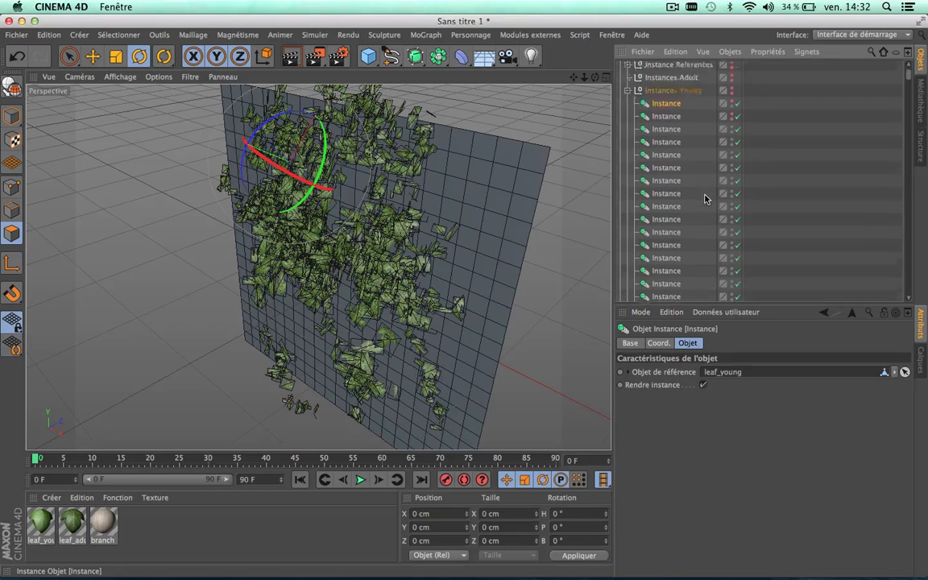
pyautogui.keyDown('shift'); pyautogui.click(675, 247); pyautogui.keyUp('shift')
pyautogui.scroll(10, 678, 199)
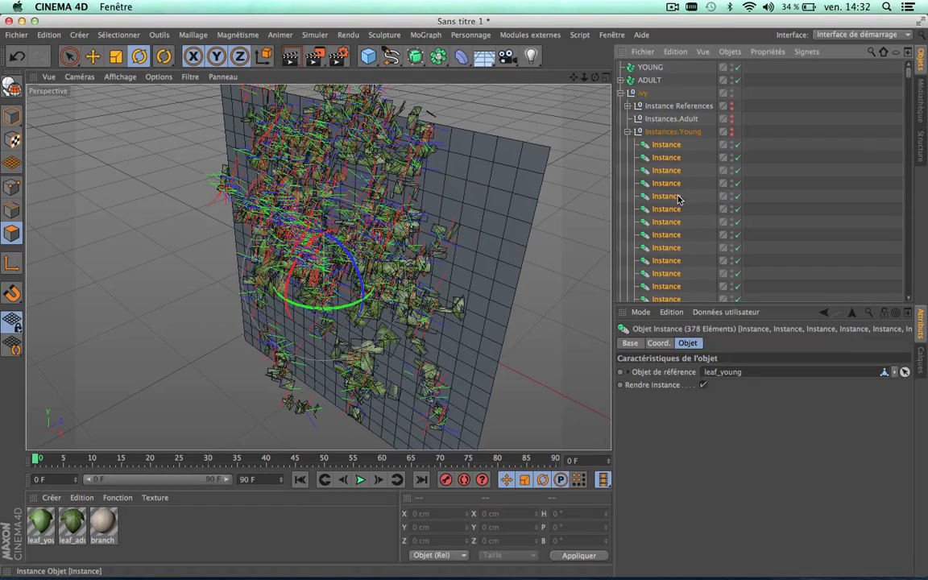
pyautogui.moveTo(656, 171); pyautogui.dragTo(644, 67)
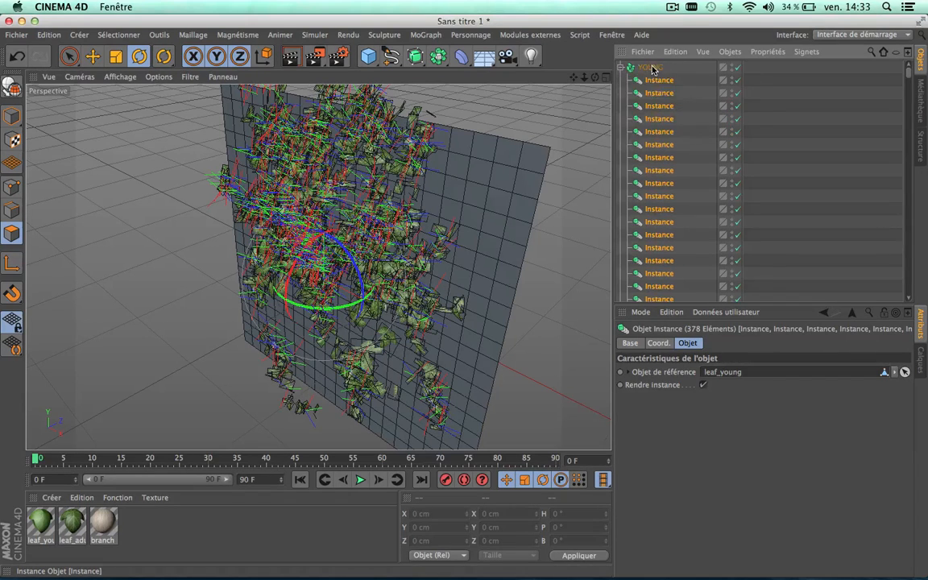
# - Set the YOUNG Fracture object's mode to Exploser les segments & connecter and leave its hierarchy collapsed
pyautogui.click(622, 68)
pyautogui.click(654, 69)
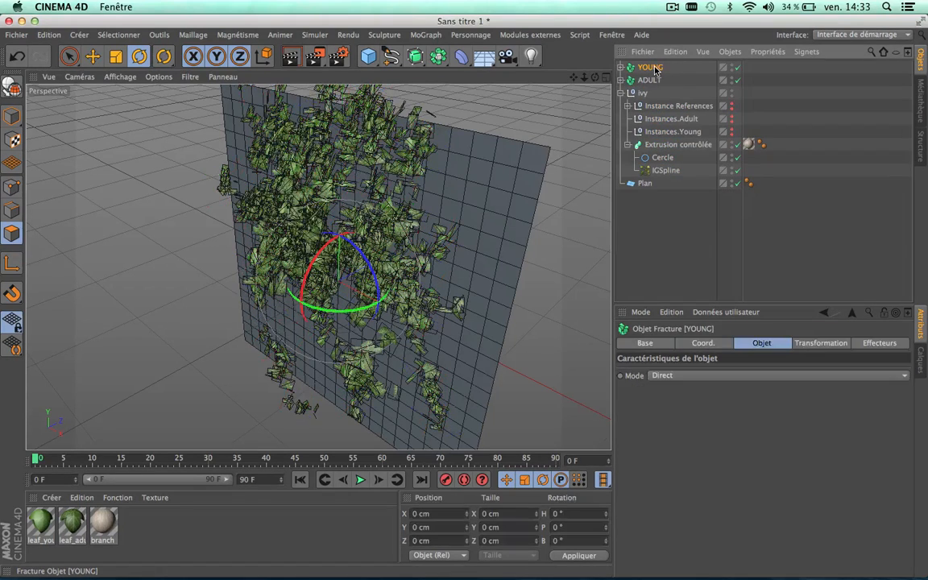
pyautogui.click(739, 375)
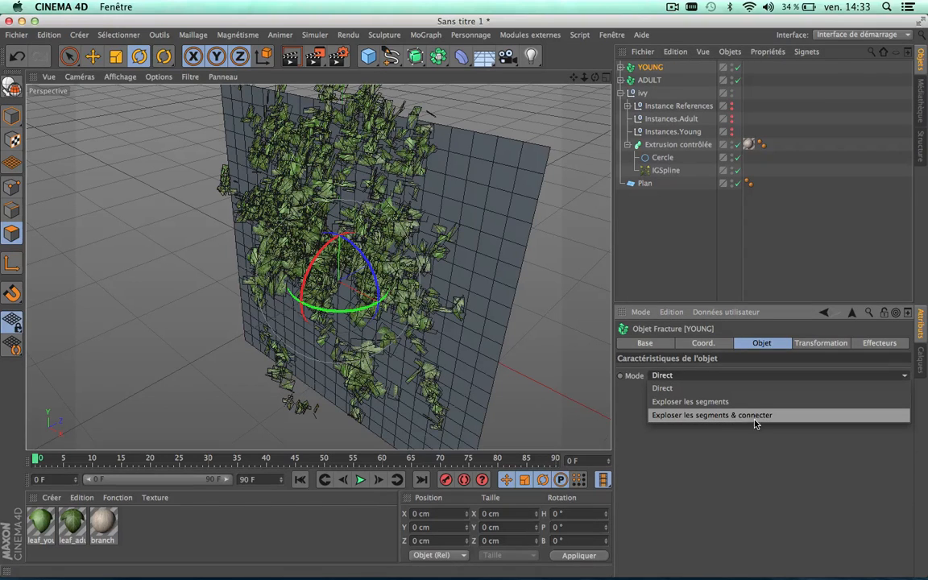
pyautogui.click(757, 415)
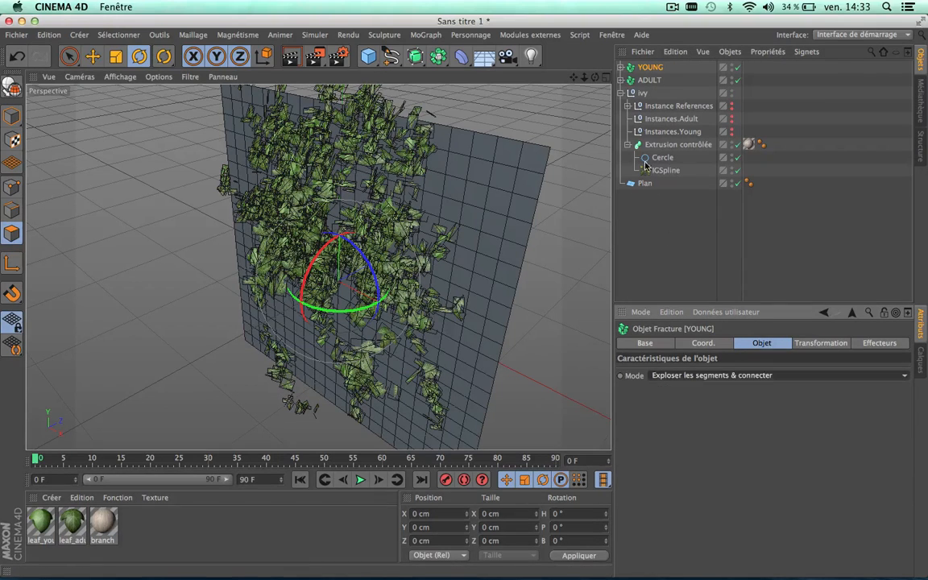
pyautogui.click(700, 344)
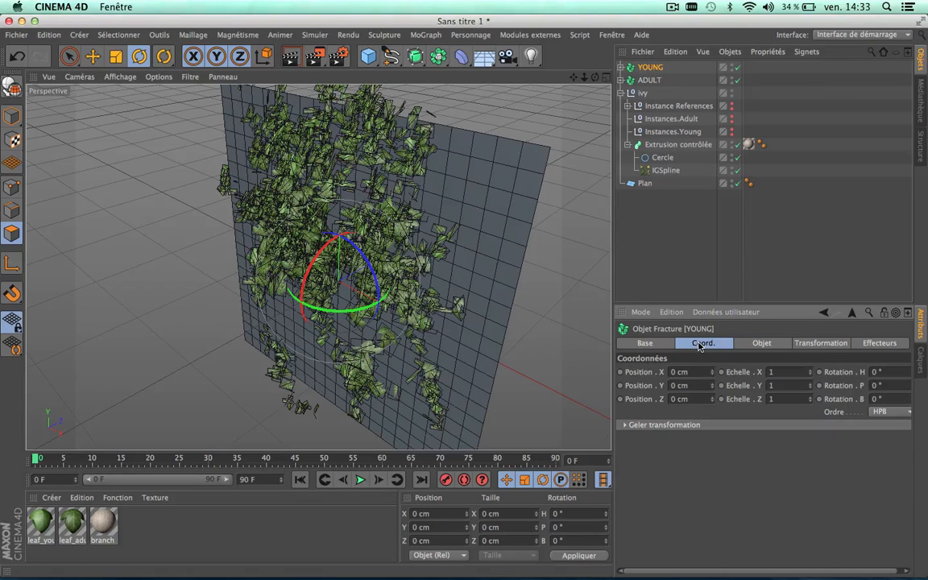
pyautogui.click(644, 343)
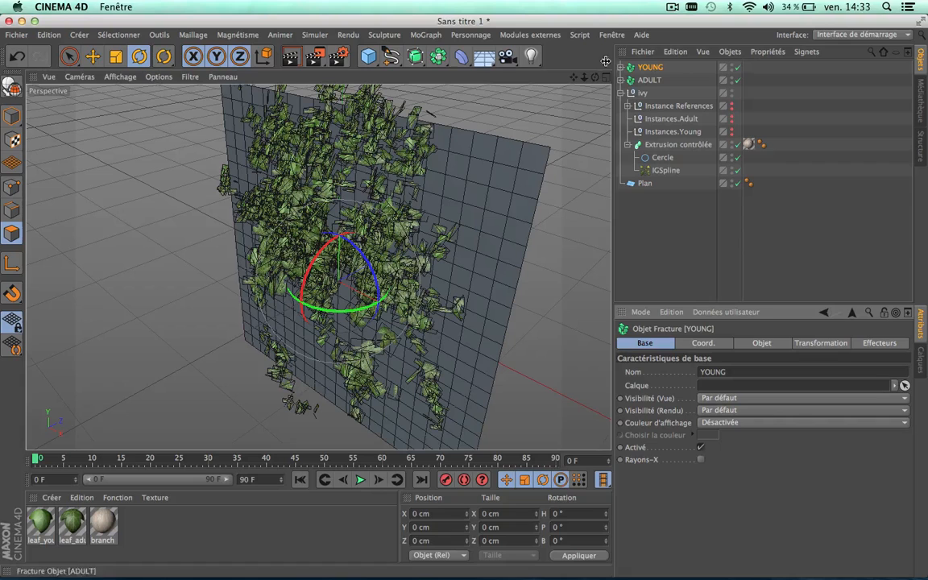
# - Turn off Rendre instance for every leaf instance under the ADULT Fracture object and leave its hierarchy collapsed
pyautogui.click(622, 80)
pyautogui.click(622, 80)
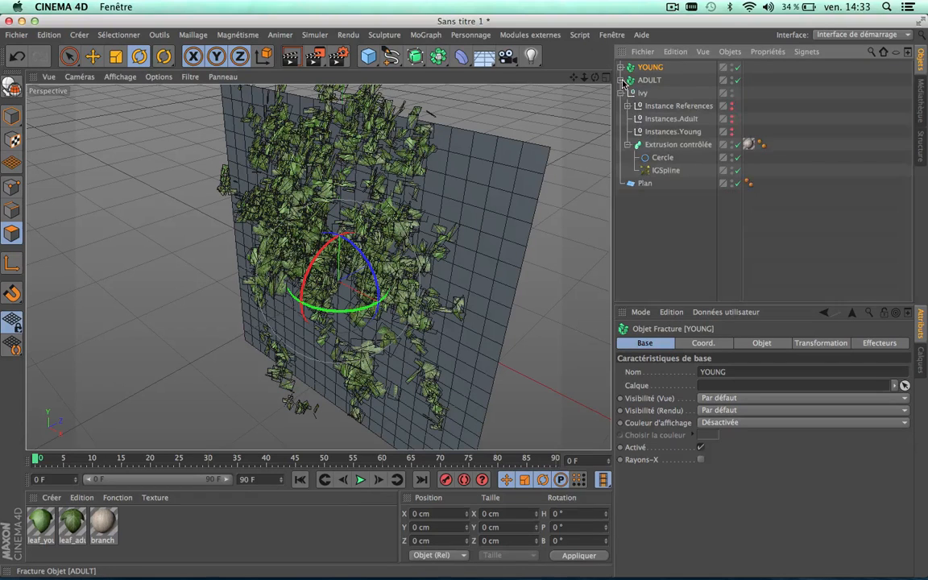
pyautogui.click(622, 80)
pyautogui.click(651, 94)
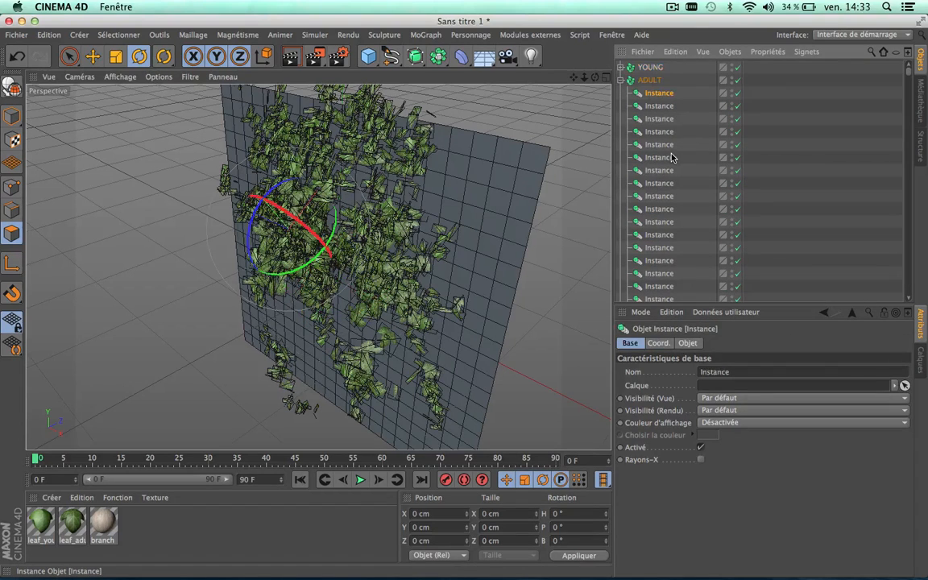
pyautogui.scroll(-5, 669, 169)
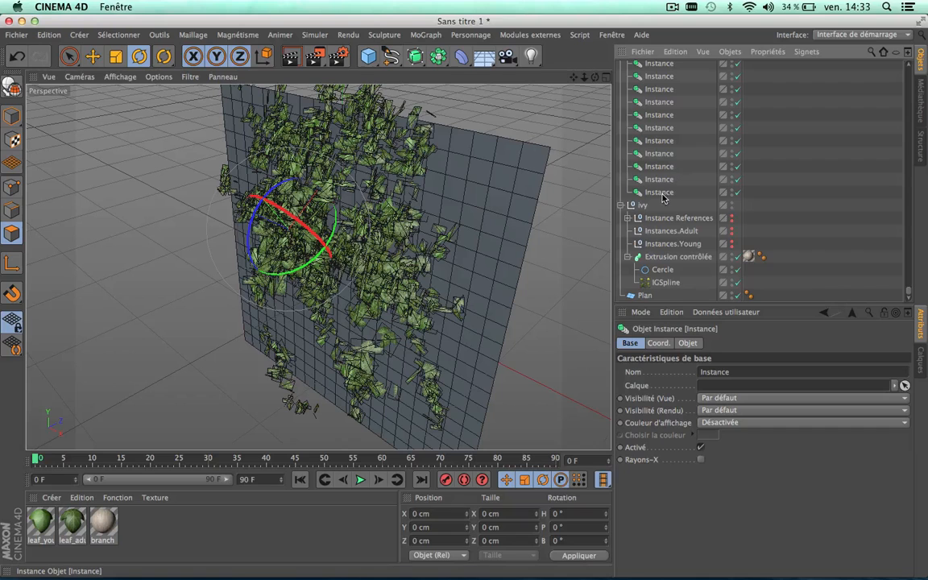
pyautogui.keyDown('shift'); pyautogui.click(660, 193); pyautogui.keyUp('shift')
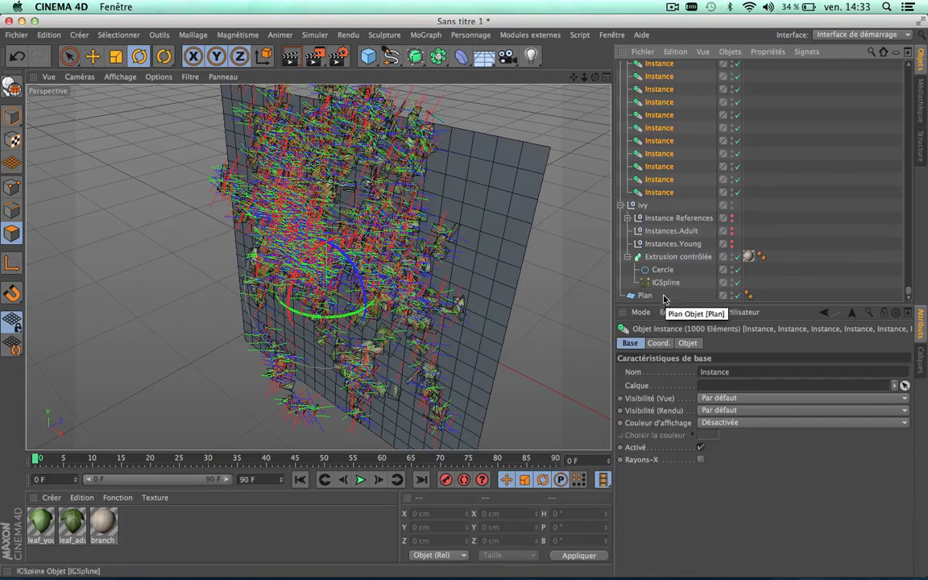
pyautogui.click(689, 344)
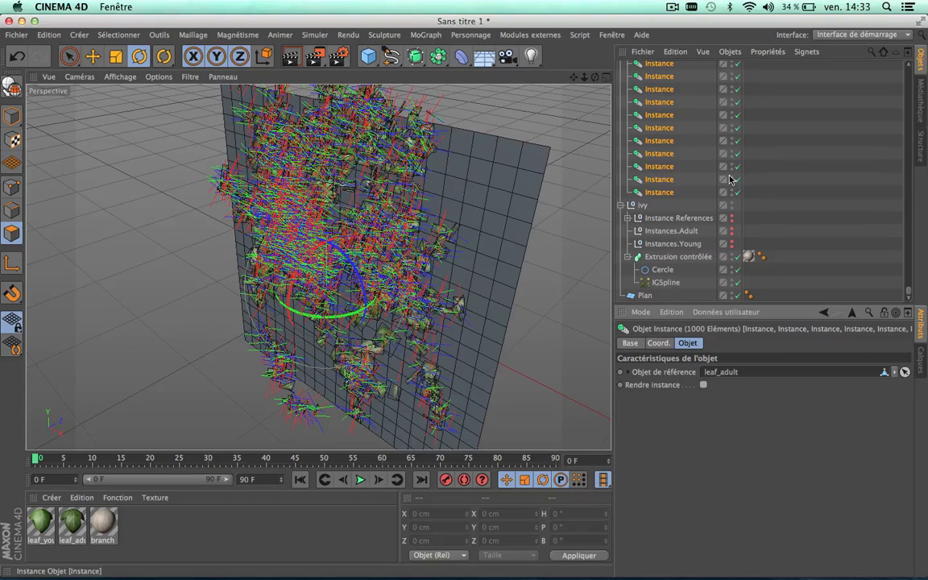
pyautogui.scroll(10, 905, 173)
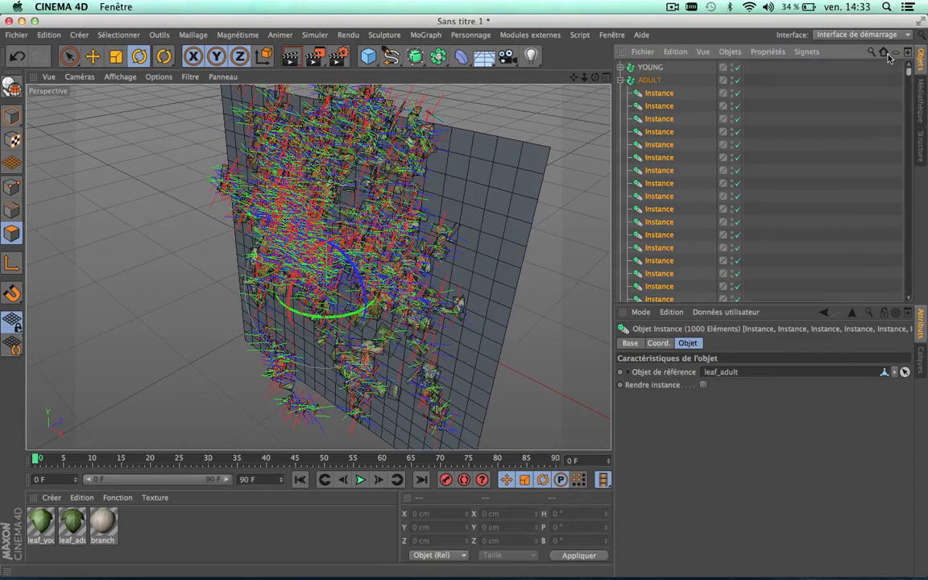
pyautogui.click(622, 80)
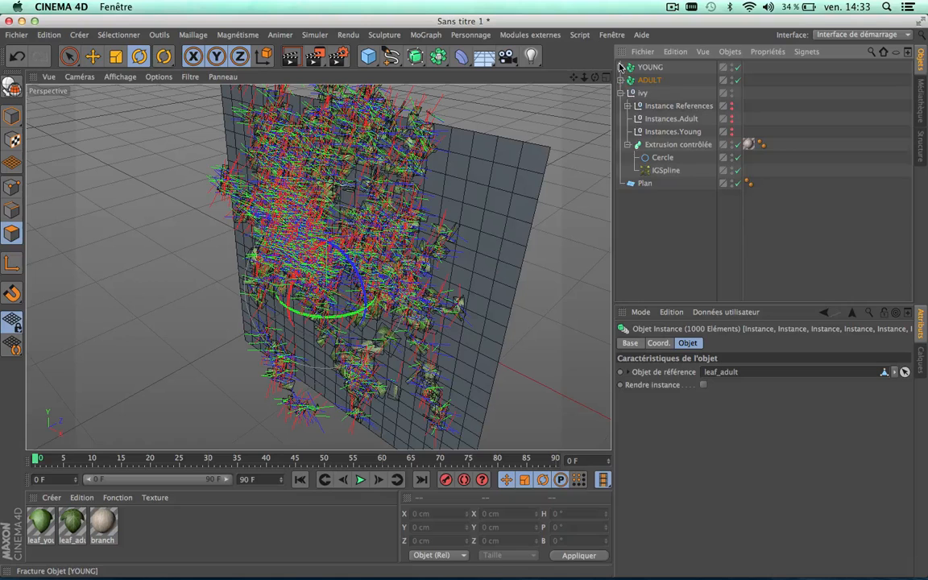
# - Turn off Rendre instance for every leaf instance under the YOUNG Fracture object and leave its hierarchy collapsed
pyautogui.click(620, 67)
pyautogui.click(658, 81)
pyautogui.scroll(-10, 676, 161)
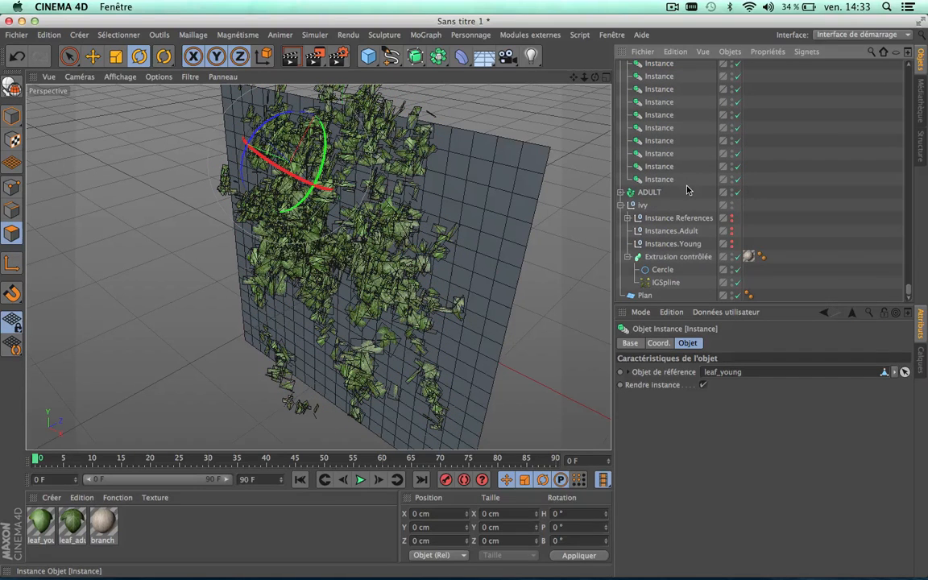
pyautogui.keyDown('shift'); pyautogui.click(661, 180); pyautogui.keyUp('shift')
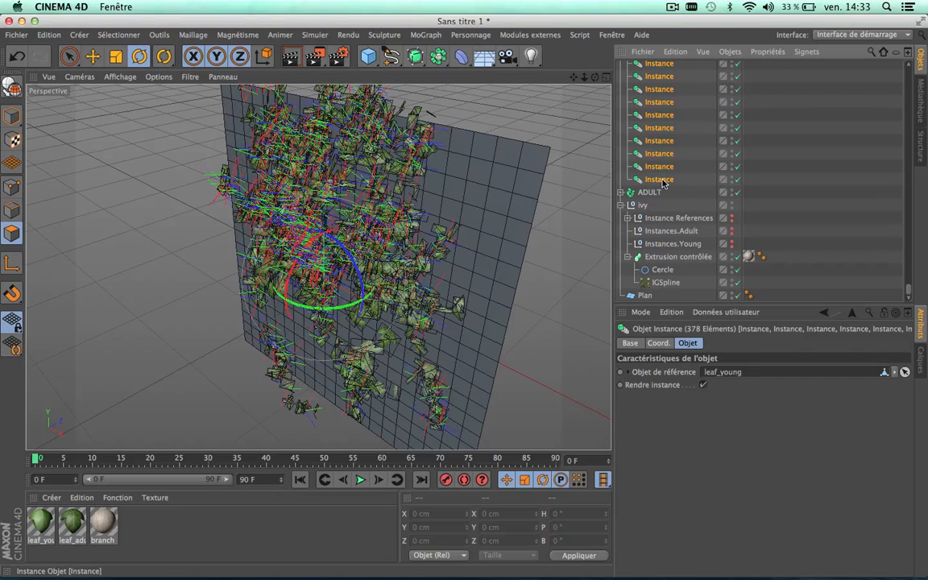
pyautogui.click(703, 386)
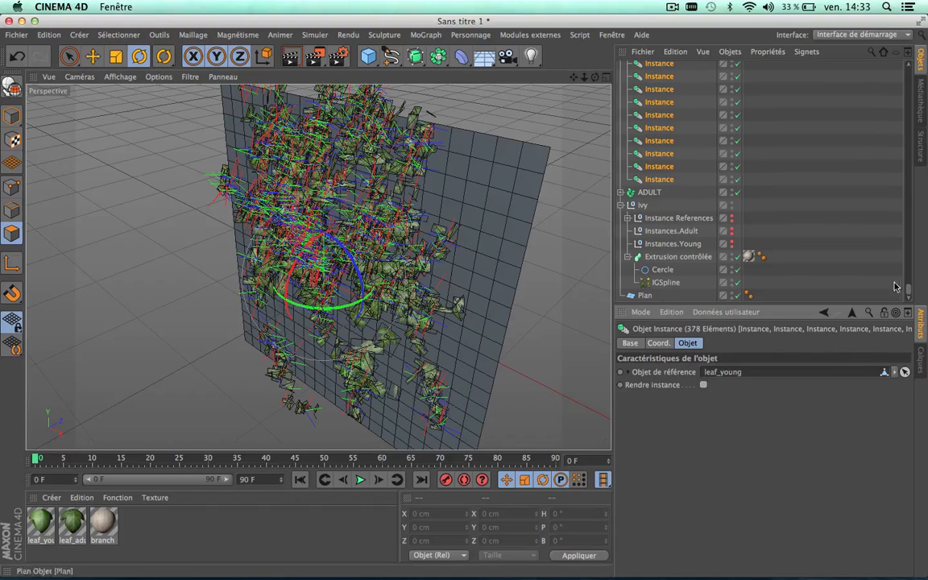
pyautogui.scroll(10, 892, 116)
pyautogui.scroll(5, 892, 115)
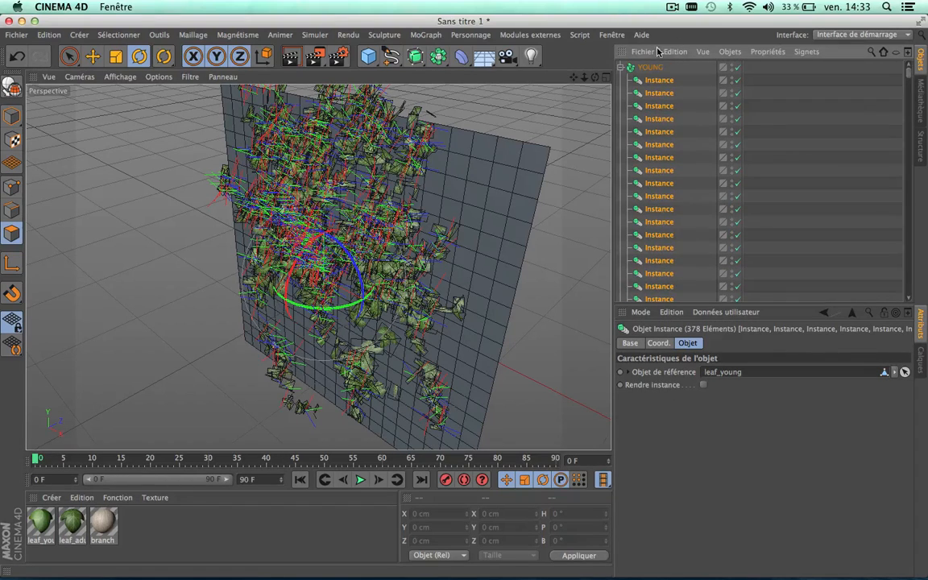
pyautogui.click(622, 67)
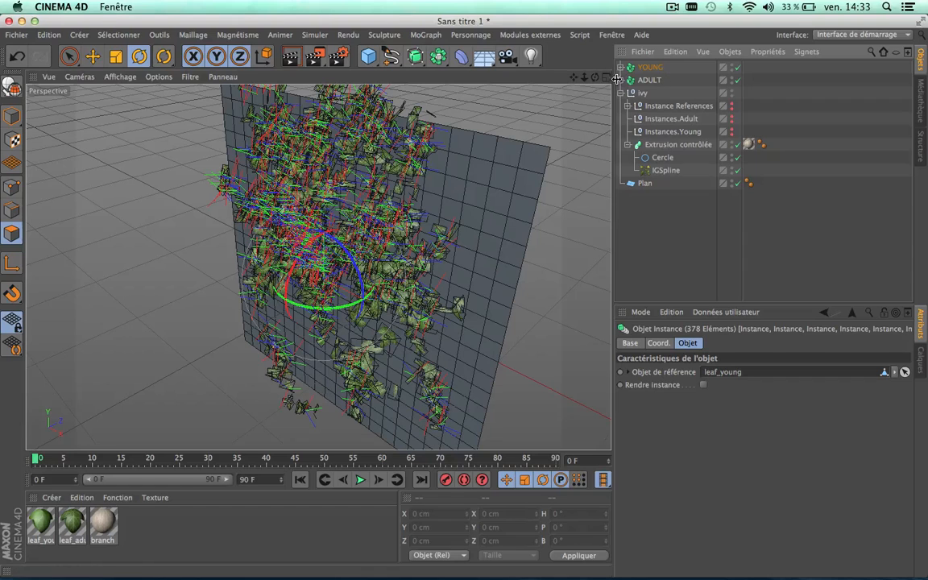
# - Play the animation to preview the ivy's branch growth, and return the timeline to frame 0
pyautogui.click(361, 480)
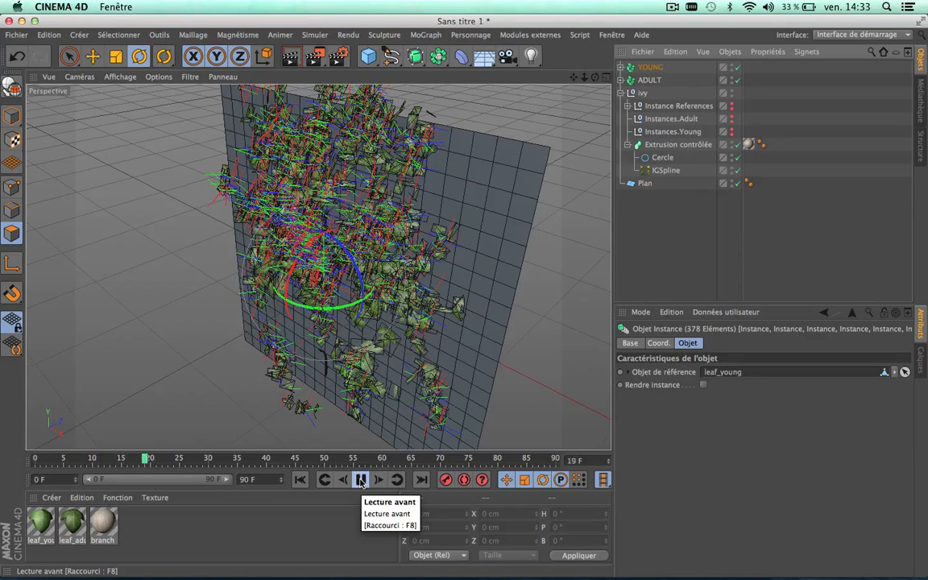
pyautogui.click(361, 480)
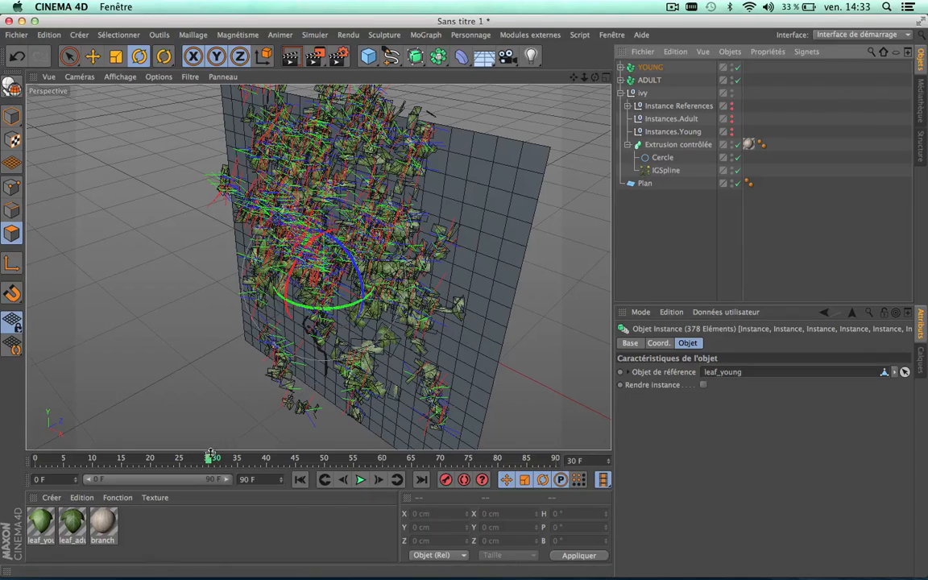
pyautogui.moveTo(8, 409); pyautogui.dragTo(9, 405)
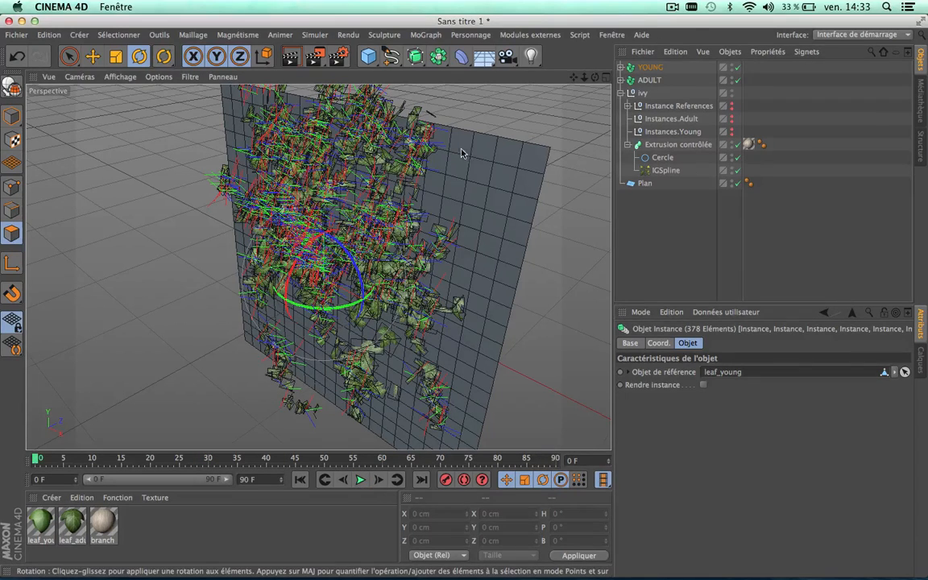
# - Try Ombrage de Gouraud shading in the perspective view and restore Ombrage de Gouraud (lignes)
pyautogui.click(126, 76)
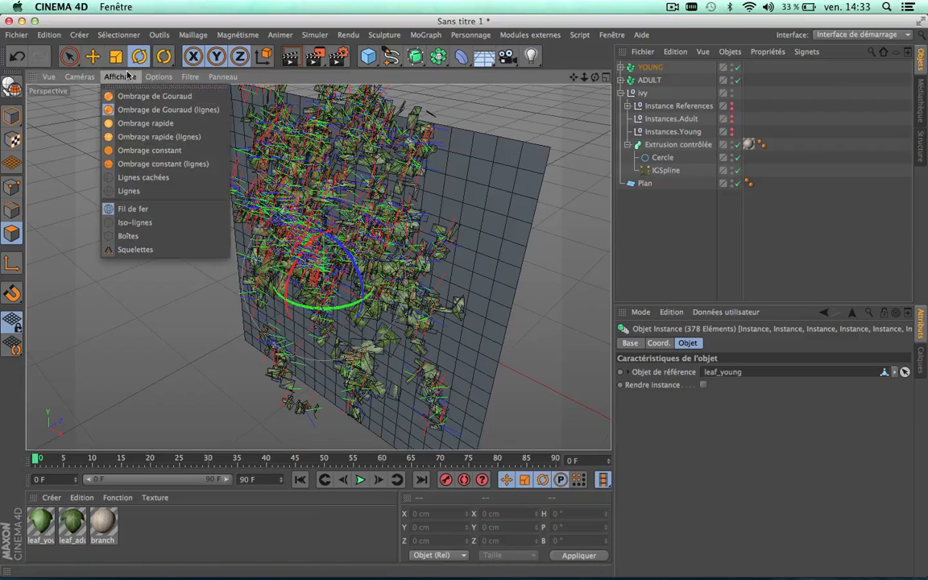
pyautogui.click(161, 96)
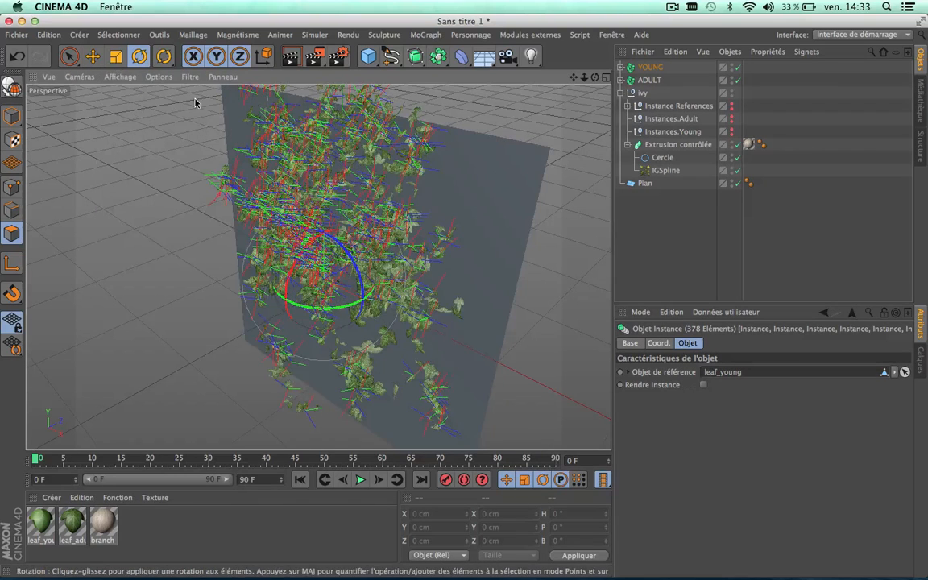
pyautogui.click(137, 77)
pyautogui.click(165, 111)
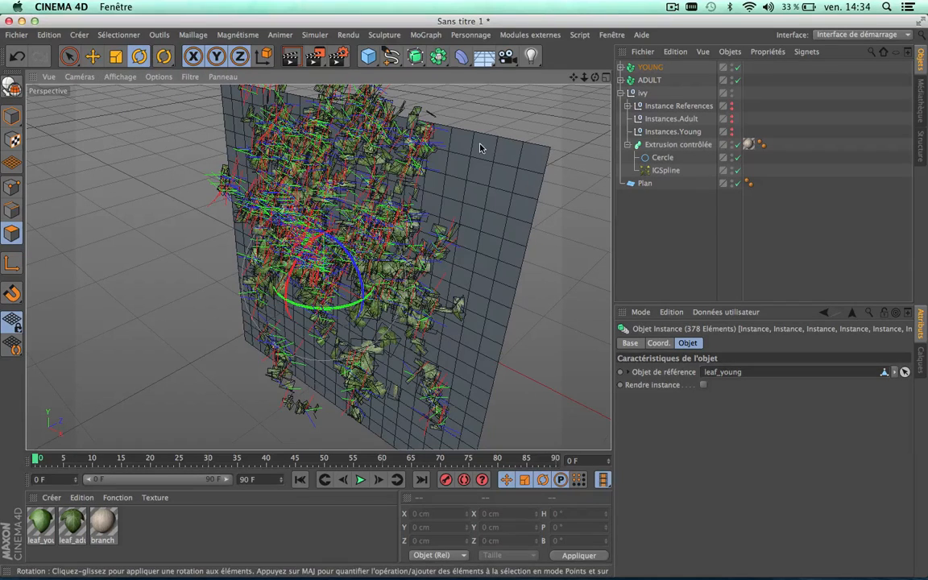
# - Add an Effecteur Matière from MoGraph and apply it to both the YOUNG and ADULT Fracture objects
pyautogui.click(650, 69)
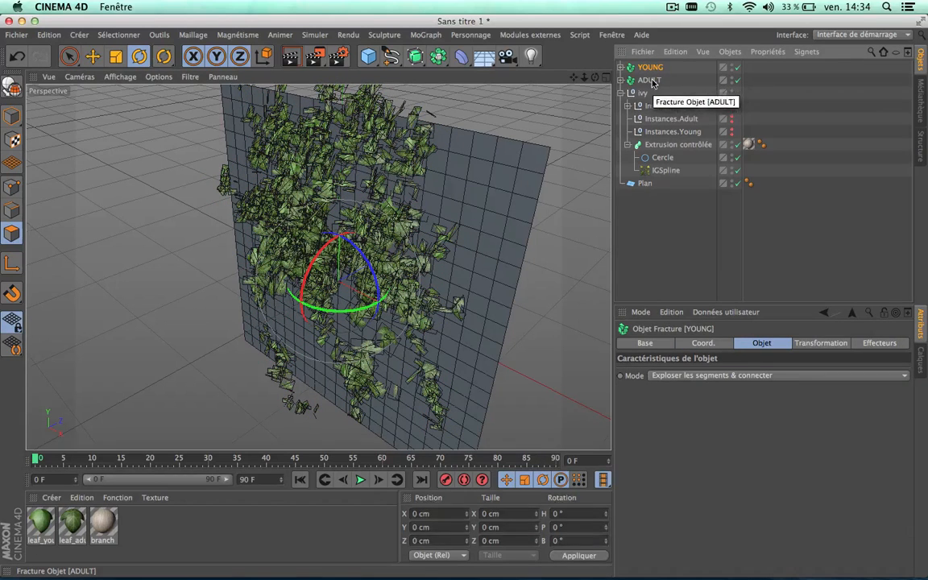
pyautogui.keyDown('shift'); pyautogui.click(650, 81); pyautogui.keyUp('shift')
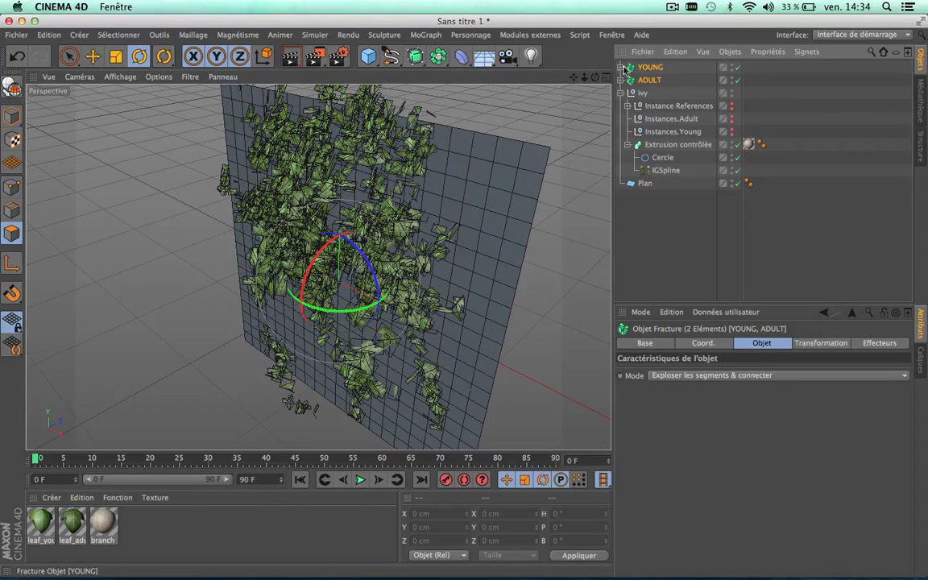
pyautogui.click(881, 343)
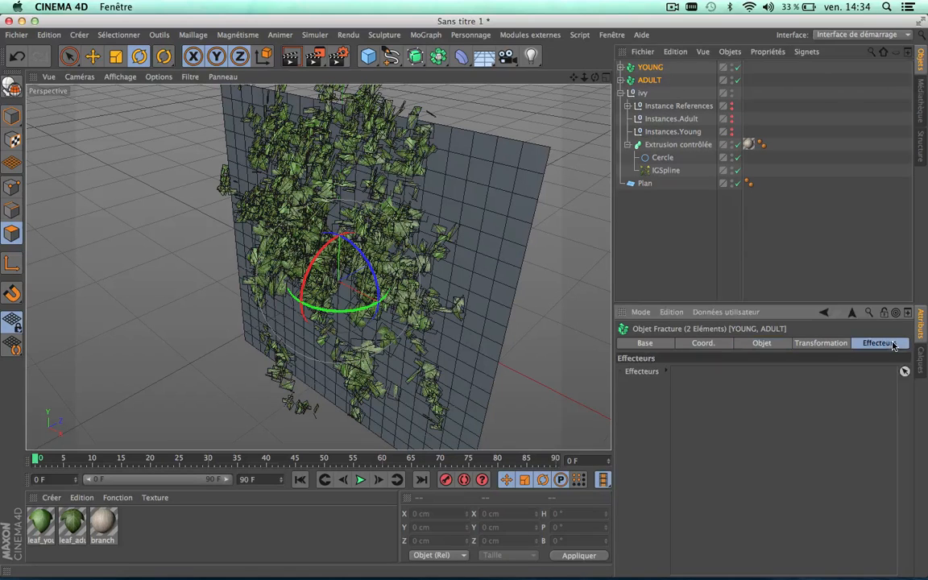
pyautogui.click(426, 35)
pyautogui.moveTo(437, 56)
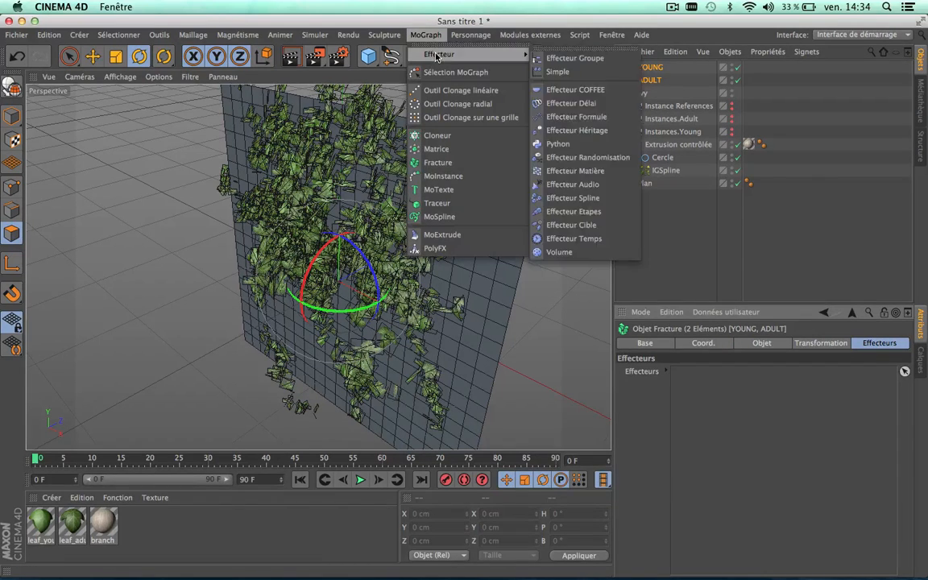
pyautogui.click(599, 171)
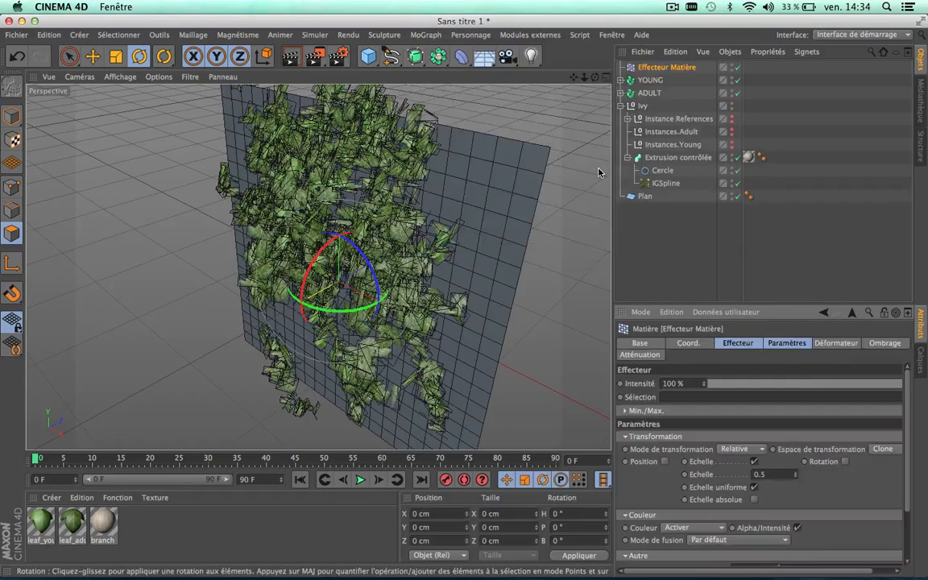
# - Check the effector lists of the YOUNG and ADULT Fracture objects for the Effecteur Matière
pyautogui.click(649, 80)
pyautogui.keyDown('shift'); pyautogui.click(648, 93); pyautogui.keyUp('shift')
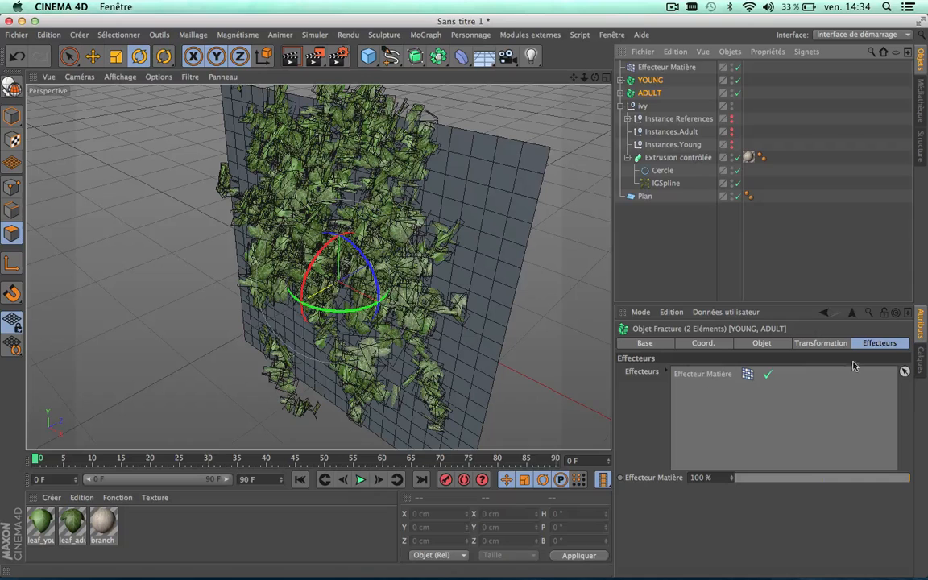
pyautogui.click(649, 79)
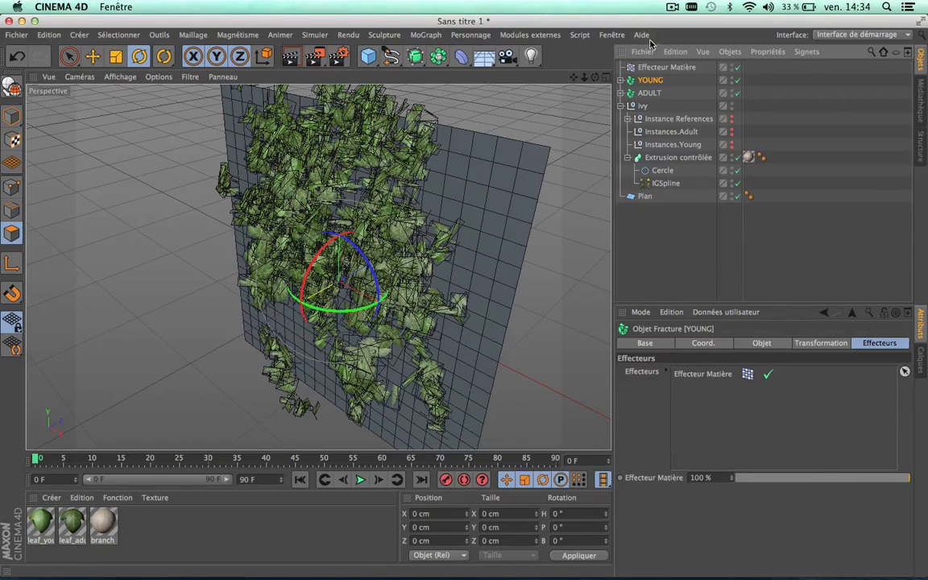
pyautogui.click(649, 92)
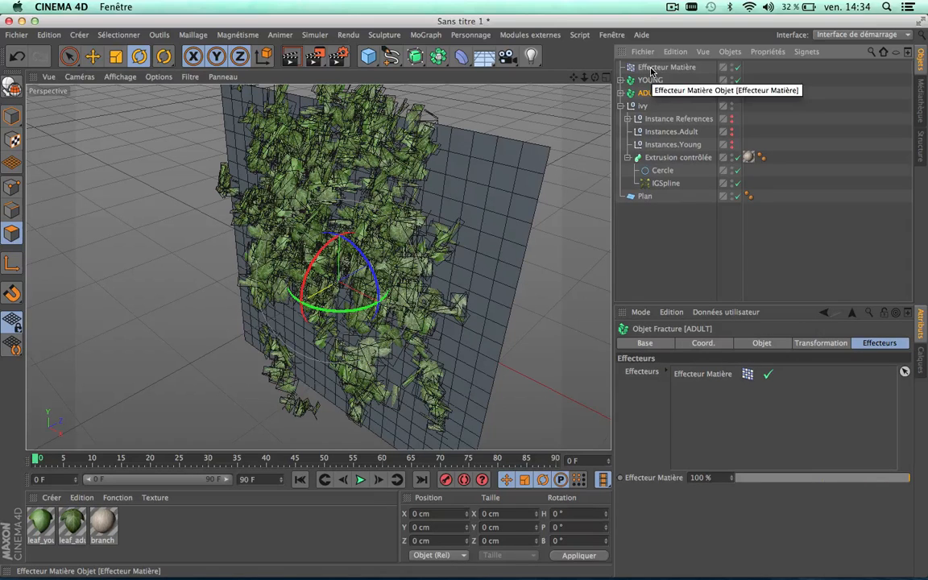
# - Set the Effecteur Matière's falloff shape (Atténuation) to Linéaire
pyautogui.click(650, 68)
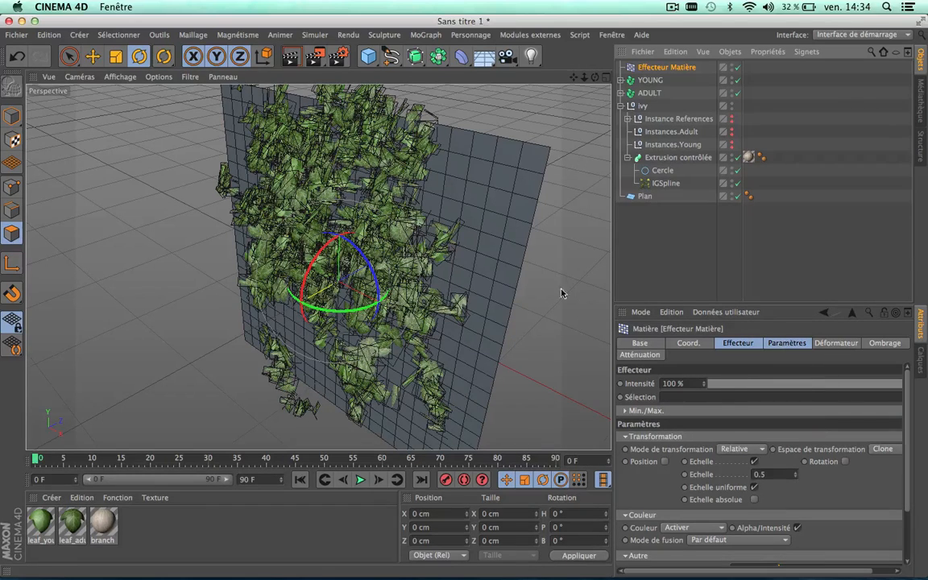
pyautogui.scroll(-3, 464, 295)
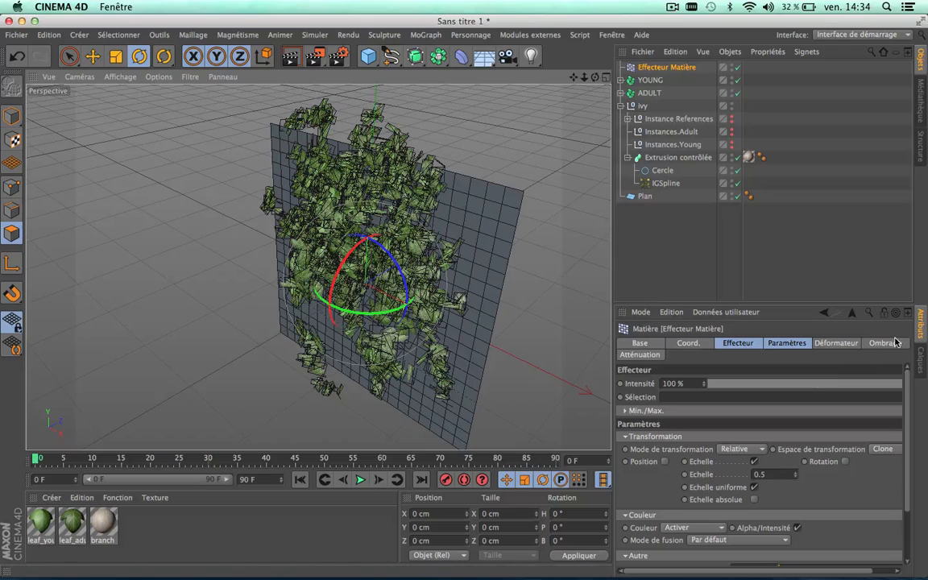
pyautogui.click(632, 356)
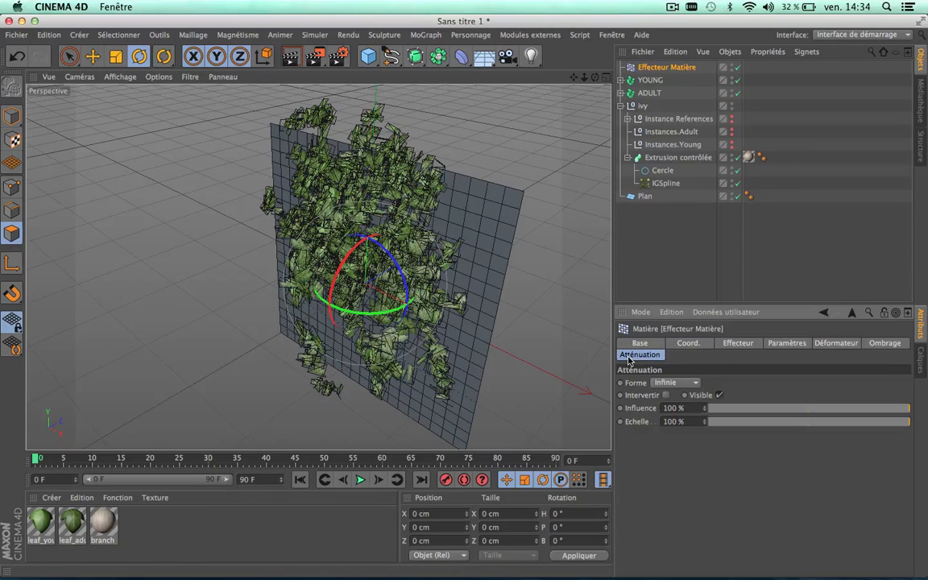
pyautogui.click(694, 383)
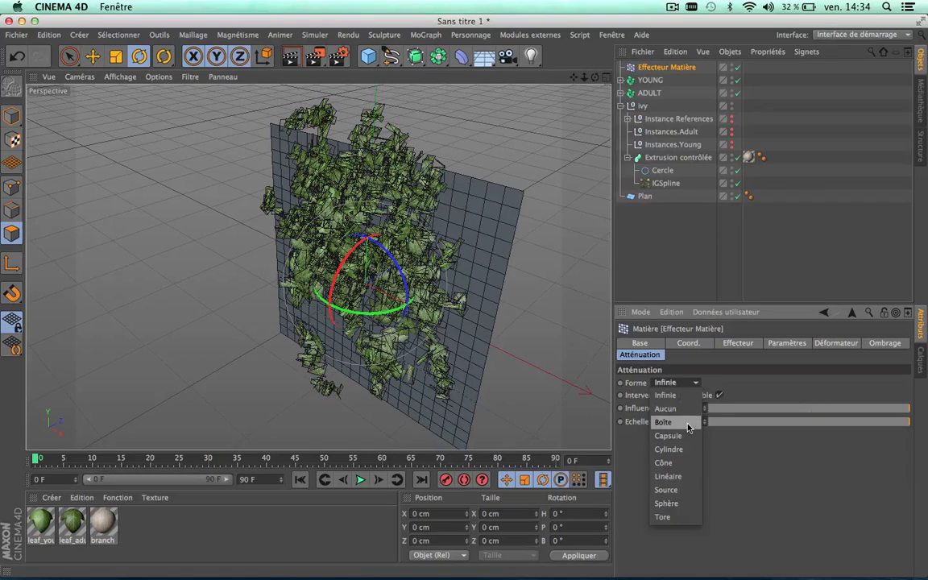
pyautogui.click(679, 476)
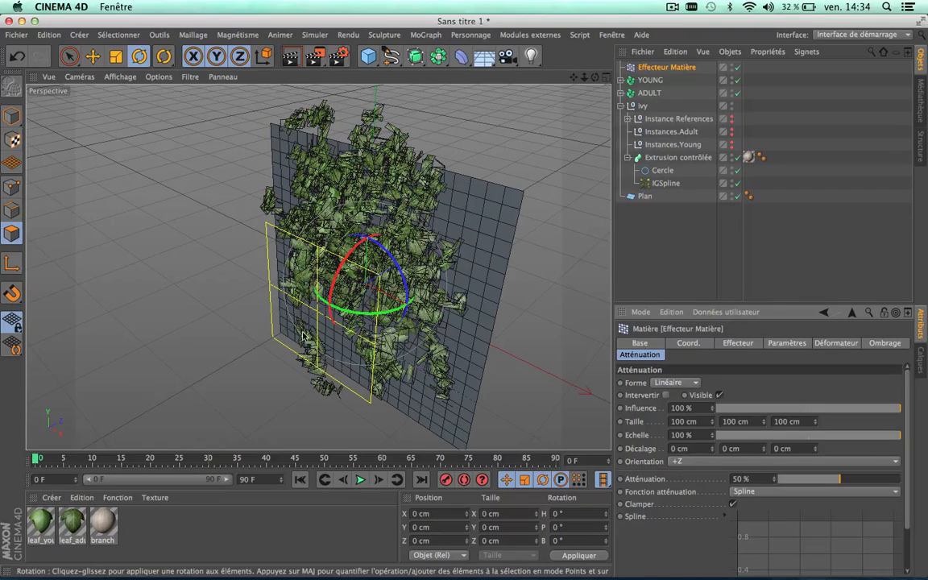
# - Set the Effecteur Matière's uniform Echelle parameter to -1 so that it shrinks the leaves
pyautogui.scroll(3, 316, 284)
pyautogui.scroll(-3, 316, 284)
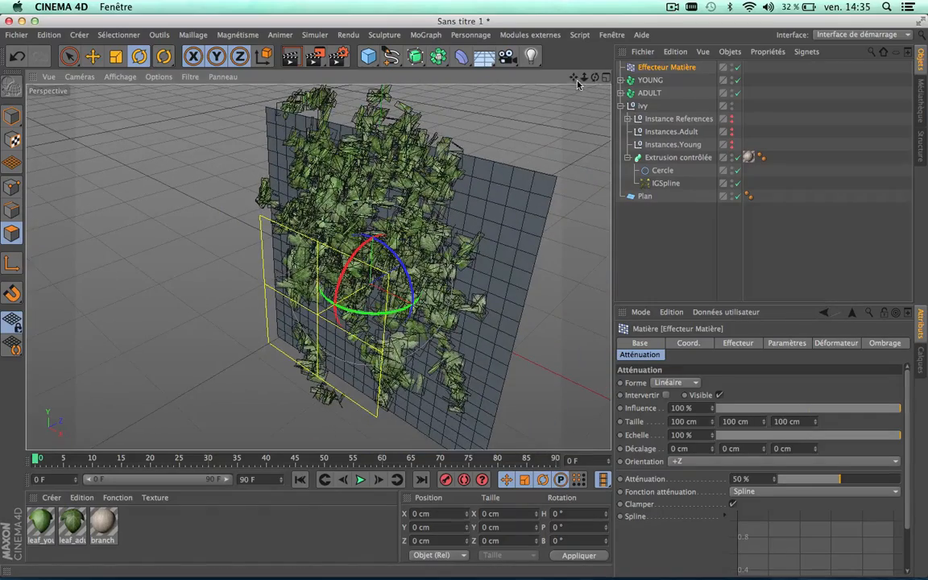
pyautogui.moveTo(574, 77); pyautogui.dragTo(317, 267)
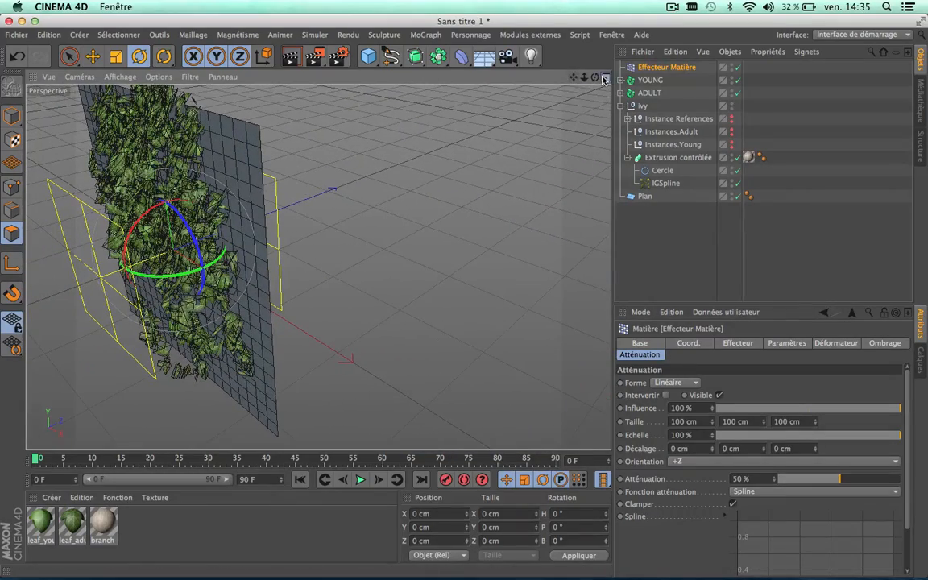
pyautogui.moveTo(599, 81); pyautogui.dragTo(107, 247)
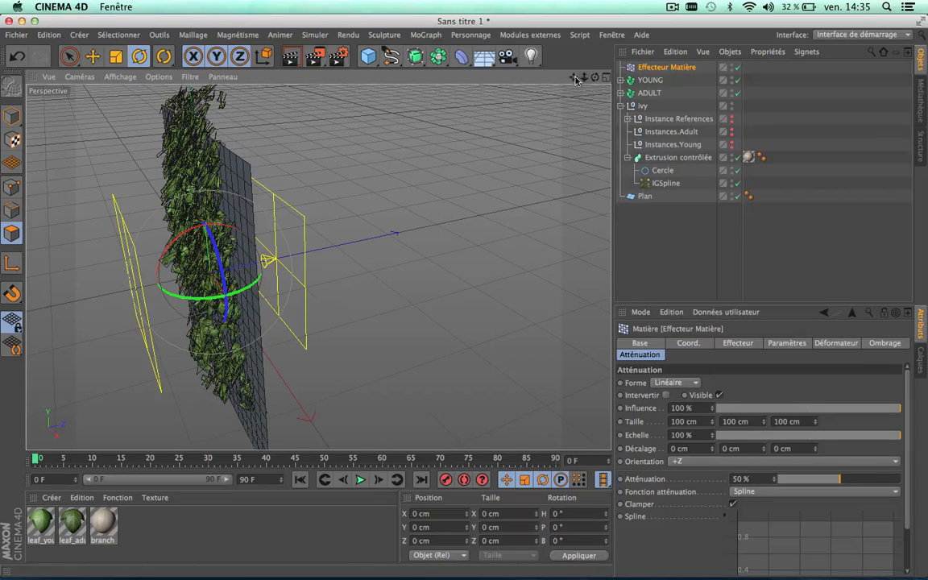
pyautogui.moveTo(594, 78); pyautogui.dragTo(317, 264)
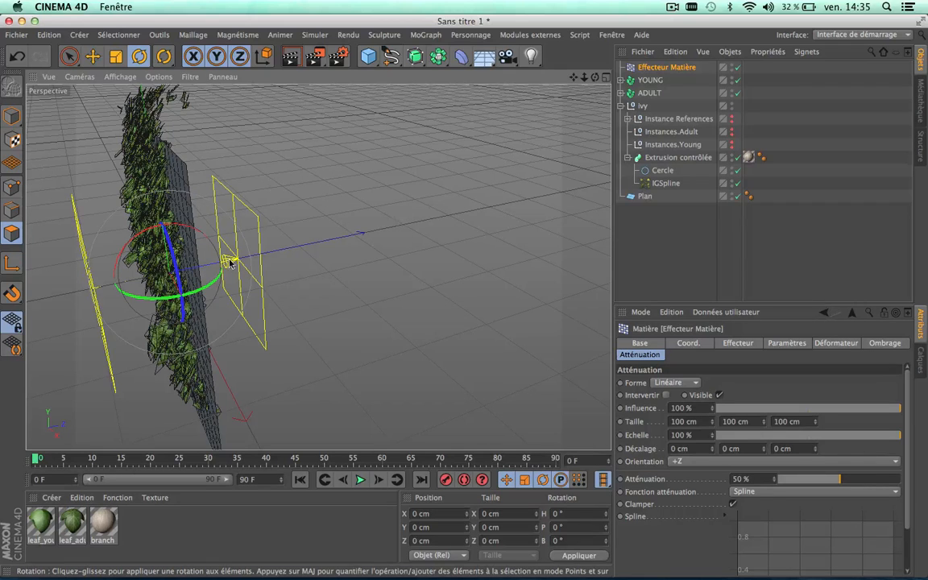
pyautogui.moveTo(594, 77); pyautogui.dragTo(718, 350)
pyautogui.keyDown('alt'); pyautogui.moveTo(489, 248); pyautogui.dragTo(426, 239, button='middle'); pyautogui.keyUp('alt')
pyautogui.click(753, 344)
pyautogui.click(781, 345)
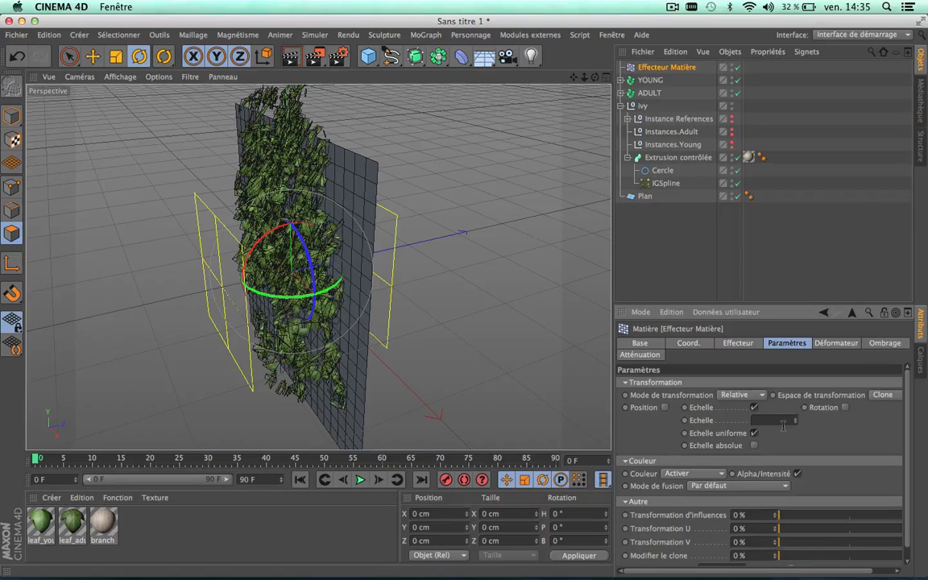
pyautogui.press('Return')
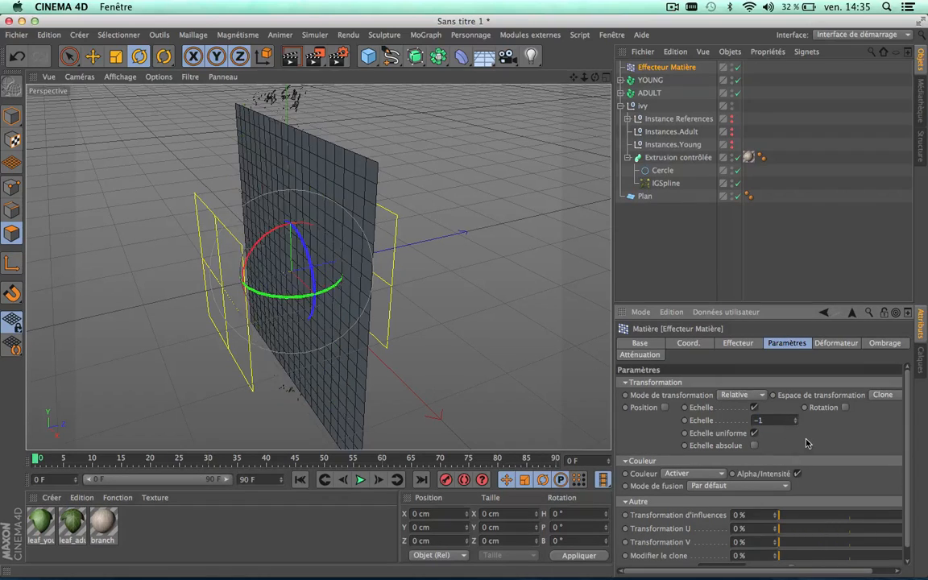
# - Try moving the Effecteur Matière back and forth through the wall along its Z axis to test the leaf scaling, and undo the moves
pyautogui.moveTo(593, 78)
pyautogui.mouseDown()
pyautogui.moveTo(562, 61)
pyautogui.moveTo(593, 76)
pyautogui.mouseUp()
pyautogui.scroll(-5, 373, 219)
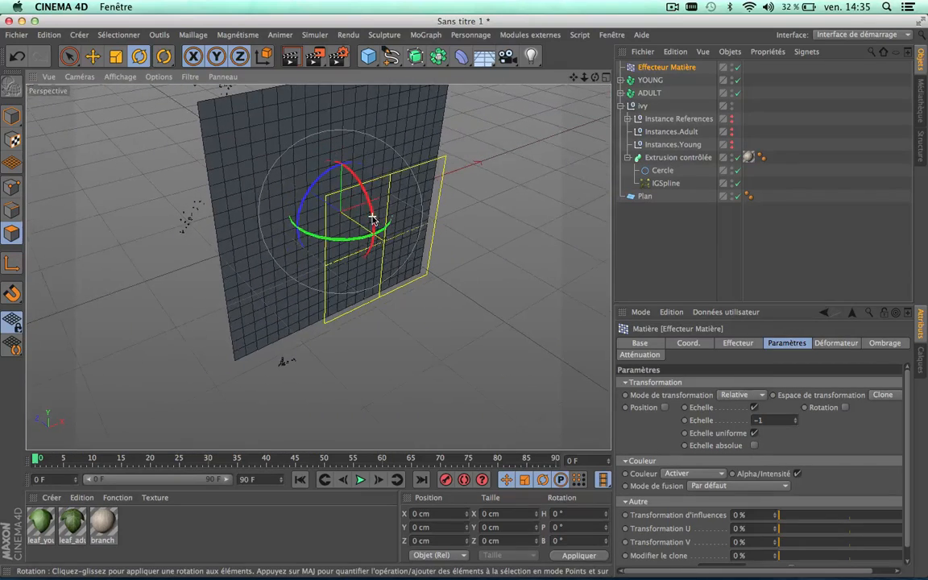
pyautogui.click(93, 55)
pyautogui.moveTo(296, 182)
pyautogui.mouseDown()
pyautogui.moveTo(365, 234)
pyautogui.moveTo(282, 178)
pyautogui.moveTo(350, 217)
pyautogui.moveTo(305, 186)
pyautogui.mouseUp()
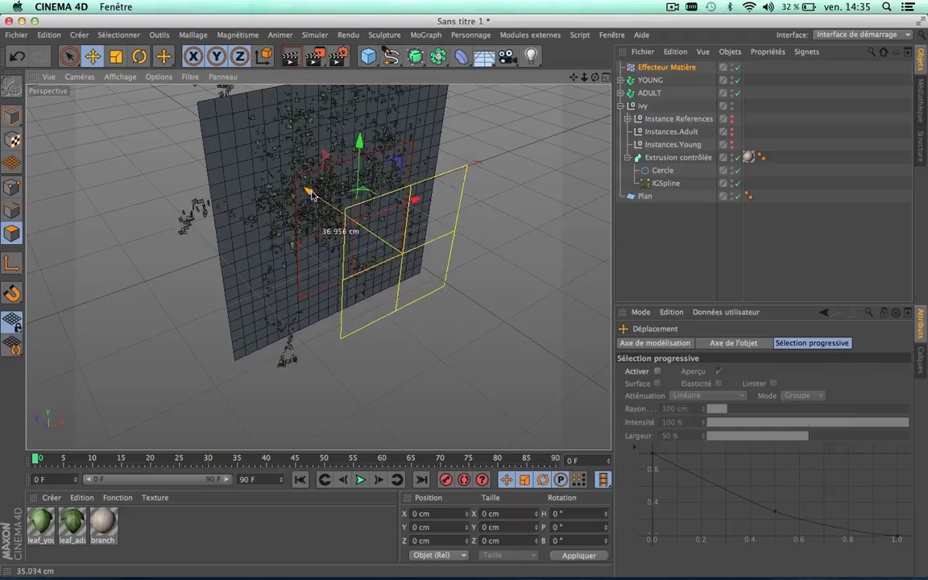
pyautogui.moveTo(313, 198); pyautogui.dragTo(311, 196)
pyautogui.scroll(6, 300, 149)
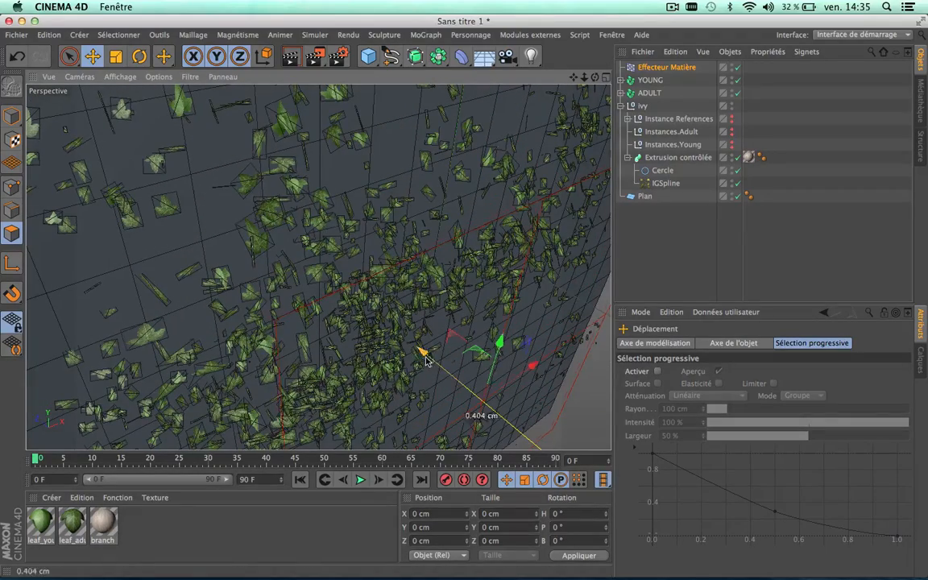
pyautogui.moveTo(426, 360)
pyautogui.mouseDown()
pyautogui.moveTo(395, 318)
pyautogui.moveTo(461, 376)
pyautogui.moveTo(424, 348)
pyautogui.mouseUp()
pyautogui.scroll(-3, 286, 281)
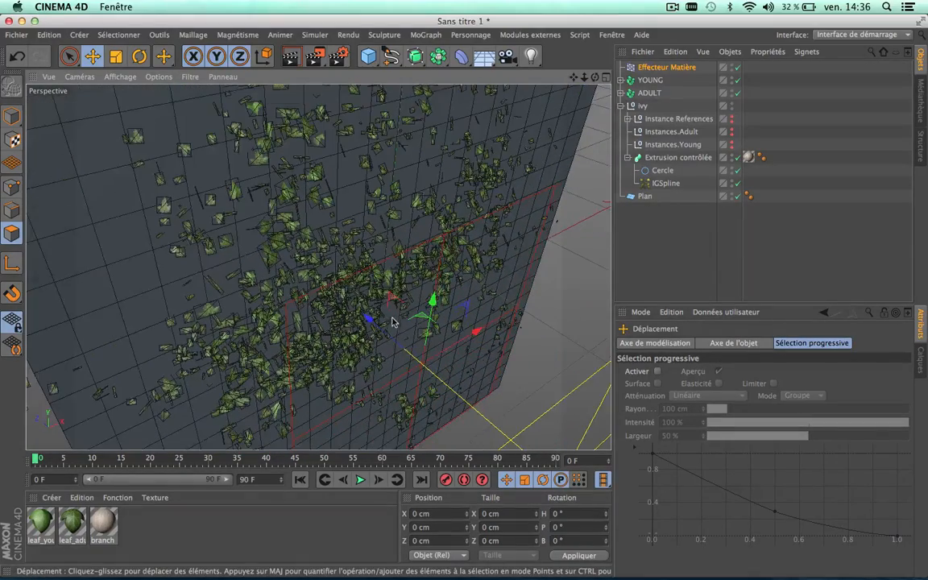
pyautogui.moveTo(380, 325); pyautogui.dragTo(337, 269)
pyautogui.scroll(-5, 385, 315)
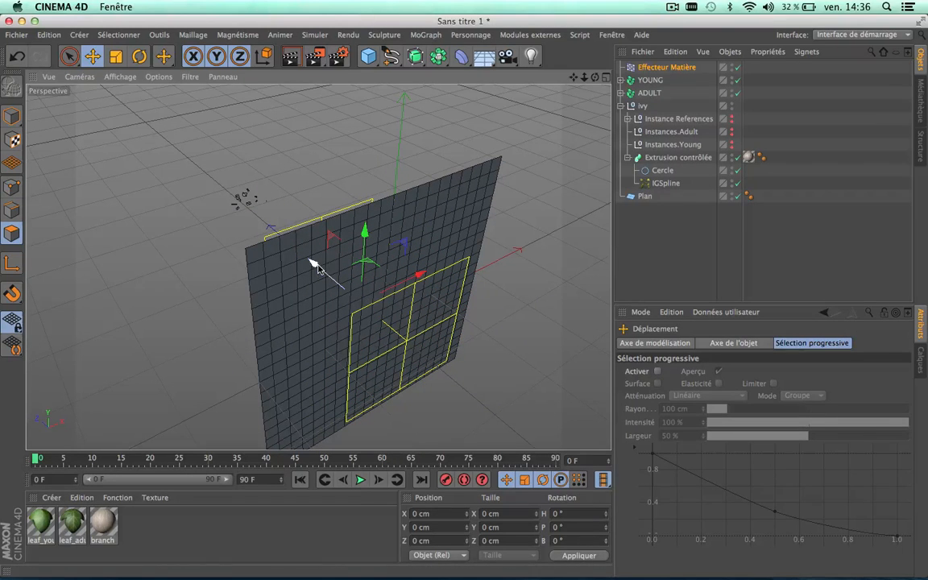
pyautogui.press('super+z')
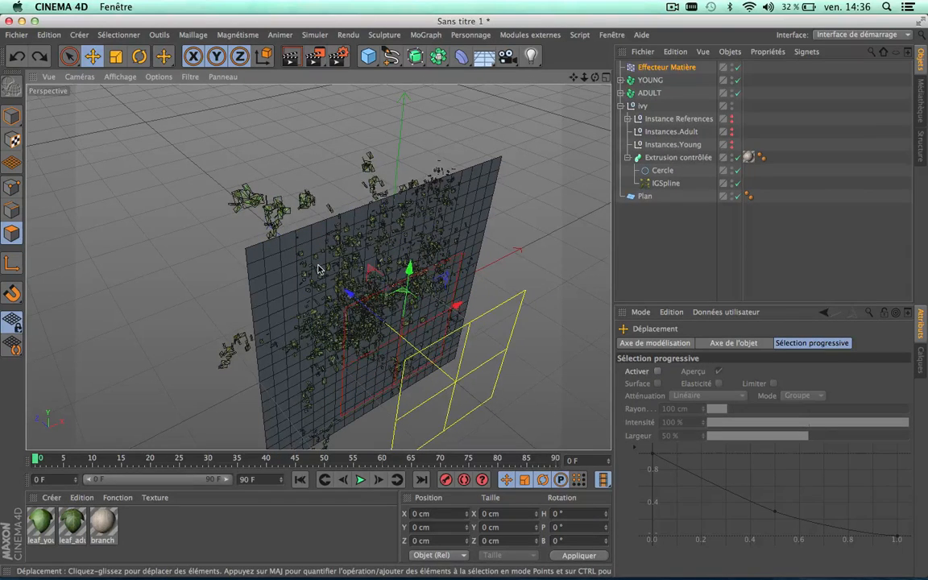
pyautogui.press('super+y')
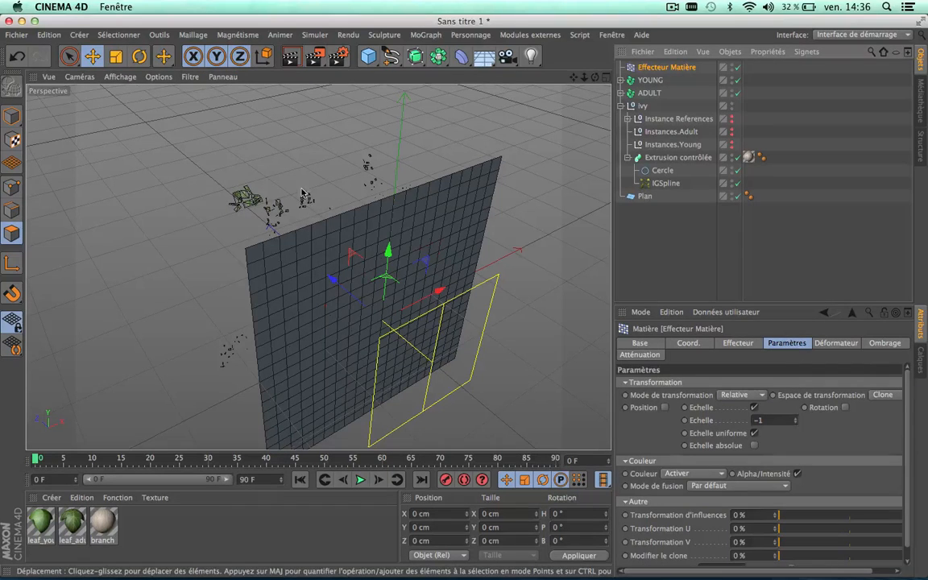
# - Rotate the Effecteur Matière to a pitch of -90° so that its linear falloff runs vertically
pyautogui.click(139, 56)
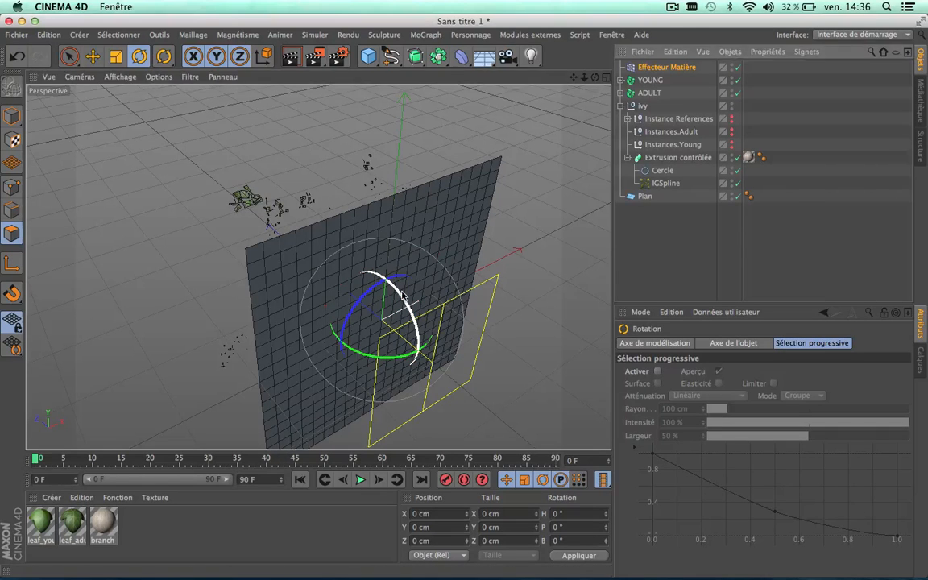
pyautogui.moveTo(367, 271); pyautogui.dragTo(303, 181)
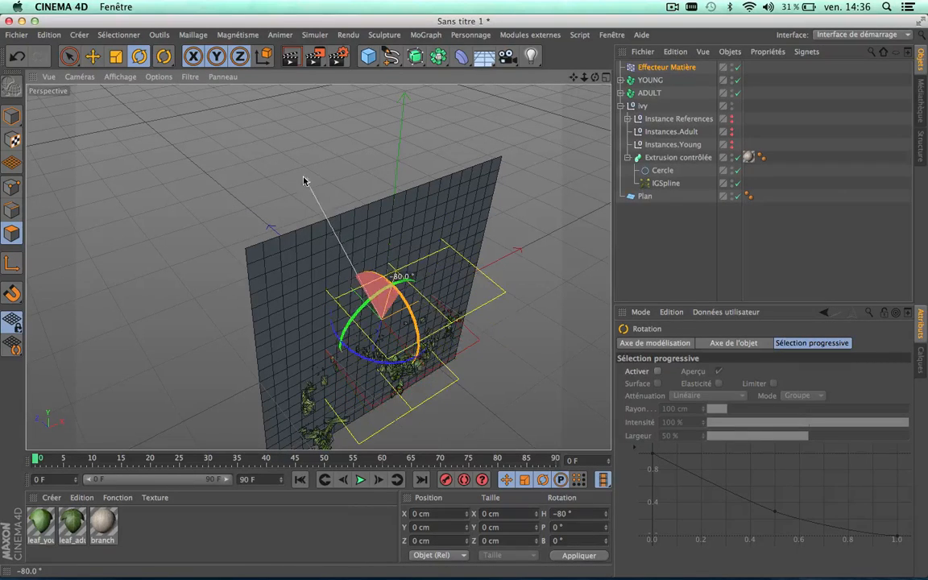
pyautogui.moveTo(271, 146); pyautogui.dragTo(264, 170)
pyautogui.press('Escape')
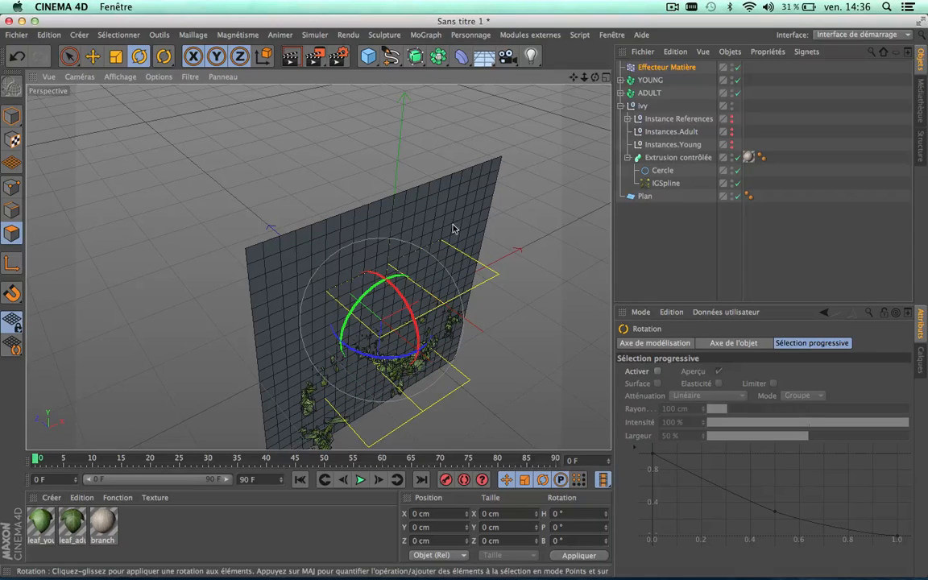
# - Move the Effecteur Matière up and down along the ivy to test how the leaves grow
pyautogui.keyDown('alt'); pyautogui.moveTo(563, 102); pyautogui.dragTo(241, 129); pyautogui.keyUp('alt')
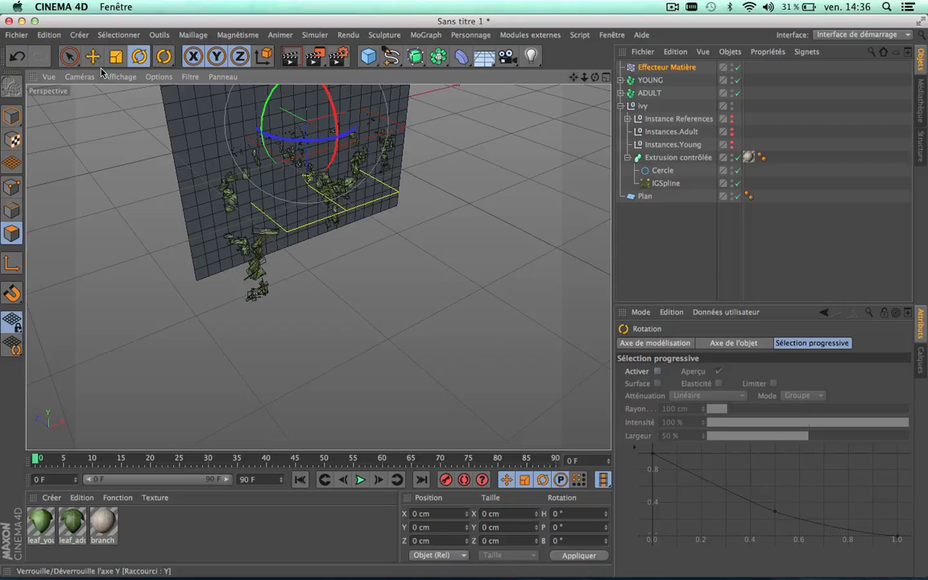
pyautogui.click(92, 55)
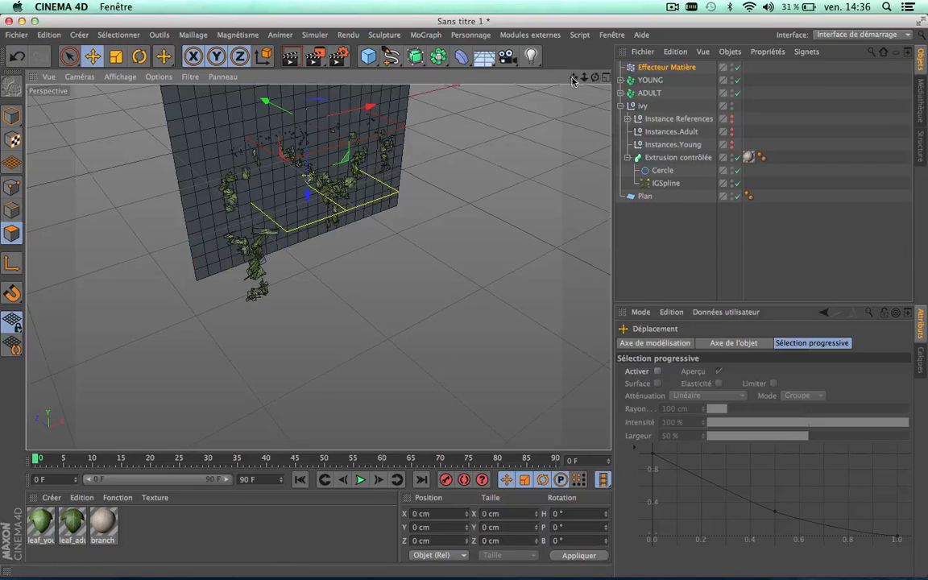
pyautogui.moveTo(571, 81); pyautogui.dragTo(303, 94)
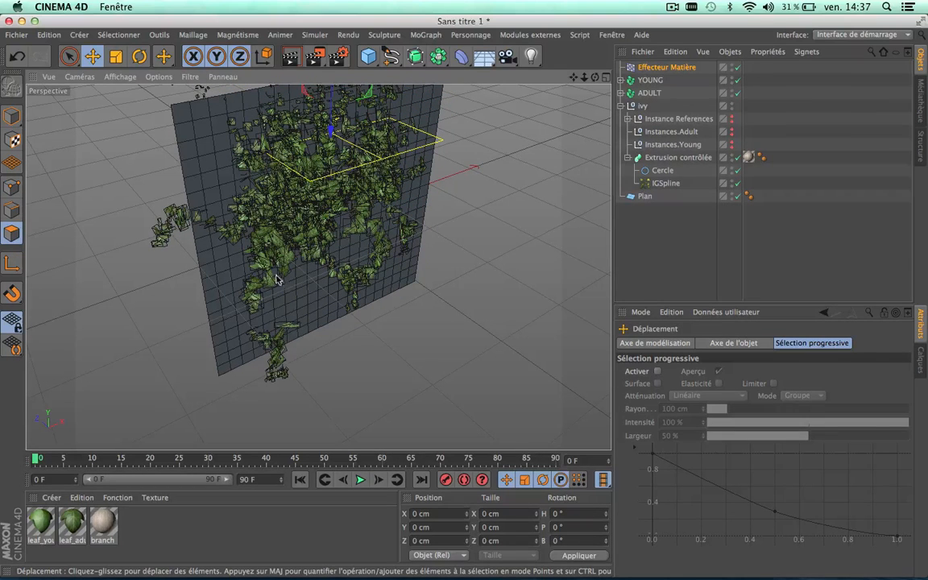
pyautogui.moveTo(318, 141); pyautogui.dragTo(323, 281)
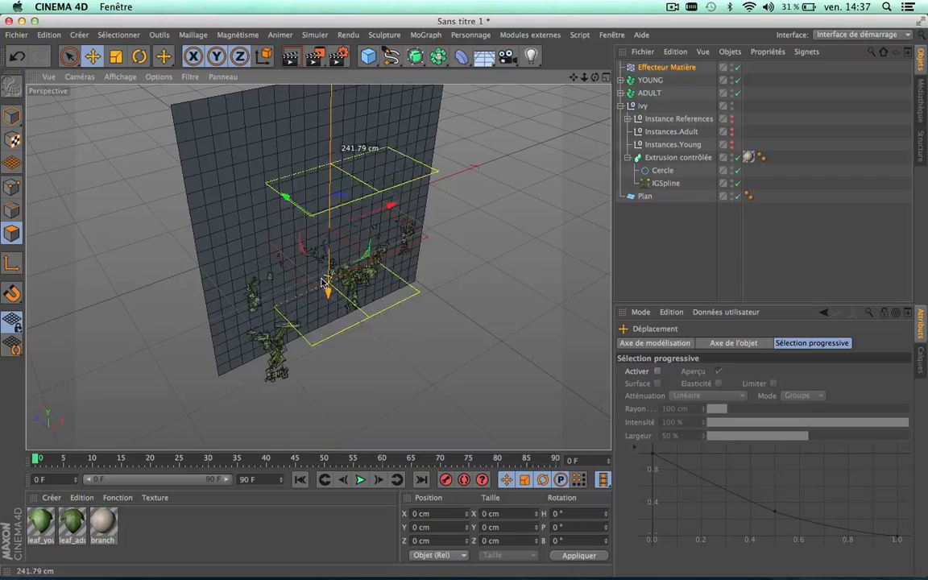
pyautogui.moveTo(319, 239); pyautogui.dragTo(322, 218)
pyautogui.keyDown('alt'); pyautogui.moveTo(448, 117); pyautogui.dragTo(421, 128, button='middle'); pyautogui.keyUp('alt')
# - Test another vertical pass over the ivy and place the Effecteur Matière below the plane at about Y -316 cm
pyautogui.moveTo(301, 235); pyautogui.dragTo(325, 436)
pyautogui.moveTo(573, 76); pyautogui.dragTo(568, 113)
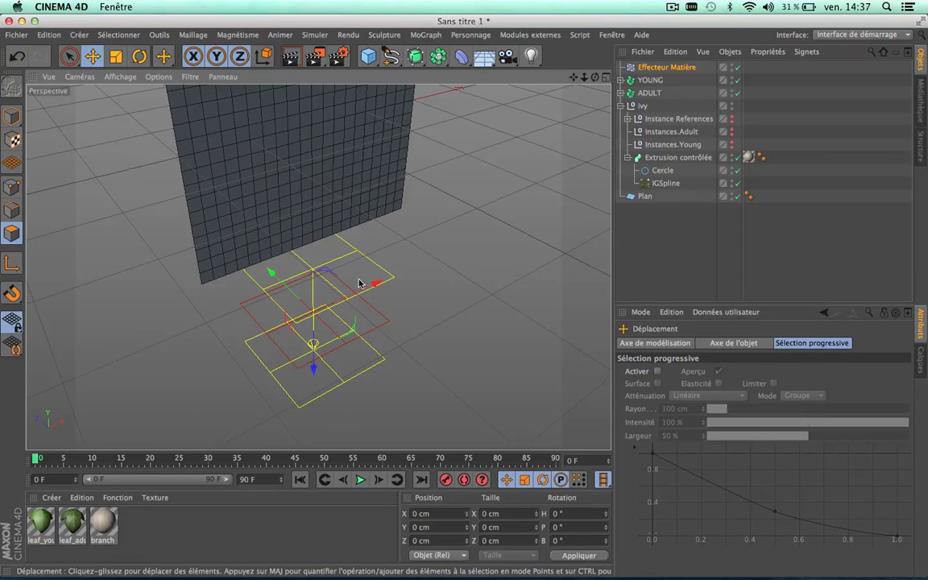
pyautogui.moveTo(313, 345); pyautogui.dragTo(310, 181)
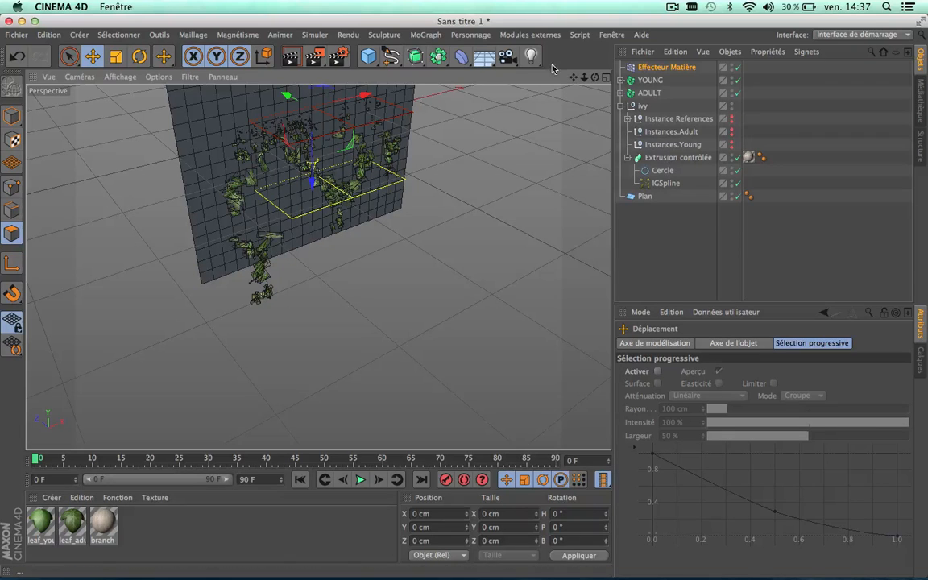
pyautogui.moveTo(574, 76); pyautogui.dragTo(571, 138)
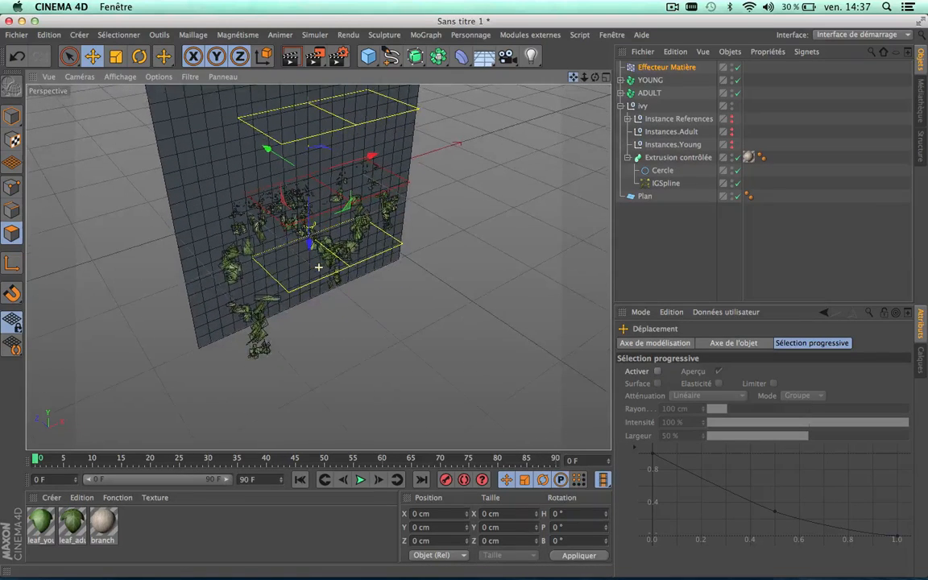
pyautogui.moveTo(313, 187); pyautogui.dragTo(318, 381)
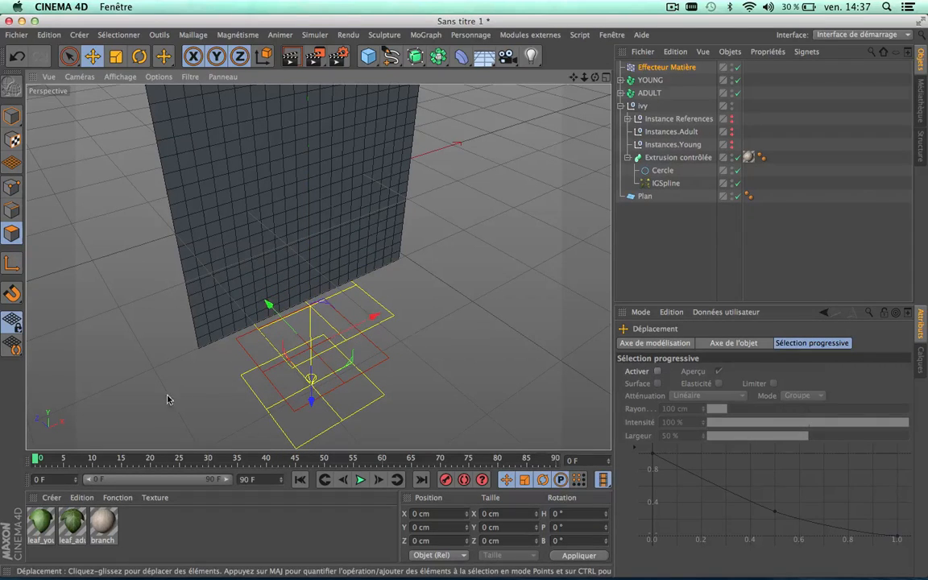
# - Go to frame 35 and keyframe the Effecteur Matière's Position Y at -315.817 cm, leaving Position X at 0 cm
pyautogui.click(83, 459)
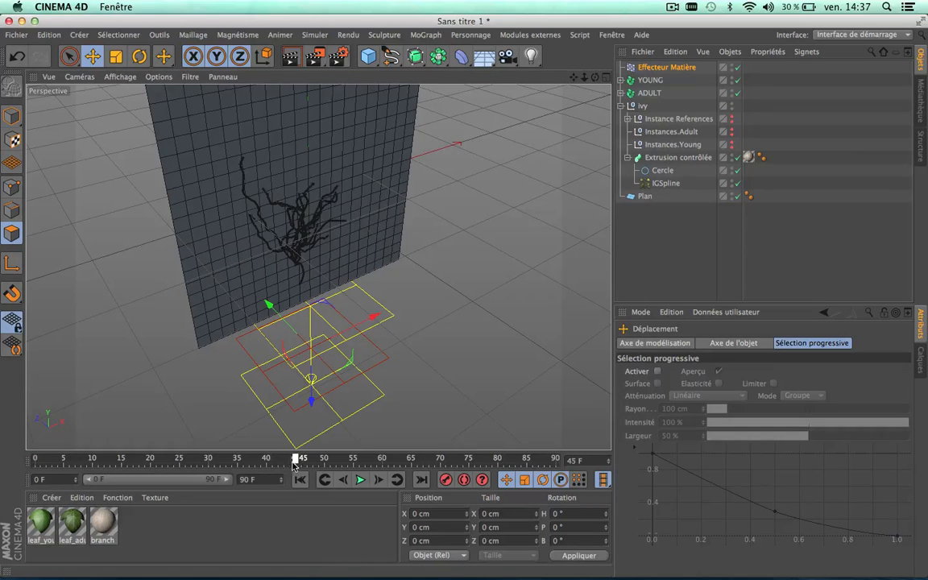
pyautogui.moveTo(294, 461); pyautogui.dragTo(202, 459)
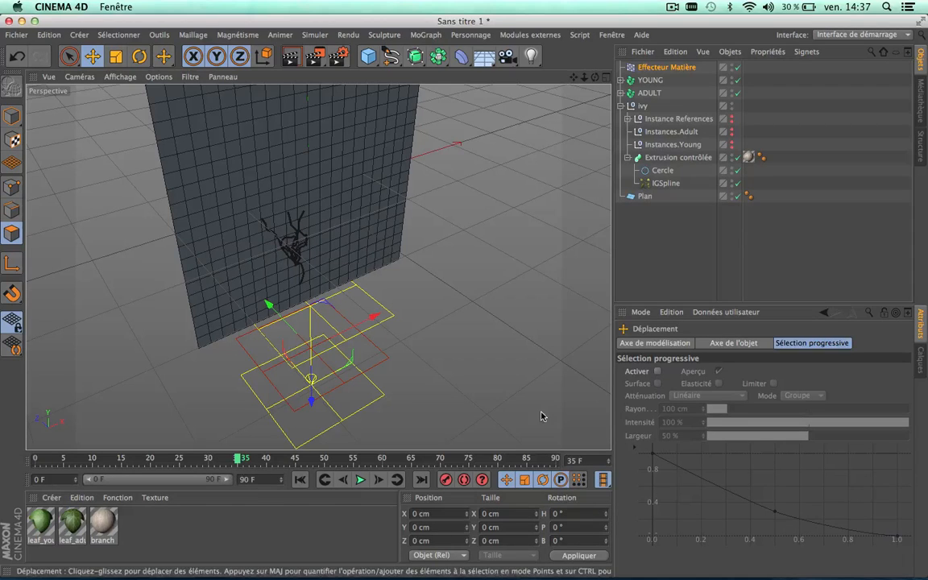
pyautogui.click(666, 67)
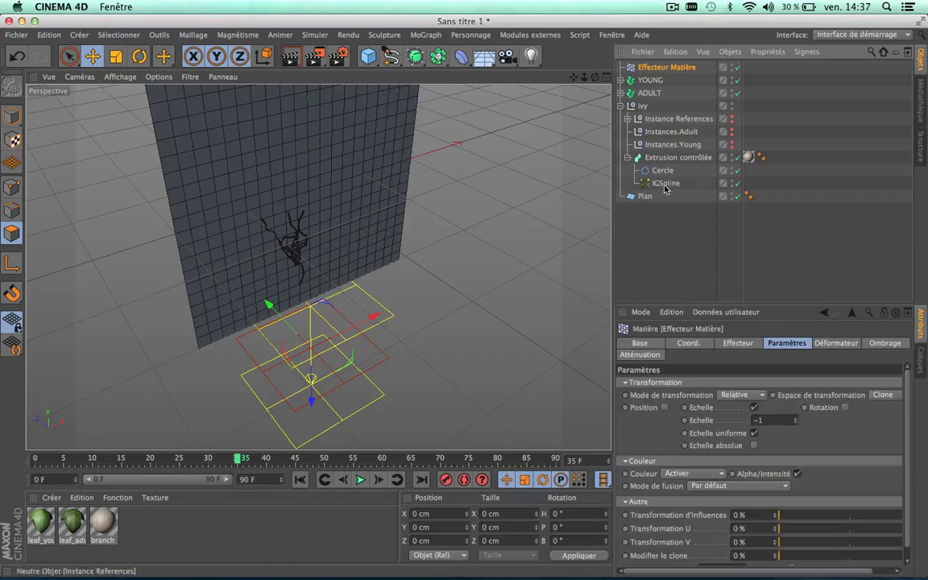
pyautogui.click(689, 345)
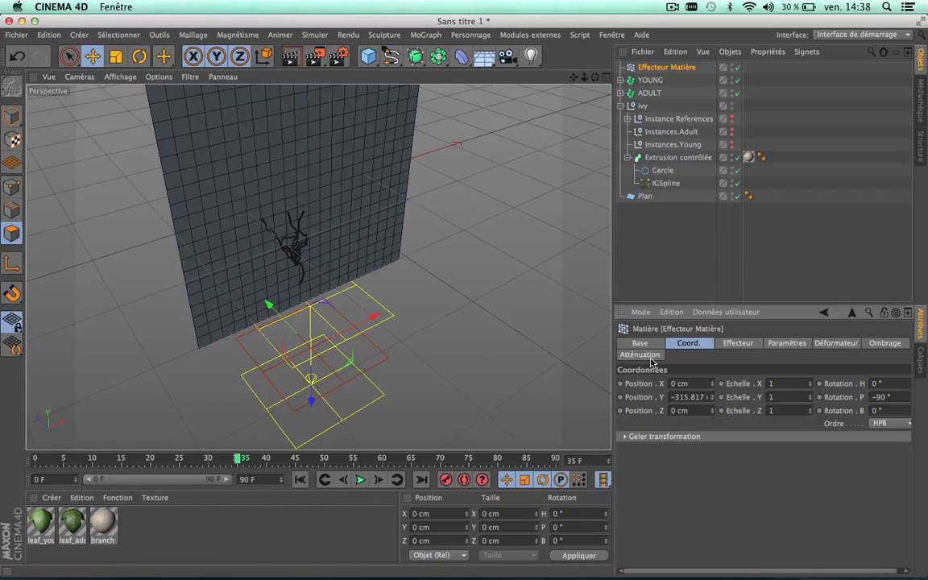
pyautogui.moveTo(711, 382); pyautogui.dragTo(733, 383)
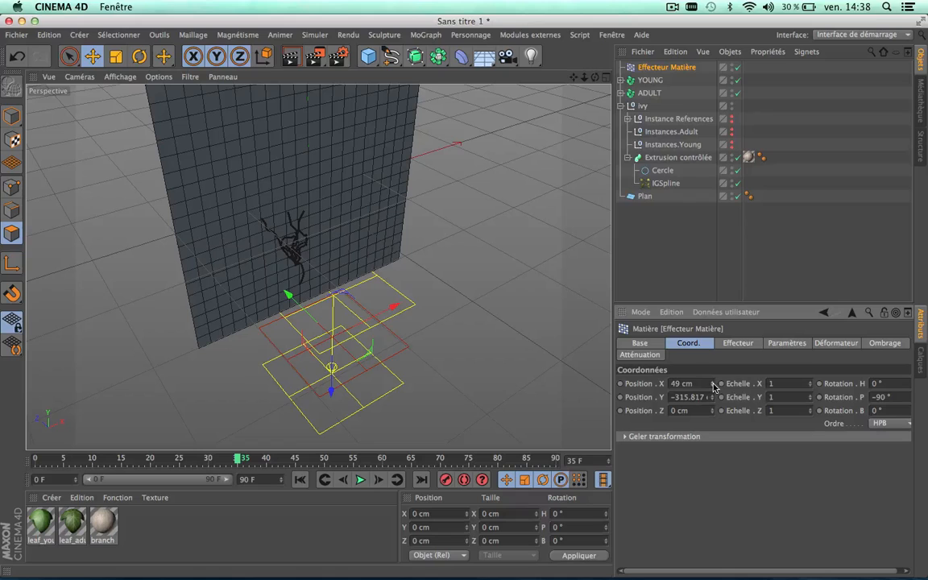
pyautogui.press('super+z')
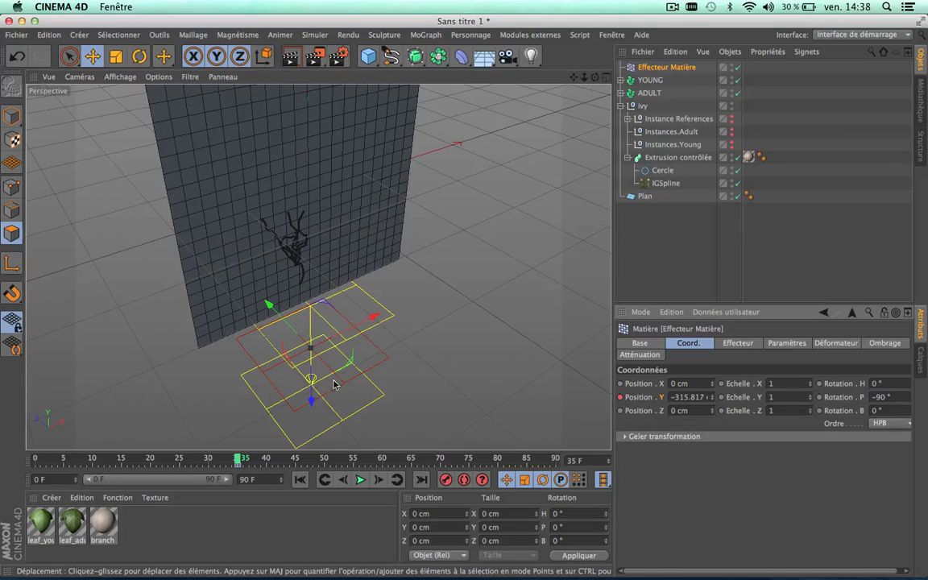
# - Keyframe the Effecteur Matière's position, scale and rotation at frame 35 and extend the timeline's end to frame 120
pyautogui.keyDown('ctrl'); pyautogui.click(237, 461); pyautogui.keyUp('ctrl')
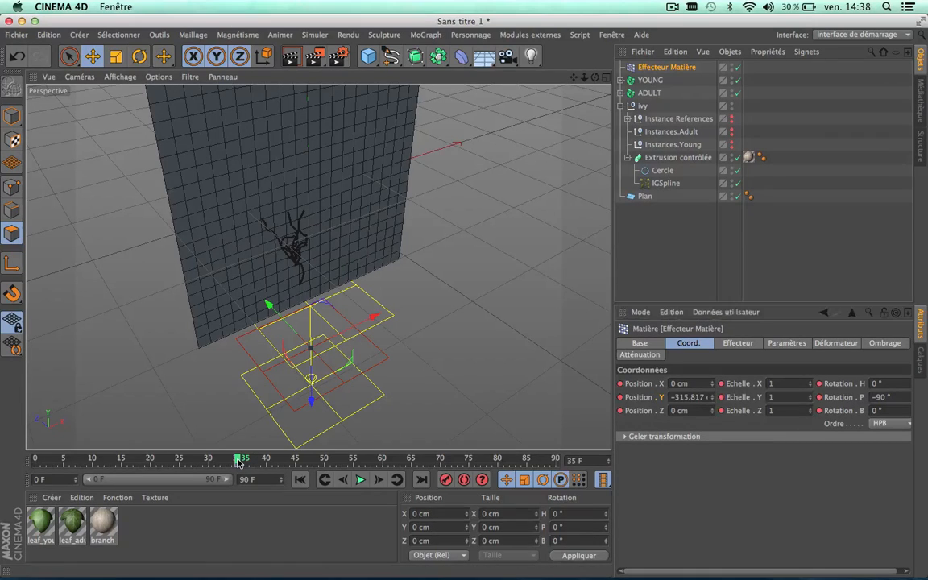
pyautogui.moveTo(292, 459); pyautogui.dragTo(521, 459)
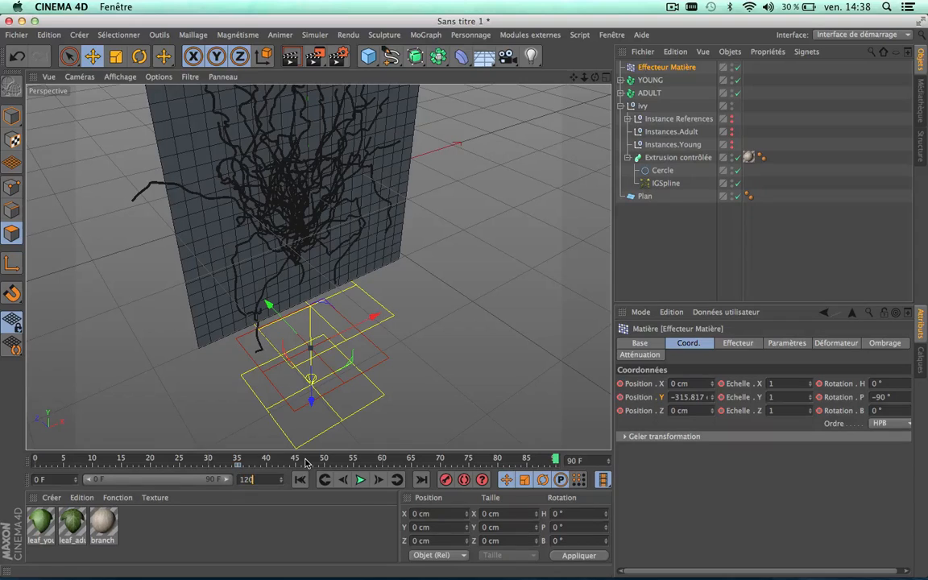
pyautogui.click(278, 541)
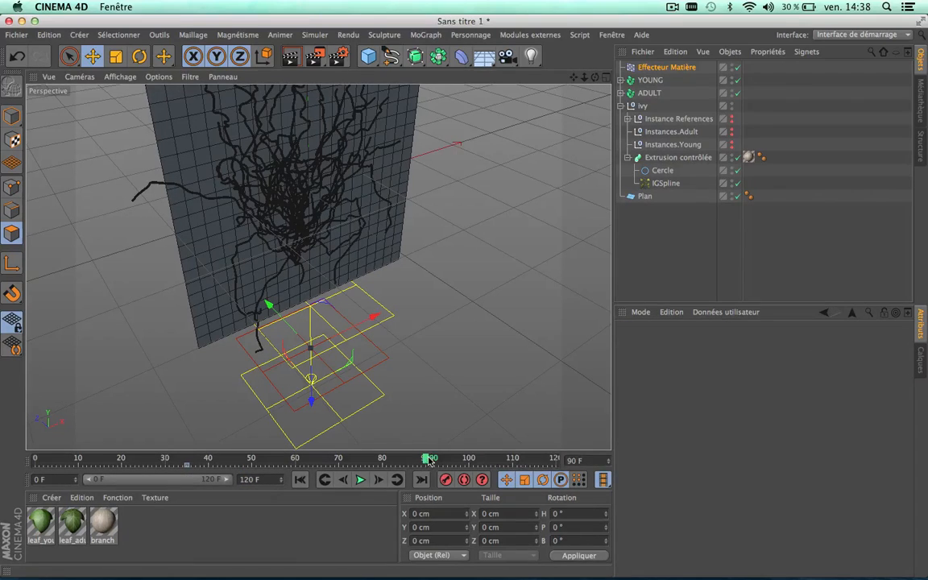
# - At frame 120, raise the Effecteur Matière above the plane to Position Y 366.293 cm and keyframe it
pyautogui.click(644, 69)
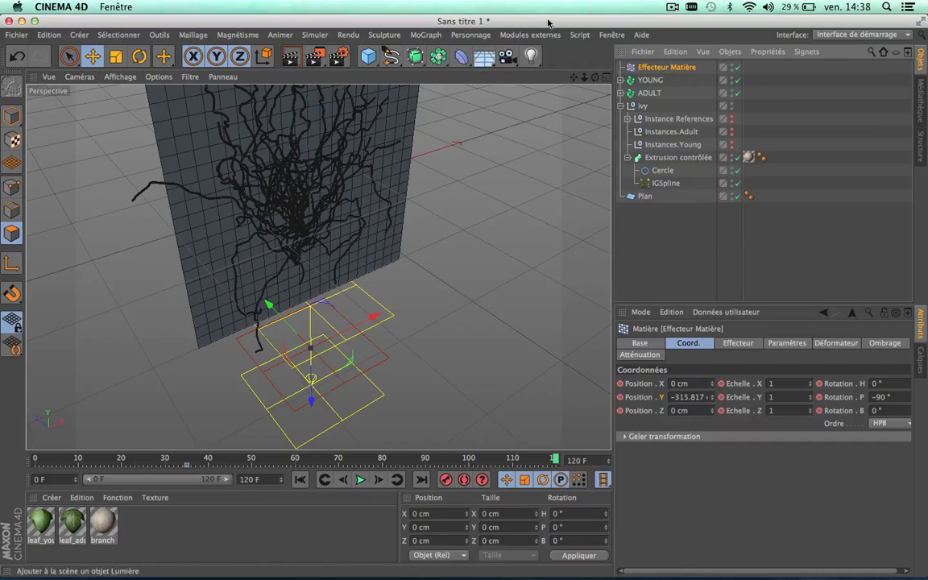
pyautogui.keyDown('alt'); pyautogui.moveTo(402, 157); pyautogui.dragTo(475, 143); pyautogui.keyUp('alt')
pyautogui.scroll(-3, 475, 144)
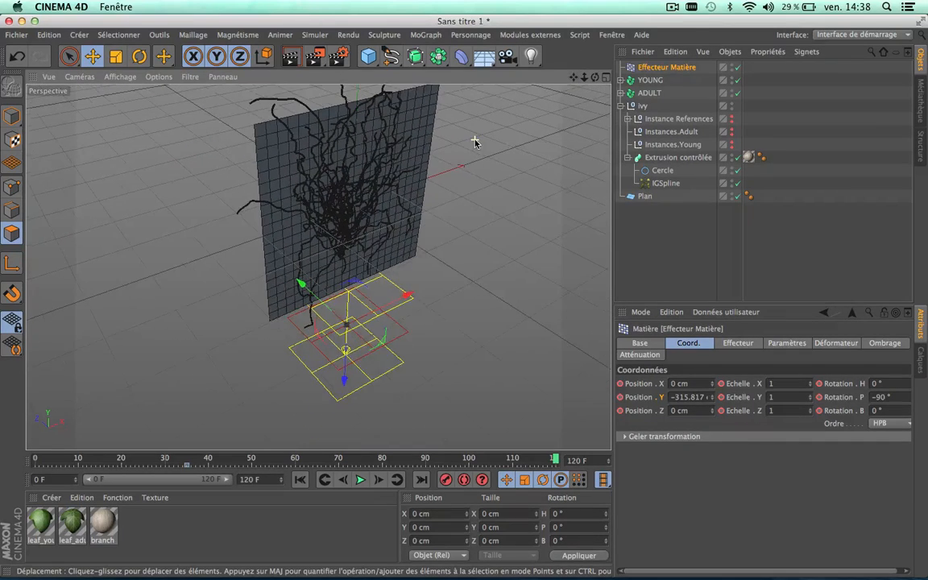
pyautogui.moveTo(351, 360); pyautogui.dragTo(343, 84)
pyautogui.moveTo(573, 75); pyautogui.dragTo(569, 131)
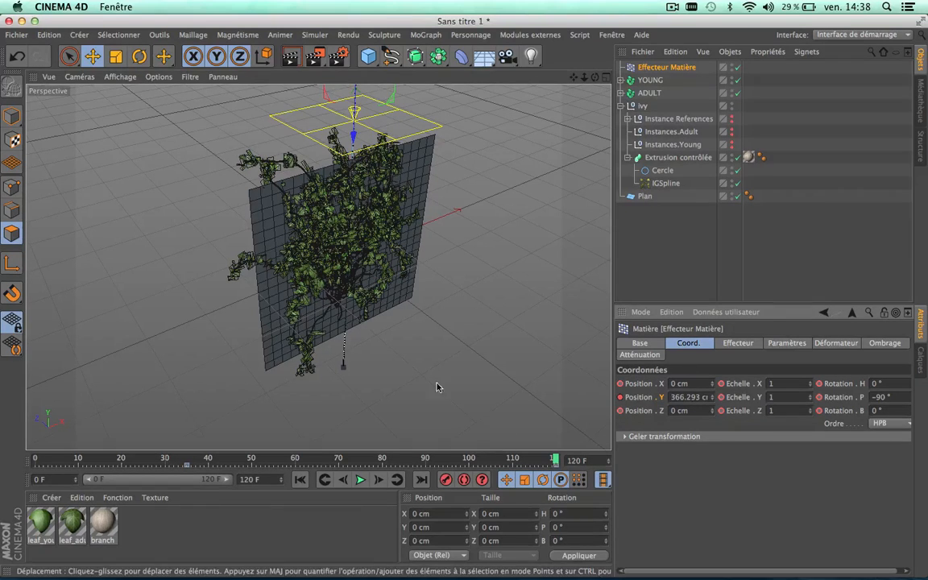
# - Scrub and play the animation, stopping at frame 80 to inspect how the leaves grow along the branches
pyautogui.scroll(2, 359, 284)
pyautogui.moveTo(573, 76); pyautogui.dragTo(504, 76)
pyautogui.click(307, 457)
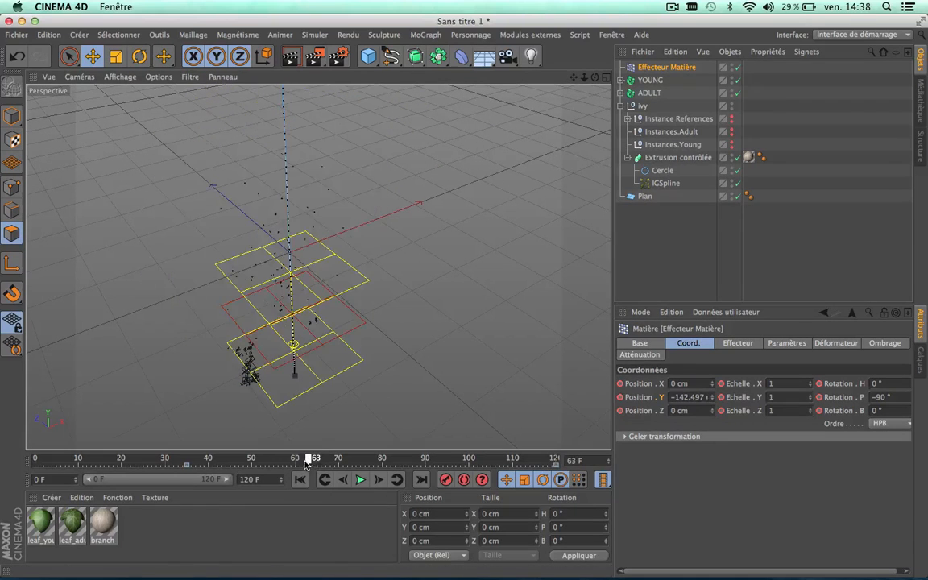
pyautogui.moveTo(261, 461); pyautogui.dragTo(33, 458)
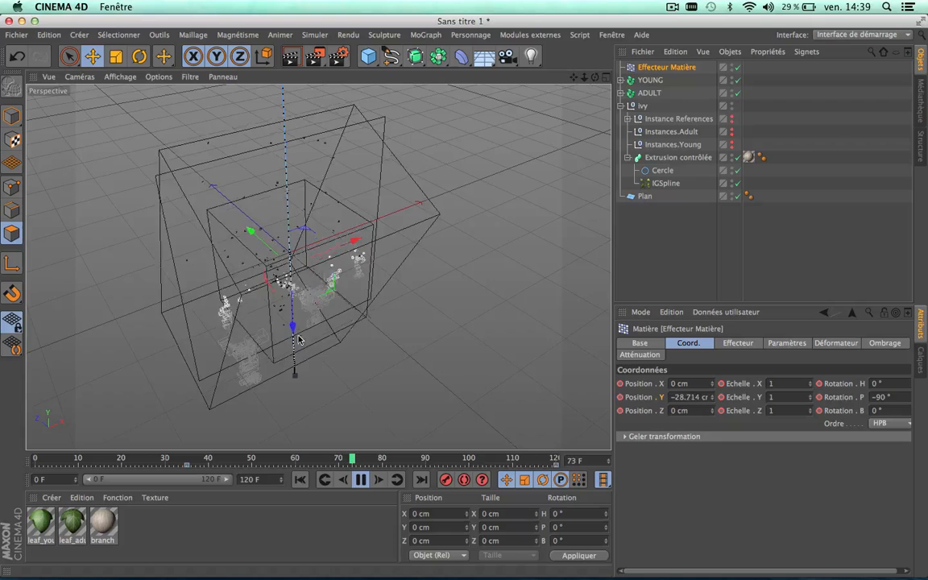
pyautogui.click(387, 457)
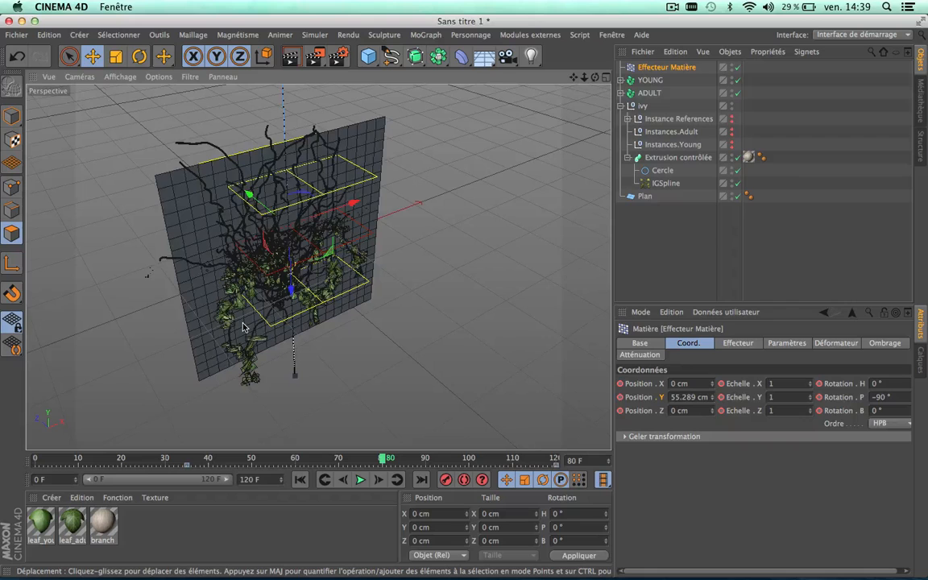
pyautogui.keyDown('alt'); pyautogui.moveTo(243, 326); pyautogui.dragTo(244, 327); pyautogui.keyUp('alt')
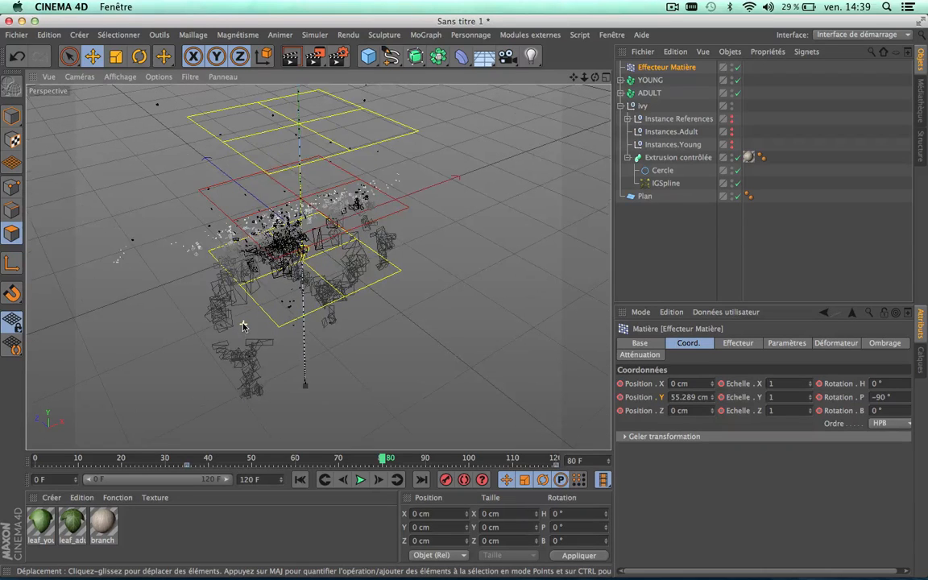
# - Select the IGSpline and the Extrusion contrôlée, collapse the ivy hierarchy and return to frame 0
pyautogui.click(665, 183)
pyautogui.click(677, 157)
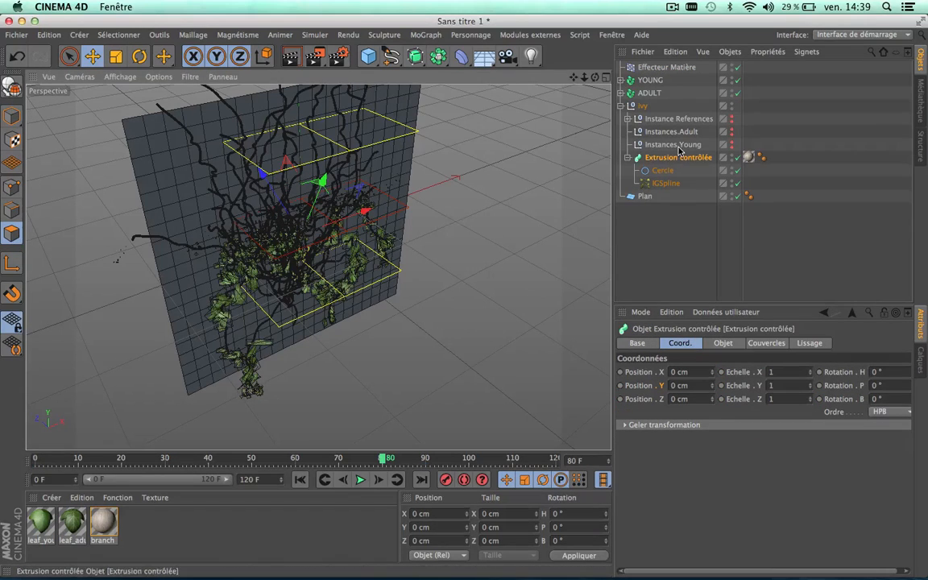
pyautogui.click(621, 107)
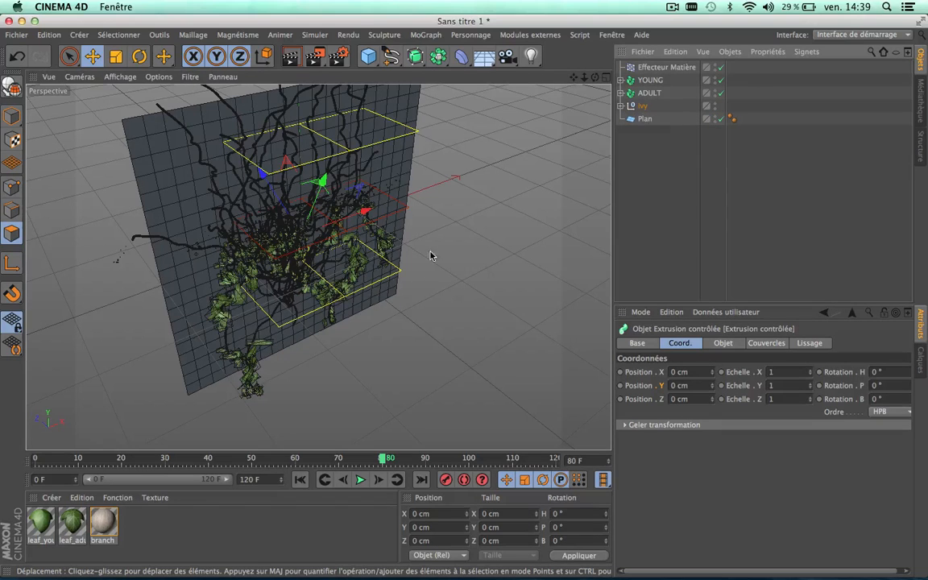
pyautogui.hotkey('shift', 'f')
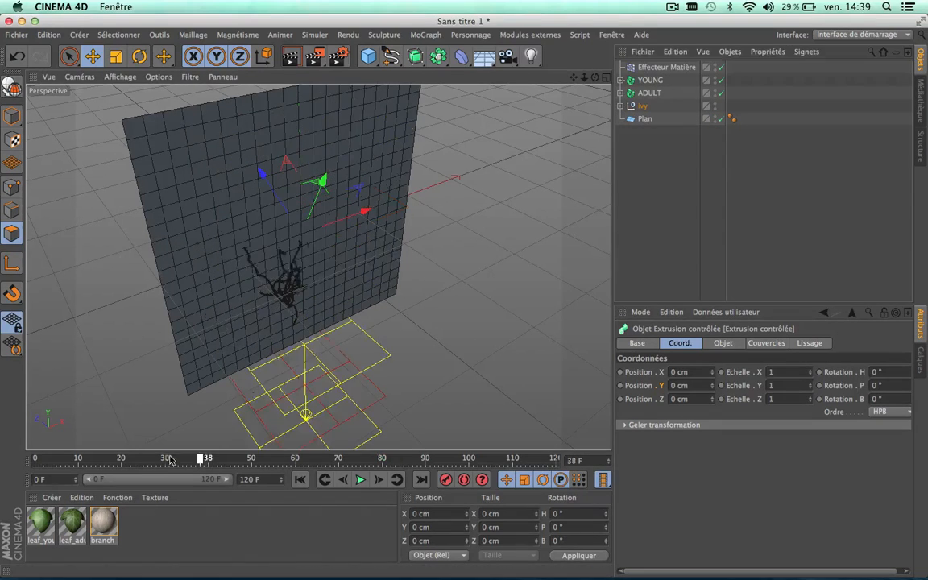
# - Set the render output's frame range to Toutes les images
pyautogui.click(339, 55)
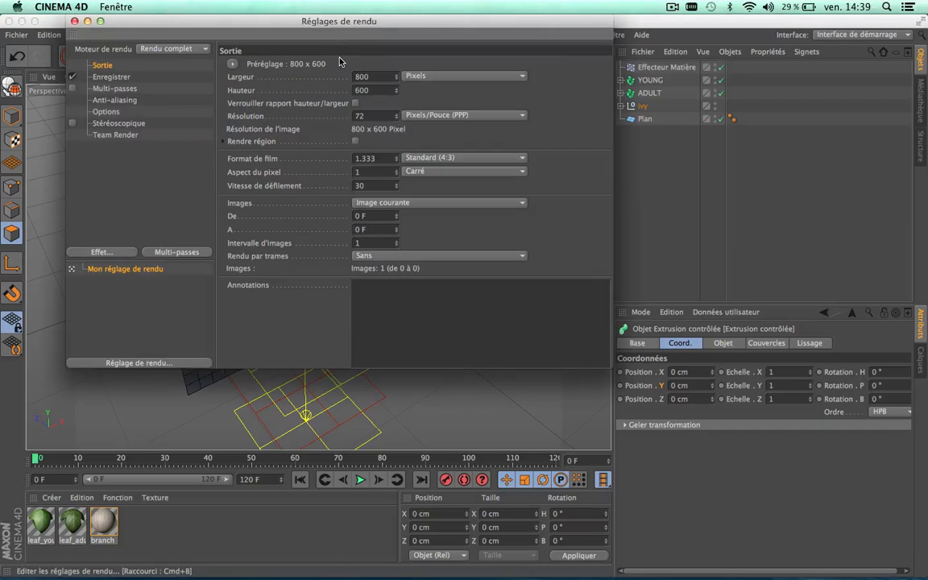
pyautogui.click(411, 202)
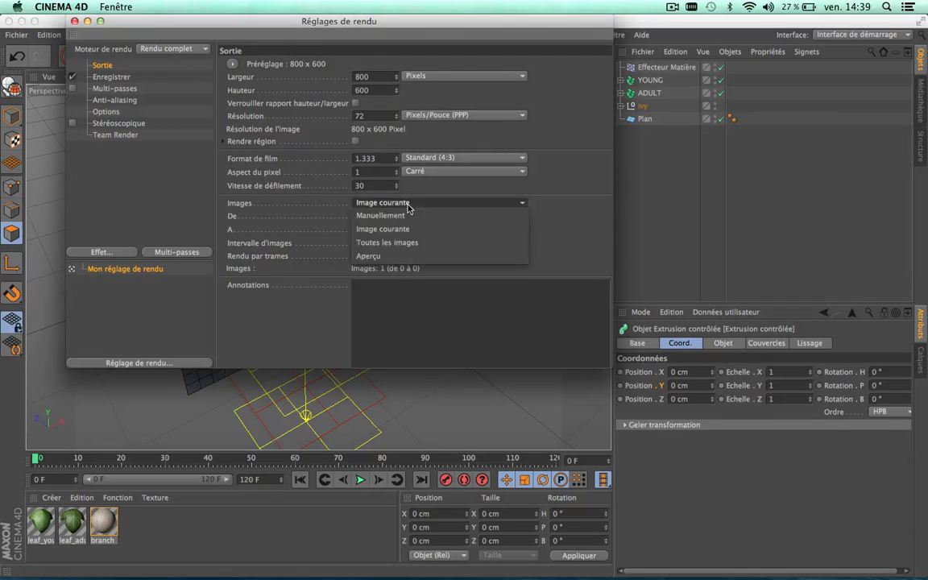
pyautogui.click(399, 241)
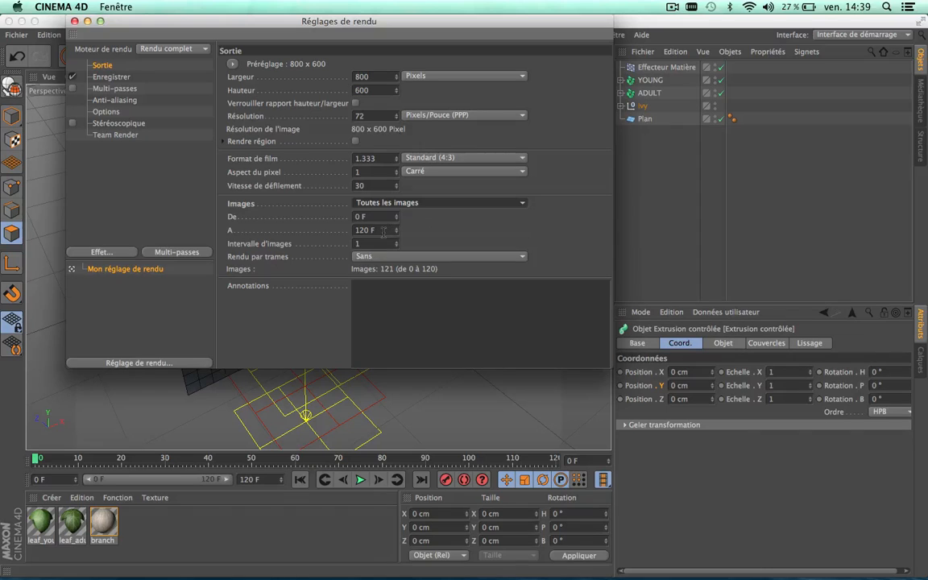
# - Save the render to the desktop as branche in Film QuickTime format, and close the render settings
pyautogui.click(113, 77)
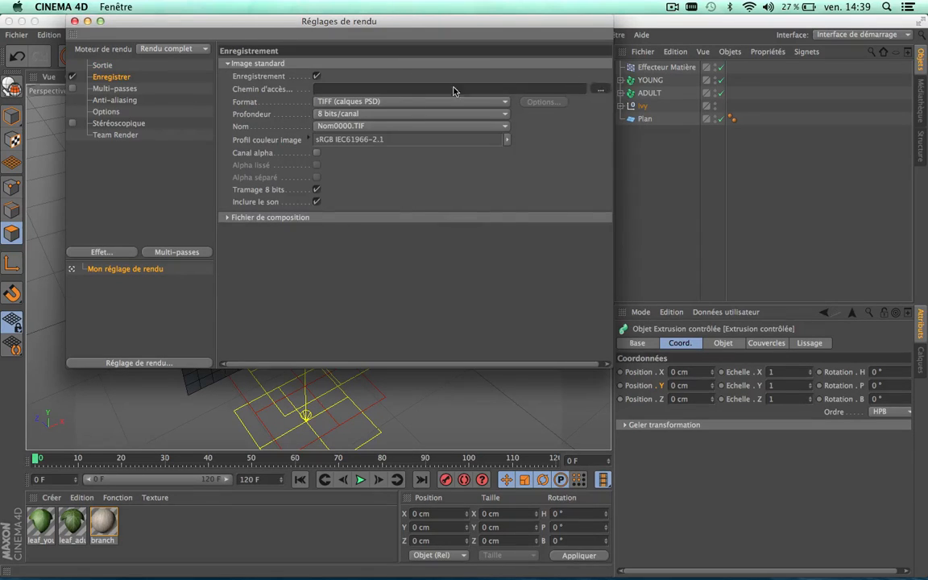
pyautogui.click(597, 87)
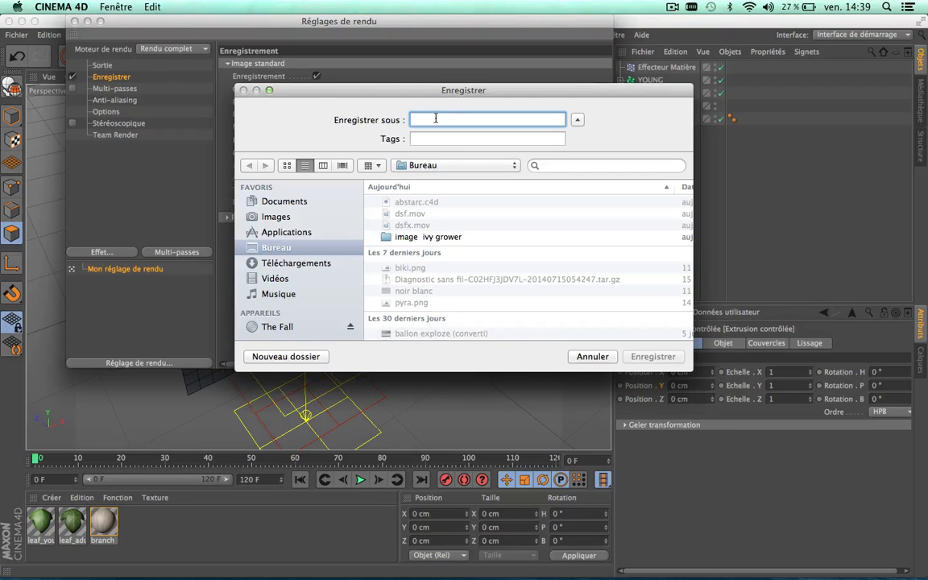
pyautogui.write('branche')
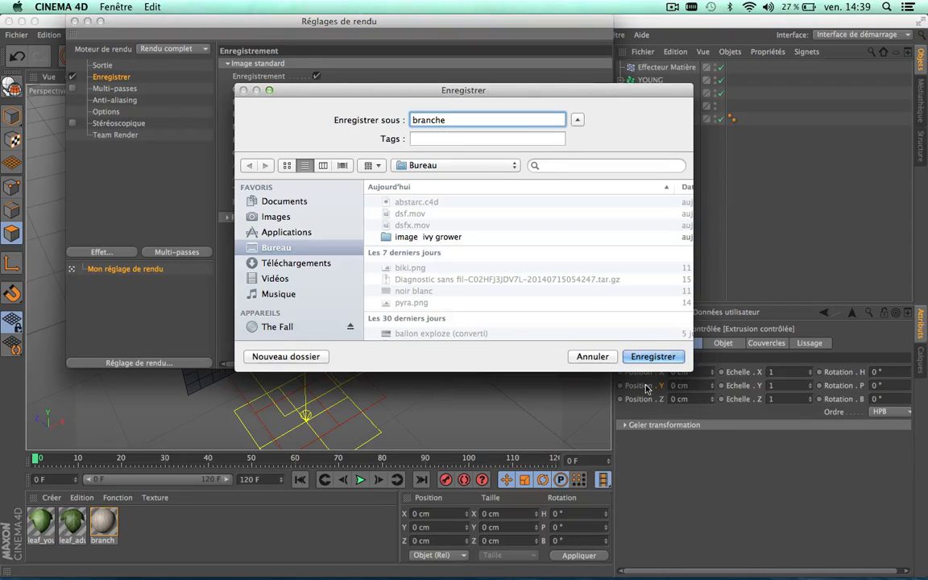
pyautogui.click(657, 356)
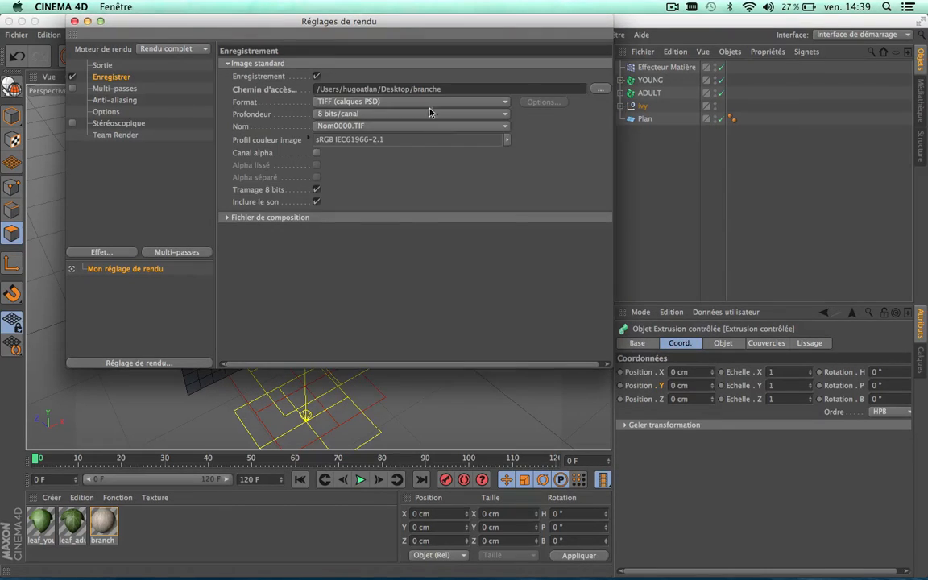
pyautogui.click(395, 100)
pyautogui.click(352, 503)
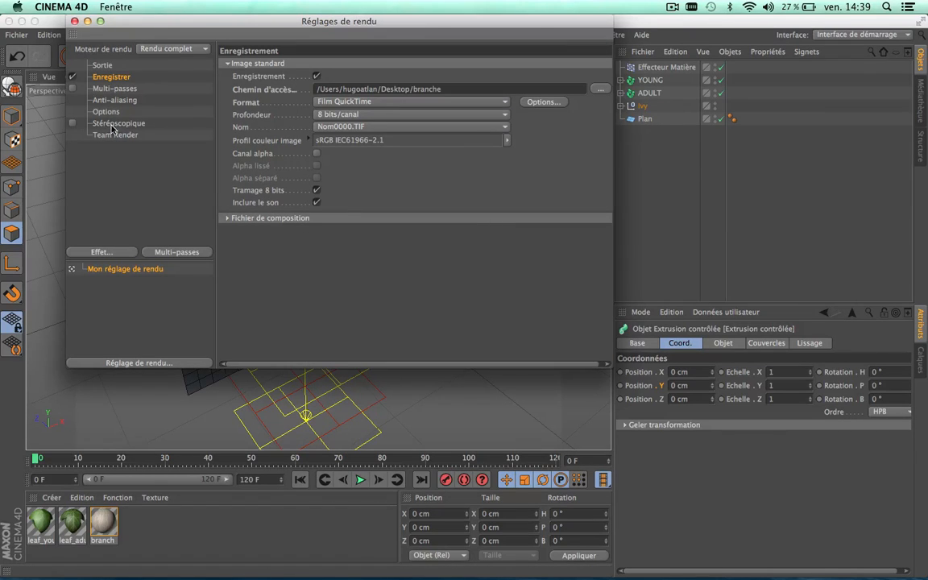
pyautogui.click(74, 21)
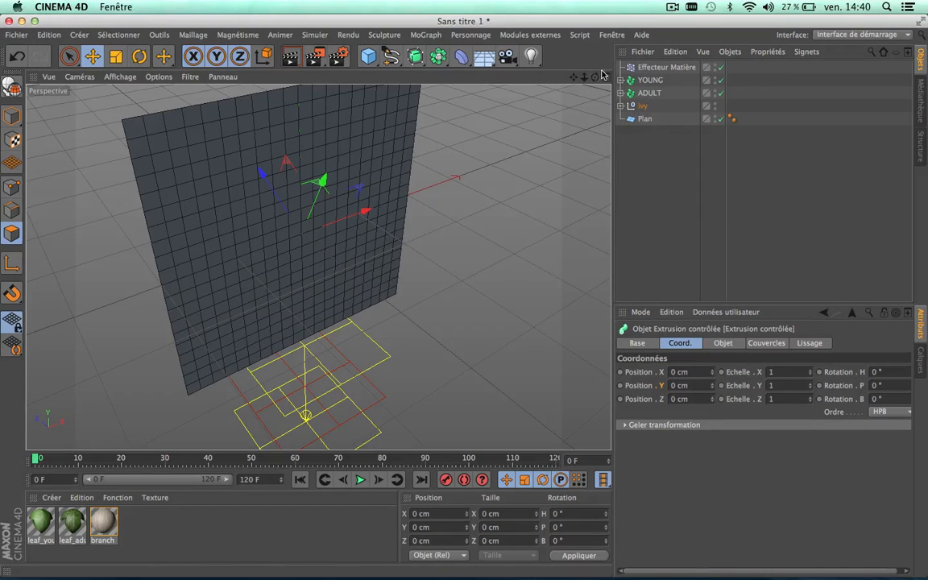
# - Reframe the perspective view around the whole plane and play the ivy growth up to about frame 50
pyautogui.keyDown('alt'); pyautogui.moveTo(318, 266); pyautogui.dragTo(346, 379); pyautogui.keyUp('alt')
pyautogui.click(361, 479)
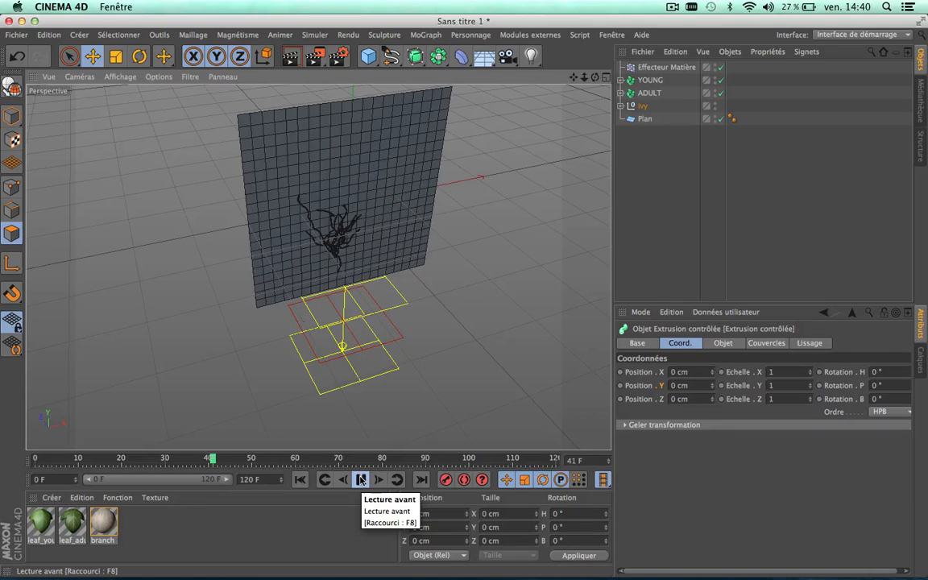
pyautogui.click(361, 479)
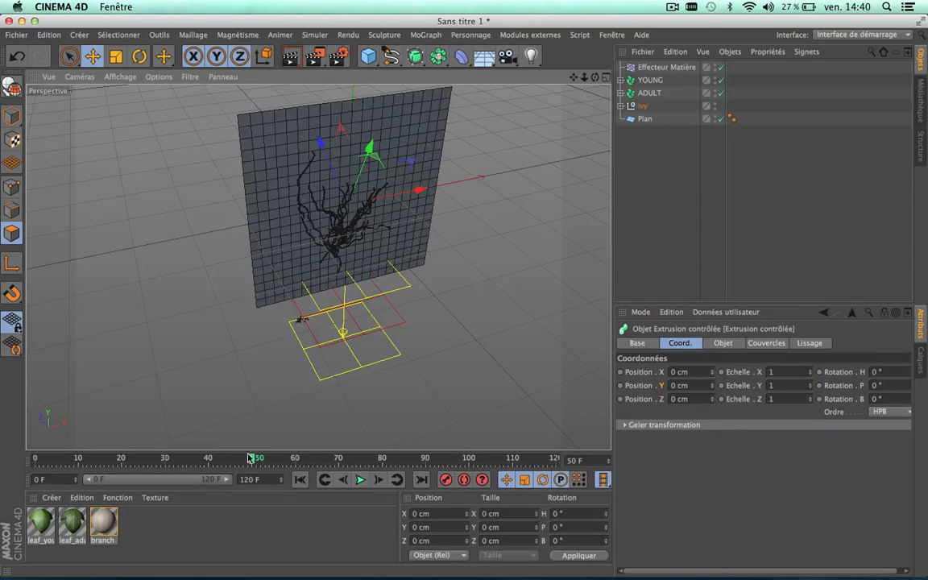
# - Return to frame 0 and render the full animation in the Visualiseur
pyautogui.click(126, 457)
pyautogui.click(36, 457)
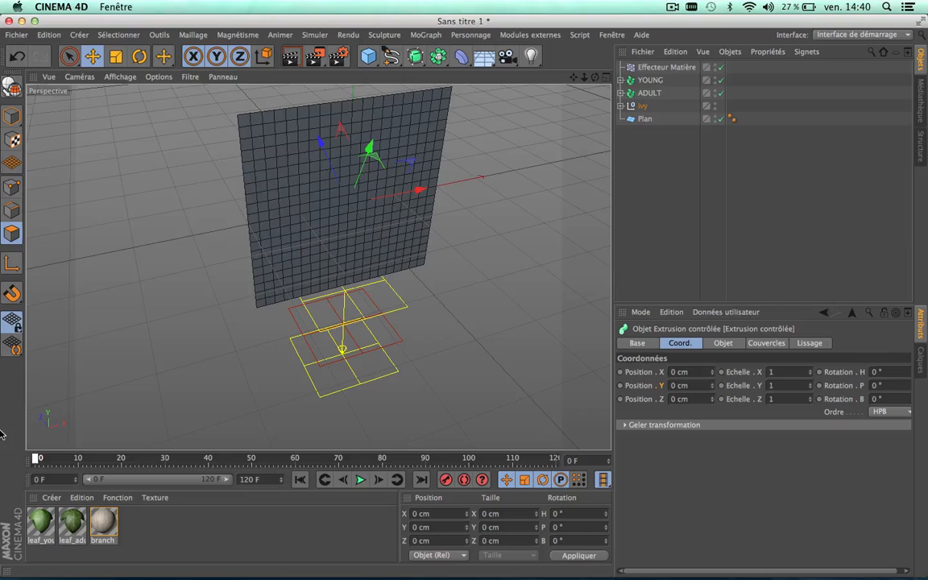
pyautogui.click(316, 61)
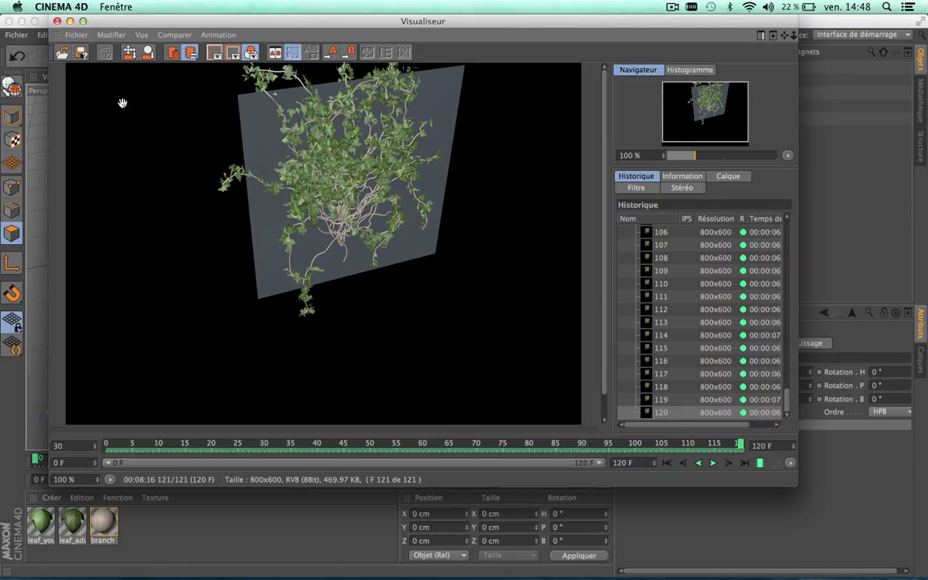
# - Minimize the Visualiseur and the main scene window, and open branche.mov from the desktop in QuickTime Player
pyautogui.click(70, 22)
pyautogui.click(21, 21)
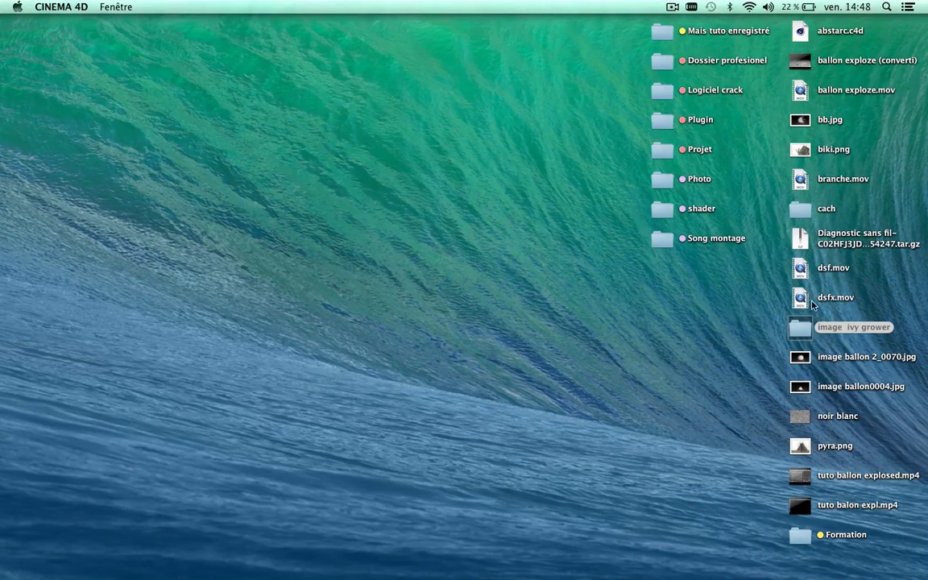
pyautogui.doubleClick(801, 181)
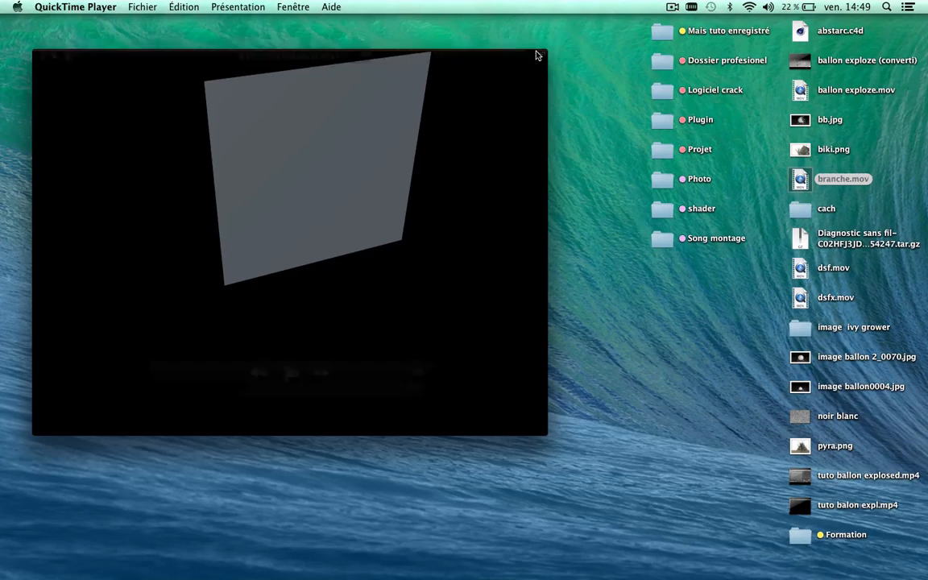
# - Play the rendered ivy movie twice in full screen to review the branch and leaf growth
pyautogui.click(538, 55)
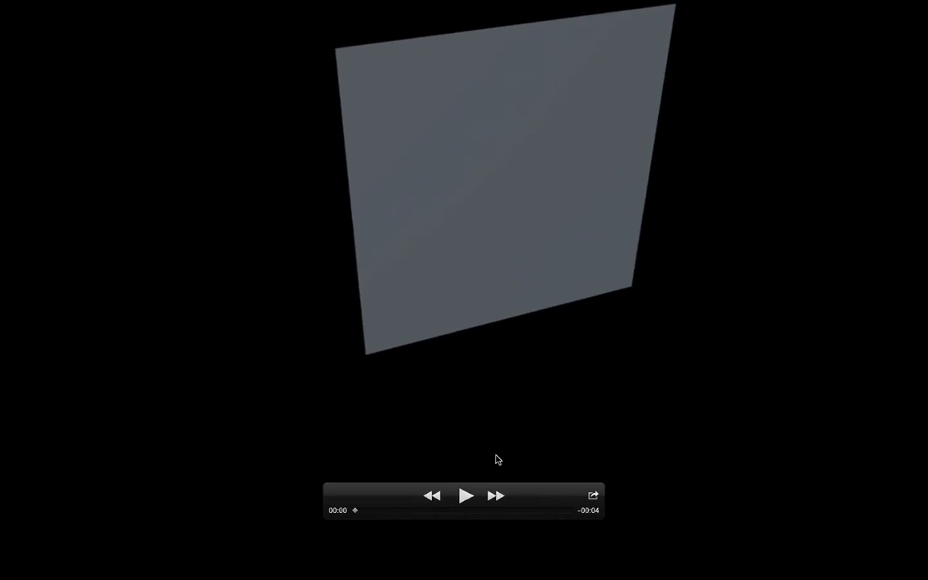
pyautogui.click(465, 495)
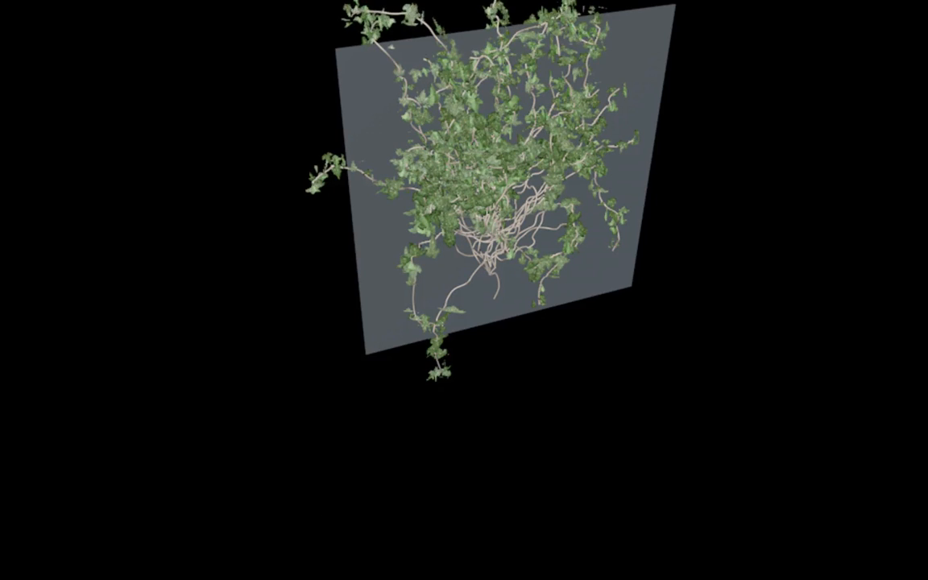
pyautogui.click(464, 496)
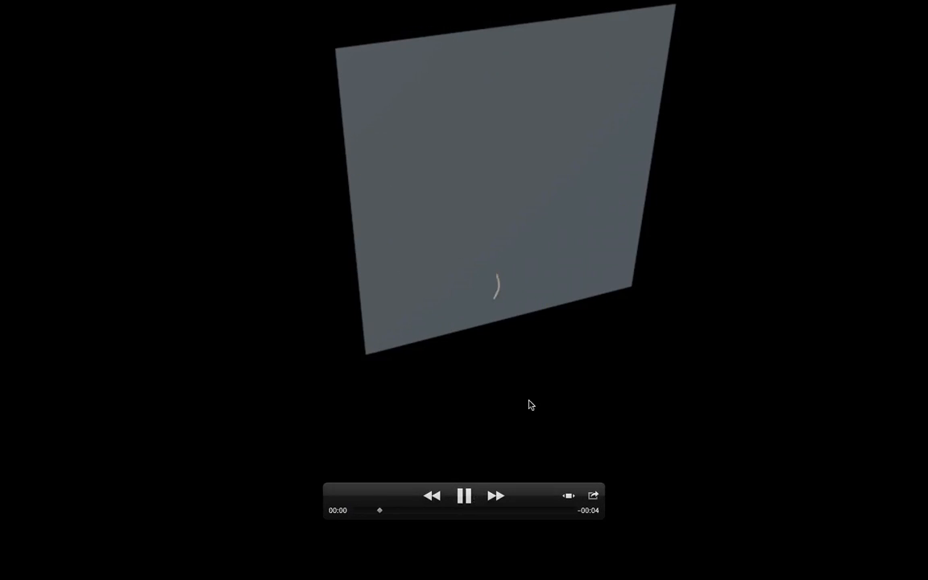
pyautogui.click(465, 497)
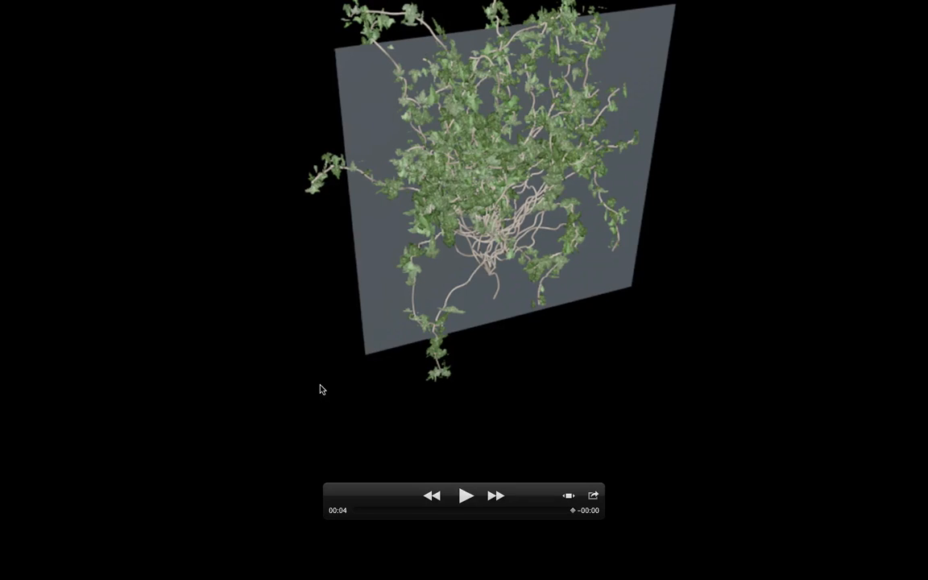
# - Leave full screen and close the movie without keeping the converted copy
pyautogui.press('Escape')
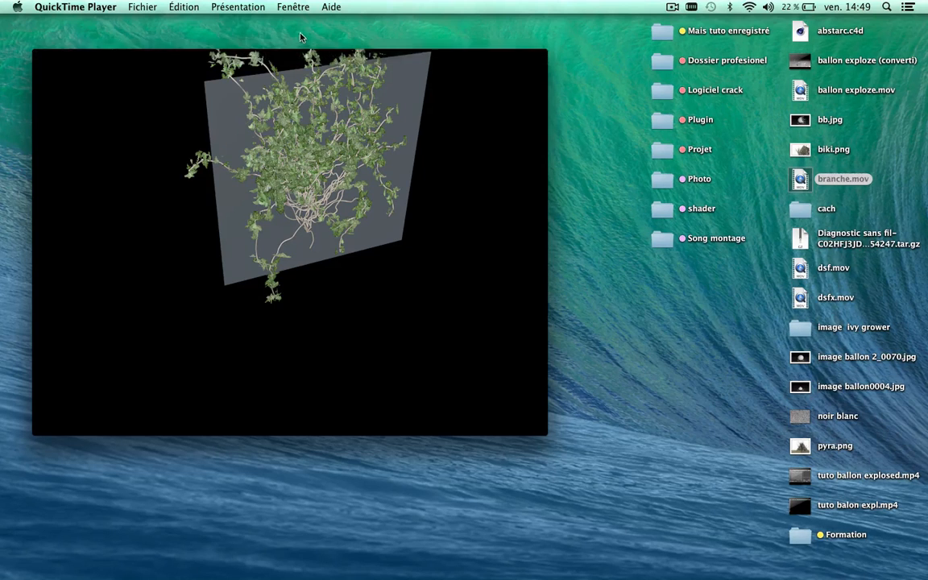
pyautogui.click(41, 57)
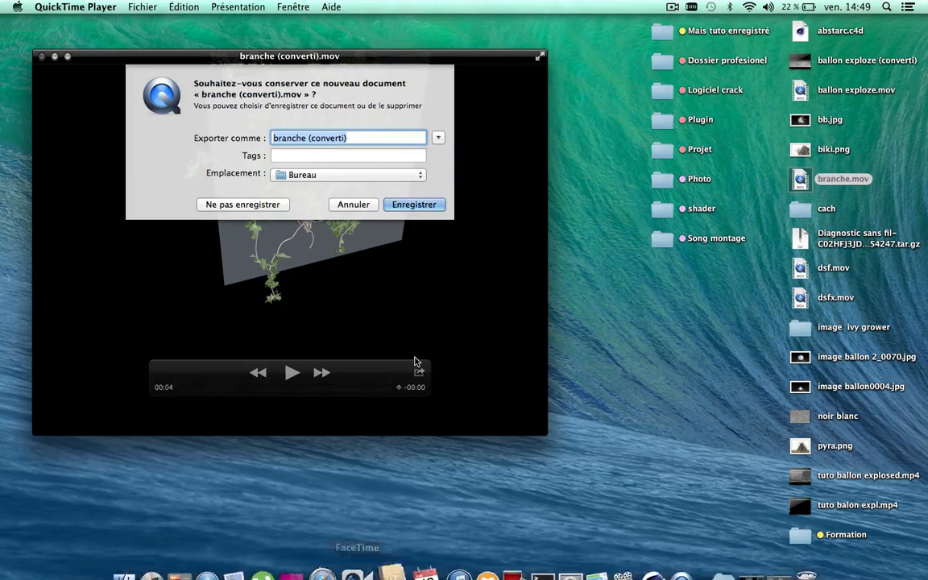
pyautogui.click(256, 382)
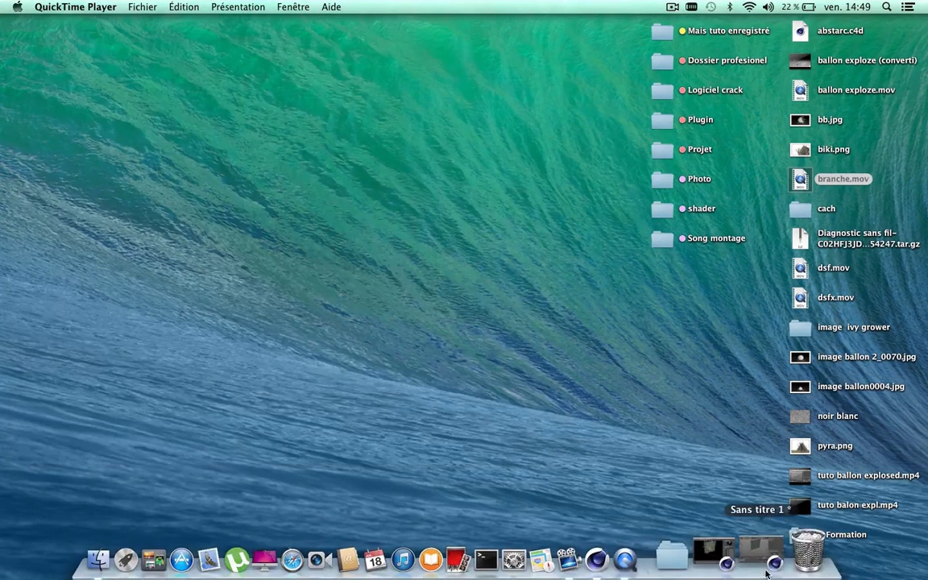
# - Restore the Sans titre 1 scene, move the Effecteur Matière's starting keyframes to frame 46, and preview the growth at frame 79
pyautogui.click(766, 562)
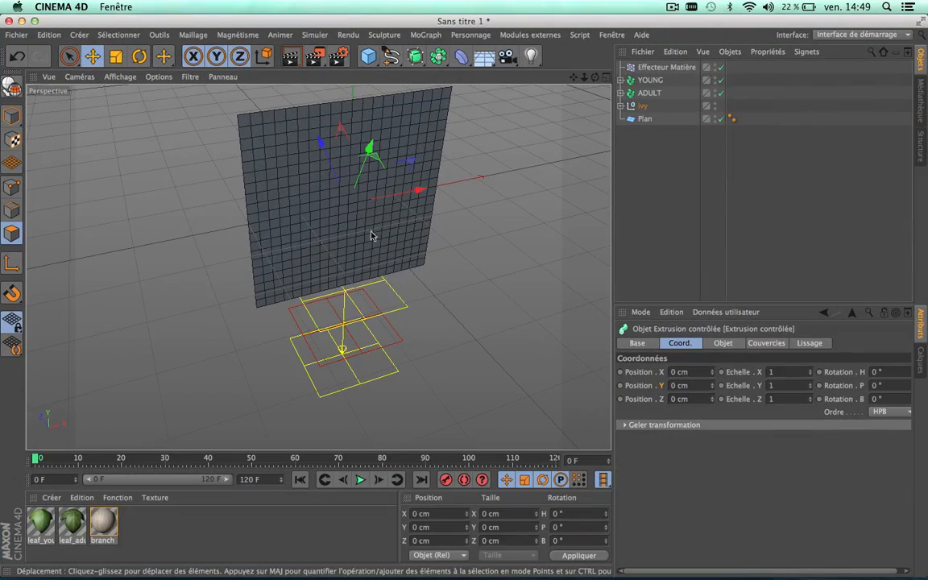
pyautogui.scroll(5, 325, 188)
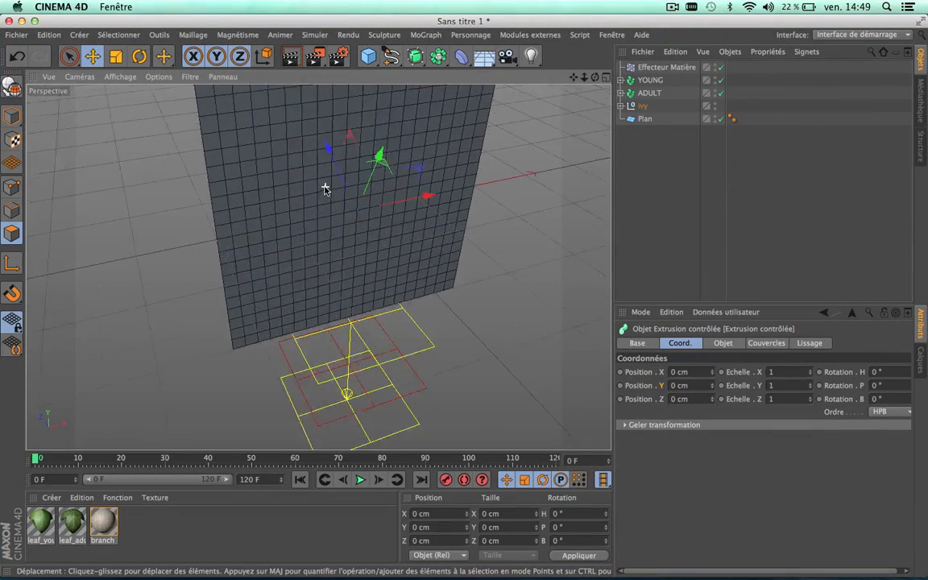
pyautogui.click(663, 67)
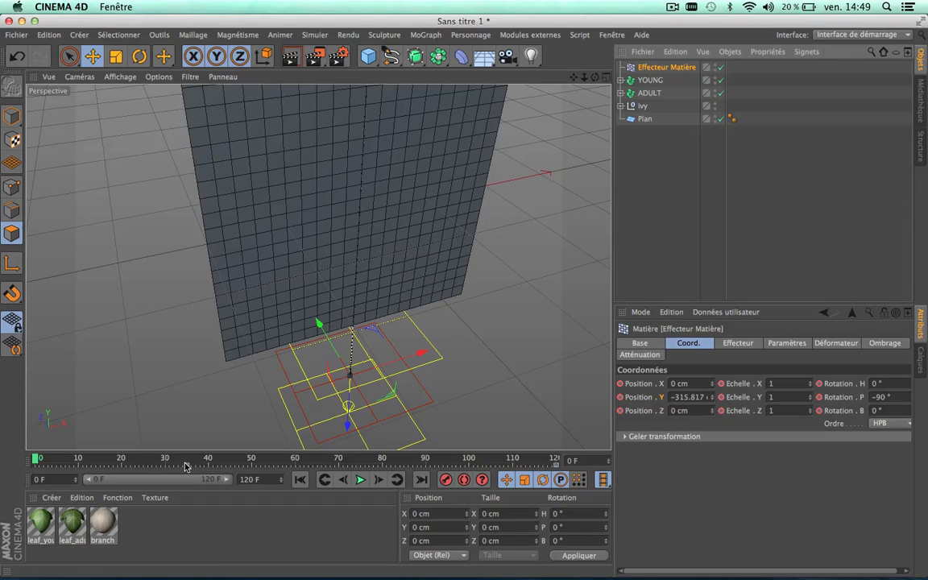
pyautogui.moveTo(184, 466); pyautogui.dragTo(214, 412)
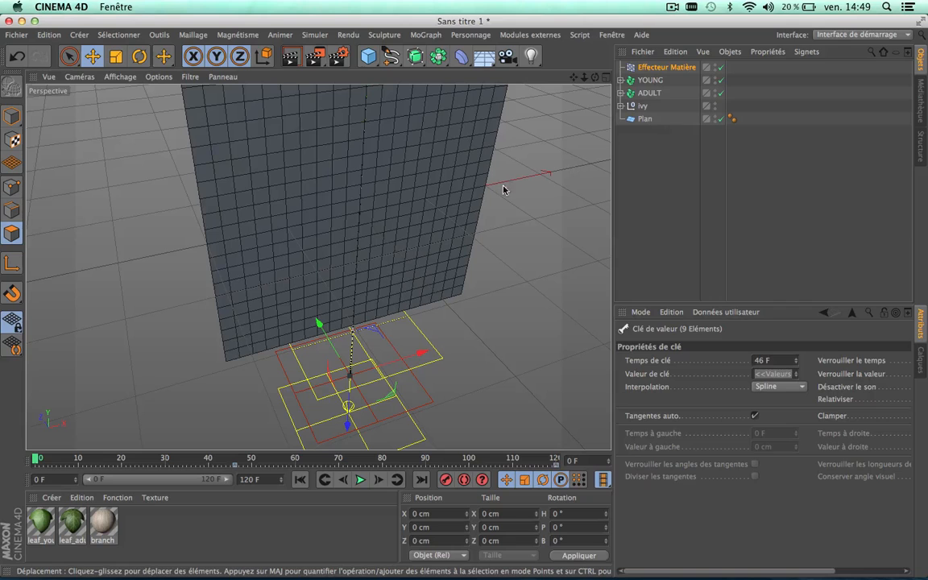
pyautogui.moveTo(351, 463)
pyautogui.mouseDown()
pyautogui.moveTo(361, 464)
pyautogui.moveTo(352, 462)
pyautogui.mouseUp()
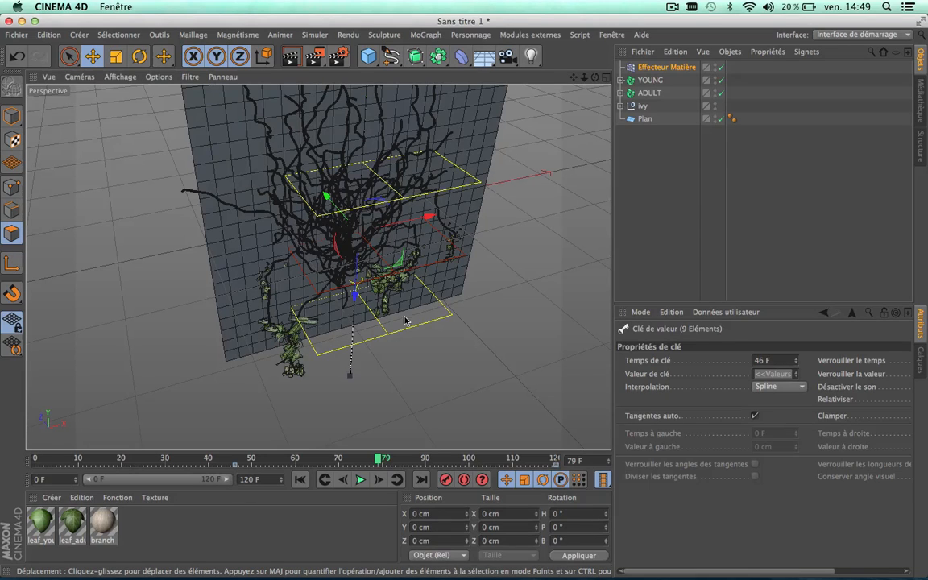
# - Try the Effecteur Matière at higher and lower heights on frame 79, then scrub the timeline back to frame 79
pyautogui.click(666, 67)
pyautogui.click(741, 344)
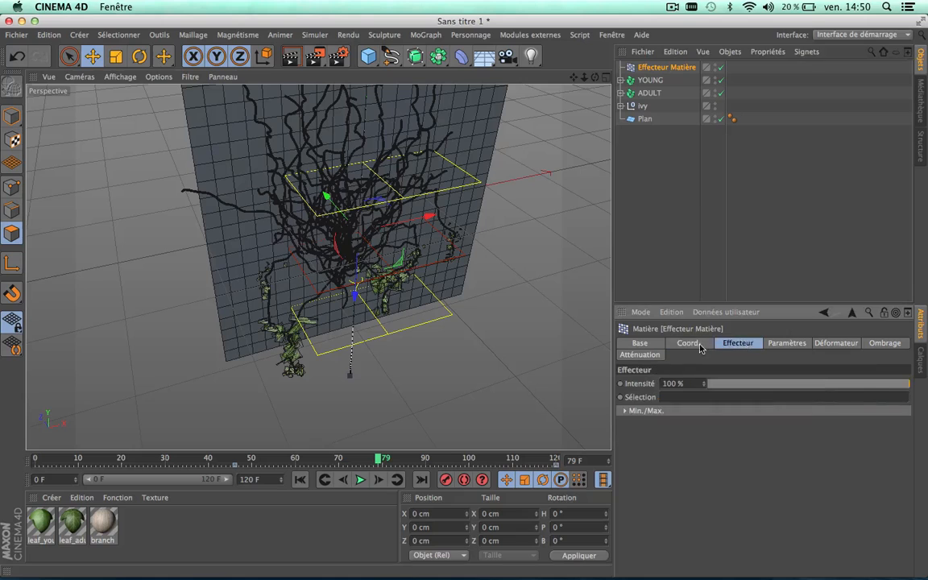
pyautogui.click(697, 345)
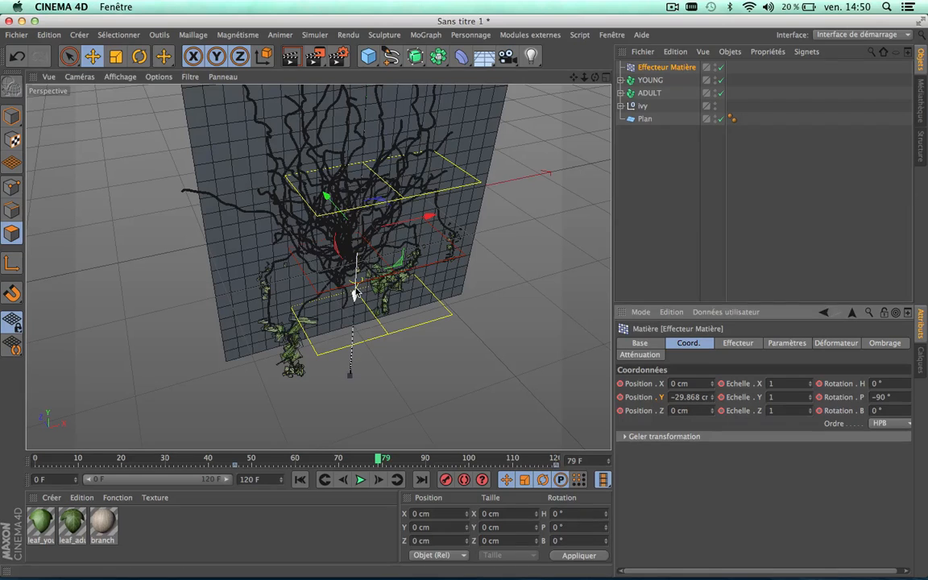
pyautogui.moveTo(354, 291); pyautogui.dragTo(356, 228)
pyautogui.keyDown('alt'); pyautogui.moveTo(362, 251); pyautogui.dragTo(363, 287, button='middle'); pyautogui.keyUp('alt')
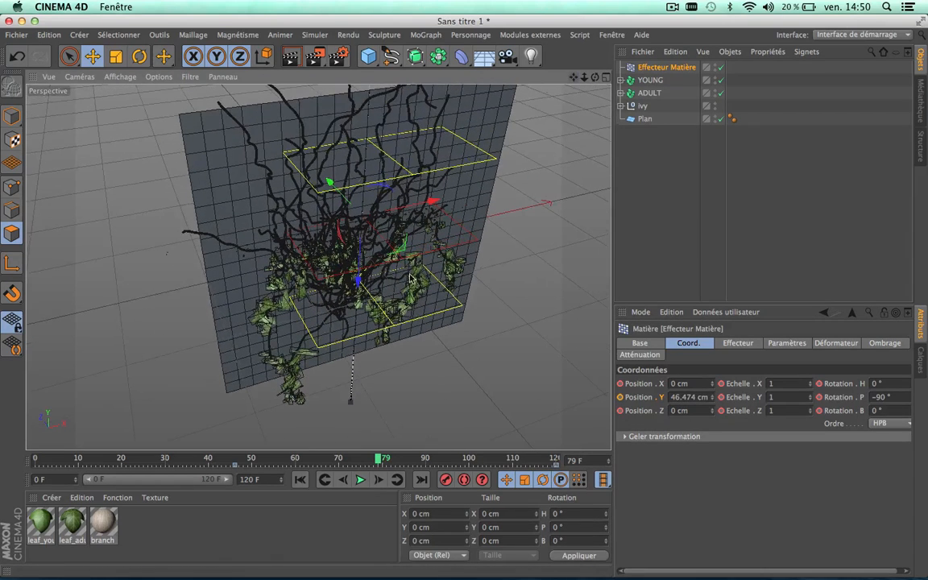
pyautogui.moveTo(362, 287); pyautogui.dragTo(360, 233)
pyautogui.moveTo(352, 280); pyautogui.dragTo(340, 344)
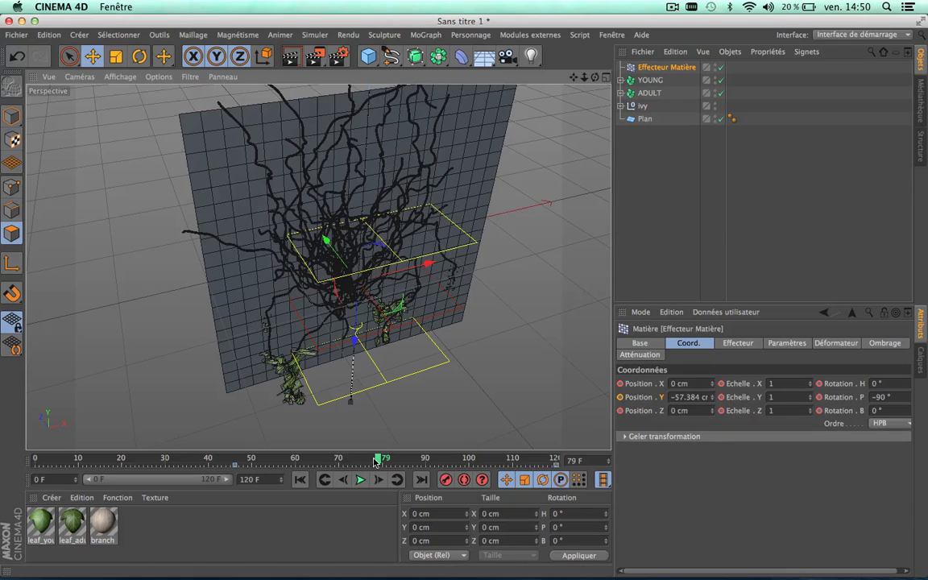
pyautogui.moveTo(387, 459)
pyautogui.mouseDown()
pyautogui.moveTo(376, 458)
pyautogui.moveTo(388, 459)
pyautogui.mouseUp()
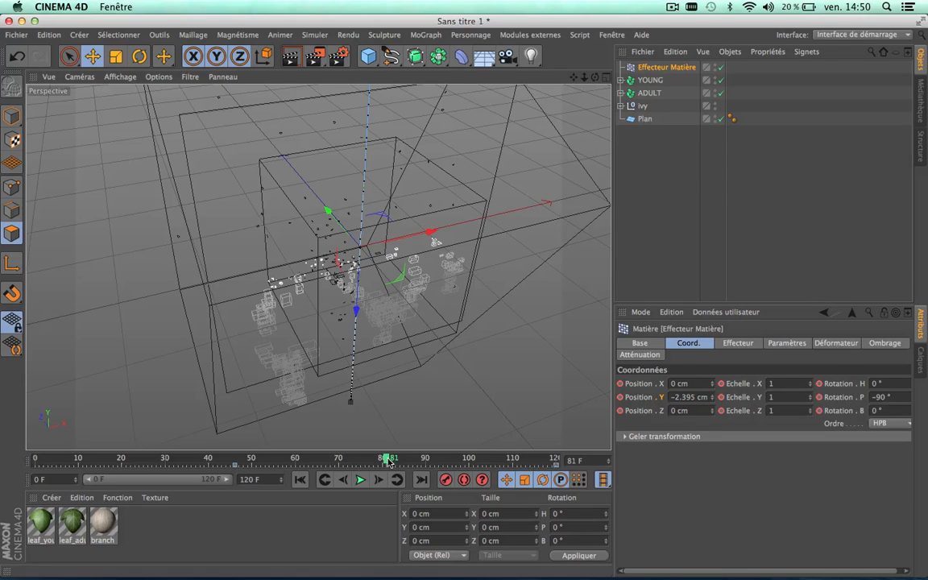
pyautogui.click(378, 459)
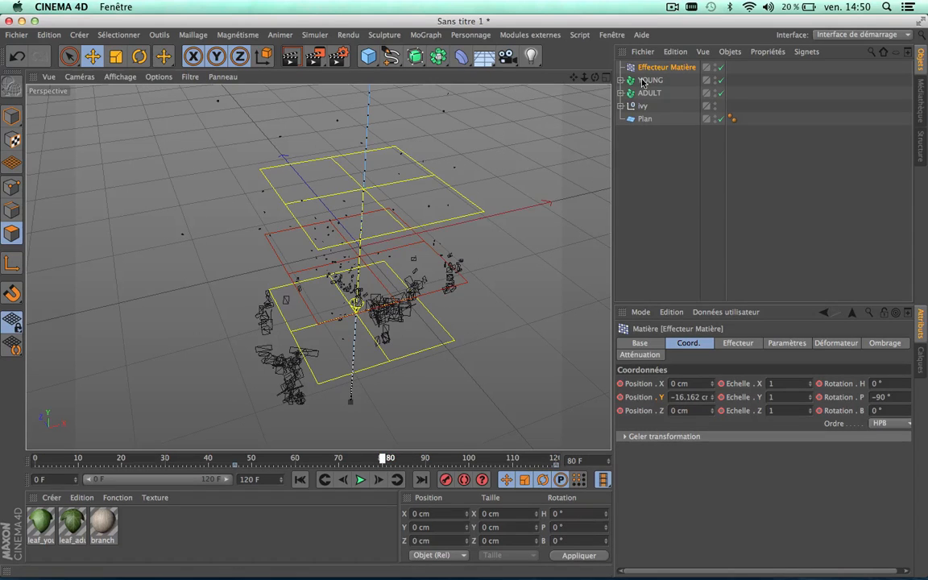
pyautogui.press('f')
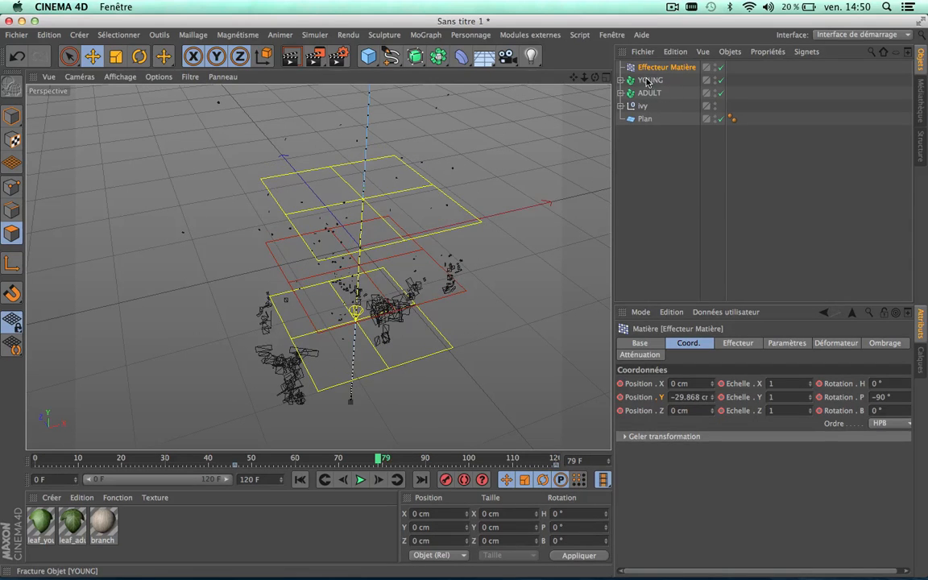
# - Move IGSpline's 100 % growth keyframe to frame 120 and scrub to frame 92 to check the branches against the leaves
pyautogui.click(620, 81)
pyautogui.click(621, 80)
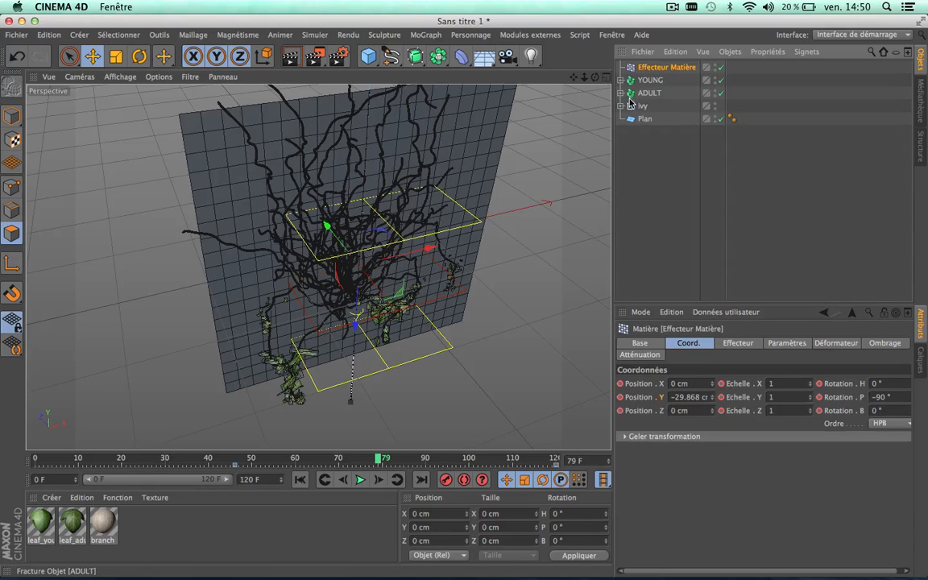
pyautogui.click(620, 106)
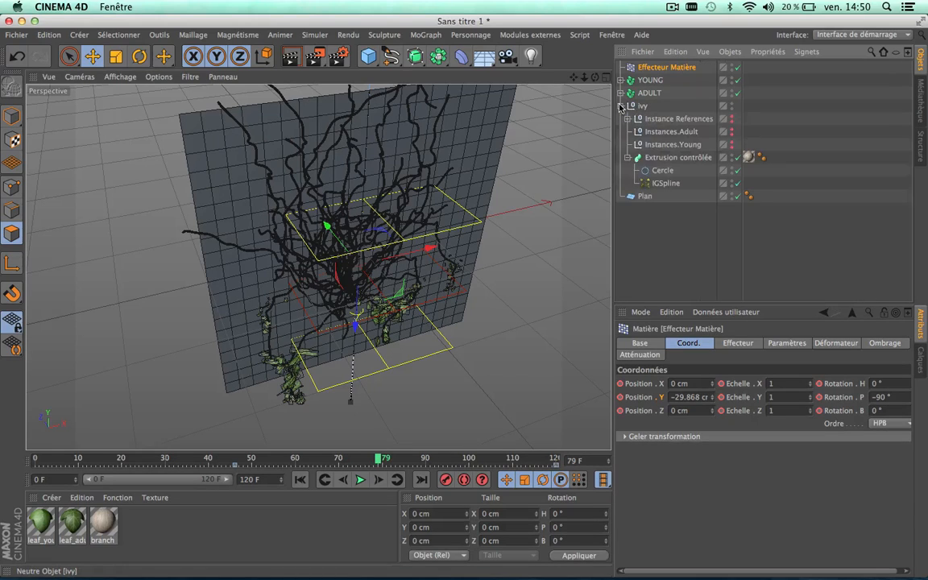
pyautogui.click(662, 172)
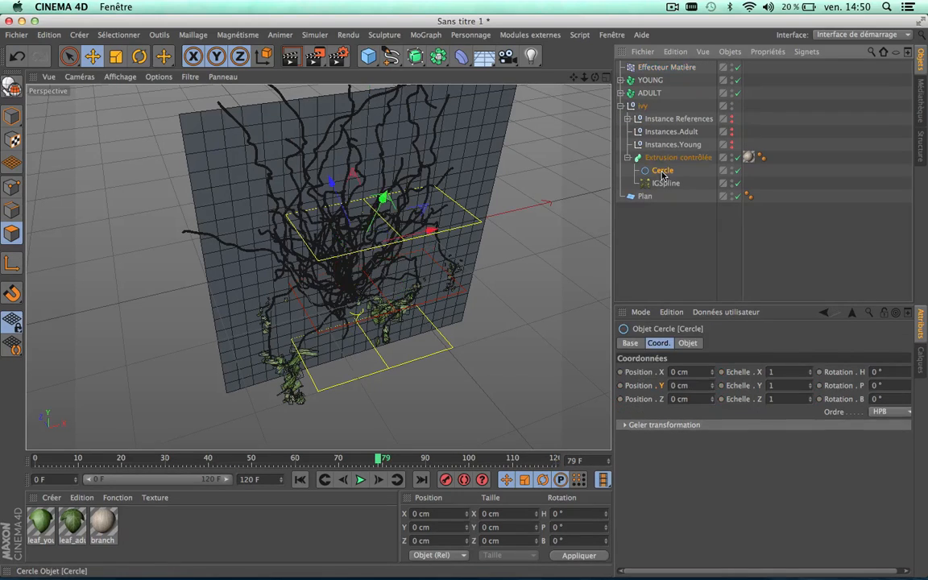
pyautogui.click(672, 183)
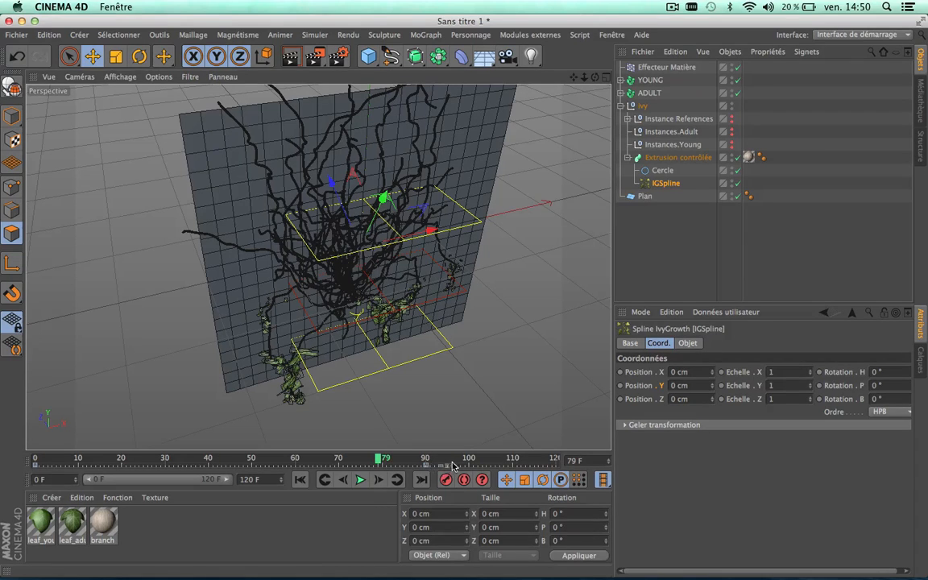
pyautogui.click(427, 466)
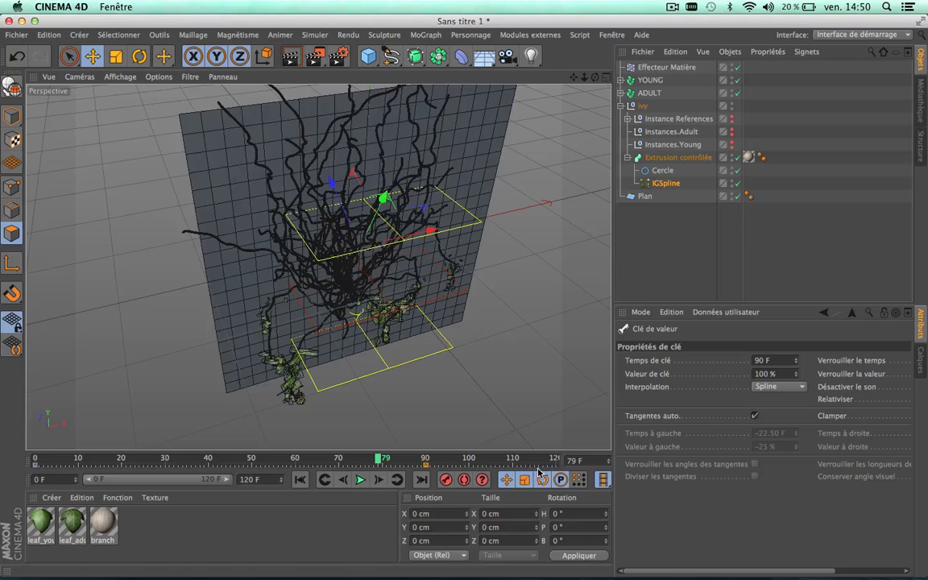
pyautogui.moveTo(538, 471); pyautogui.dragTo(555, 466)
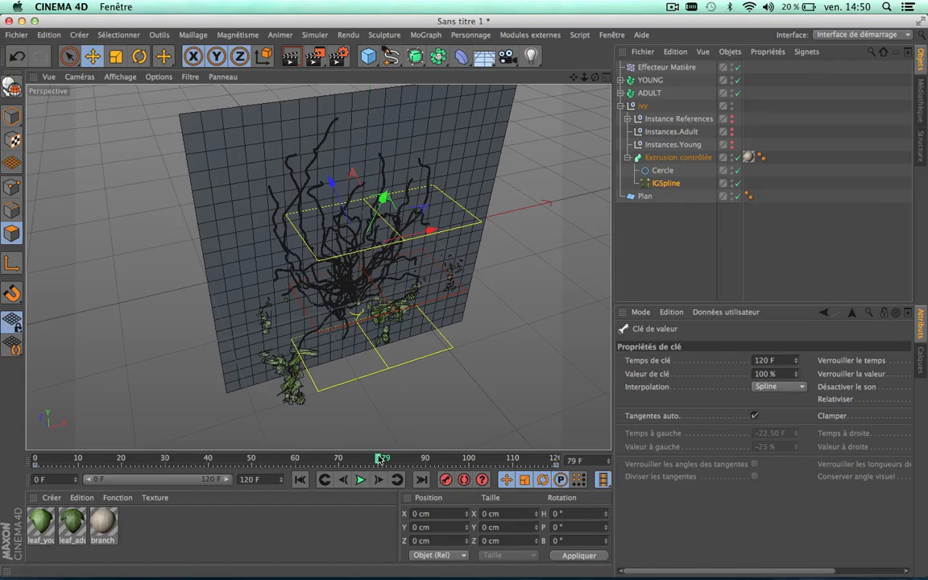
pyautogui.moveTo(392, 459); pyautogui.dragTo(454, 461)
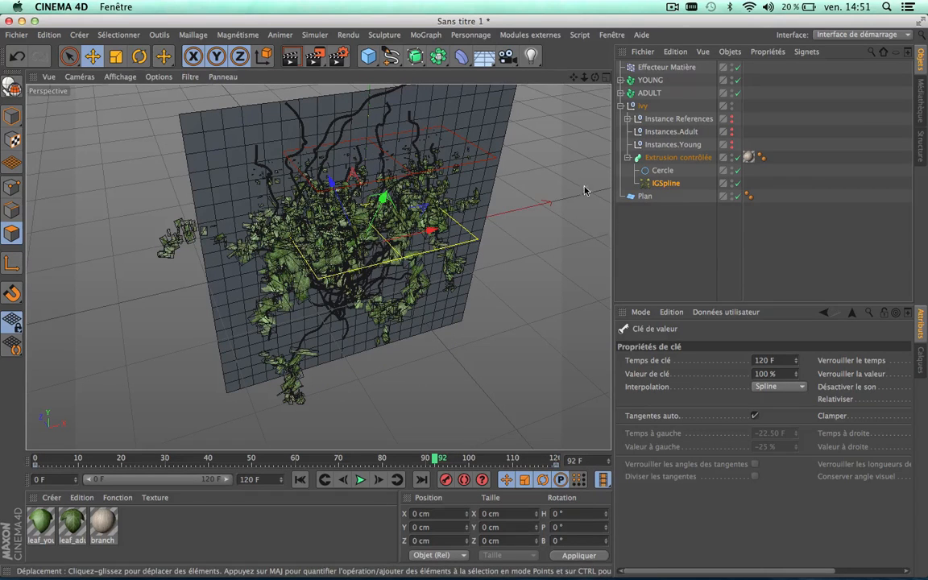
# - Add a light in front of the ivy at about X 101, Y 13, Z -124 cm
pyautogui.click(532, 56)
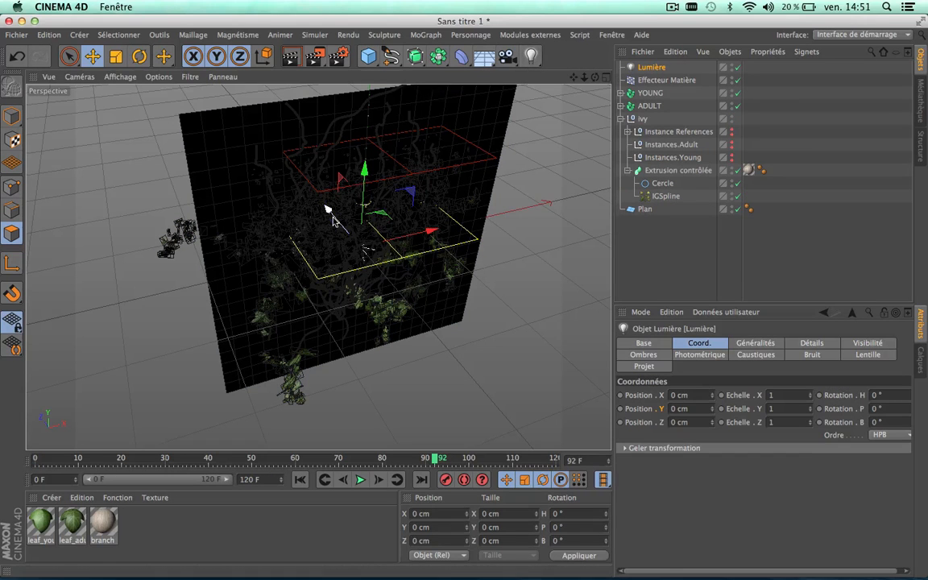
pyautogui.moveTo(333, 224); pyautogui.dragTo(376, 276)
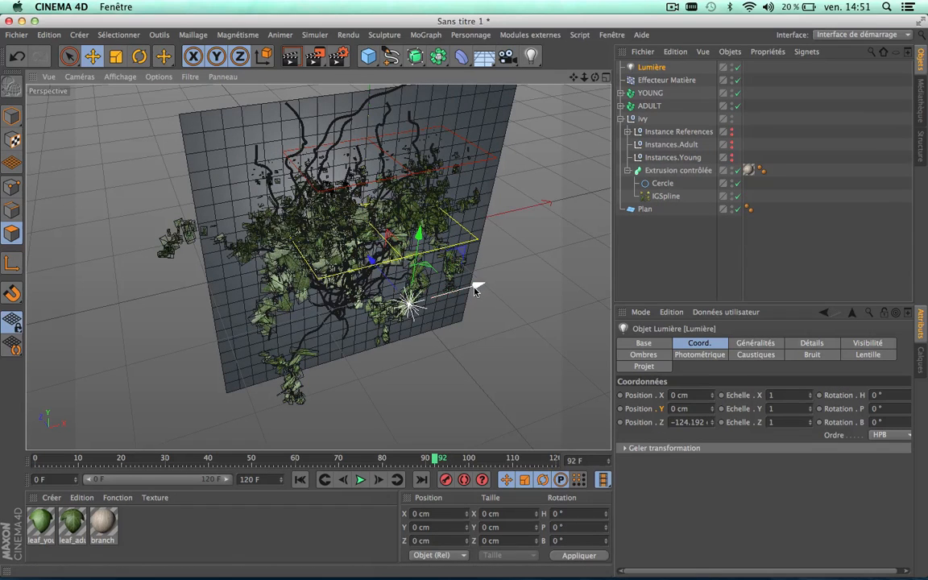
pyautogui.moveTo(474, 285); pyautogui.dragTo(494, 234)
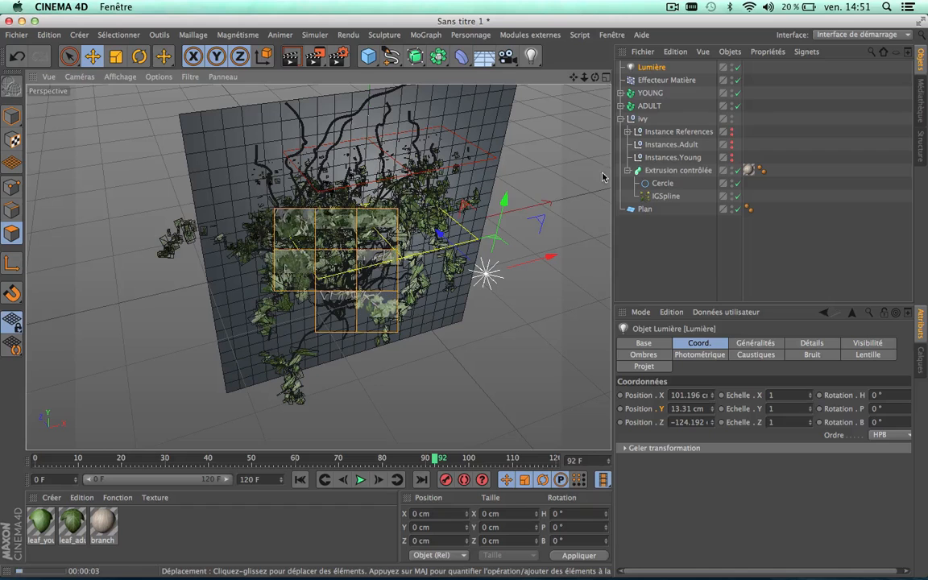
# - Try the branch material's colour and texture blend intensities, leave both at 100 %, and close the material editor
pyautogui.doubleClick(103, 523)
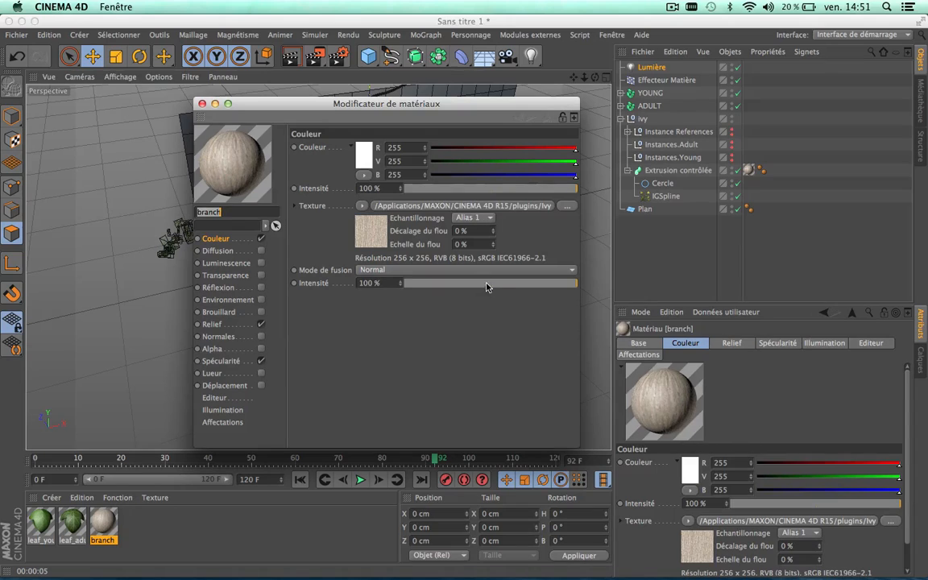
pyautogui.moveTo(486, 287); pyautogui.dragTo(577, 285)
pyautogui.moveTo(516, 190); pyautogui.dragTo(577, 192)
pyautogui.click(201, 104)
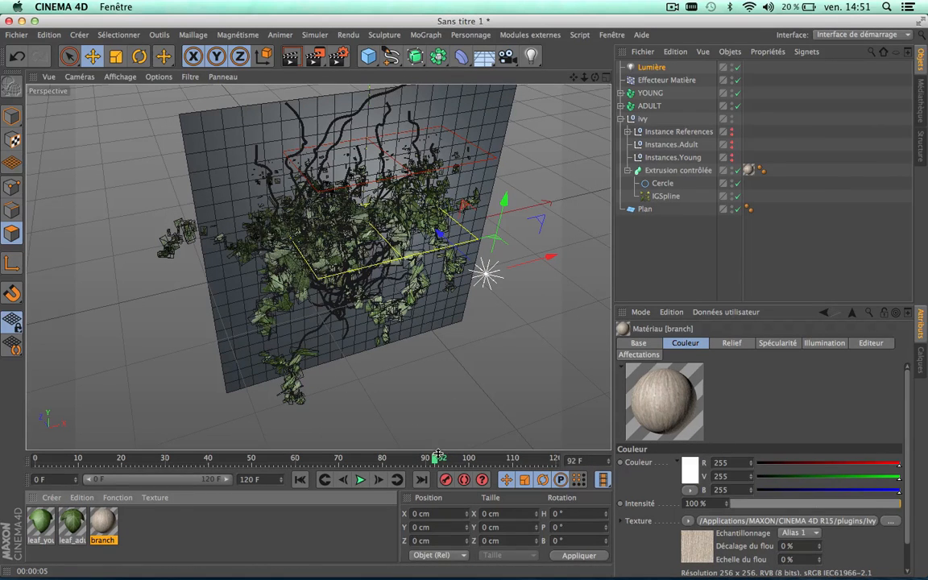
# - Delete the Plan wall object from behind the ivy
pyautogui.keyDown('alt'); pyautogui.moveTo(464, 225); pyautogui.dragTo(322, 230); pyautogui.keyUp('alt')
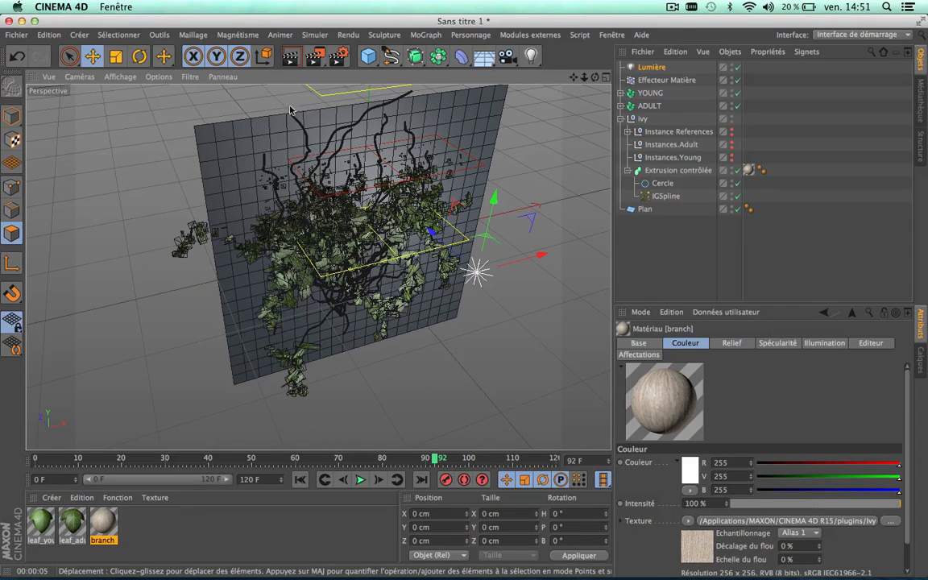
pyautogui.click(565, 190)
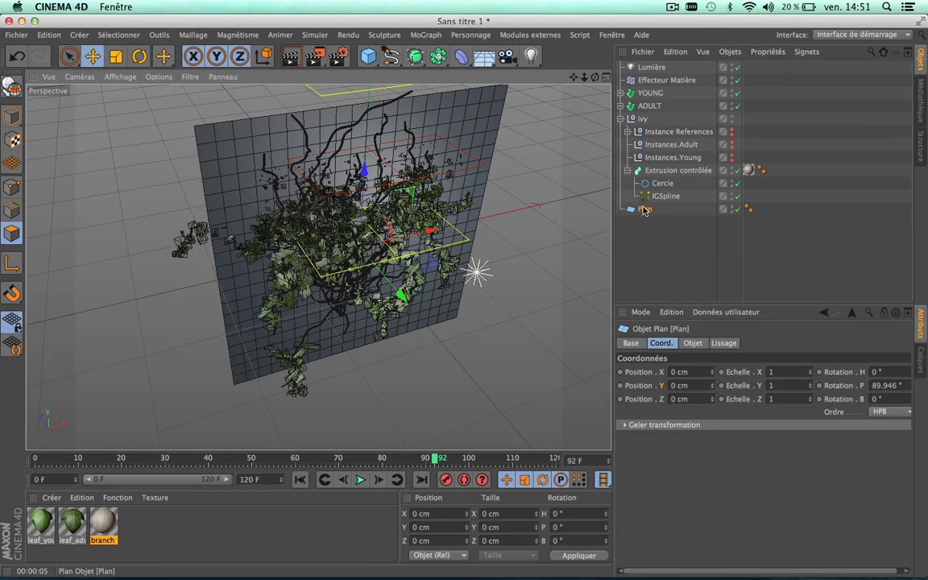
pyautogui.press('Delete')
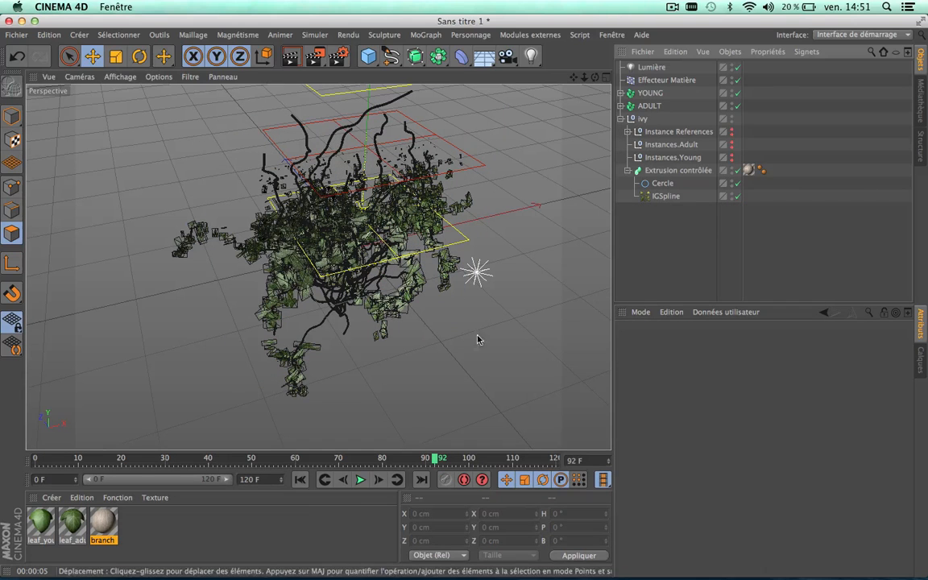
# - Go to frame 113, collapse the ivy hierarchy, and frame the whole plant in the perspective view for rendering
pyautogui.moveTo(390, 459); pyautogui.dragTo(370, 458)
pyautogui.moveTo(487, 460); pyautogui.dragTo(531, 458)
pyautogui.click(619, 118)
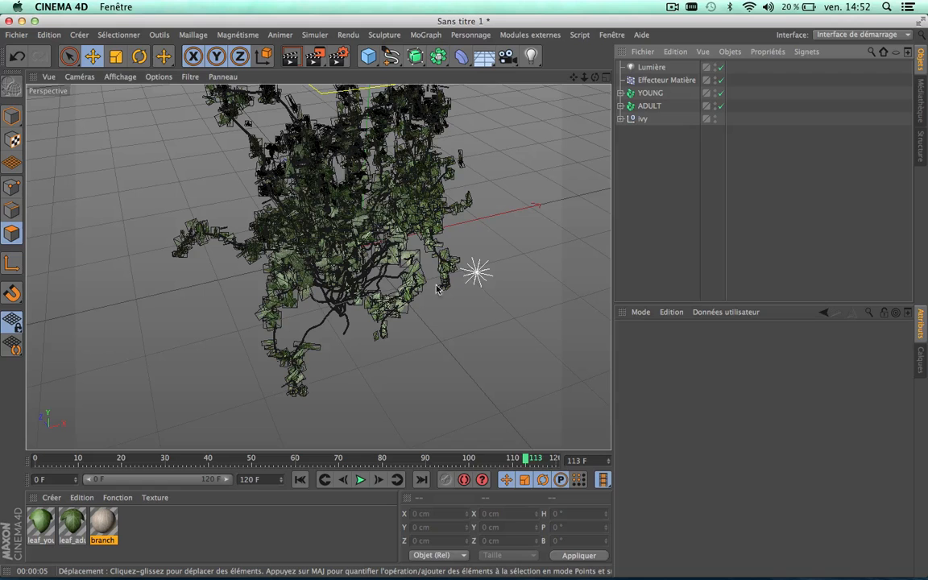
pyautogui.scroll(-5, 355, 240)
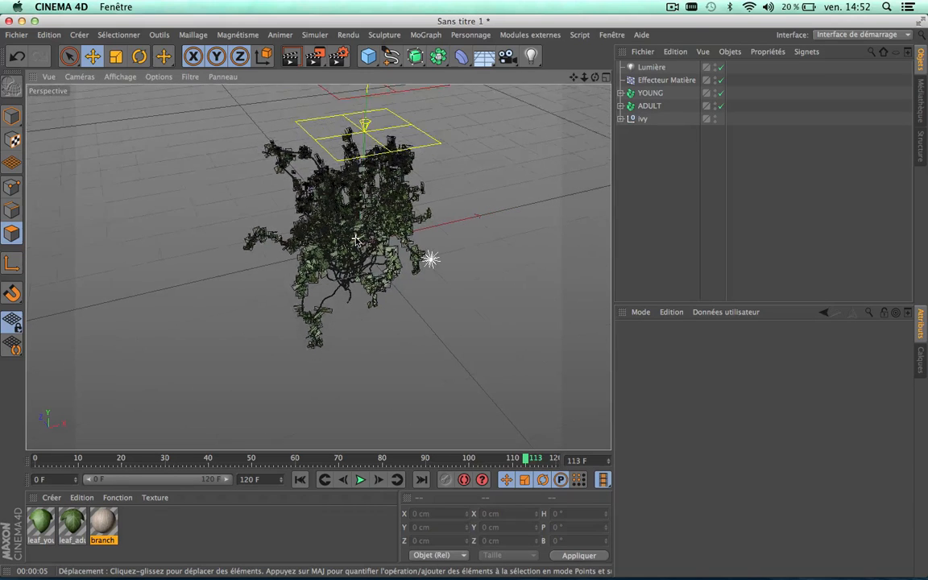
pyautogui.scroll(-1, 355, 239)
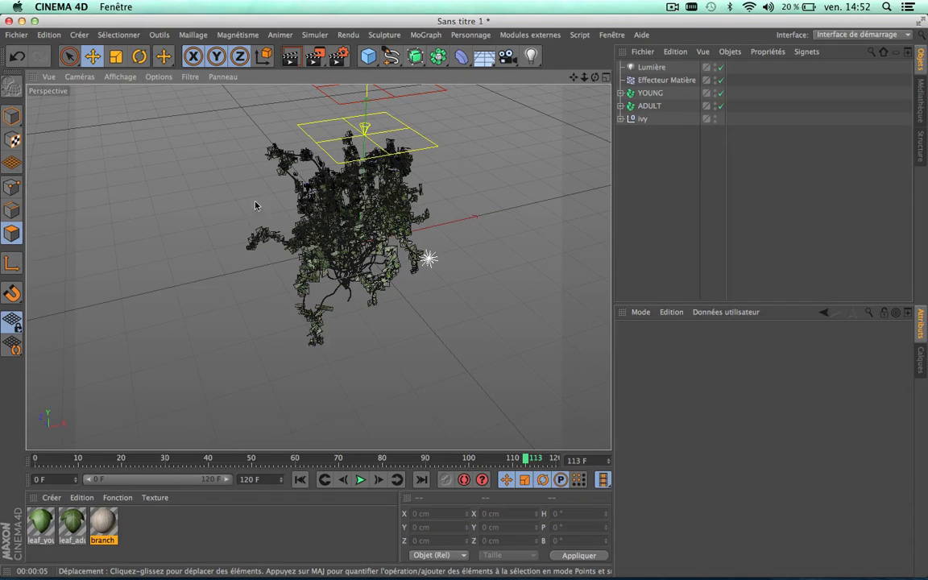
pyautogui.moveTo(593, 77); pyautogui.dragTo(527, 79)
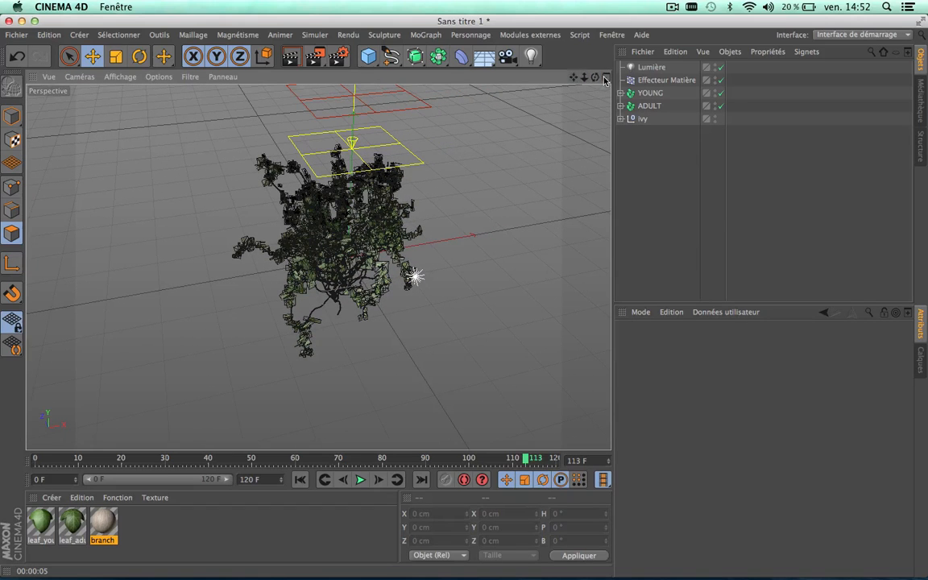
pyautogui.moveTo(595, 77); pyautogui.dragTo(540, 178)
pyautogui.moveTo(574, 77); pyautogui.dragTo(534, 77)
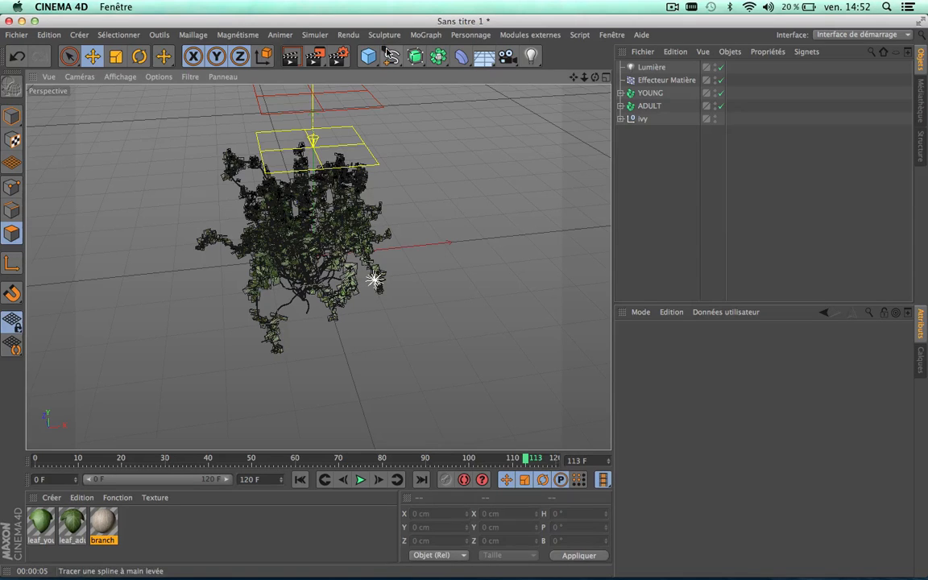
# - Set the saved image format to PNG in the render settings
pyautogui.click(338, 55)
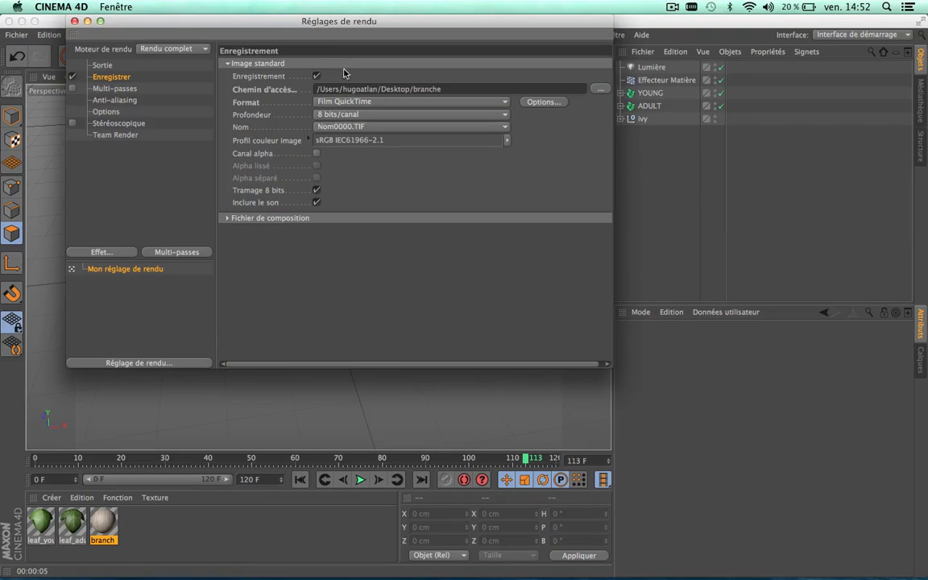
pyautogui.click(381, 103)
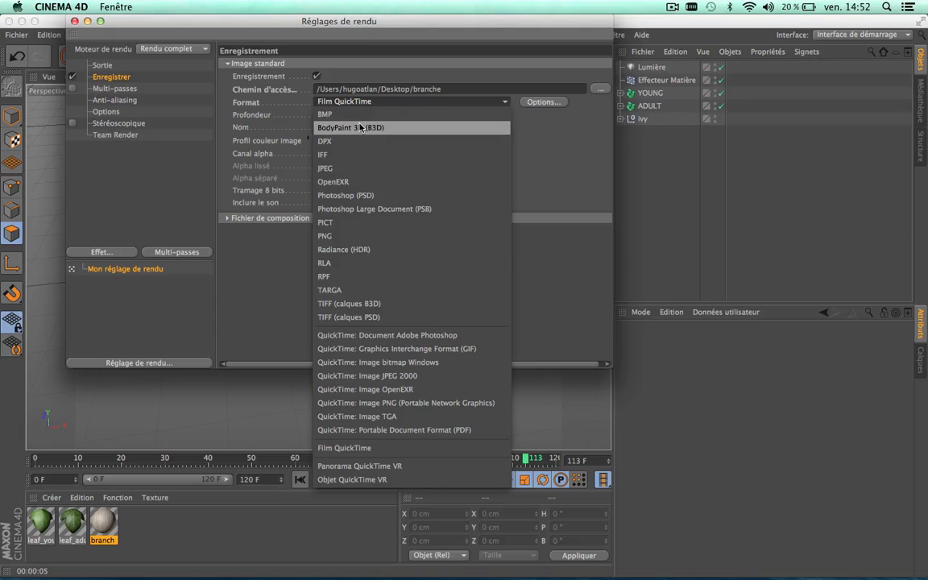
pyautogui.click(325, 236)
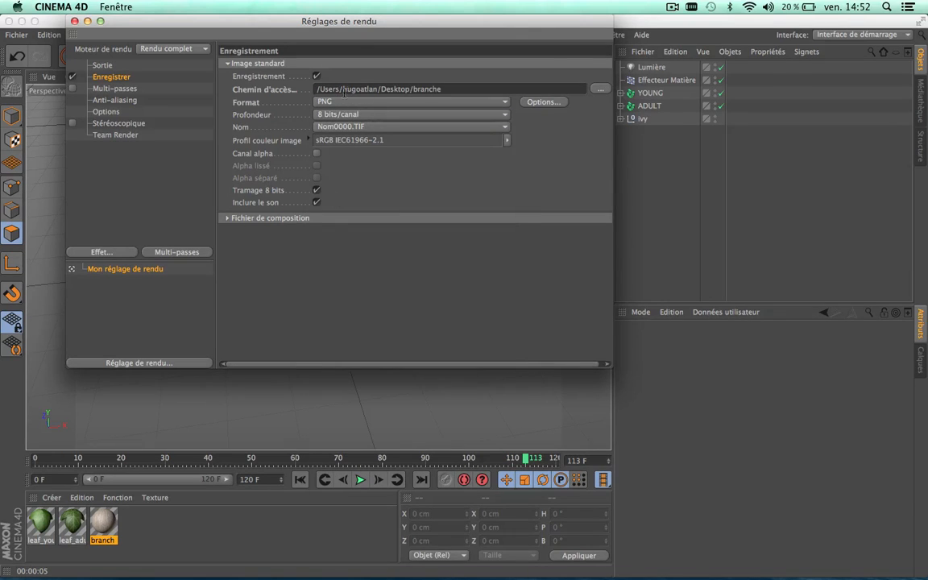
# - Enable the alpha channel for the saved PNG, and minimise the render settings and main windows to reach the desktop
pyautogui.click(316, 155)
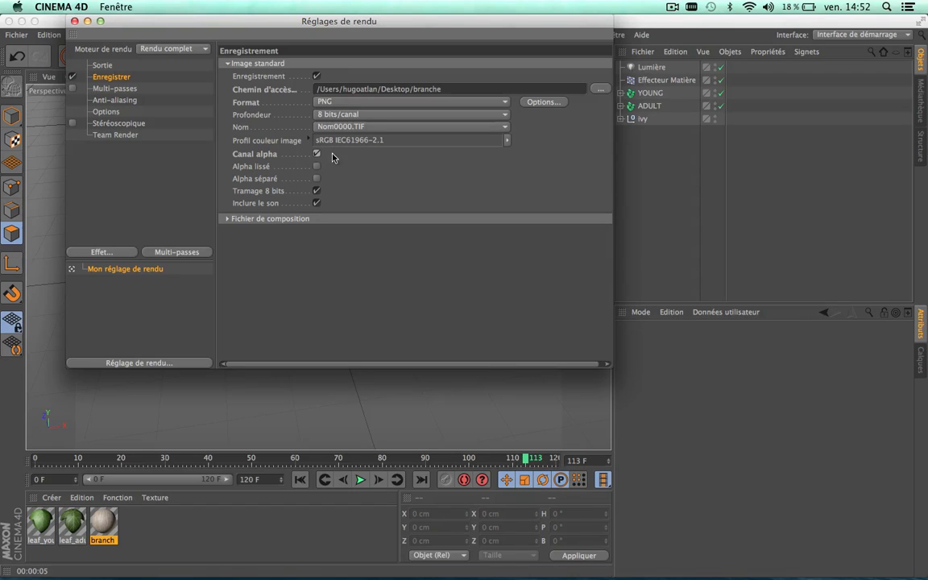
pyautogui.click(87, 24)
pyautogui.press('super+m')
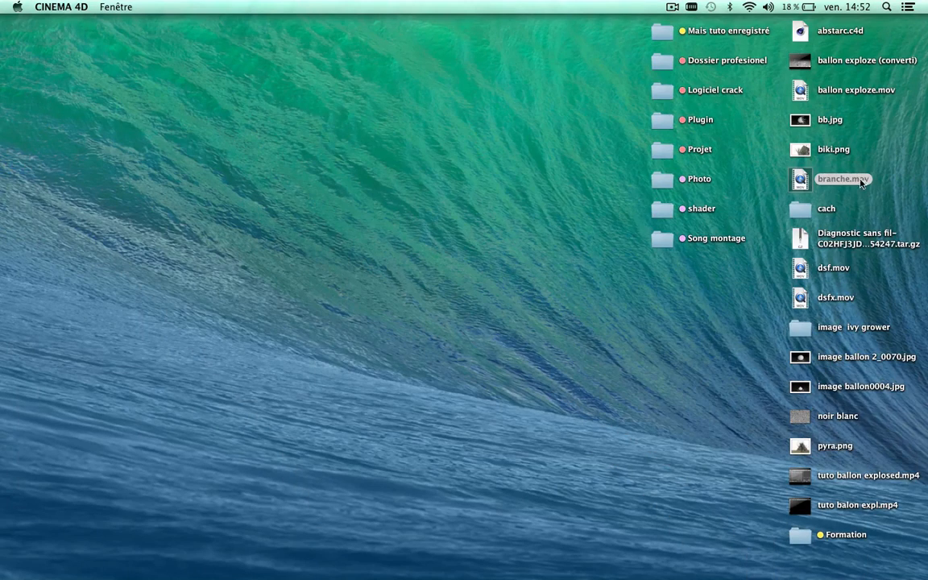
# - View the earlier ivy renders biki.png and pyra.png from the desktop and close each image
pyautogui.doubleClick(798, 153)
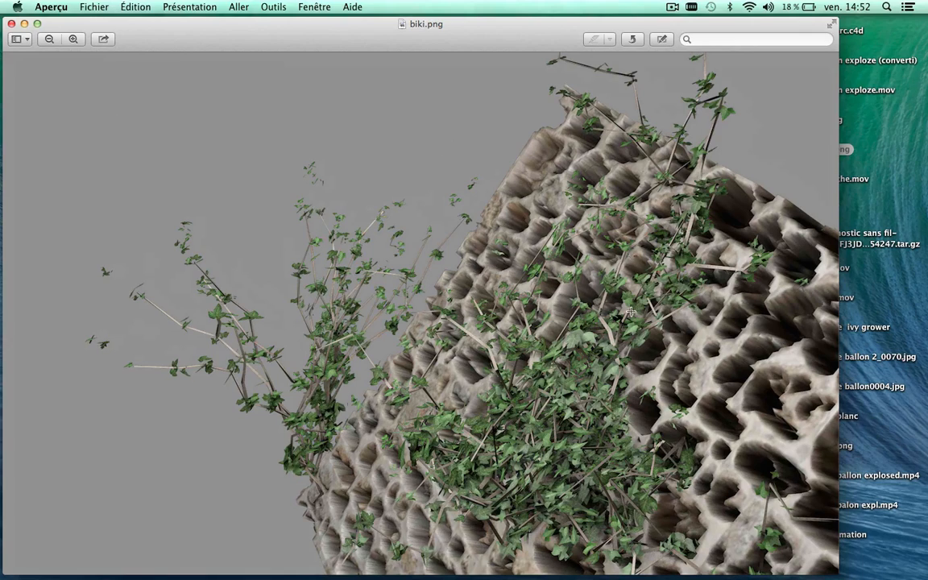
pyautogui.click(24, 24)
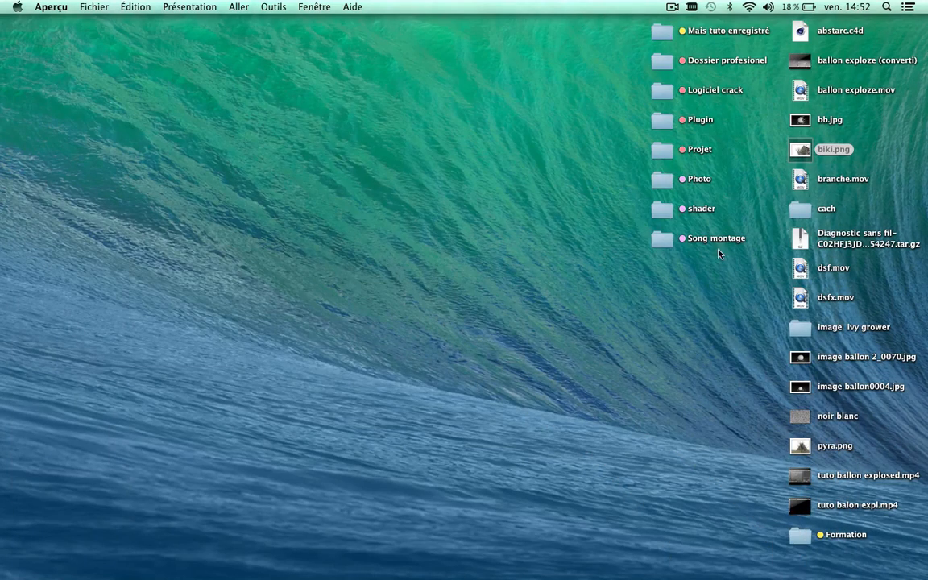
pyautogui.doubleClick(799, 445)
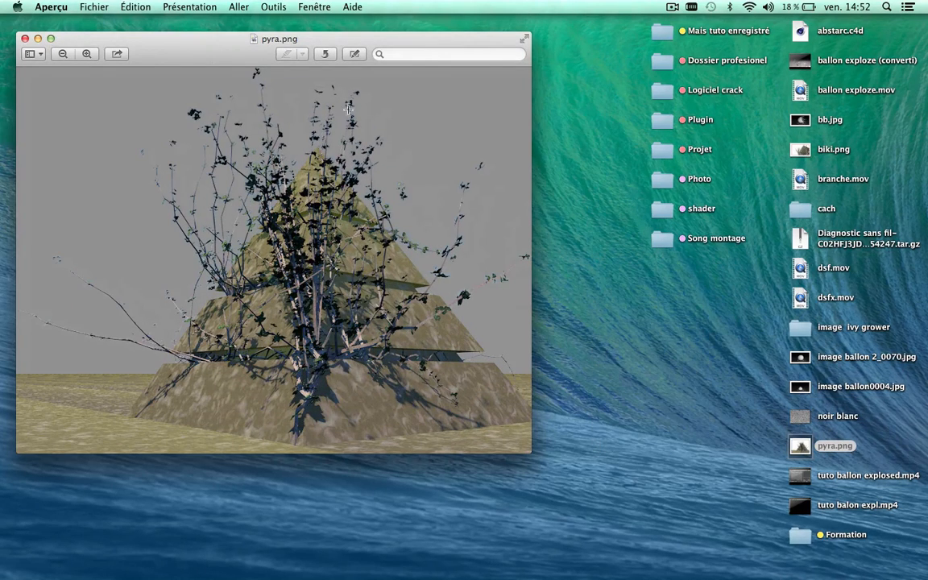
pyautogui.click(25, 37)
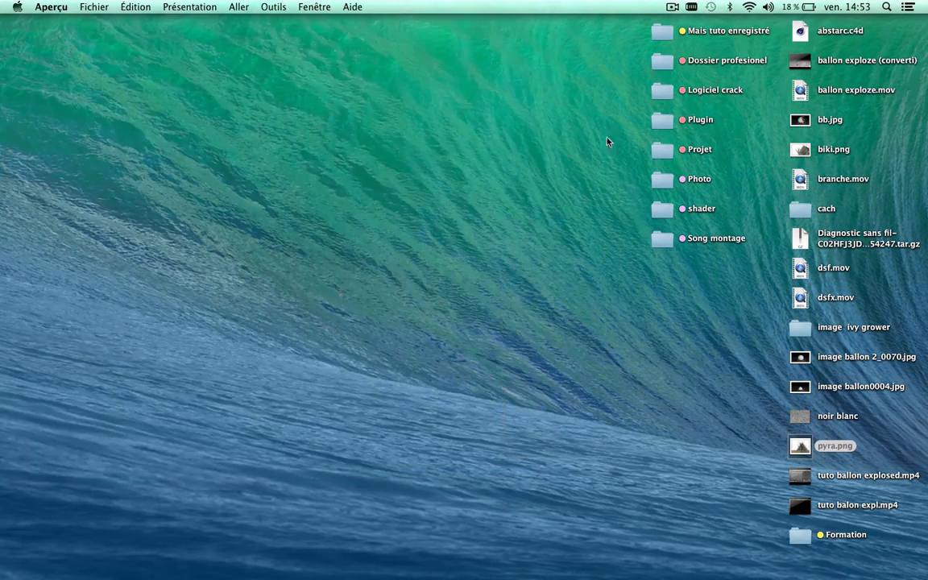
pyautogui.click(801, 153)
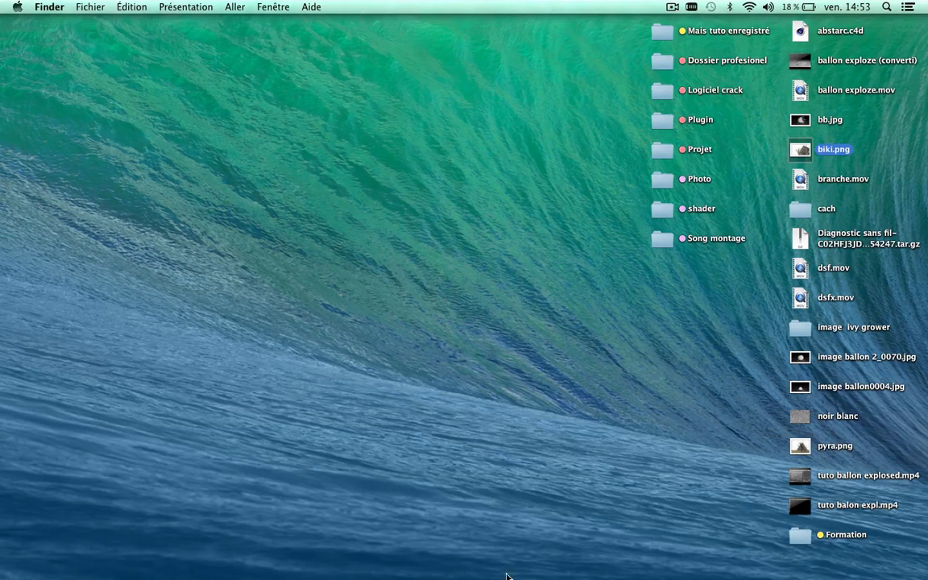
# - Find Nature-Wallpapers-Free-Download.jpg in Finder, open it with Adobe Photoshop CS6, and close the Finder window
pyautogui.click(128, 554)
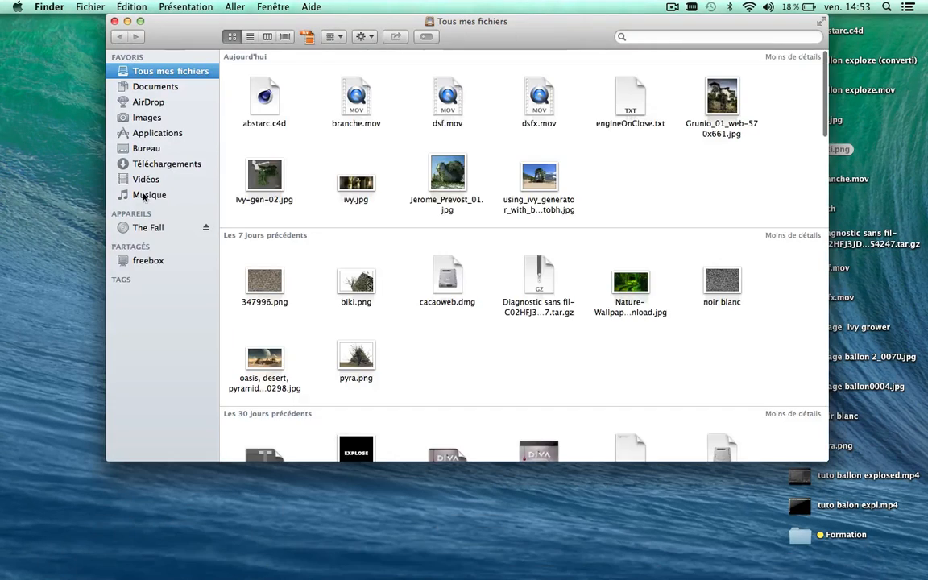
pyautogui.rightClick(634, 281)
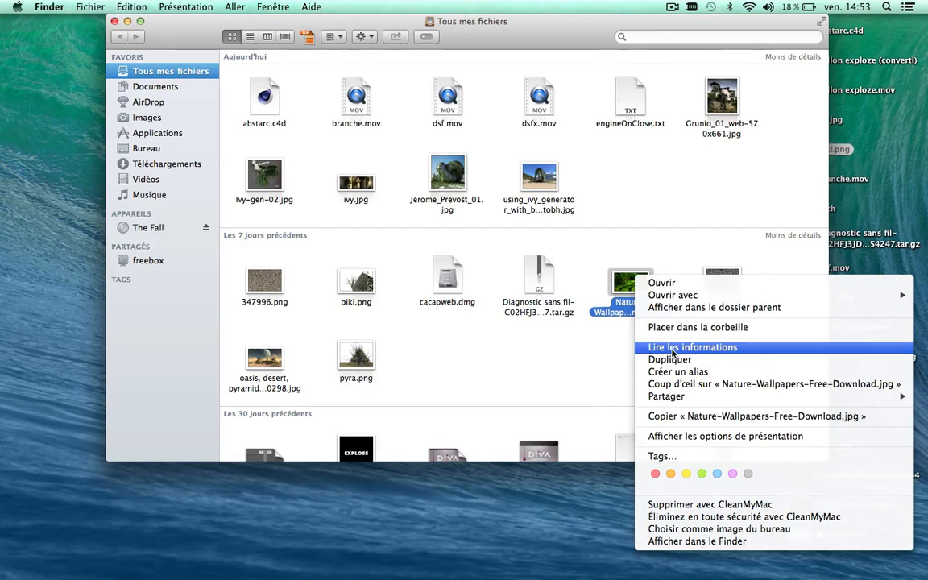
pyautogui.moveTo(680, 295)
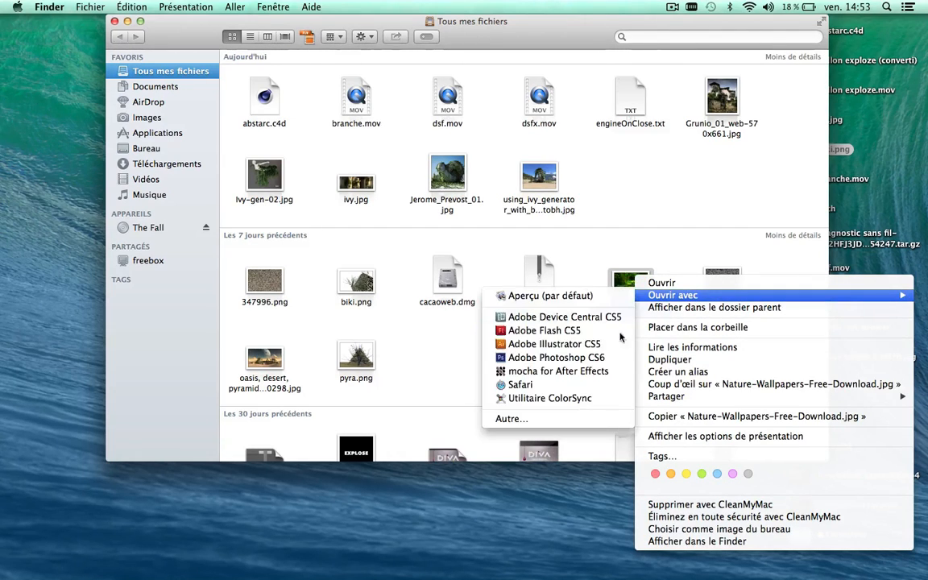
pyautogui.click(577, 357)
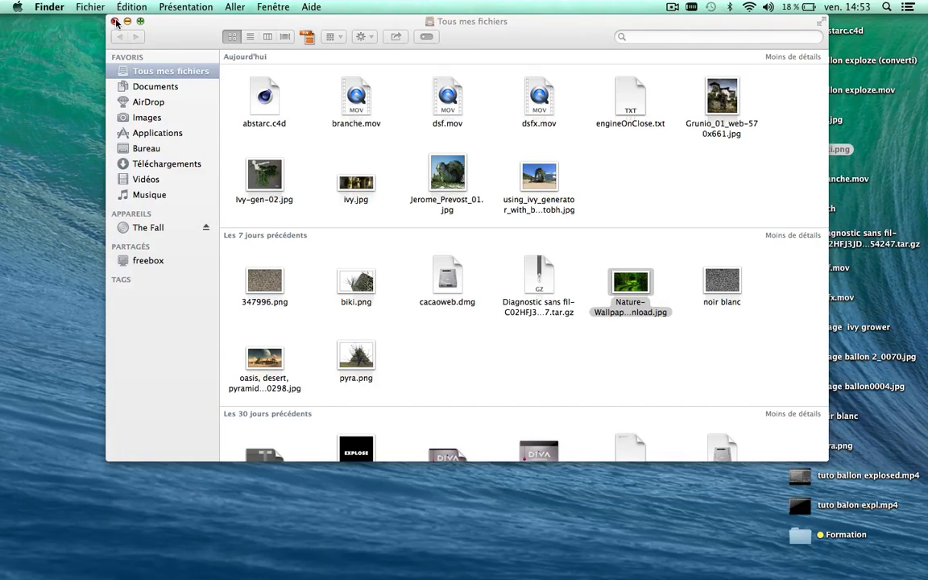
pyautogui.click(115, 21)
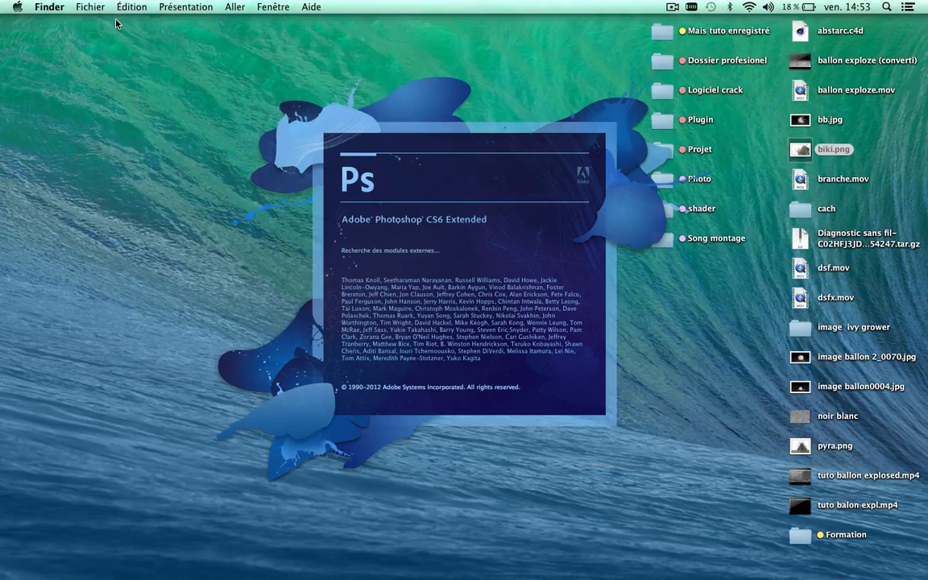
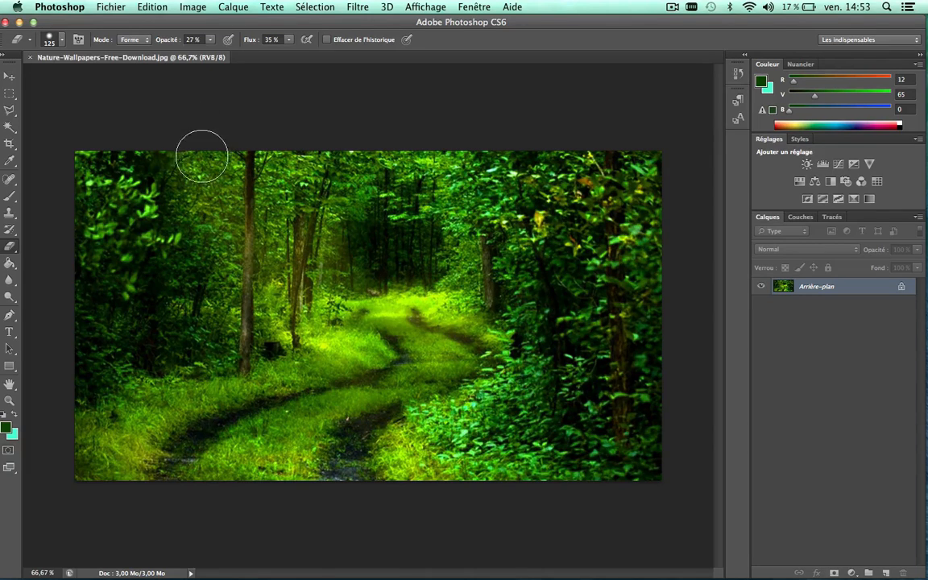
# - Place biki.png over the forest image, move it to X 835.50 px and Y 483.00 px, and rasterize its layer
pyautogui.click(110, 7)
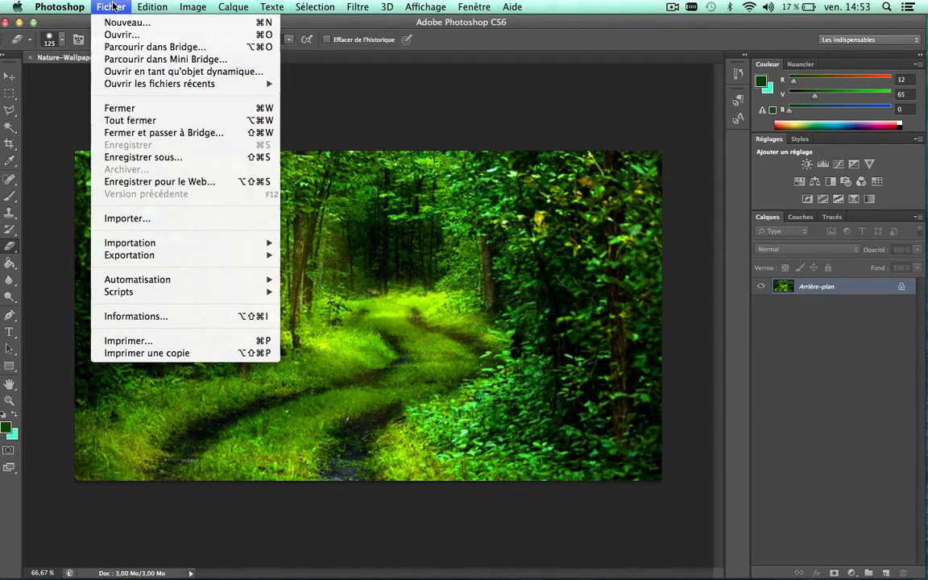
pyautogui.click(129, 218)
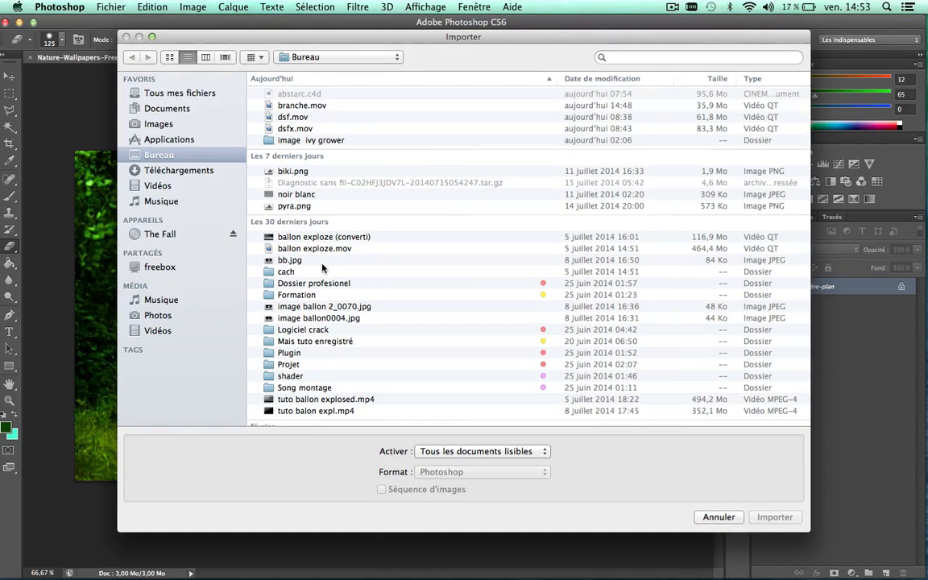
pyautogui.scroll(-1, 322, 268)
pyautogui.doubleClick(292, 168)
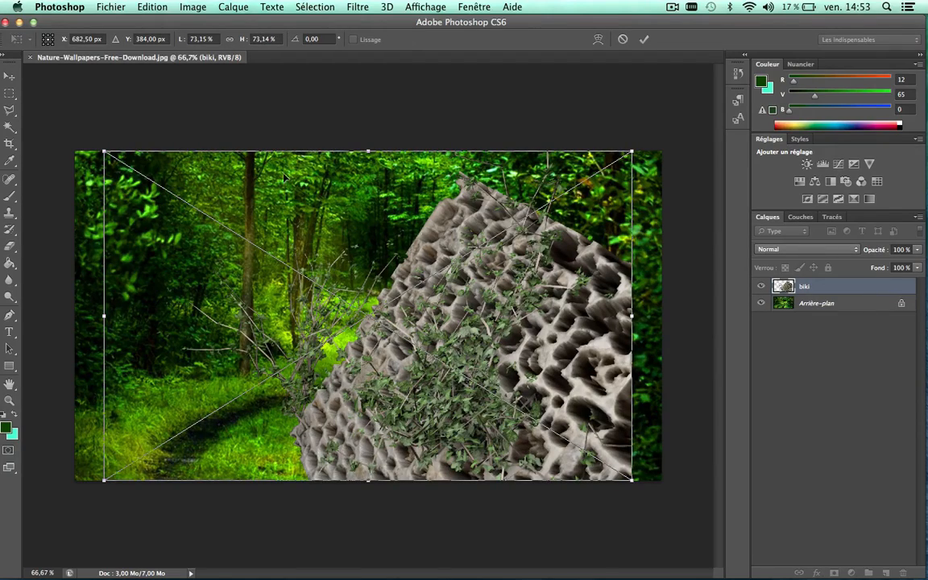
pyautogui.moveTo(488, 312); pyautogui.dragTo(548, 352)
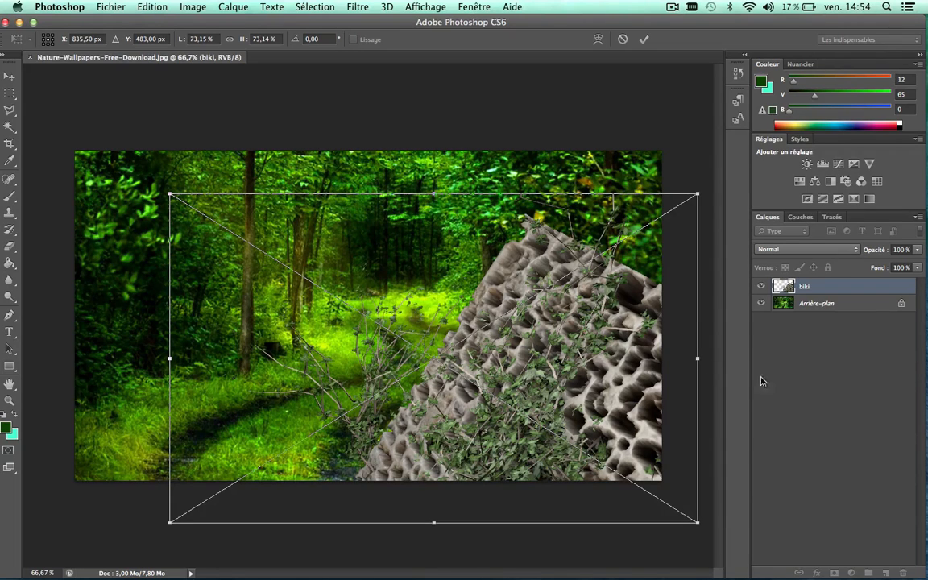
pyautogui.press('Return')
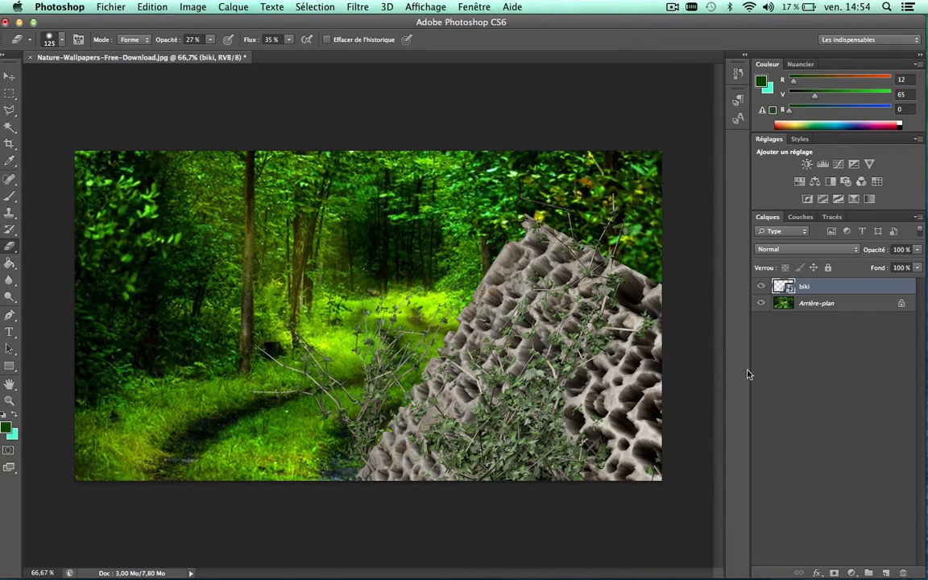
pyautogui.click(619, 348)
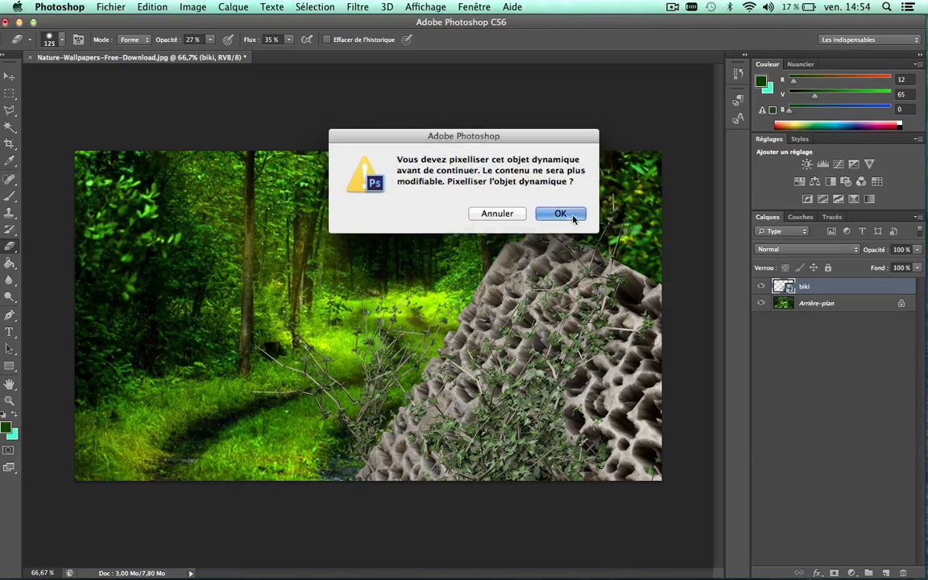
pyautogui.click(516, 200)
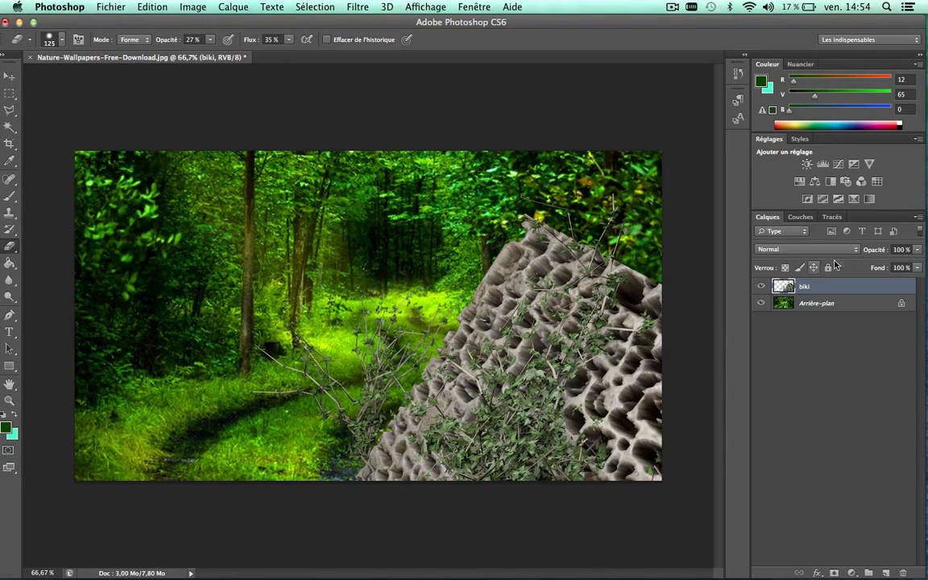
# - Add a Color Balance adjustment layer with midtones at Magenta–Green +26 and Yellow–Blue -23, and reselect the biki layer
pyautogui.click(815, 182)
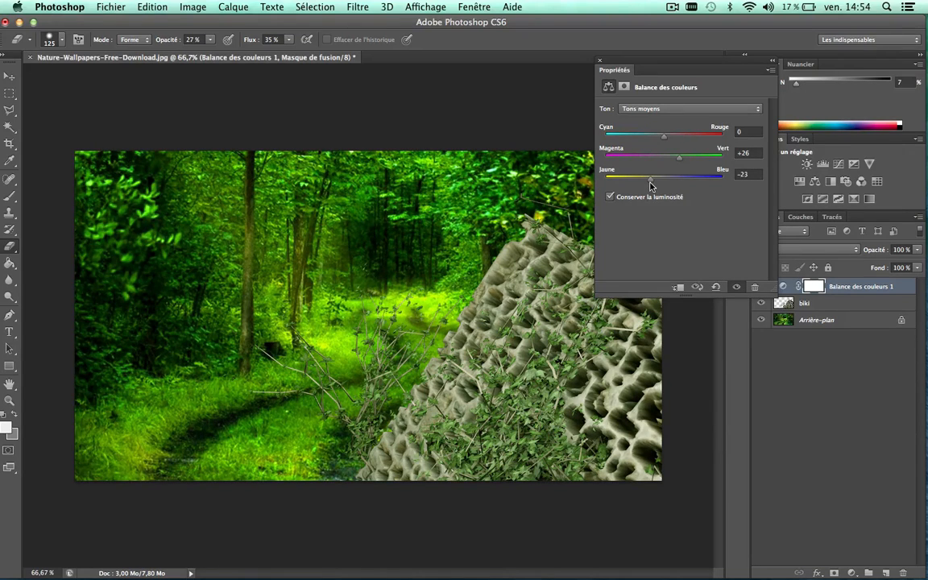
pyautogui.click(598, 62)
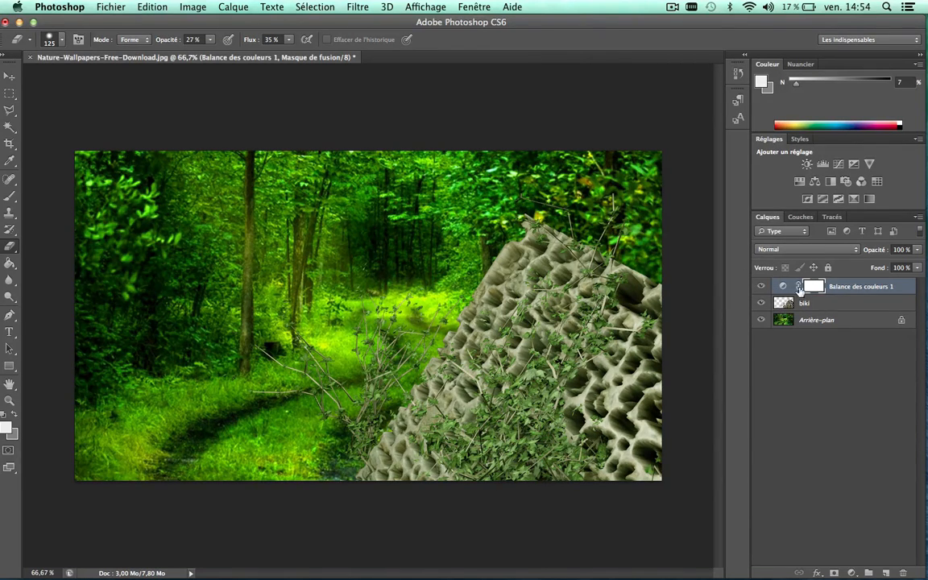
pyautogui.hotkey('alt', '[')
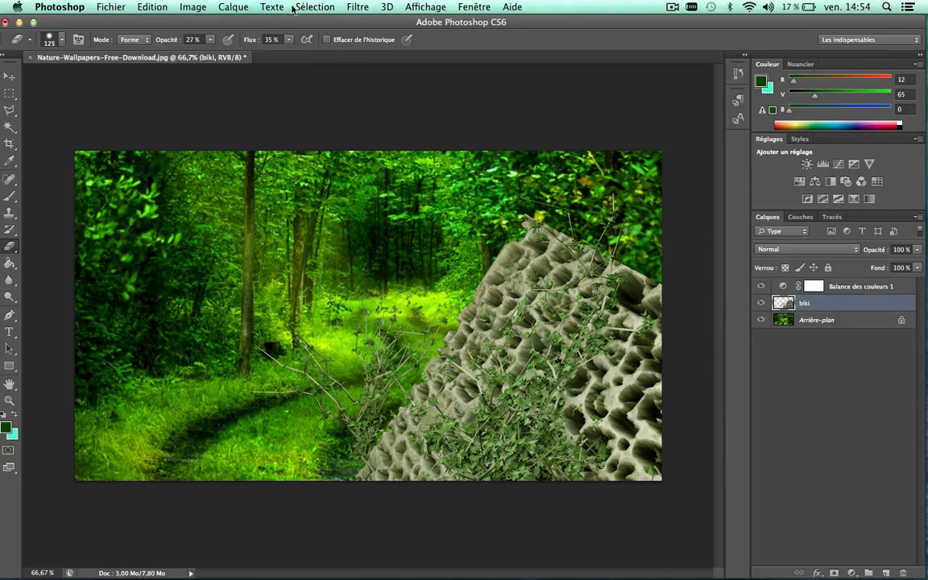
# - Try the Lighting Effects filter on the biki layer, moving its directional light down over the rock, and cancel it
pyautogui.click(354, 7)
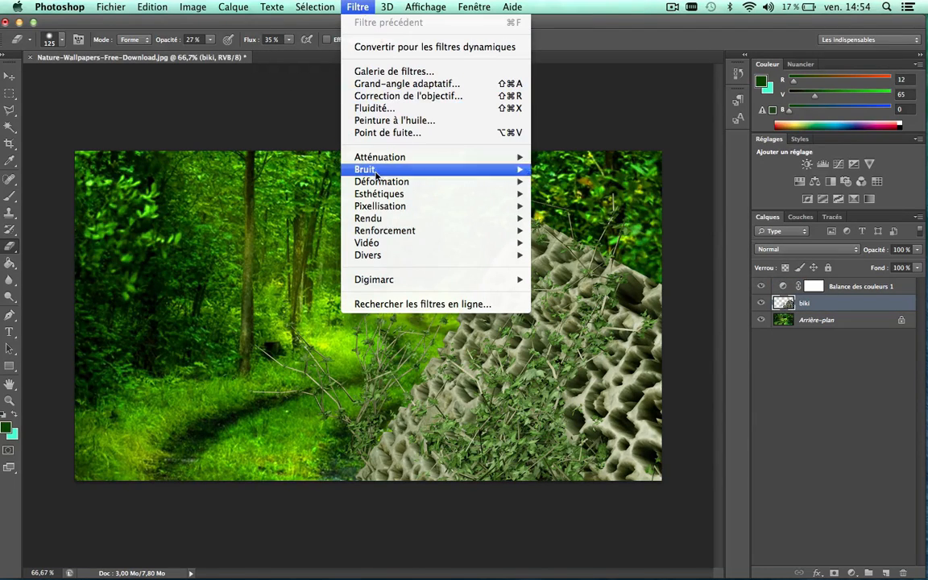
pyautogui.moveTo(388, 172)
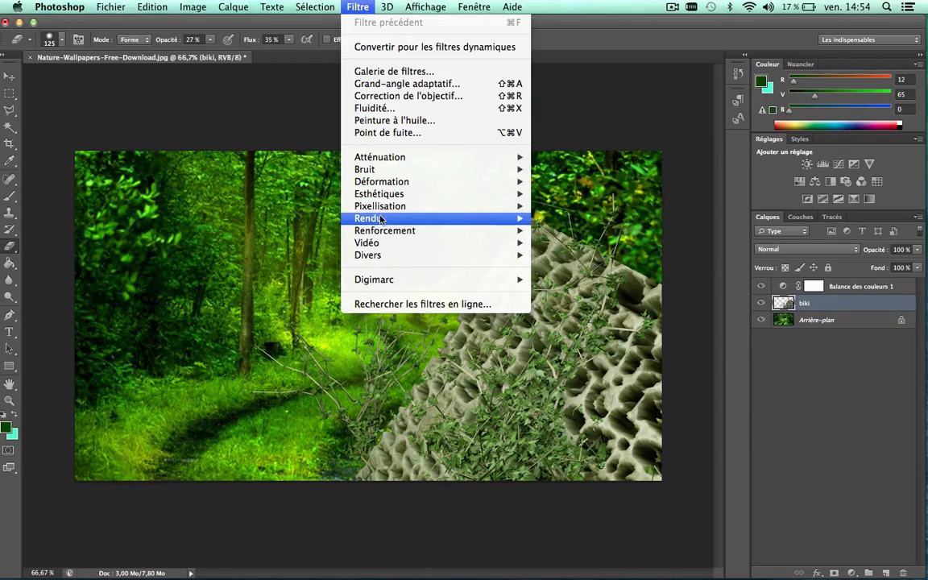
pyautogui.moveTo(378, 219)
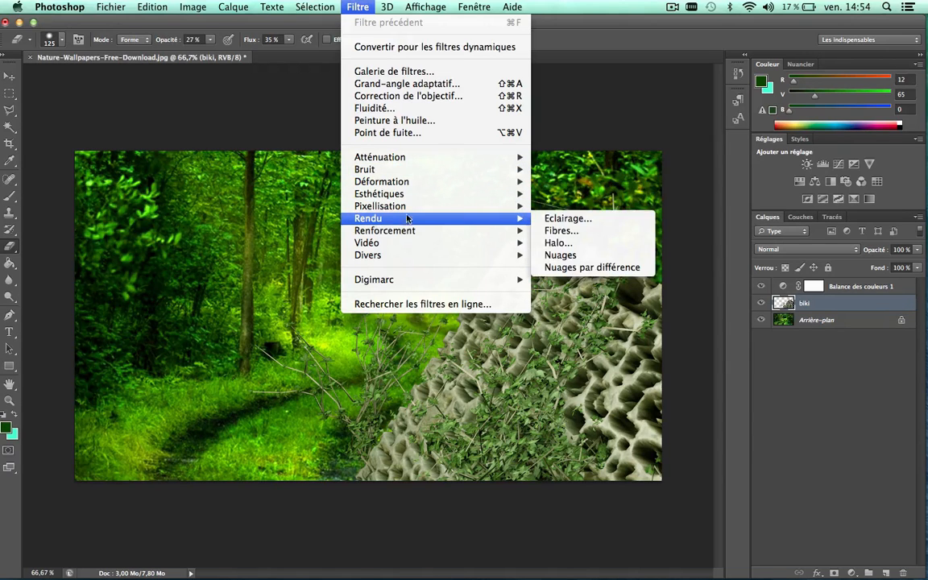
pyautogui.click(581, 221)
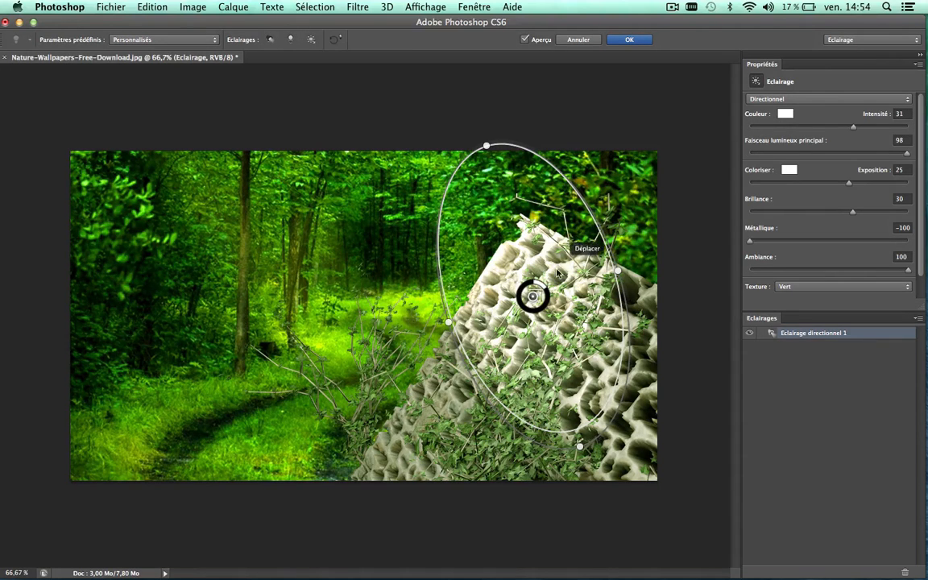
pyautogui.moveTo(558, 274); pyautogui.dragTo(588, 343)
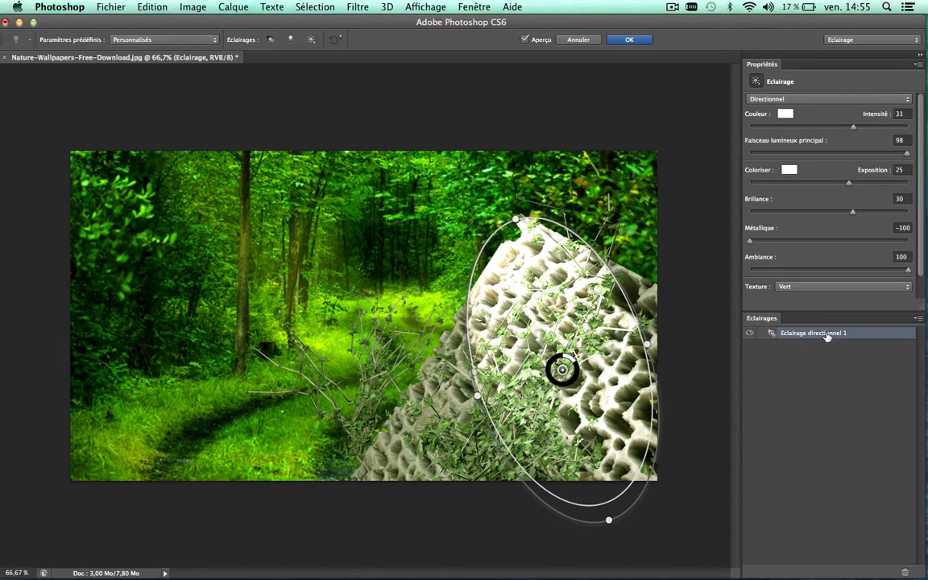
pyautogui.click(578, 40)
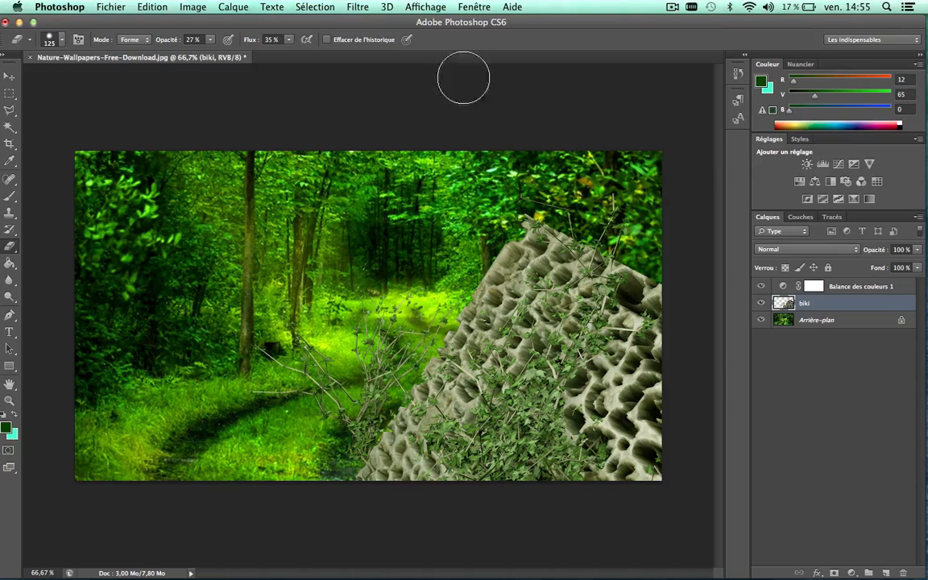
# - Preview the Trace Contour filter on the biki layer at level 128 with upper edges, and cancel it
pyautogui.click(357, 7)
pyautogui.moveTo(392, 229)
pyautogui.moveTo(419, 218)
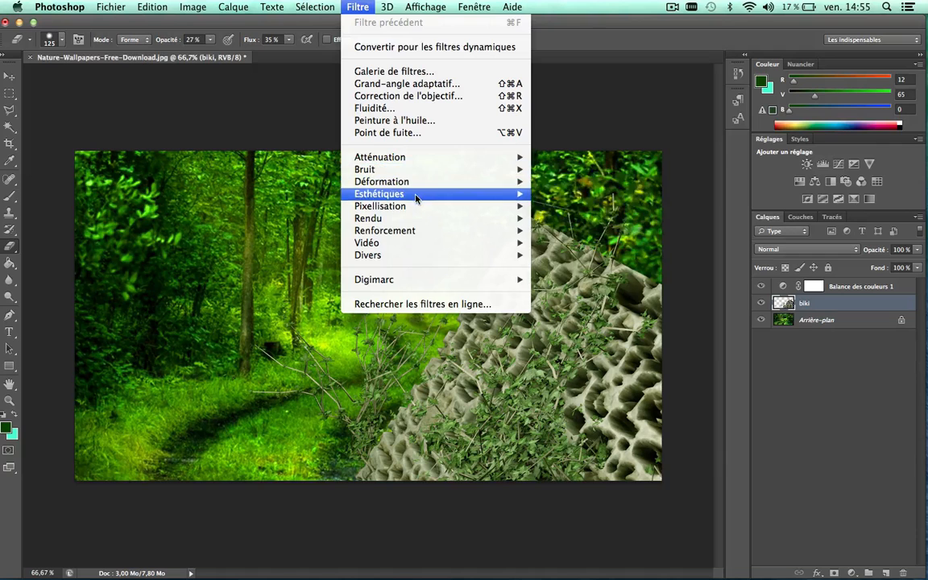
pyautogui.moveTo(414, 194)
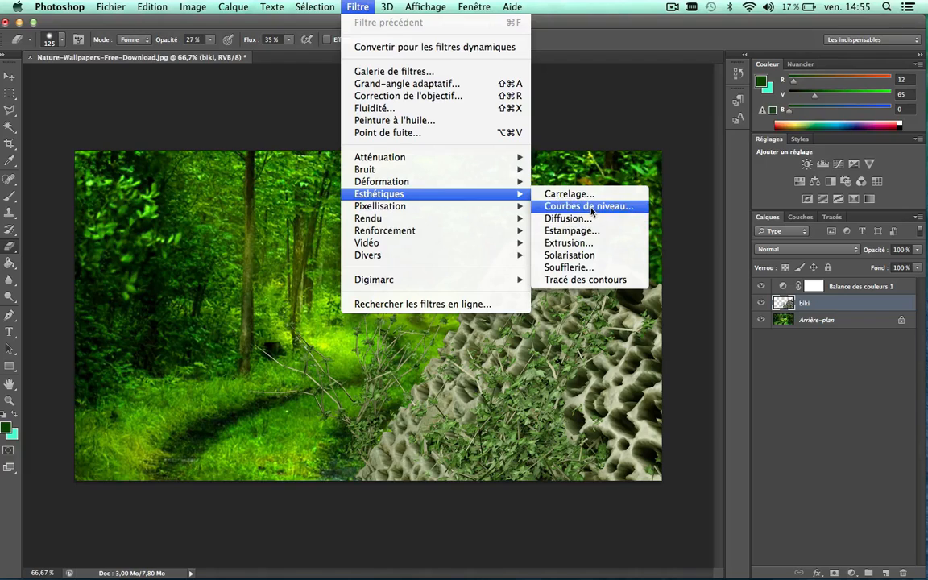
pyautogui.click(590, 207)
pyautogui.moveTo(533, 99); pyautogui.dragTo(674, 117)
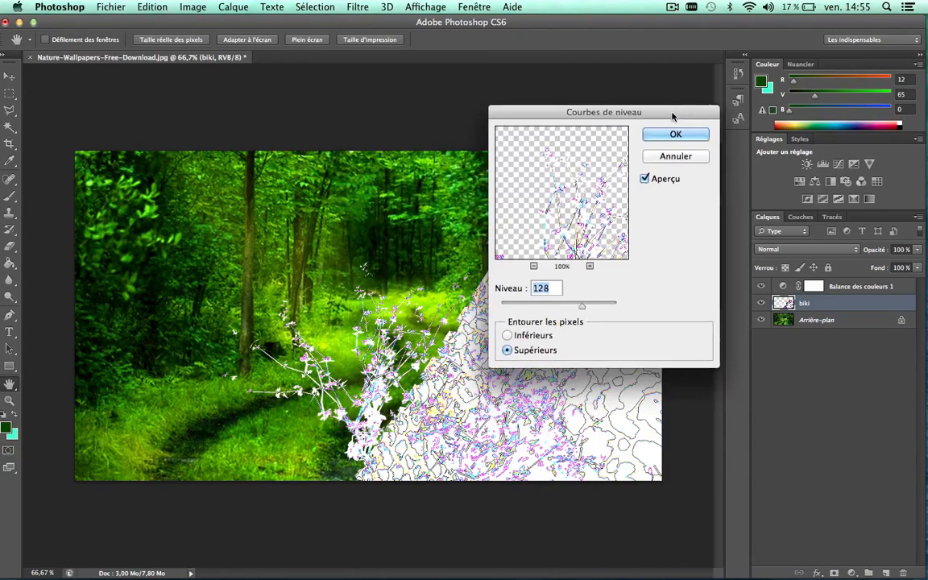
pyautogui.click(675, 155)
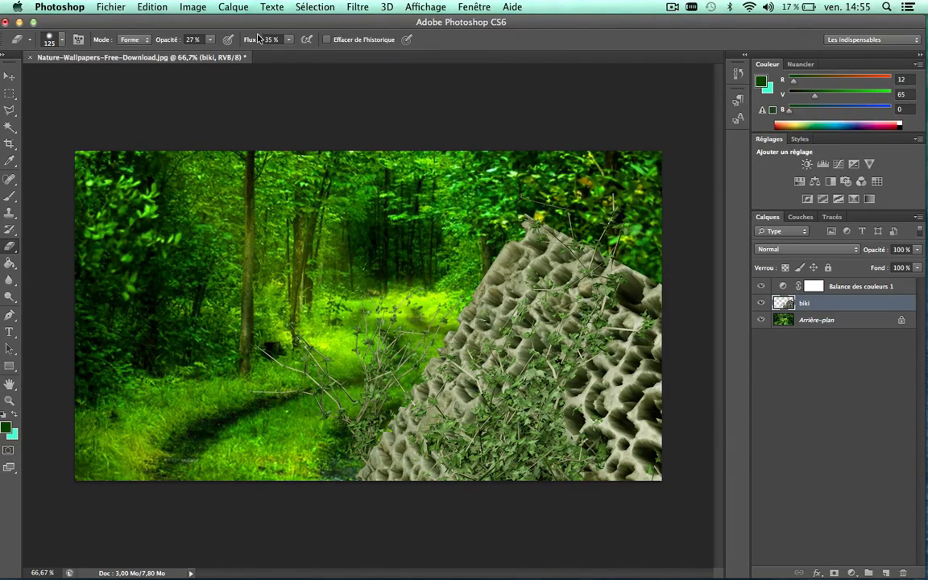
# - Apply the Solarize filter to the biki layer
pyautogui.click(367, 5)
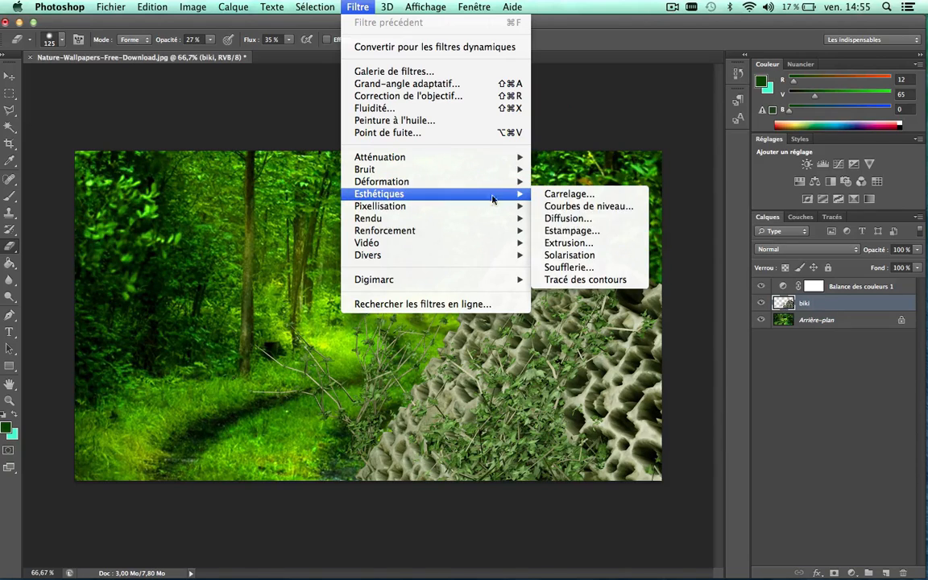
pyautogui.click(568, 254)
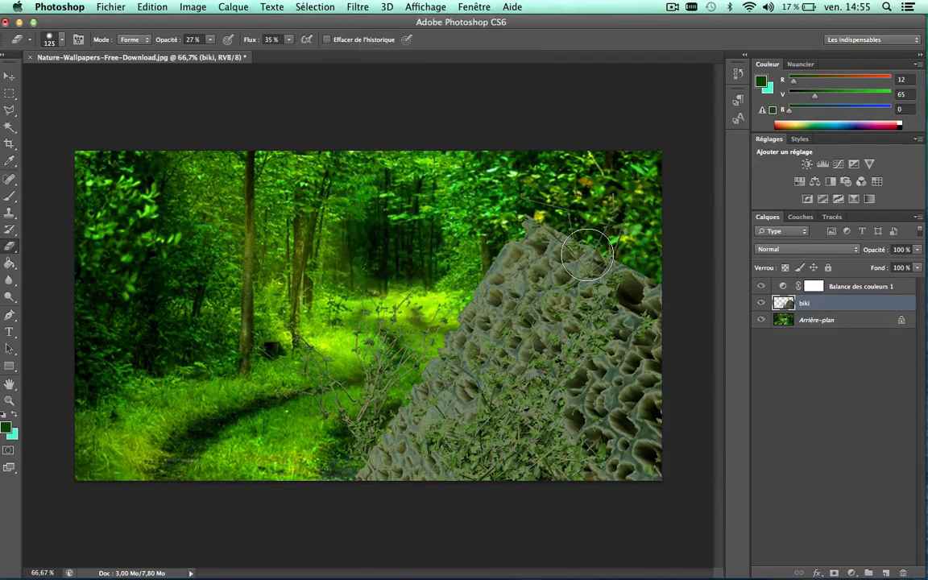
# - Undo the Solarize filter and apply Smart Sharpen to the biki layer with amount 204% and radius 19.1 px
pyautogui.press('super+z')
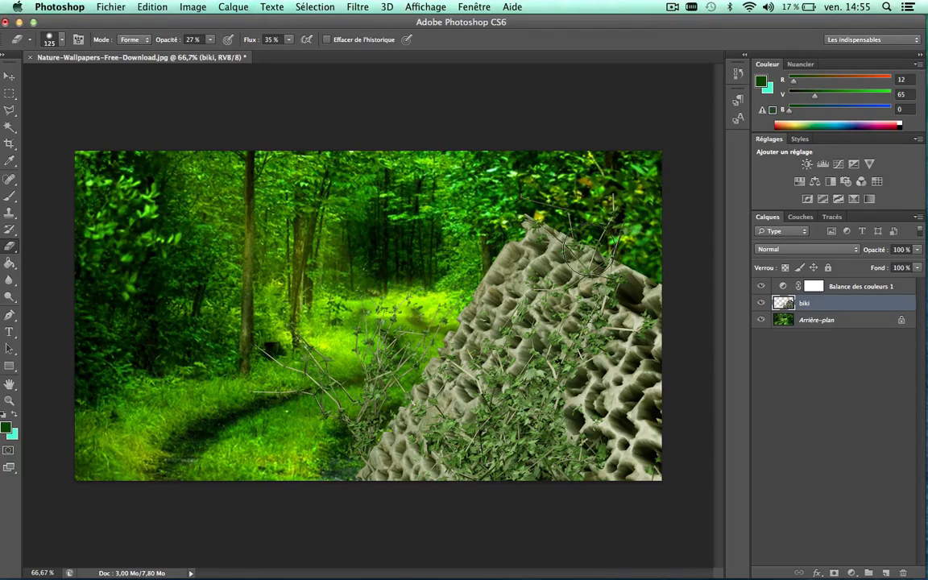
pyautogui.click(350, 6)
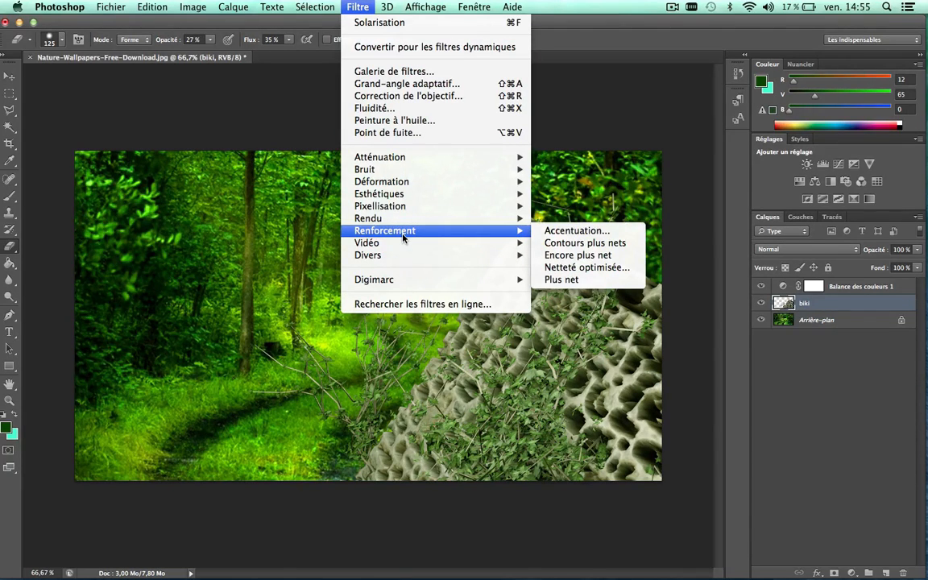
pyautogui.click(556, 267)
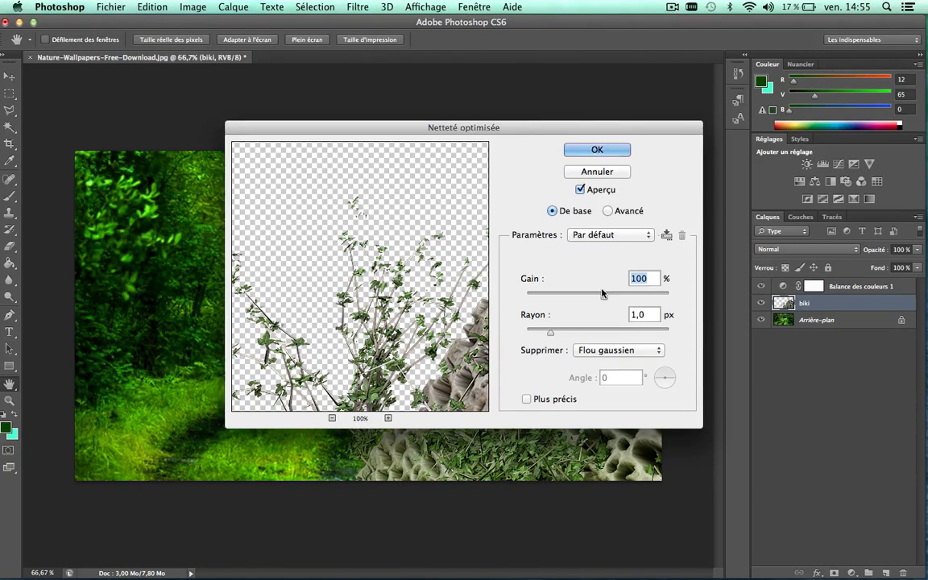
pyautogui.moveTo(602, 294); pyautogui.dragTo(640, 297)
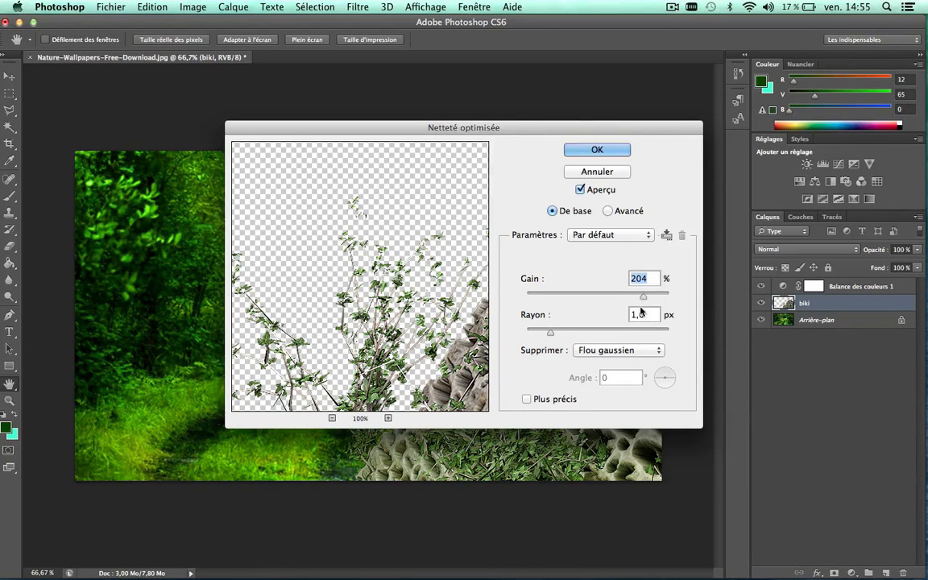
pyautogui.moveTo(551, 332); pyautogui.dragTo(627, 331)
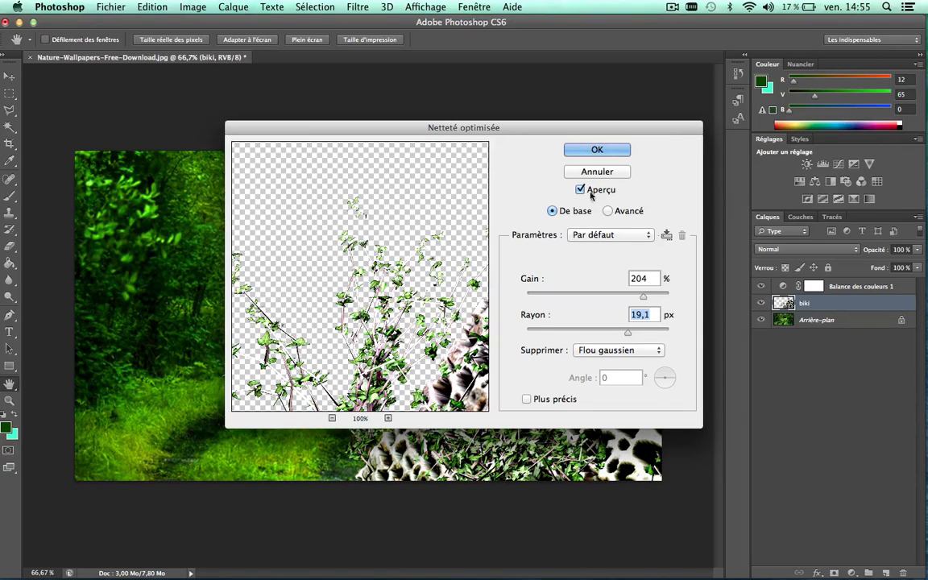
pyautogui.click(597, 150)
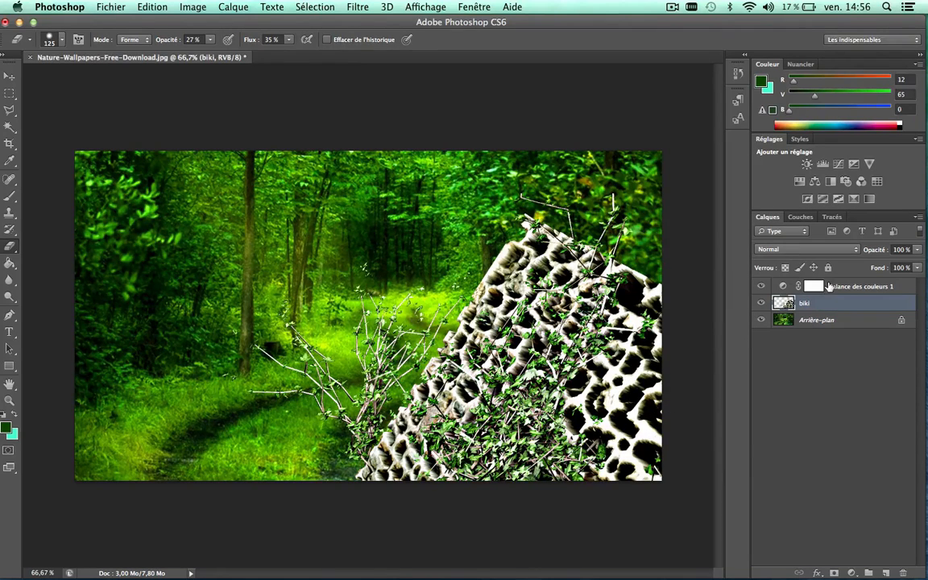
# - Add a Levels adjustment layer above the Color Balance layer with the white input level at 161
pyautogui.click(829, 286)
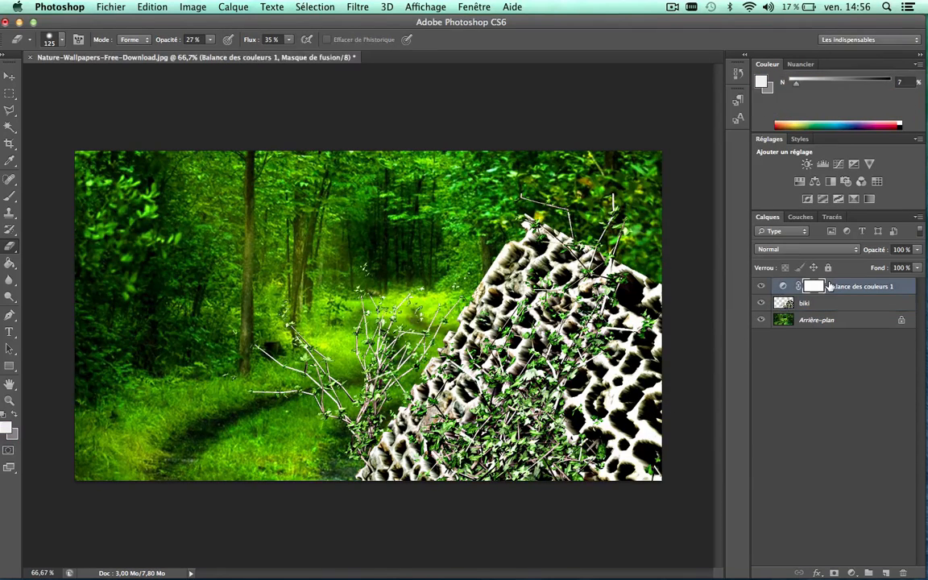
pyautogui.click(827, 166)
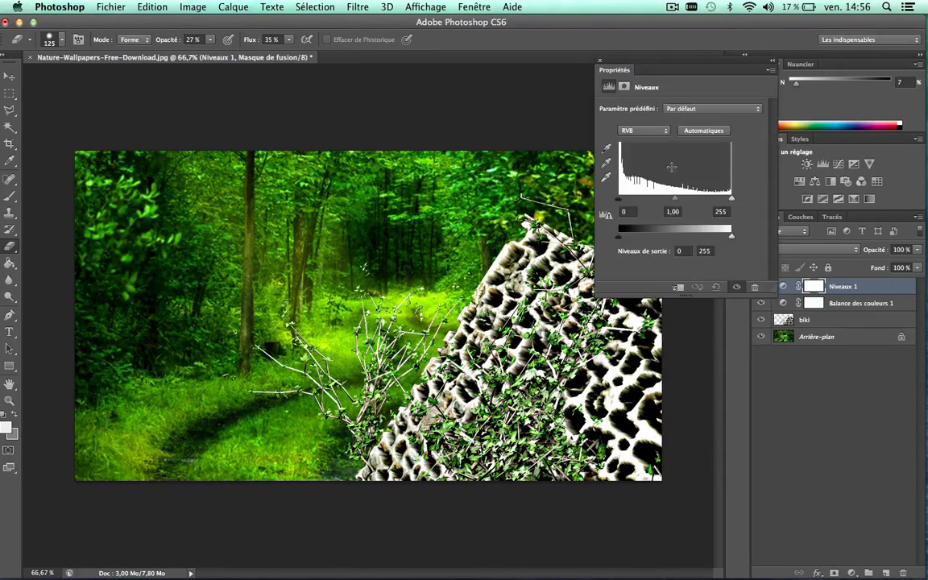
pyautogui.moveTo(728, 200)
pyautogui.mouseDown()
pyautogui.moveTo(680, 200)
pyautogui.moveTo(689, 200)
pyautogui.mouseUp()
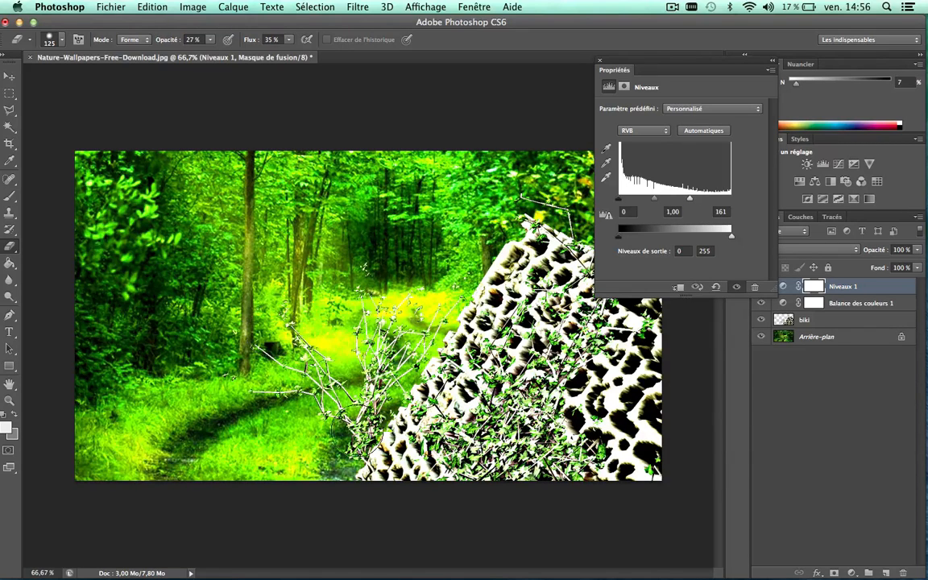
pyautogui.click(600, 62)
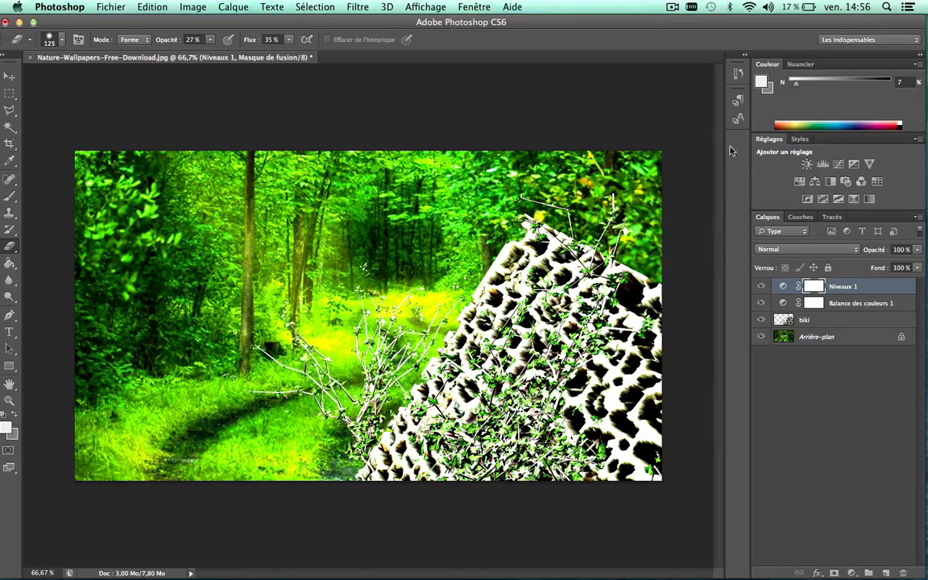
# - Add a Channel Mixer adjustment layer with the red output at Red +171%, Green +79% and Blue +183%
pyautogui.moveTo(796, 85); pyautogui.dragTo(869, 85)
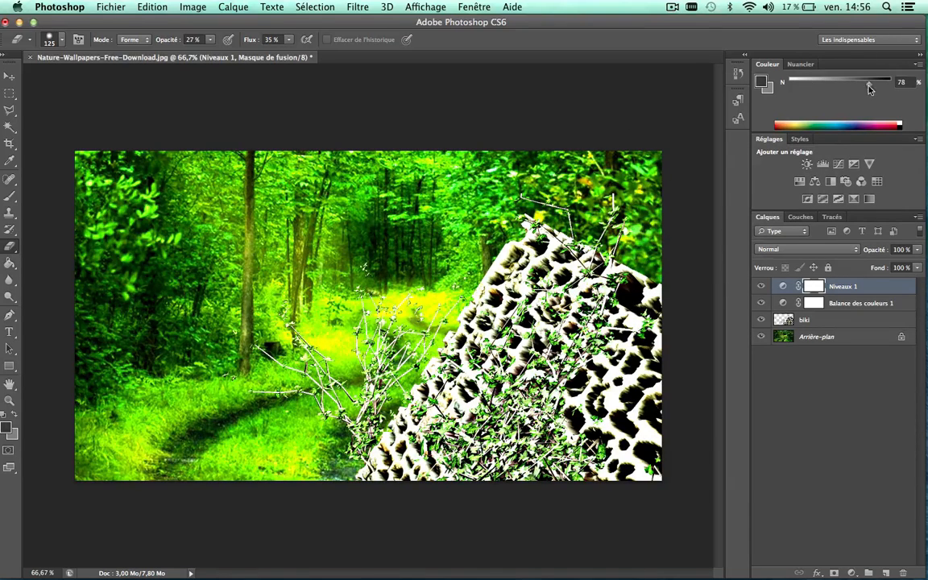
pyautogui.click(861, 183)
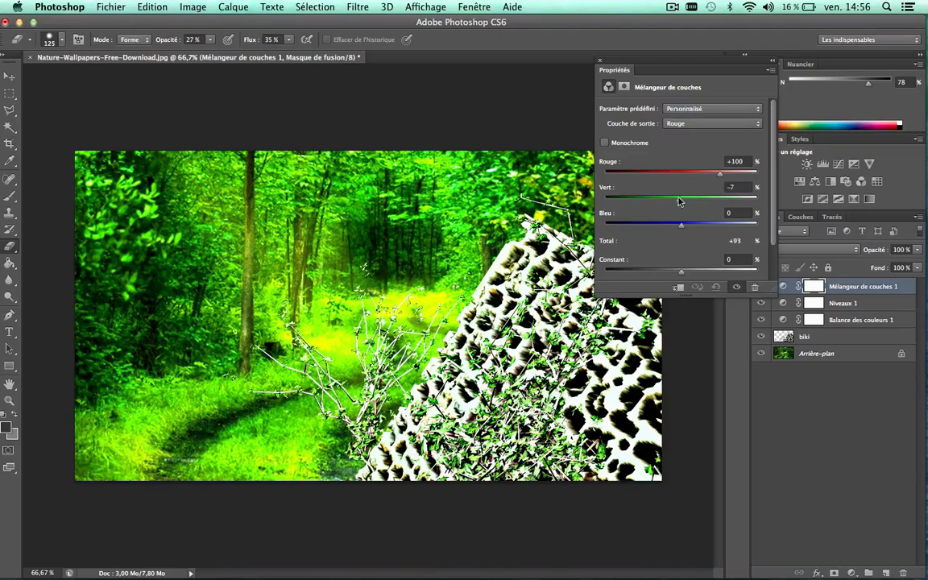
pyautogui.moveTo(681, 199); pyautogui.dragTo(712, 200)
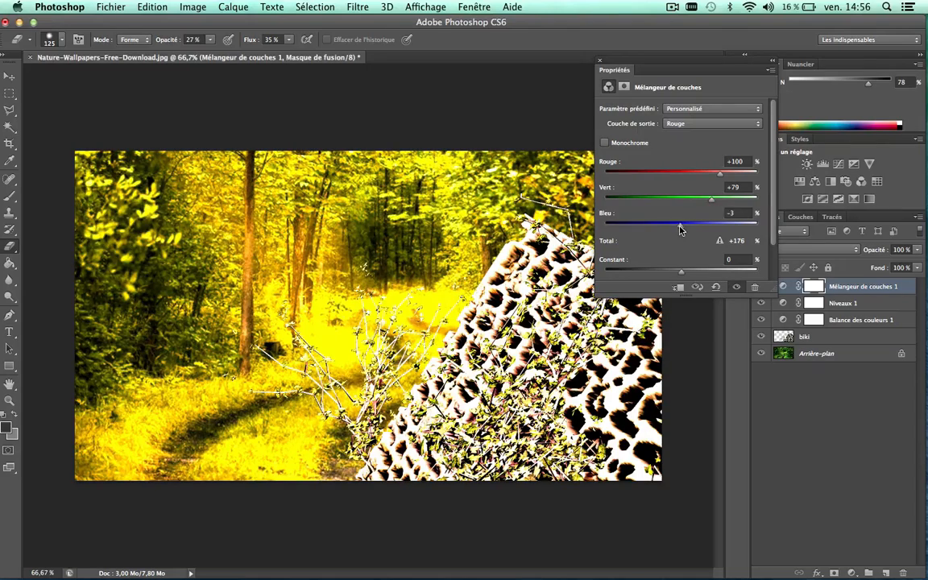
pyautogui.moveTo(640, 221); pyautogui.dragTo(713, 233)
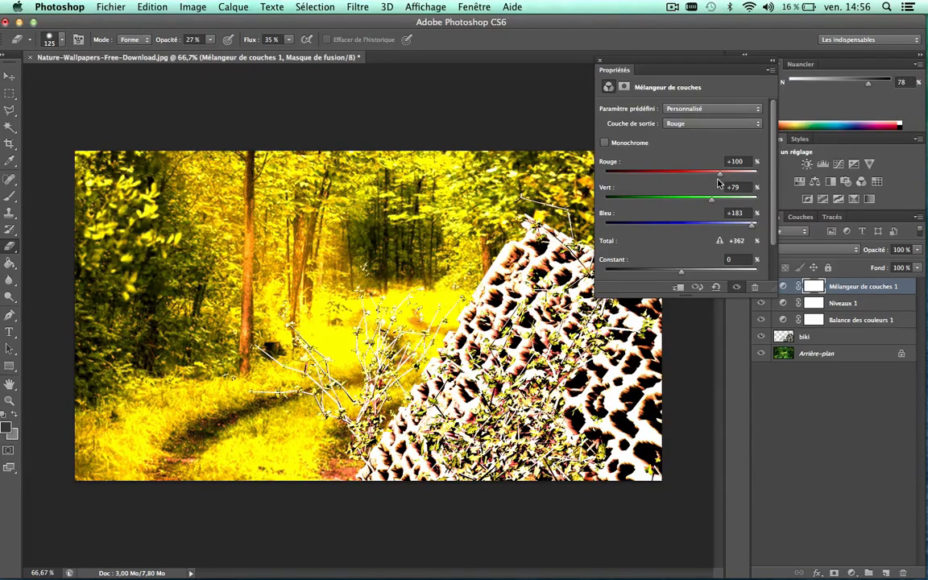
pyautogui.moveTo(721, 177); pyautogui.dragTo(749, 175)
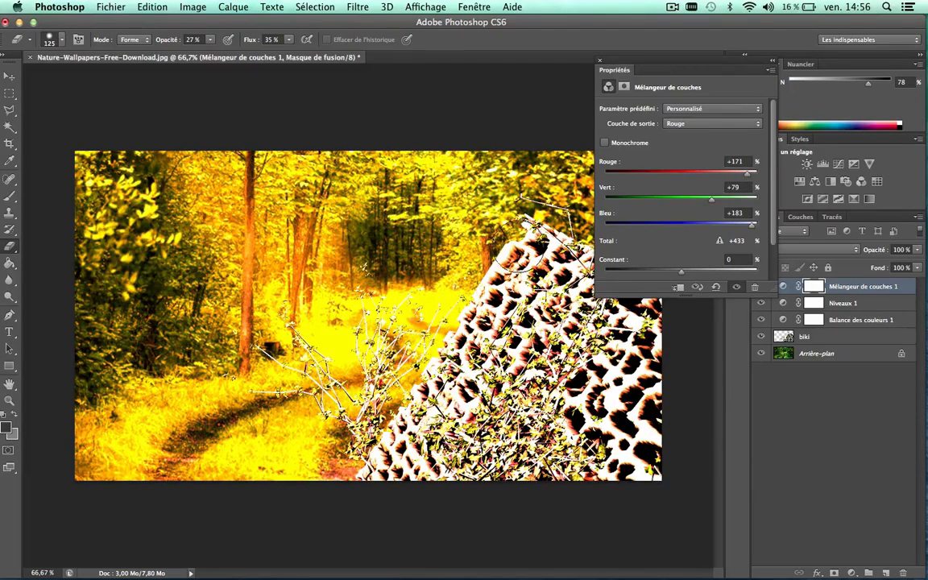
pyautogui.click(600, 60)
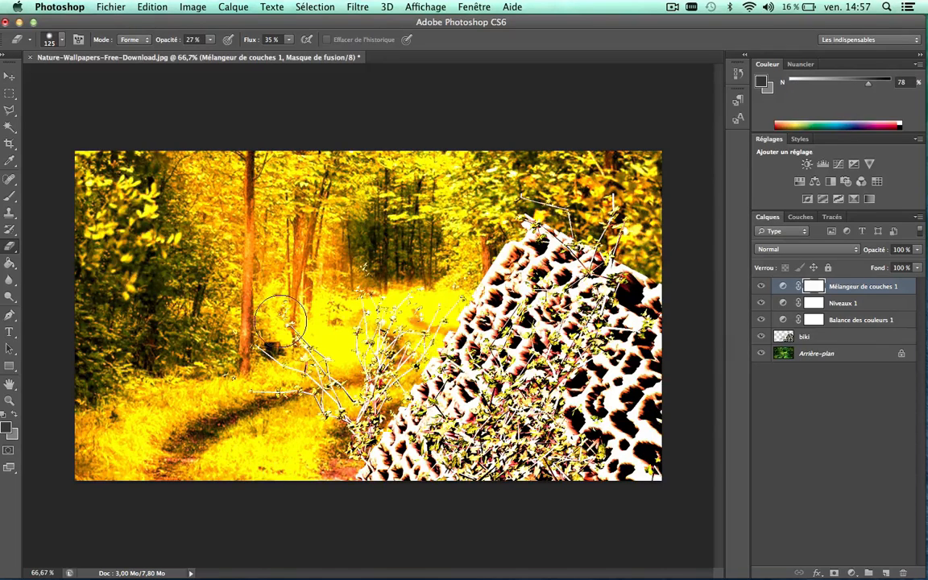
# - Place pyra.png from the desktop into the composite at the forest's lower-left corner, about X 103 px, Y 512 px
pyautogui.click(110, 6)
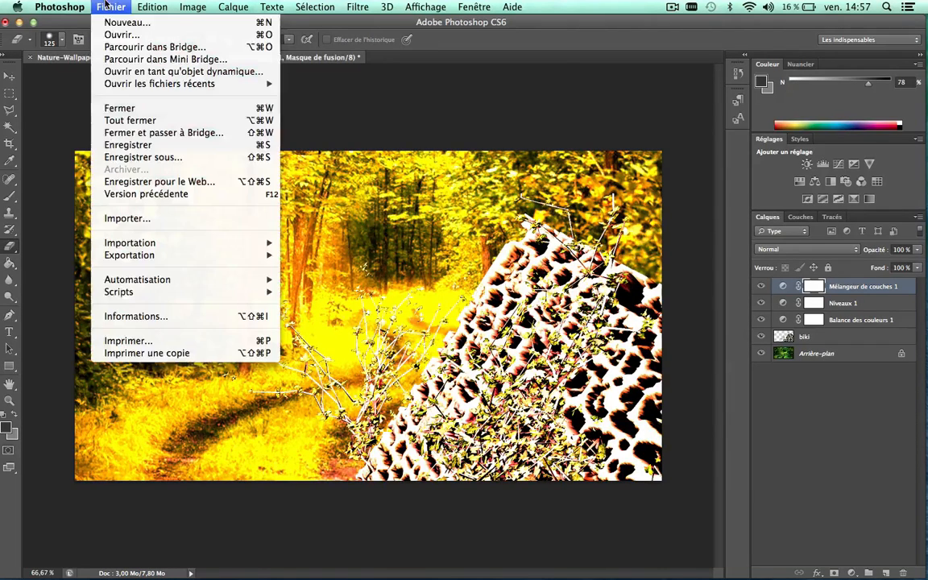
pyautogui.click(123, 218)
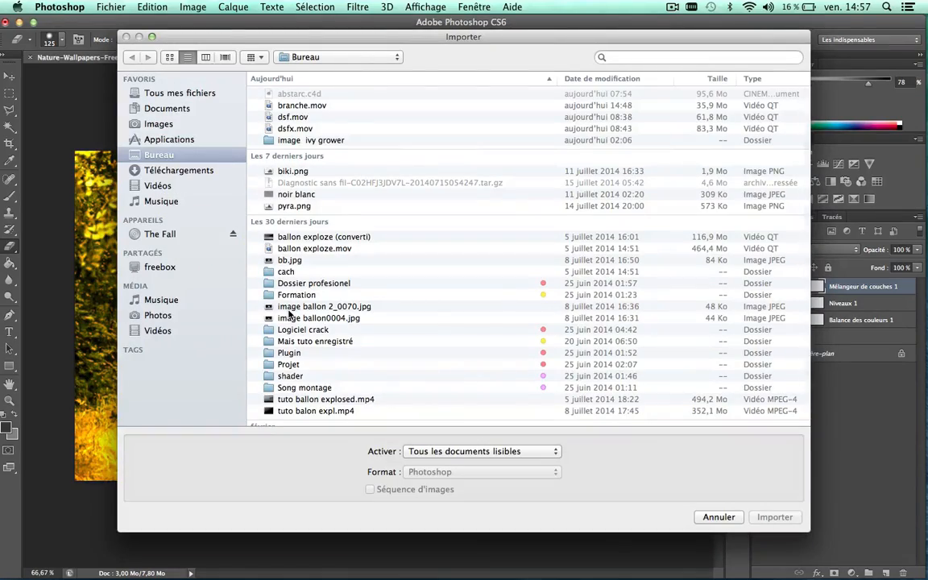
pyautogui.scroll(-2, 289, 314)
pyautogui.scroll(2, 292, 242)
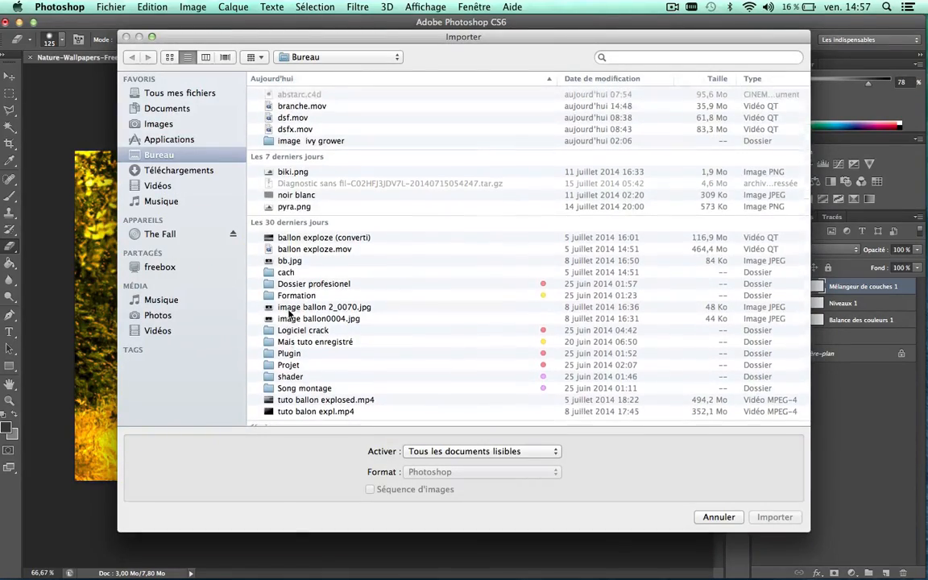
pyautogui.doubleClick(293, 206)
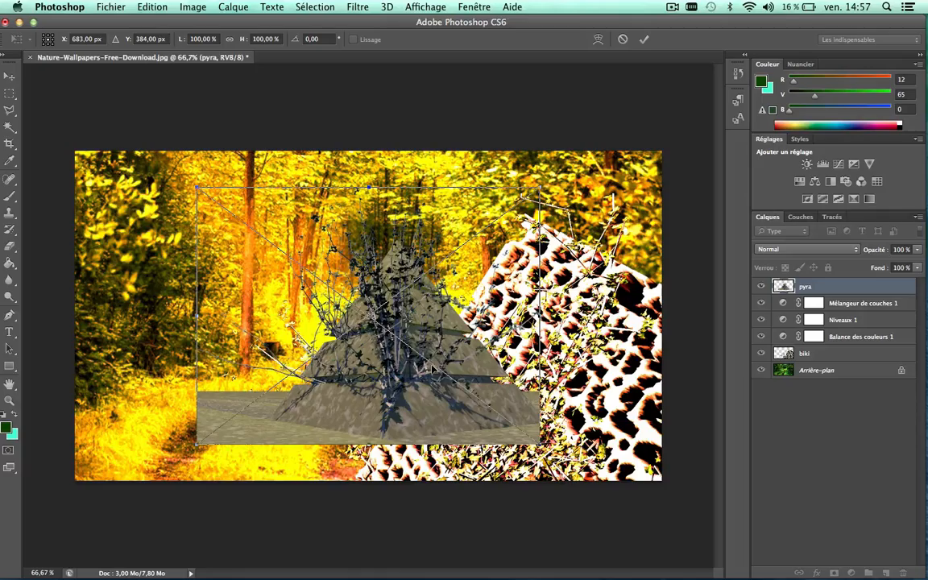
pyautogui.moveTo(432, 369); pyautogui.dragTo(194, 452)
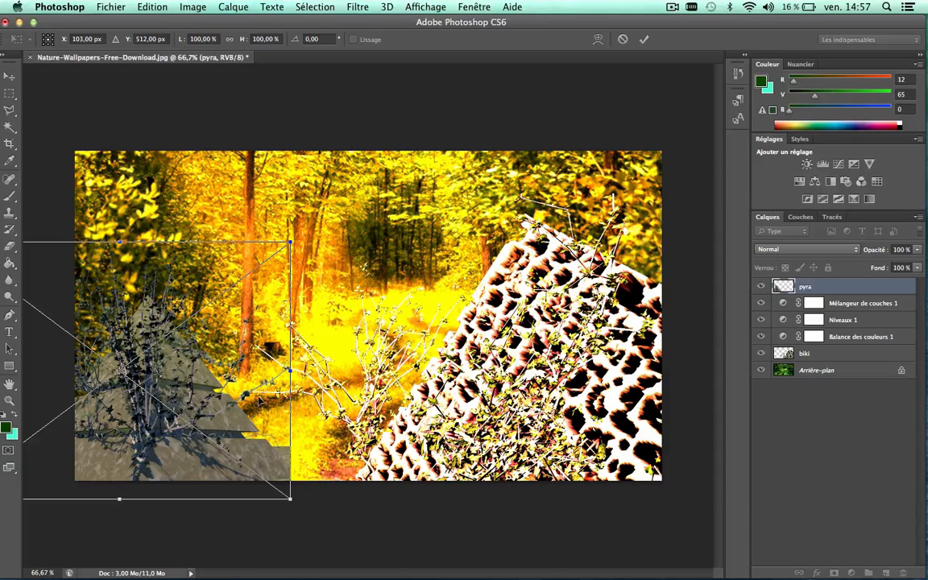
pyautogui.press('Return')
# - Rasterize the pyra layer and erase the square corner of its ground using an eraser at 100% opacity and 100% hardness
pyautogui.press('e')
pyautogui.click(211, 364)
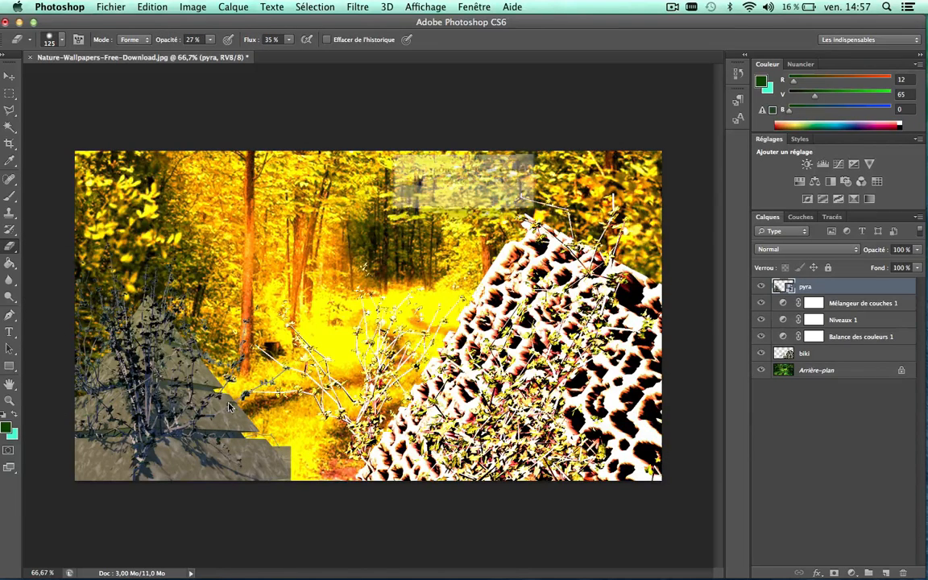
pyautogui.click(560, 213)
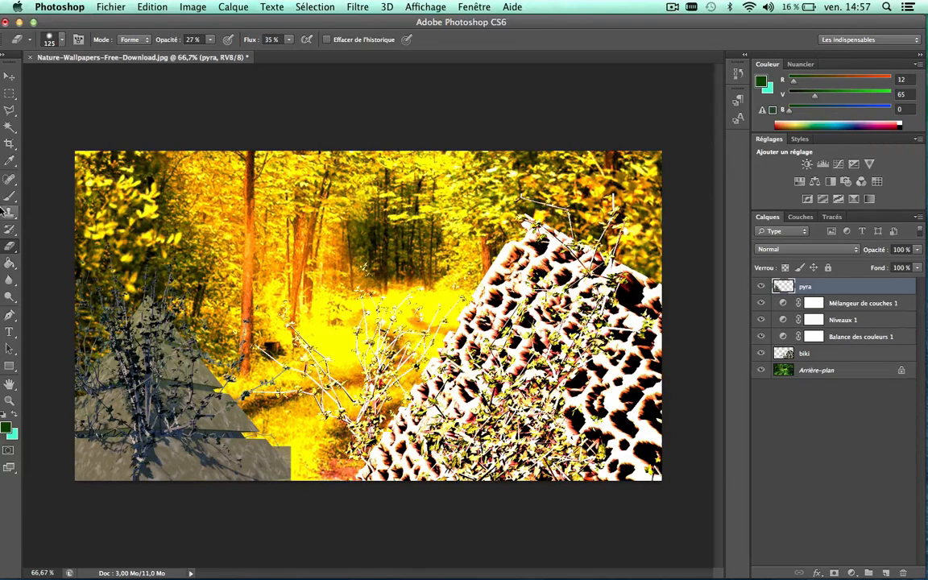
pyautogui.moveTo(348, 393)
pyautogui.mouseDown()
pyautogui.moveTo(277, 399)
pyautogui.moveTo(304, 442)
pyautogui.moveTo(257, 386)
pyautogui.mouseUp()
pyautogui.click(208, 40)
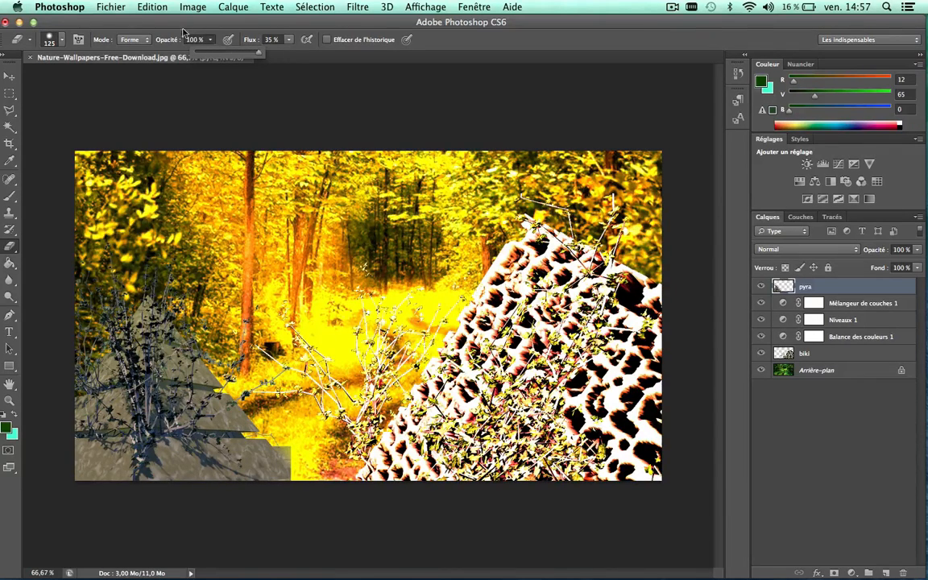
pyautogui.click(61, 40)
pyautogui.moveTo(91, 105); pyautogui.dragTo(169, 103)
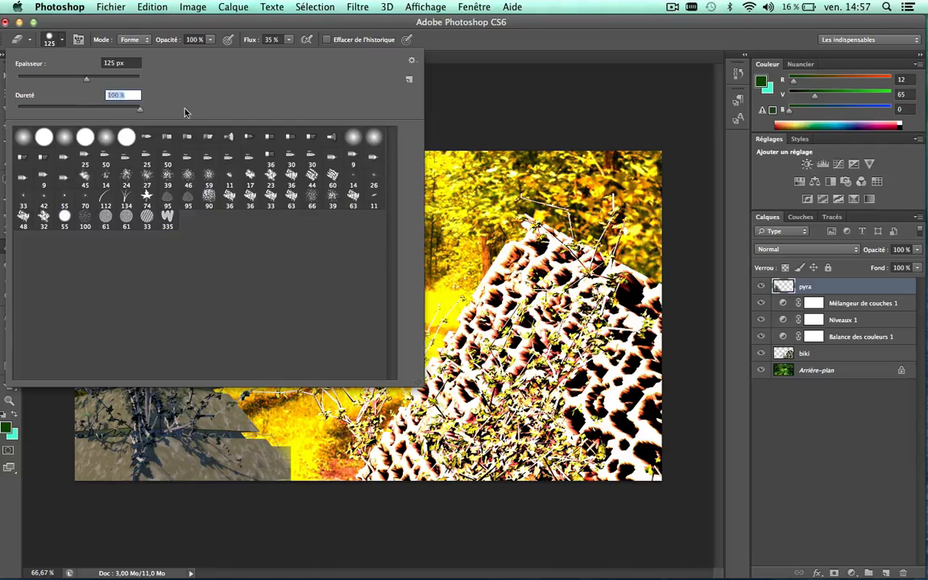
pyautogui.click(453, 45)
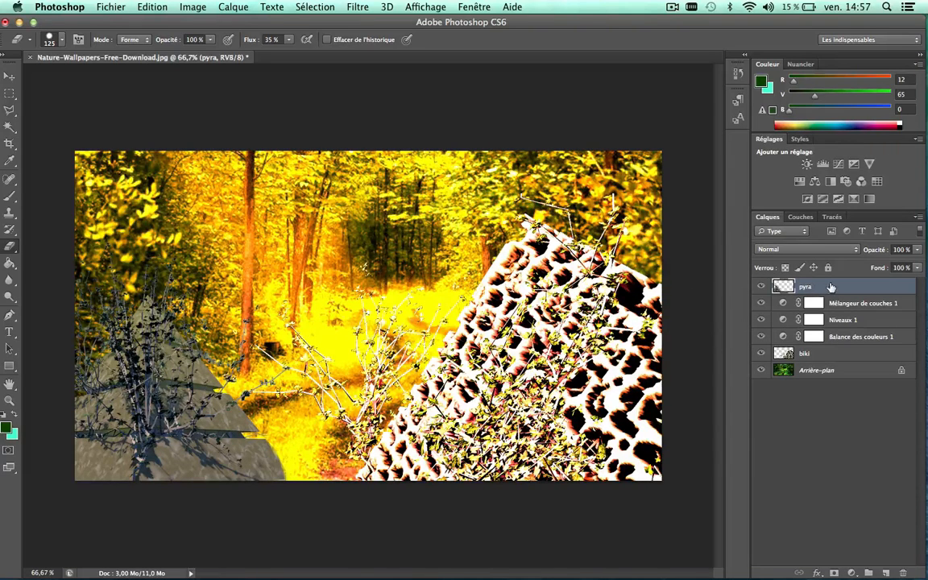
# - Try the pyra layer beneath the biki and adjustment layers, and return it to the top of the stack
pyautogui.moveTo(830, 288); pyautogui.dragTo(823, 357)
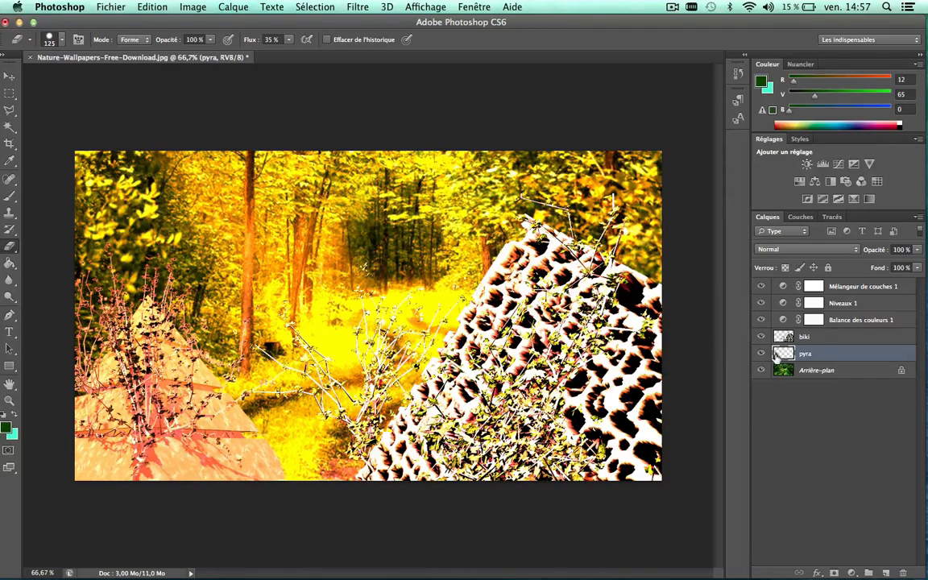
pyautogui.moveTo(817, 354); pyautogui.dragTo(835, 285)
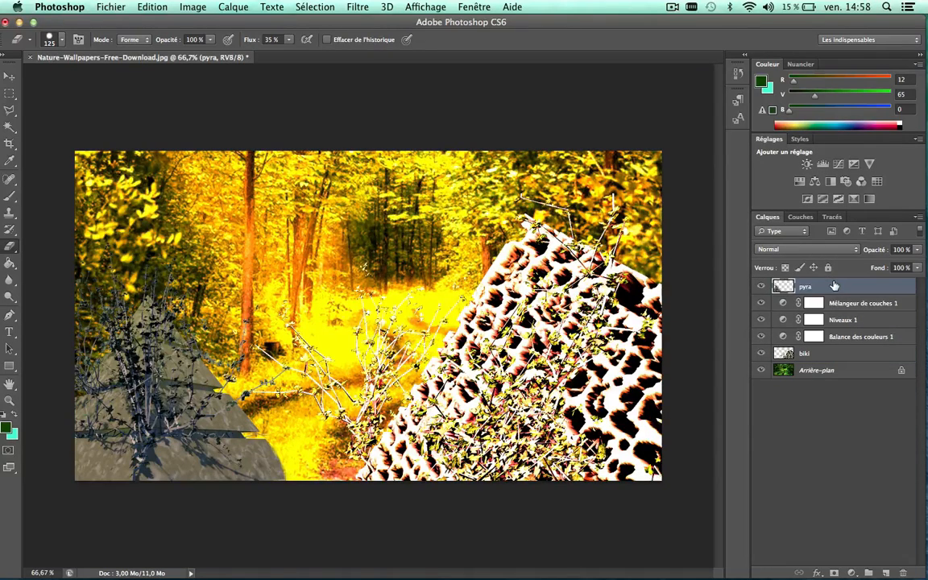
# - Add a Black & White adjustment layer above pyra with Greens at 132 and Cyans at -131
pyautogui.click(830, 182)
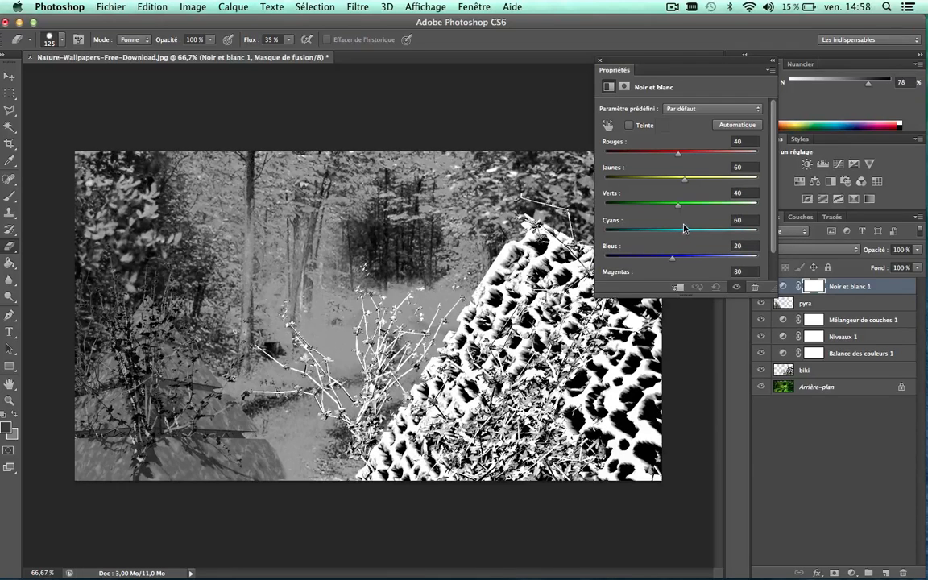
pyautogui.moveTo(684, 233); pyautogui.dragTo(644, 234)
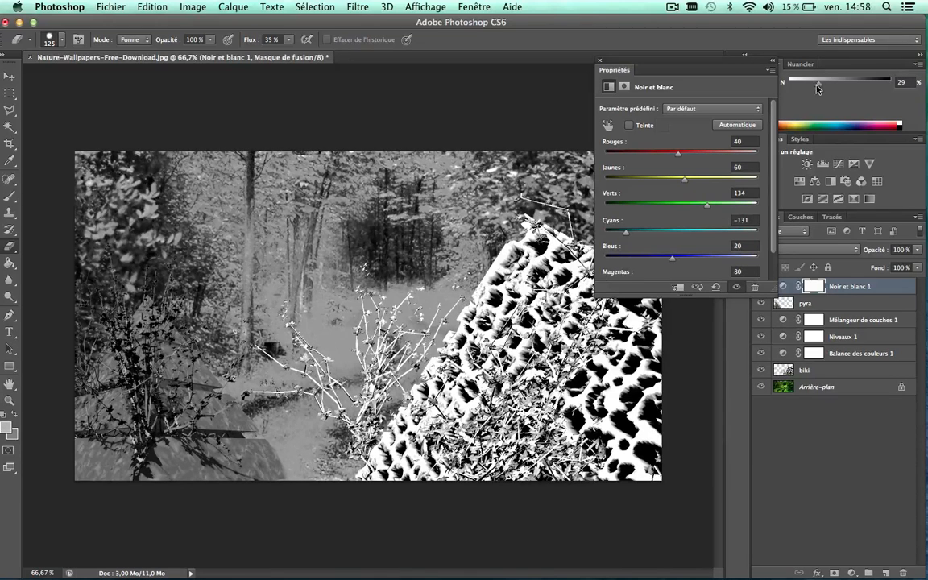
pyautogui.moveTo(675, 208); pyautogui.dragTo(770, 214)
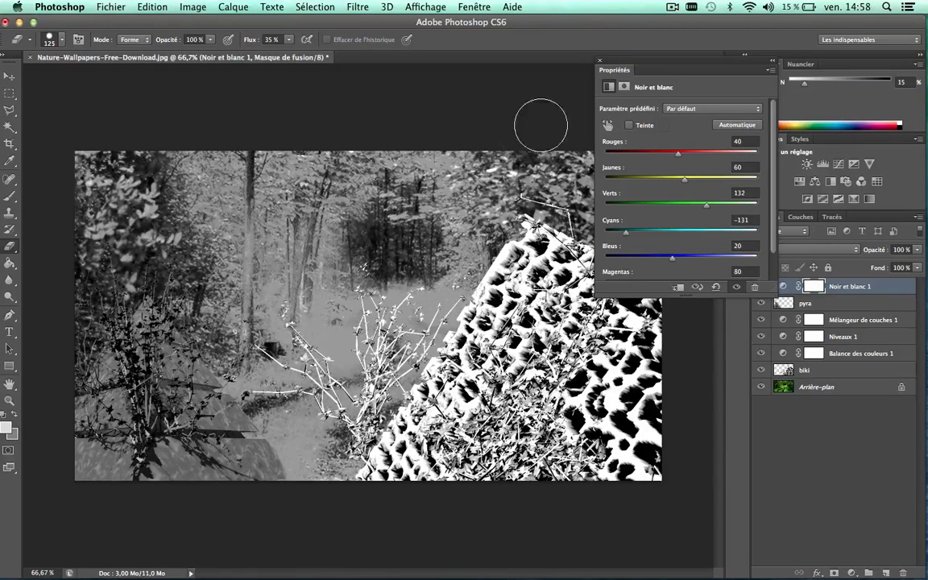
pyautogui.click(599, 62)
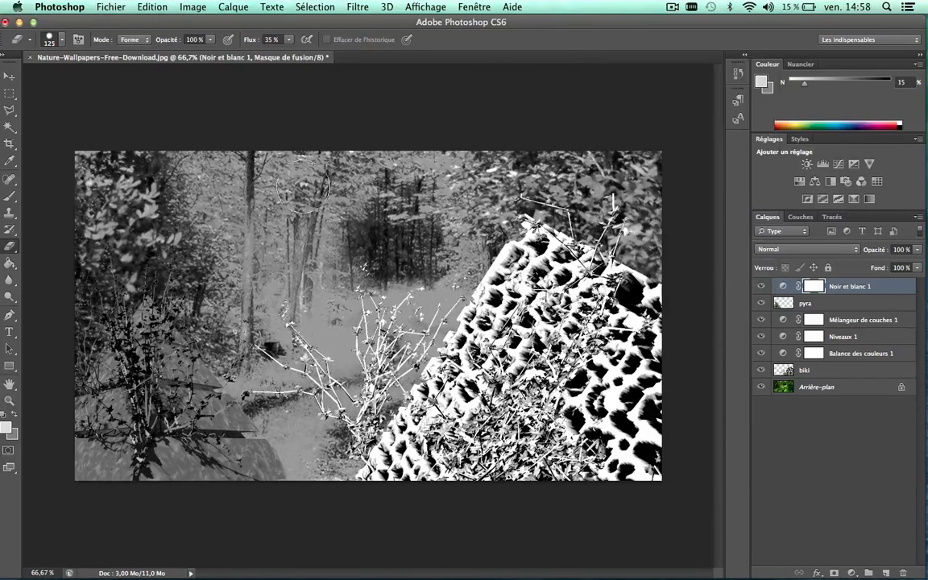
# - Close the forest composite and switch back to the ivy scene in CINEMA 4D
pyautogui.click(6, 23)
pyautogui.click(422, 211)
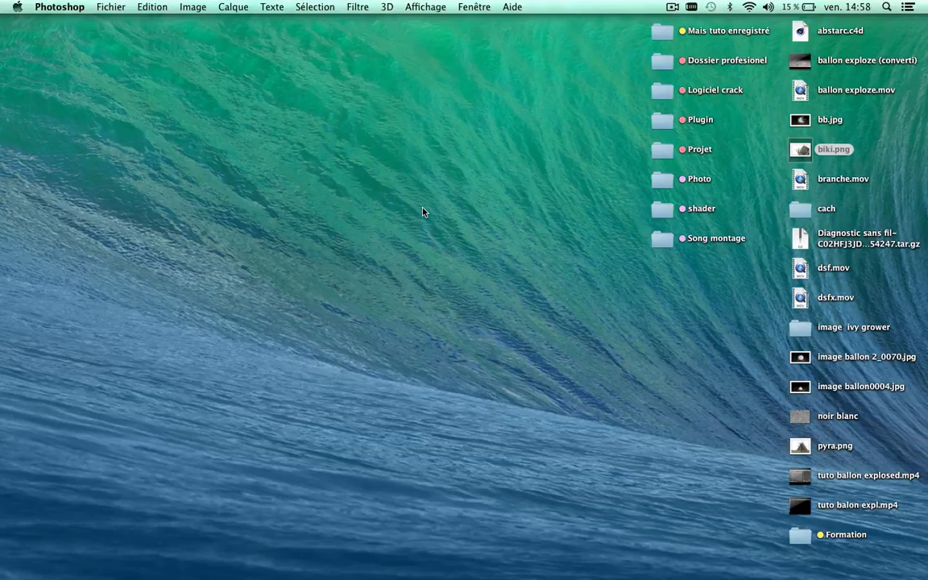
pyautogui.moveTo(596, 568)
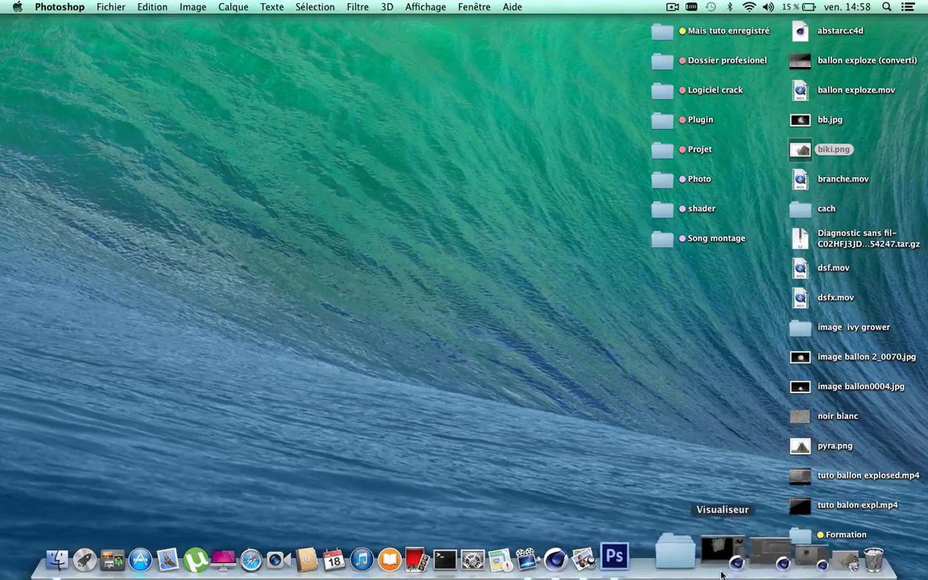
pyautogui.click(779, 563)
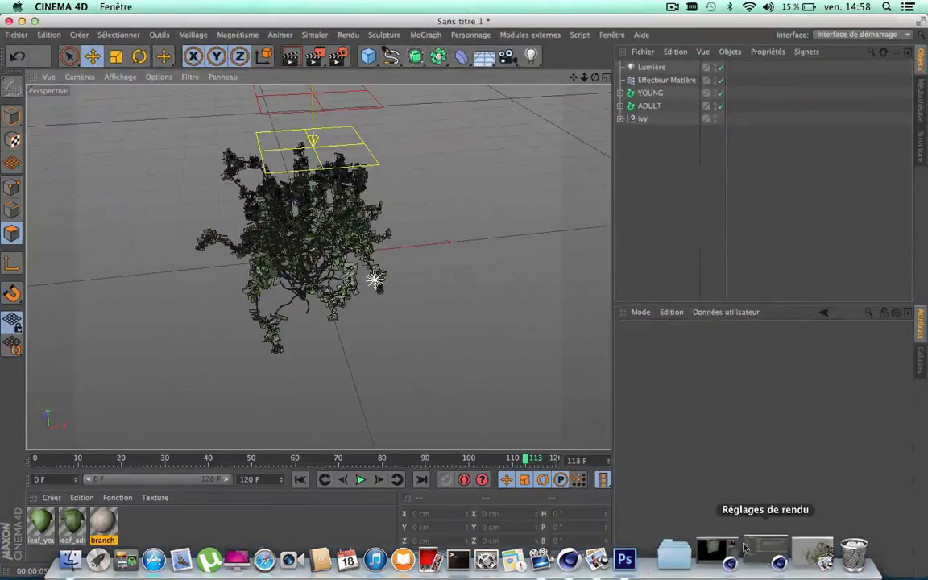
# - Delete all objects from the ivy scene: the light, the Effecteur Matière, YOUNG, ADULT and ivy
pyautogui.scroll(4, 294, 190)
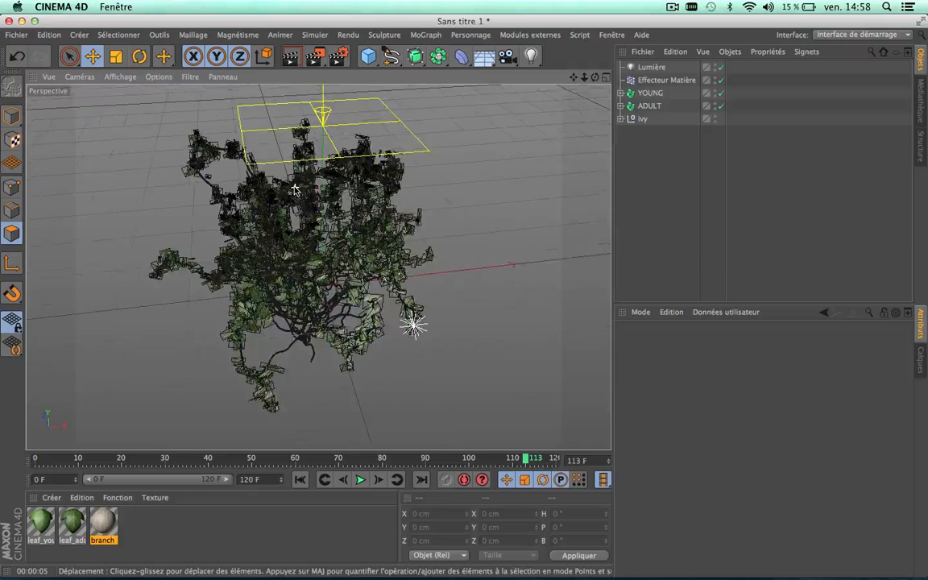
pyautogui.scroll(-2, 294, 190)
pyautogui.moveTo(630, 146); pyautogui.dragTo(671, 65)
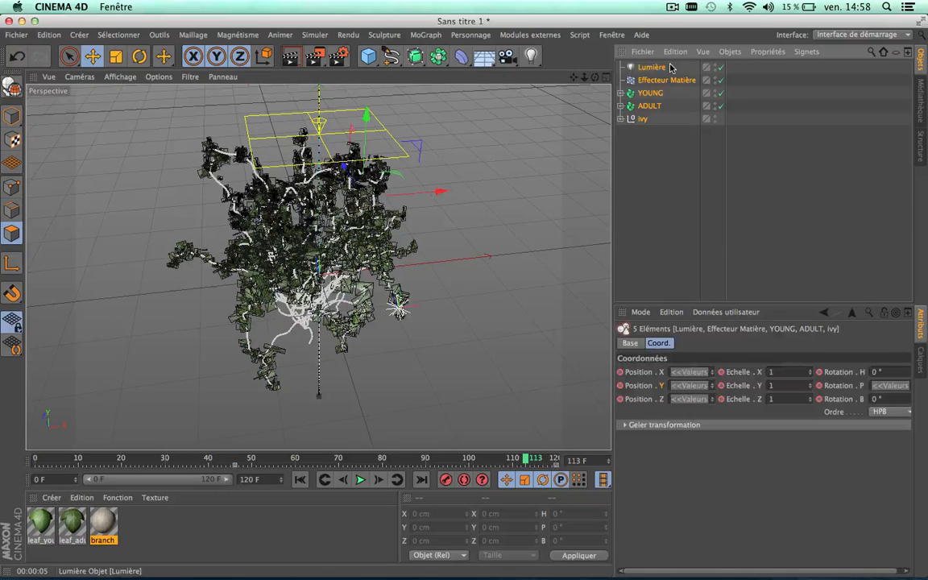
pyautogui.press('Delete')
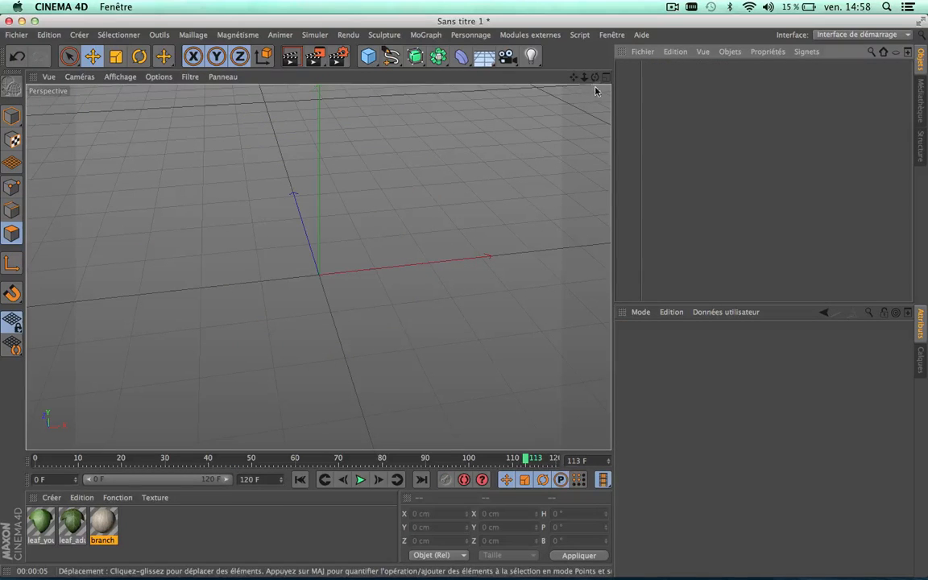
pyautogui.moveTo(595, 78); pyautogui.dragTo(587, 51)
pyautogui.scroll(-3, 393, 234)
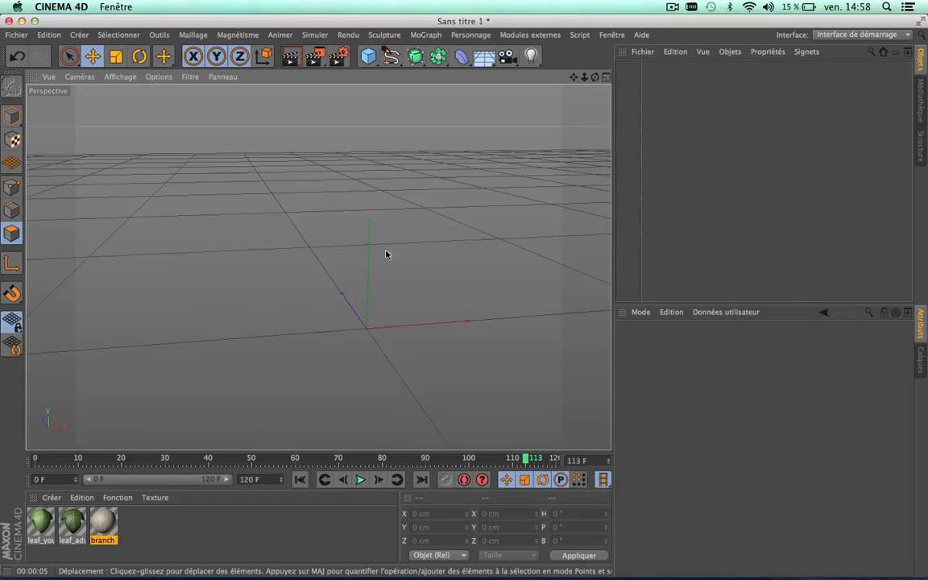
pyautogui.scroll(2, 380, 358)
pyautogui.scroll(-3, 379, 359)
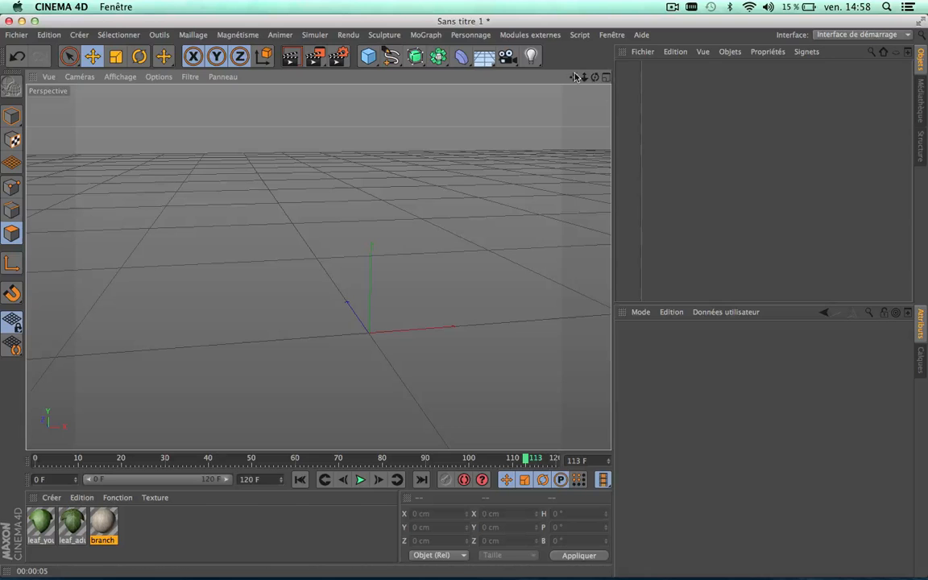
pyautogui.moveTo(575, 77); pyautogui.dragTo(582, 111)
pyautogui.scroll(-4, 296, 235)
pyautogui.scroll(4, 296, 235)
pyautogui.scroll(-2, 498, 194)
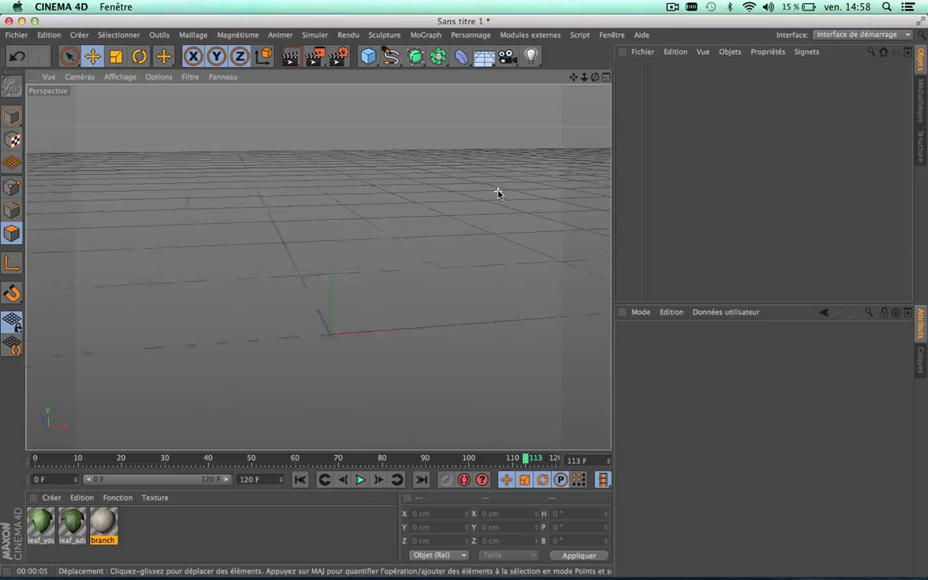
pyautogui.scroll(-1, 498, 193)
pyautogui.moveTo(573, 77); pyautogui.dragTo(581, 38)
pyautogui.scroll(3, 302, 190)
pyautogui.scroll(-3, 302, 190)
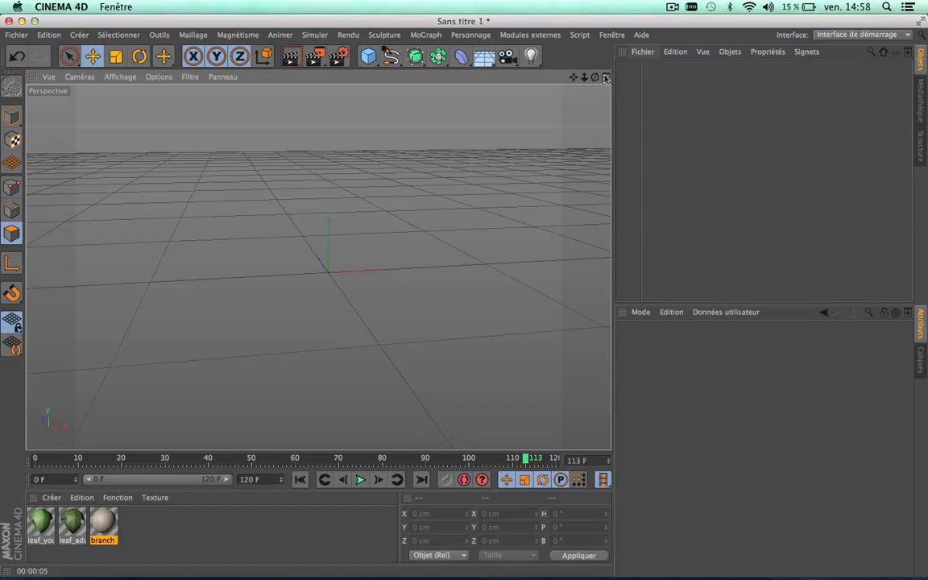
pyautogui.moveTo(594, 77); pyautogui.dragTo(575, 175)
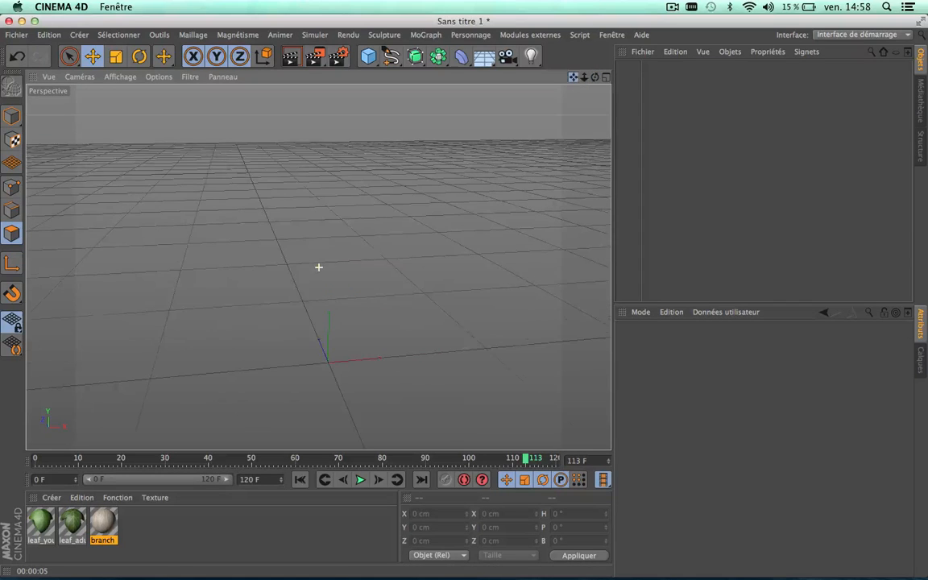
pyautogui.scroll(-3, 375, 246)
pyautogui.scroll(1, 375, 247)
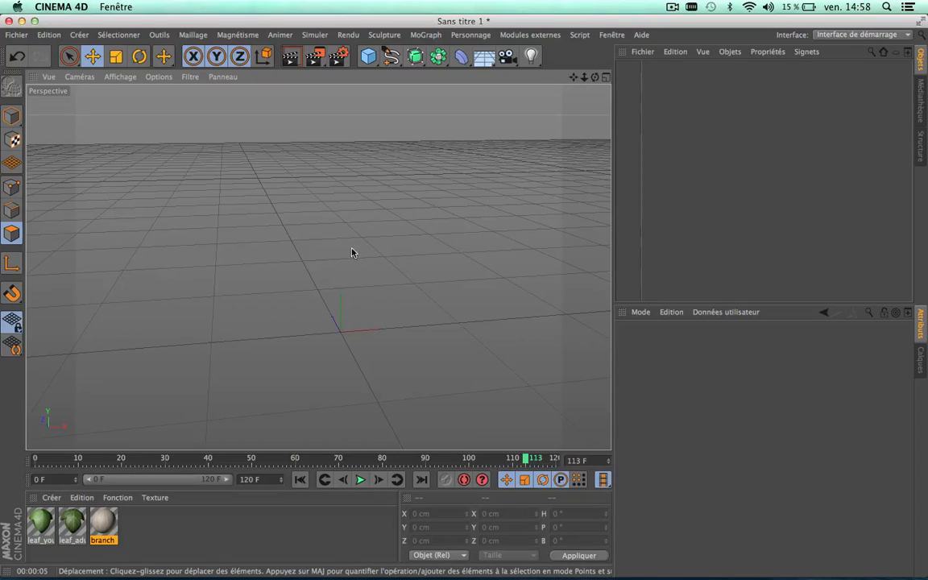
pyautogui.scroll(3, 370, 302)
pyautogui.scroll(-3, 369, 302)
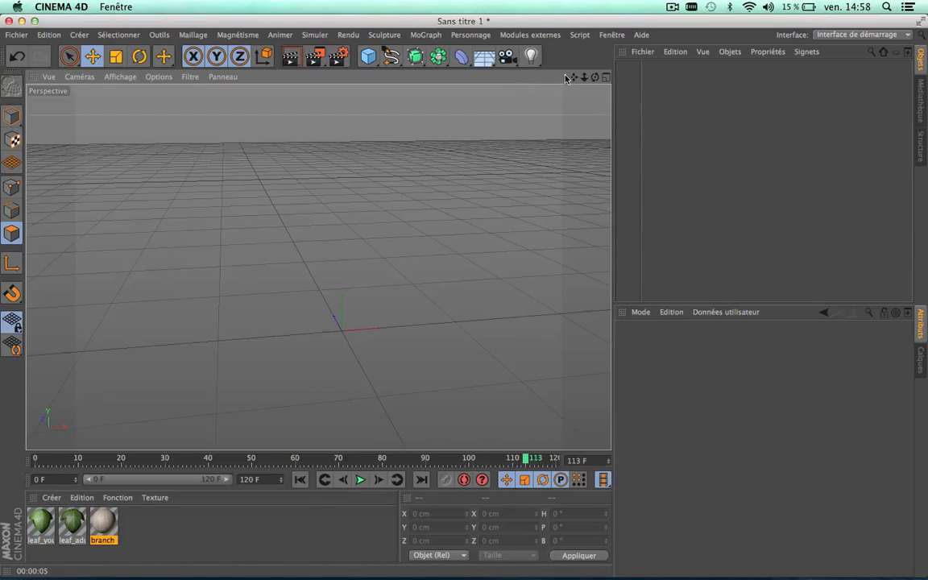
pyautogui.moveTo(573, 77); pyautogui.dragTo(605, 86)
pyautogui.scroll(-3, 407, 225)
pyautogui.scroll(2, 407, 225)
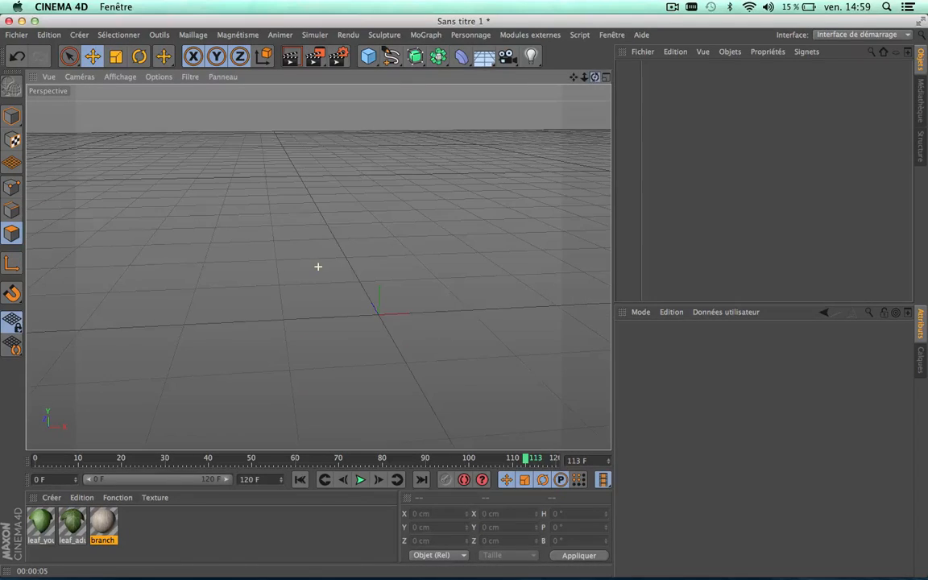
pyautogui.keyDown('alt'); pyautogui.moveTo(464, 299); pyautogui.dragTo(447, 321, button='middle'); pyautogui.keyUp('alt')
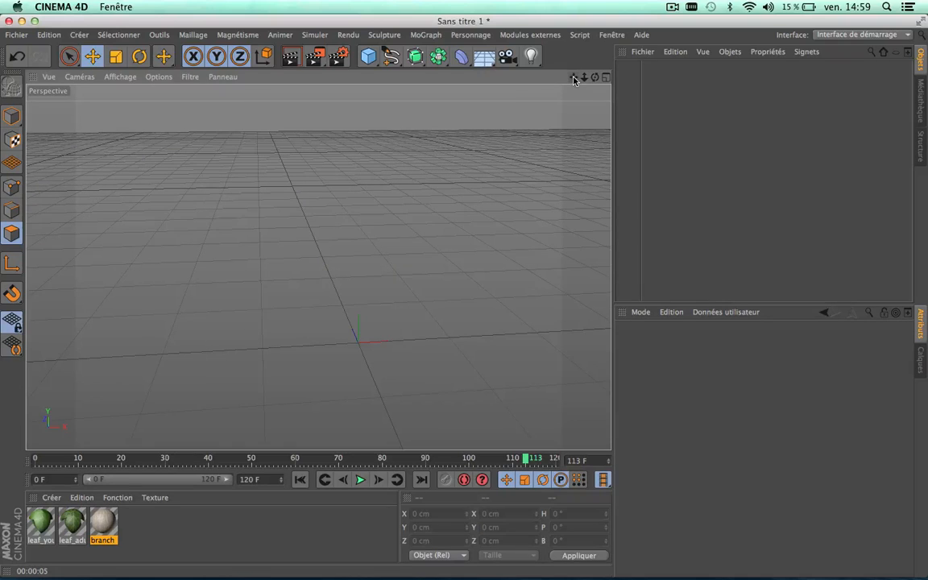